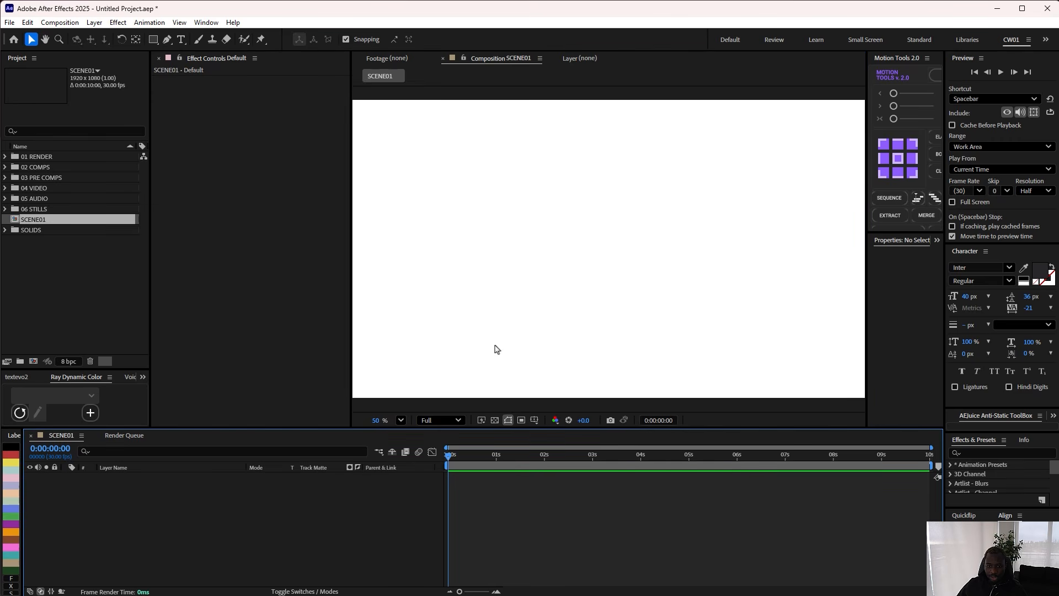
Step: Add the APPGEN_FINAL_03.mp4 clip to the SCENE01 composition as a reference layer and hide it
drag(69, 219, 154, 493)
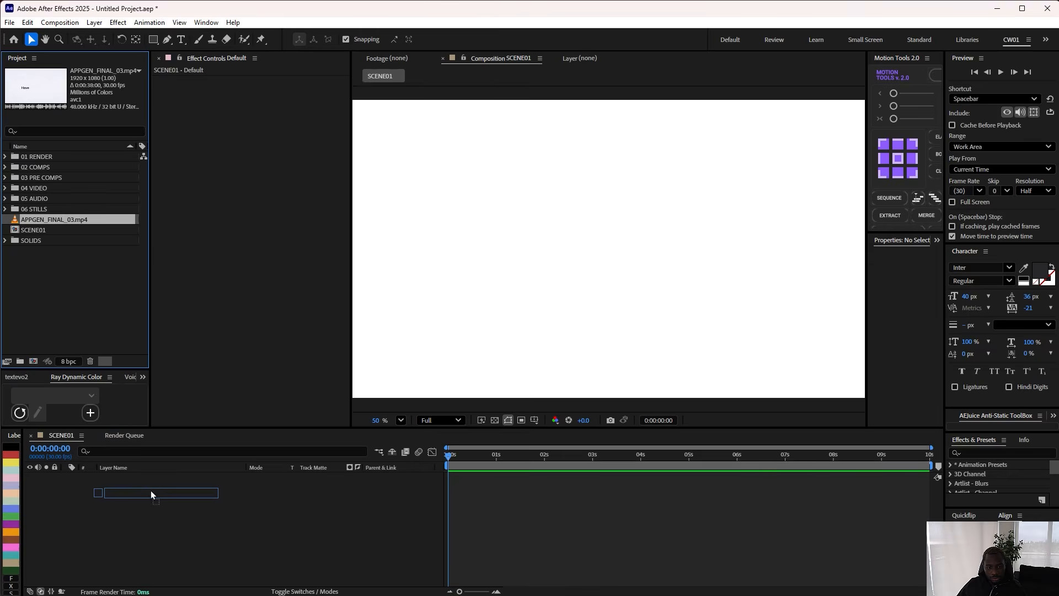
drag(449, 458, 521, 469)
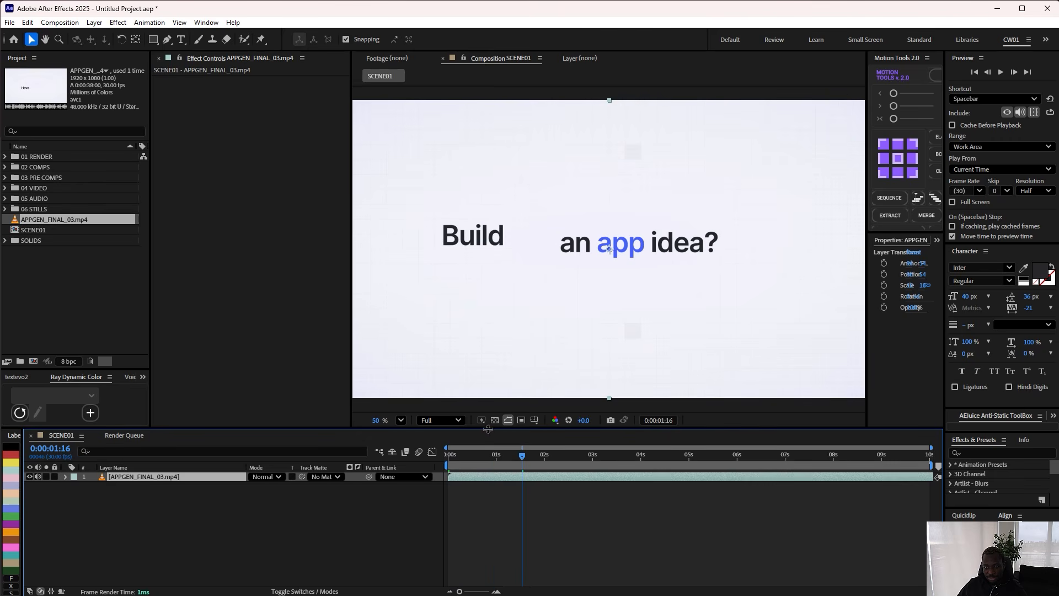
mouse_move(492, 459)
mouse_down()
mouse_move(566, 457)
mouse_move(458, 456)
mouse_move(499, 455)
mouse_move(488, 475)
mouse_up()
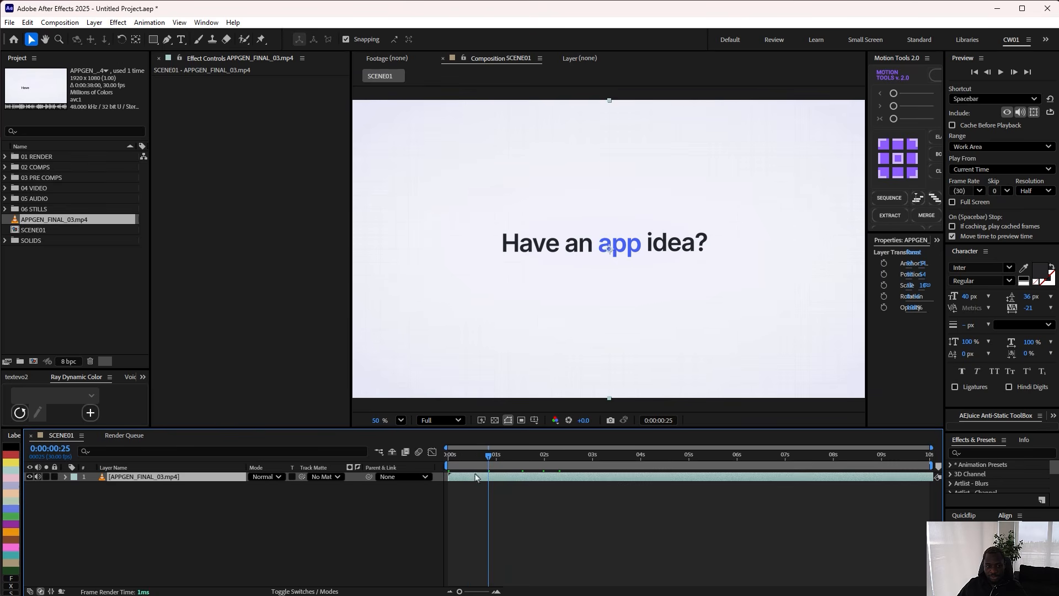
click(30, 477)
click(129, 523)
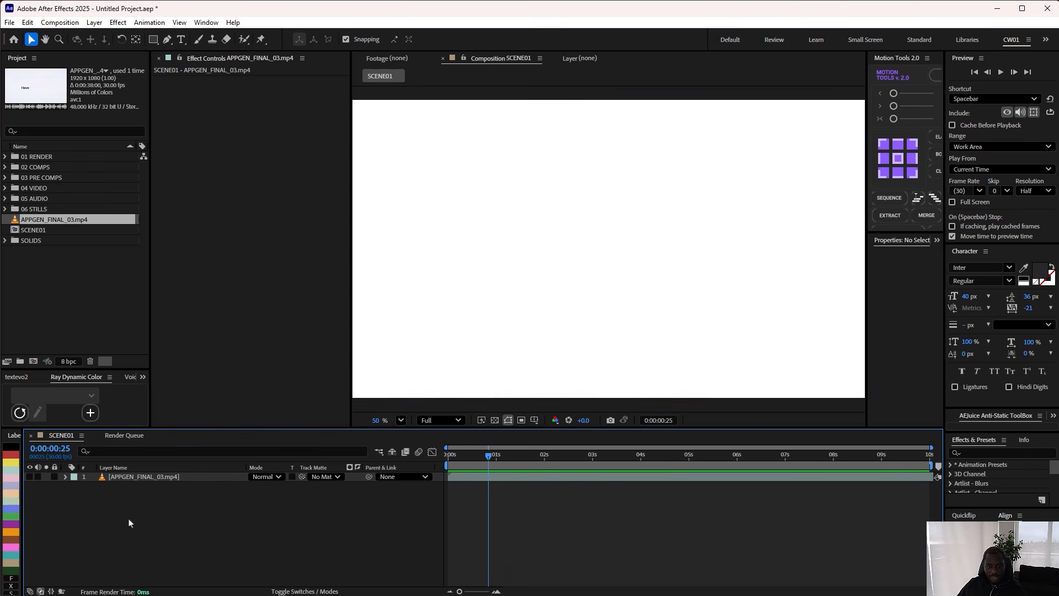
Step: Create a white 1920 x 1080 px solid layer named BG
right_click(165, 519)
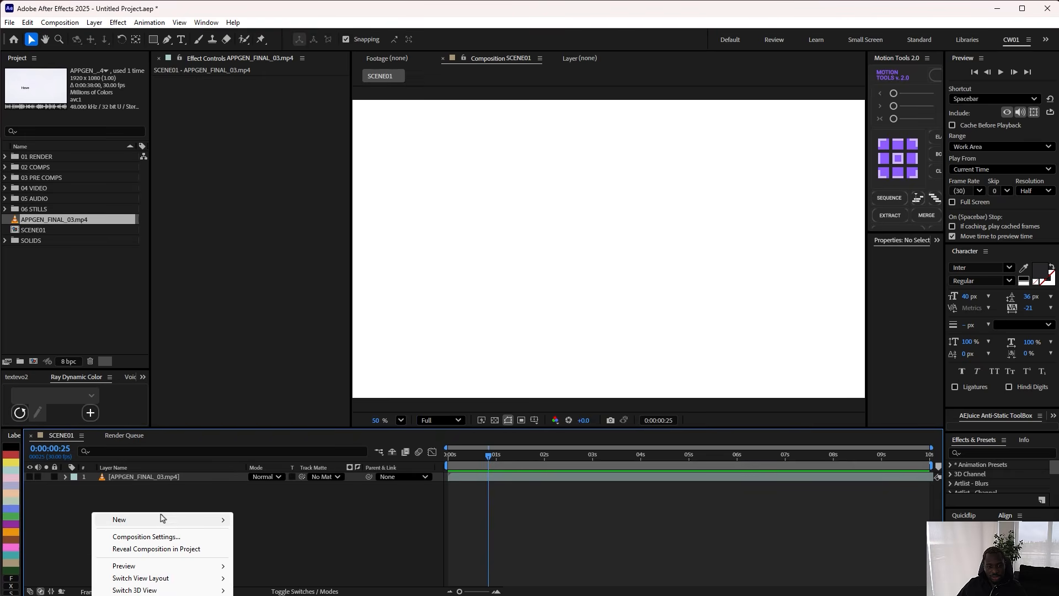
mouse_move(178, 521)
click(260, 548)
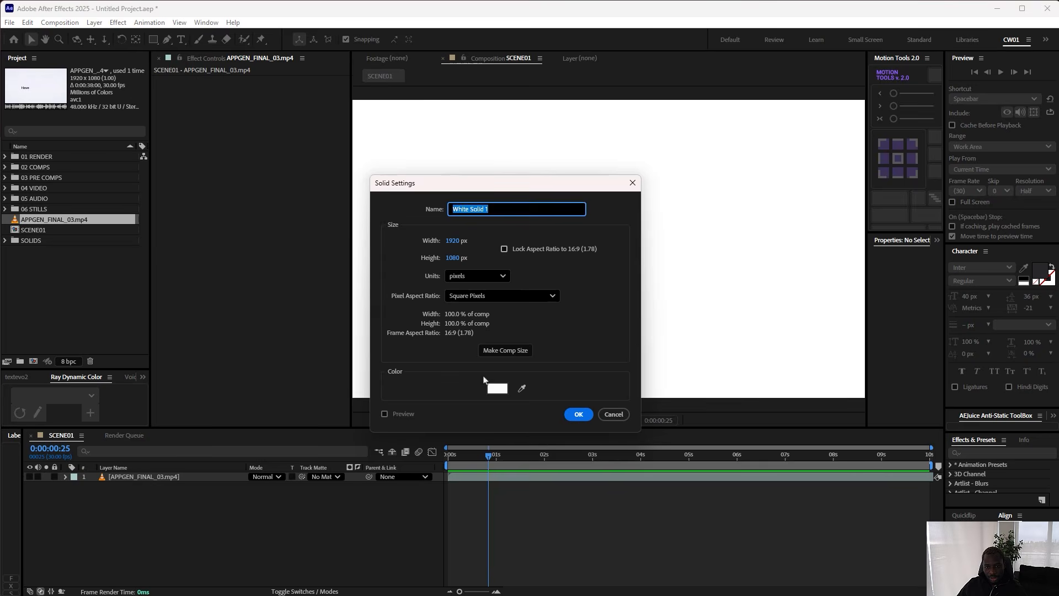
text(BG)
click(580, 417)
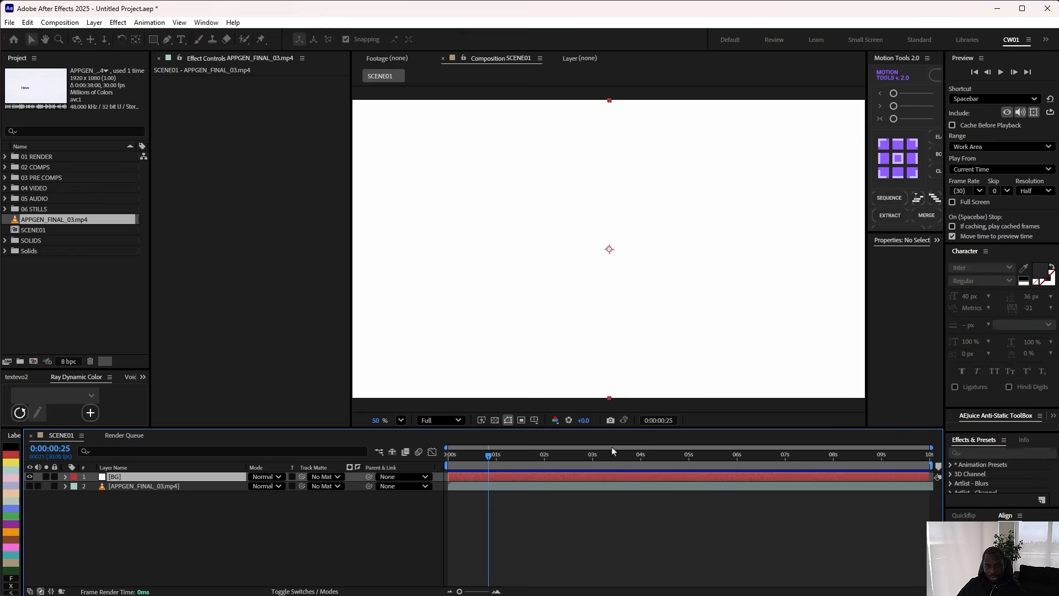
Step: Apply the Fill effect to the BG layer and sample a very light bluish grey as its colour
key(ctrl+space)
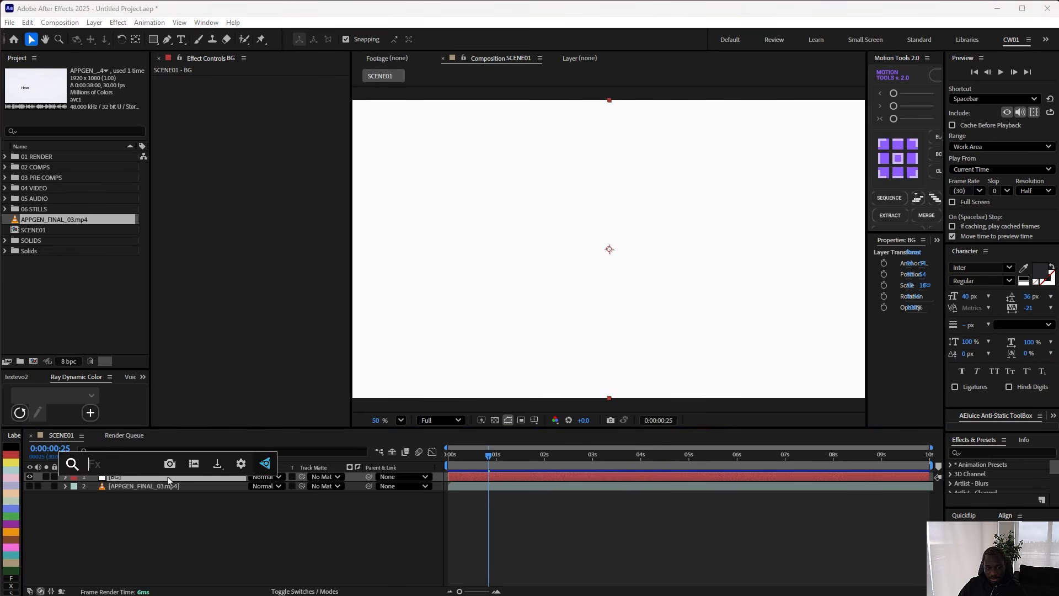
text(fill)
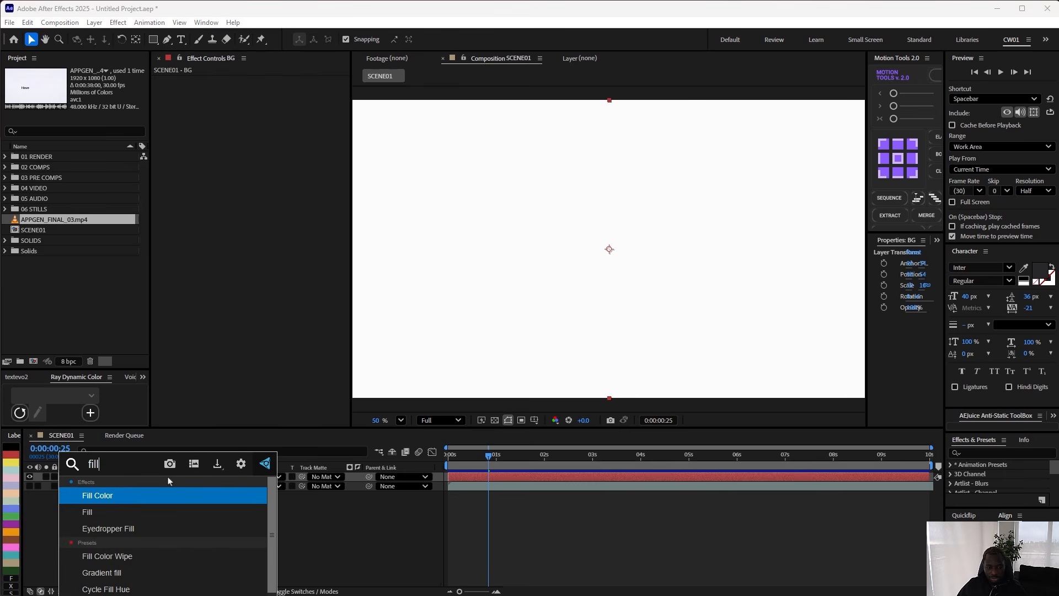
click(119, 515)
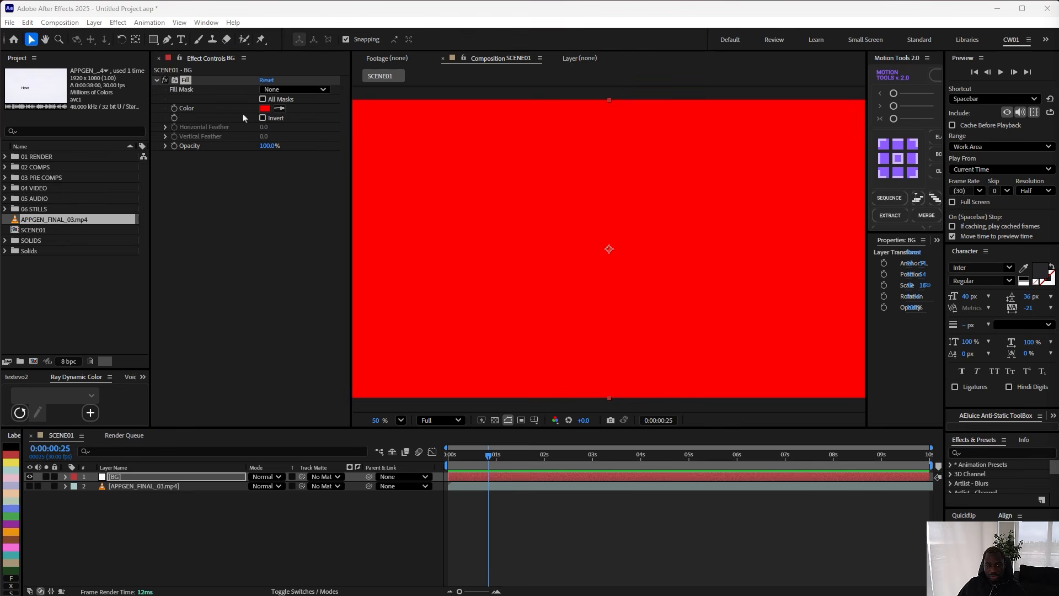
click(279, 108)
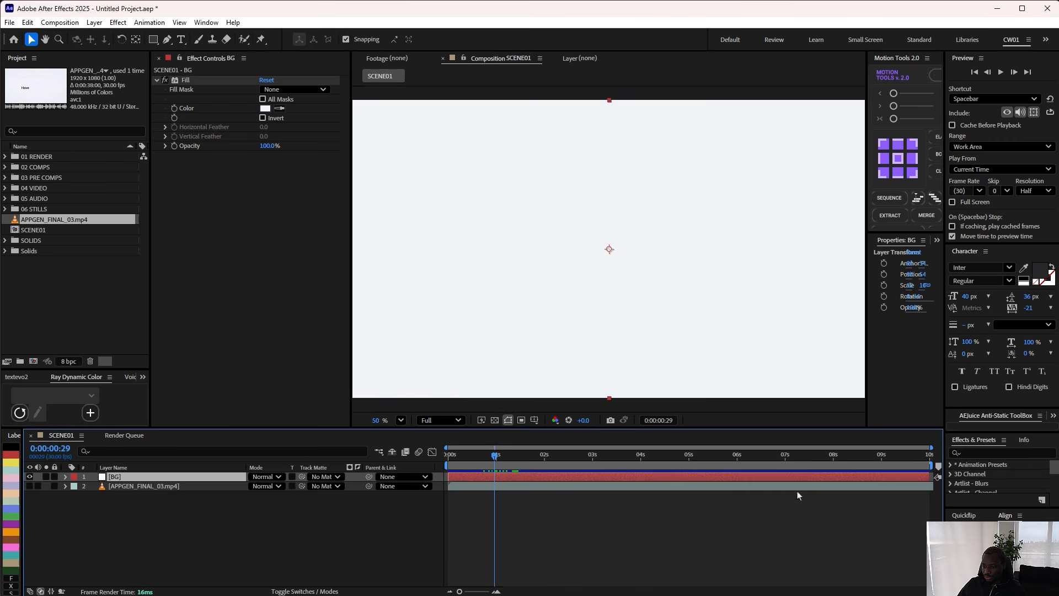
Step: Create a dark grey 1920 x 1080 px solid layer named Grid above BG
click(183, 519)
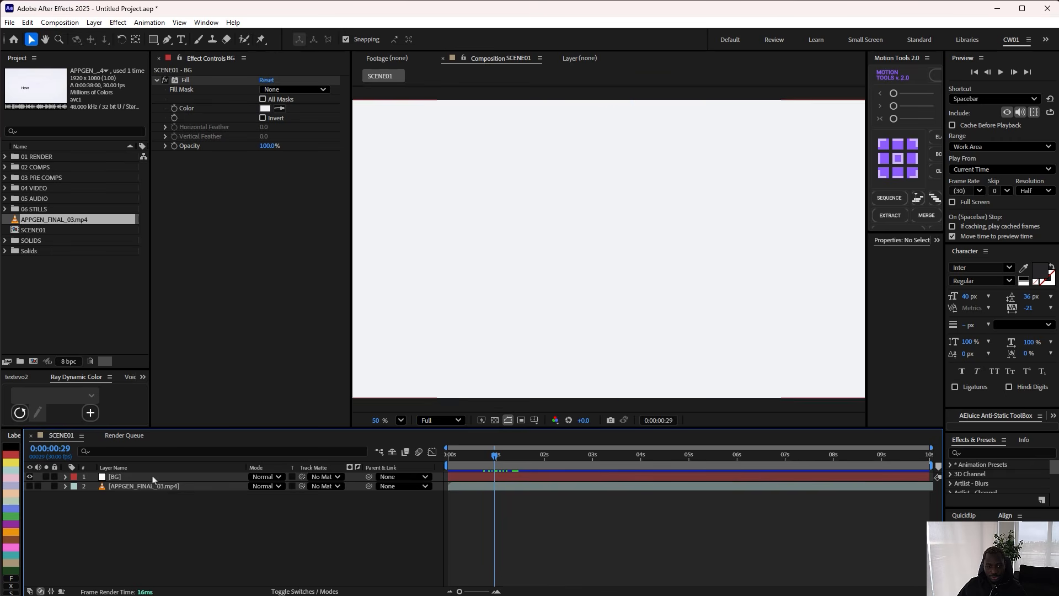
right_click(132, 513)
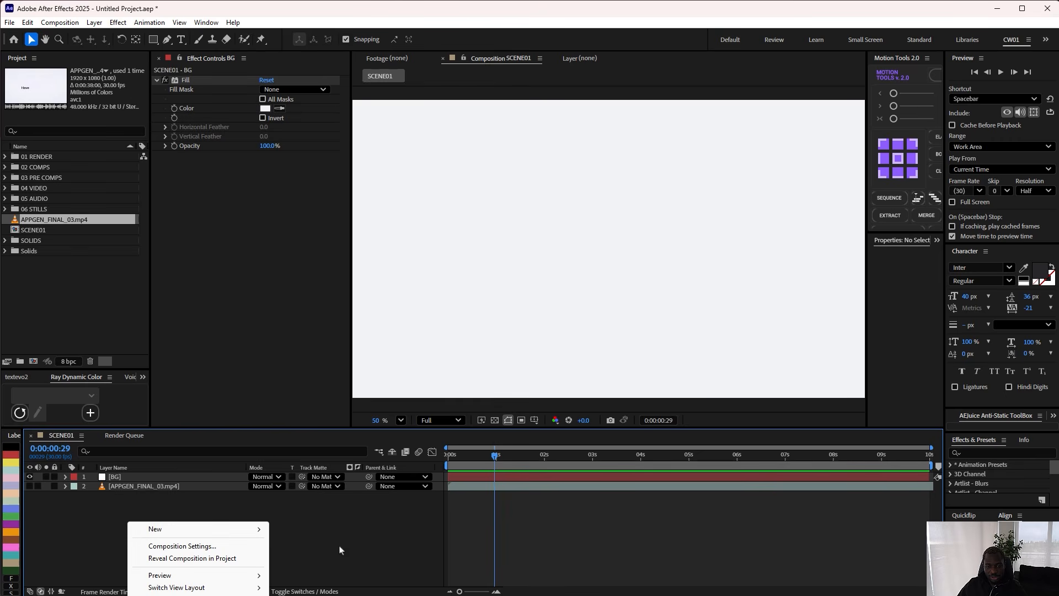
mouse_move(260, 532)
click(304, 558)
click(516, 383)
drag(454, 348, 397, 354)
click(640, 239)
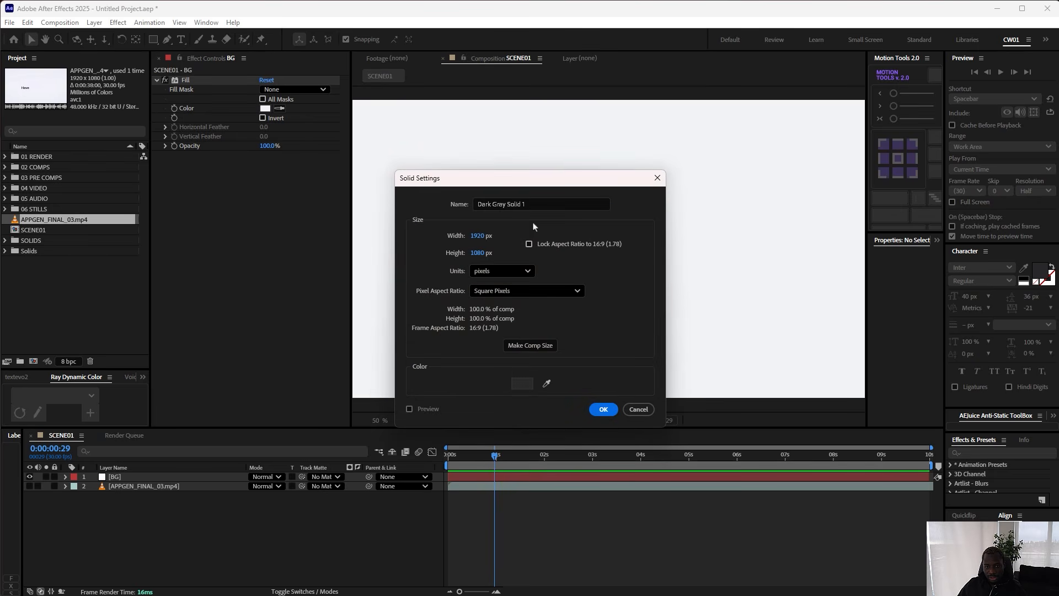
drag(533, 209, 427, 201)
text(Grid)
click(603, 409)
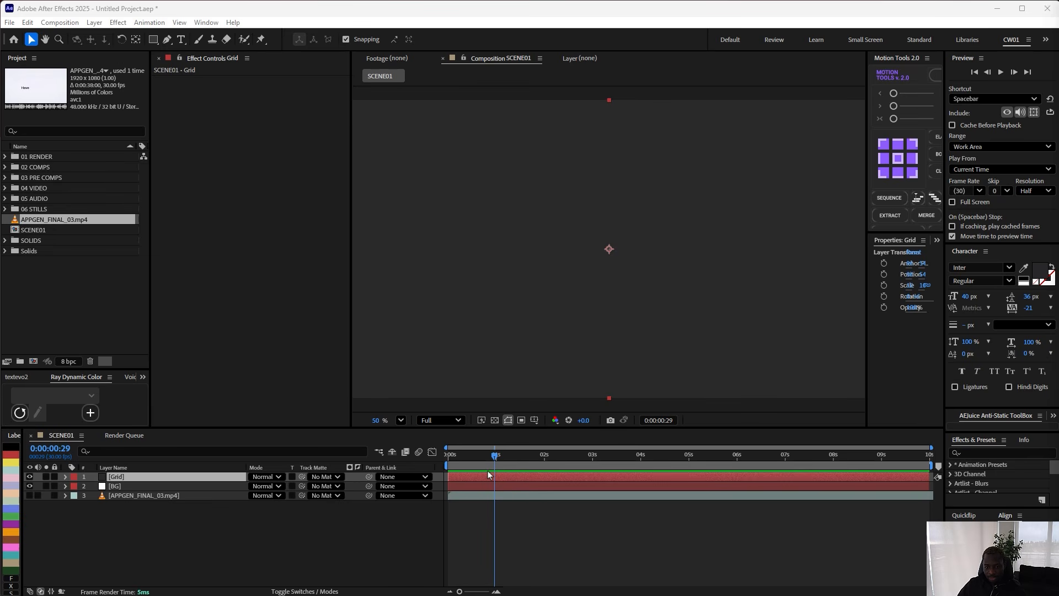
Step: Apply the Grid effect to the Grid layer and sample a dark grey for its line colour
key(ctrl+space)
text(gri)
key(Return)
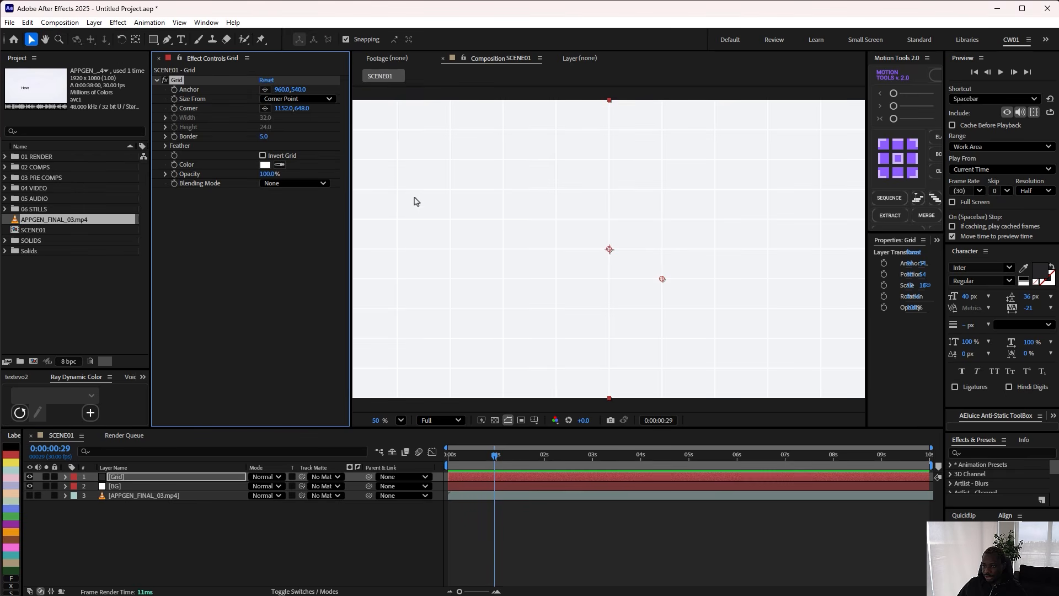
click(280, 165)
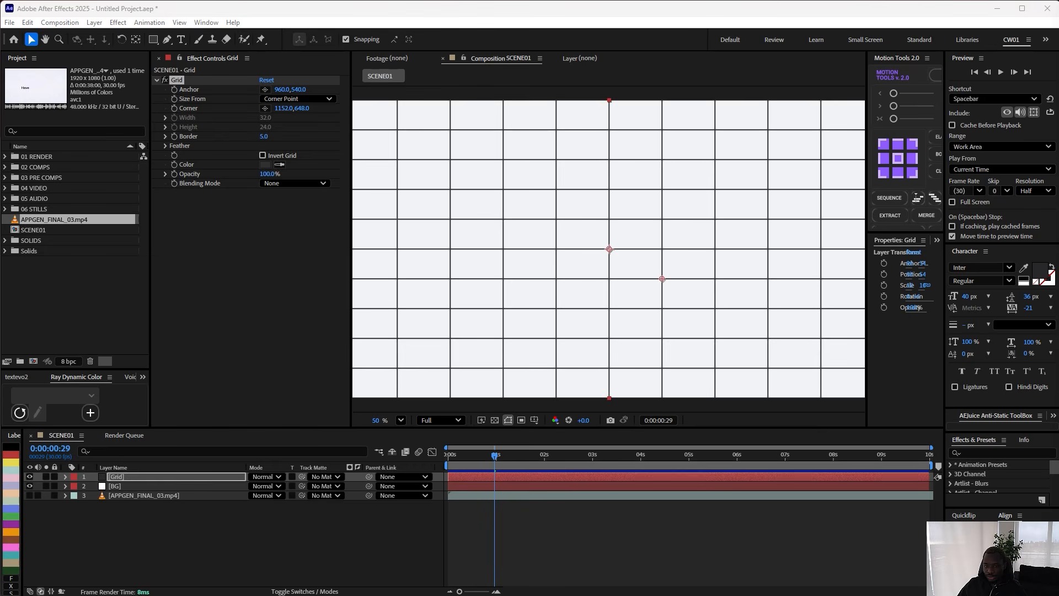
Step: Set the Grid effect's Border to 2 and its Size From option to Width & Height Sliders
click(264, 136)
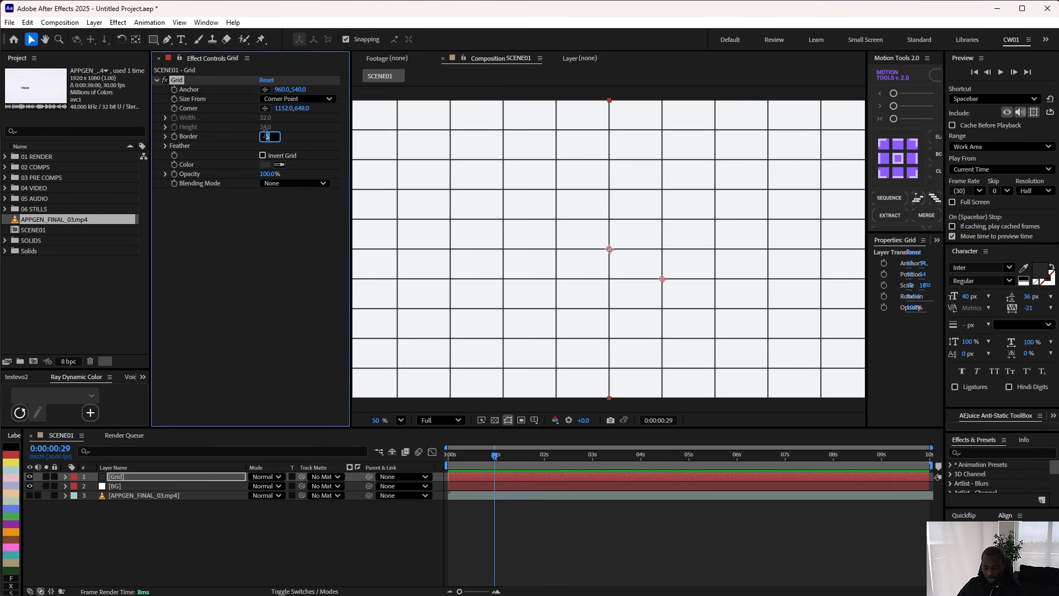
text(2)
key(Return)
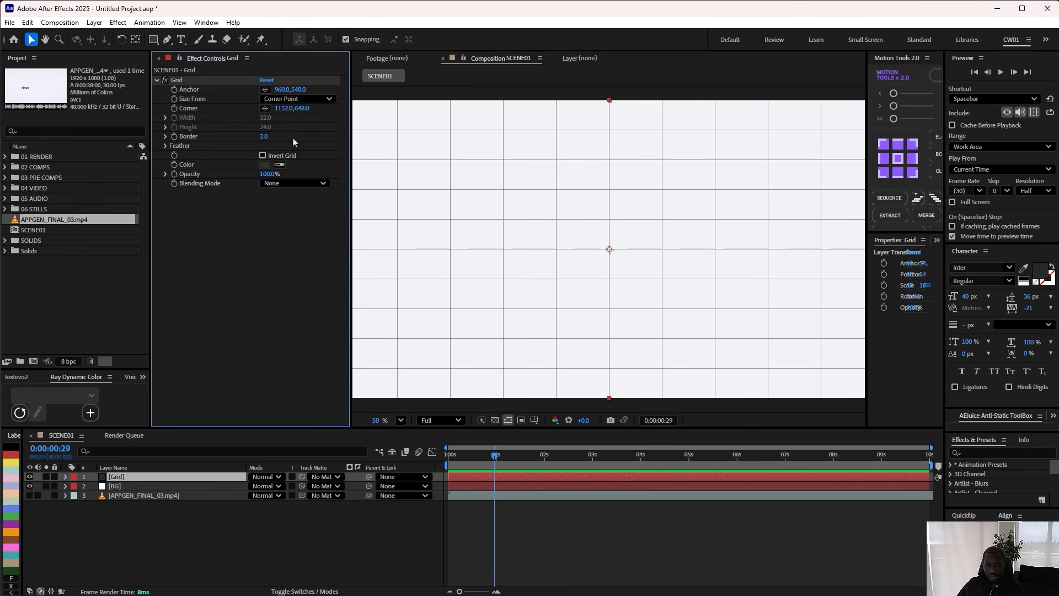
click(303, 101)
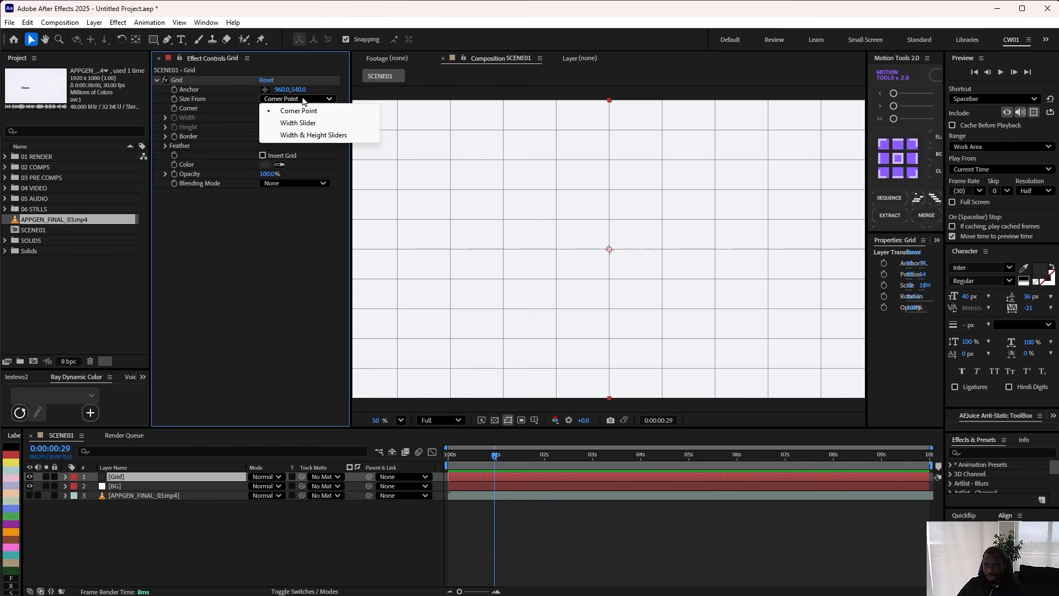
click(304, 137)
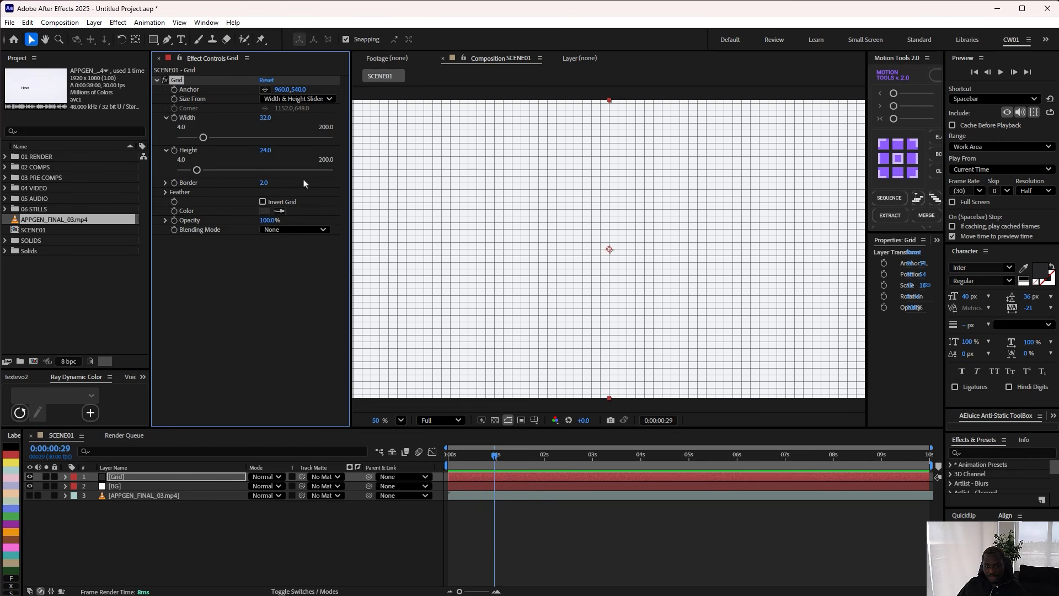
Step: Set the Grid effect's Width to 96 and Height to 90
click(260, 150)
click(273, 118)
text(96)
key(Return)
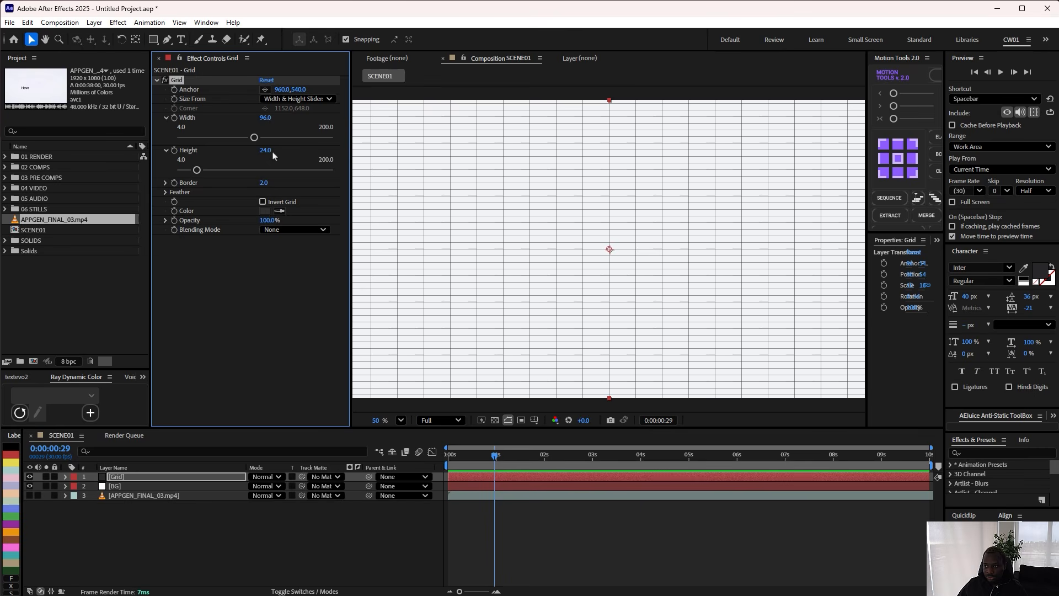
click(264, 150)
text(90)
key(Return)
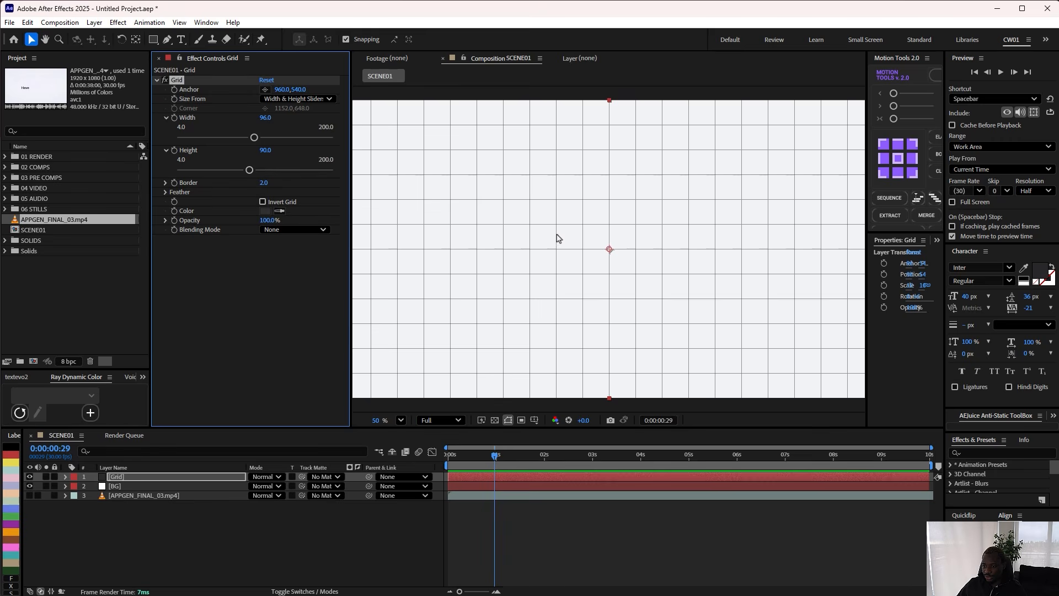
Step: Solo the APPGEN_FINAL_03.mp4 reference layer to examine its background around 0:00:02:06, then unsolo and hide it again
key(alt+Tab)
click(201, 478)
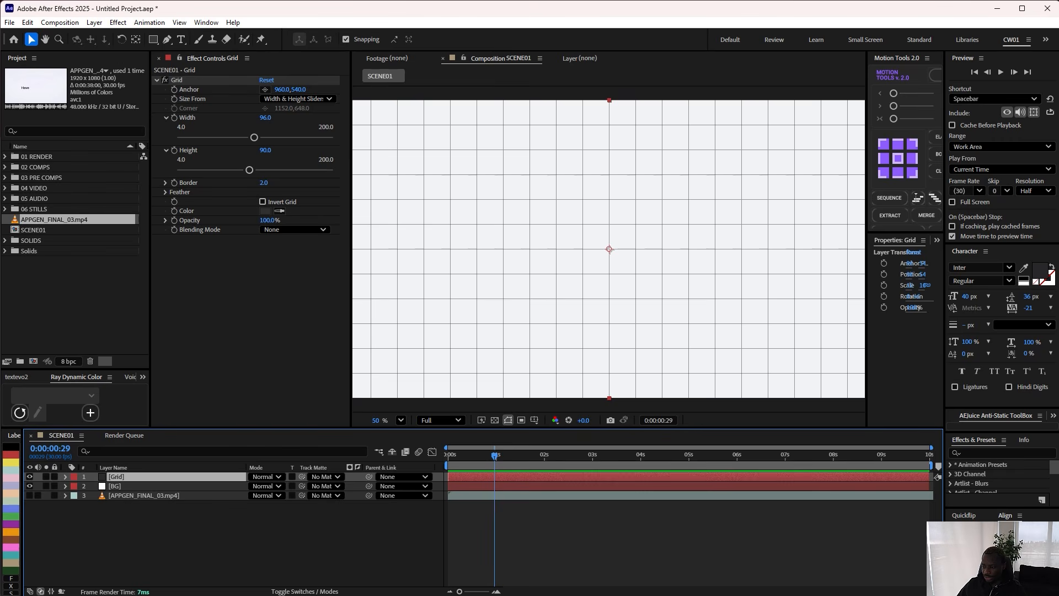
click(30, 495)
click(46, 495)
drag(495, 457, 554, 469)
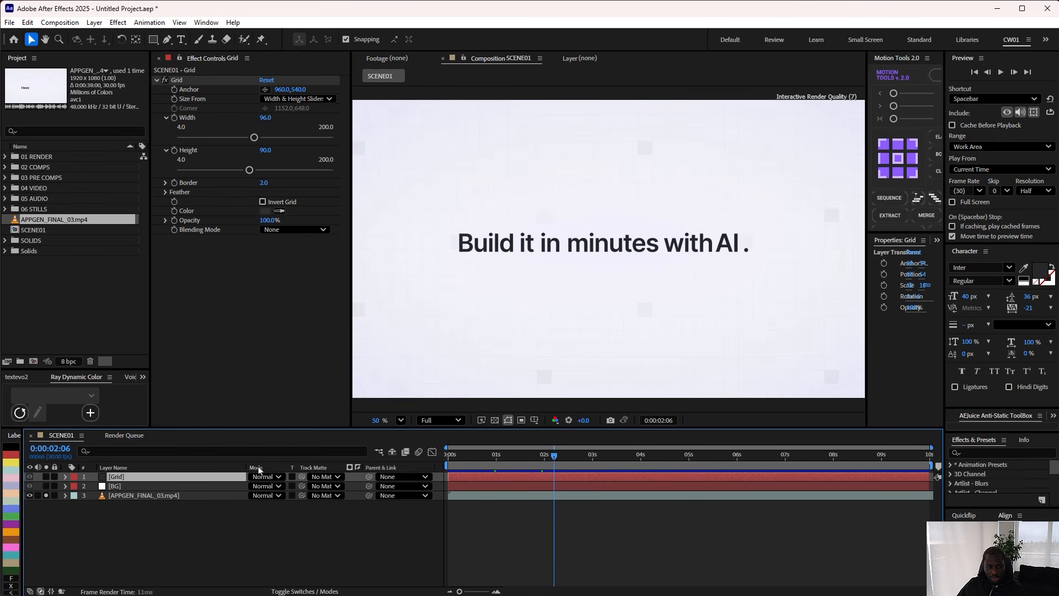
click(46, 495)
click(30, 496)
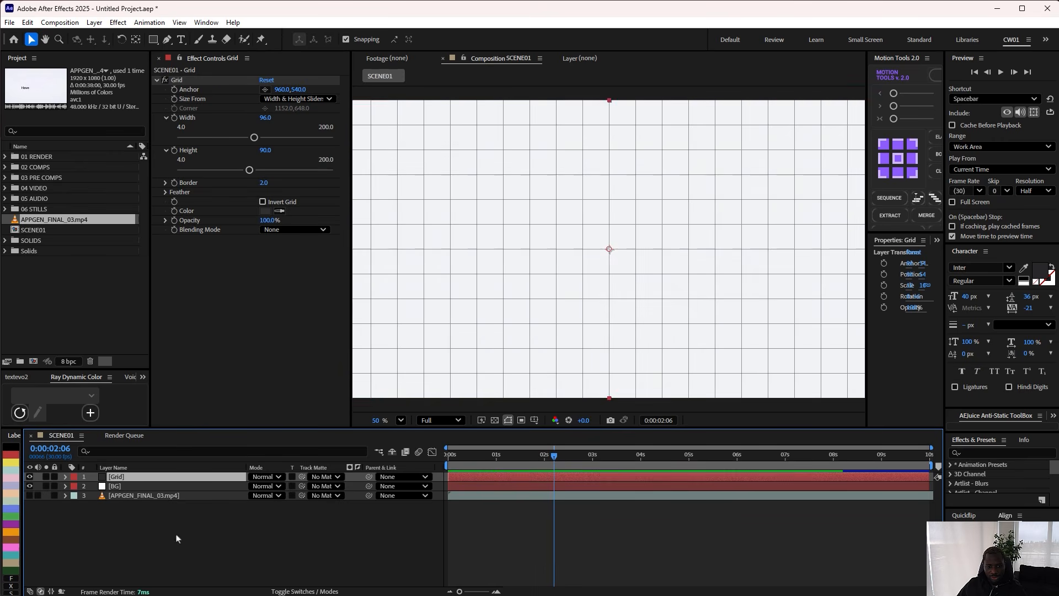
Step: Duplicate the Grid layer and rename the upper copy FN
key(ctrl+d)
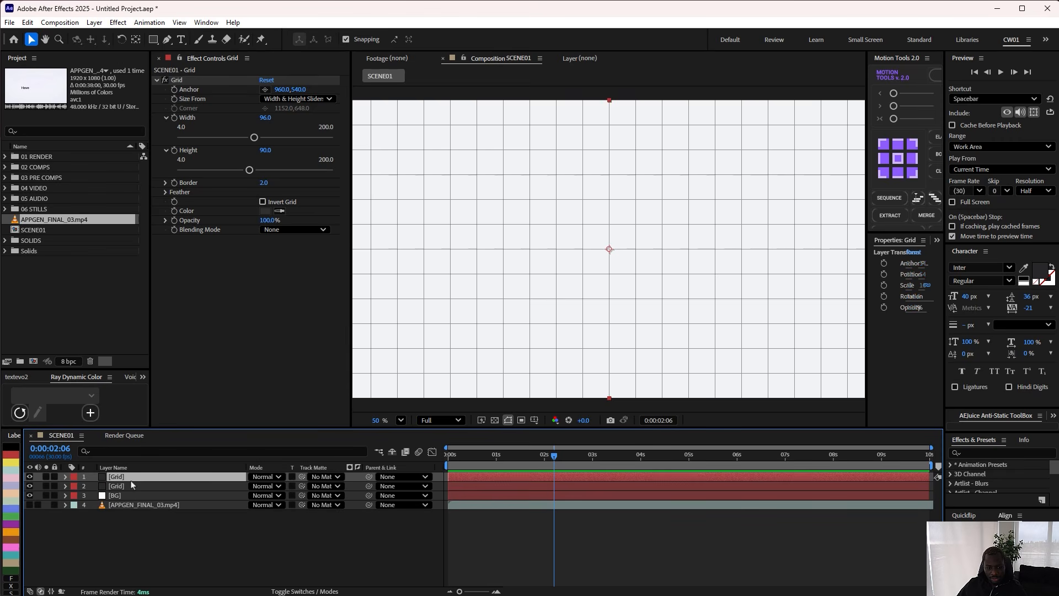
key(Return)
text(F)
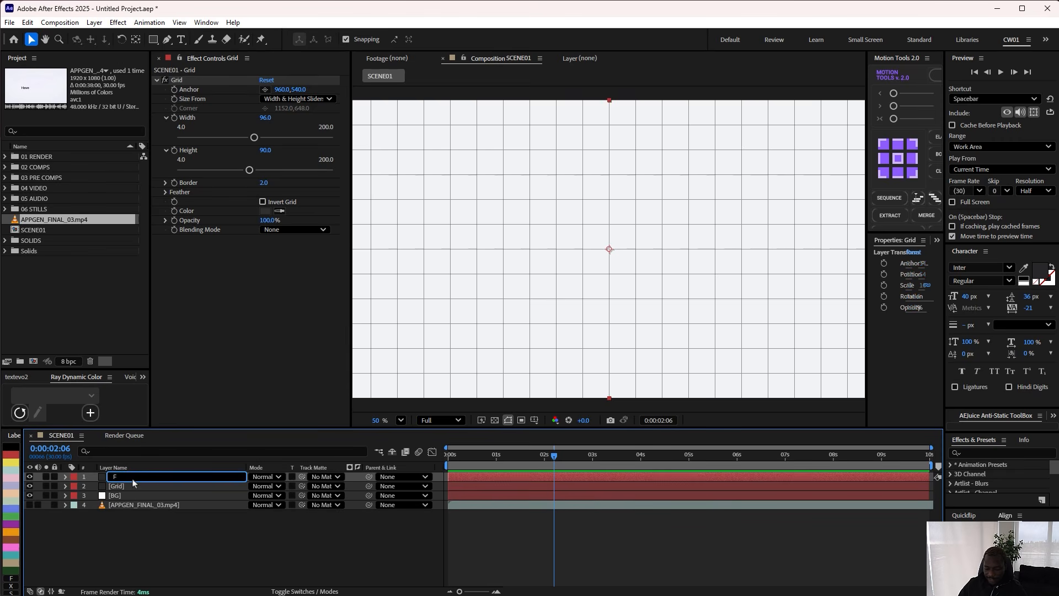
text(N)
key(Return)
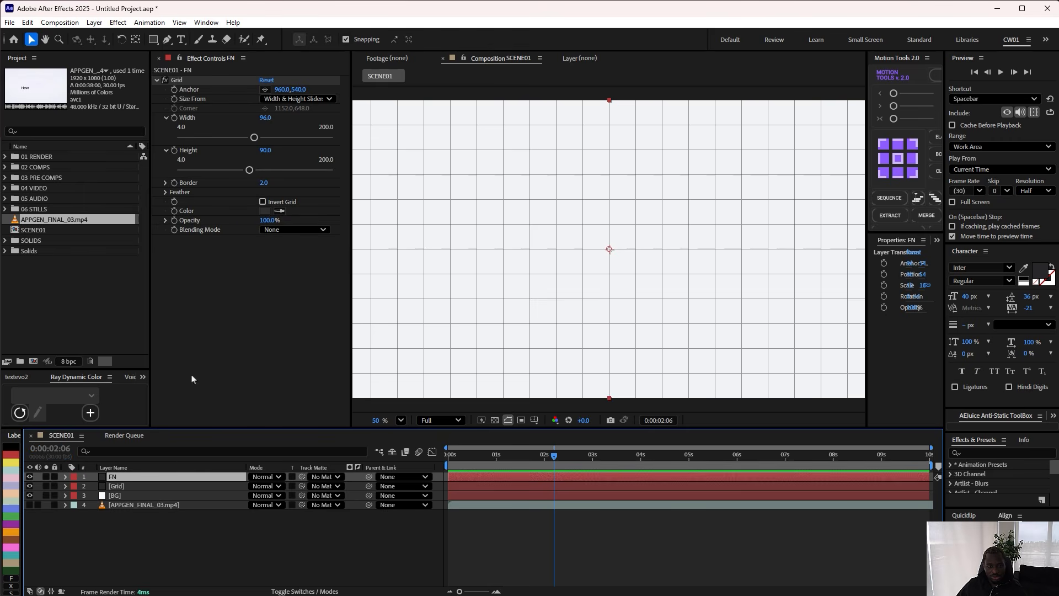
Step: Replace the FN layer's Grid effect with Fractal Noise and set its Noise Type to Spline
click(176, 81)
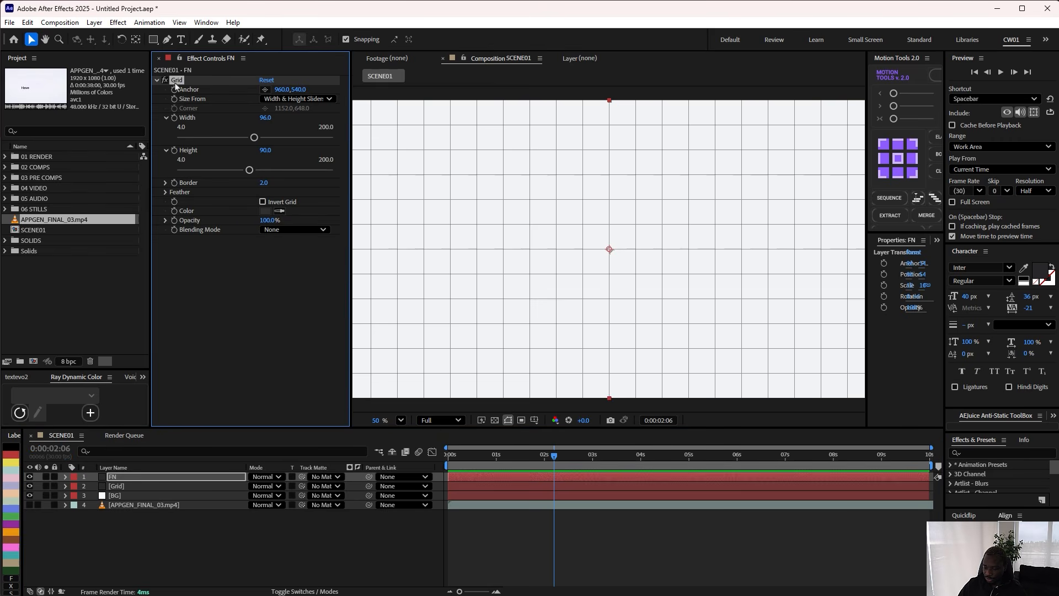
key(Delete)
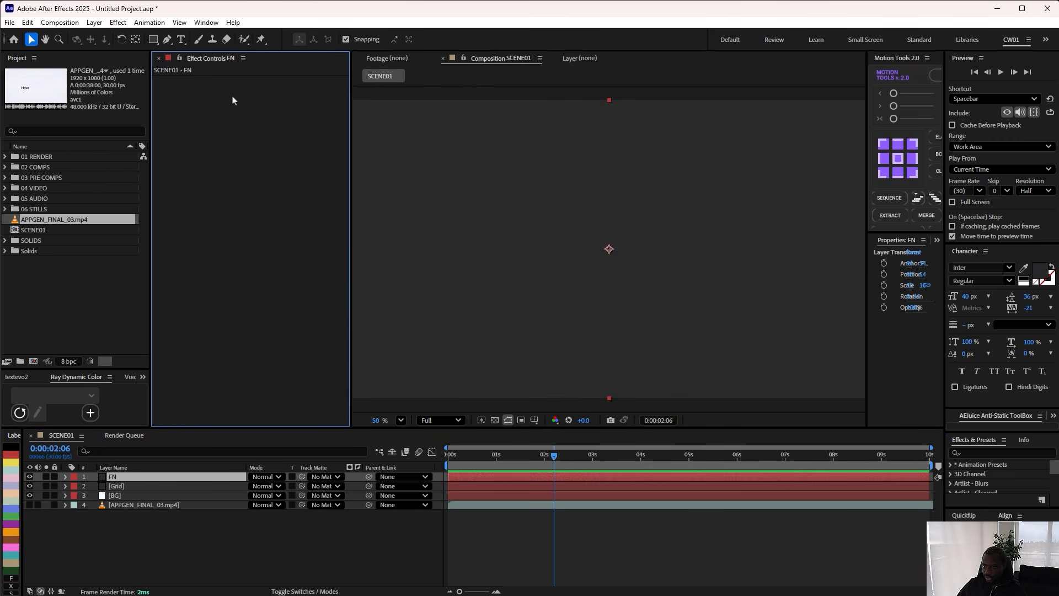
click(157, 481)
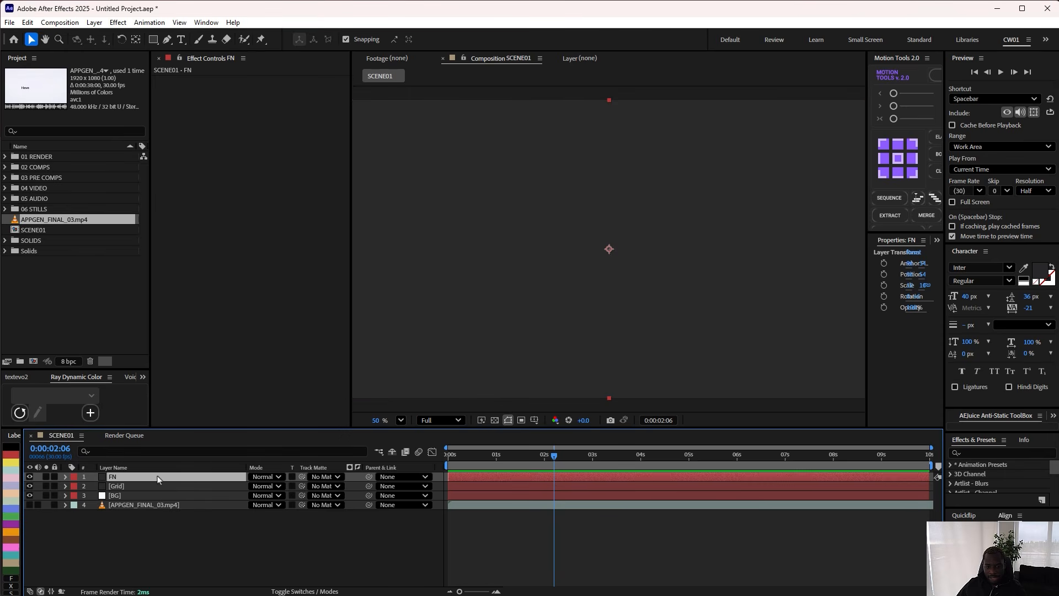
key(ctrl+space)
text(fract)
key(Down)
key(Return)
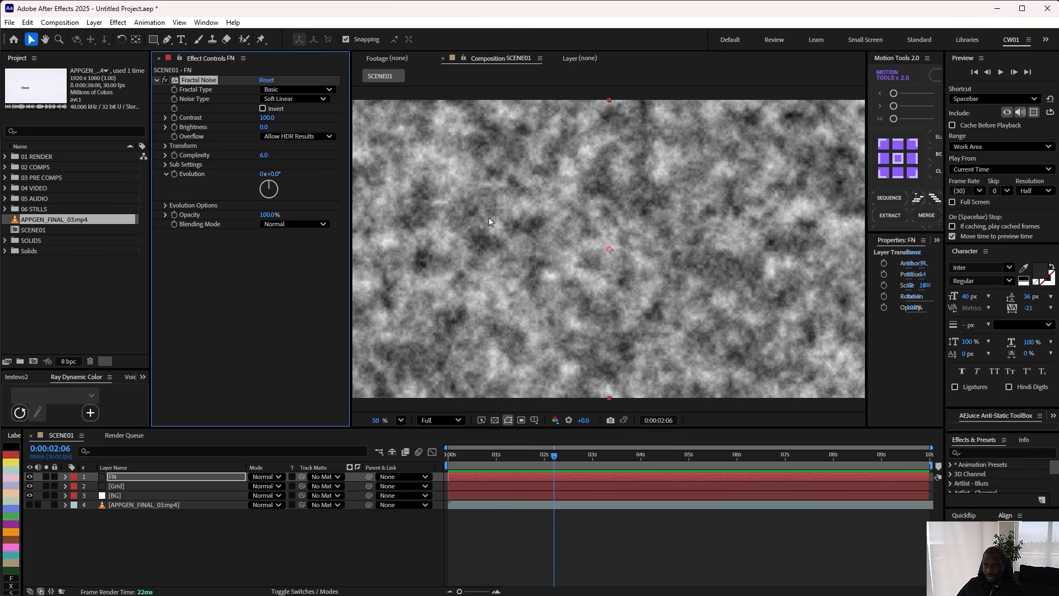
click(306, 99)
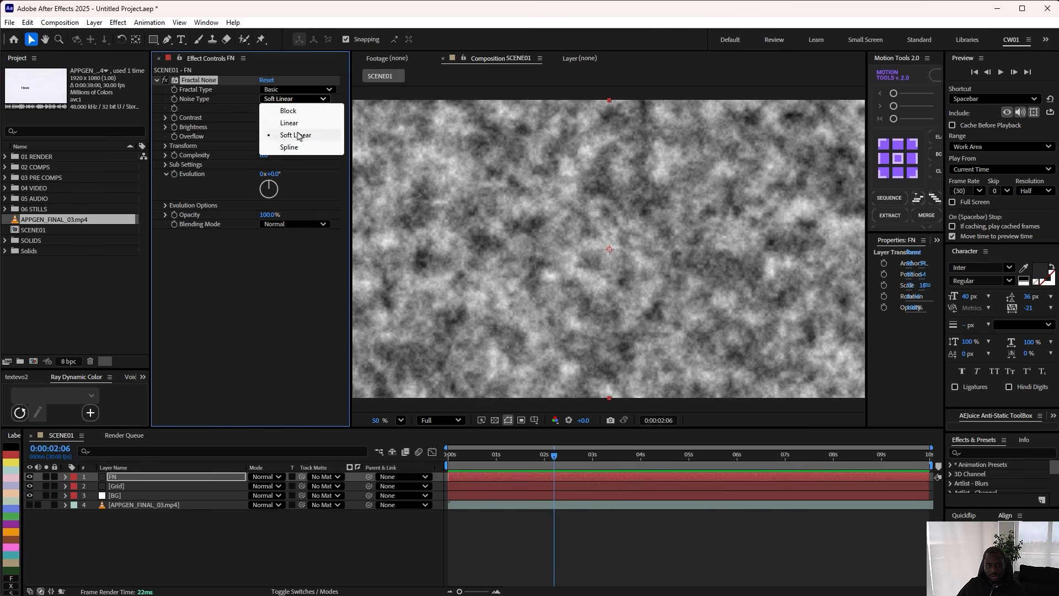
click(289, 147)
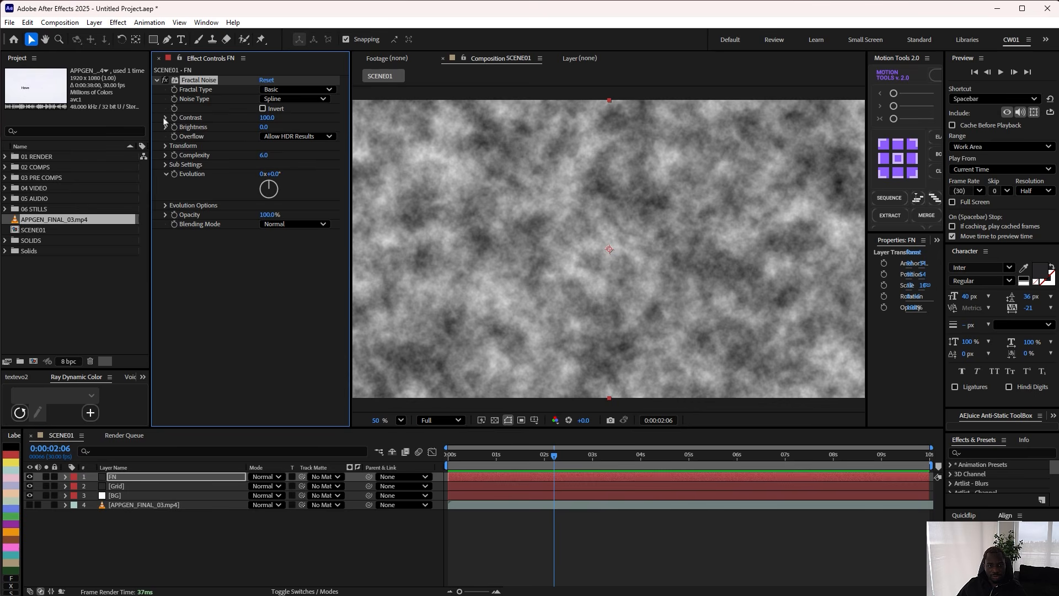
Step: Set the FN layer's Fractal Noise Contrast to 243 and Brightness to -123
click(166, 147)
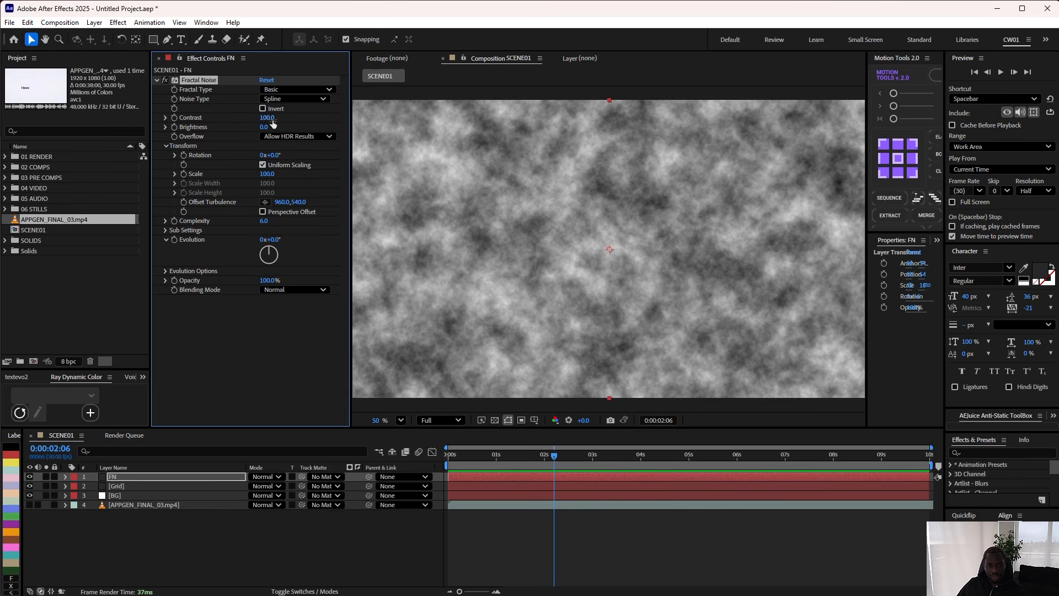
click(267, 120)
key(Return)
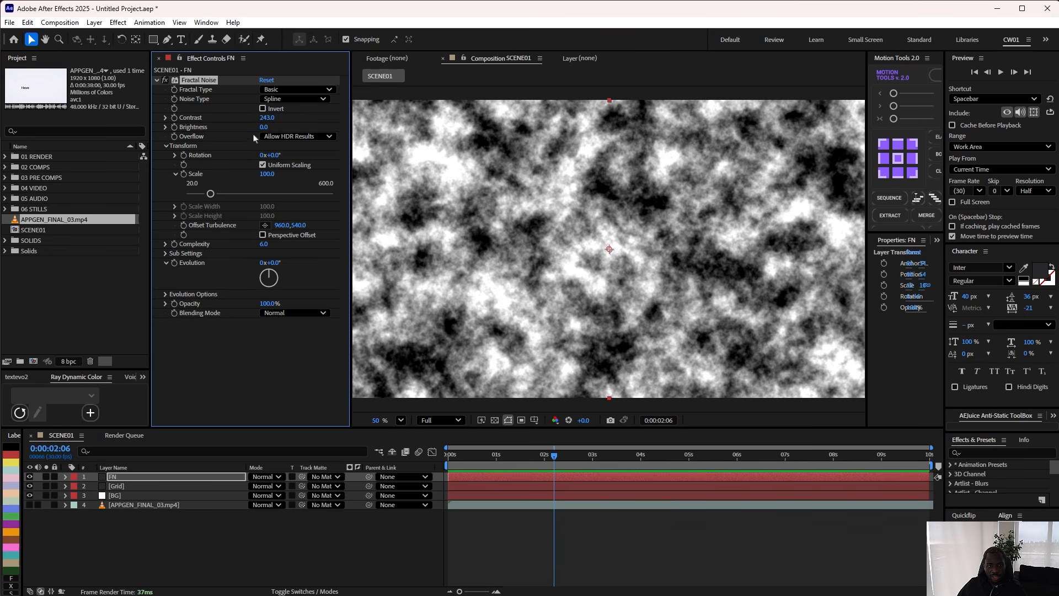
mouse_move(265, 127)
mouse_down()
mouse_move(248, 126)
mouse_move(261, 128)
mouse_up()
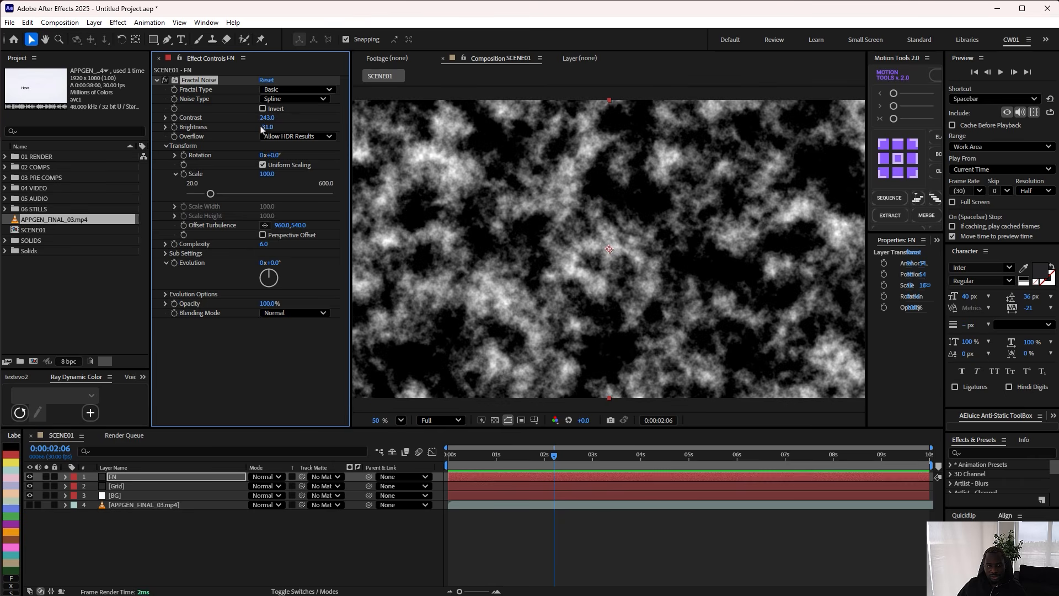
click(268, 127)
text(-123)
key(Return)
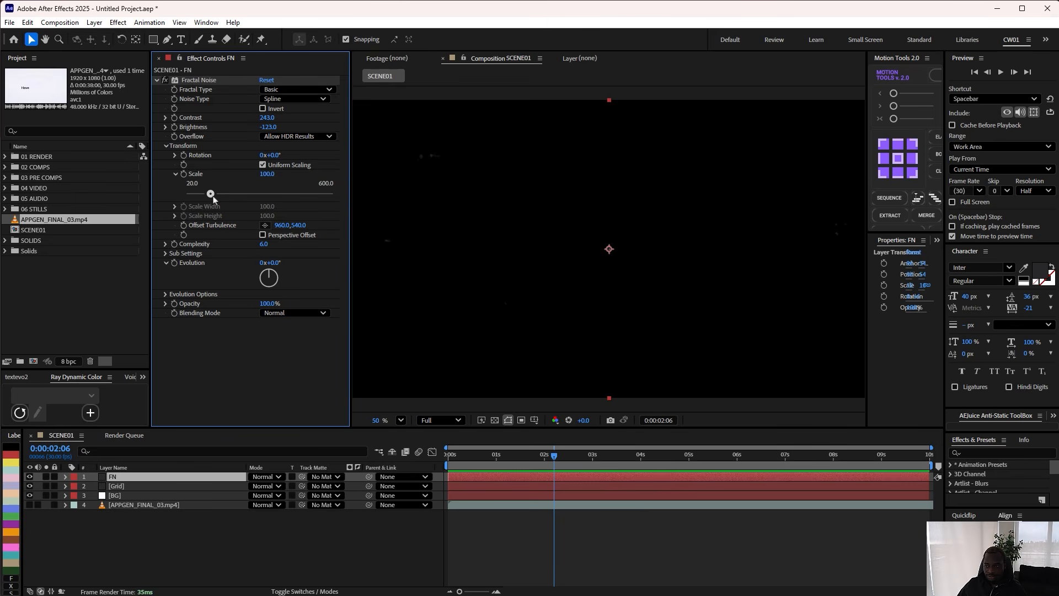
Step: Set the Fractal Noise Transform Scale on the FN layer to 31
drag(272, 176, 246, 178)
click(265, 175)
text(301)
key(Return)
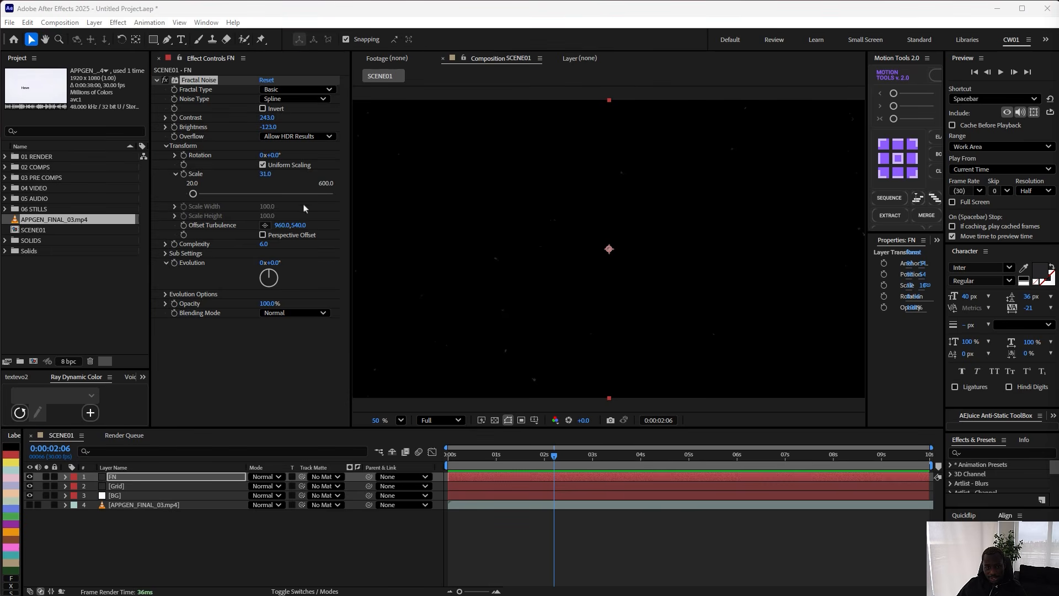
Step: Set the Fractal Noise Offset Turbulence to 976, 578 and reduce its Complexity to 1
click(282, 225)
mouse_move(282, 225)
mouse_down()
mouse_move(652, 262)
mouse_move(419, 259)
mouse_move(899, 262)
mouse_move(358, 250)
mouse_move(281, 226)
mouse_up()
click(281, 226)
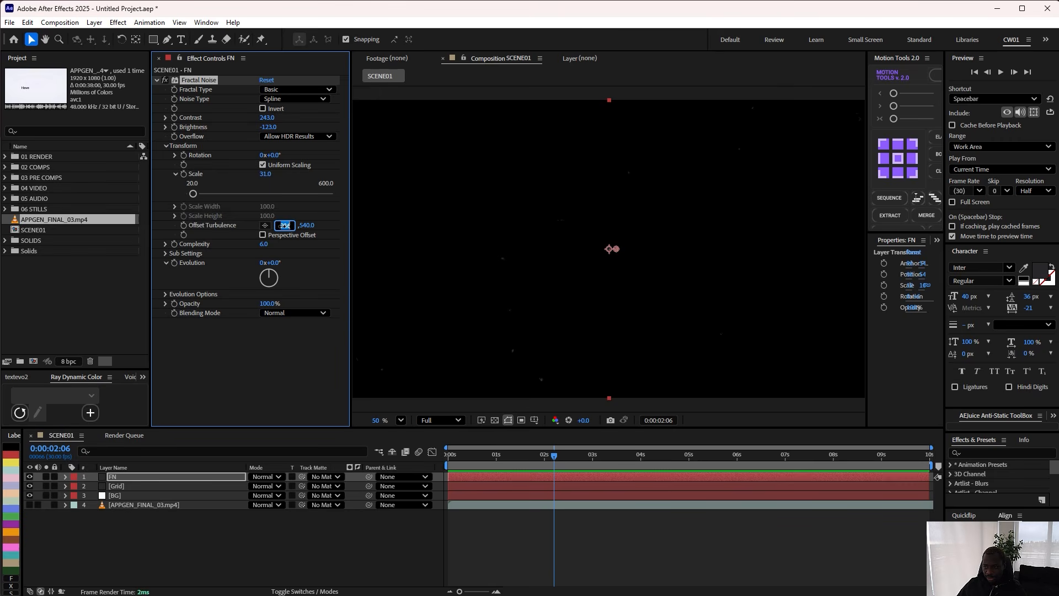
text(976)
key(Return)
click(303, 226)
text(578)
click(325, 348)
drag(553, 456, 553, 456)
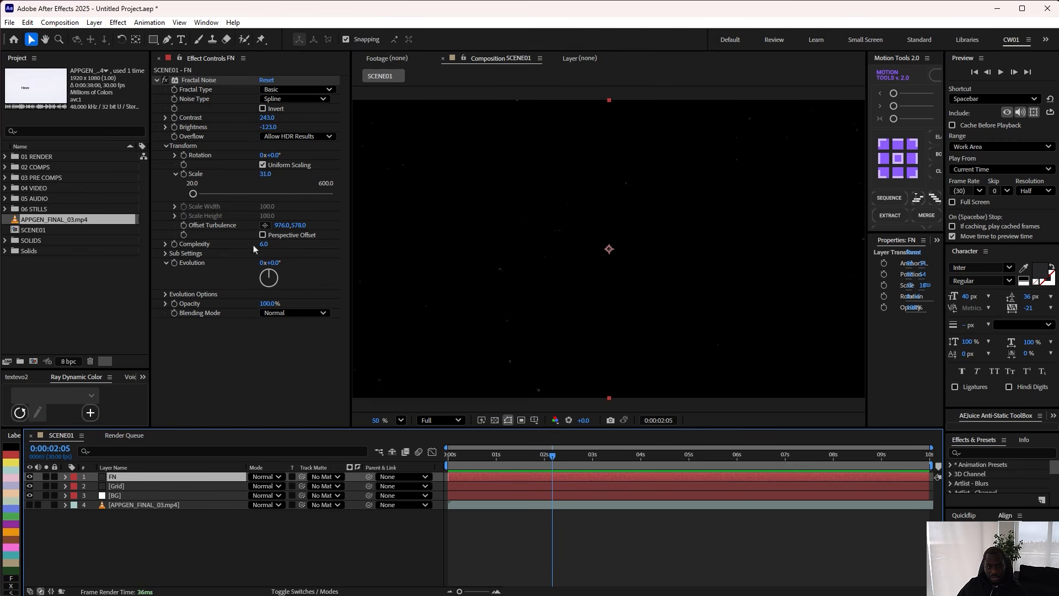
drag(264, 245, 90, 246)
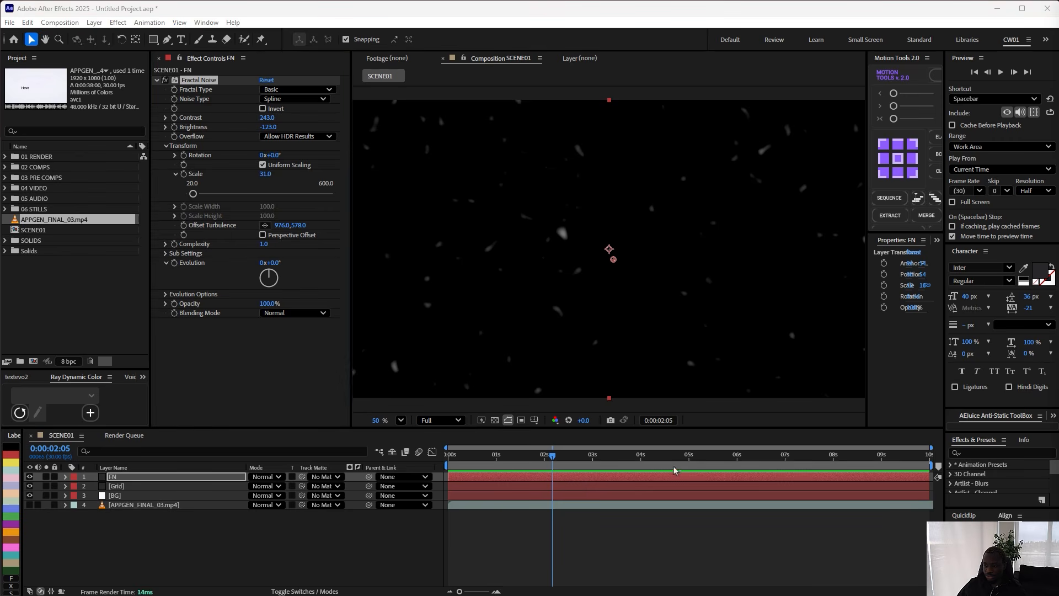
Step: Apply the Mosaic effect to the FN layer with 20 Horizontal Blocks and 12 Vertical Blocks
key(ctrl+space)
text(mos)
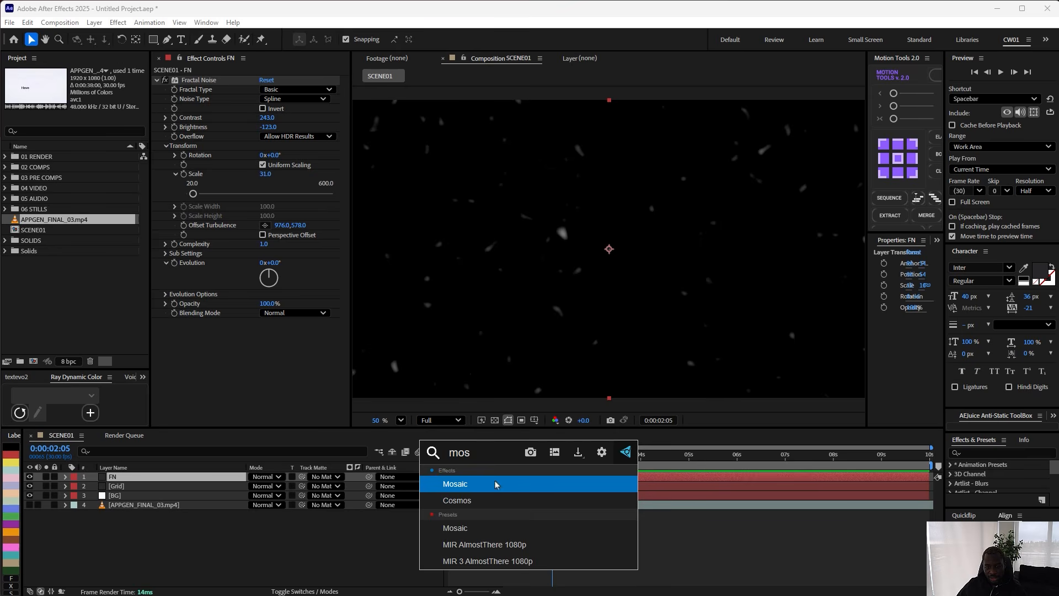
click(494, 484)
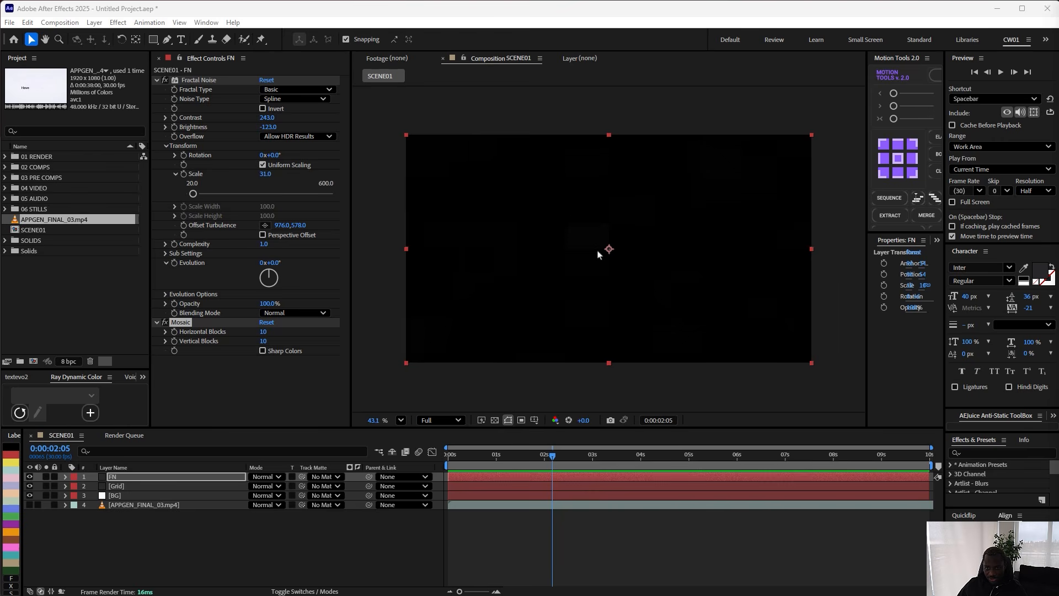
scroll(612, 259, down, 2)
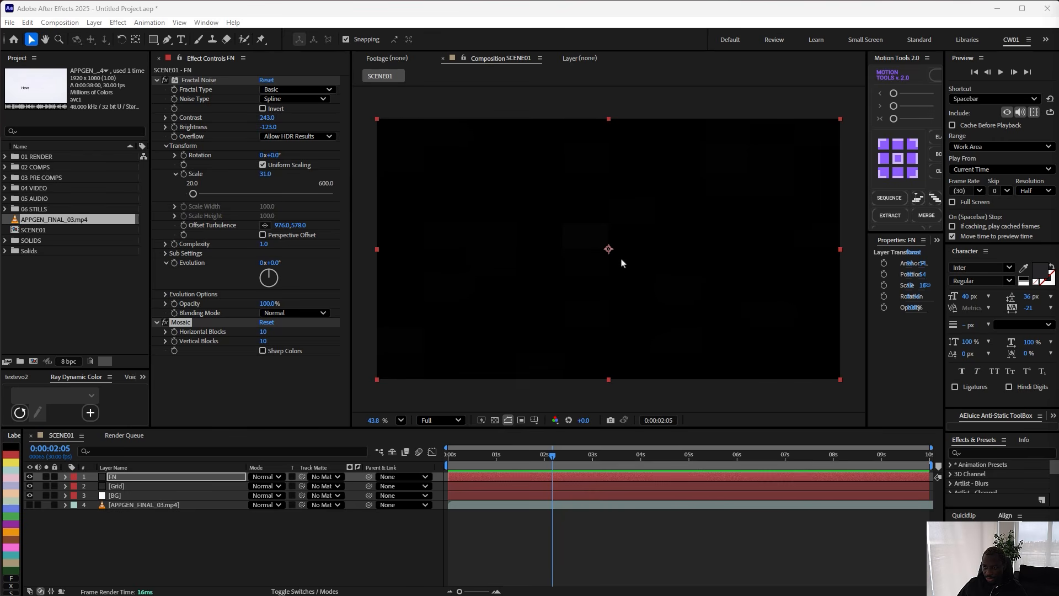
click(265, 332)
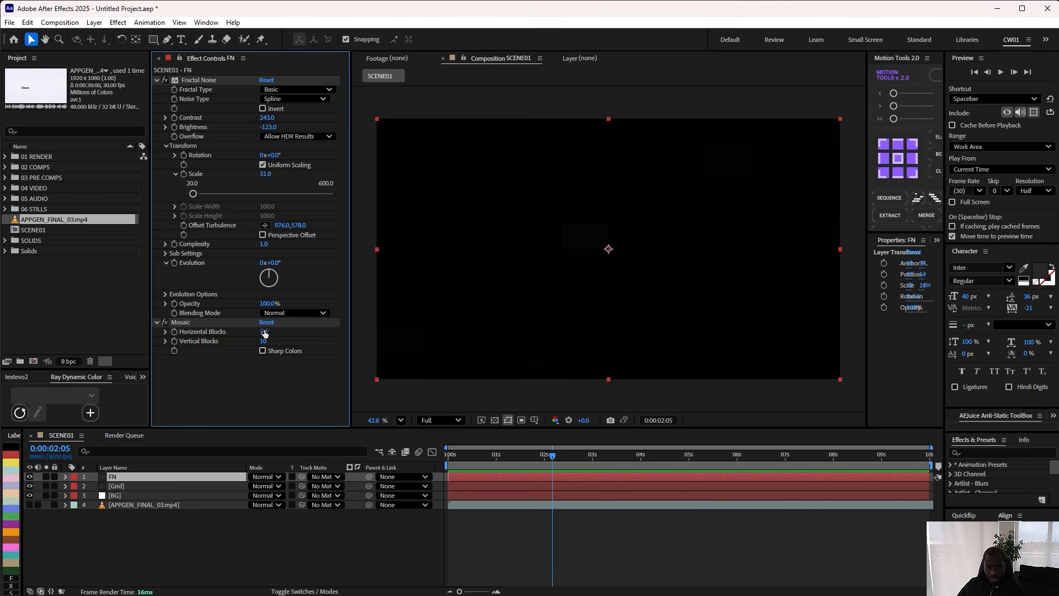
key(Tab)
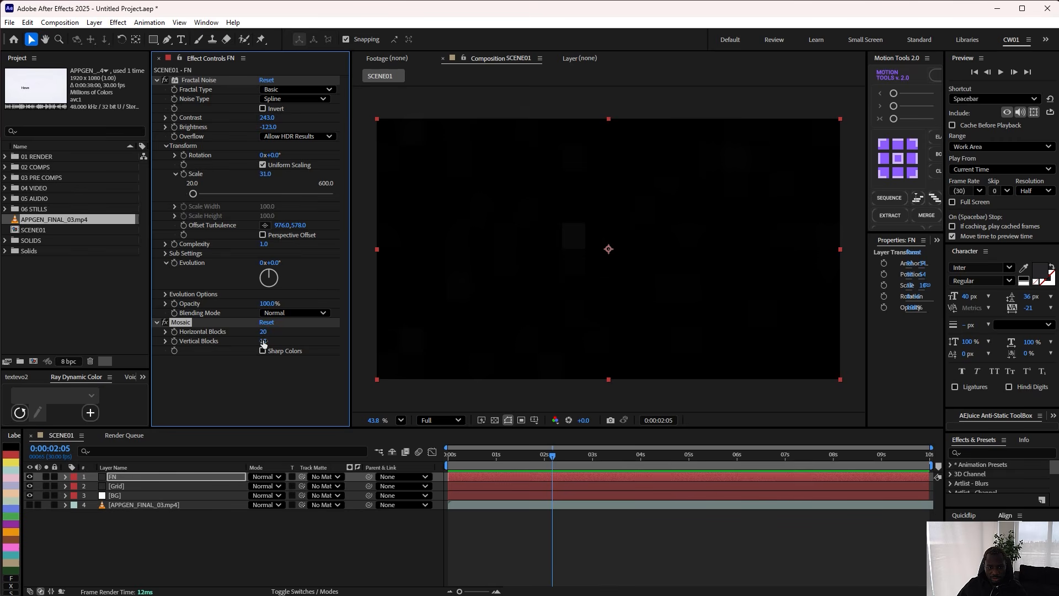
text(12)
key(Return)
mouse_move(279, 228)
mouse_down()
mouse_move(573, 251)
mouse_move(249, 253)
mouse_move(300, 260)
mouse_up()
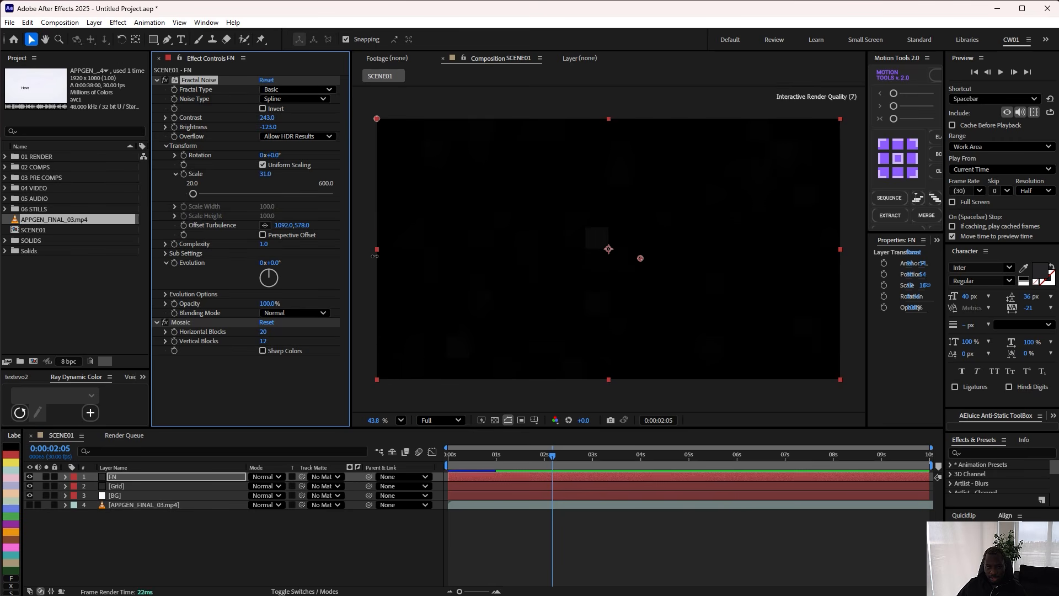
key(ctrl+z)
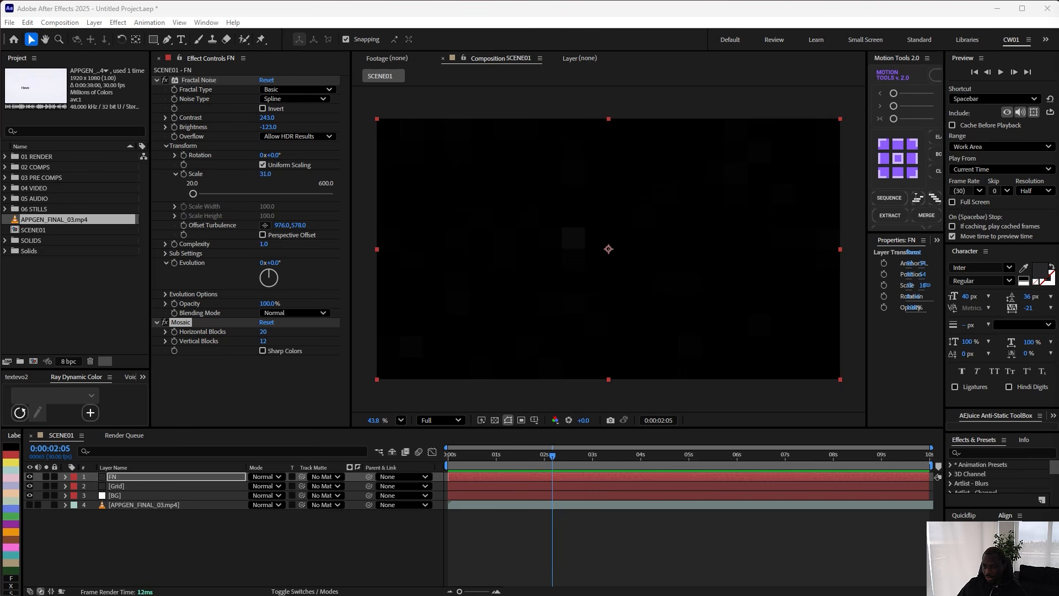
Step: Apply the Extract effect to the FN layer, set its Black Point to 6, and compare the result with the effect off and on
key(ctrl+space)
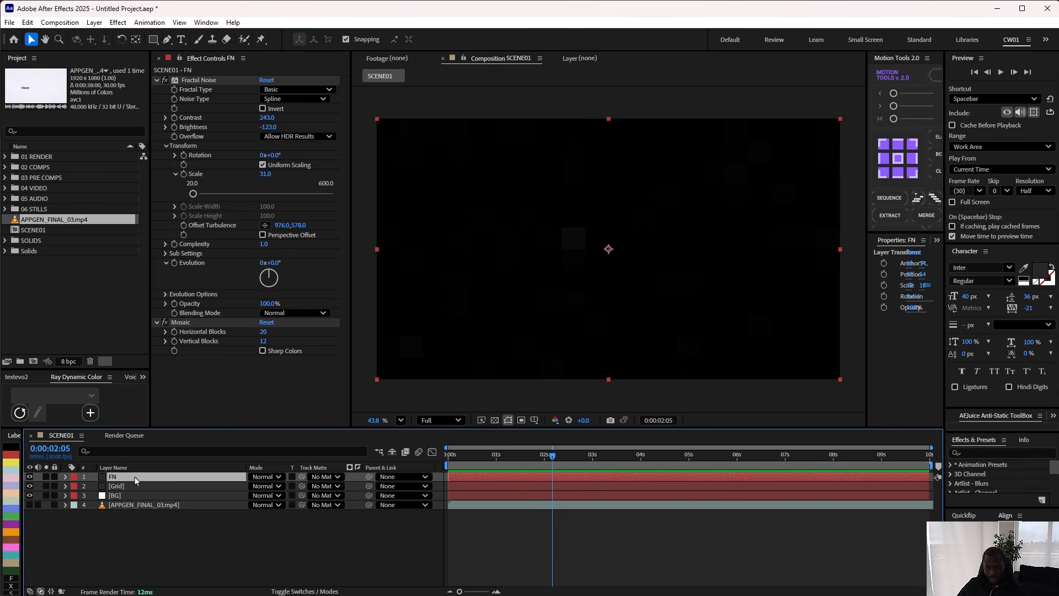
text(extract)
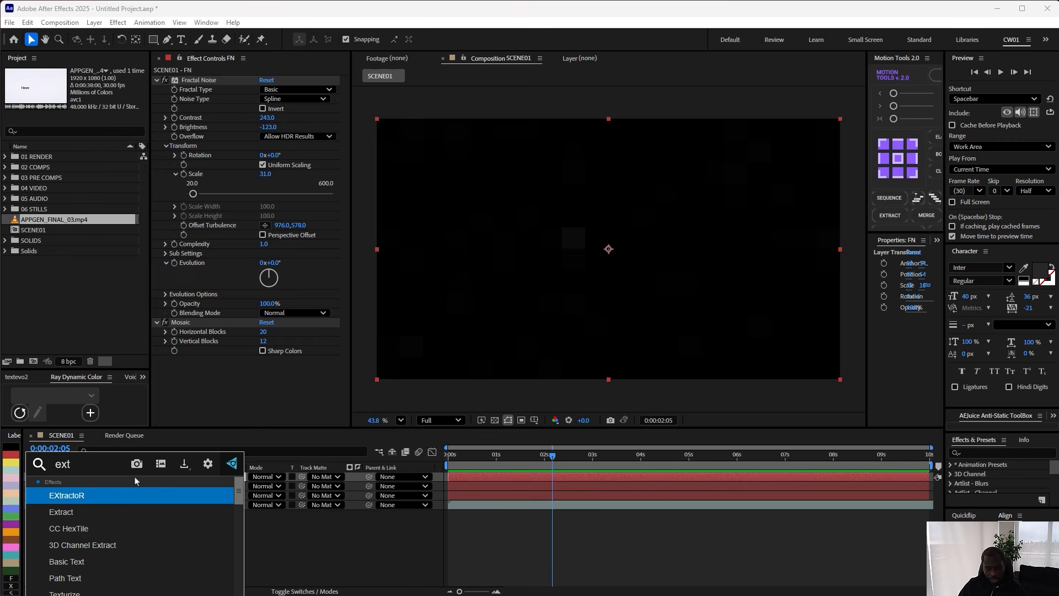
key(Return)
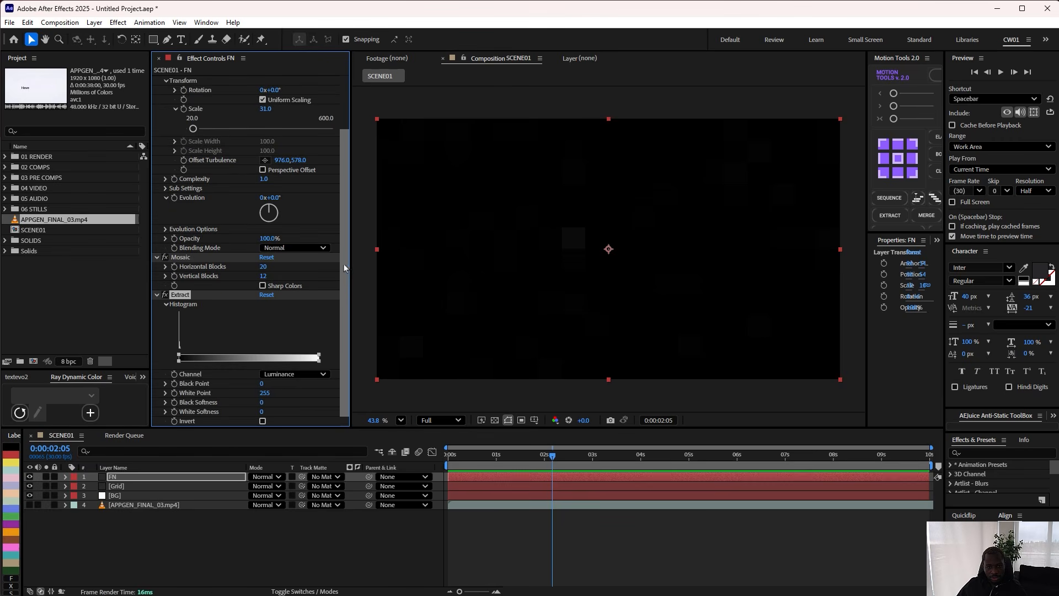
drag(263, 384, 267, 385)
click(264, 384)
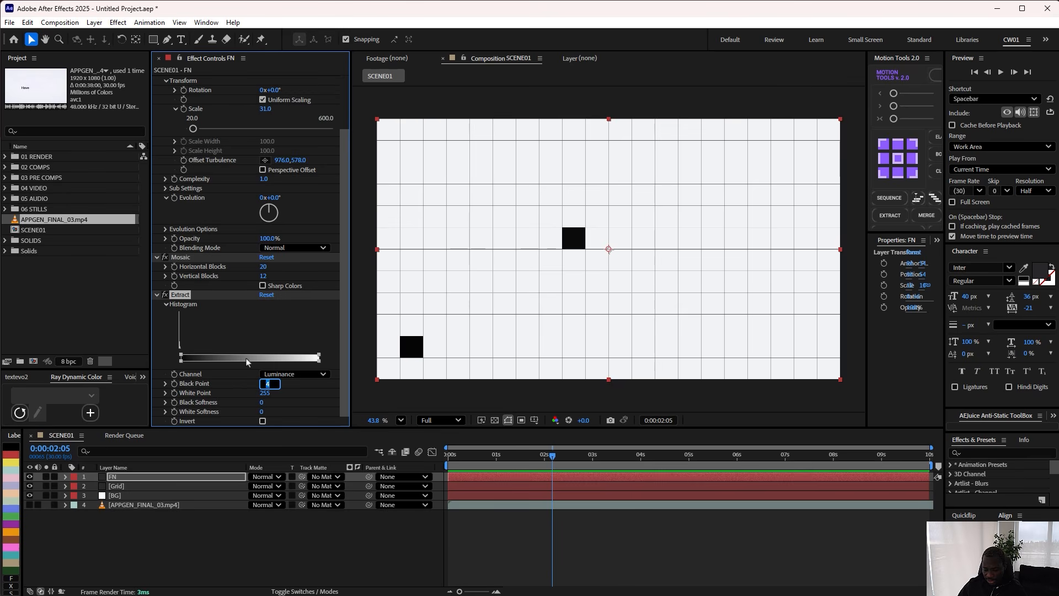
text(6)
key(Return)
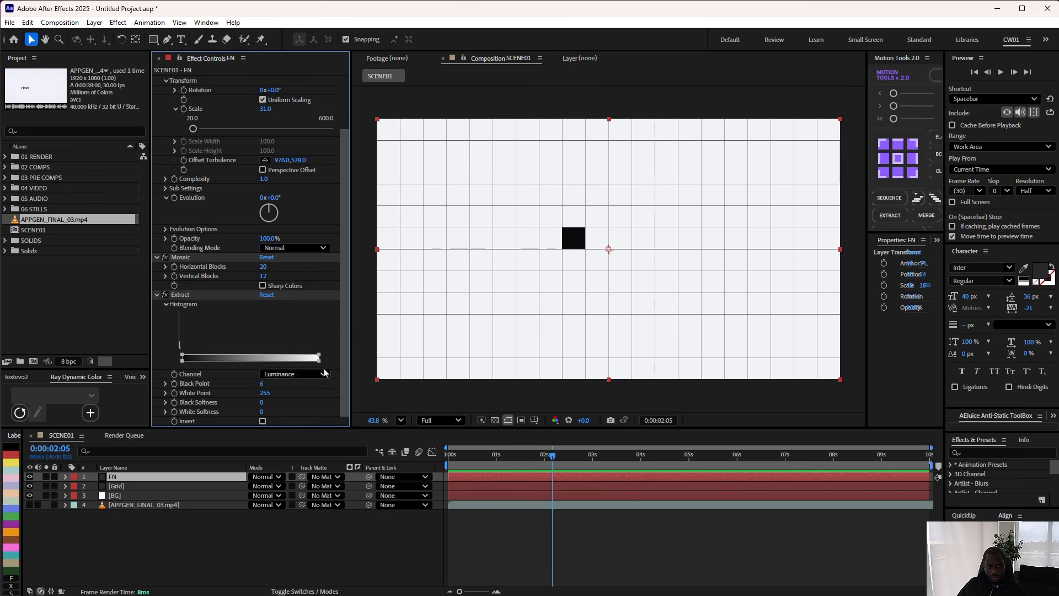
click(165, 295)
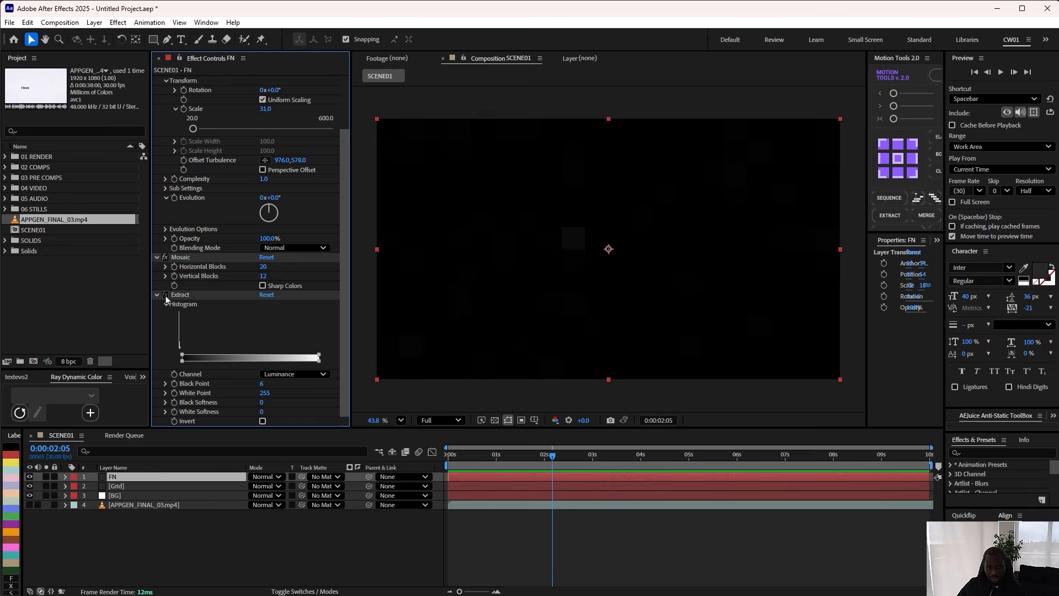
click(165, 296)
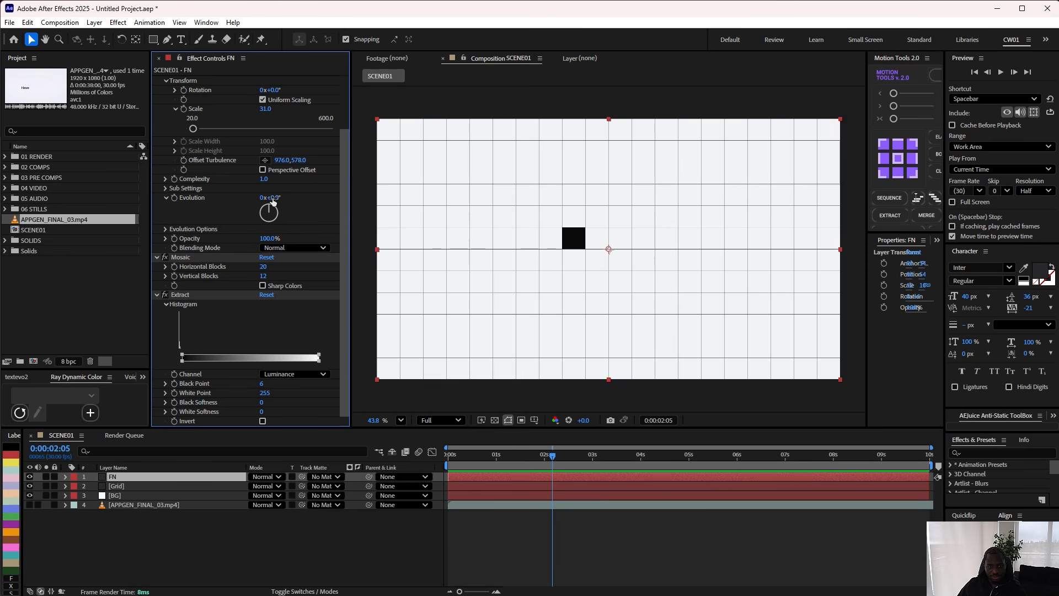
Step: Shift the Fractal Noise Evolution to 0x-91° to try out a different arrangement of filled grid squares
scroll(273, 201, up, 3)
drag(280, 266, 246, 287)
scroll(342, 287, down, 2)
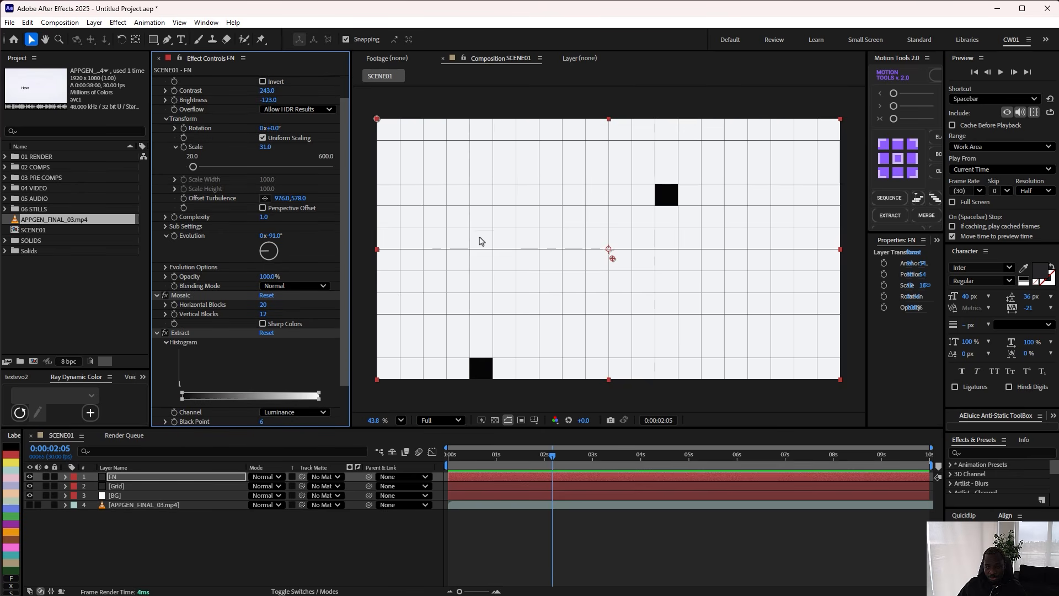
scroll(618, 232, up, 3)
scroll(568, 237, down, 5)
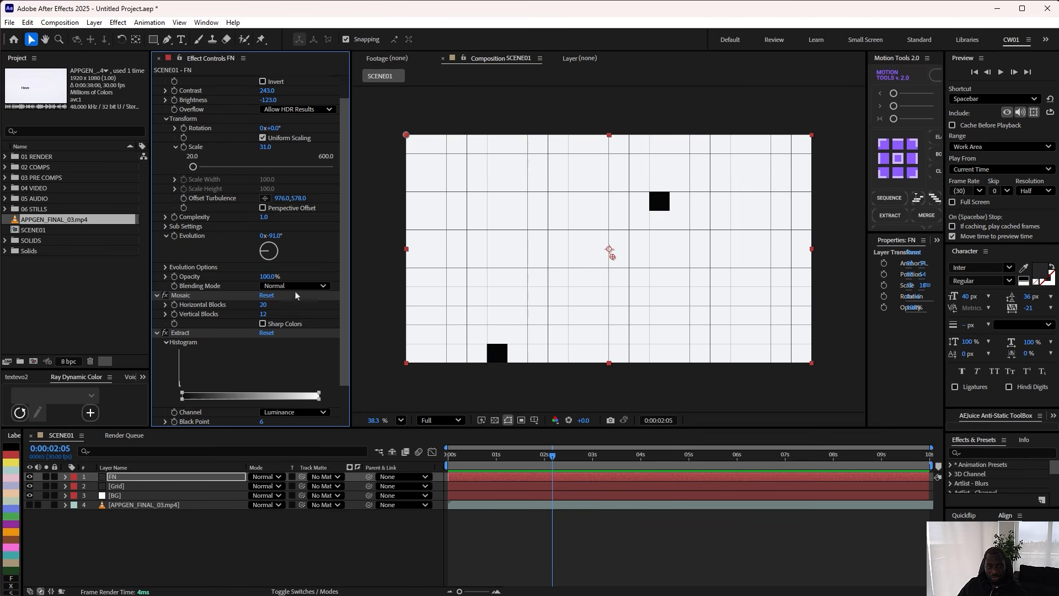
scroll(340, 268, down, 2)
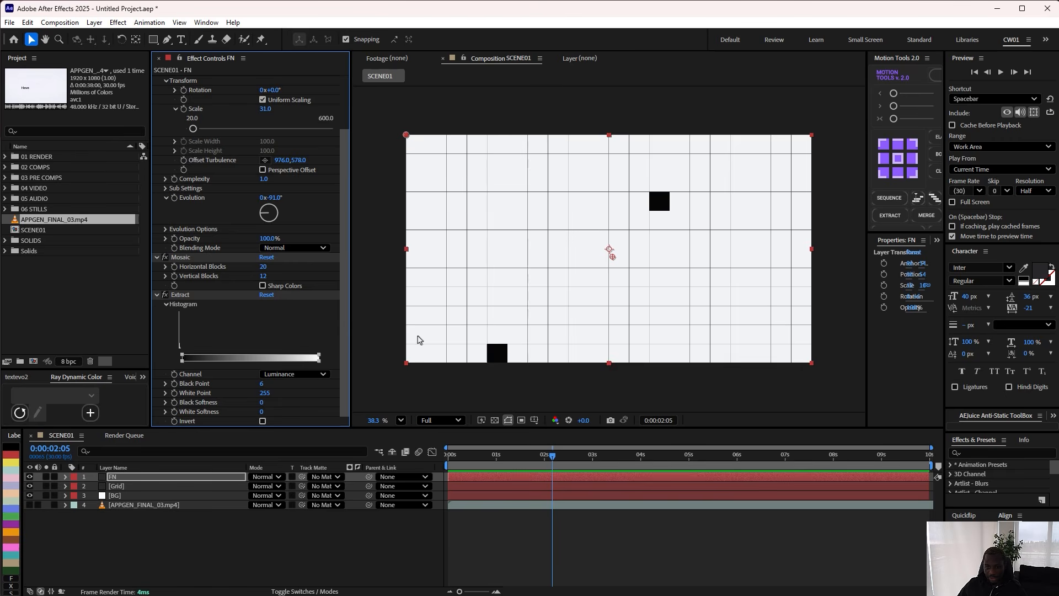
Step: Lower the FN layer's Opacity to 4%
click(157, 479)
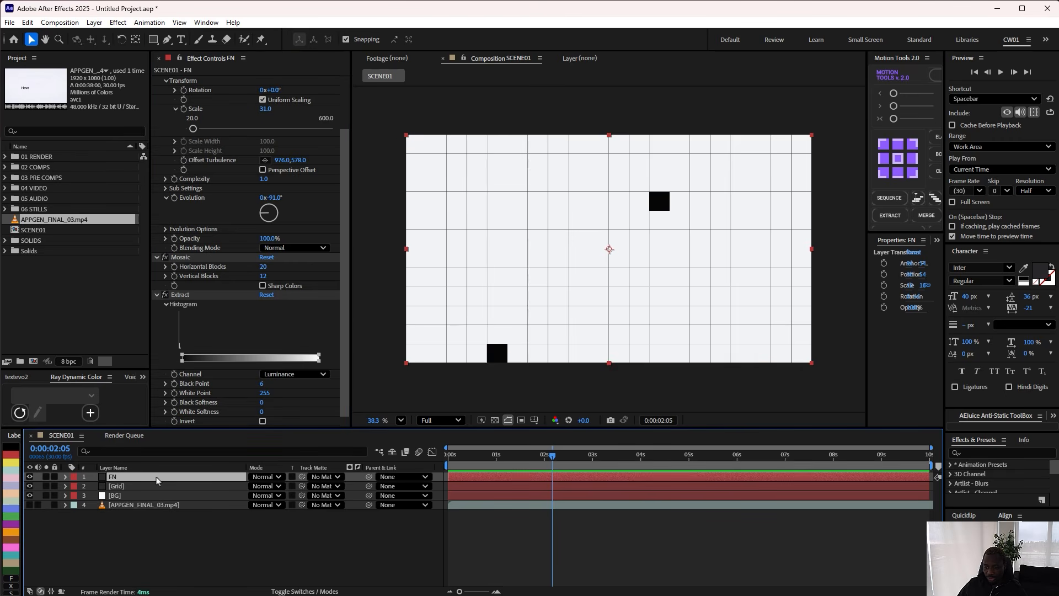
key(t)
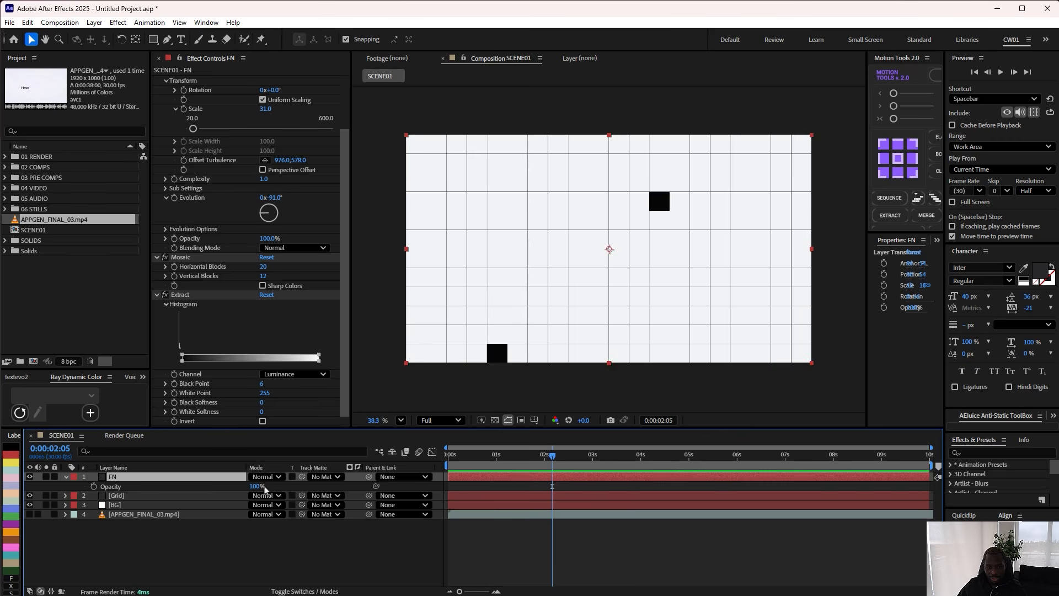
click(259, 486)
text(4)
key(Return)
scroll(574, 285, up, 1)
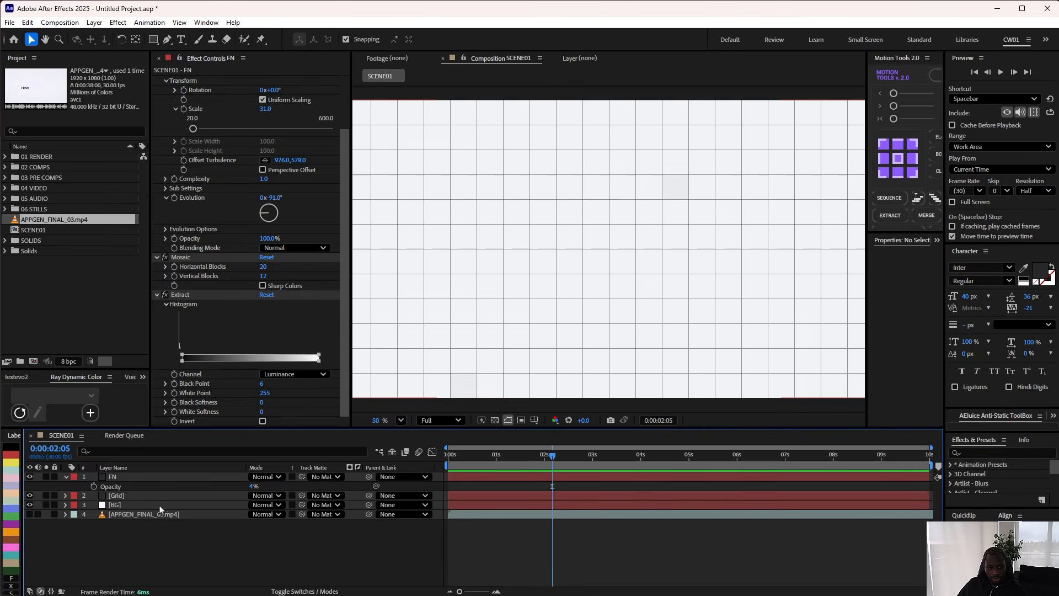
Step: Lower the Grid layer's Opacity to 9% and check the background at another time
click(144, 498)
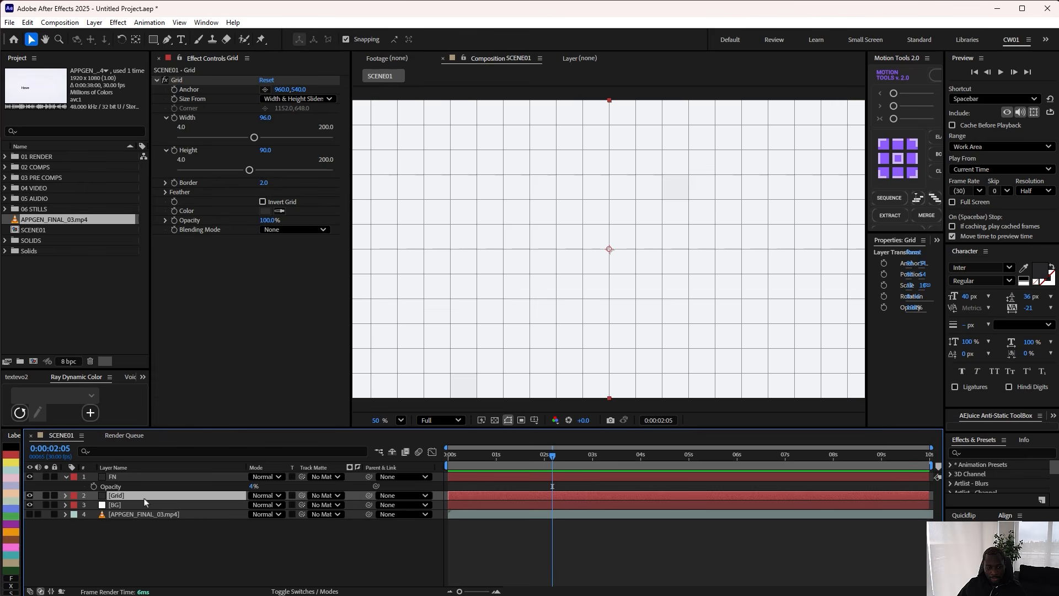
key(t)
click(253, 485)
click(255, 505)
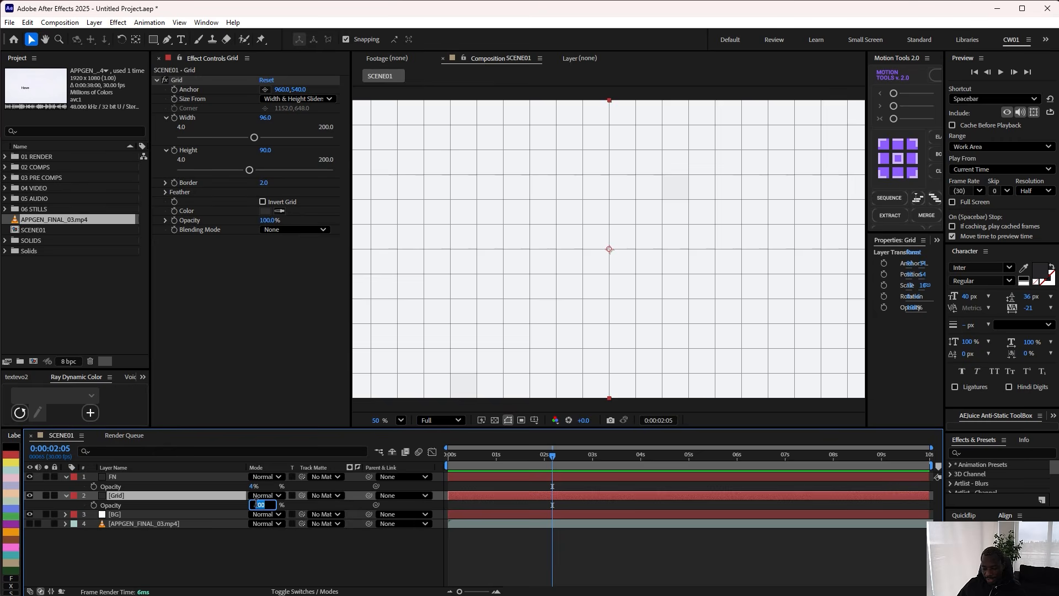
text(9)
click(309, 553)
scroll(626, 315, down, 1)
mouse_move(521, 466)
mouse_down()
mouse_move(480, 466)
mouse_move(522, 467)
mouse_up()
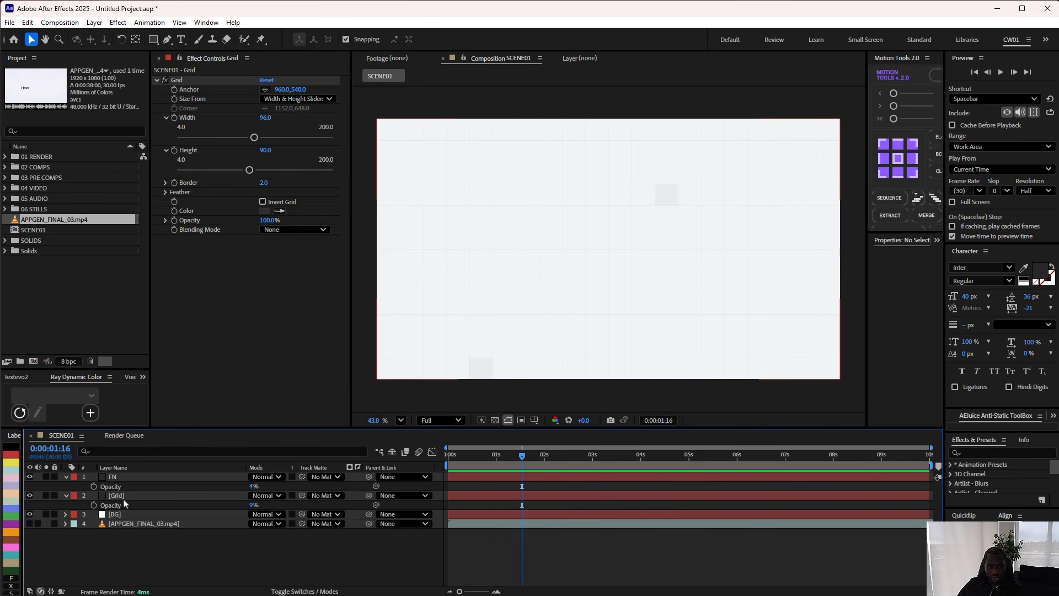
Step: Animate the FN layer's Fractal Noise Evolution with the expression time*100 and scrub through the timeline to check it
click(131, 478)
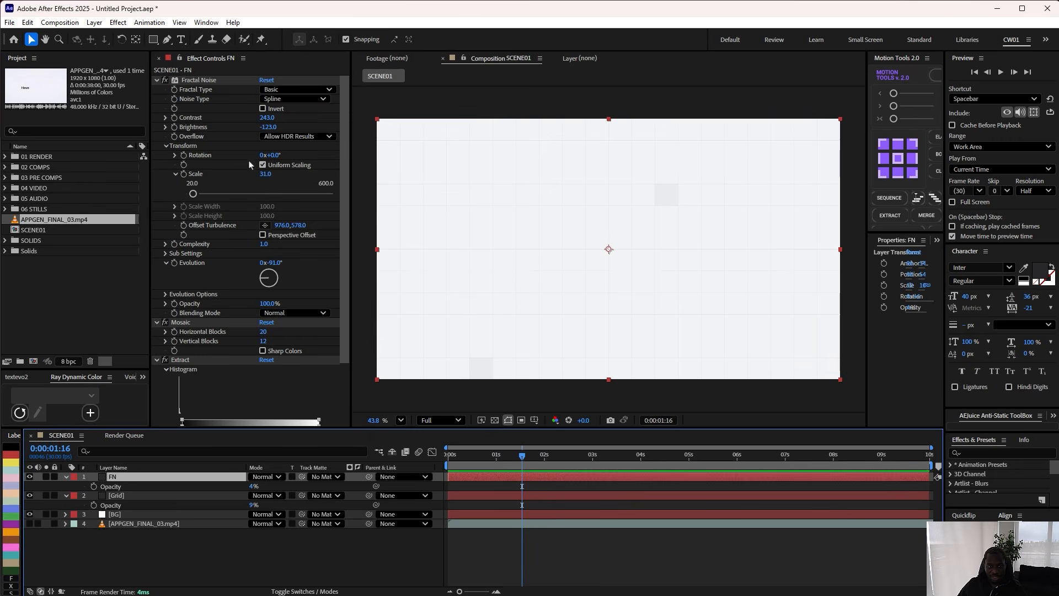
alt+click(176, 264)
text(time*100)
drag(522, 457, 490, 468)
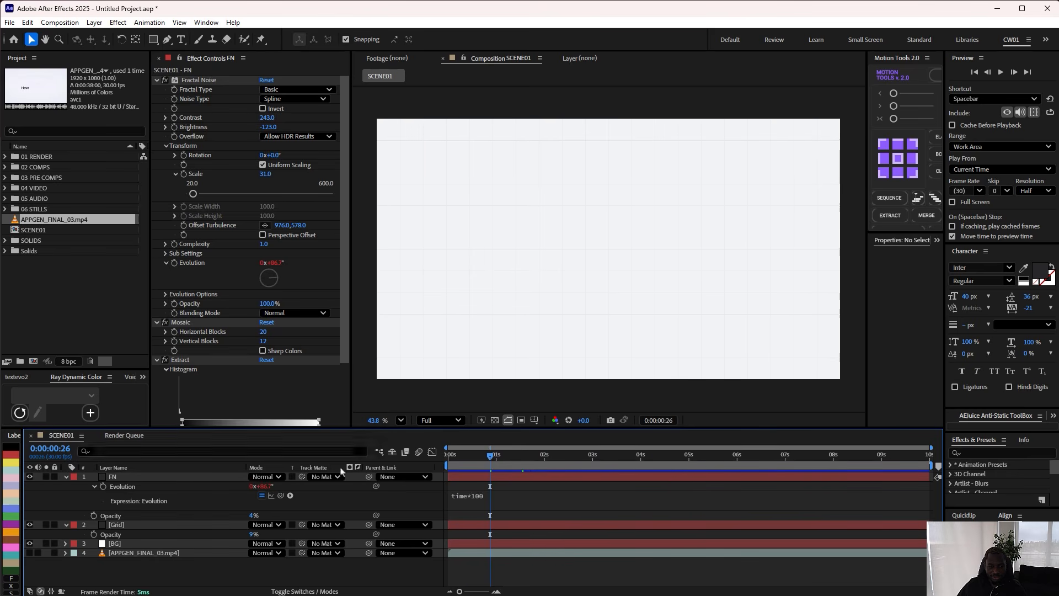
Step: Pre-compose the FN, Grid and BG layers into a new composition named Grid, moving all attributes into it
click(66, 476)
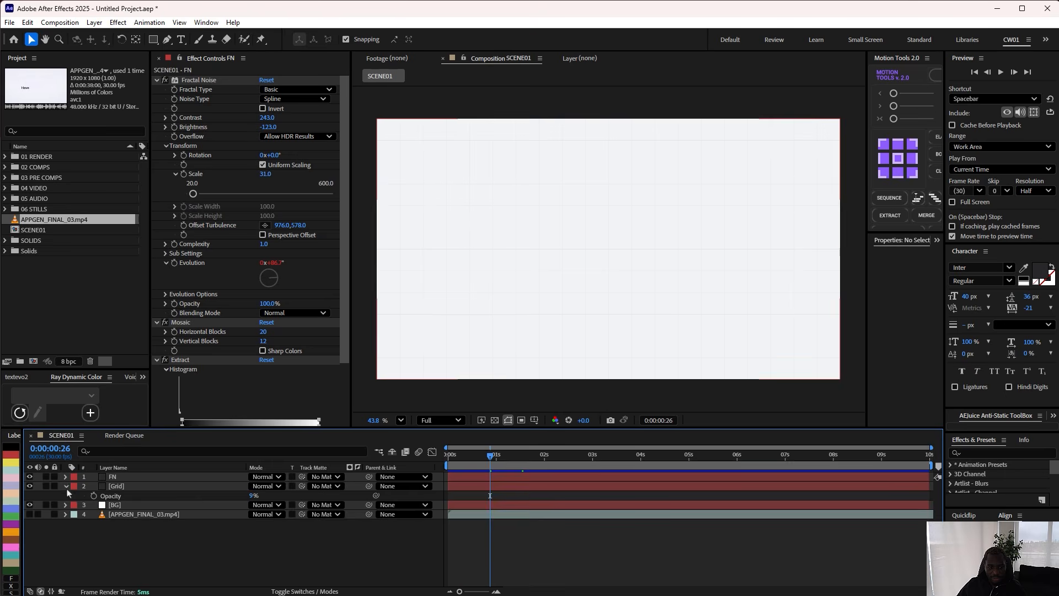
click(66, 487)
click(124, 477)
shift+click(151, 496)
key(ctrl+shift+c)
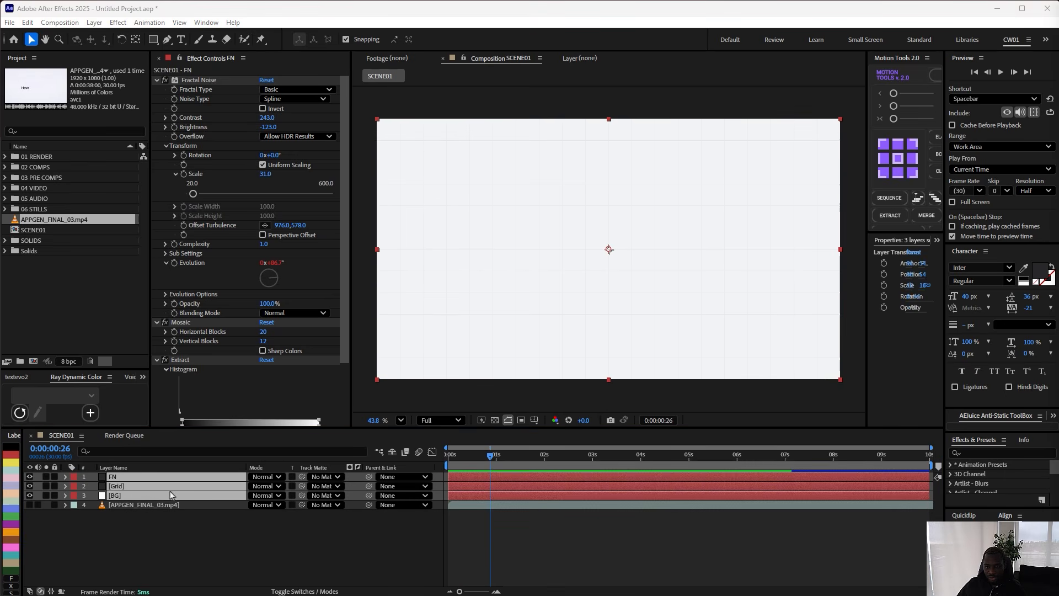
click(157, 80)
click(156, 89)
click(157, 98)
right_click(154, 486)
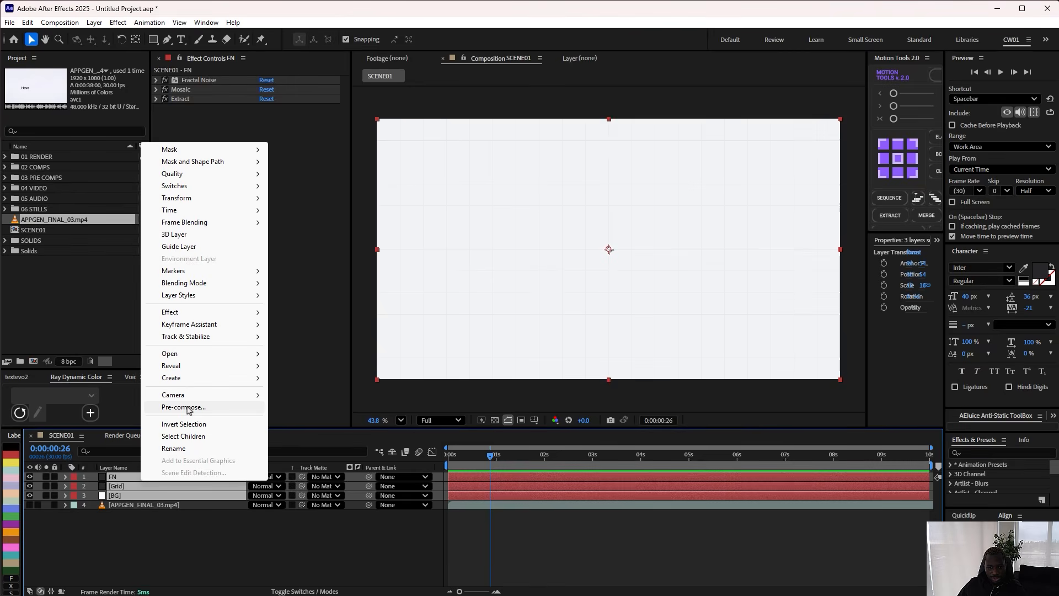
click(187, 408)
text(Grt)
text(id)
click(585, 386)
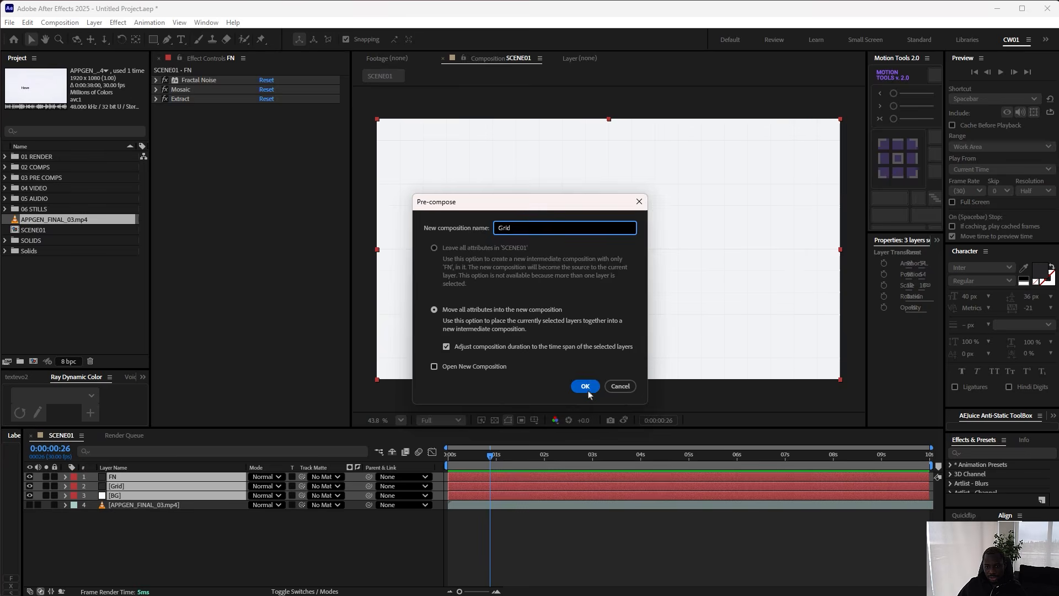
Step: Scrub SCENE01 to about four seconds to check the animated squares in the Grid pre-comp
click(493, 461)
drag(493, 462, 644, 465)
click(110, 524)
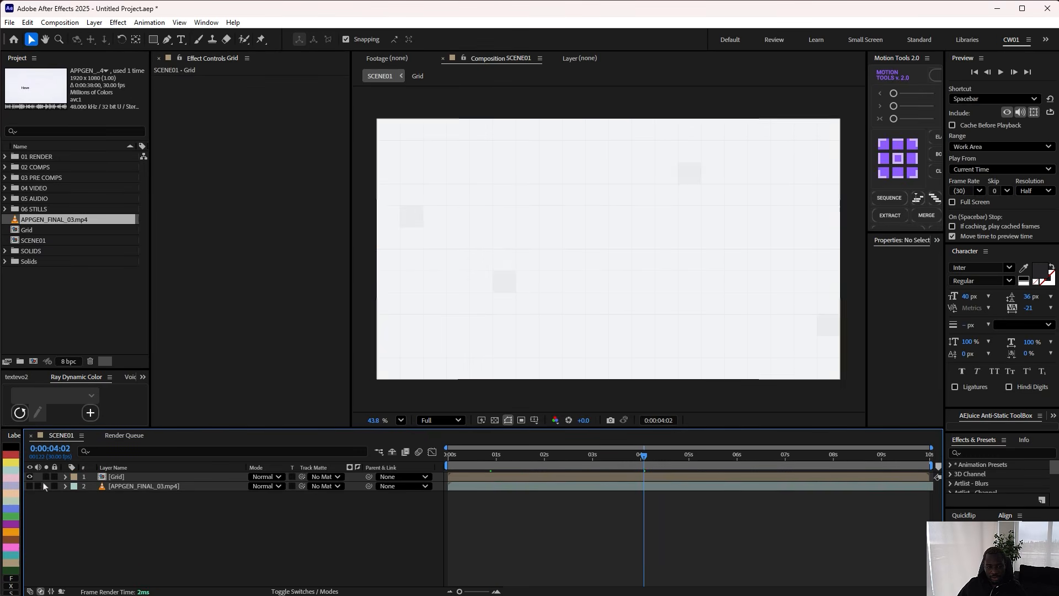
Step: Solo the APPGEN_FINAL_03.mp4 reference layer and examine its headline and surrounding background up close within the first second
click(30, 486)
click(39, 487)
click(39, 487)
click(46, 487)
drag(554, 456, 482, 456)
scroll(588, 258, up, 3)
scroll(588, 259, up, 3)
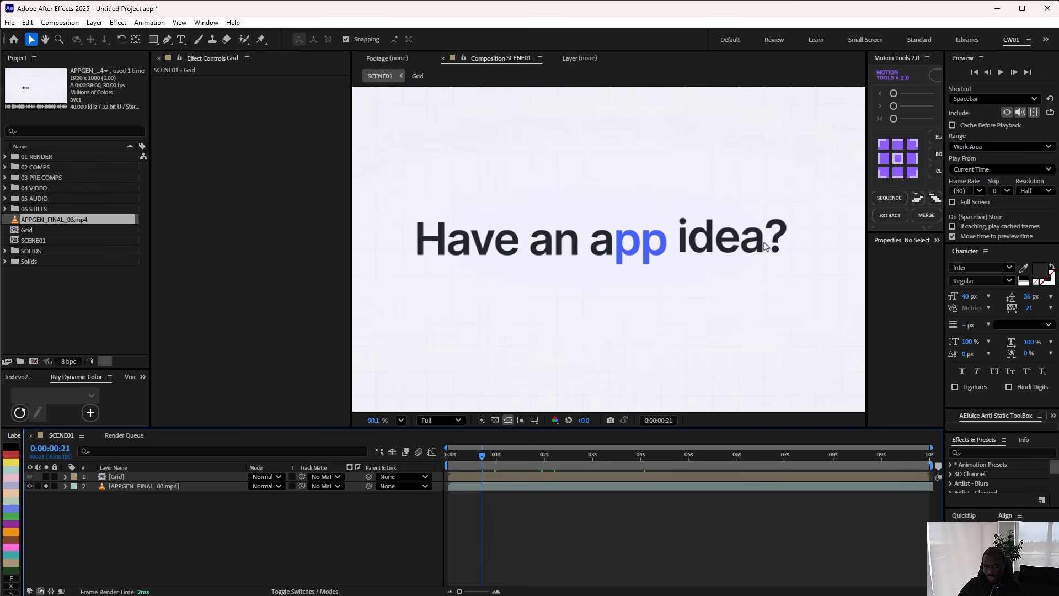
scroll(682, 263, down, 4)
scroll(583, 249, up, 2)
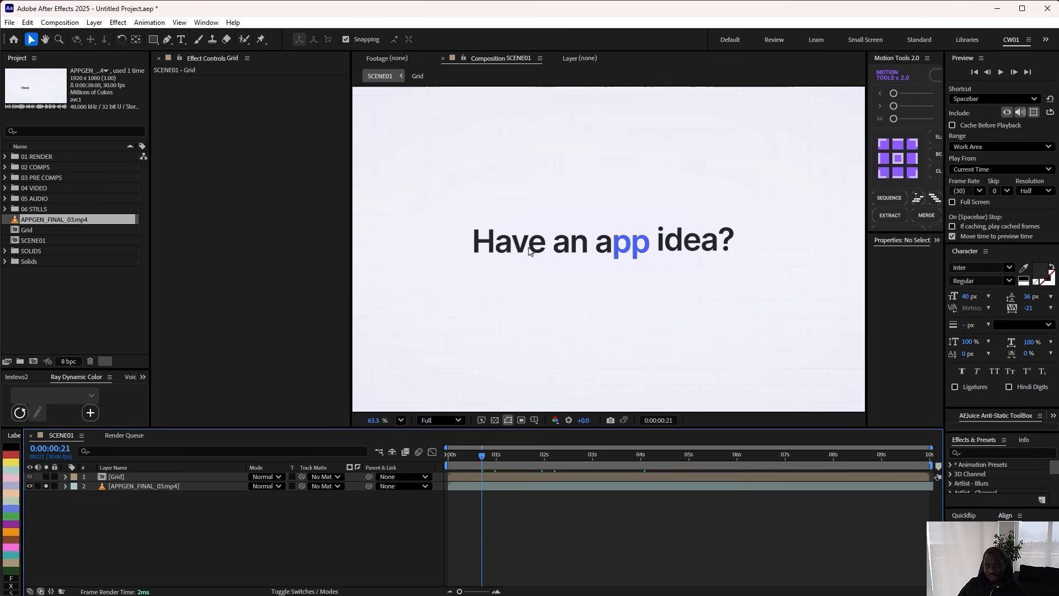
scroll(655, 247, down, 1)
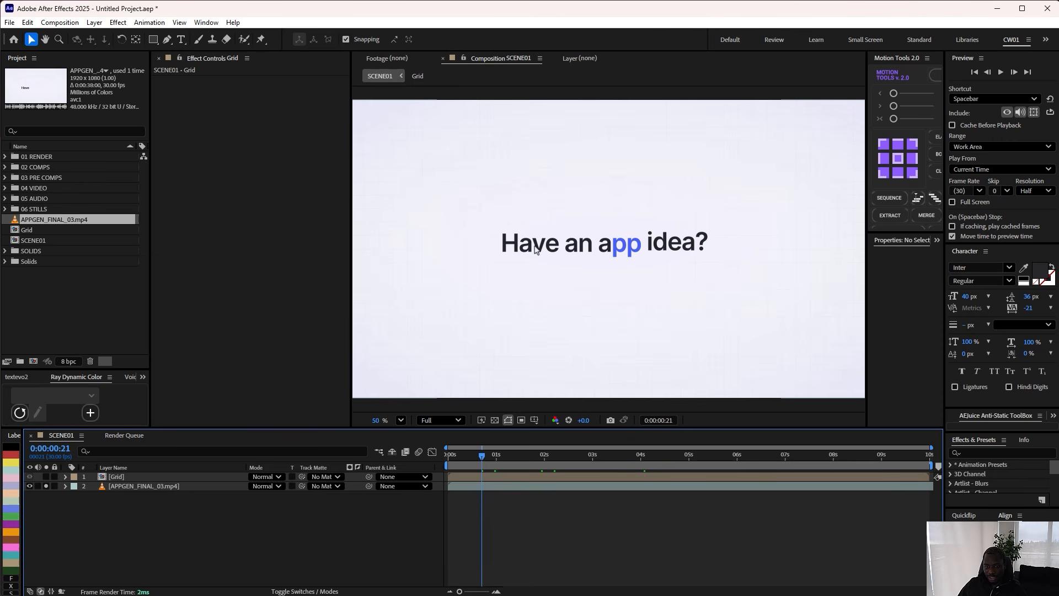
drag(482, 457, 470, 463)
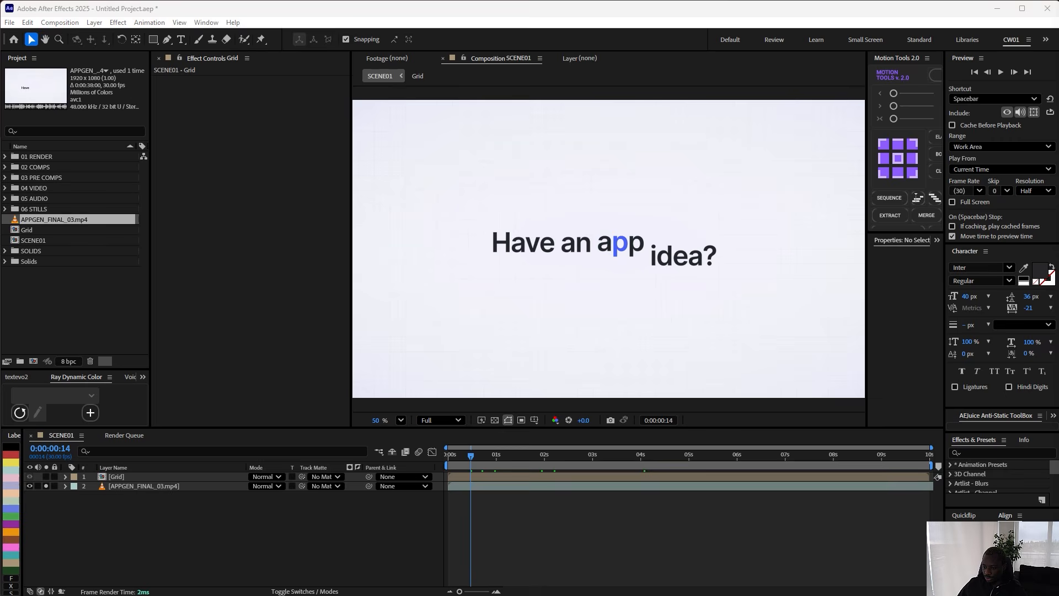
Step: Hide the reference layer and create a very light grey 1920 x 1080 px solid named Feather_BG above the Grid pre-comp
right_click(126, 521)
click(74, 516)
click(45, 487)
click(30, 485)
right_click(100, 526)
mouse_move(219, 536)
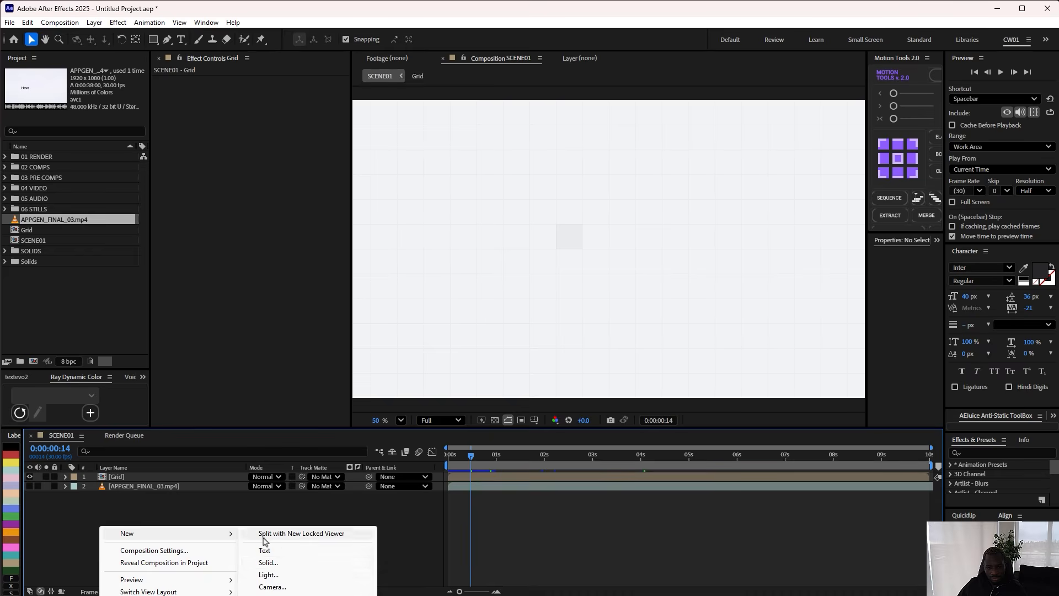
click(268, 563)
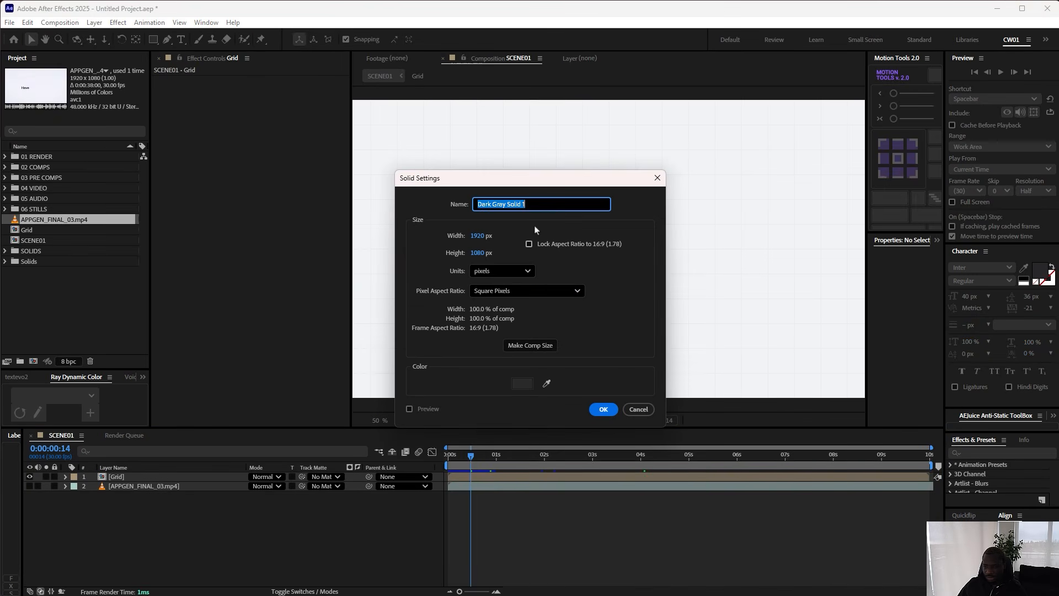
text(Feather_BG)
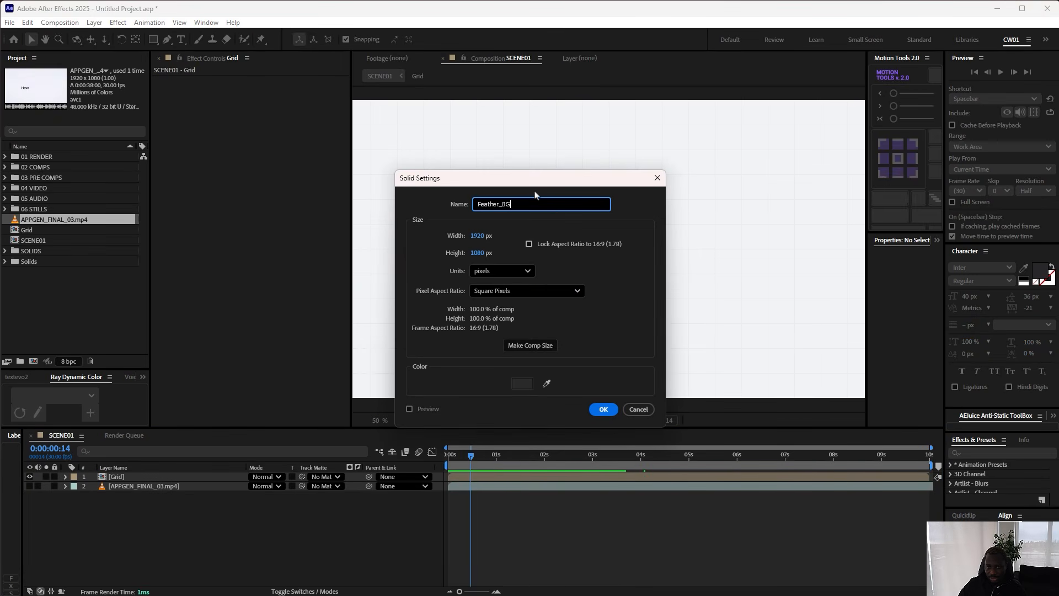
click(522, 383)
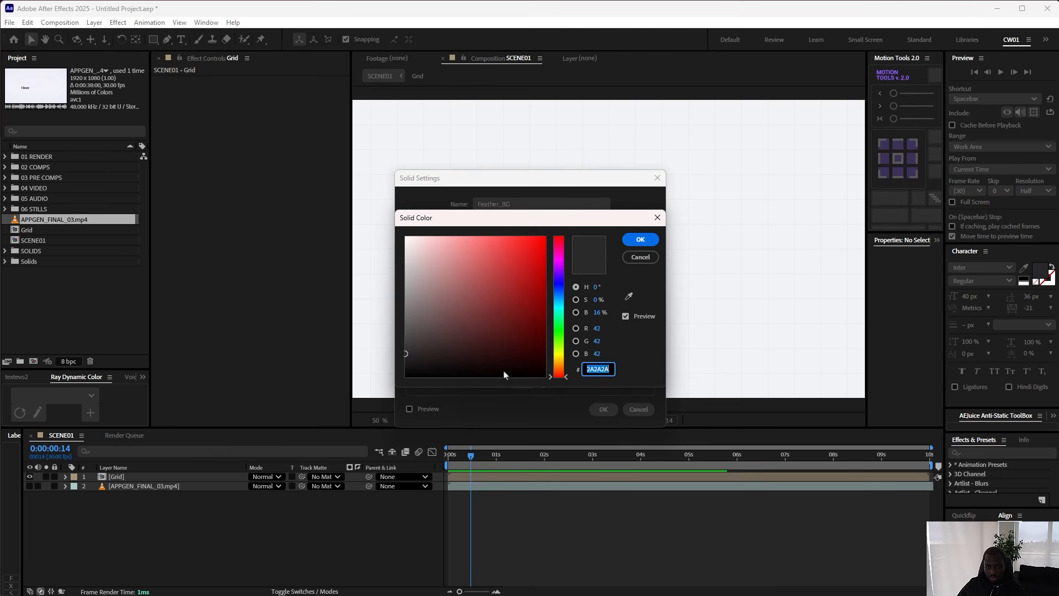
drag(408, 240, 390, 246)
key(Return)
click(600, 415)
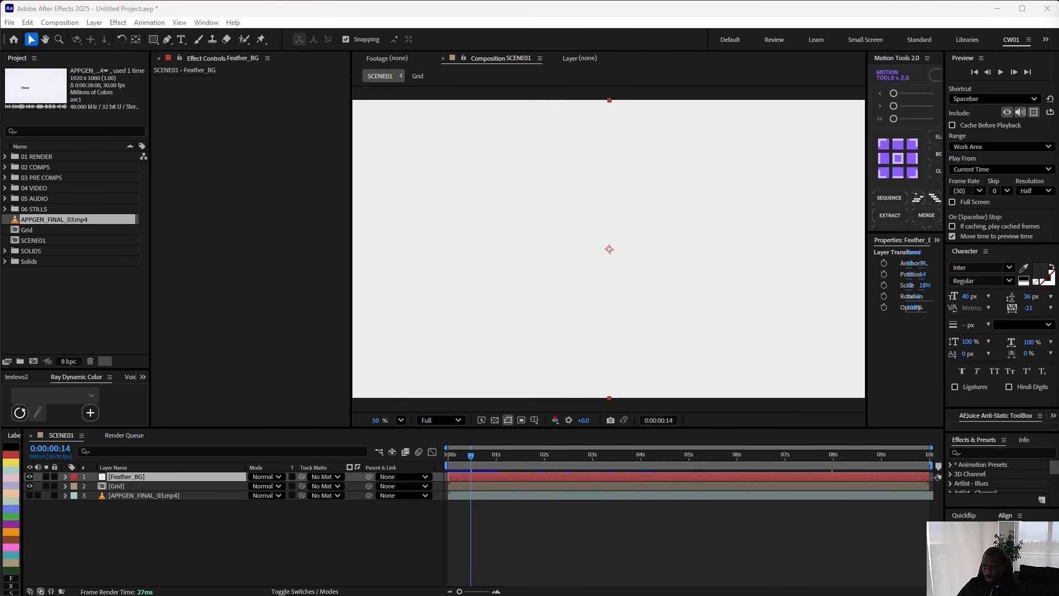
Step: Draw a wide, flat elliptical mask across the centre of Feather_BG and set its Mask Feather to 433 pixels
click(153, 39)
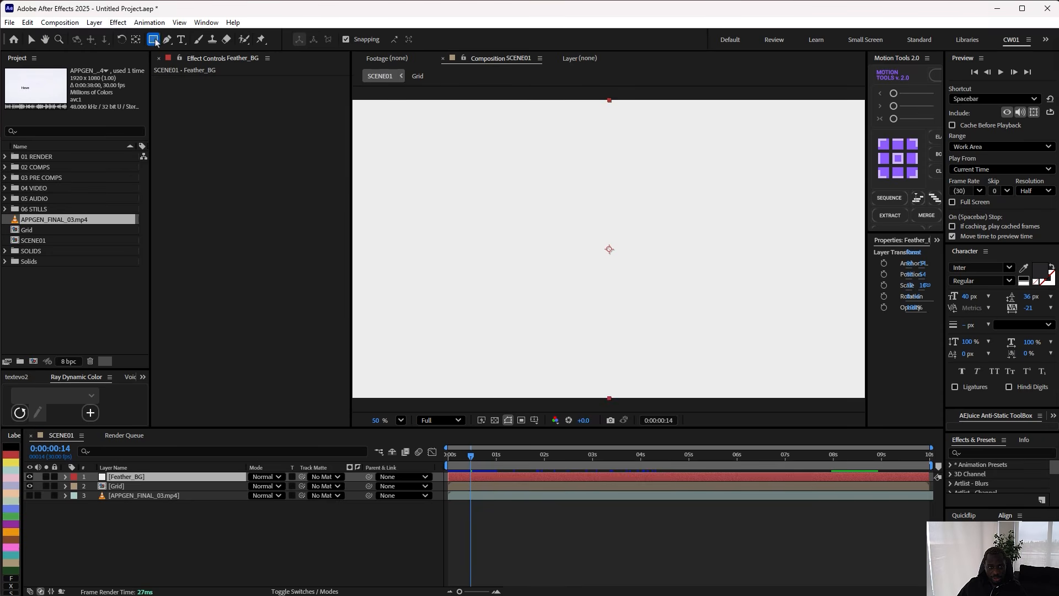
click(194, 63)
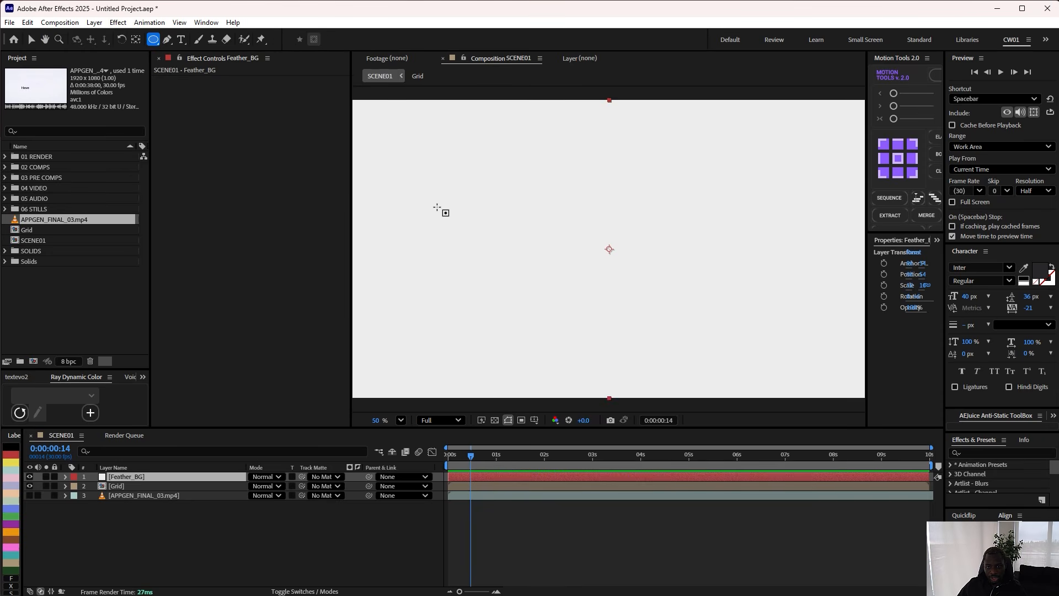
mouse_move(421, 210)
mouse_down()
mouse_move(733, 280)
mouse_move(822, 277)
mouse_move(799, 286)
mouse_move(813, 285)
mouse_up()
key(f)
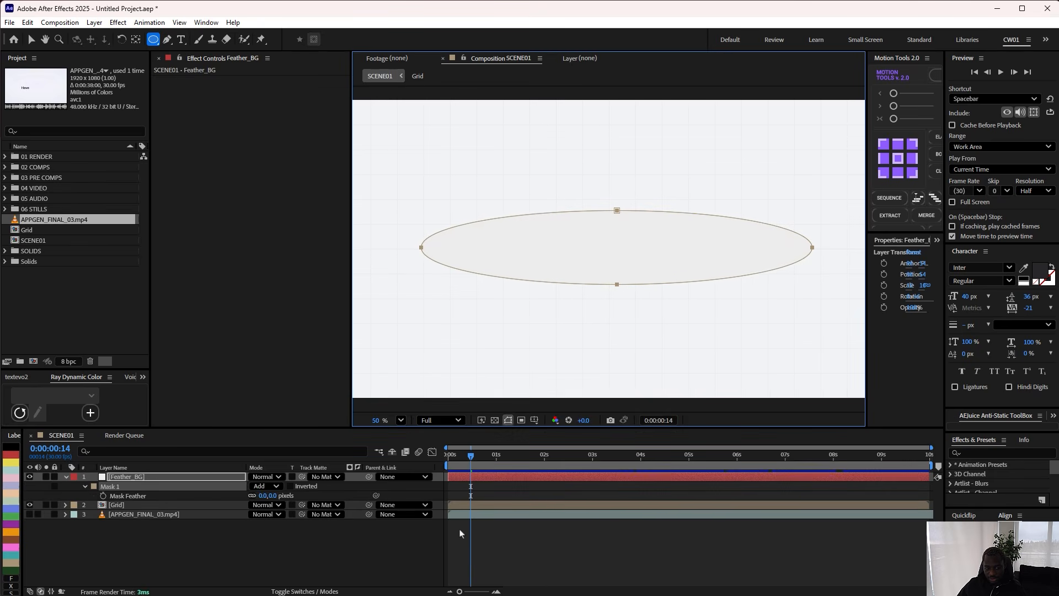
drag(268, 495, 302, 495)
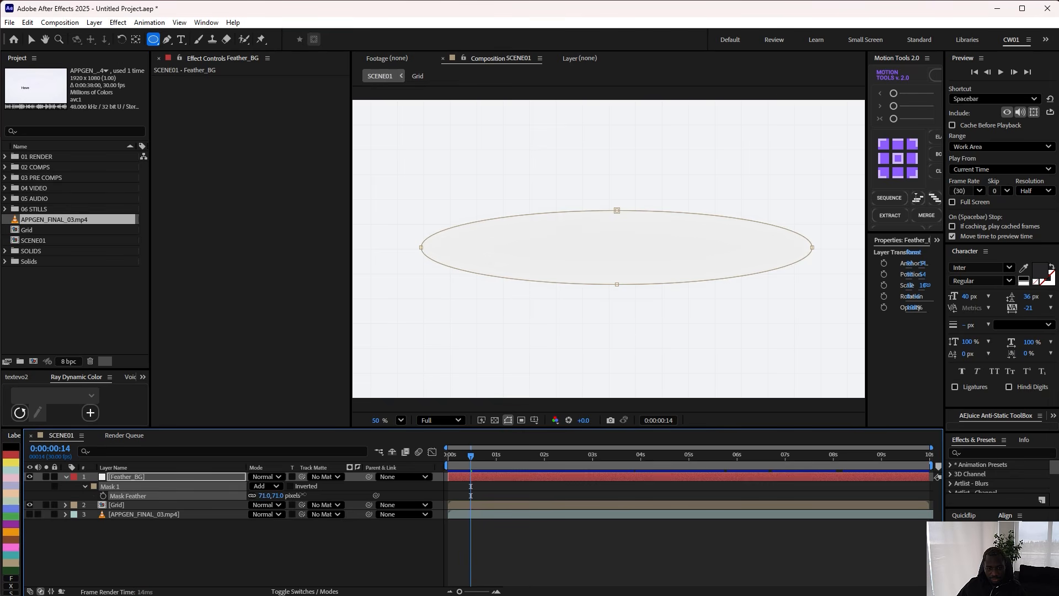
click(267, 496)
text(133)
key(Return)
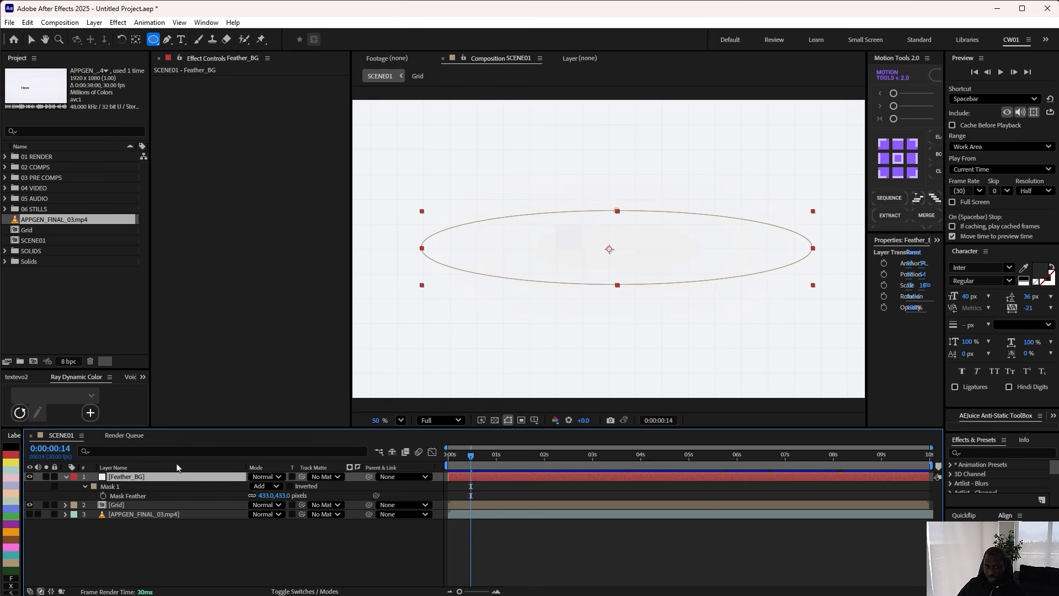
Step: Apply the Fill effect to the Feather_BG layer with a near-white colour
key(ctrl+space)
text(fill)
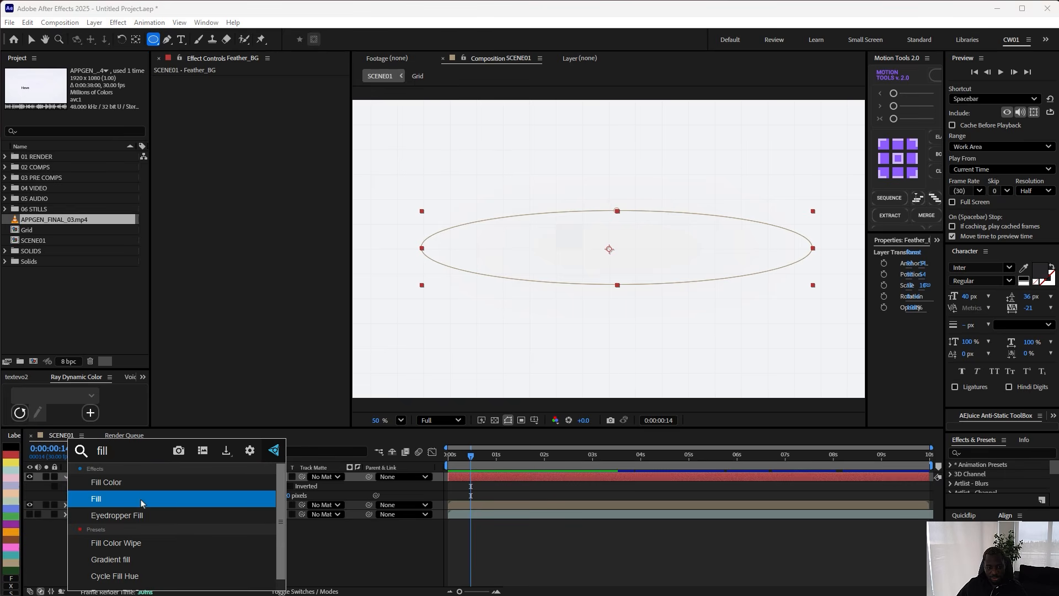
click(143, 503)
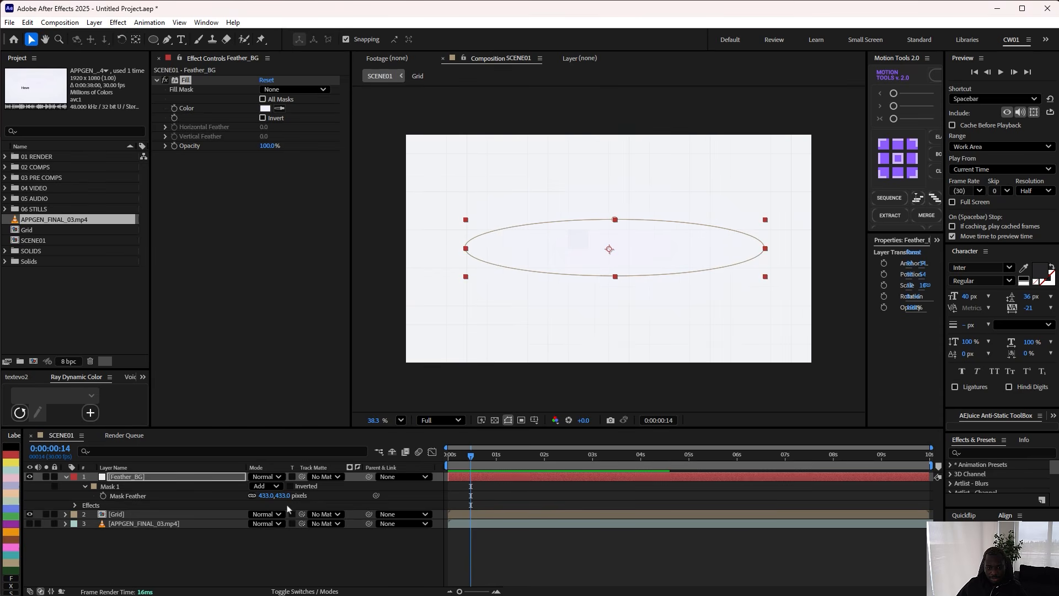
Step: Stretch Feather_BG's elliptical mask towards both sides of the frame and set its Mask Feather to 327 pixels
drag(265, 496, 237, 499)
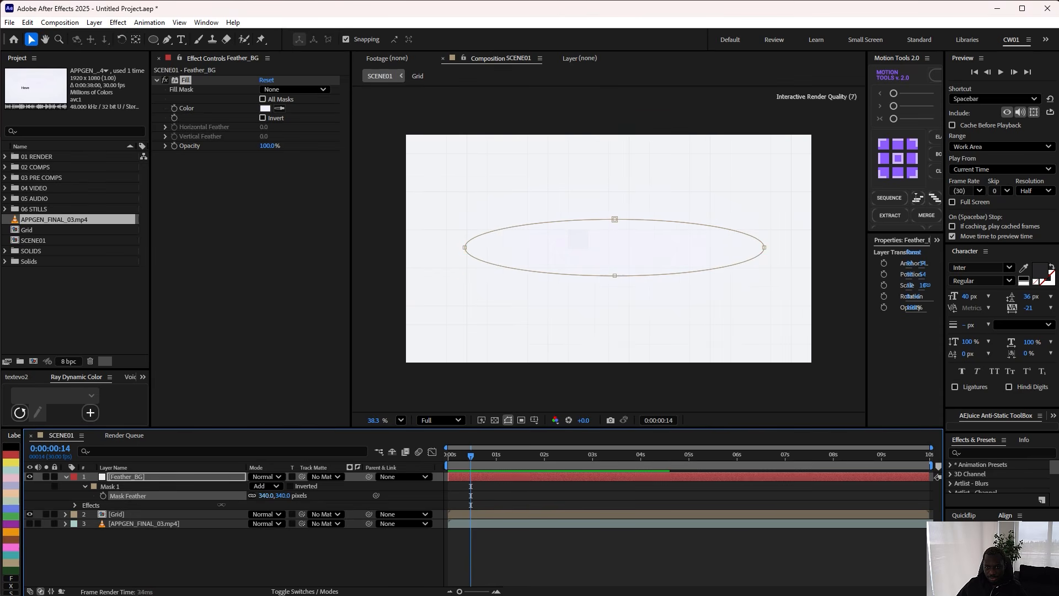
drag(171, 512, 183, 512)
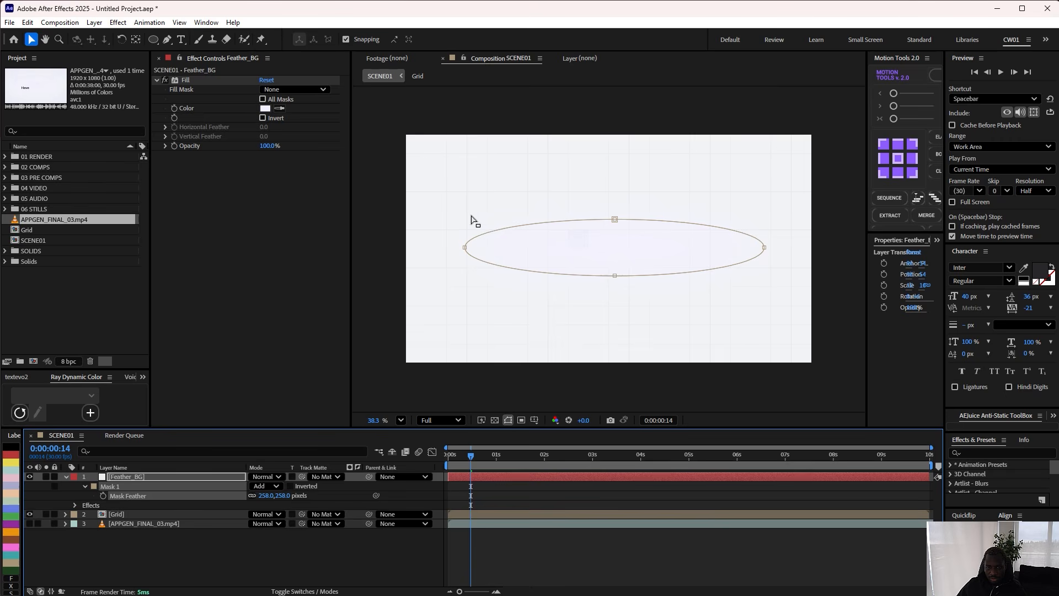
double_click(467, 248)
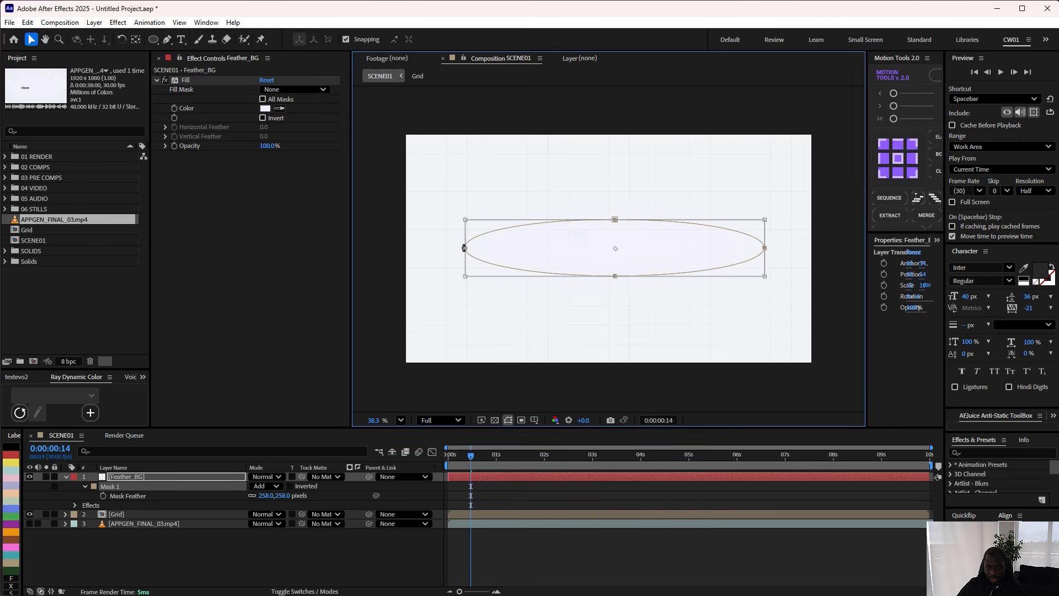
drag(466, 249, 420, 248)
drag(764, 248, 797, 248)
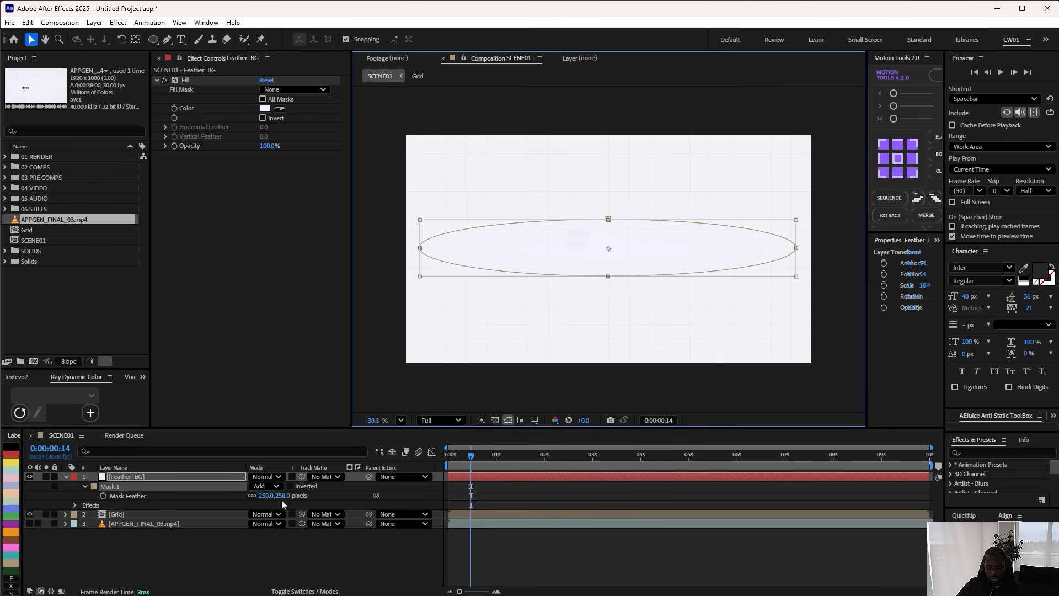
drag(263, 496, 298, 495)
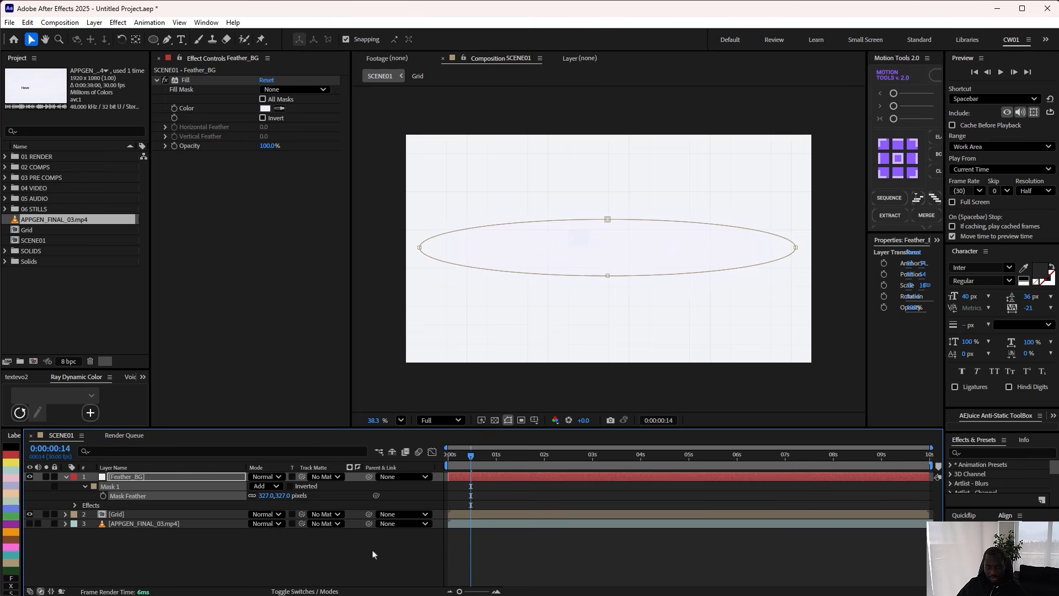
click(374, 553)
scroll(528, 310, up, 4)
scroll(531, 330, down, 6)
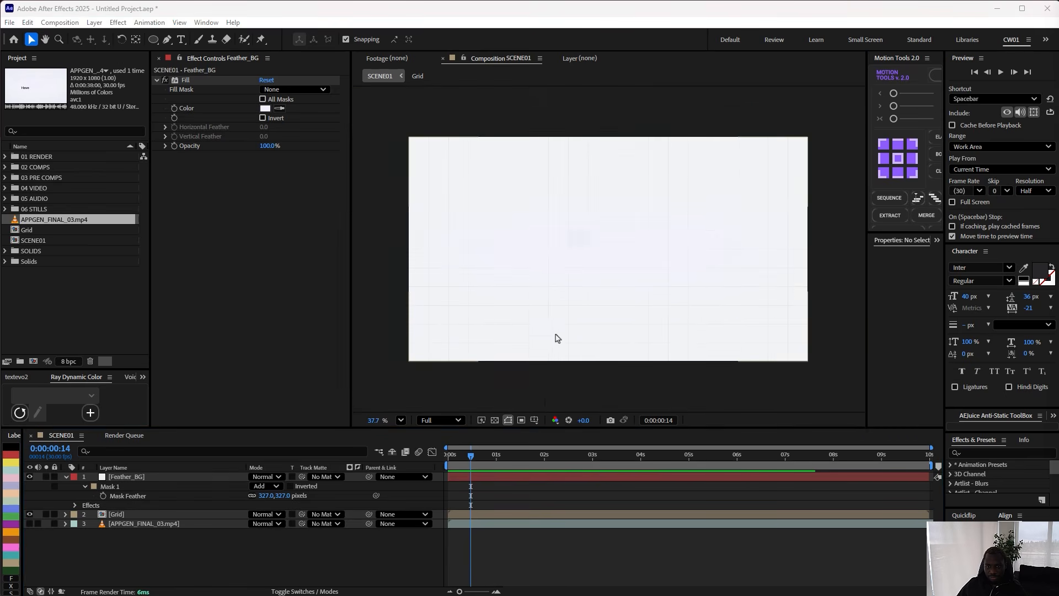
Step: Bring the BG layer from the Grid pre-comp into SCENE01, placing it directly below the Grid layer
double_click(137, 516)
click(138, 495)
key(Tab)
click(188, 531)
key(ctrl+v)
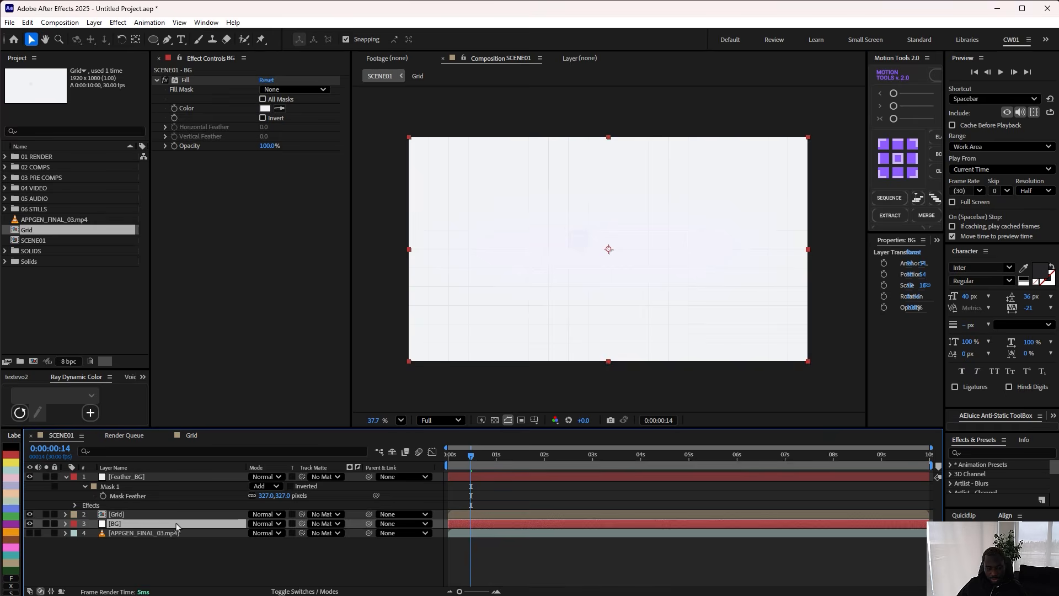
Step: Go to 0:00:01:07, collapse the Feather_BG layer and solo the reference video to compare it with the rebuilt background
drag(471, 458, 508, 466)
click(66, 477)
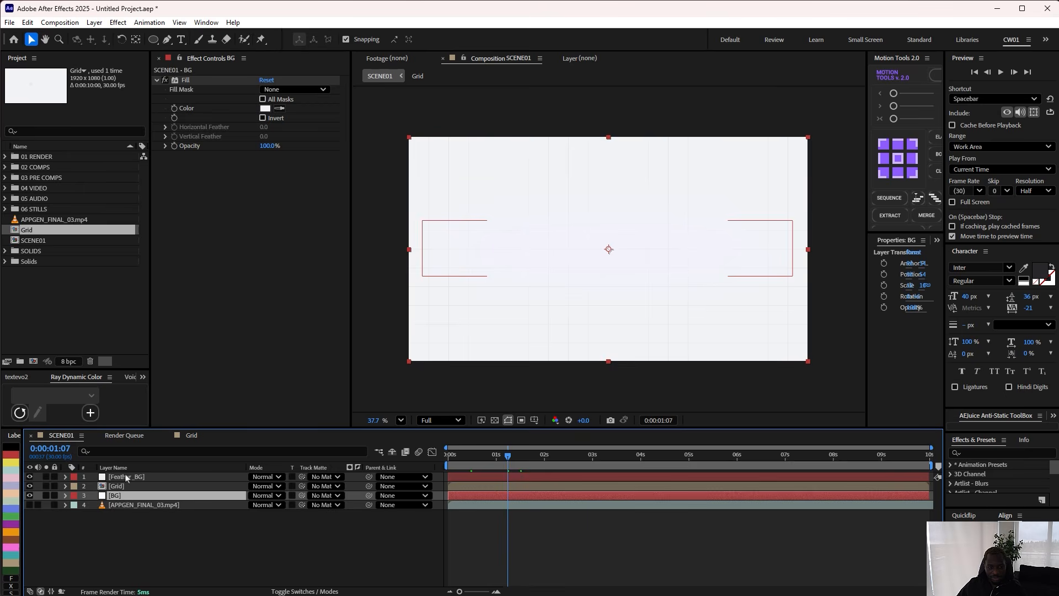
click(128, 477)
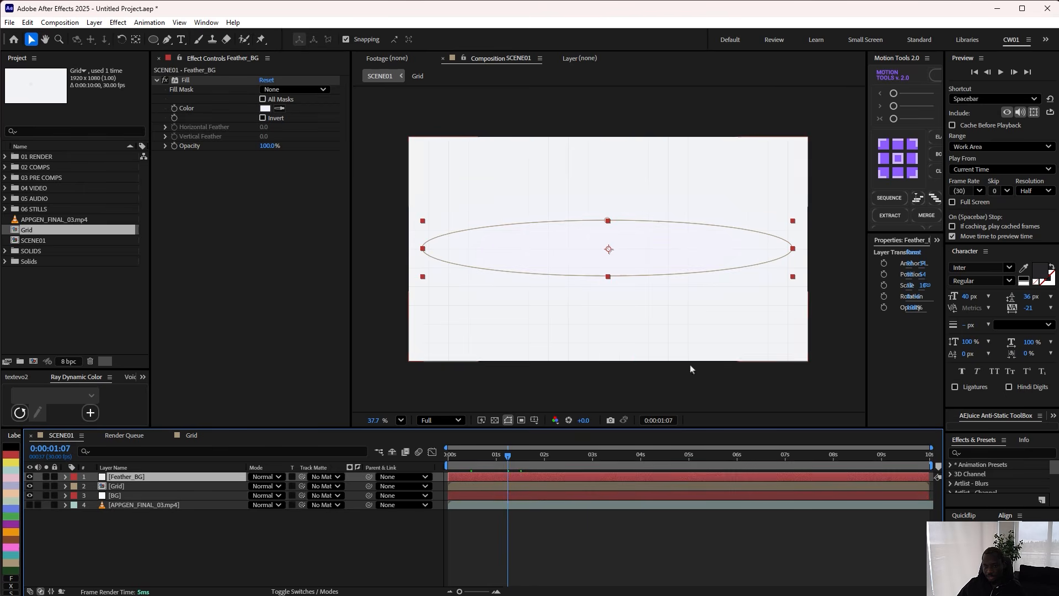
click(46, 504)
click(46, 505)
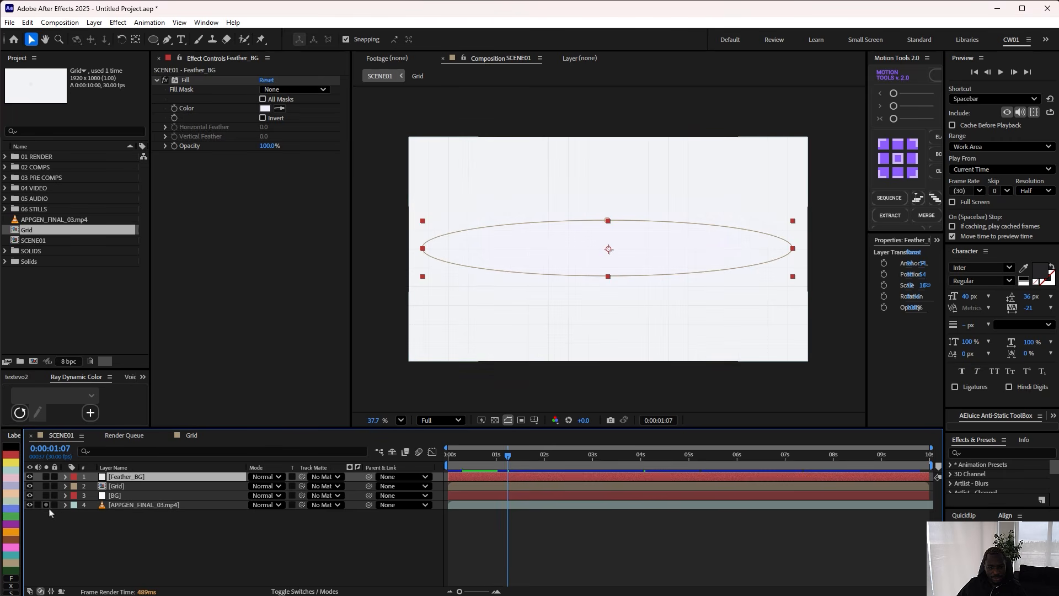
click(46, 504)
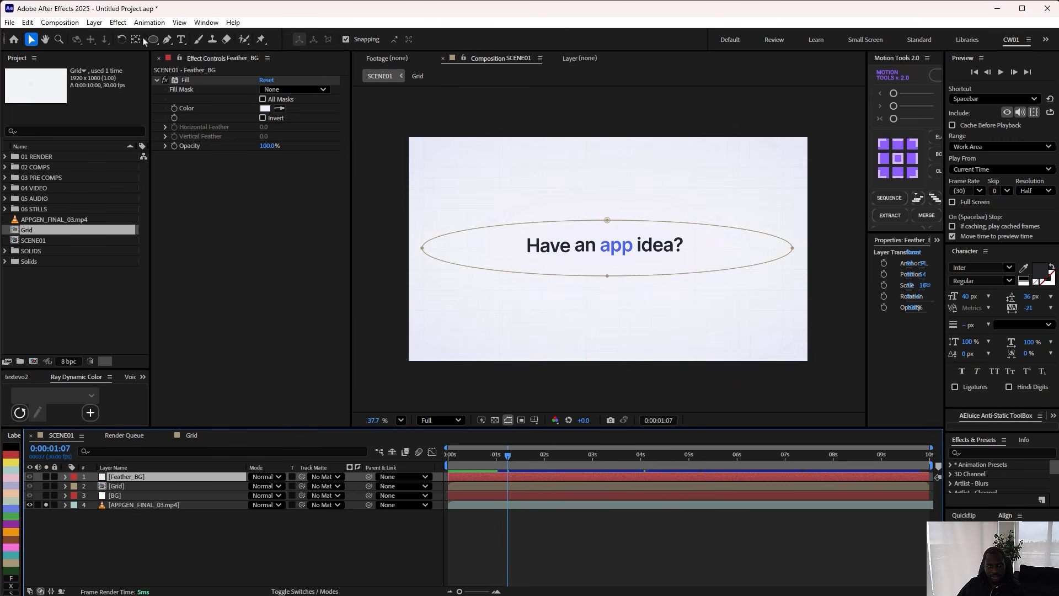
Step: Add a text layer reading "Have an app idea?" and move it to the centre of the frame over the reference headline
key(F2)
click(181, 39)
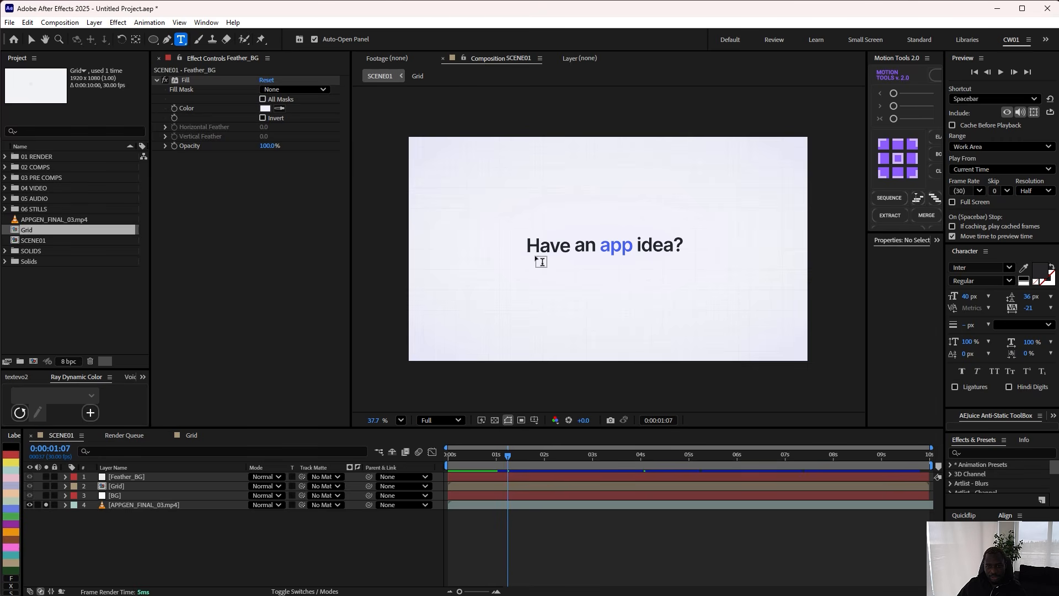
click(518, 237)
text(Have an)
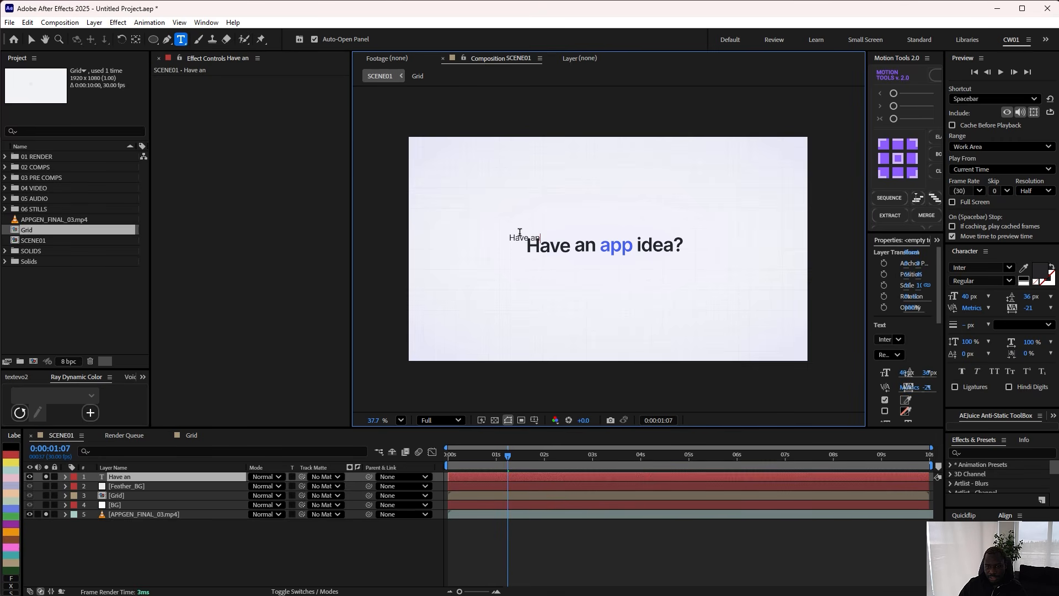
text( app idea?)
key(Escape)
key(v)
drag(547, 241, 627, 255)
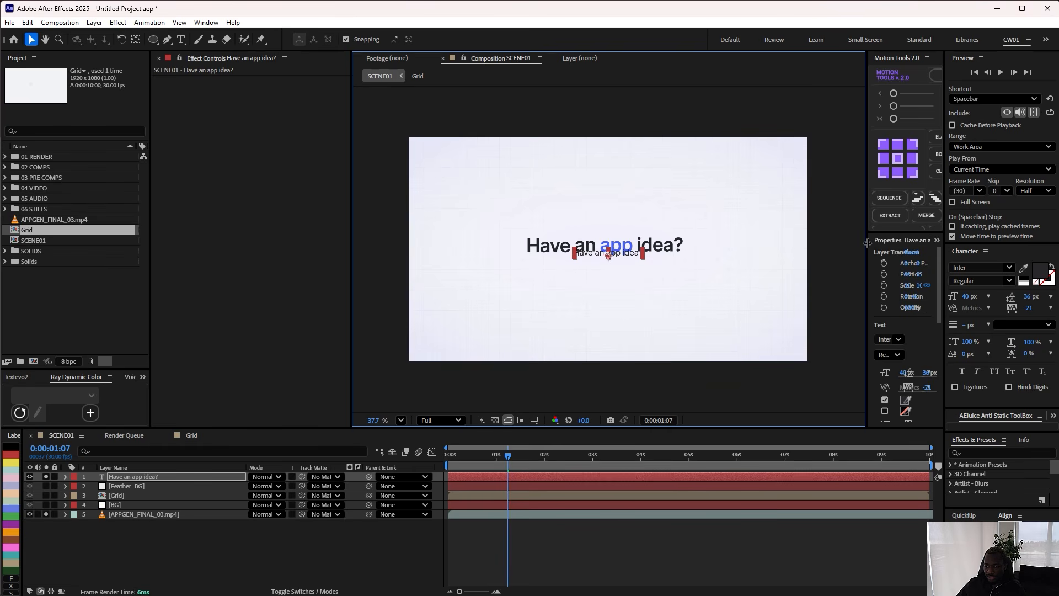
Step: Widen the properties area and set the "Have an app idea?" text to Inter SemiBold at 90 px
drag(868, 241, 788, 243)
drag(353, 204, 260, 205)
click(832, 357)
text(SemiBold)
click(828, 373)
text(90)
key(Return)
Step: Turn off snapping and align the headline exactly over the reference headline, at about position 944.5, 551.5
scroll(507, 268, up, 1)
drag(524, 257, 524, 256)
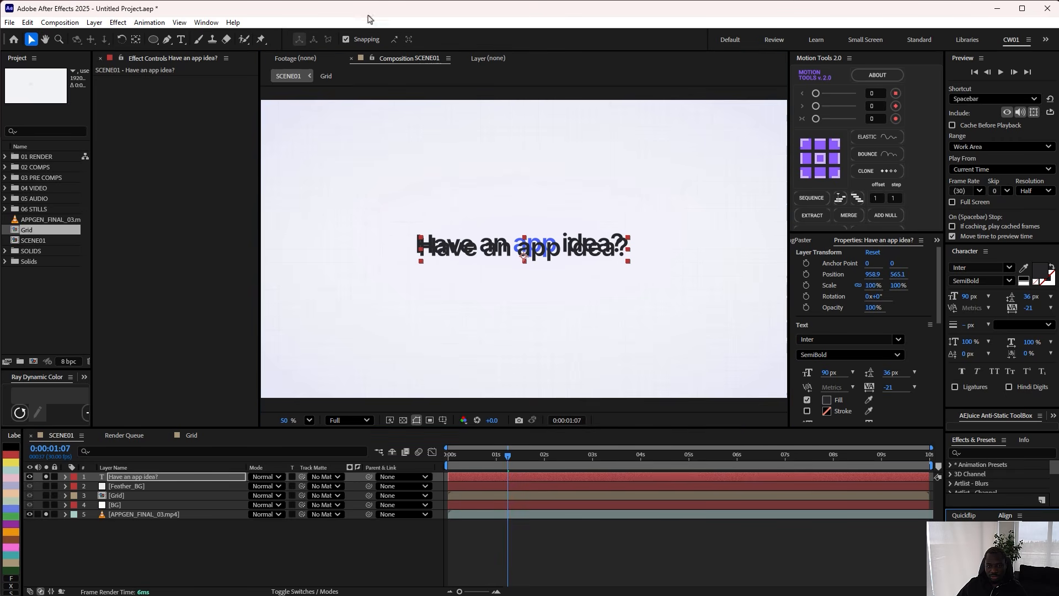
scroll(524, 251, up, 3)
drag(538, 251, 519, 251)
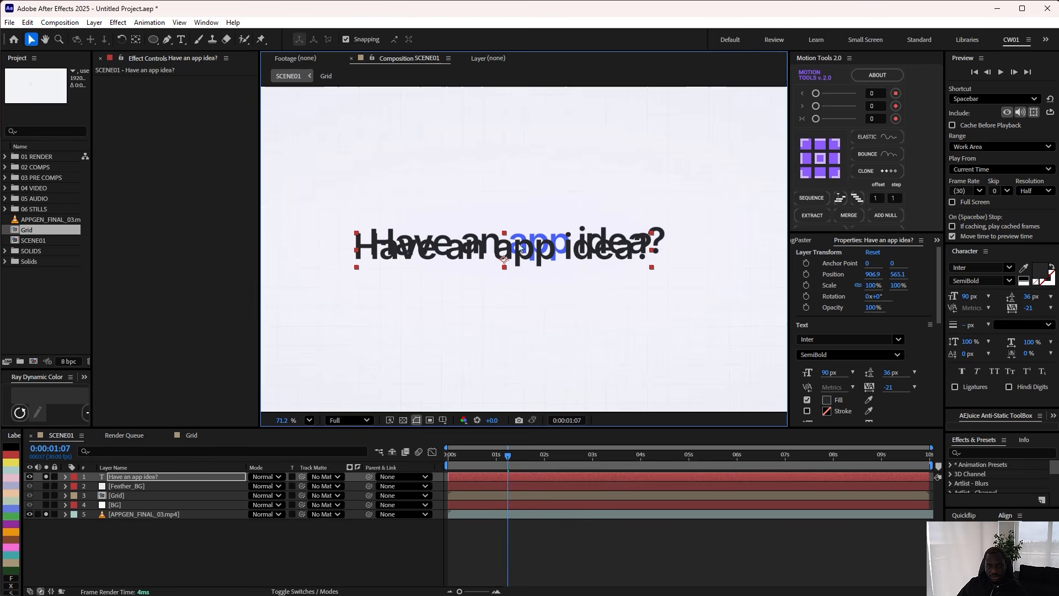
click(347, 40)
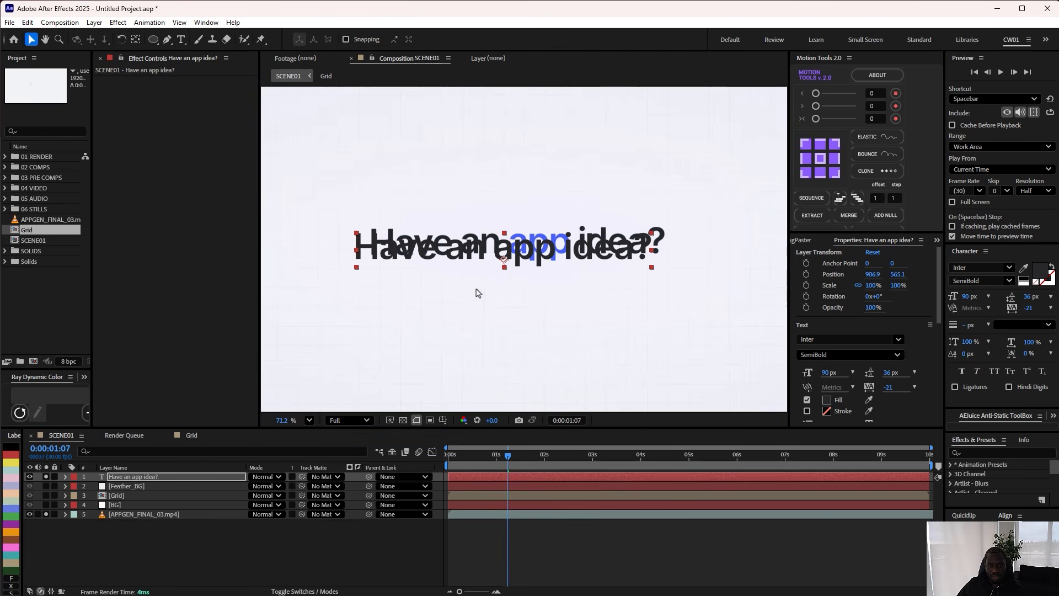
drag(513, 264, 527, 257)
key(Right)
key(Down)
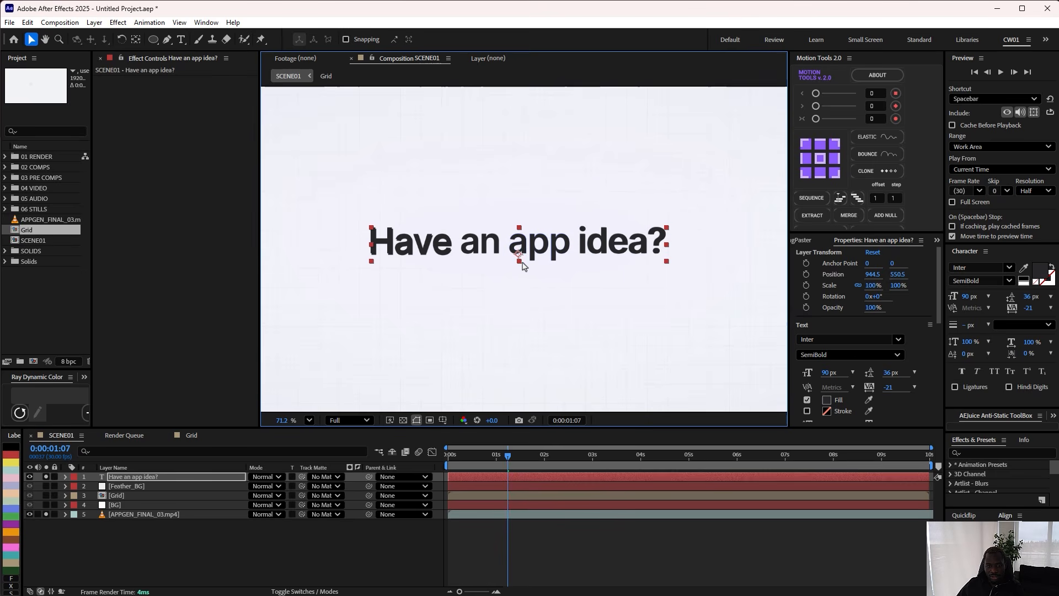
key(Down)
scroll(523, 274, down, 4)
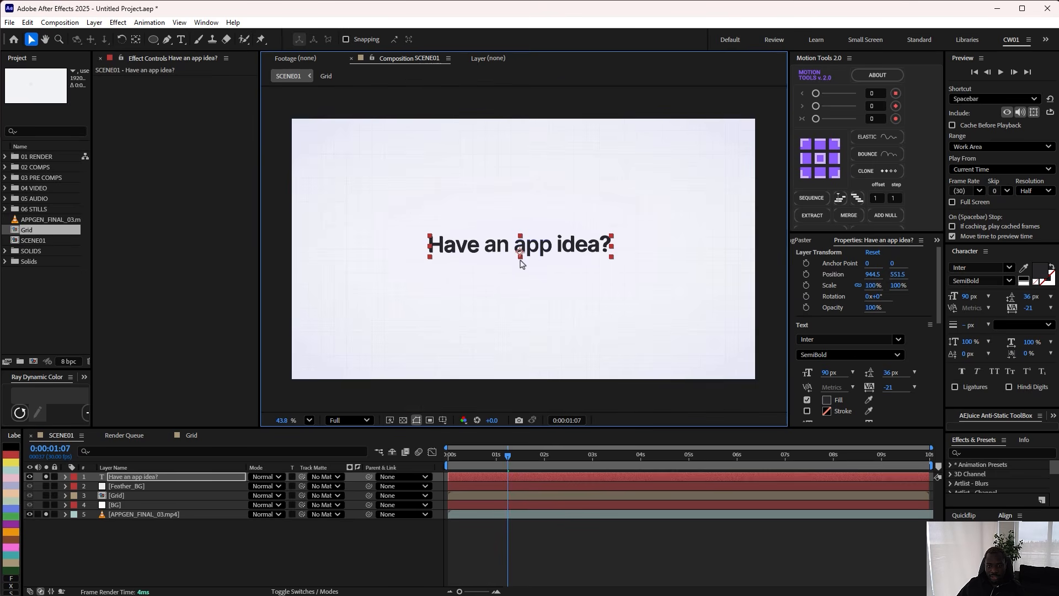
Step: Unsolo the reference video and solo the BG, Grid and Feather_BG layers together with the headline
click(46, 514)
click(109, 539)
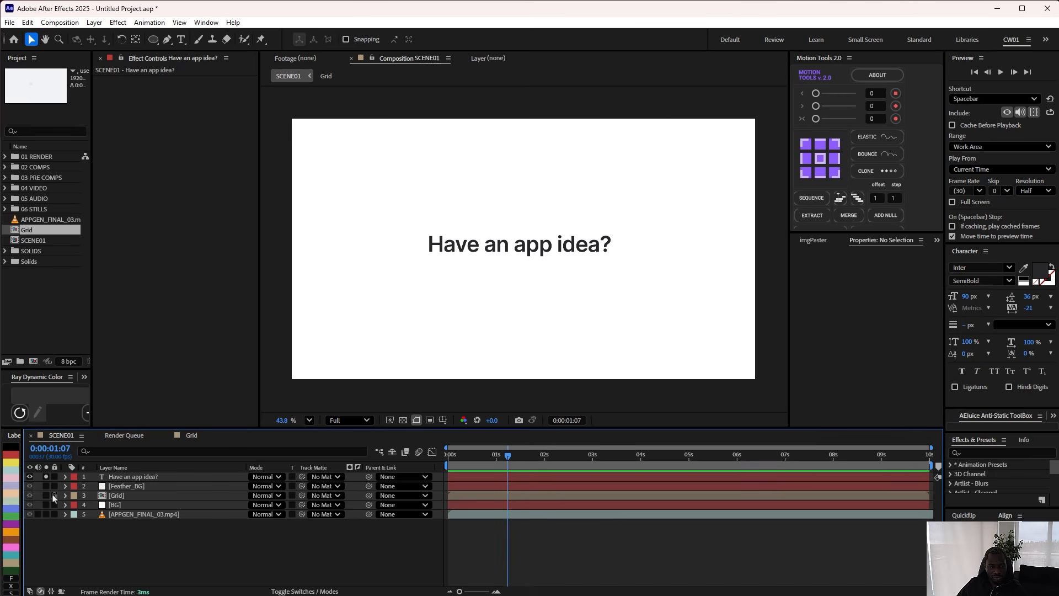
drag(47, 504, 46, 486)
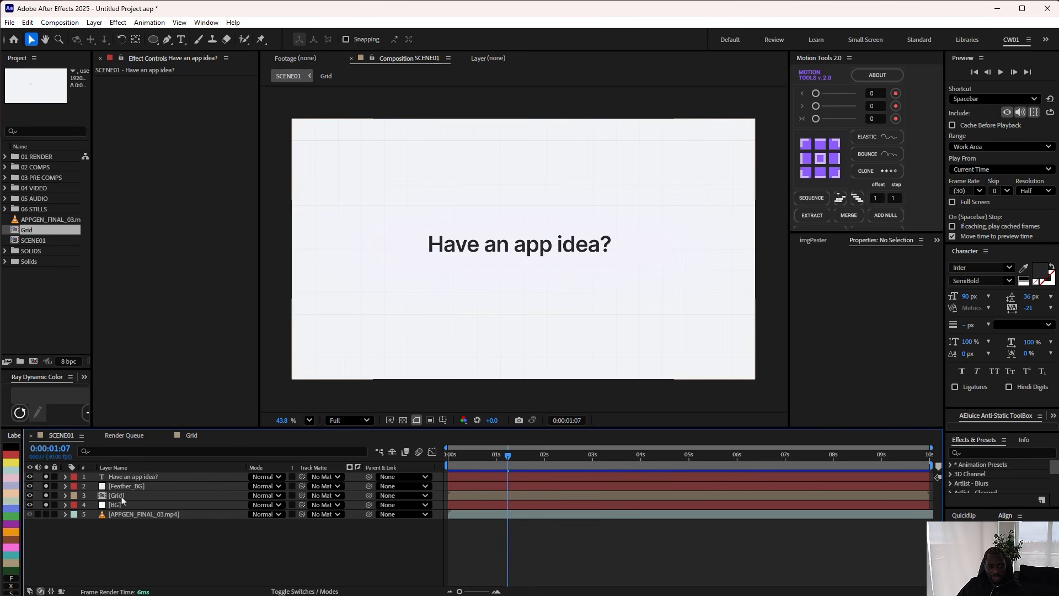
Step: Split the "Have an app idea?" layer into Words with TextExploder, keeping the original and the Bottom to Top layer order
click(135, 476)
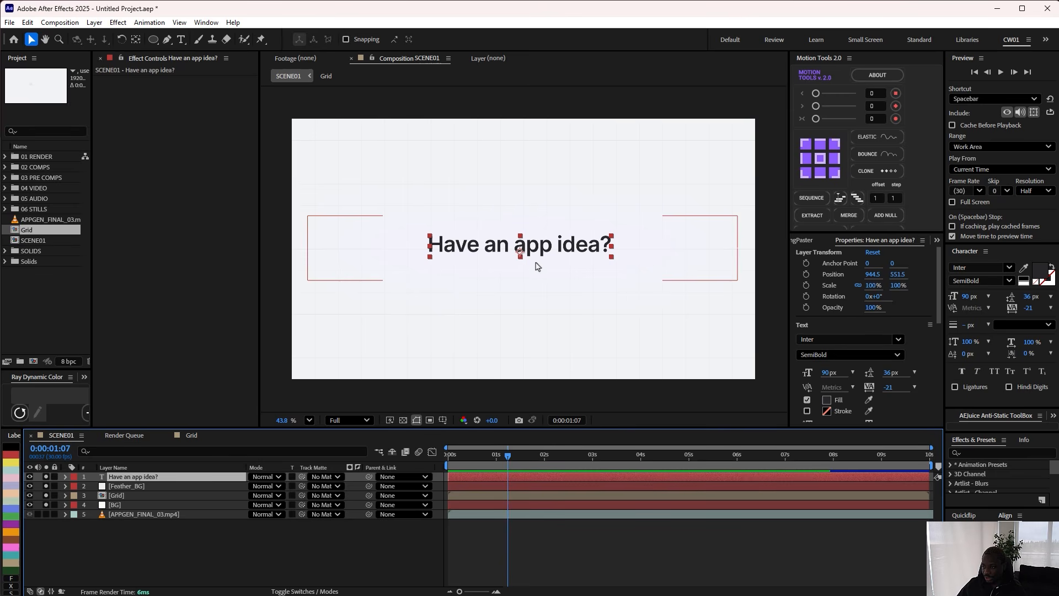
click(937, 239)
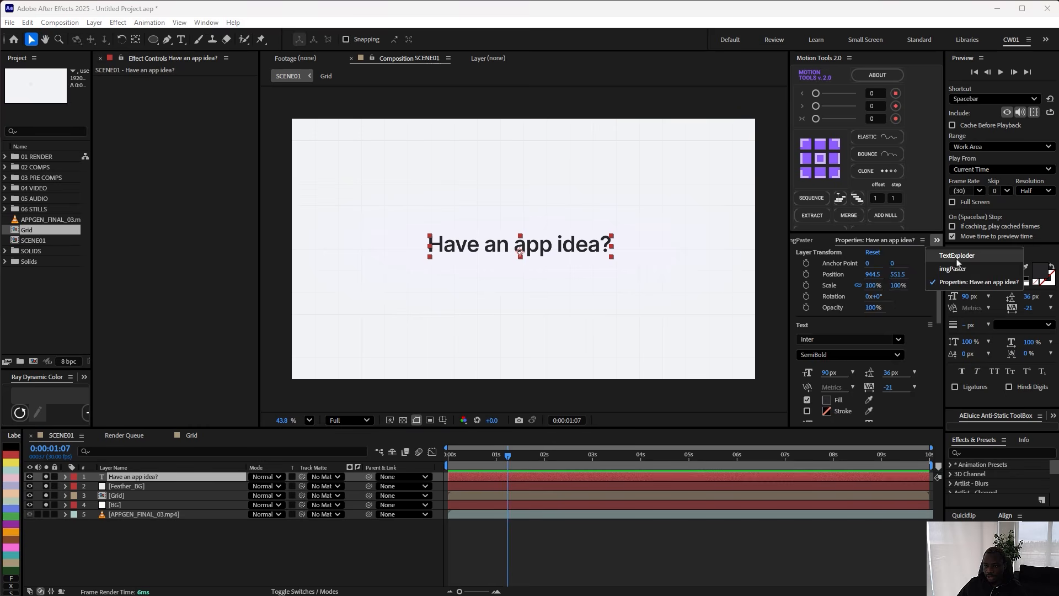
click(957, 256)
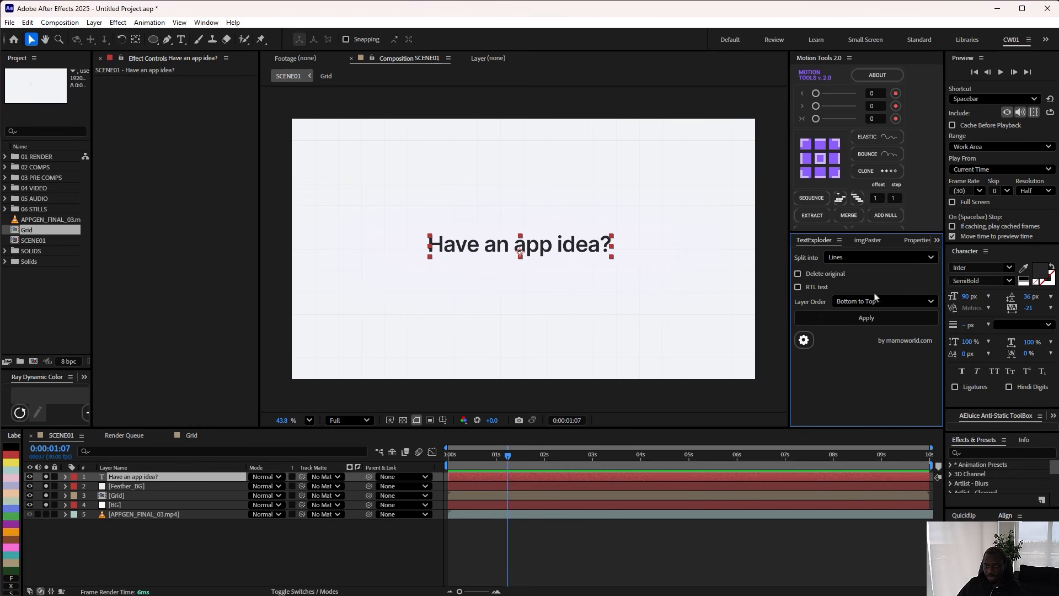
click(854, 258)
click(848, 280)
click(869, 324)
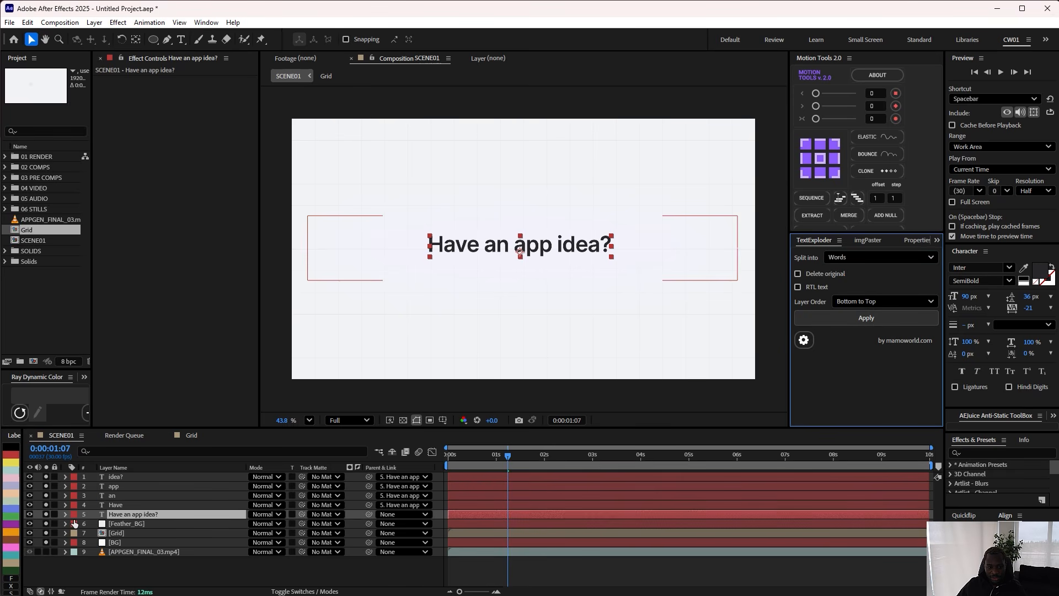
Step: Unsolo the background layers and the original headline so that only the four separate word layers are soloed
click(126, 478)
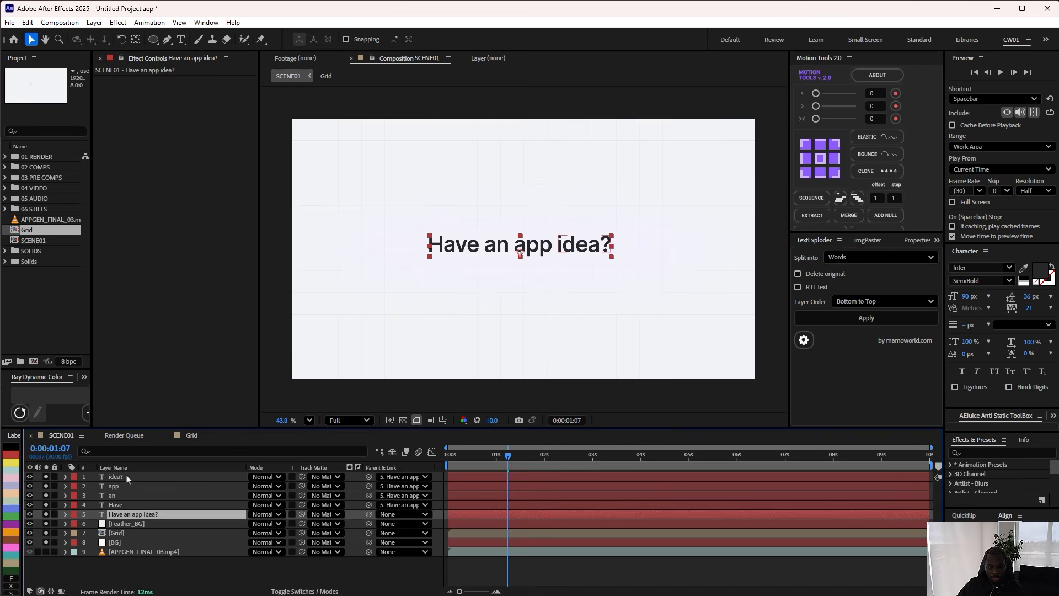
click(120, 486)
click(112, 505)
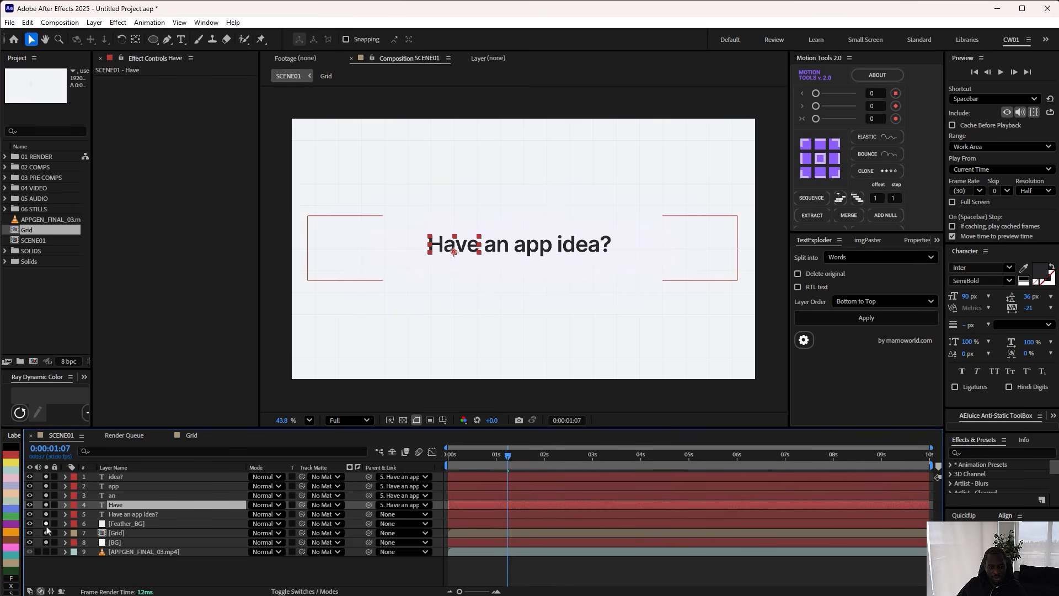
drag(47, 523, 45, 551)
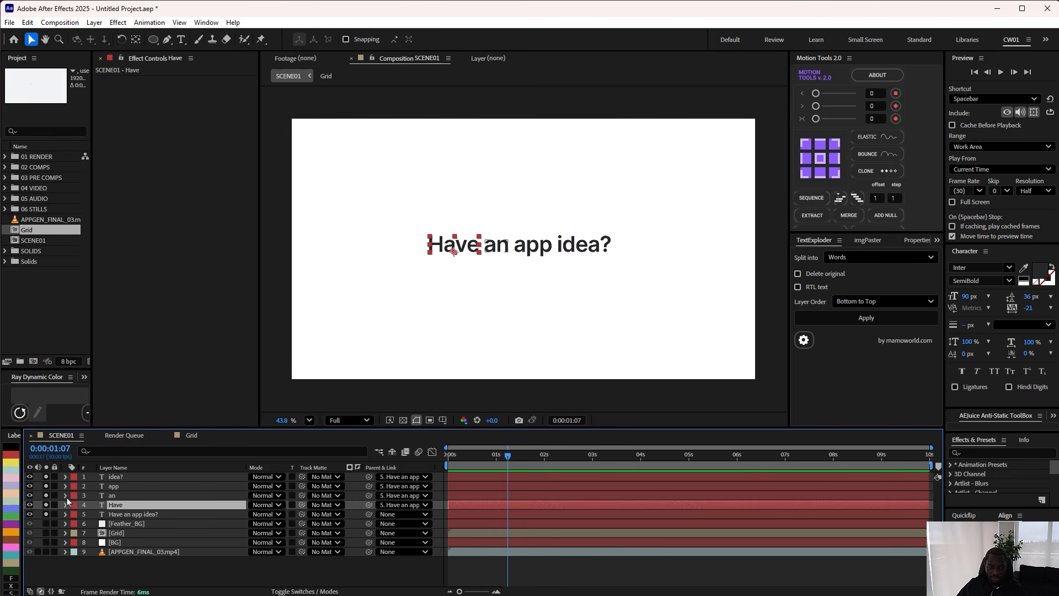
click(45, 514)
Step: Reveal the Position of the "Have" layer and separate its dimensions into X and Y
click(116, 505)
drag(507, 461, 577, 461)
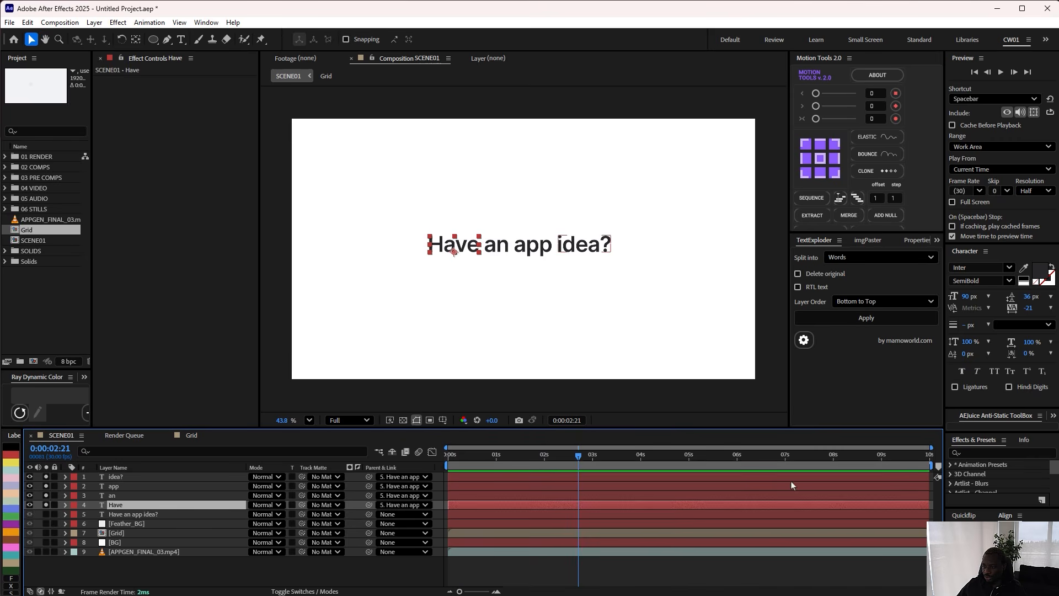
drag(578, 458, 583, 459)
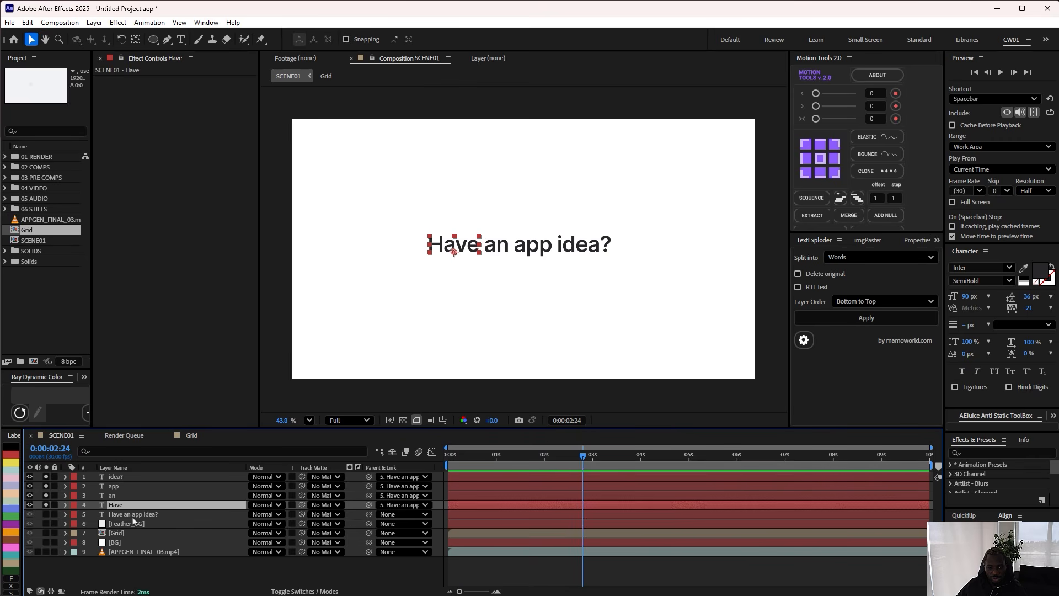
key(p)
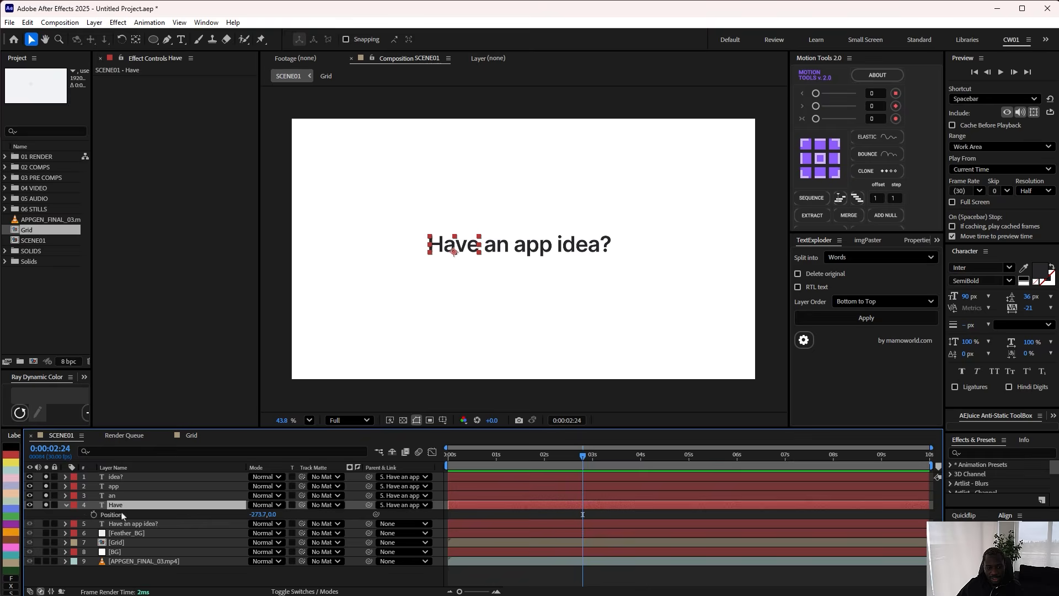
right_click(122, 520)
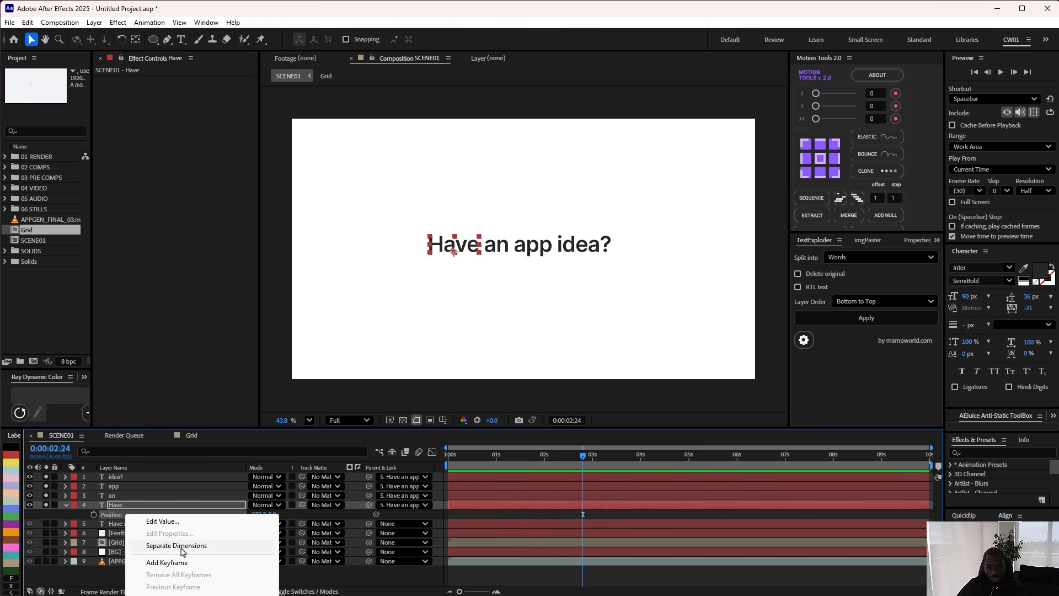
click(231, 541)
Step: Unsolo "an", "app" and "idea?" to isolate the "Have" layer, and return to the start of the timeline
click(123, 495)
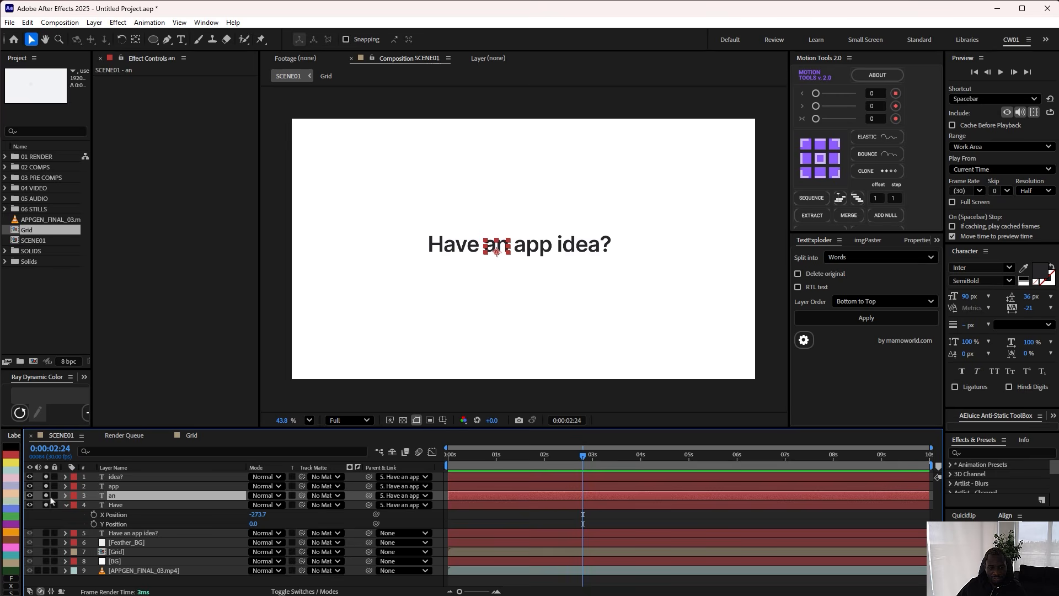
drag(46, 495, 46, 477)
click(197, 506)
drag(514, 456, 448, 455)
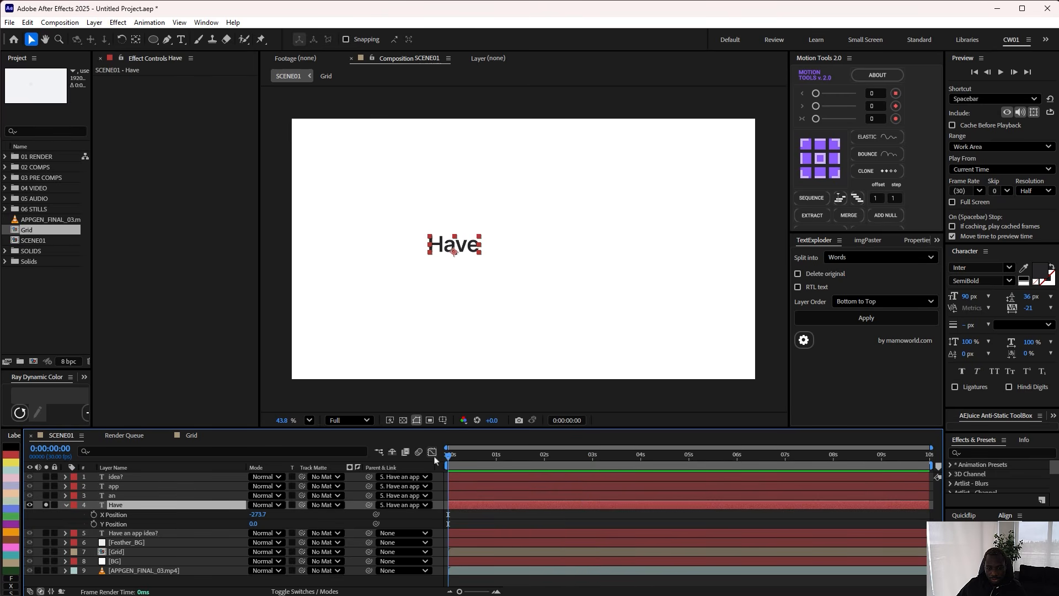
Step: Add Y Position keyframes with value 0 to the "Have" layer at 0:00:00:06 and 0:00:00:10
key(space)
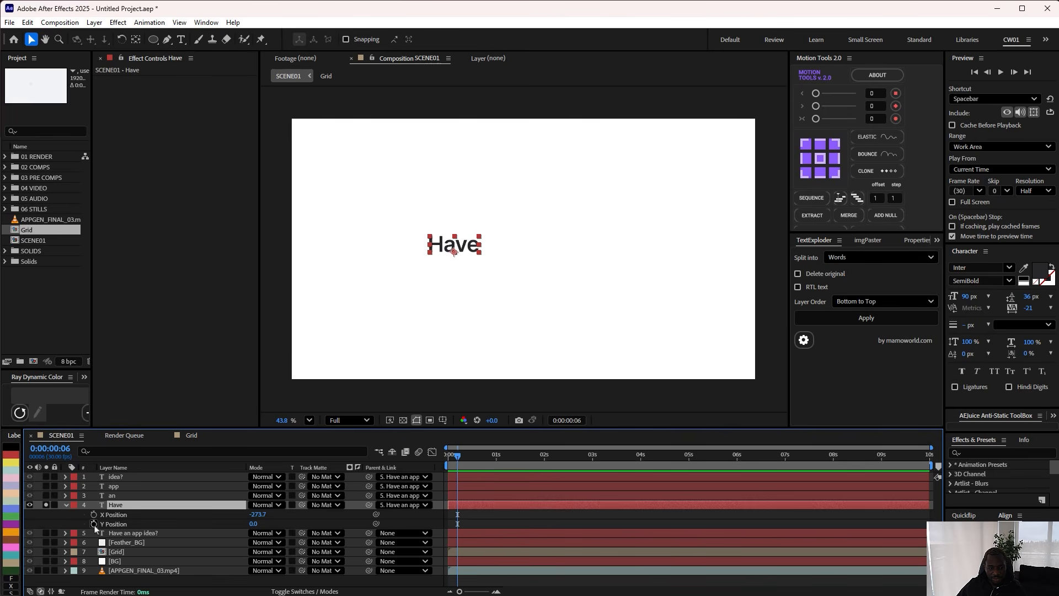
click(94, 524)
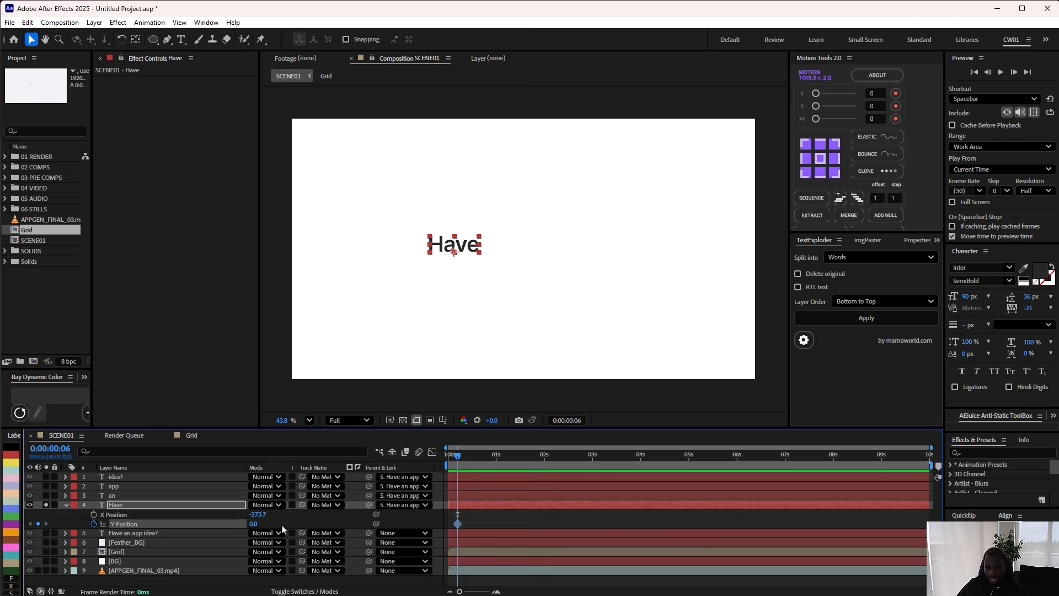
key(Page_Down)
key(Page_Down)
key(Page_Down)
key(Page_Down)
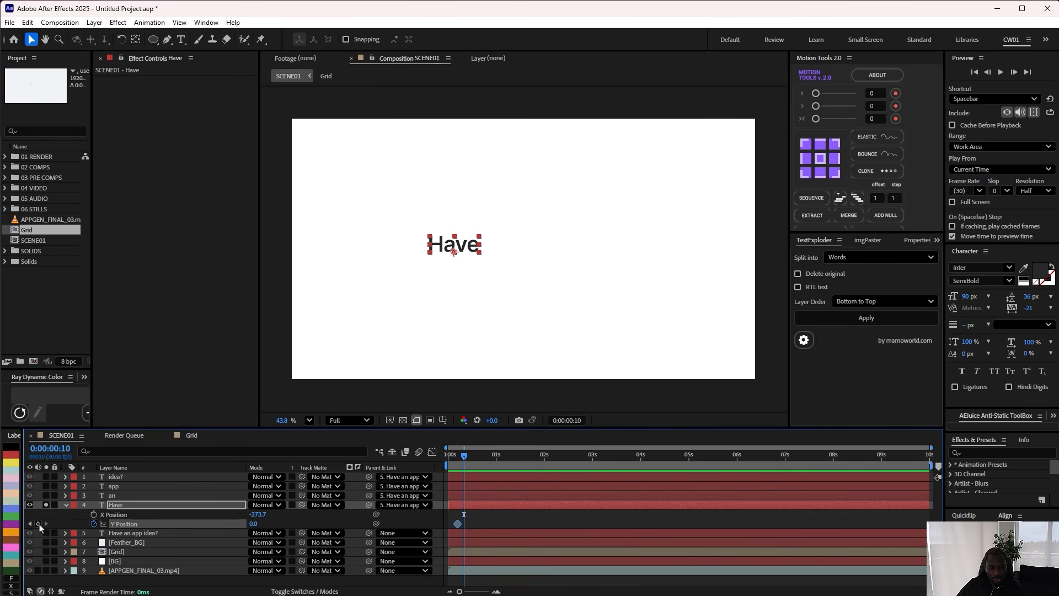
Step: At 0:00:00:00, set the "Have" layer's Y Position to 83 so the word starts lower
key(Home)
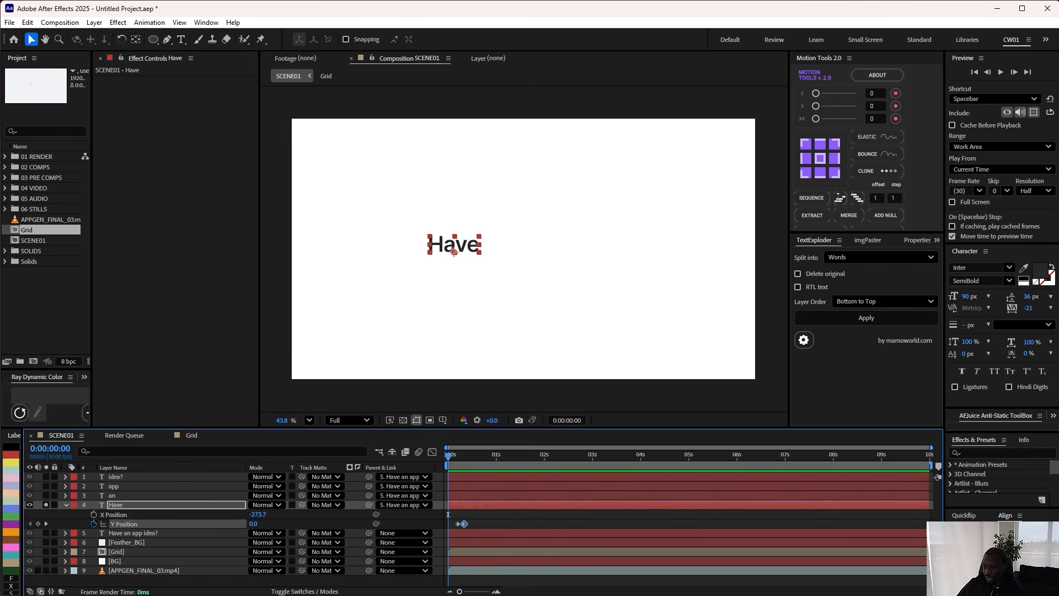
drag(254, 525, 300, 526)
click(258, 524)
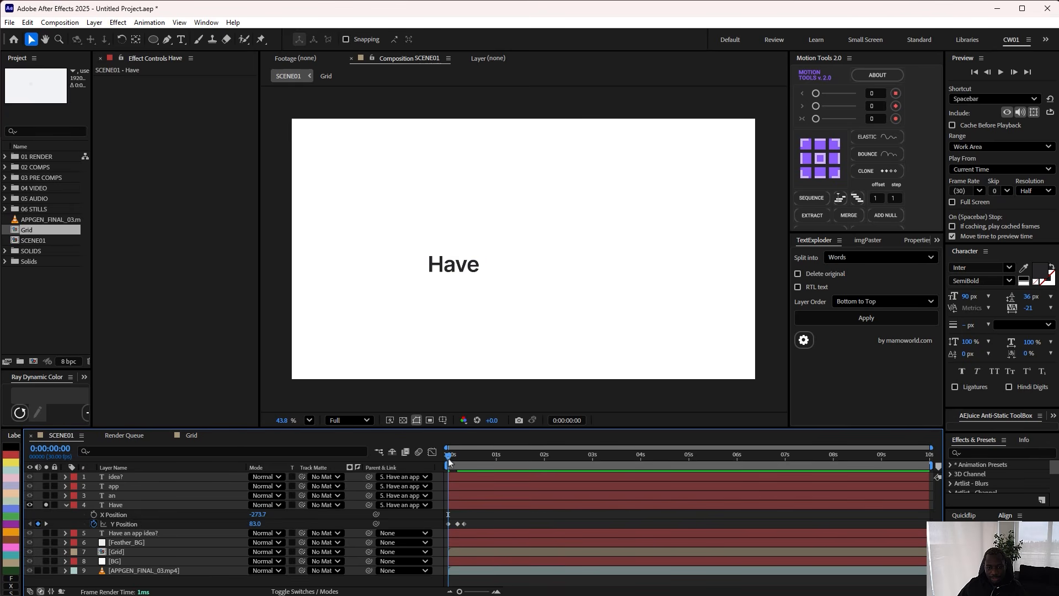
Step: Set the "Have" layer's Y Position keyframe at 0:00:00:06 to -10 for an overshoot
mouse_move(450, 462)
mouse_down()
mouse_move(467, 462)
mouse_move(456, 462)
mouse_up()
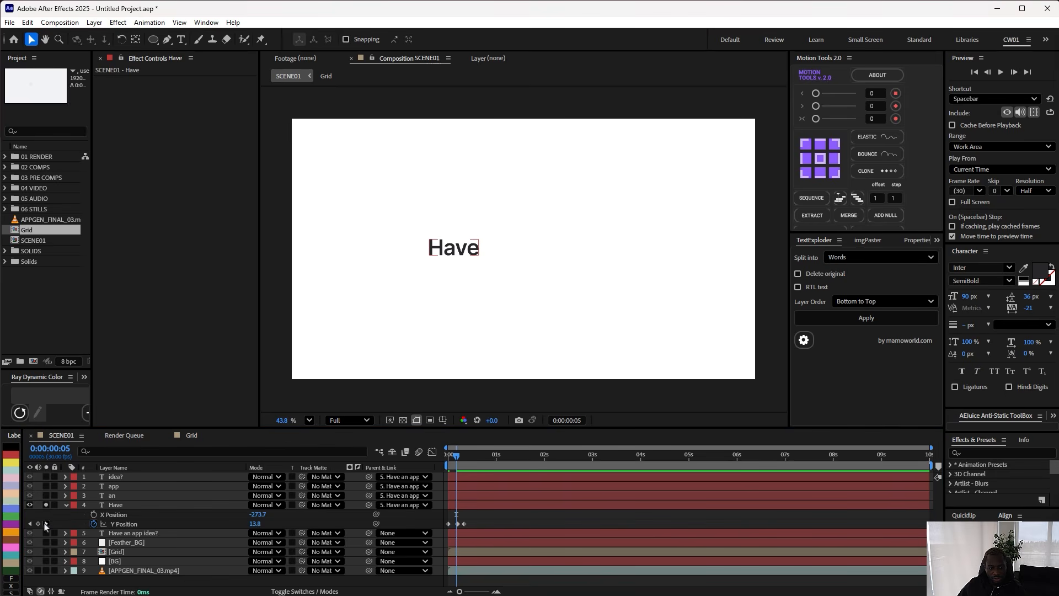
click(46, 524)
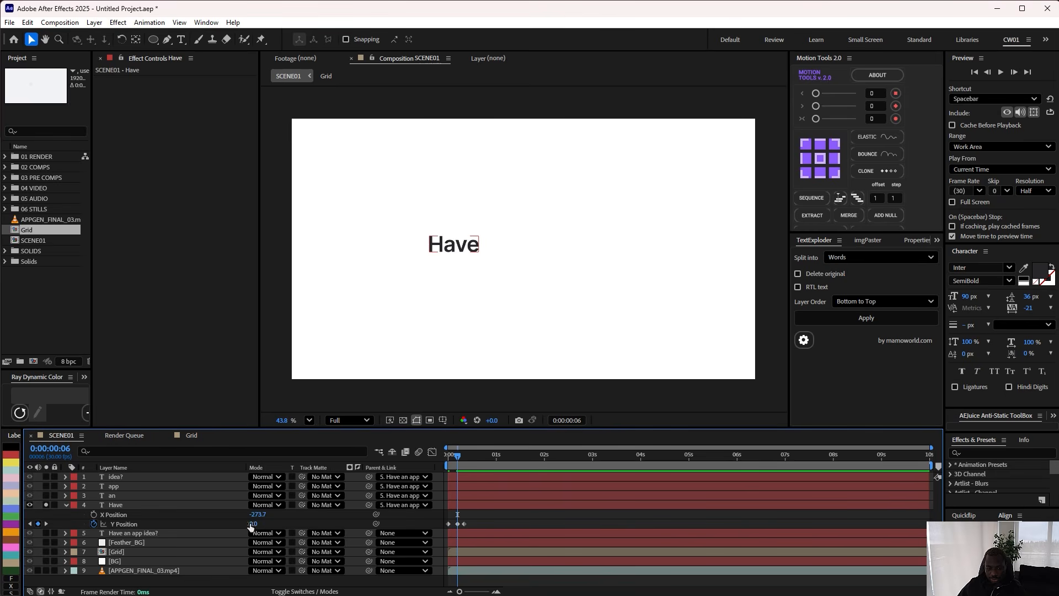
drag(254, 523, 250, 523)
key(ctrl+z)
click(256, 524)
text(-10)
key(Return)
Step: Apply Easy Ease to all three Y Position keyframes of the "Have" layer
mouse_move(459, 458)
mouse_down()
mouse_move(439, 465)
mouse_move(467, 472)
mouse_move(452, 473)
mouse_up()
drag(479, 517, 431, 544)
right_click(457, 524)
mouse_move(574, 593)
click(666, 569)
Step: Open the Graph Editor, switch it to the value graph and show the "Have" layer's Y Position curve at a close zoom
drag(460, 591, 501, 591)
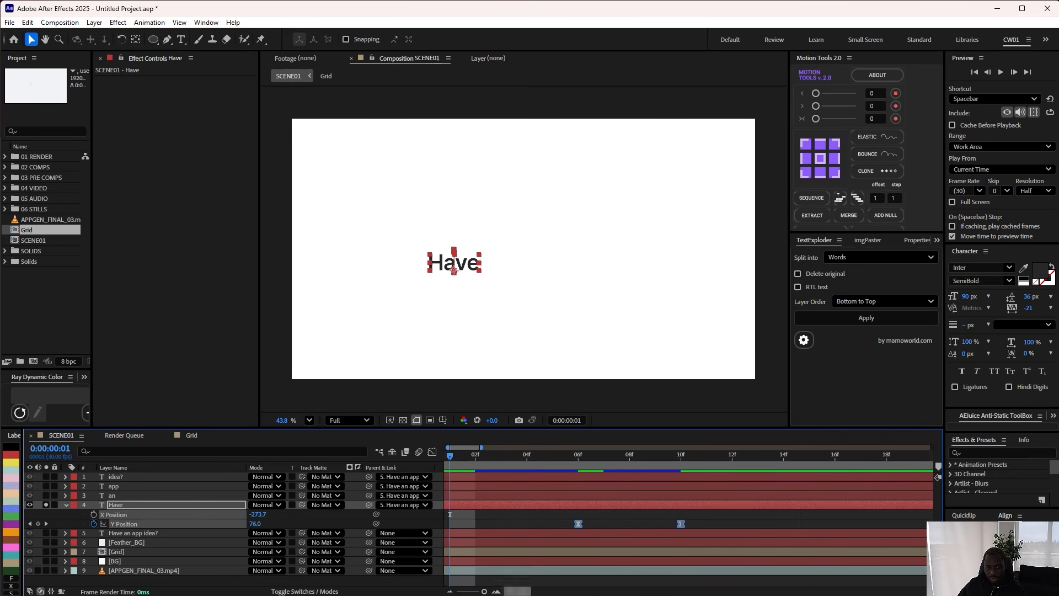
click(432, 452)
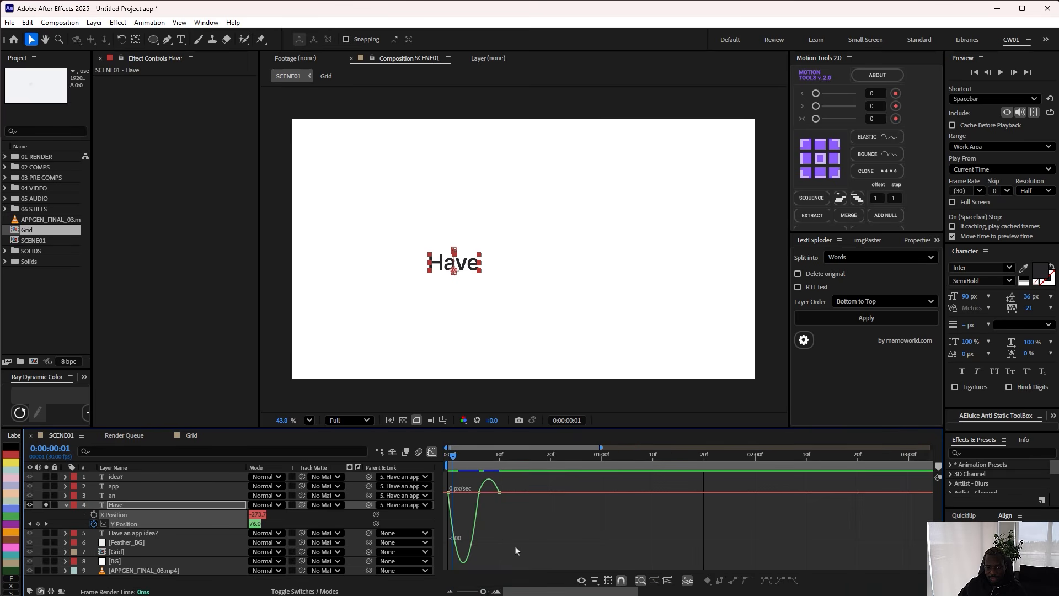
right_click(493, 527)
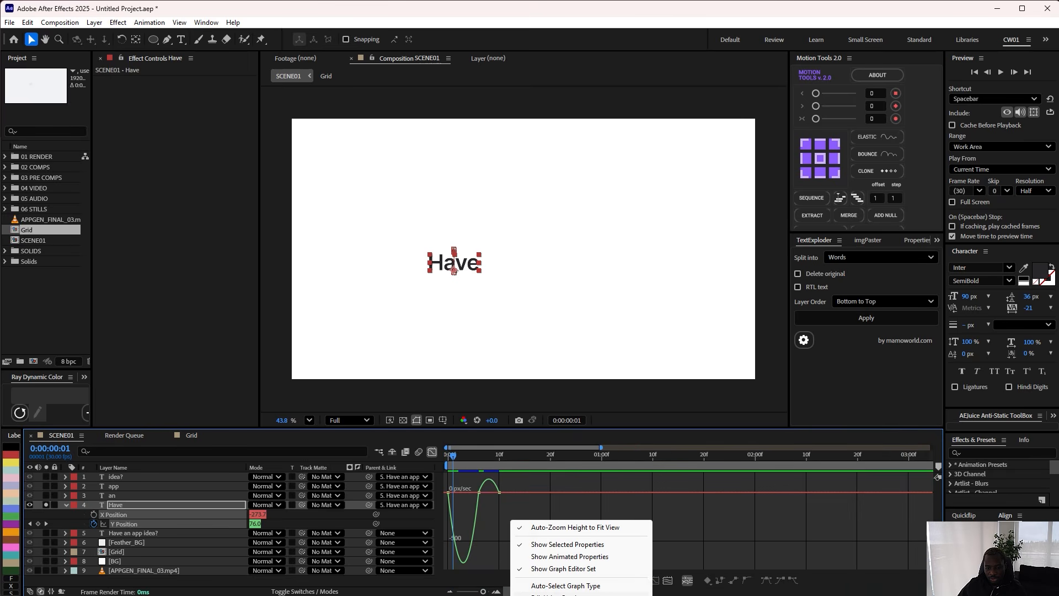
click(564, 594)
click(558, 545)
click(121, 524)
click(495, 591)
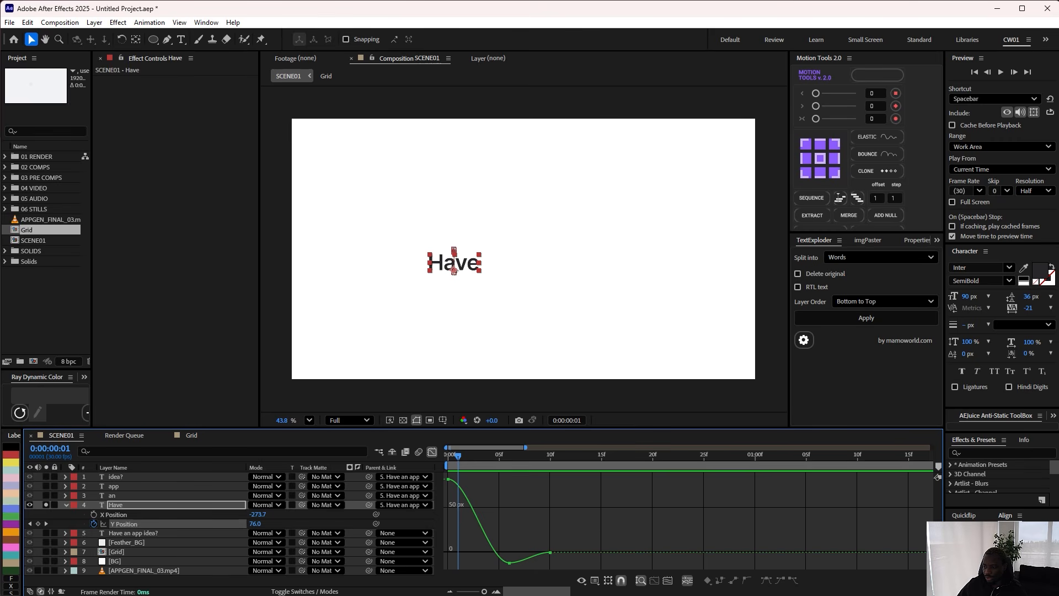
Step: Reshape the Y Position curve to drop steeply from the first keyframe and settle smoothly between the last two, and preview it
click(463, 488)
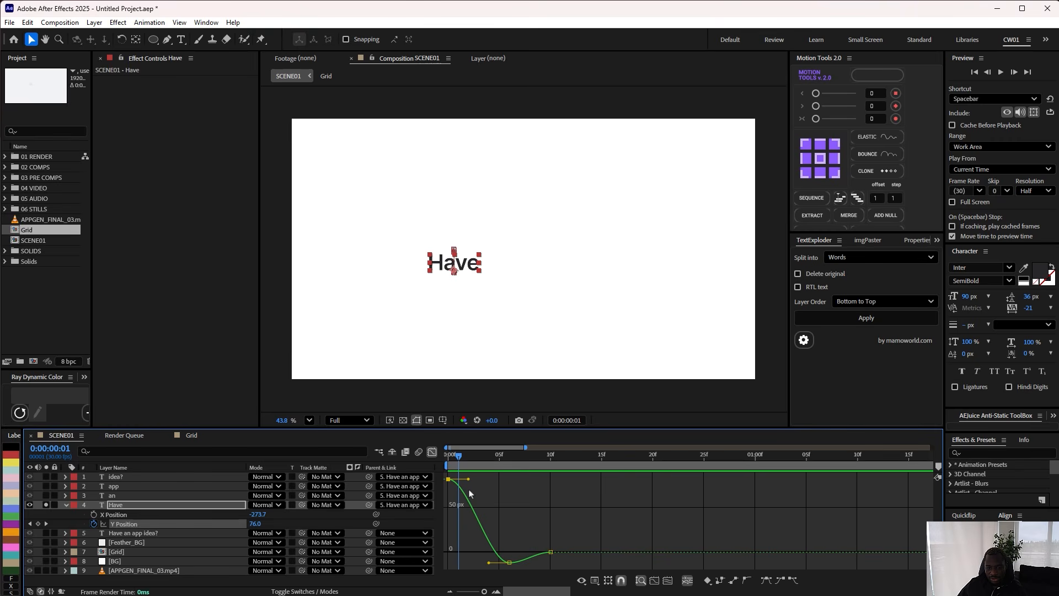
drag(470, 481, 458, 534)
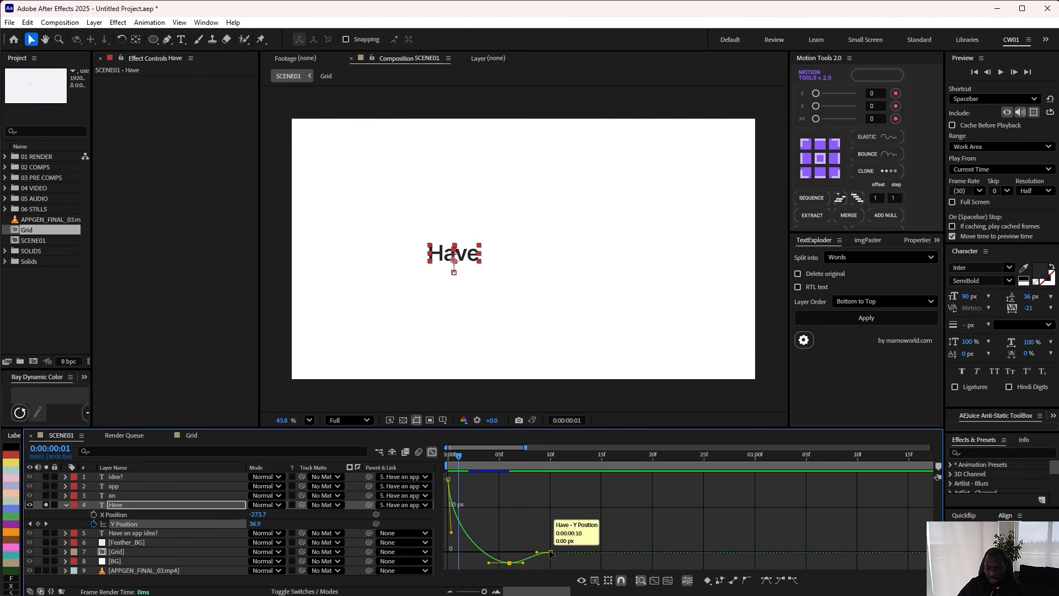
click(535, 551)
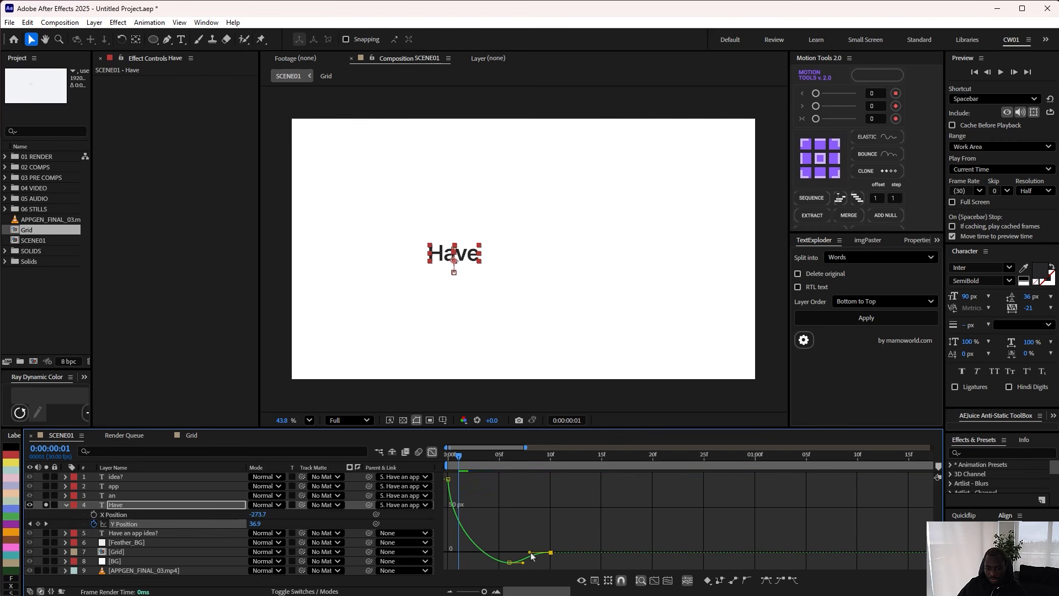
key(space)
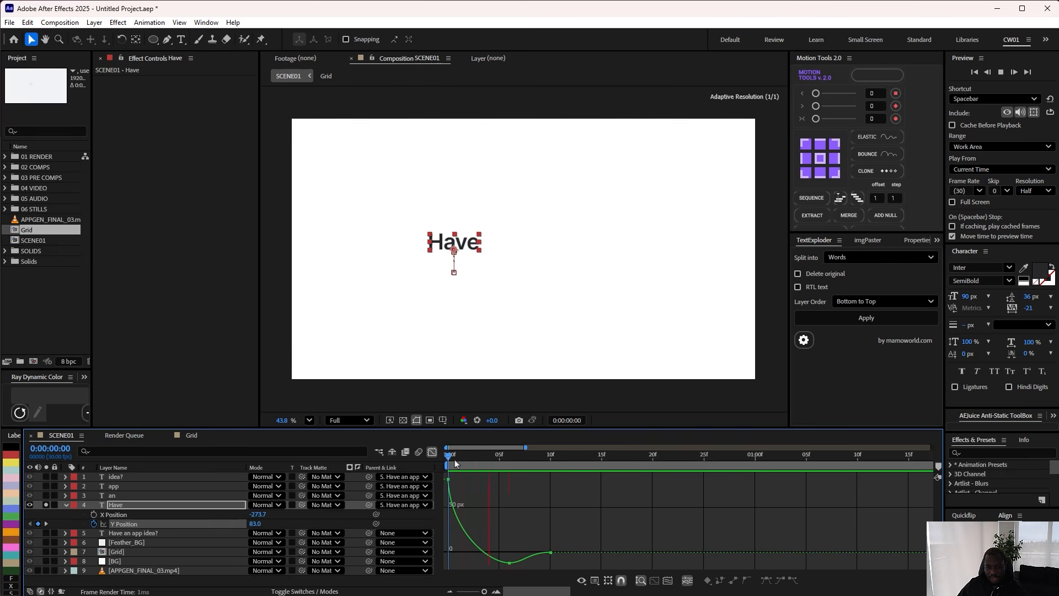
Step: Close the Graph Editor and scrub the "Have" layer's animation to 0:00:00:06
key(space)
mouse_move(443, 465)
mouse_down()
mouse_move(551, 463)
mouse_move(450, 479)
mouse_move(489, 494)
mouse_move(448, 454)
mouse_up()
click(432, 452)
drag(449, 461, 511, 469)
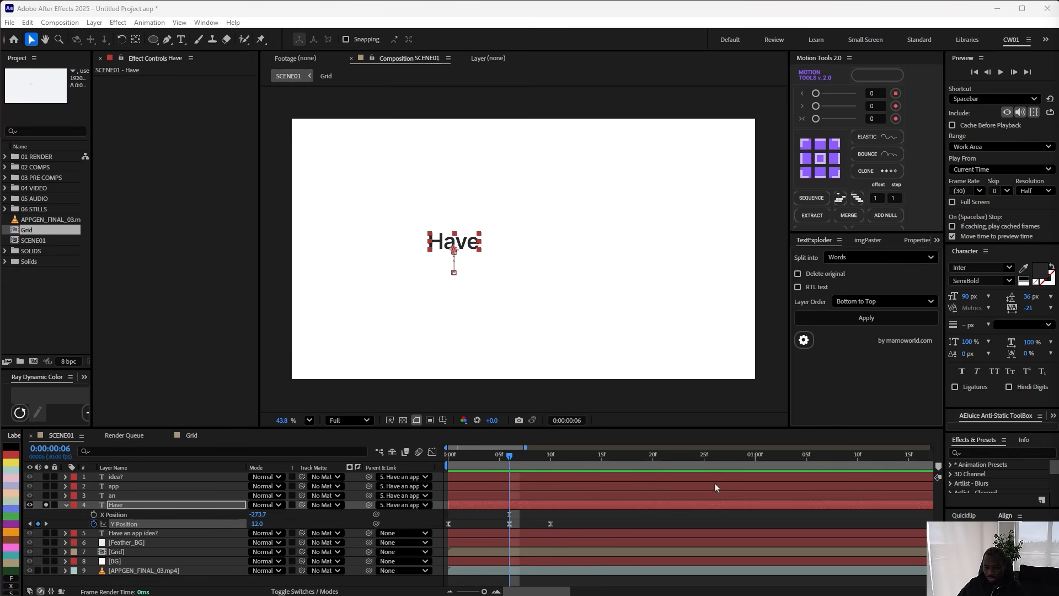
Step: Copy the "Have" layer's three Y Position keyframes to the "an", "app" and "idea?" layers, starting at 0:00:00:00, and solo those words
click(189, 521)
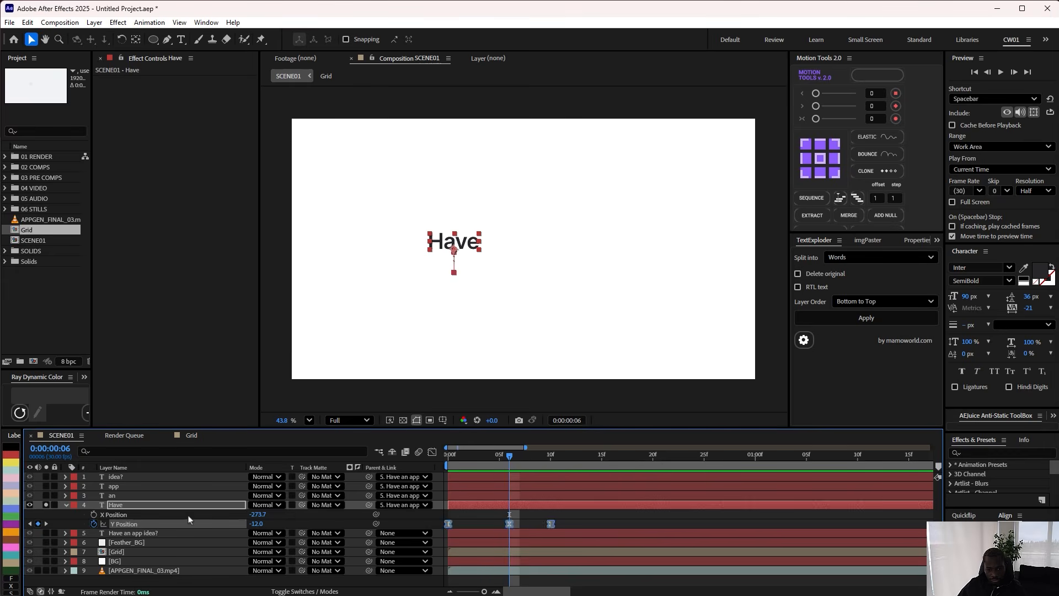
key(ctrl+c)
click(134, 495)
shift+click(132, 477)
key(Home)
key(ctrl+v)
click(47, 495)
drag(454, 459, 581, 470)
key(j)
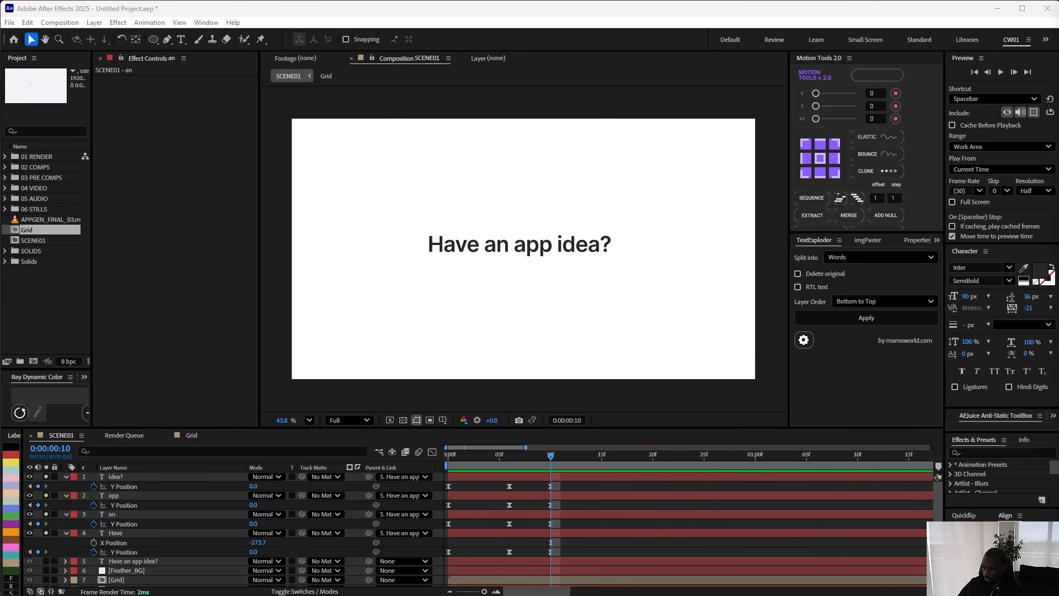
Step: Stagger the word layers so "an" starts at frame 4, "app" at frame 9 and "idea?" at frame 13
click(492, 515)
shift+click(490, 477)
key(Page_Up)
key([)
key(F2)
drag(542, 457, 604, 478)
click(595, 496)
key([)
drag(624, 496, 583, 496)
drag(597, 514, 546, 516)
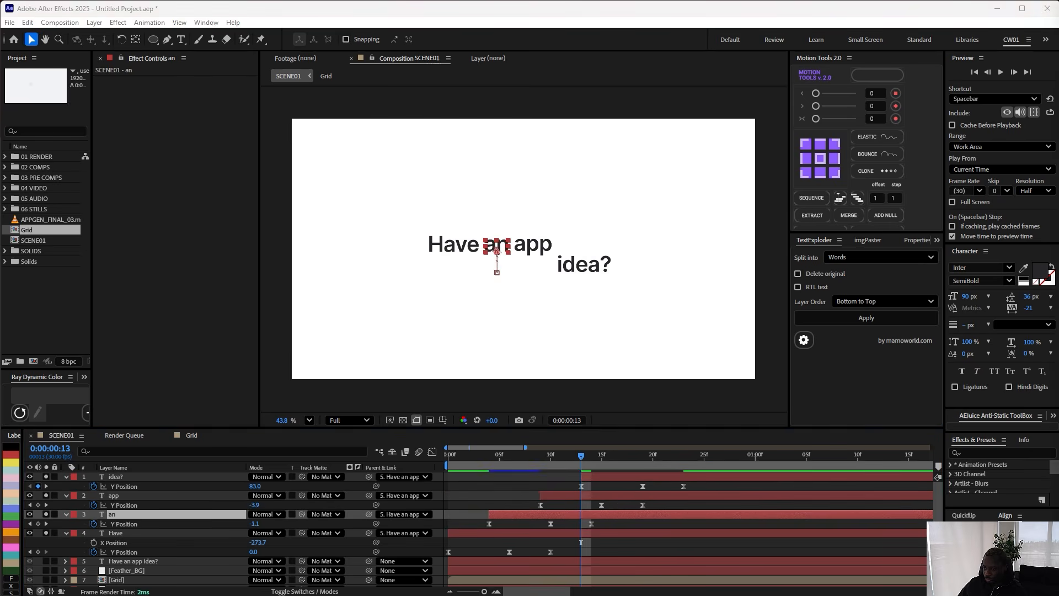
Step: Preview the staggered word animation from the start and scrub to 0:00:00:27
click(469, 482)
key(Home)
key(space)
key(minus)
key(space)
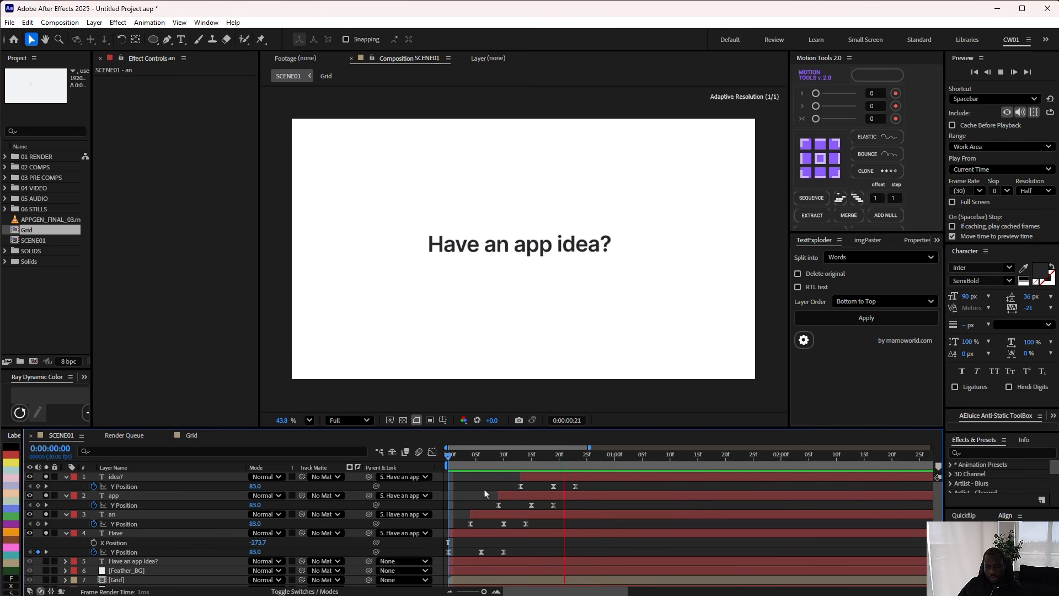
click(447, 460)
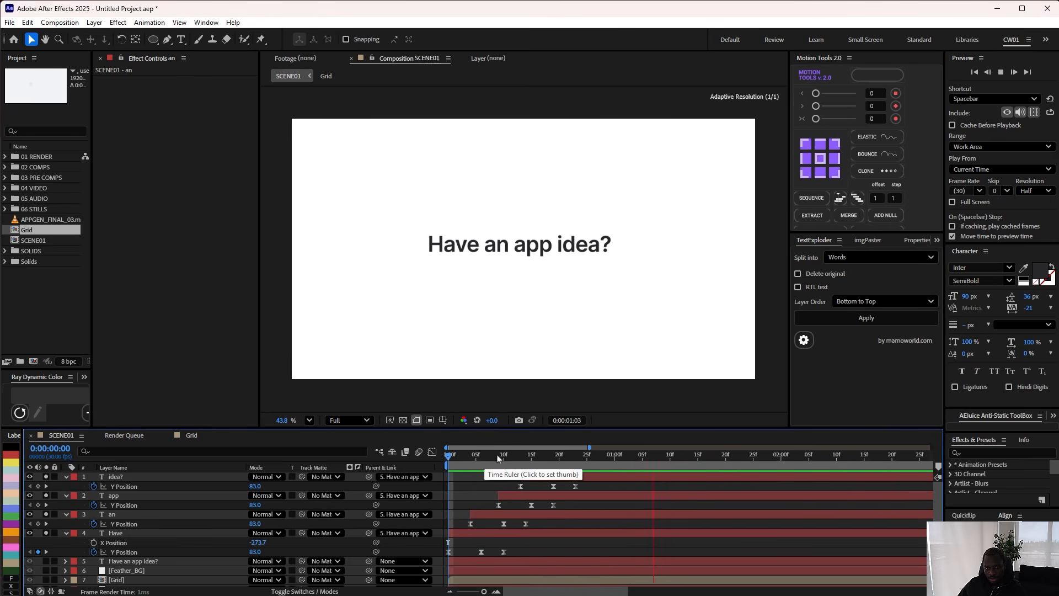
click(589, 459)
mouse_move(590, 461)
mouse_down()
mouse_move(497, 456)
mouse_move(596, 456)
mouse_up()
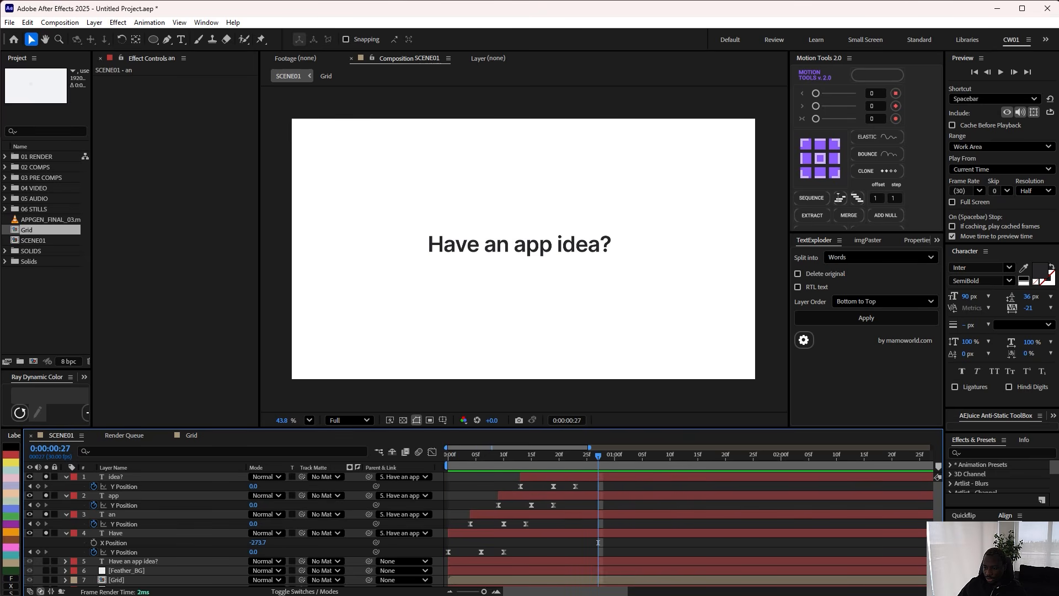
Step: Solo the reference video to study the color change on "app", and return to the full composition at 0:00:00:18
scroll(57, 560, down, 1)
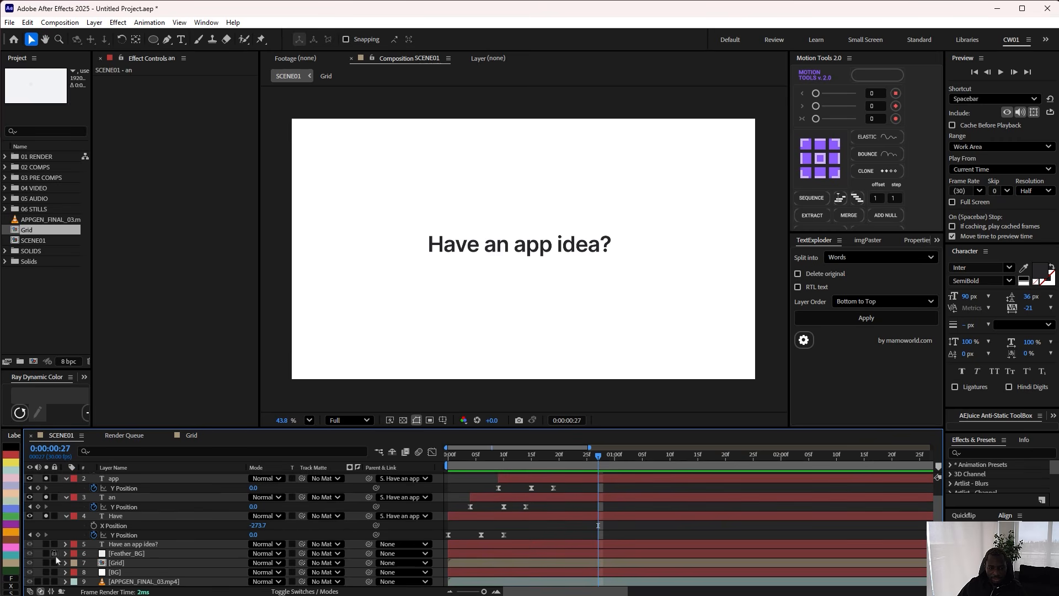
click(45, 582)
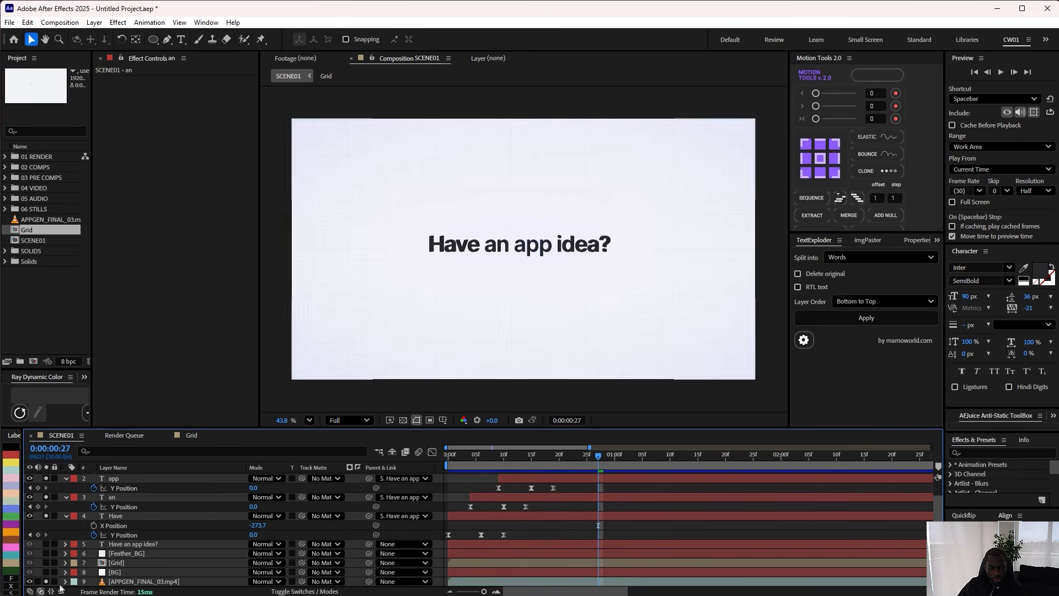
scroll(54, 481, up, 1)
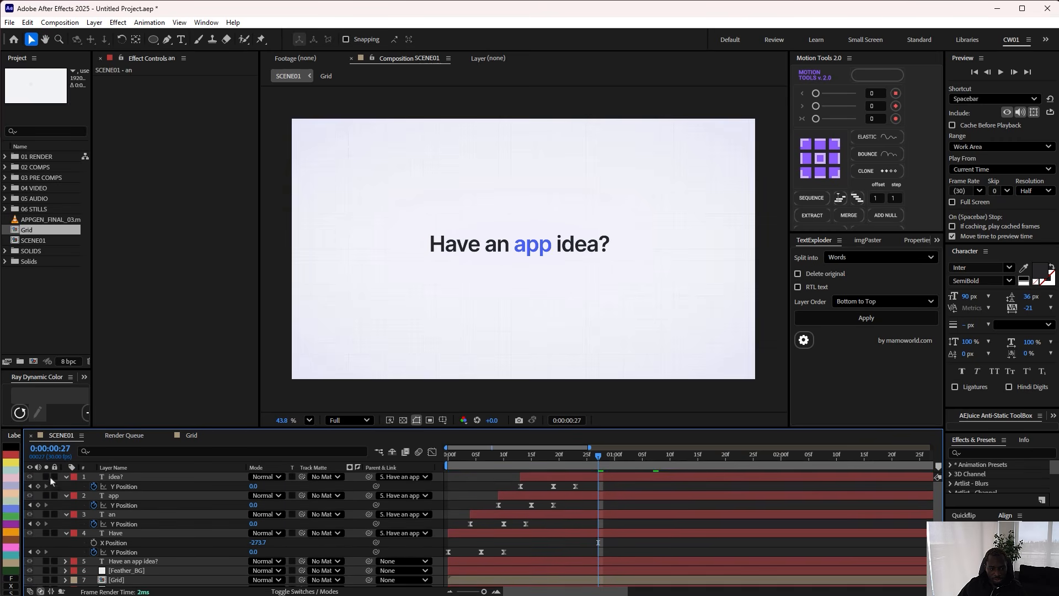
scroll(51, 481, down, 1)
key(space)
key(space)
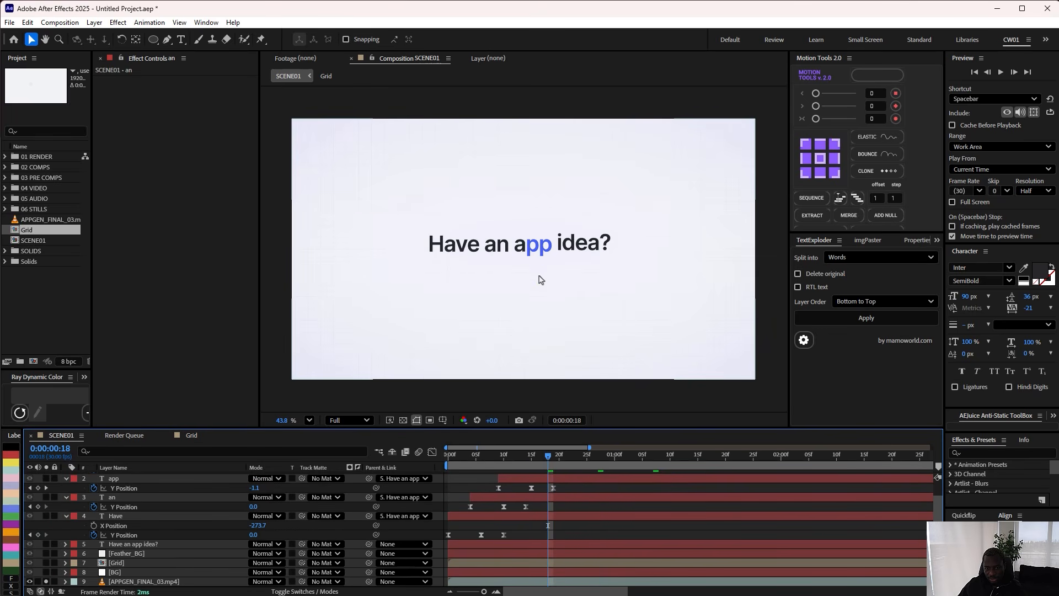
mouse_move(531, 457)
mouse_down()
mouse_move(501, 468)
mouse_move(548, 467)
mouse_up()
scroll(150, 515, up, 1)
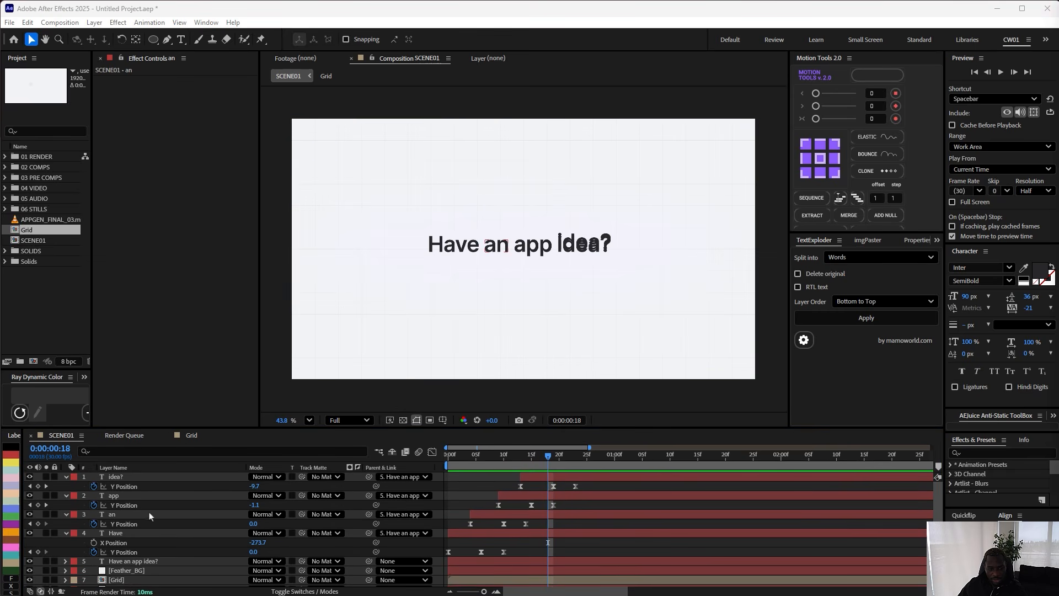
Step: Duplicate the "app" layer and apply a Fill effect with the copied blue color to the duplicate
click(159, 496)
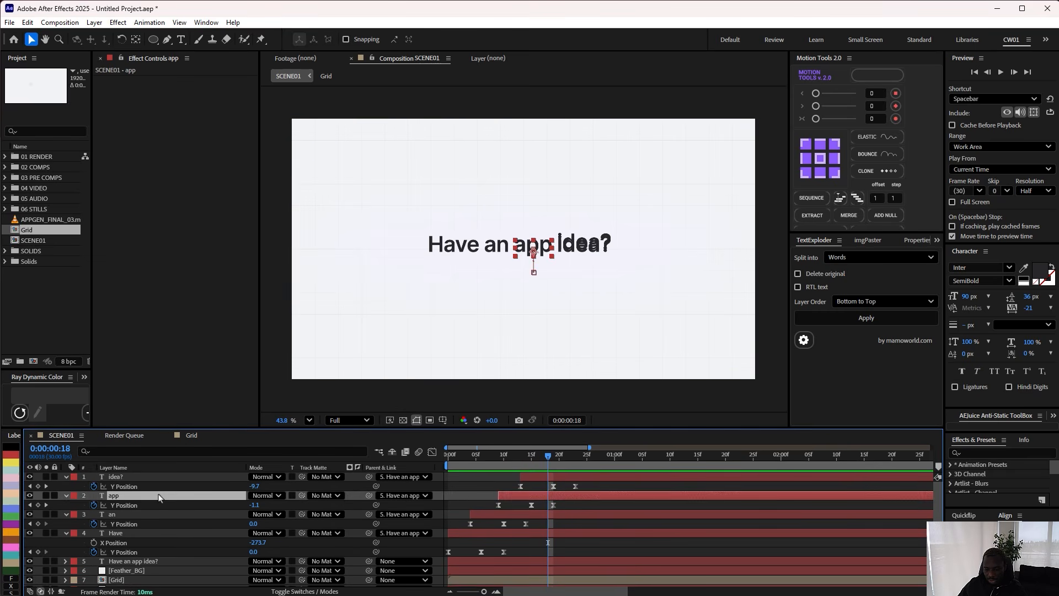
key(ctrl+d)
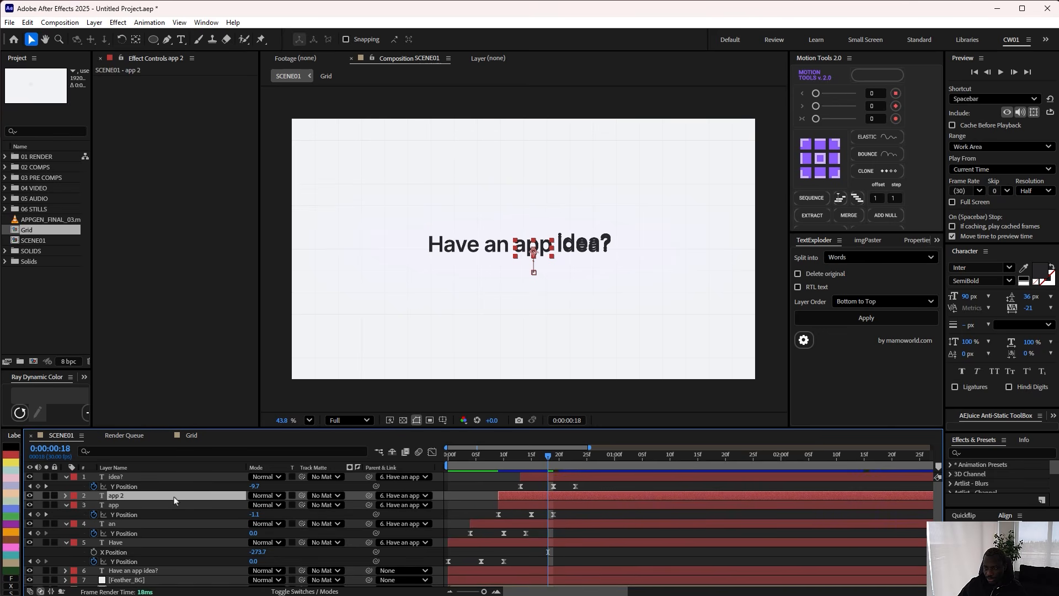
drag(92, 348, 156, 347)
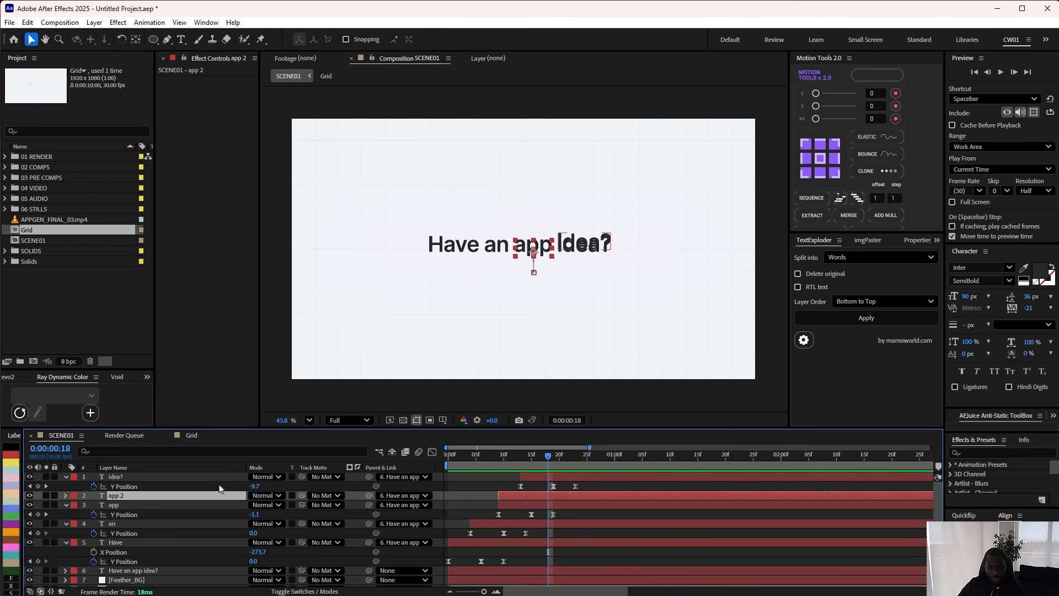
key(ctrl+space)
text(fill)
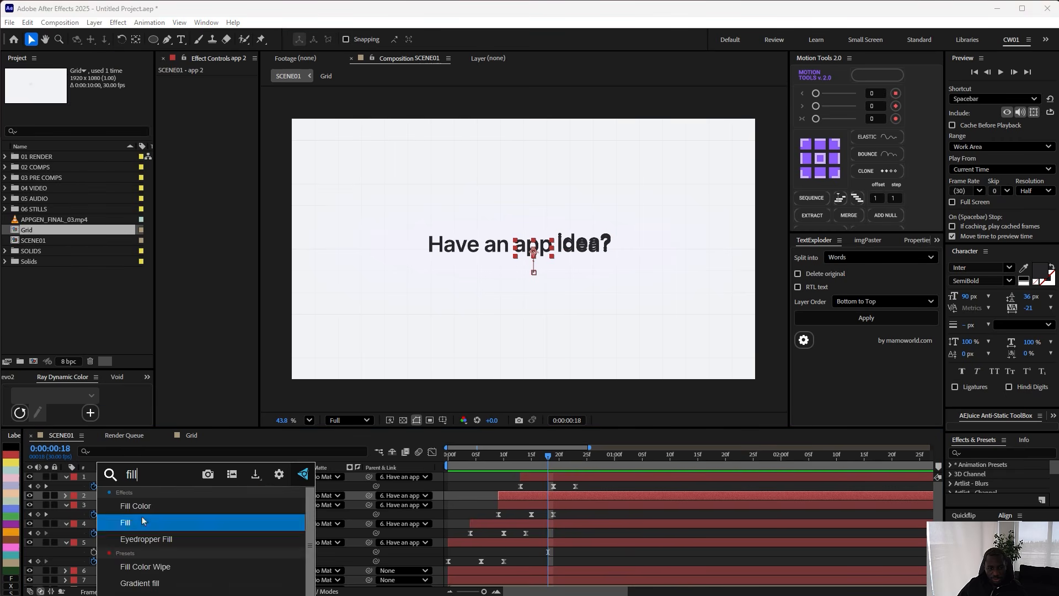
click(143, 521)
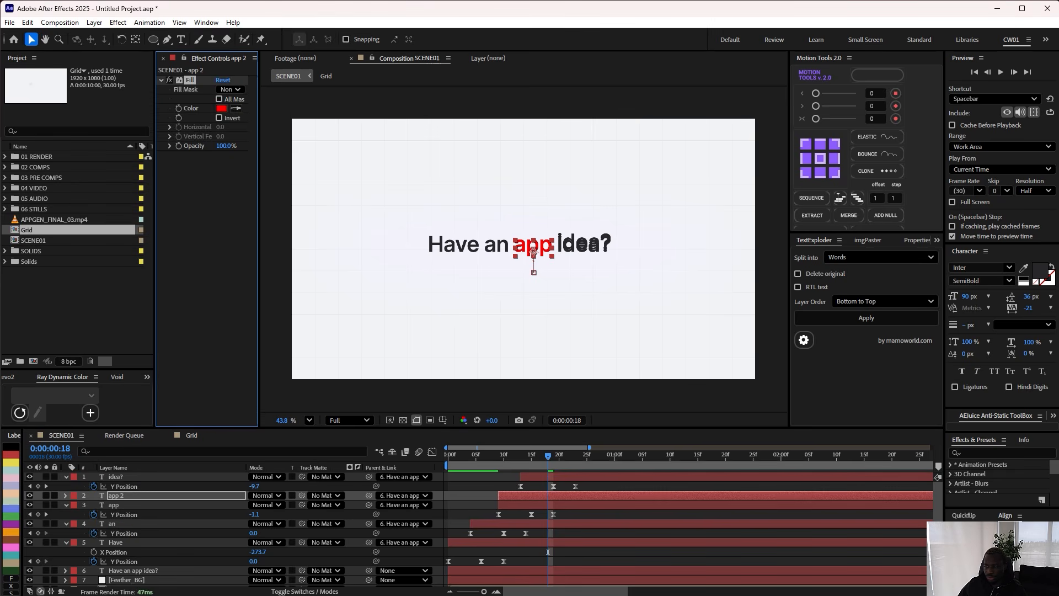
click(222, 109)
key(ctrl+v)
Step: Go to the duplicate "app 2" layer's start at 0:00:00:09, expand its properties and give it a blue label
mouse_move(496, 459)
mouse_down()
mouse_move(539, 460)
mouse_move(499, 465)
mouse_up()
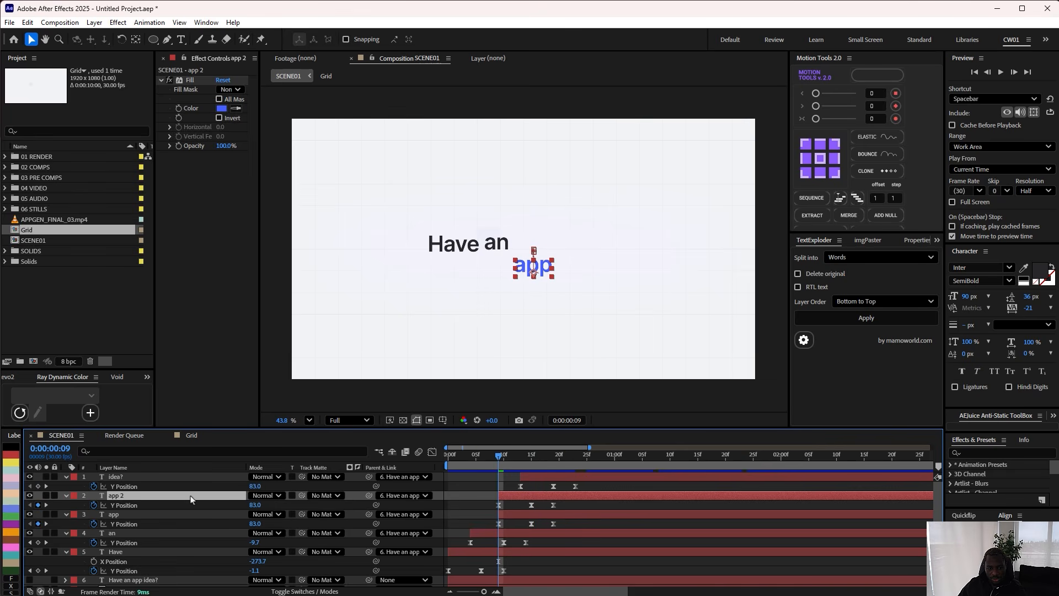
click(67, 496)
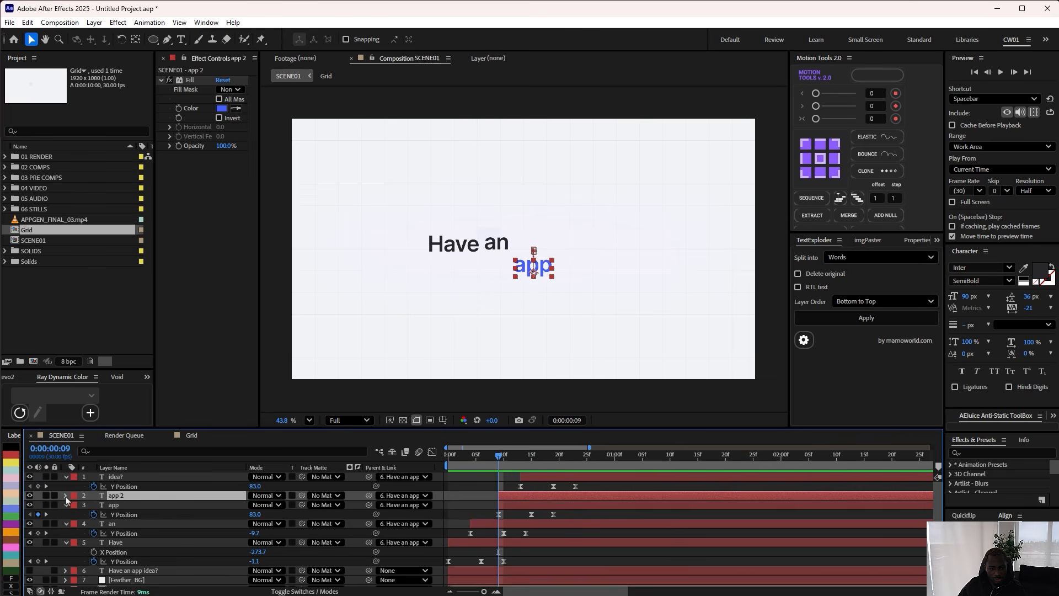
click(67, 496)
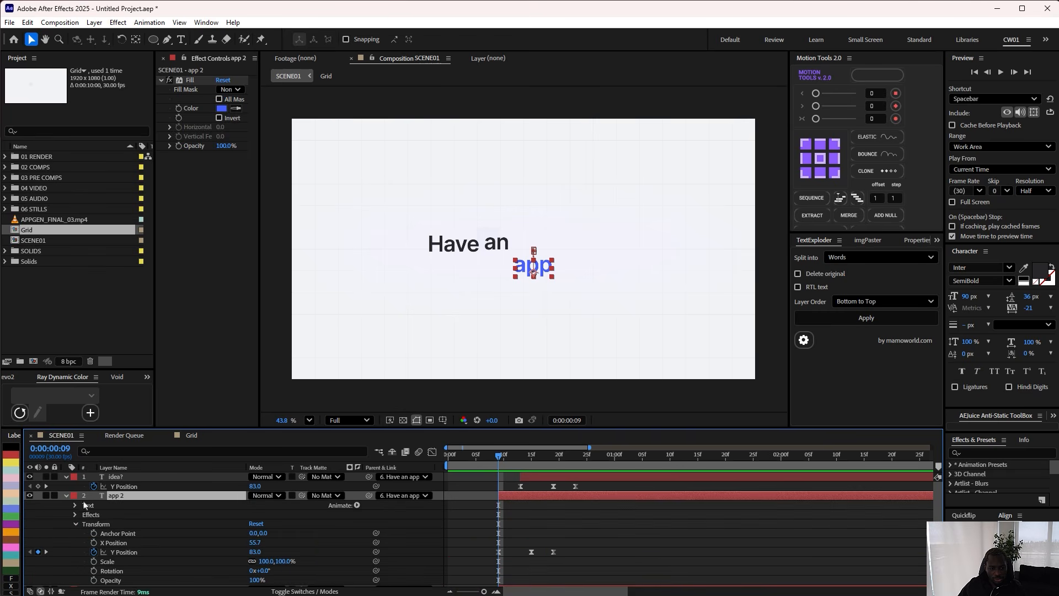
click(10, 515)
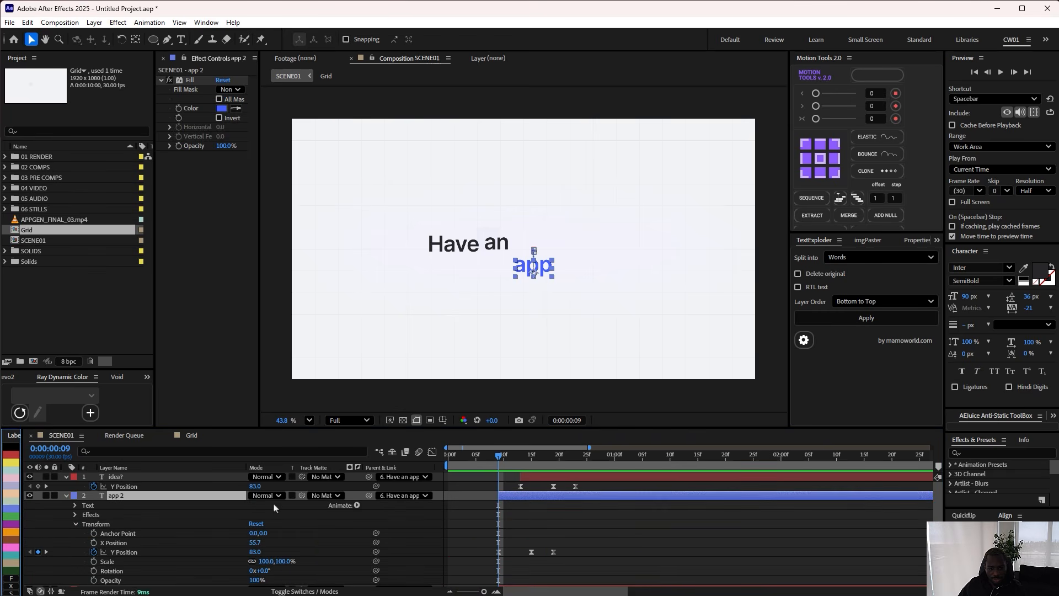
Step: Add an Opacity text animator to "app 2" and set the animator's Opacity to 0%
click(357, 505)
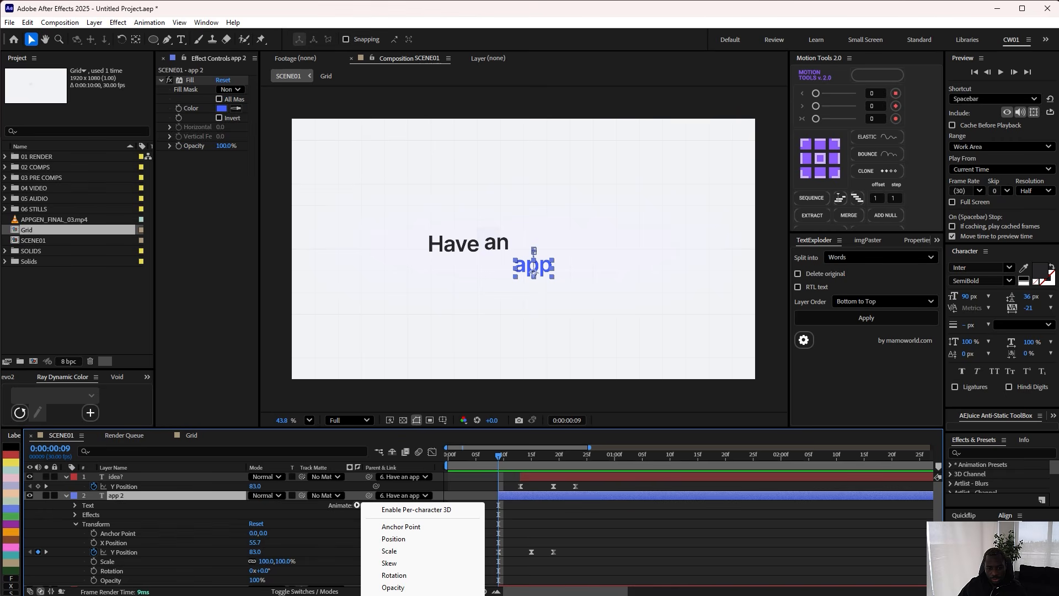
click(393, 588)
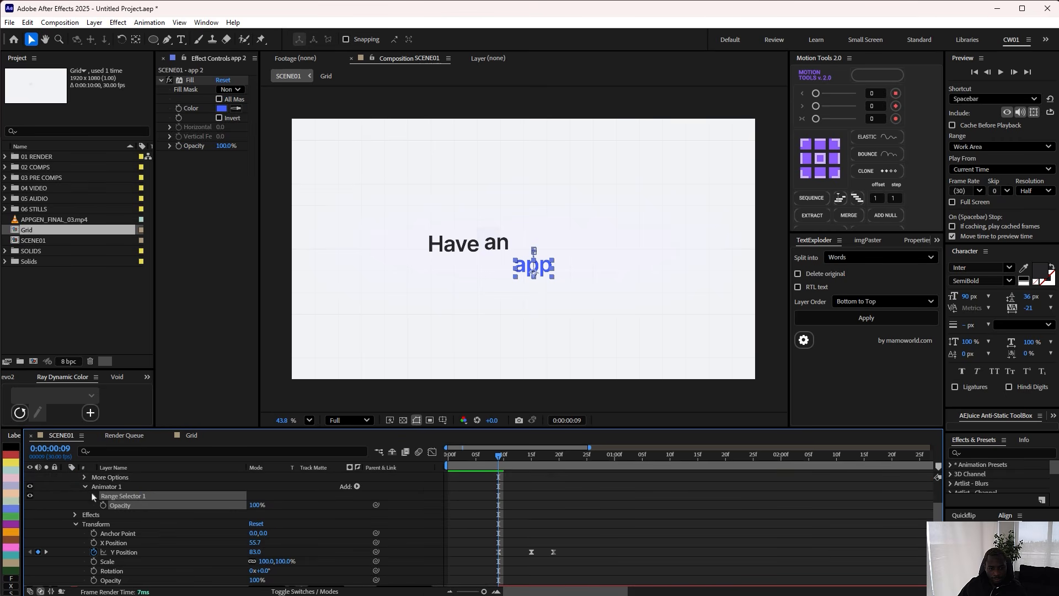
click(94, 497)
click(256, 542)
text(0)
key(Return)
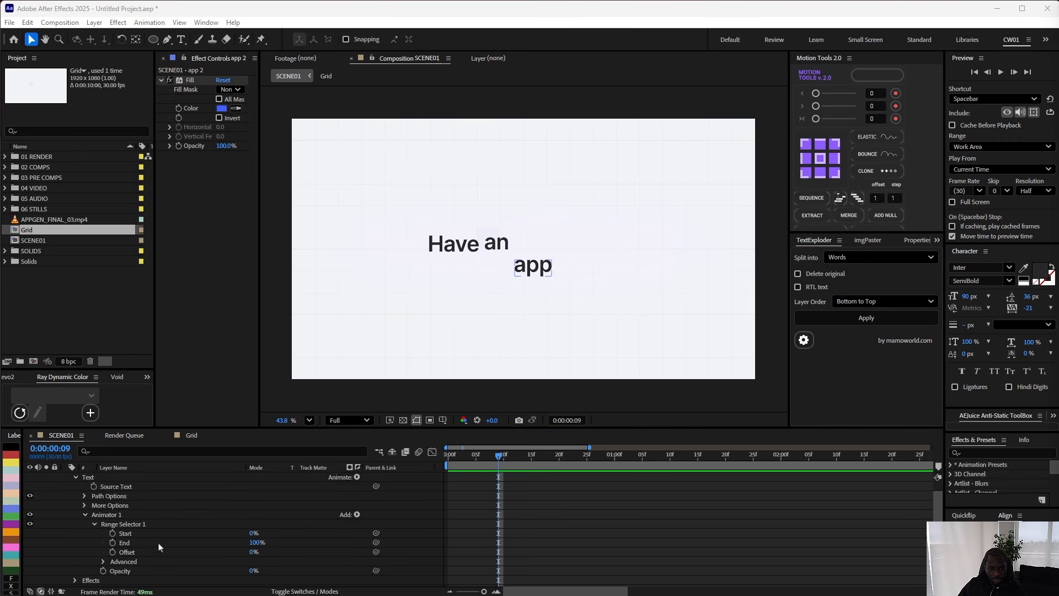
Step: Keyframe the "app 2" Range Selector's End at 100% on 0:00:00:09 and 0% on 0:00:00:27
click(113, 514)
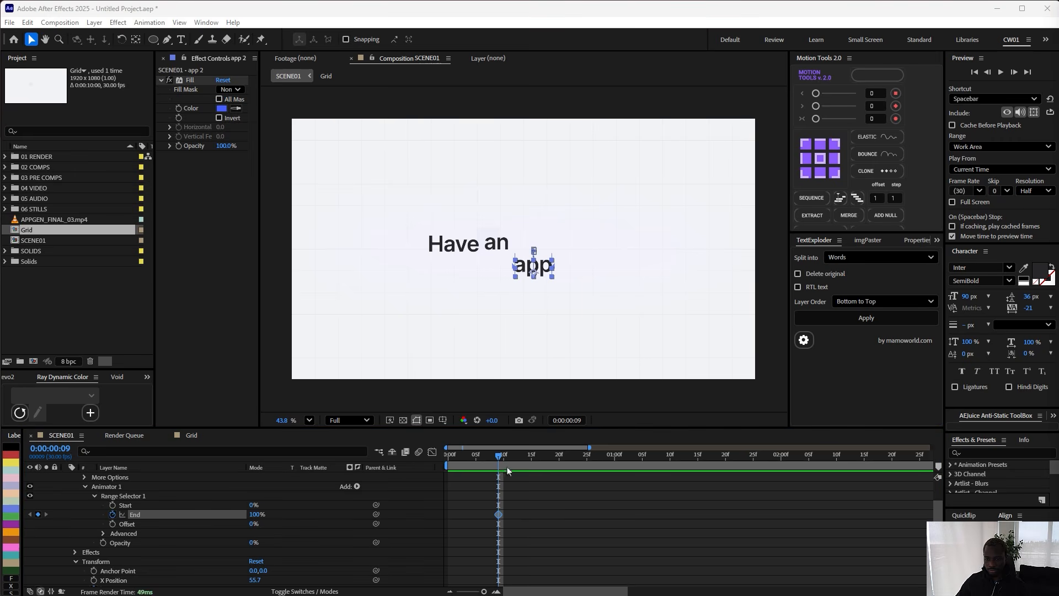
click(587, 467)
mouse_move(594, 467)
mouse_down()
mouse_move(610, 467)
mouse_move(598, 467)
mouse_up()
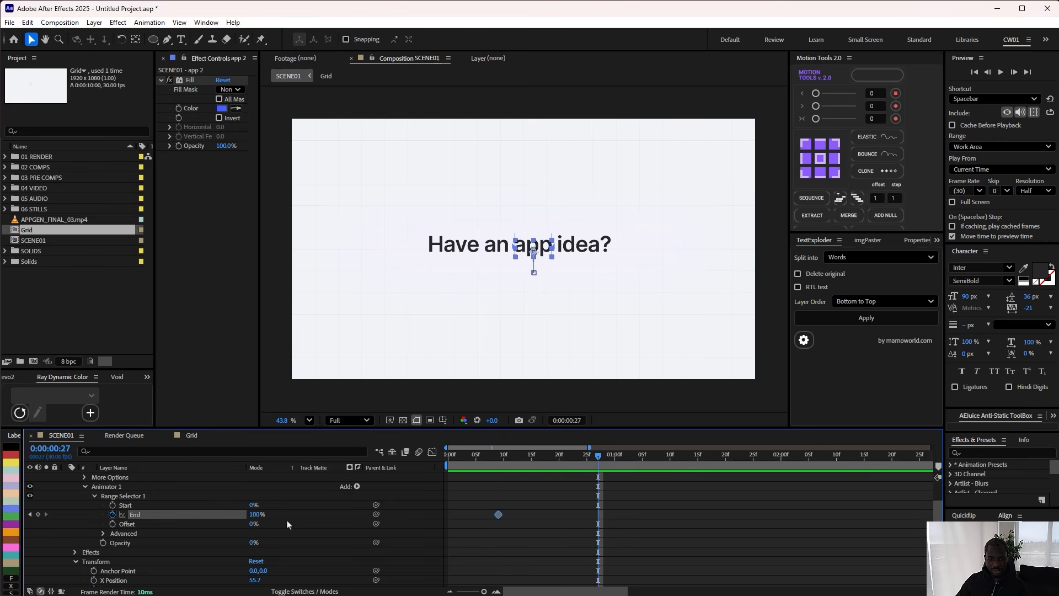
drag(257, 514, 205, 514)
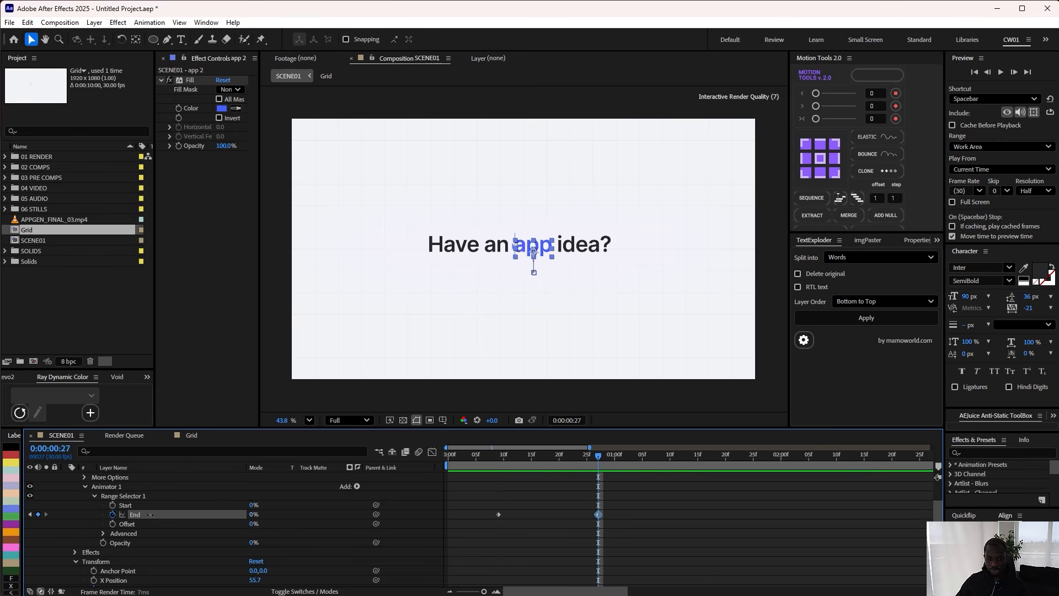
click(611, 501)
mouse_move(599, 459)
mouse_down()
mouse_move(506, 458)
mouse_move(590, 468)
mouse_up()
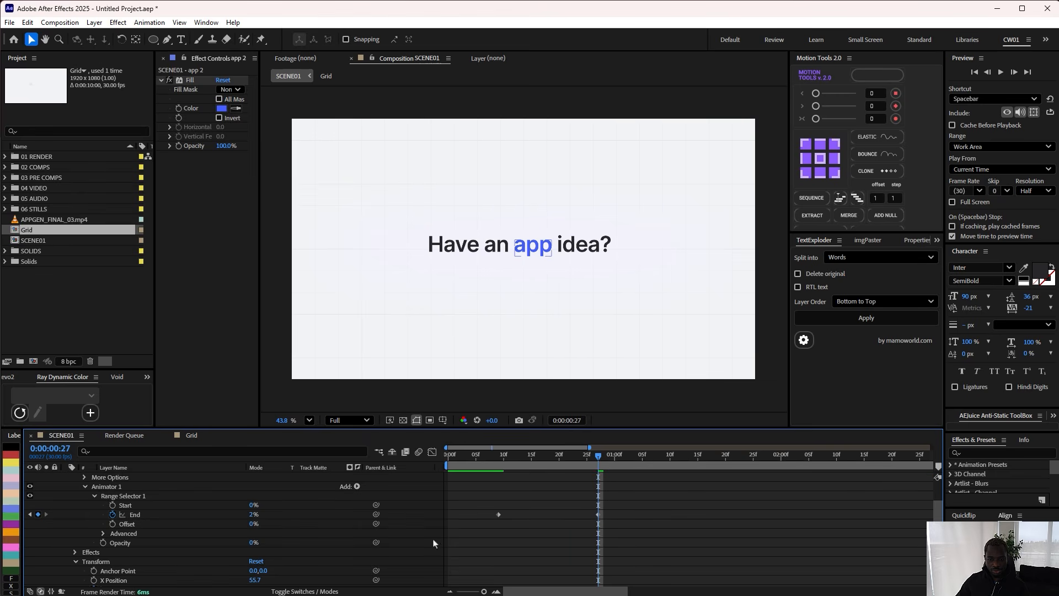
drag(252, 515, 243, 514)
Step: Turn on Randomize Order in the Range Selector's advanced settings and give Random Seed the expression time*1000
scroll(163, 507, down, 2)
click(103, 505)
scroll(147, 543, down, 3)
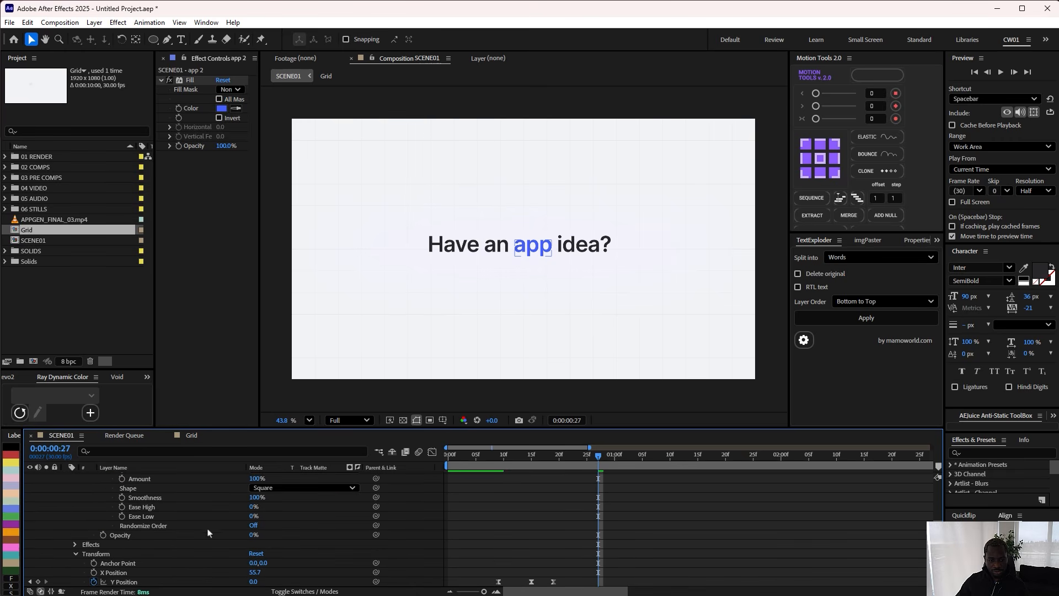
click(254, 526)
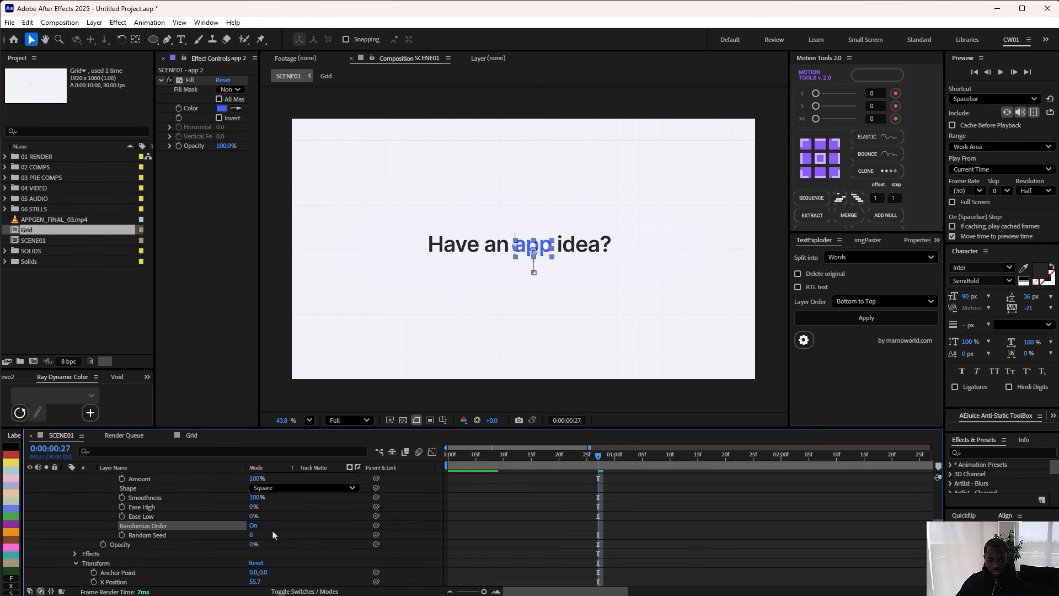
alt+click(121, 535)
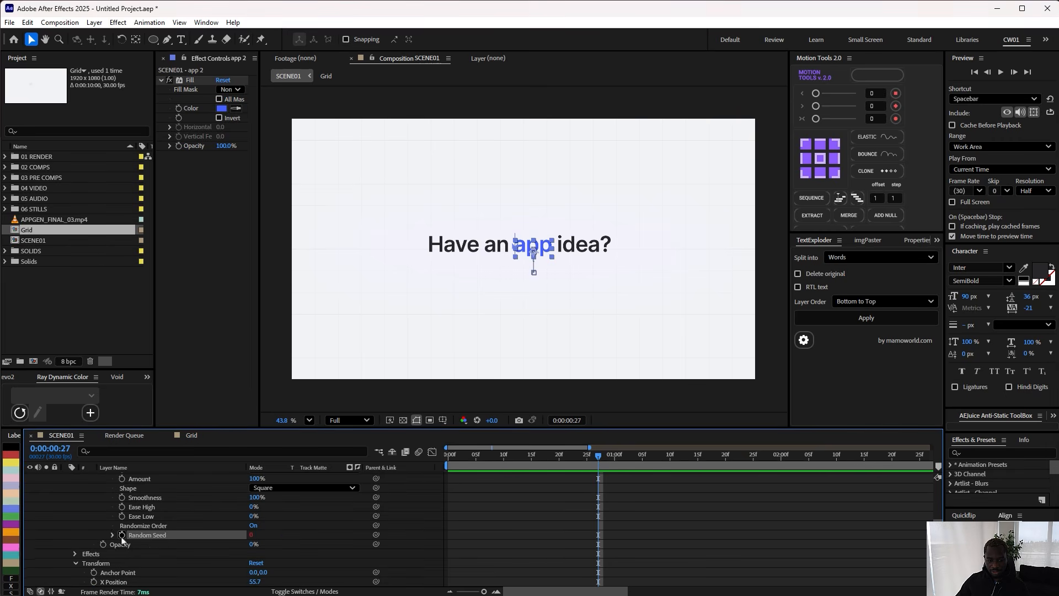
text(time)
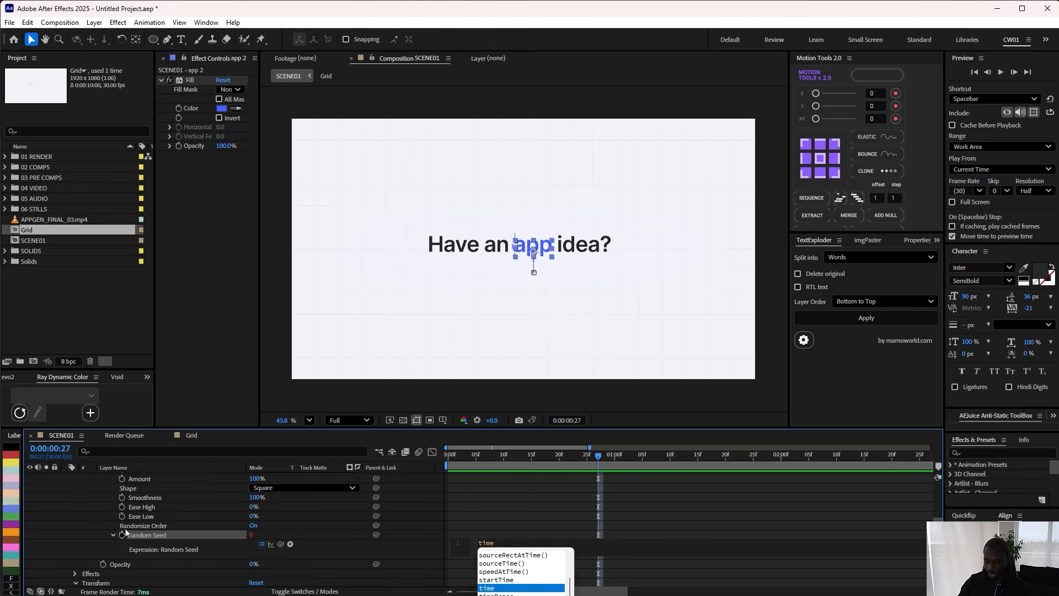
text(*1000)
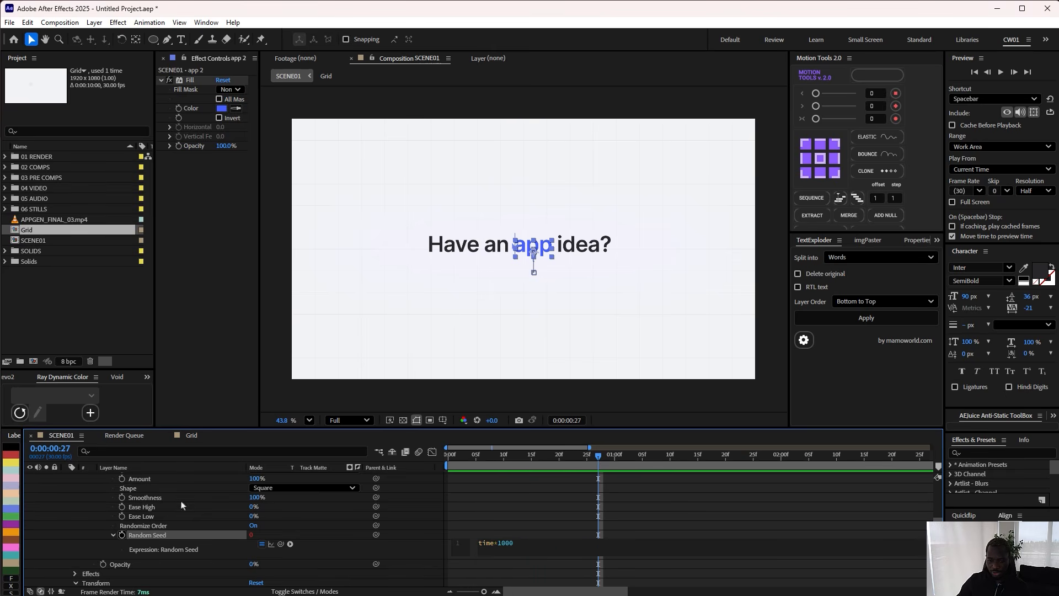
Step: Preview the random letter color change on "app" from the start of the composition
click(513, 464)
drag(513, 463, 432, 498)
scroll(595, 507, up, 5)
key(space)
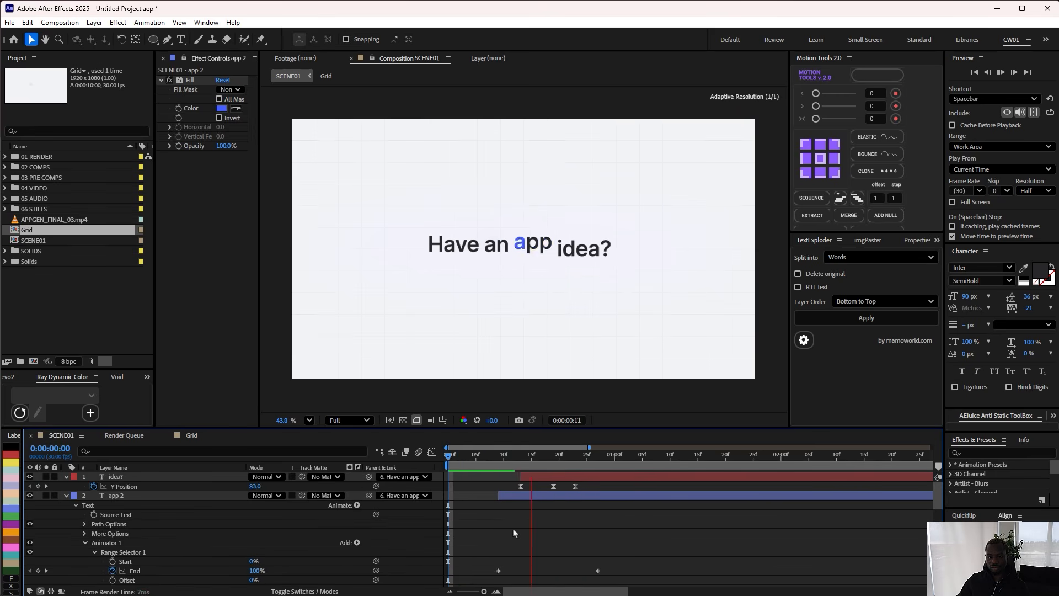
drag(486, 466, 446, 468)
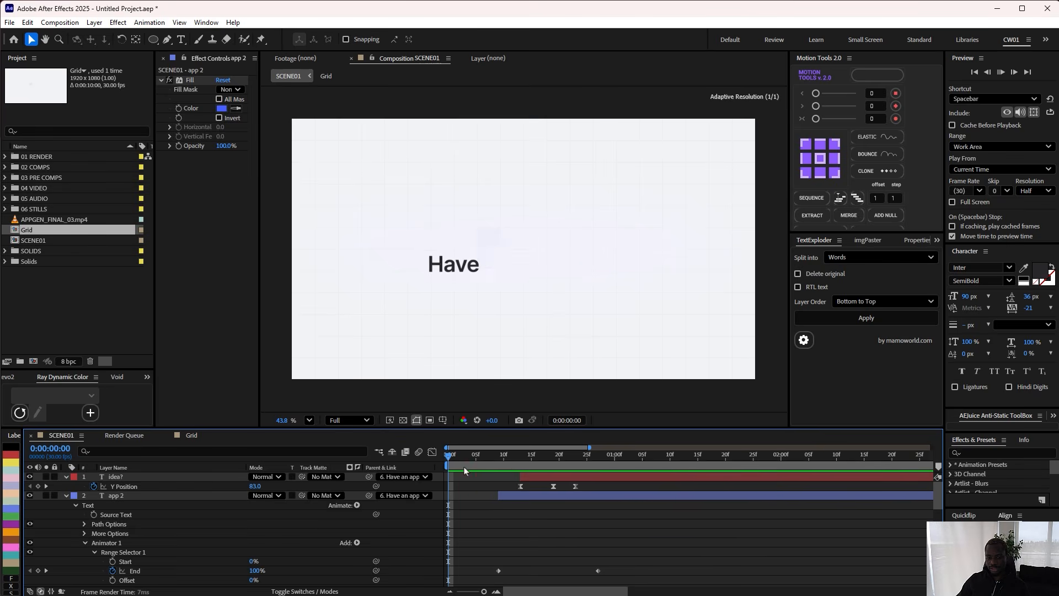
Step: Preview the animation, and collapse the expanded properties of the "idea?", "app 2", "app", "an" and "Have" layers
key(space)
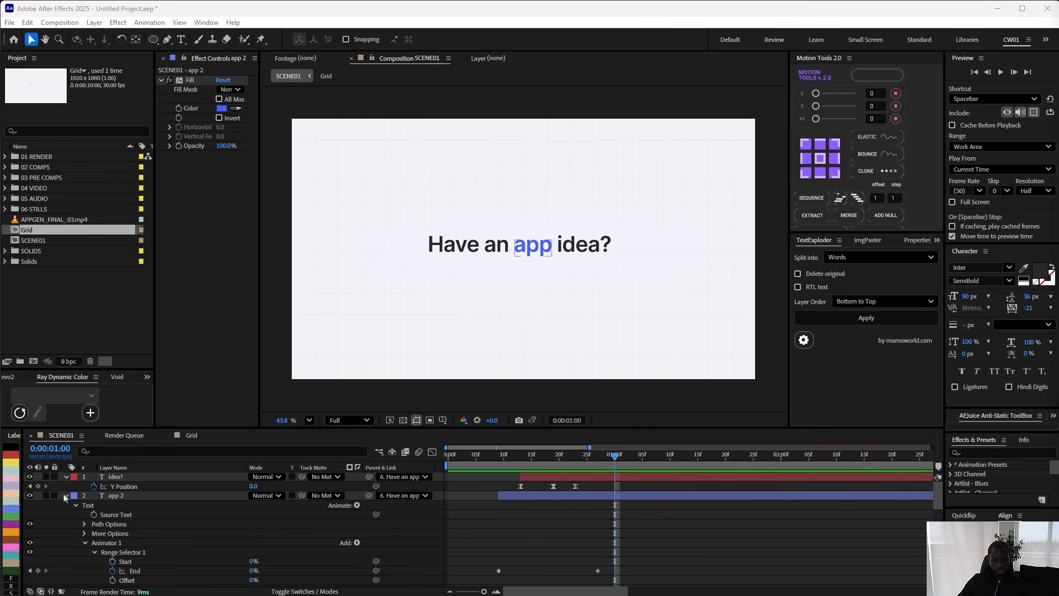
click(66, 496)
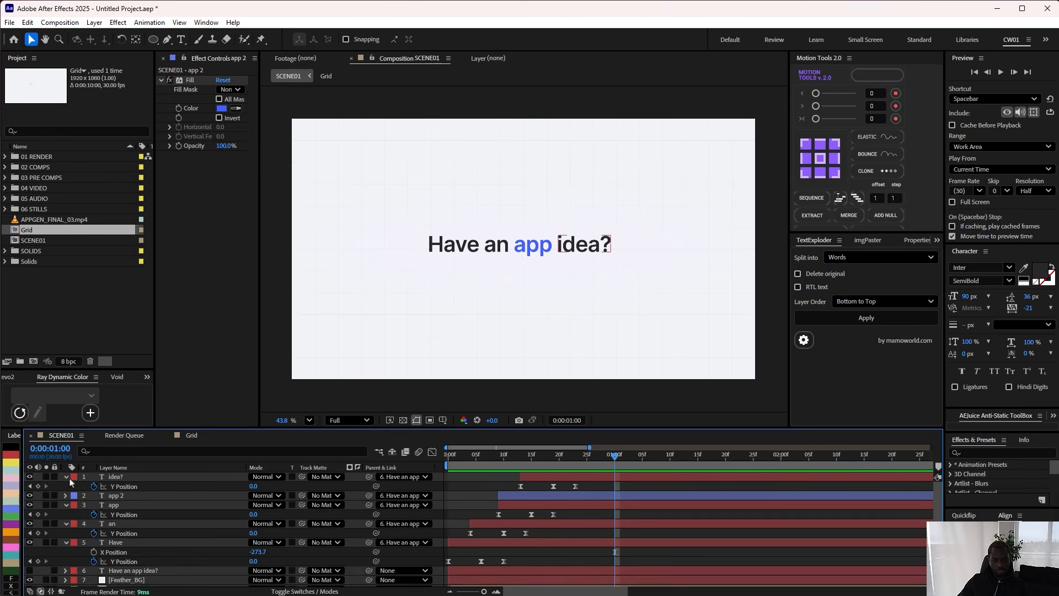
click(66, 505)
click(66, 514)
click(66, 523)
click(66, 478)
Step: Solo the reference video to examine its second text line around 0:00:02:05, and hide the video again
click(621, 465)
drag(621, 465, 631, 464)
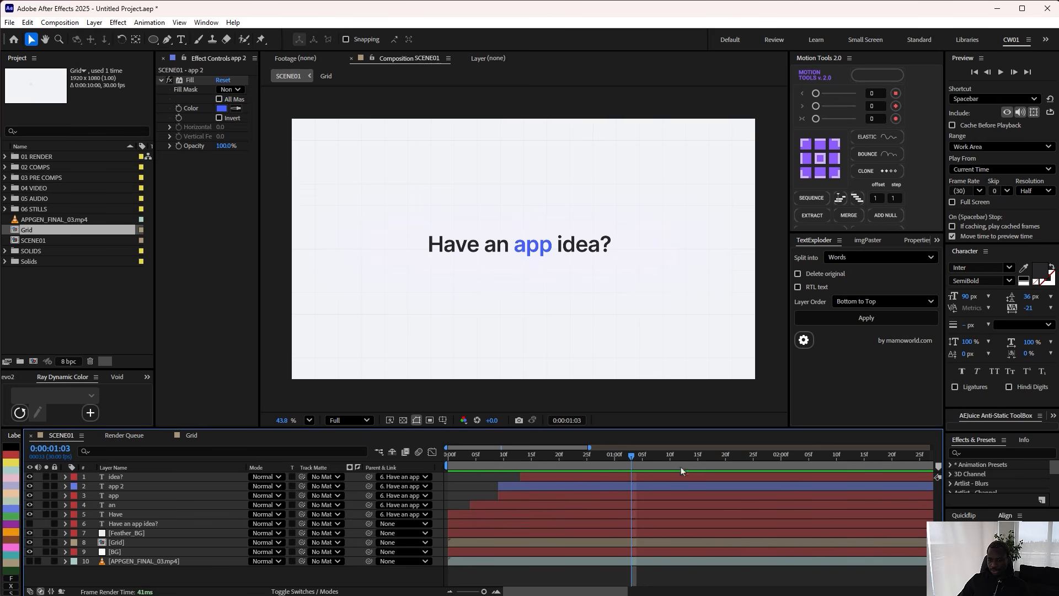
key(Page_Down)
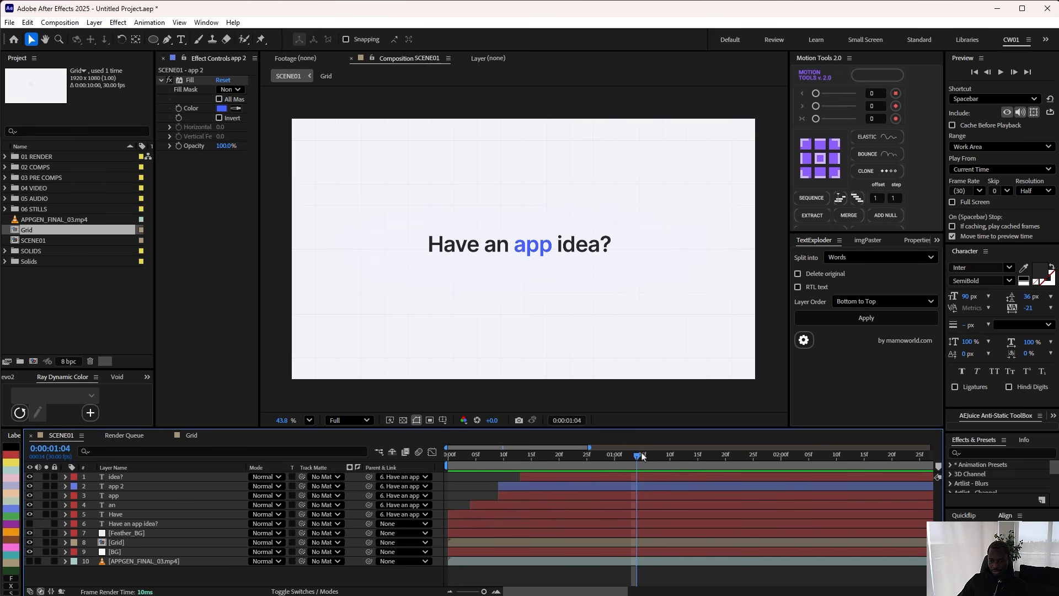
click(114, 515)
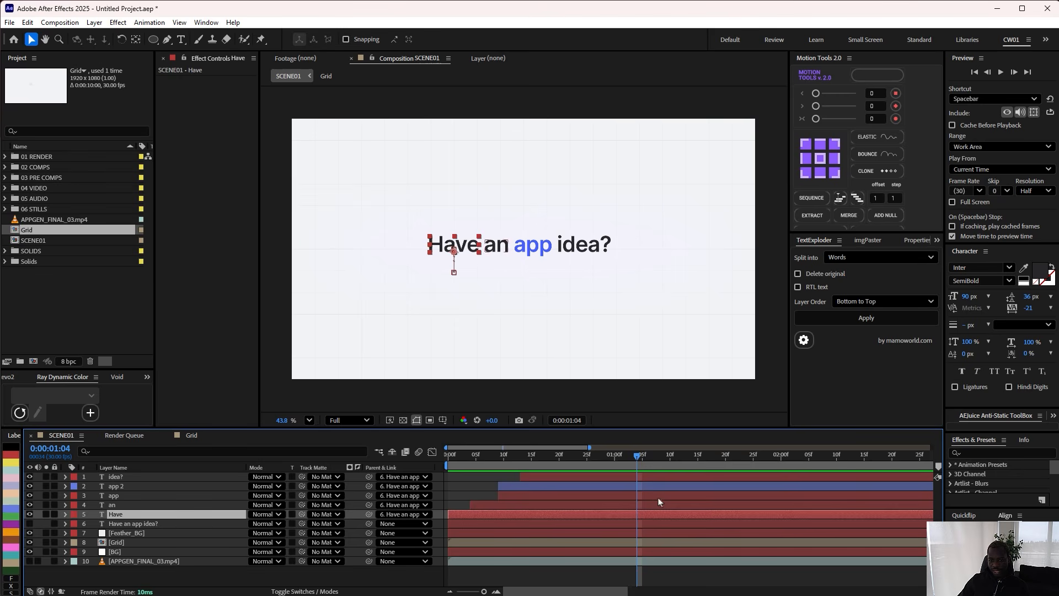
click(46, 561)
drag(615, 456, 808, 461)
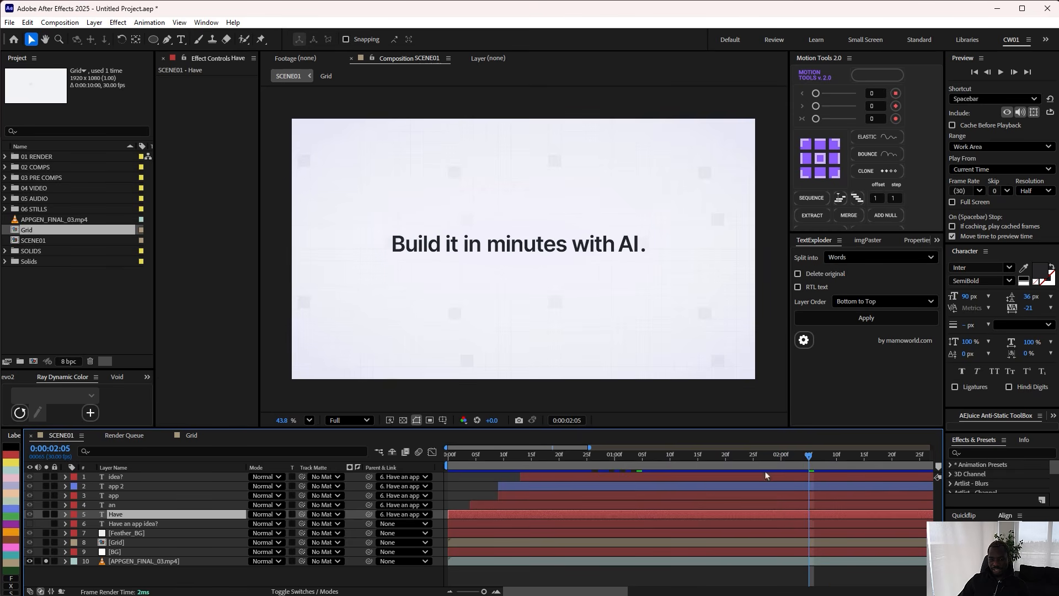
click(46, 561)
click(29, 561)
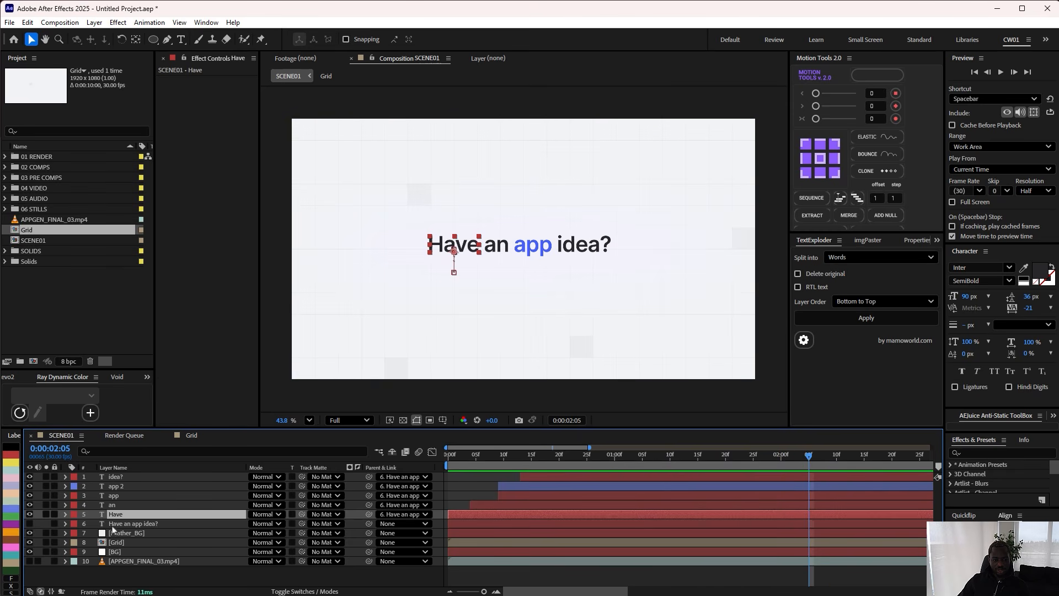
Step: Duplicate the full "Have an app idea?" text layer, keeping the copy soloed and the original hidden
click(30, 524)
click(46, 523)
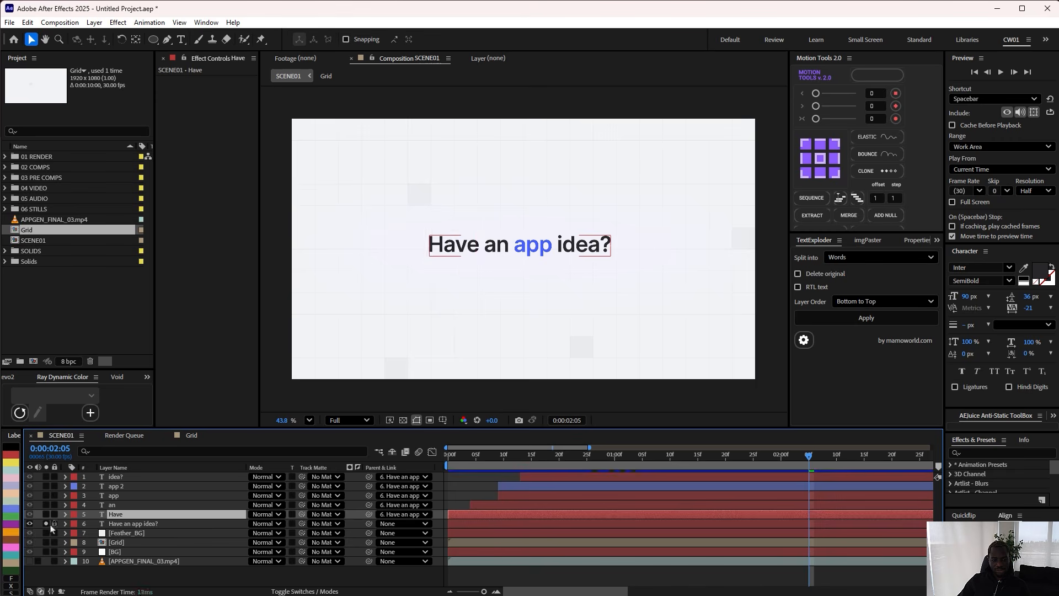
click(121, 524)
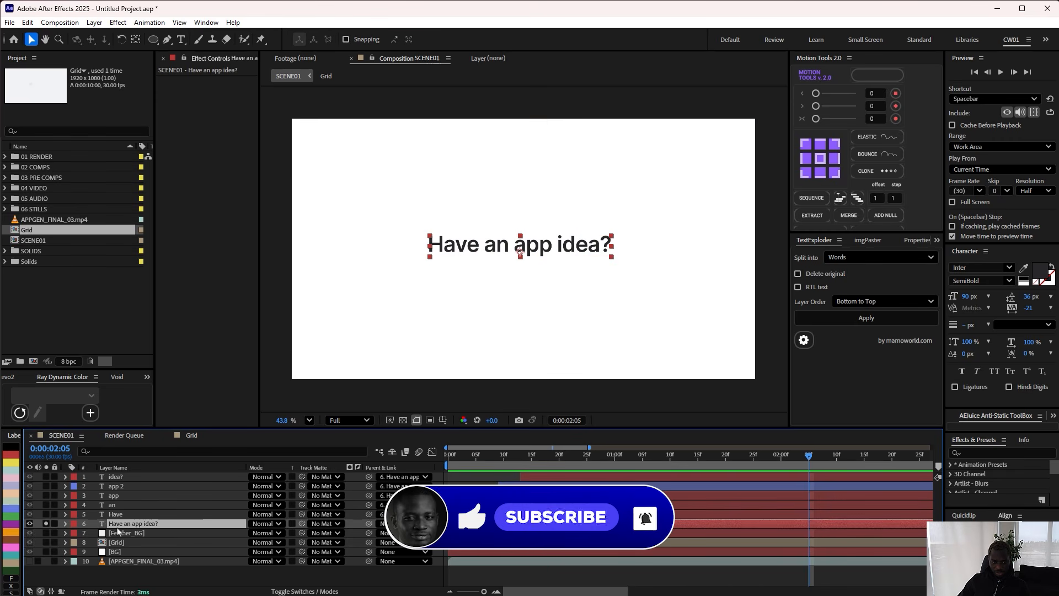
key(ctrl+d)
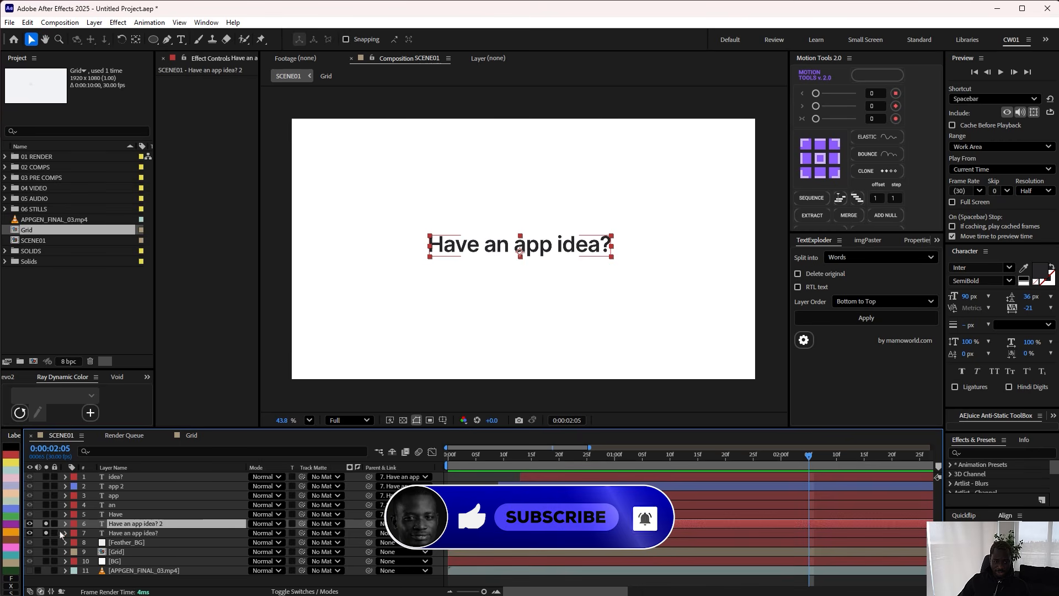
click(45, 534)
click(29, 534)
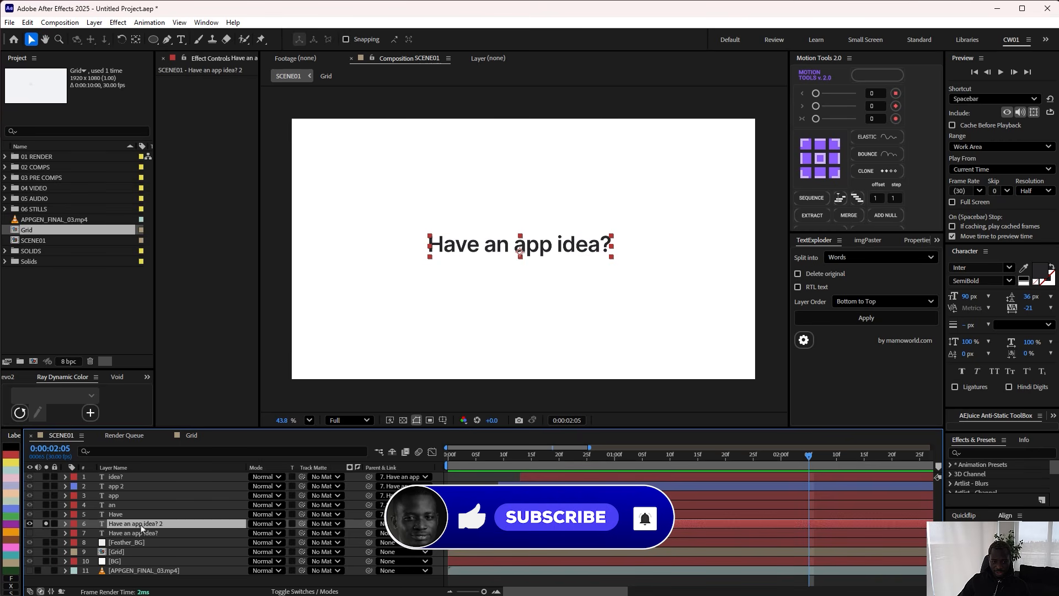
Step: Bring the duplicated text layer to the top of the stack and start it at 0:00:01:15, checking against the reference video
key(ctrl+shift+])
drag(472, 477, 683, 471)
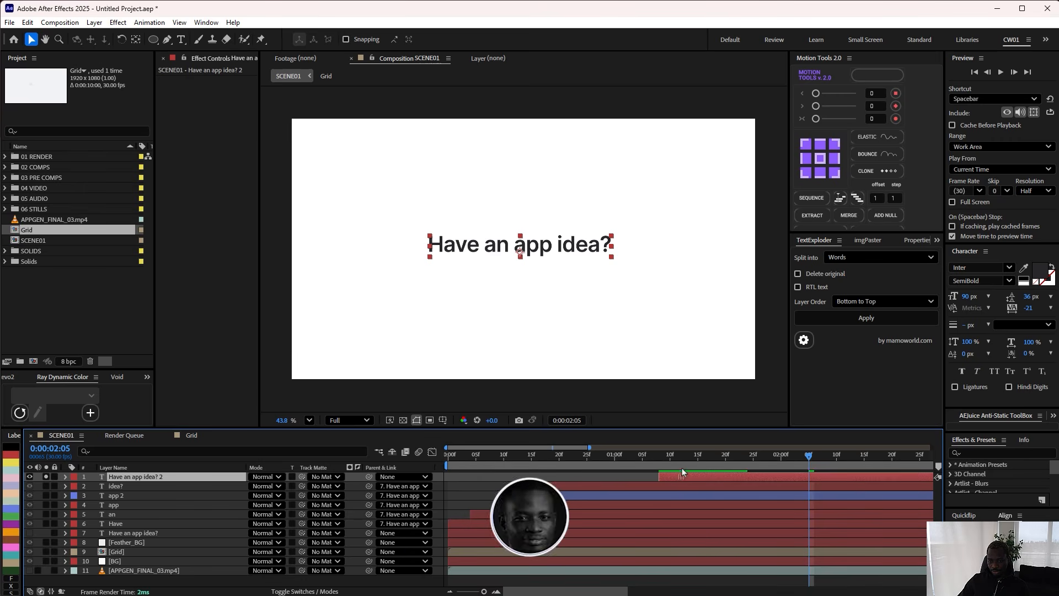
click(680, 456)
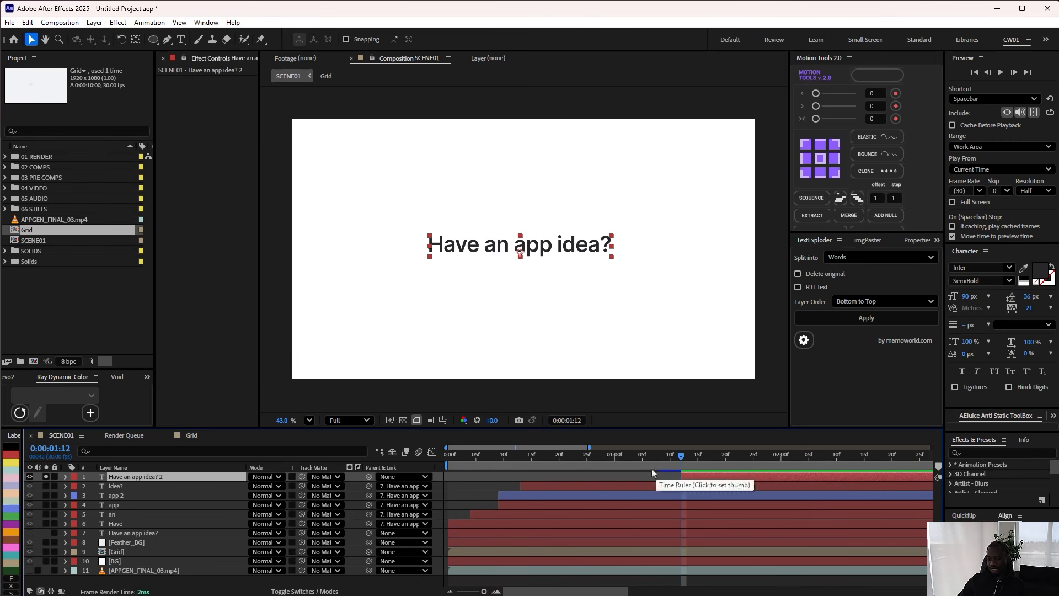
drag(679, 457, 683, 461)
click(30, 571)
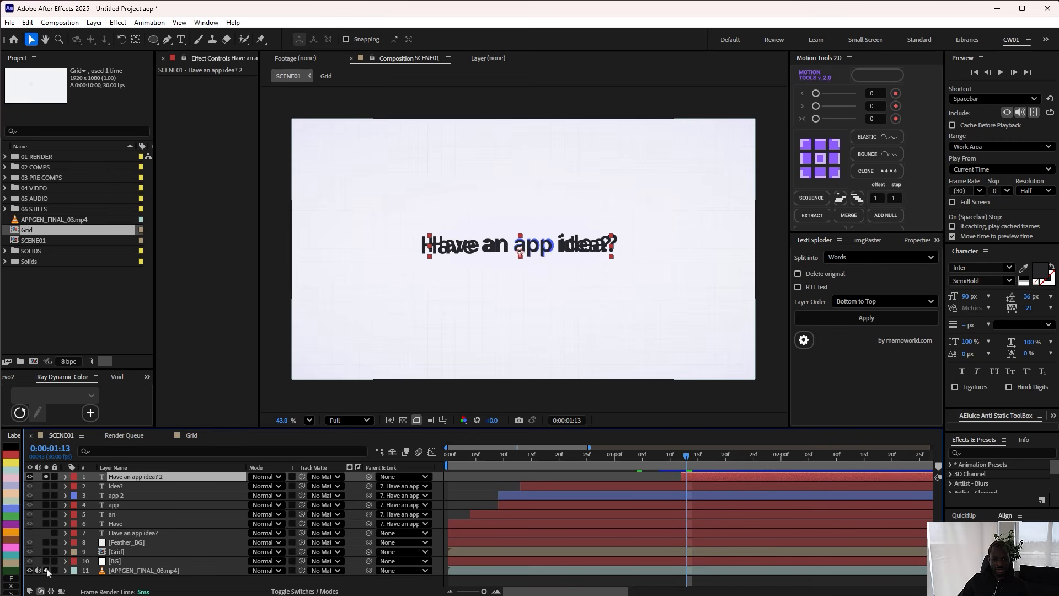
key(space)
Step: Replace the duplicated layer's text with "Build it in minutes with AI" and hide the reference video
double_click(741, 476)
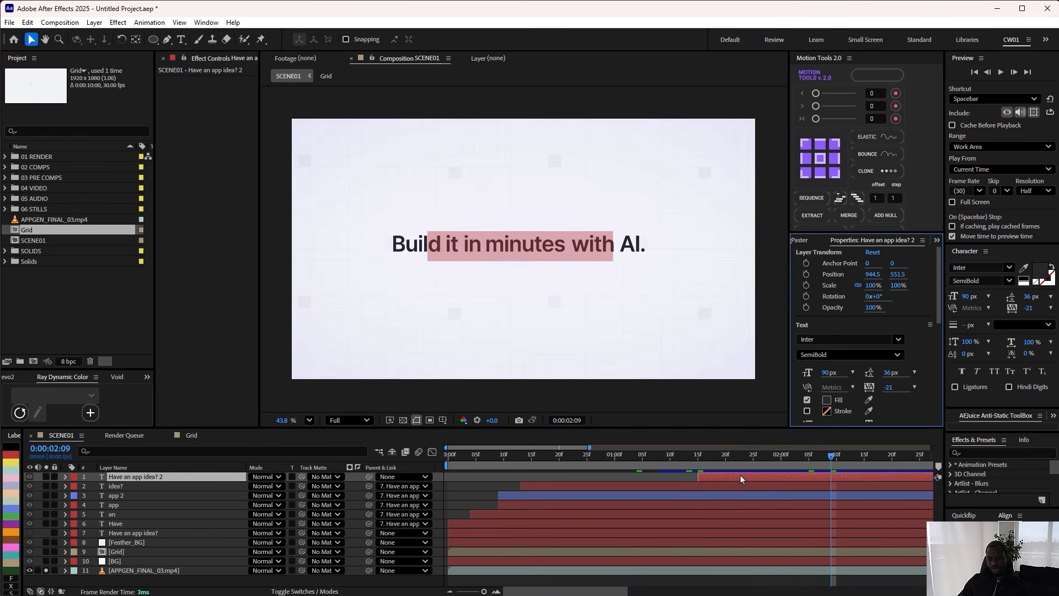
text(Bu)
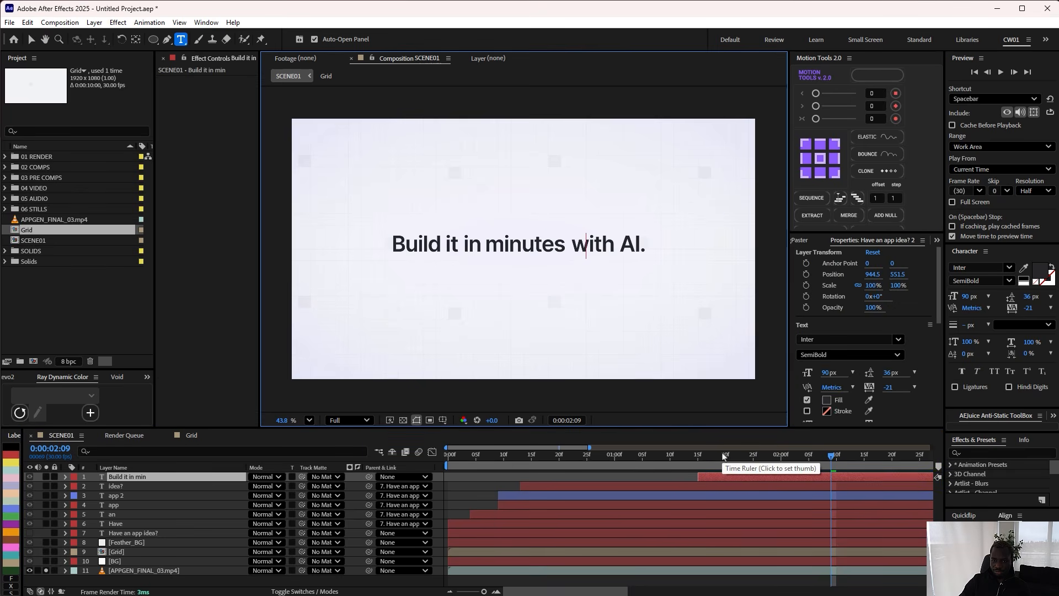
text(utes with AI)
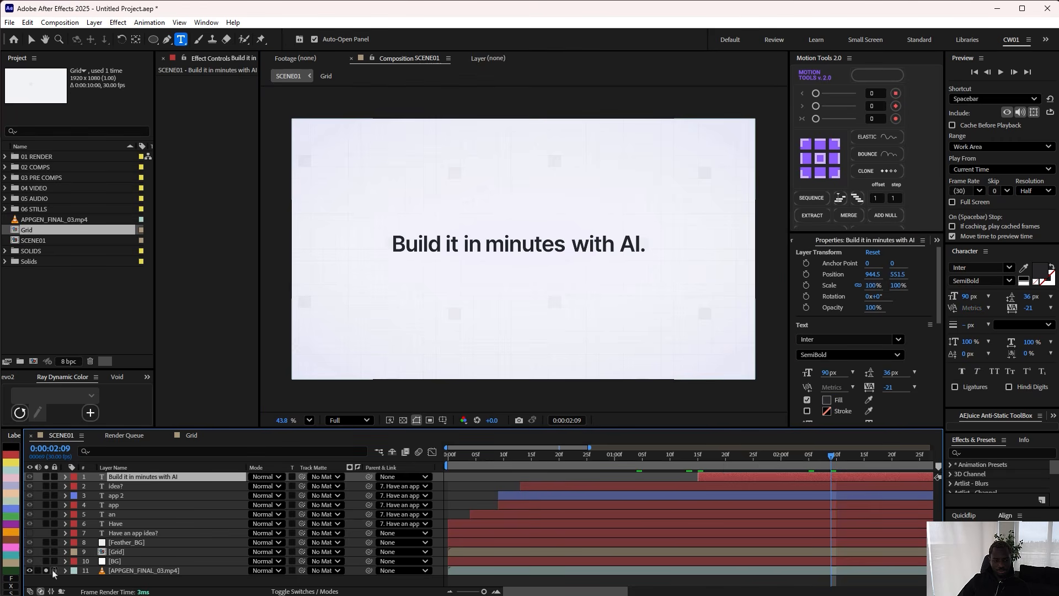
click(46, 570)
click(30, 571)
Step: Trim the layers from "idea?" down to Feather_BG so that they end at 0:00:01:15
drag(703, 456, 698, 465)
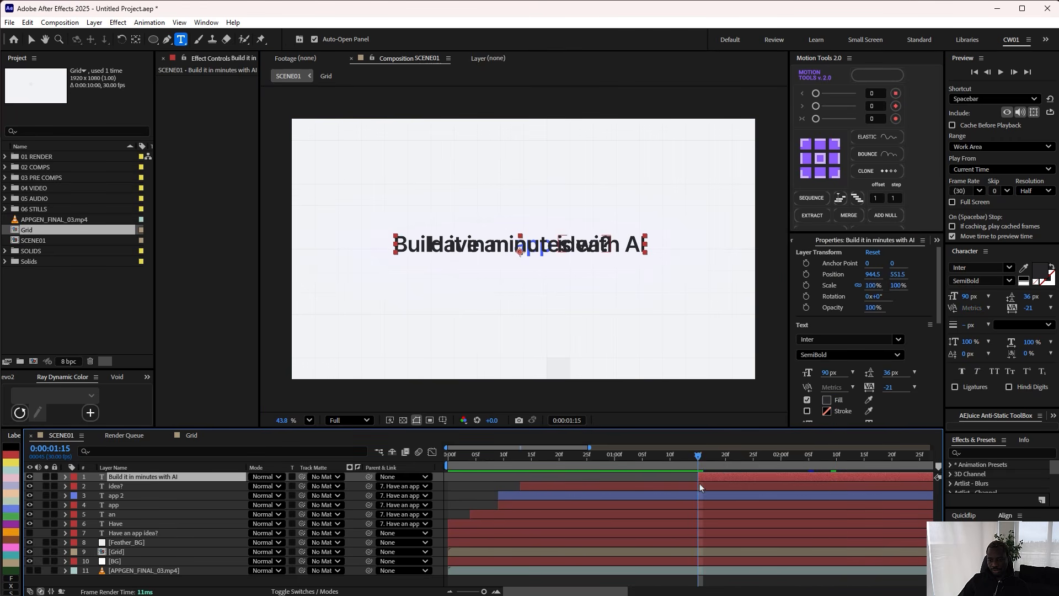
click(699, 489)
shift+click(687, 545)
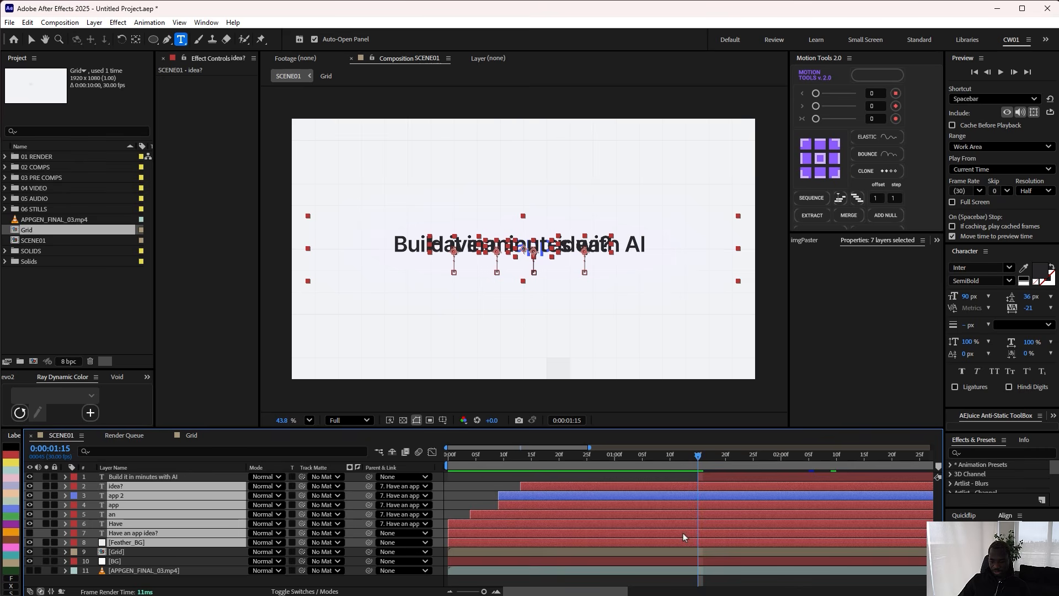
key(alt+bracketright)
drag(698, 457, 745, 460)
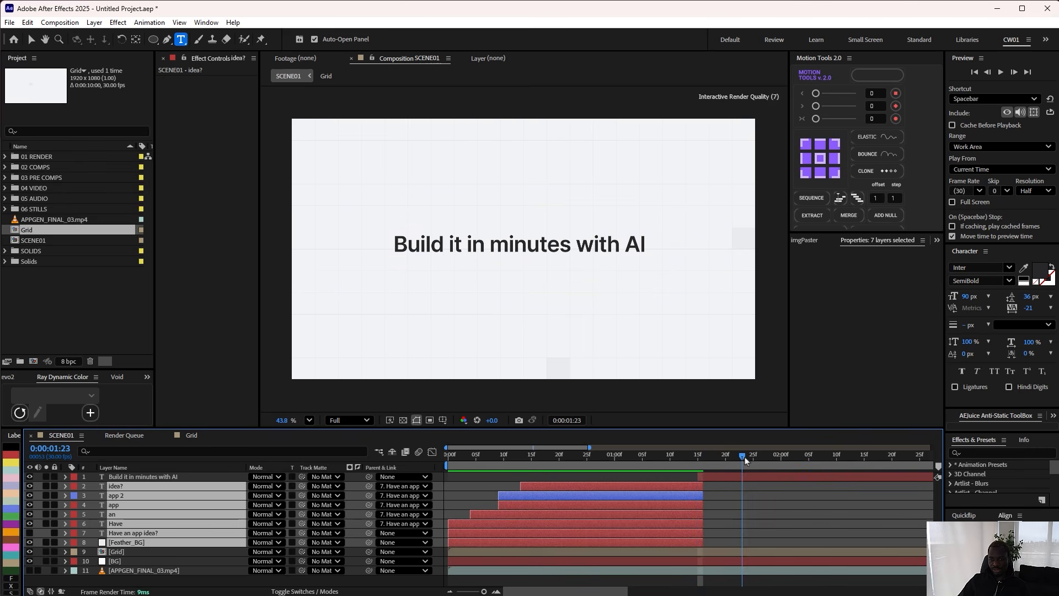
Step: Extend Feather_BG's out point well past the first text line so it also covers the "Build it in minutes with AI" line
click(692, 543)
drag(704, 543, 932, 543)
click(797, 504)
key(semicolon)
click(527, 457)
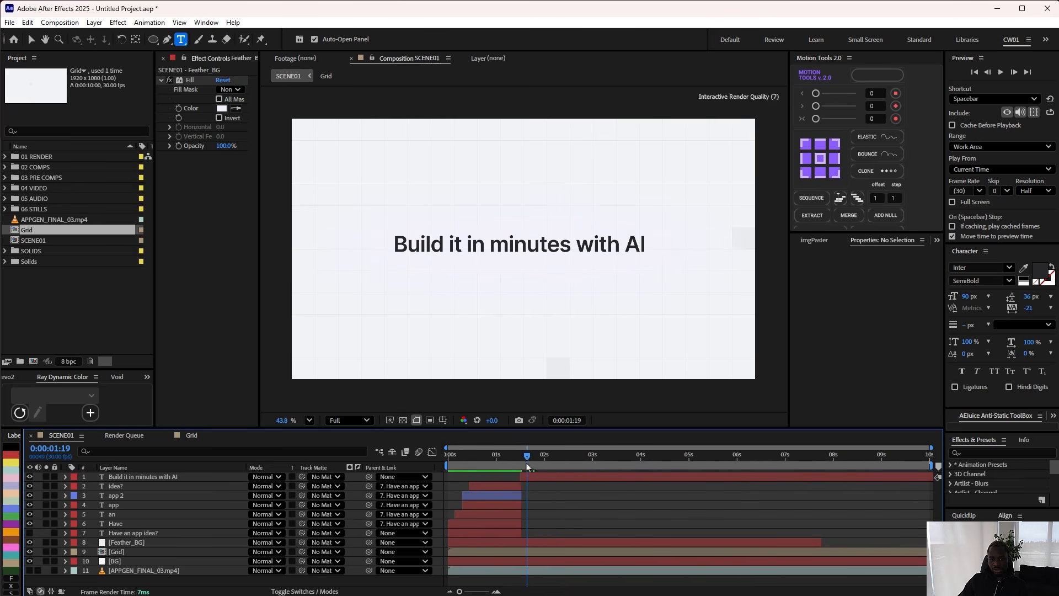
Step: Split the "Build it in minutes with AI" layer into separate word layers with TextExploder
click(524, 479)
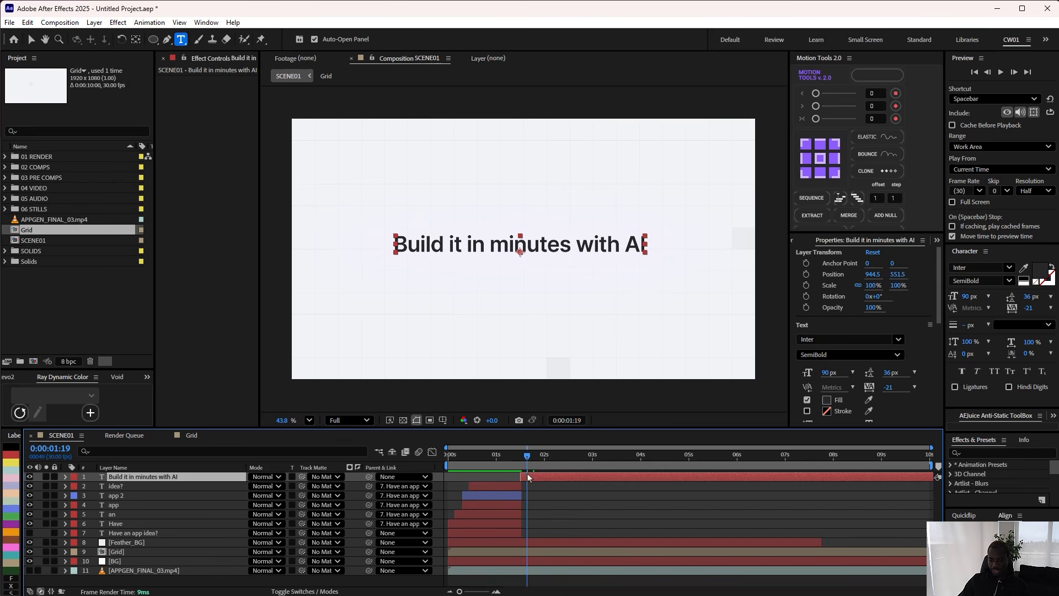
drag(944, 244, 940, 244)
click(934, 240)
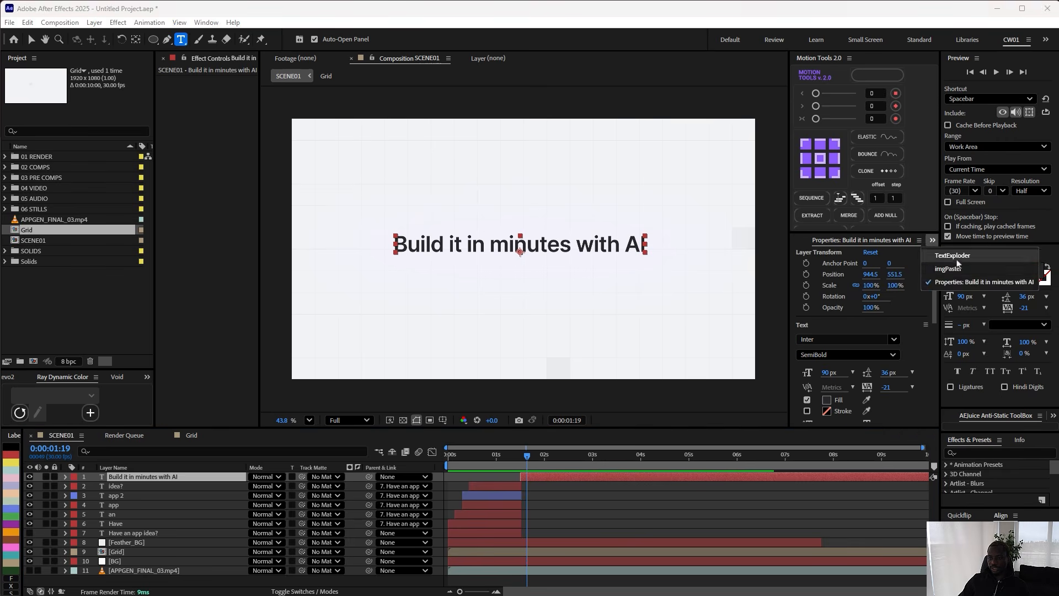
click(958, 257)
click(850, 319)
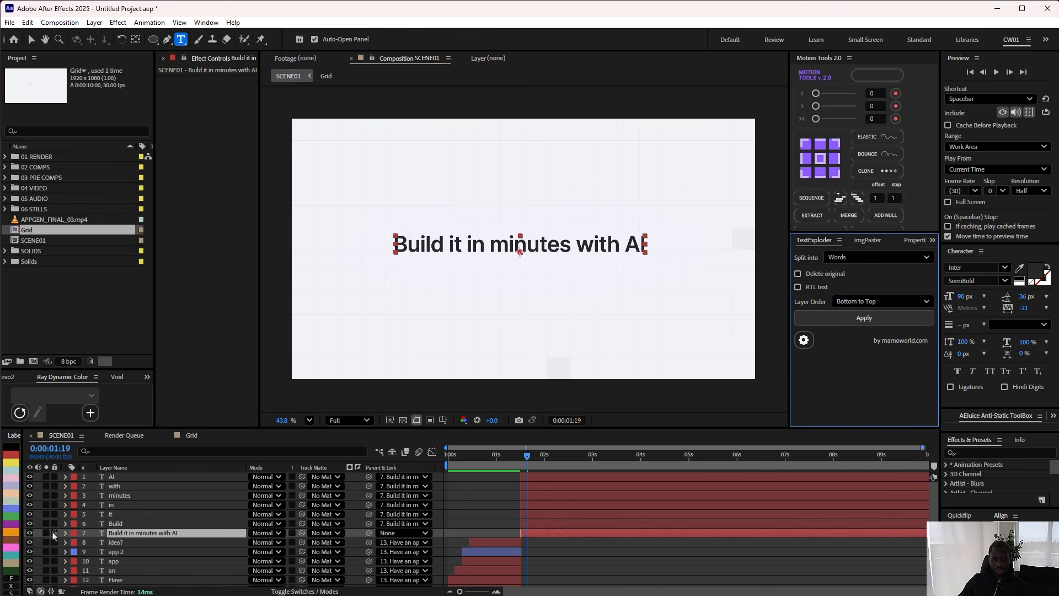
Step: Hide the full "Build it in minutes with AI" layer, and shy it together with "Have an app idea?" out of the layer list
click(110, 534)
click(46, 533)
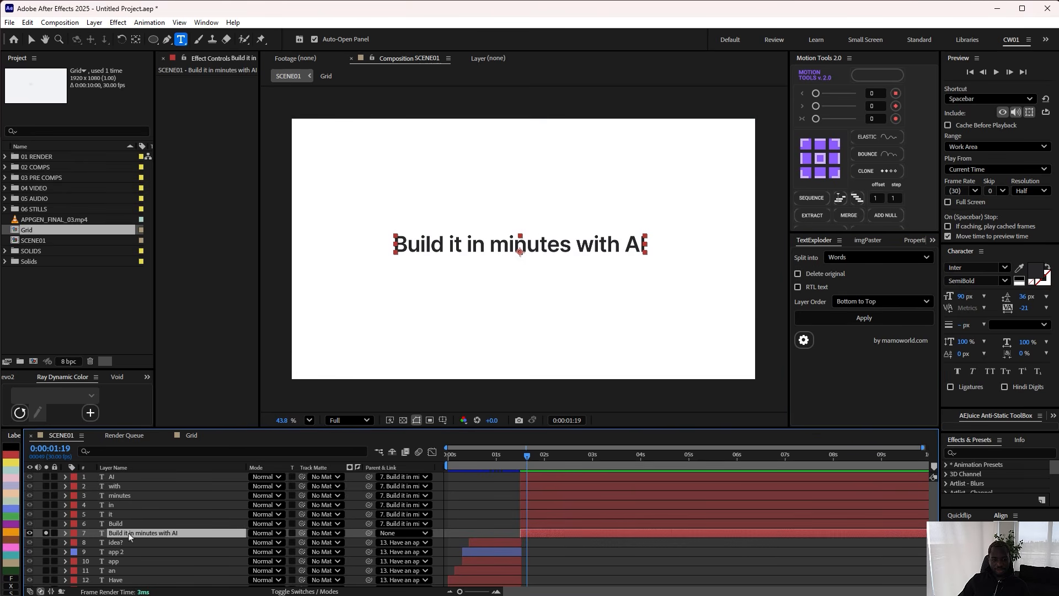
click(46, 533)
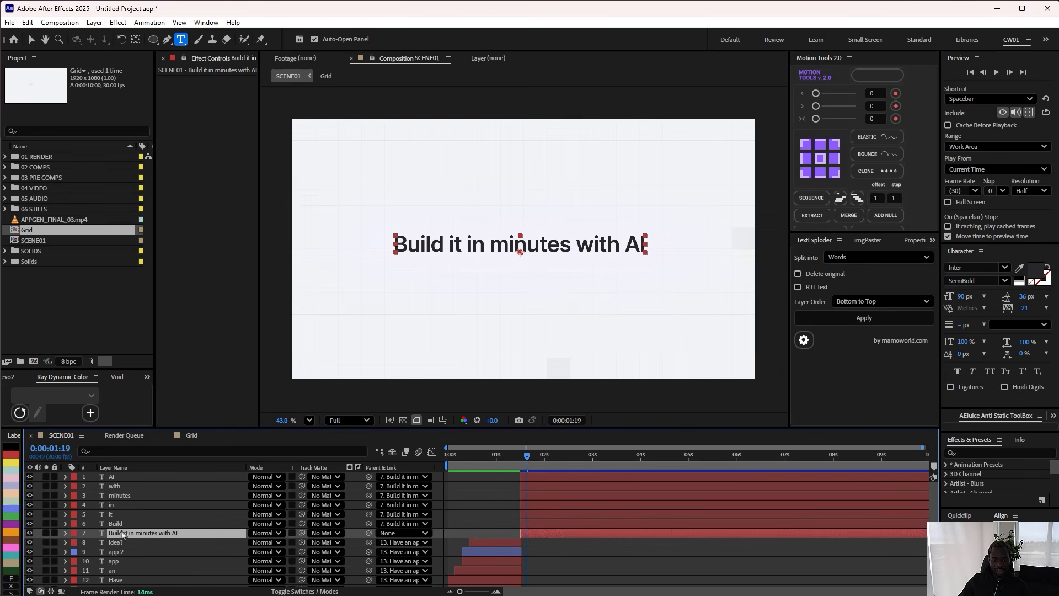
scroll(155, 551, down, 2)
ctrl+click(133, 544)
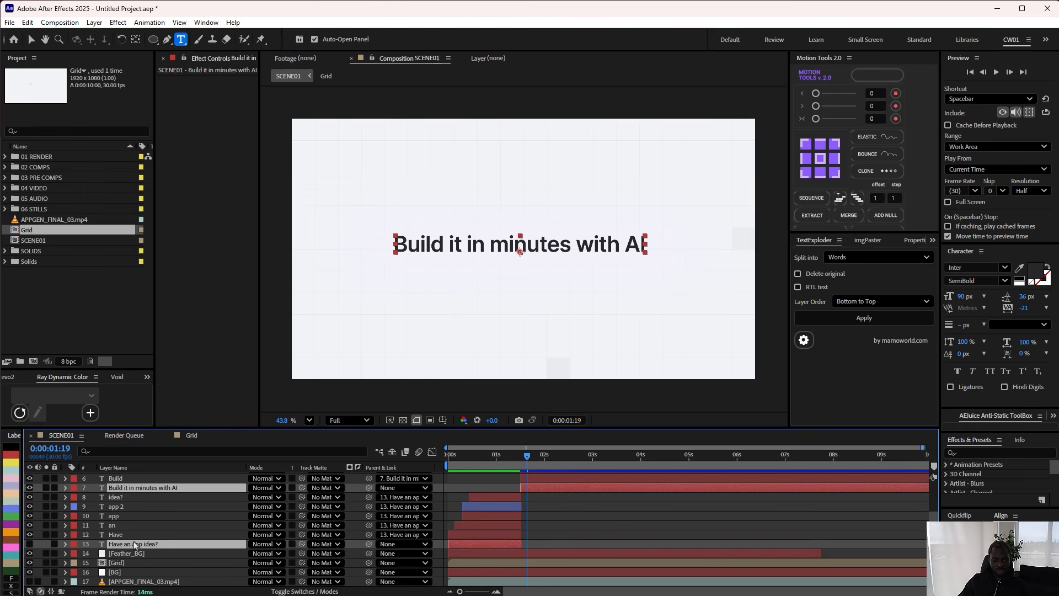
scroll(132, 548, up, 1)
click(32, 517)
click(305, 591)
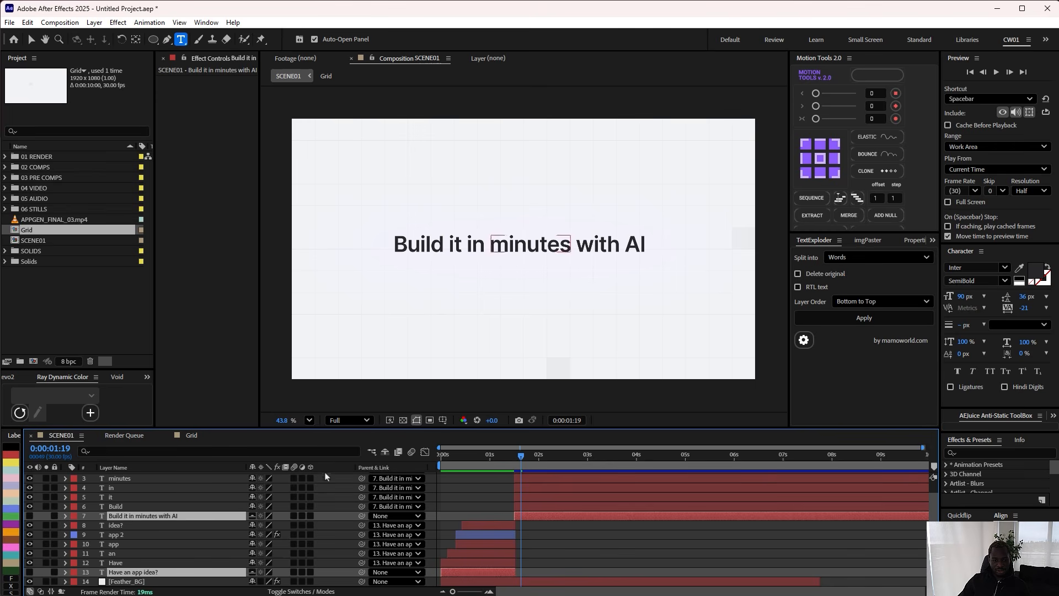
click(385, 451)
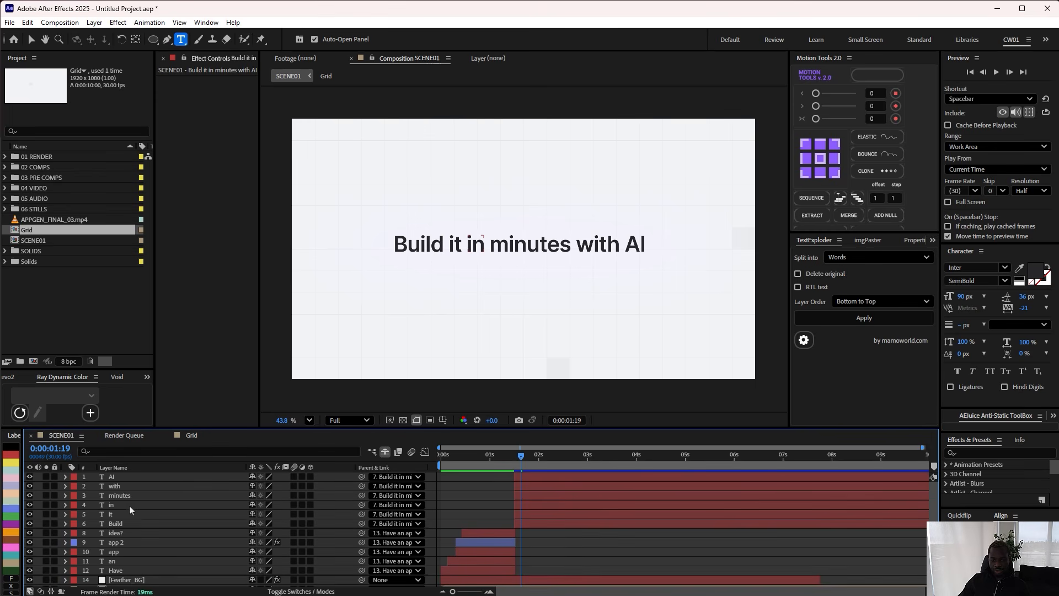
click(135, 523)
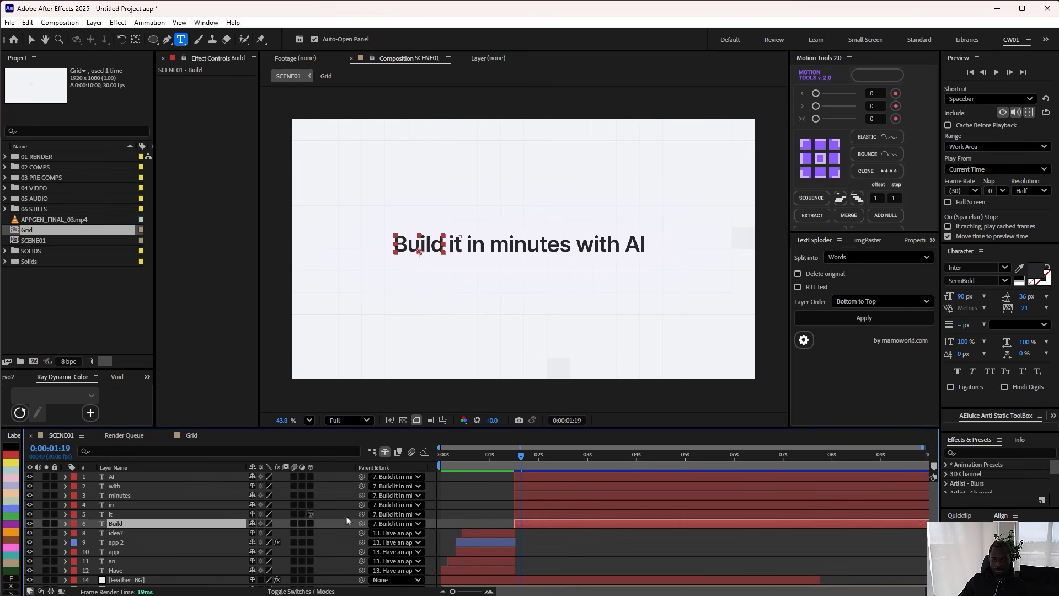
mouse_move(521, 455)
mouse_down()
mouse_move(496, 455)
mouse_move(535, 455)
mouse_move(470, 465)
mouse_move(537, 461)
mouse_up()
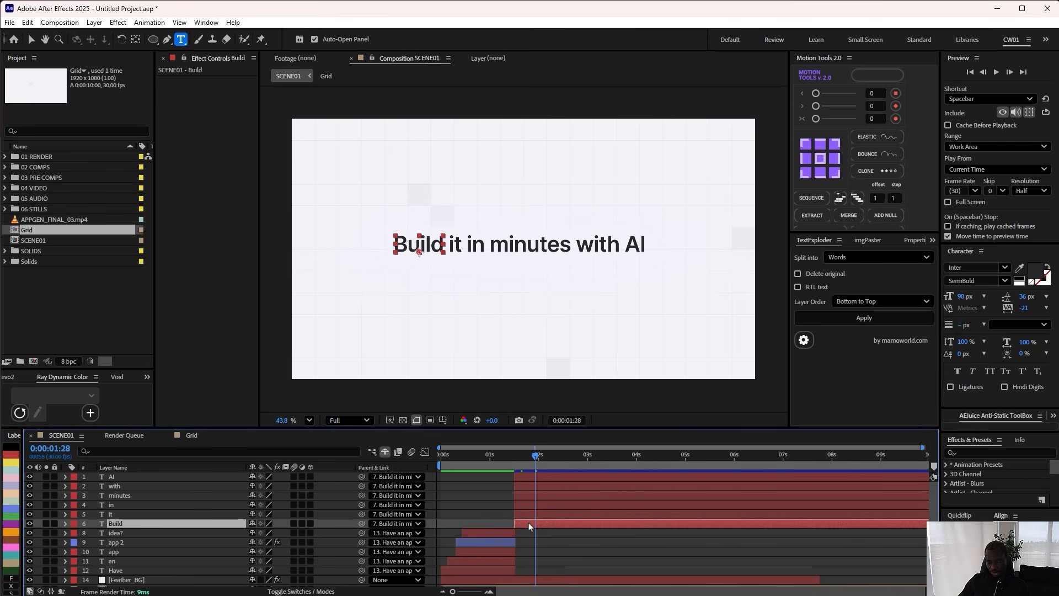
scroll(529, 526, up, 3)
drag(528, 537, 598, 547)
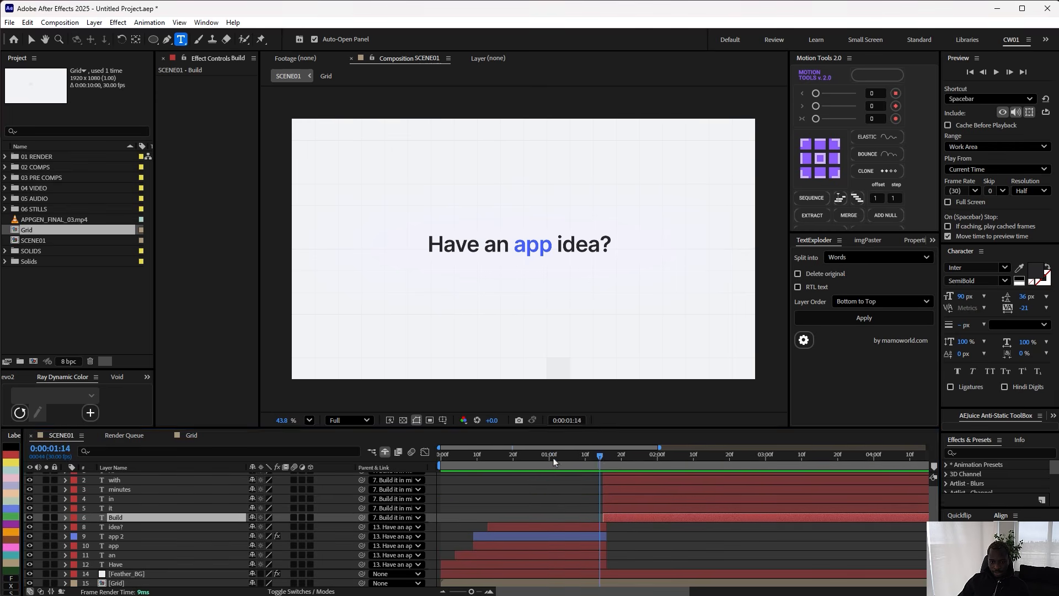
Step: Solo the "Have" layer and add a Y Position keyframe holding its current value at 0:00:01:05
click(549, 456)
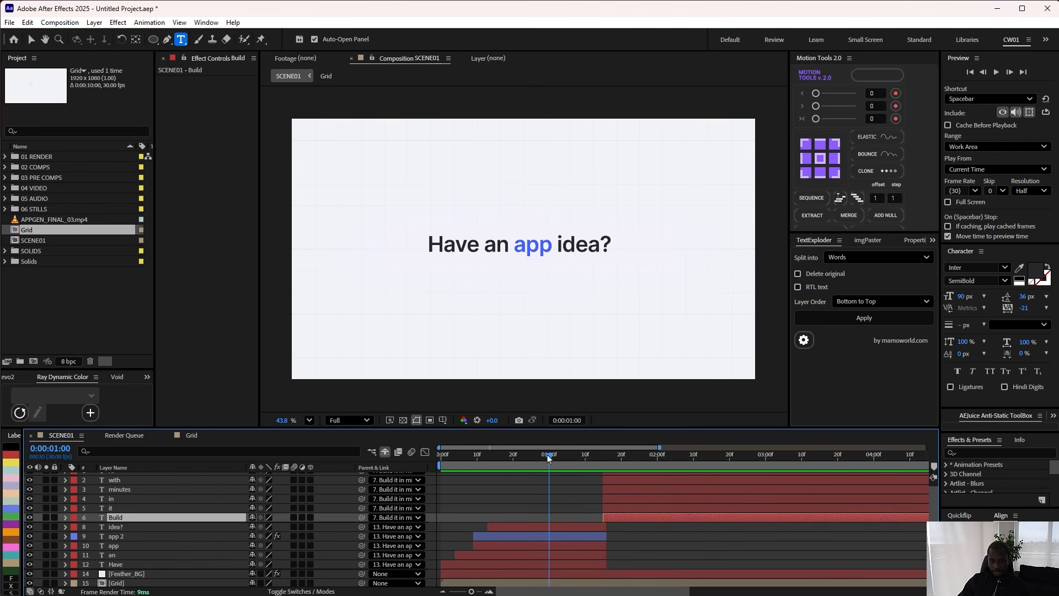
key(Page_Down)
key(Page_Down)
key(Page_Down)
key(Page_Down)
key(Page_Down)
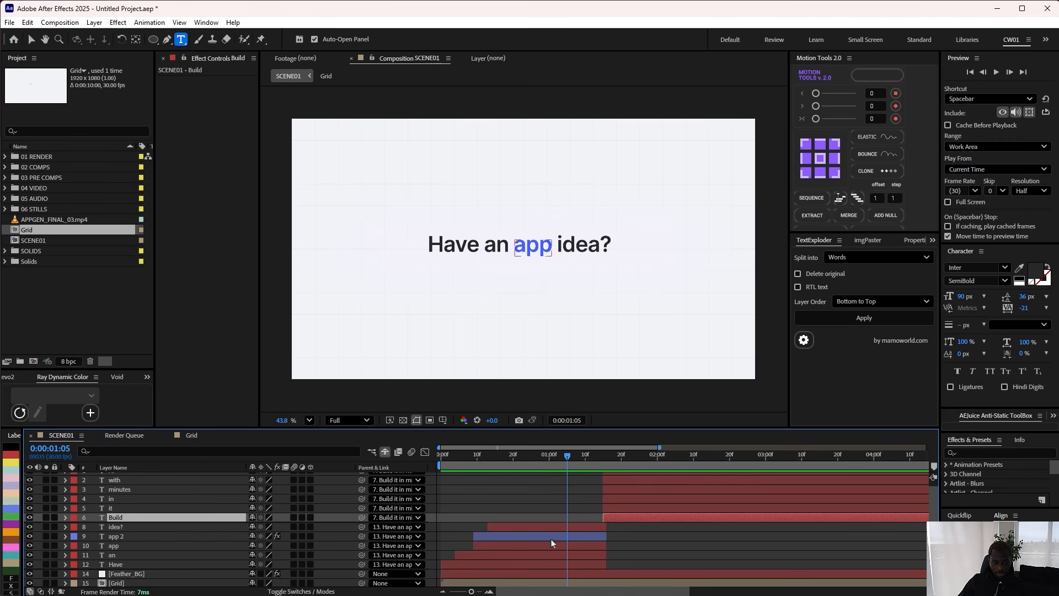
click(115, 564)
click(48, 563)
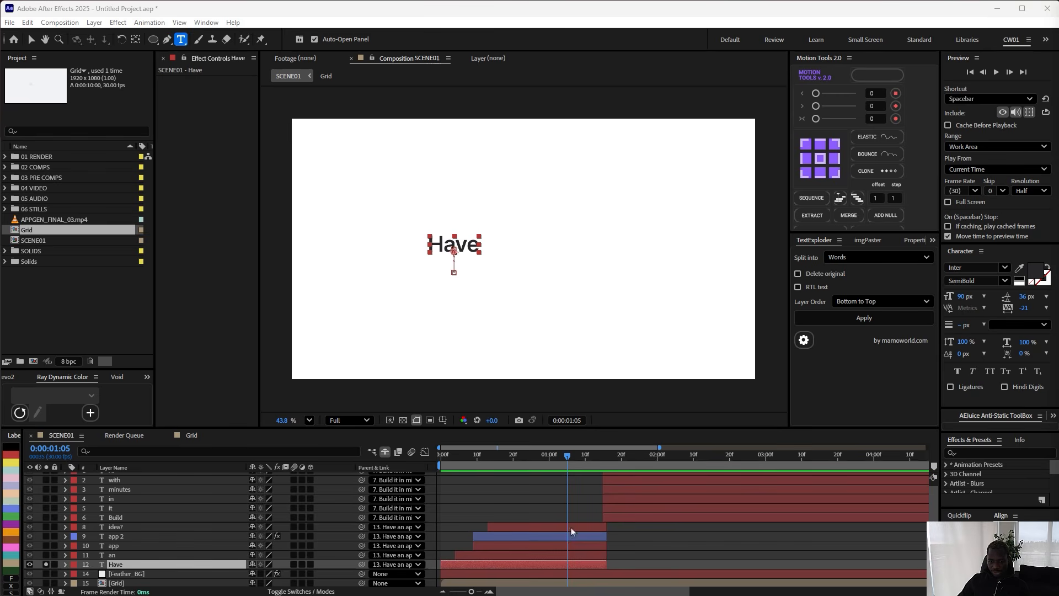
key(p)
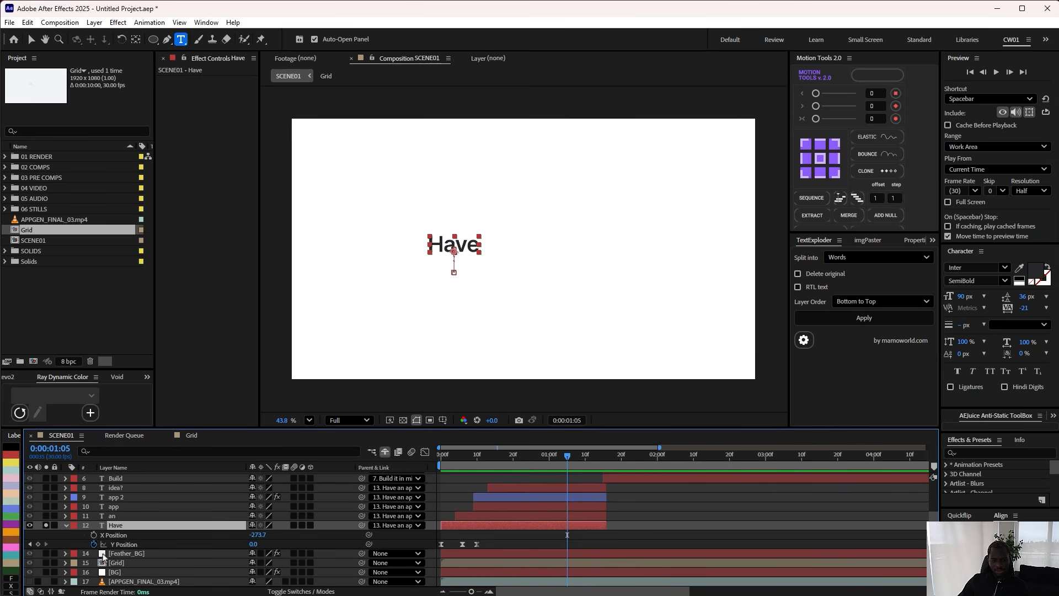
click(38, 544)
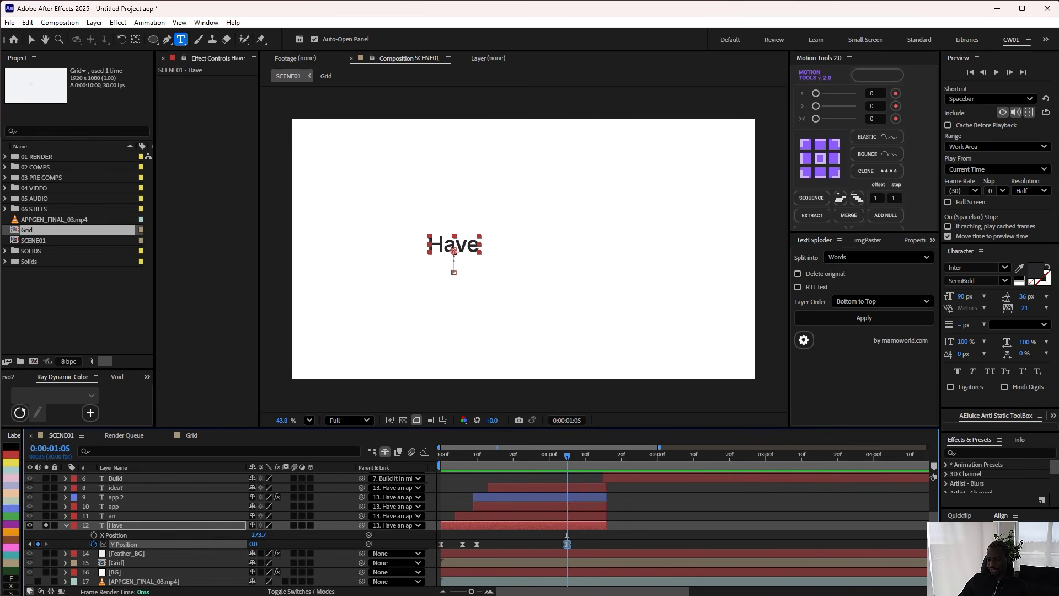
Step: Add two more Y Position keyframes to the "Have" layer at 0:00:01:11 and 0:00:01:15
key(Page_Down)
key(Page_Down)
key(Page_Down)
key(Page_Down)
key(Page_Down)
key(Page_Down)
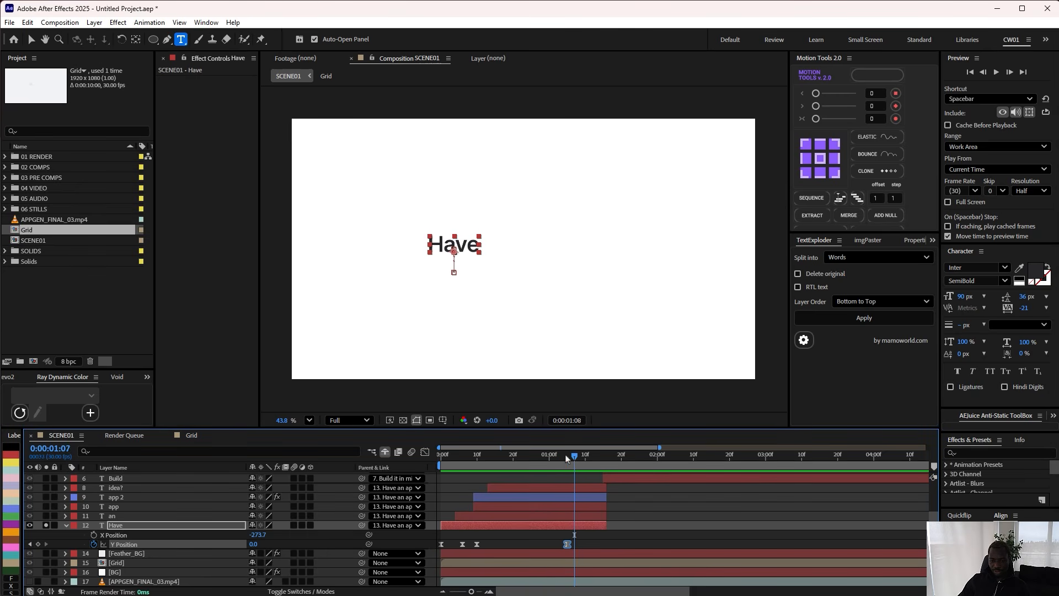
click(38, 543)
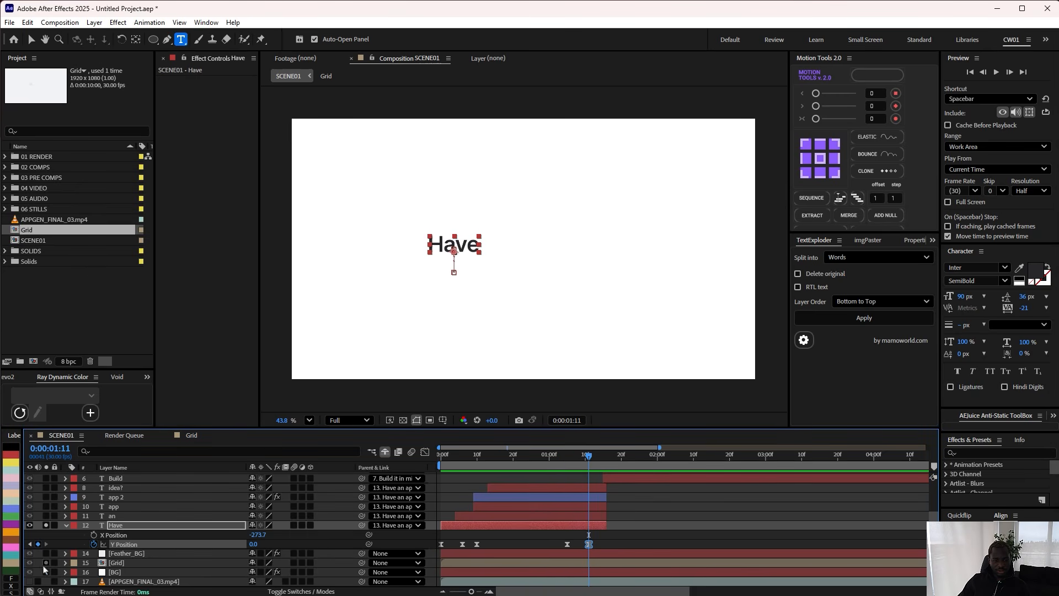
key(Page_Down)
key(Page_Down)
key(Page_Down)
key(Page_Down)
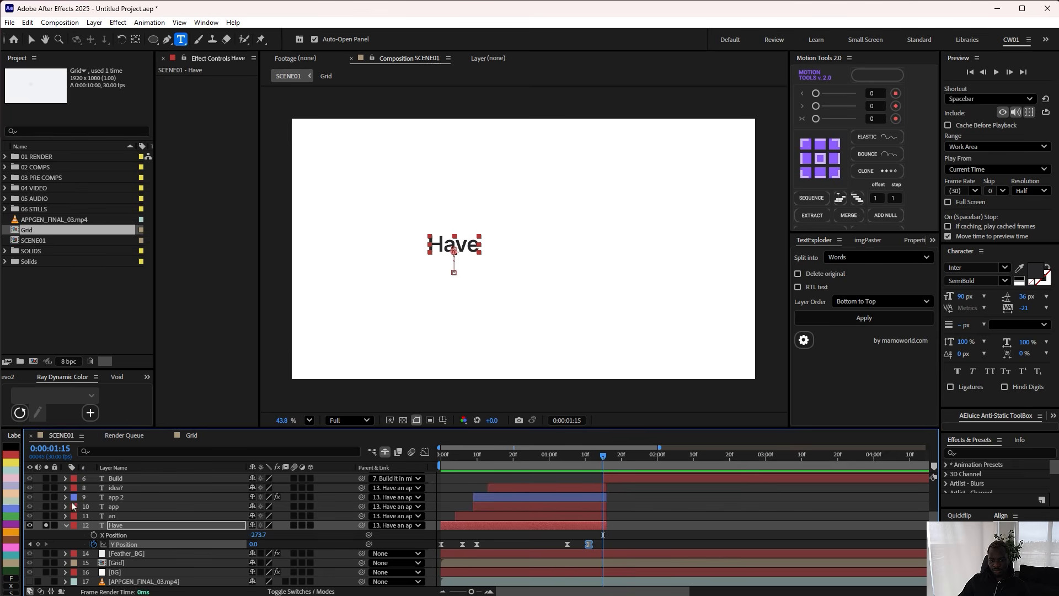
click(38, 544)
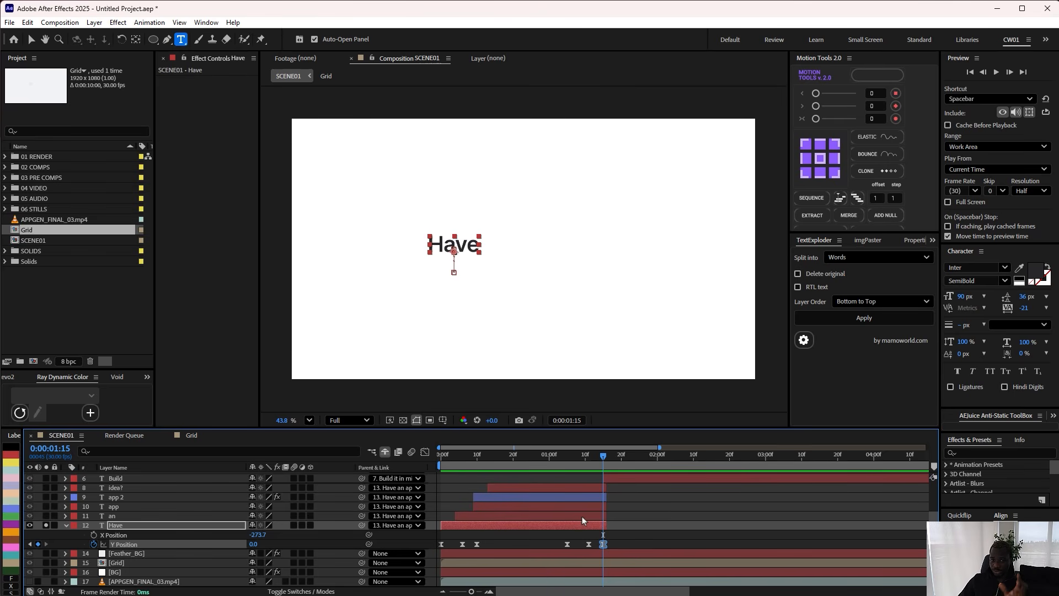
Step: Set the "Have" layer's Y Position to 15 at 0:00:01:11 and to -6 at 0:00:01:15
drag(620, 539, 522, 558)
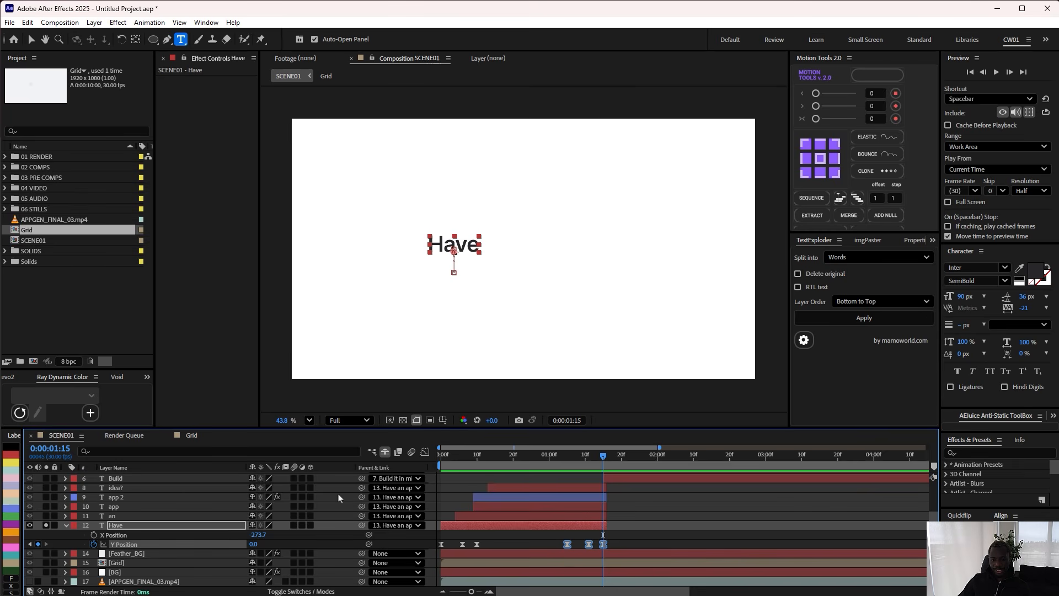
click(425, 452)
click(425, 452)
drag(558, 457, 570, 466)
click(582, 544)
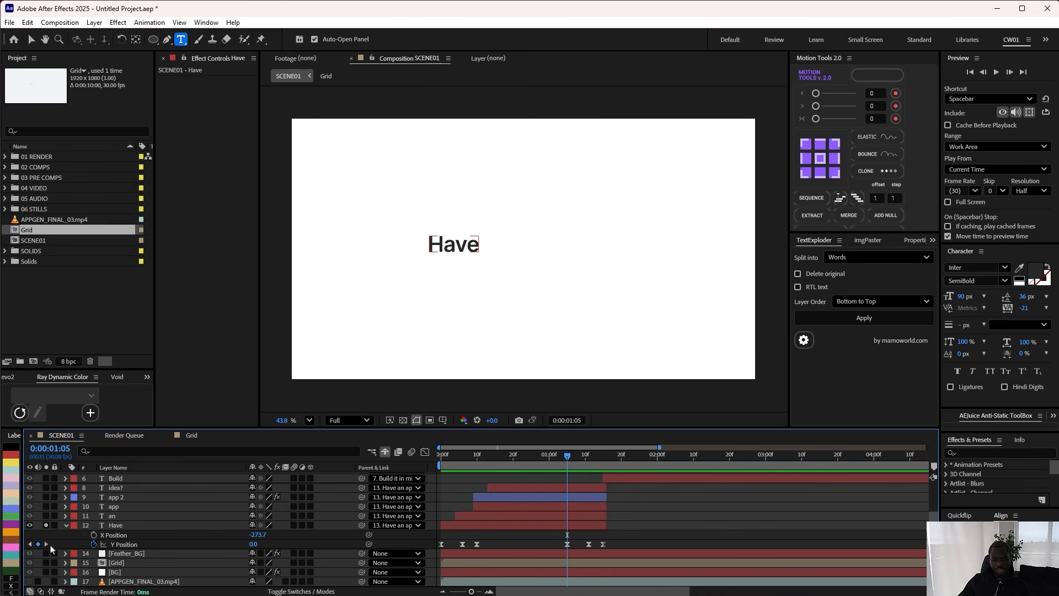
click(47, 545)
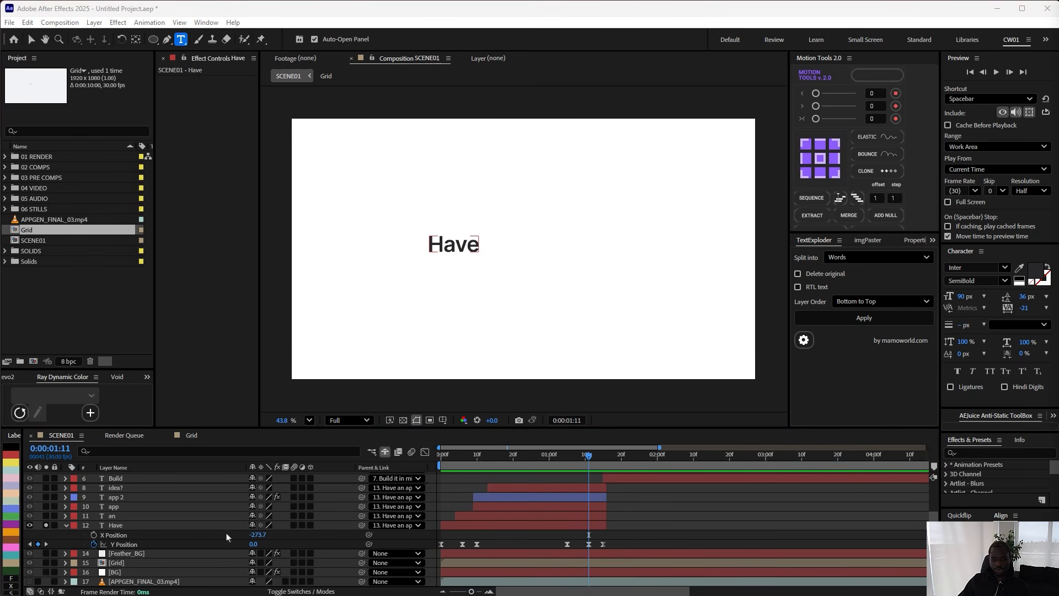
drag(251, 545, 253, 548)
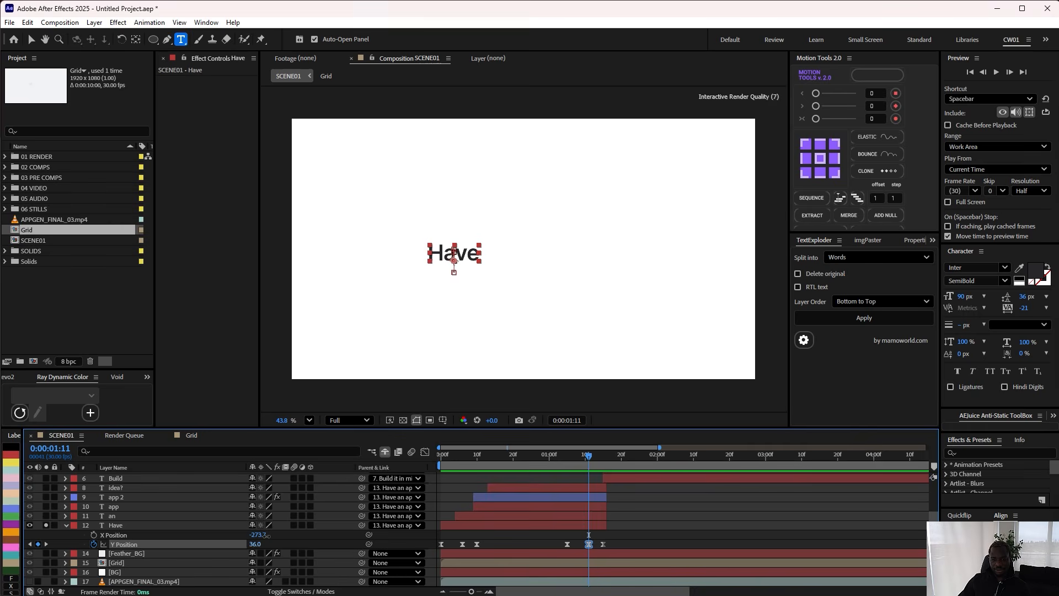
click(254, 545)
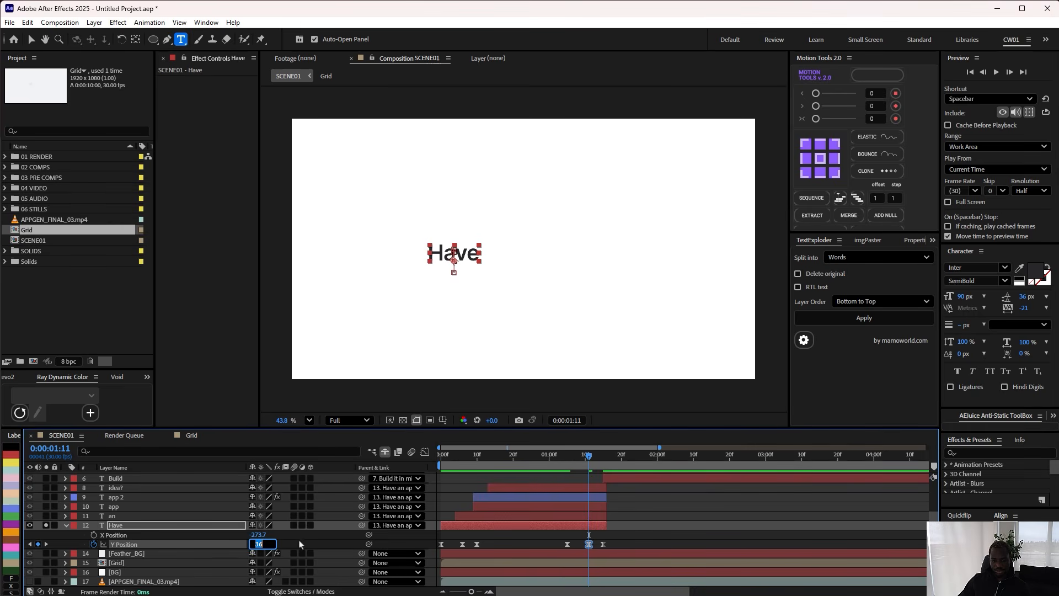
text(15)
key(Return)
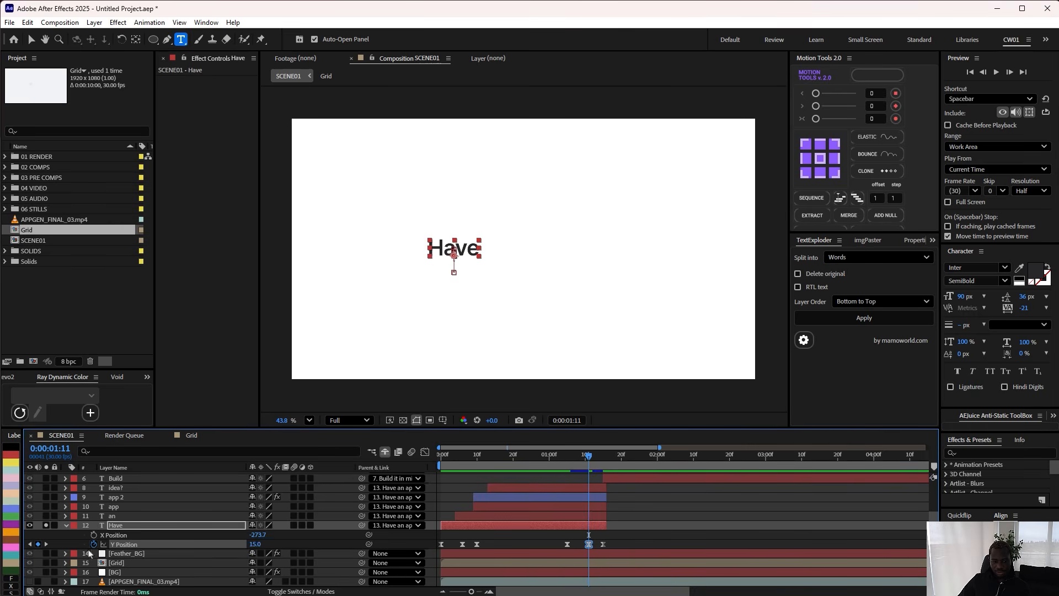
drag(590, 457, 605, 465)
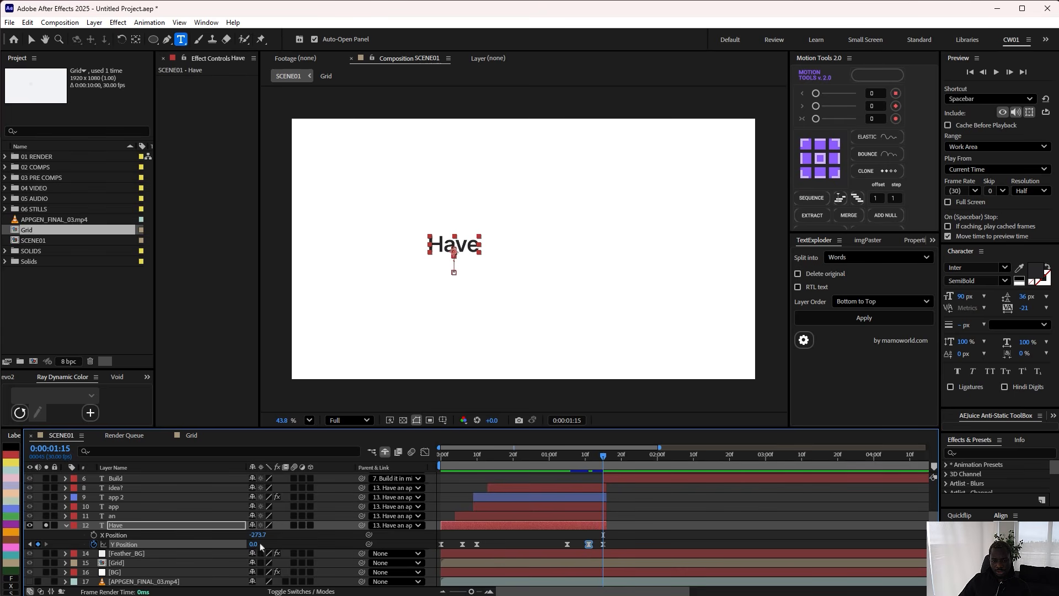
mouse_move(255, 546)
mouse_down()
mouse_move(283, 550)
mouse_move(268, 547)
mouse_up()
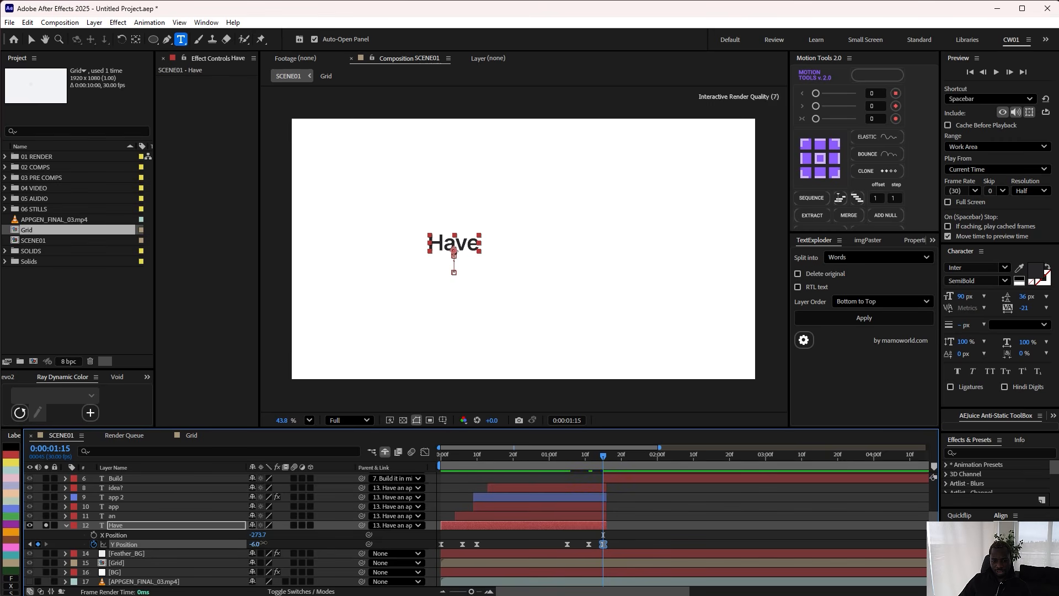
Step: Reshape the "Have" layer's Y Position curve with smooth easing through 0:00:01:05 and 0:00:01:11 and a steep drop into 0:00:01:15
click(544, 547)
drag(543, 547, 616, 539)
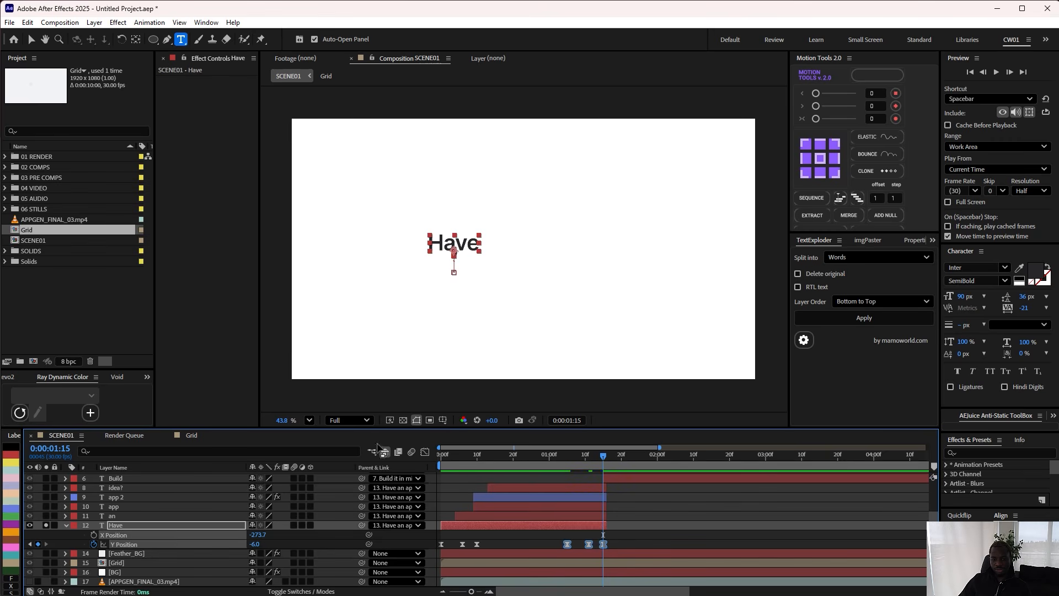
click(425, 452)
right_click(569, 529)
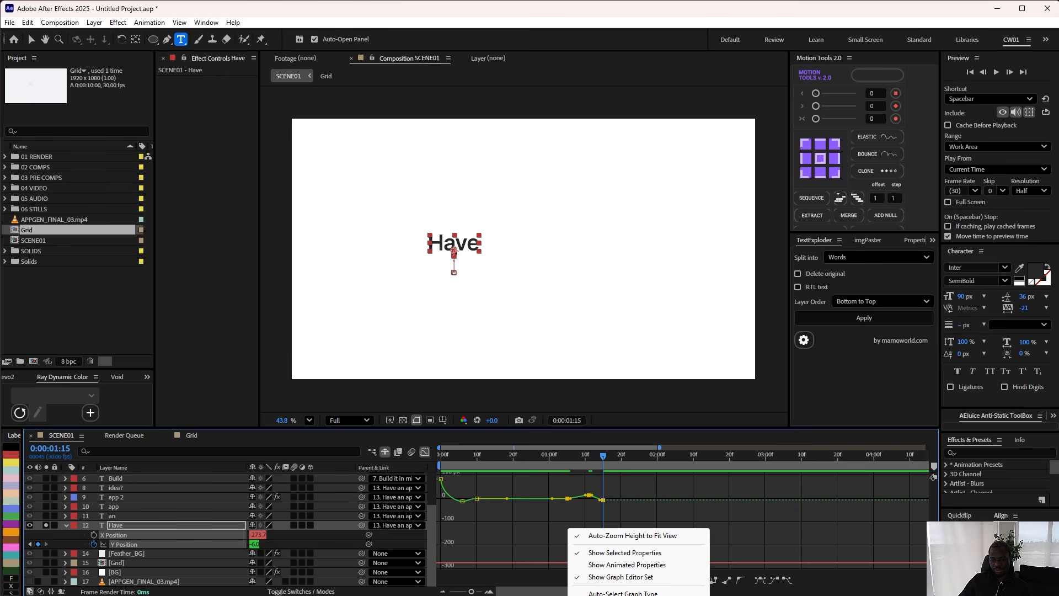
click(729, 530)
click(729, 531)
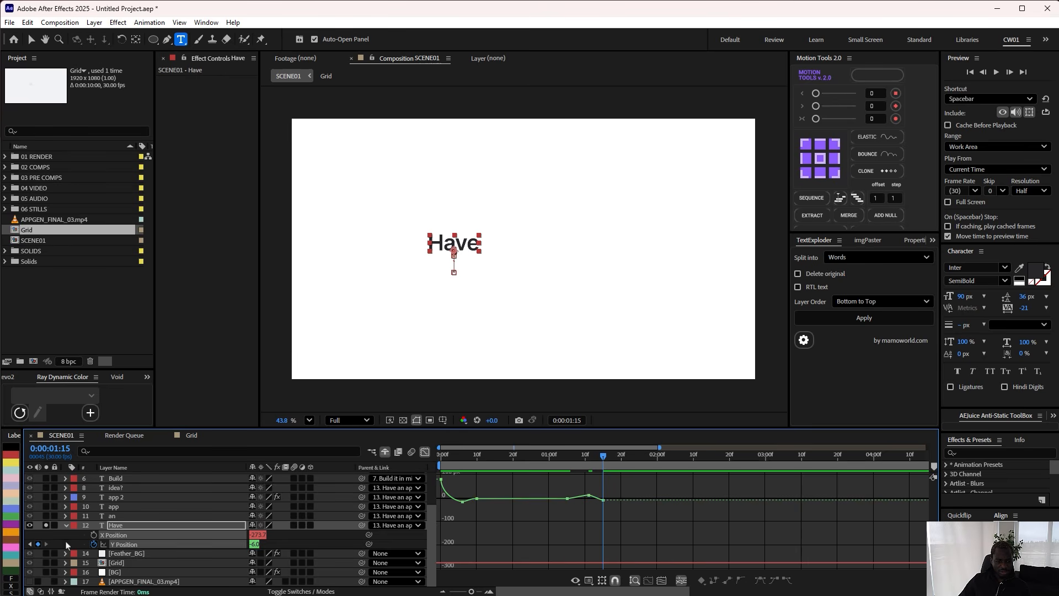
click(66, 543)
click(136, 544)
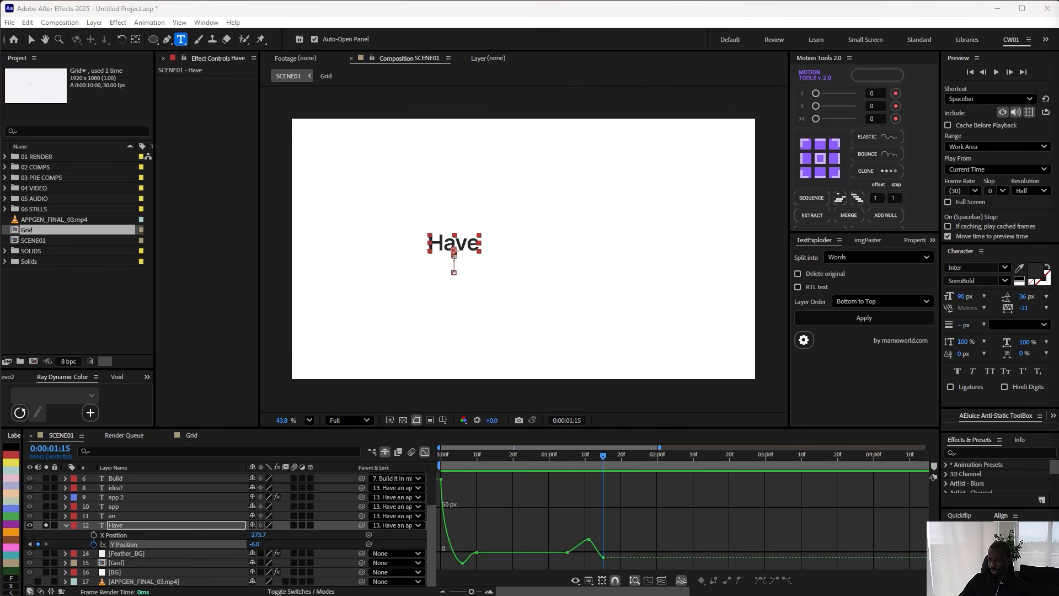
click(646, 582)
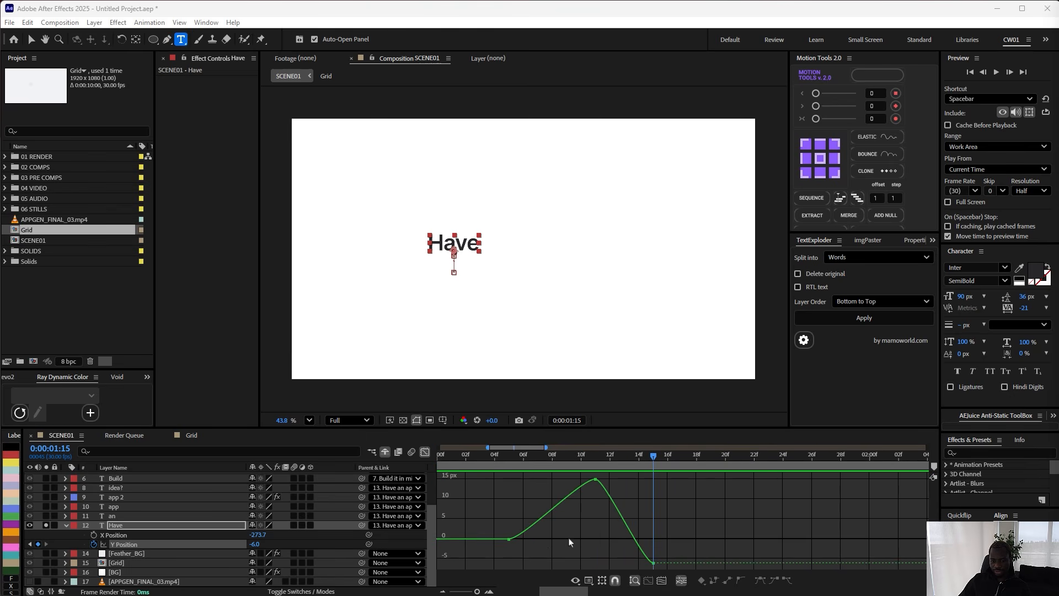
drag(459, 521, 539, 540)
drag(575, 474, 623, 479)
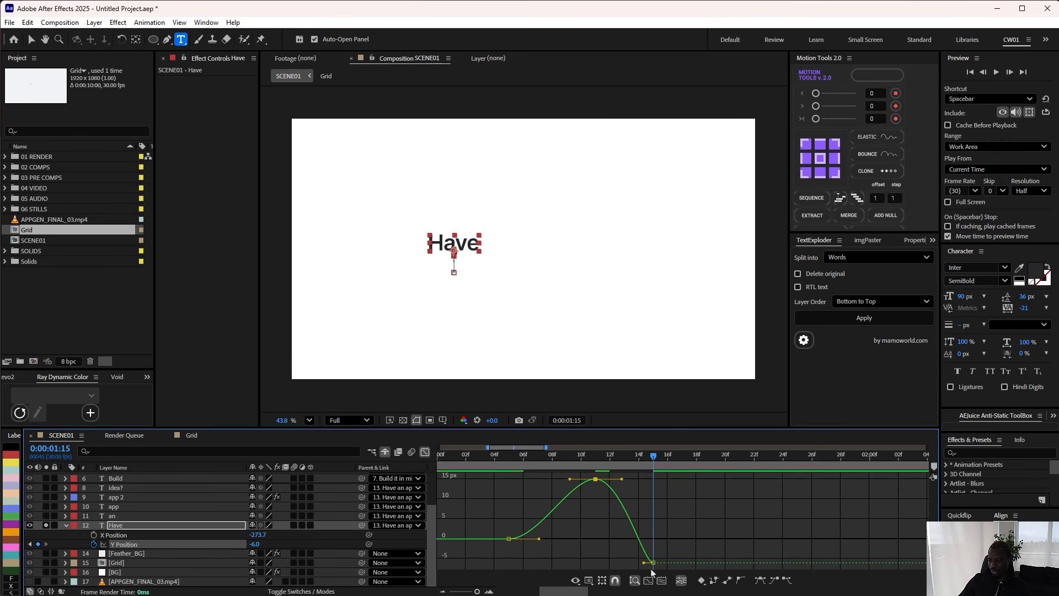
drag(644, 563, 664, 513)
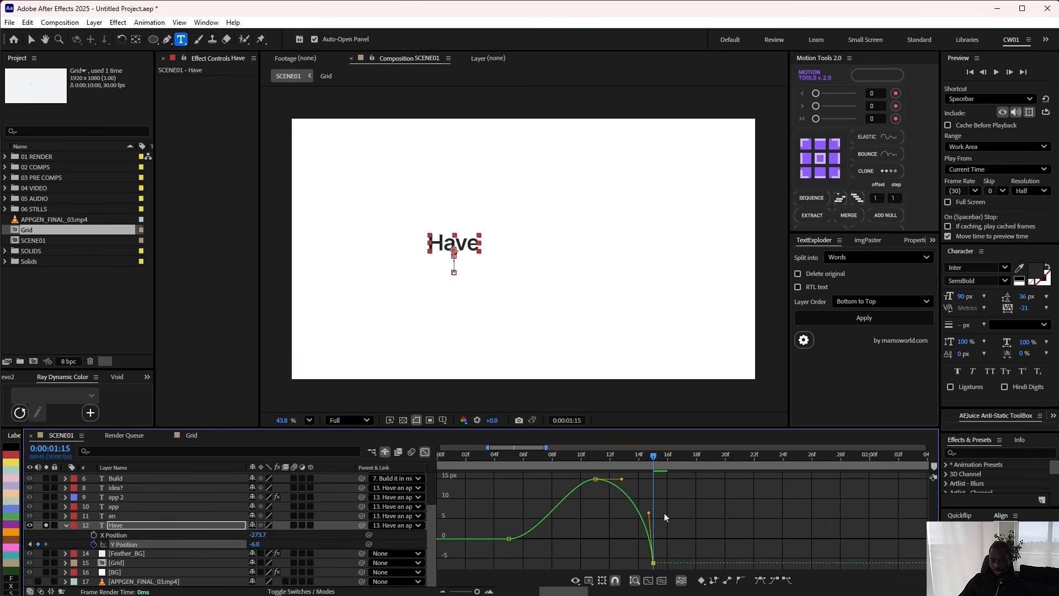
Step: Preview the "Have" layer's exit motion from 0:00:01:05 and return the timeline to layer bars at 0:00:01:15
drag(653, 456, 492, 462)
key(space)
click(506, 461)
key(space)
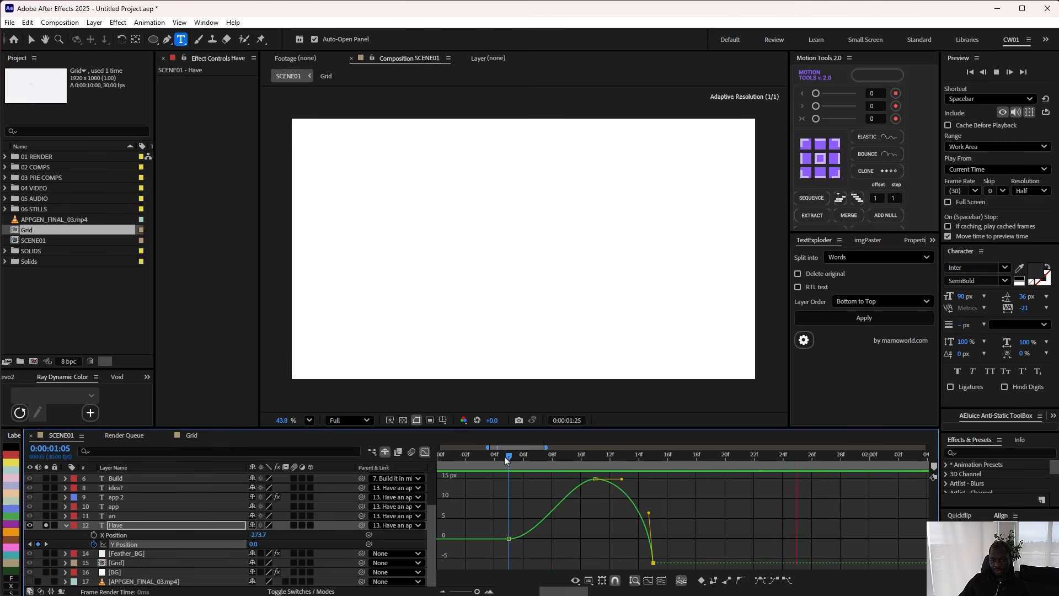
click(627, 468)
drag(627, 467, 653, 467)
click(425, 452)
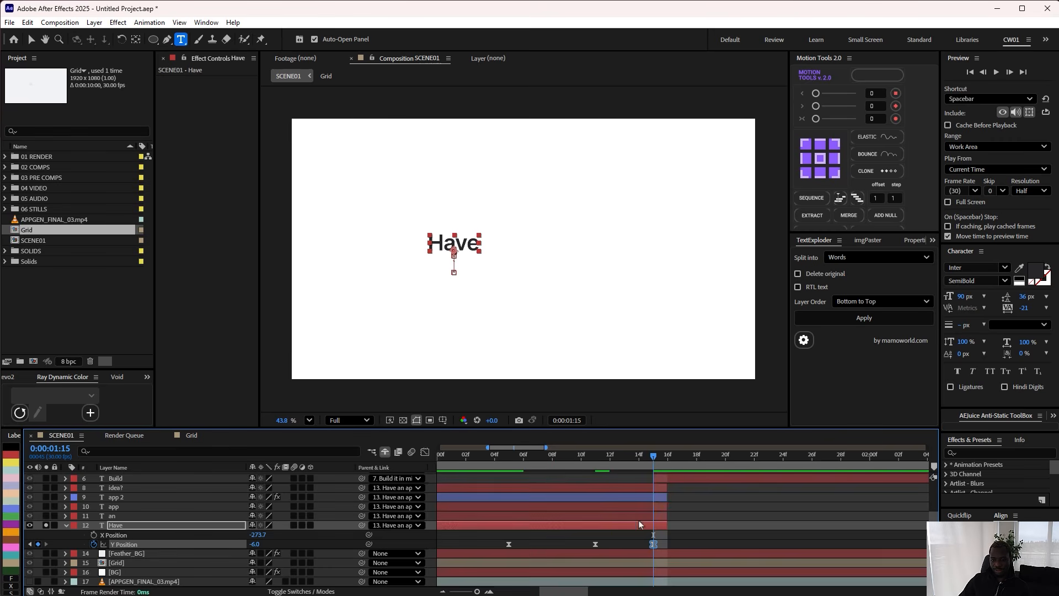
mouse_move(666, 525)
mouse_down()
mouse_move(653, 525)
mouse_move(674, 522)
mouse_up()
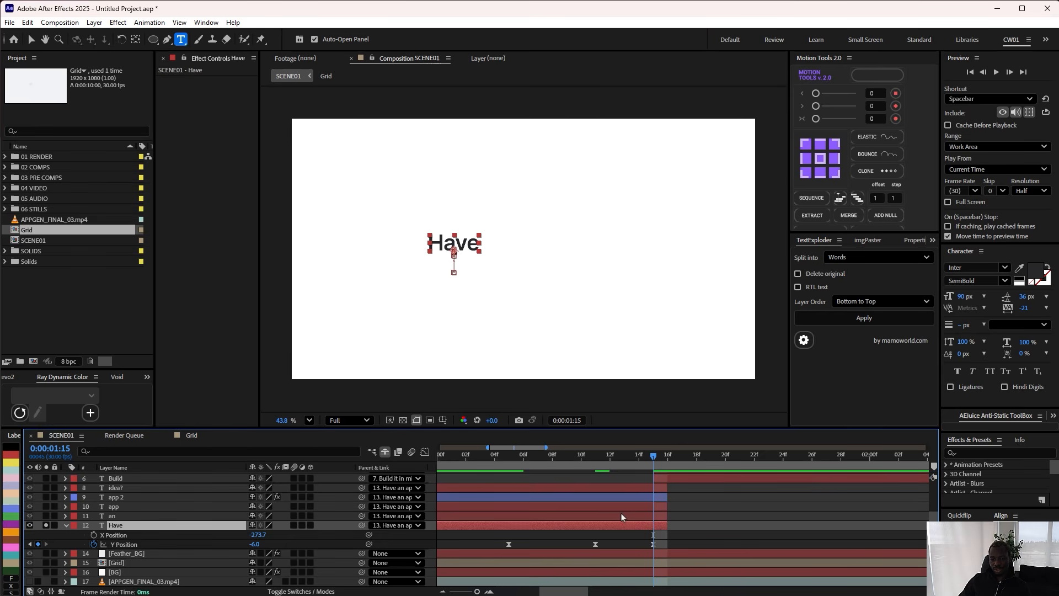
alt+scroll(592, 501, down, 2)
click(583, 466)
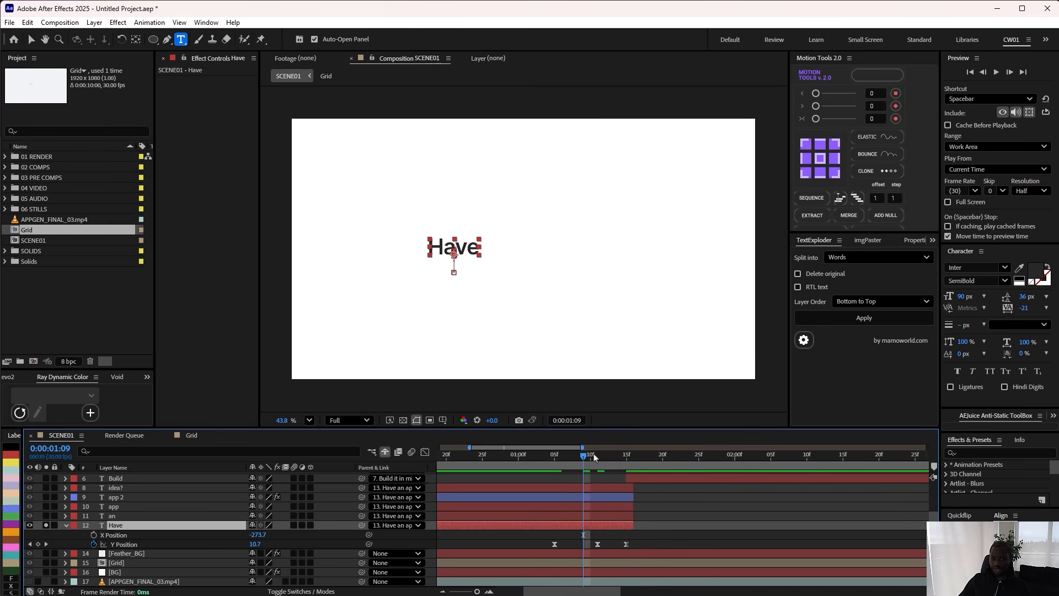
click(613, 490)
click(591, 524)
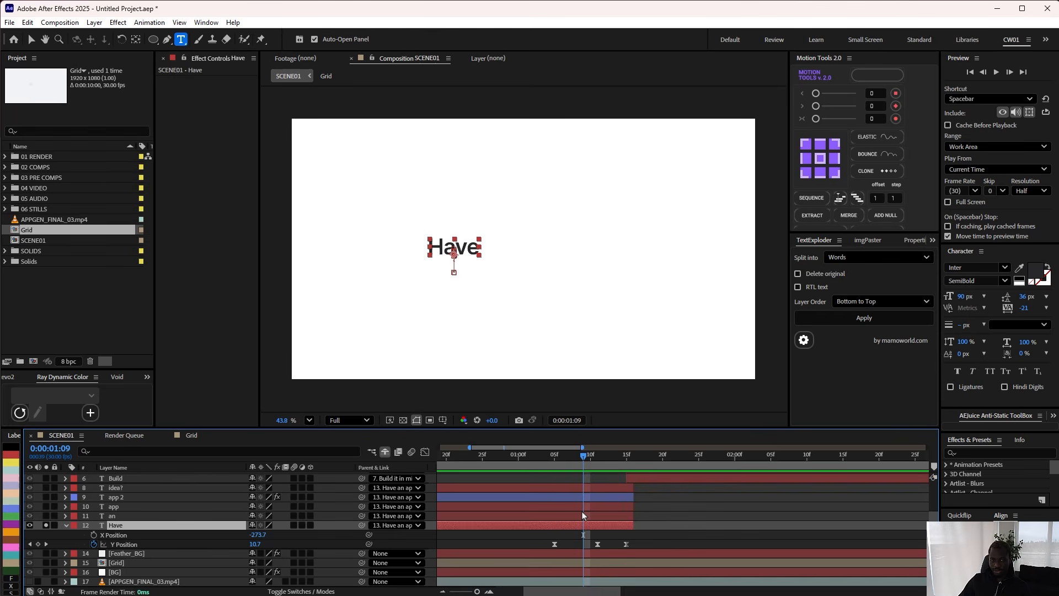
Step: Extend the "an" layer to just past 0:00:01:28 and give it Y Position keyframes at 0:00:01:18, 0:00:01:22 and 0:00:01:28
drag(633, 515, 756, 517)
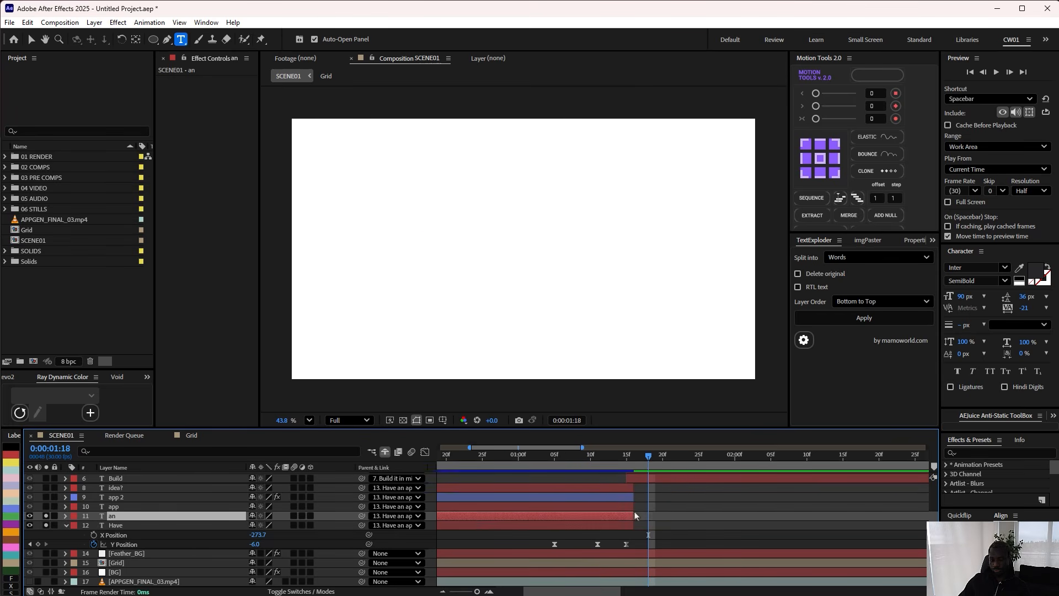
key(p)
click(38, 534)
key(shift+Page_Down)
click(38, 534)
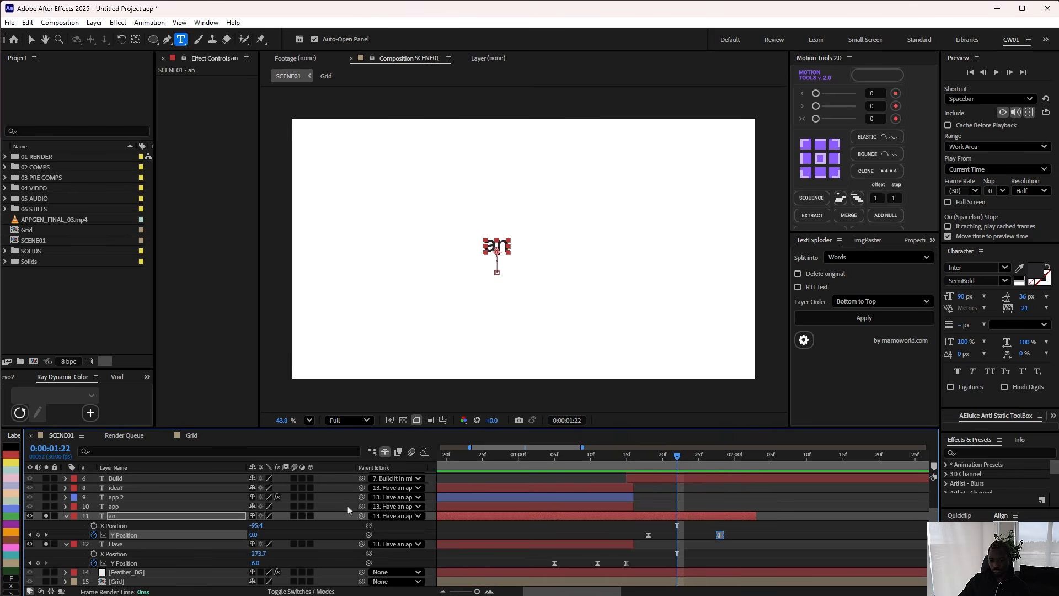
key(ctrl+v)
key(k)
drag(755, 516, 727, 516)
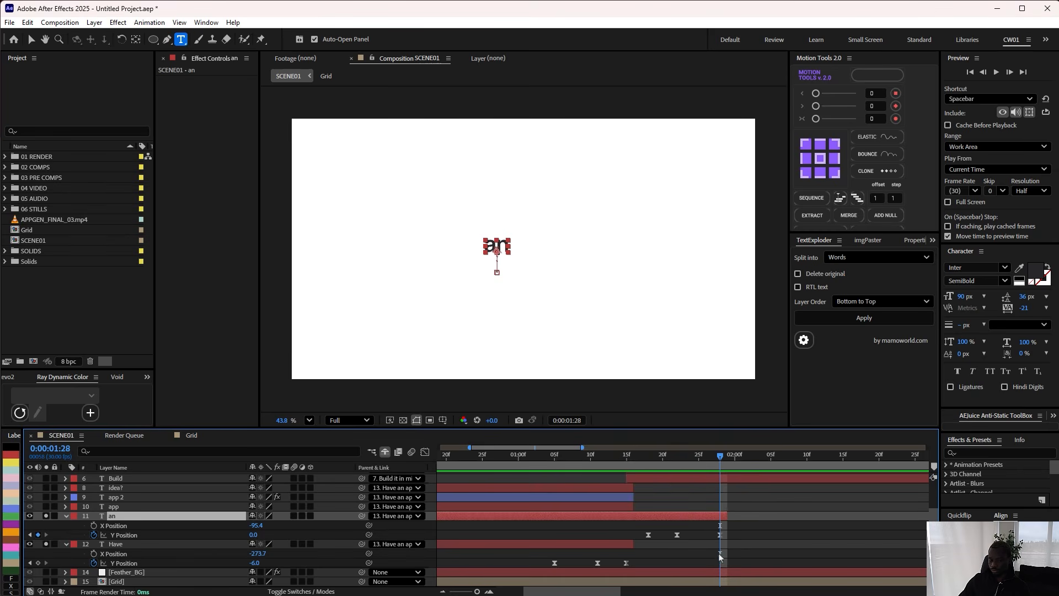
Step: Replace the "an" layer's new Y Position keyframes with X Position keyframes at 0:00:01:18, 0:00:01:22 and 0:00:01:28
key(j)
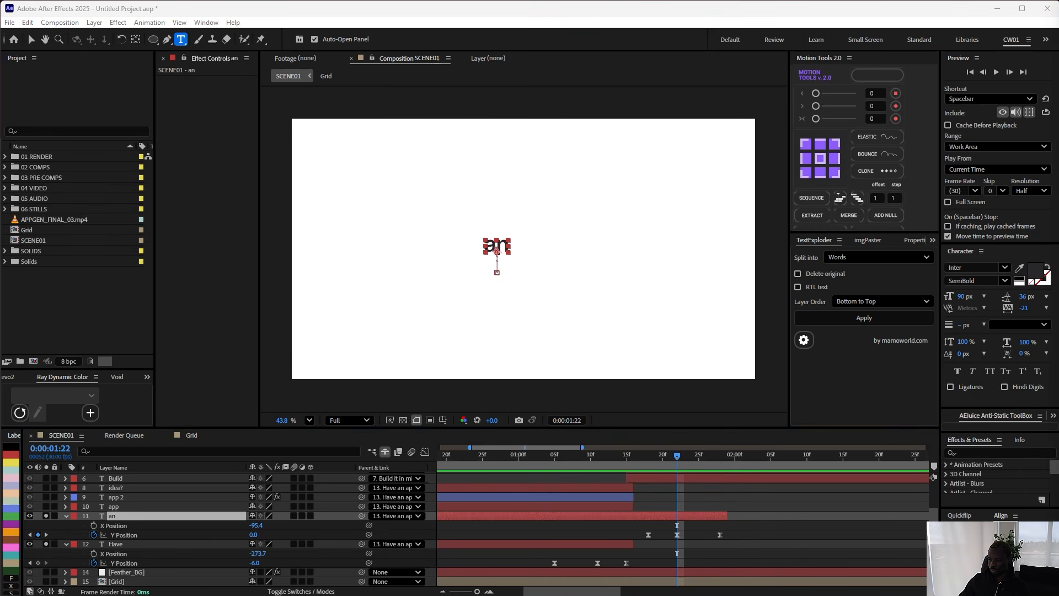
click(94, 525)
key(j)
key(ctrl+v)
key(k)
key(k)
key(ctrl+v)
drag(732, 531, 641, 522)
key(Delete)
Step: Apply Easy Ease to the "an" layer's X Position keyframes
right_click(649, 525)
click(684, 595)
click(567, 254)
click(603, 359)
right_click(678, 526)
mouse_move(728, 595)
click(849, 561)
Step: Animate the "an" layer sideways across its X Position keyframes, reaching -37.4 at 0:00:01:28
drag(661, 457, 649, 458)
click(601, 535)
key(k)
drag(257, 527, 287, 527)
key(k)
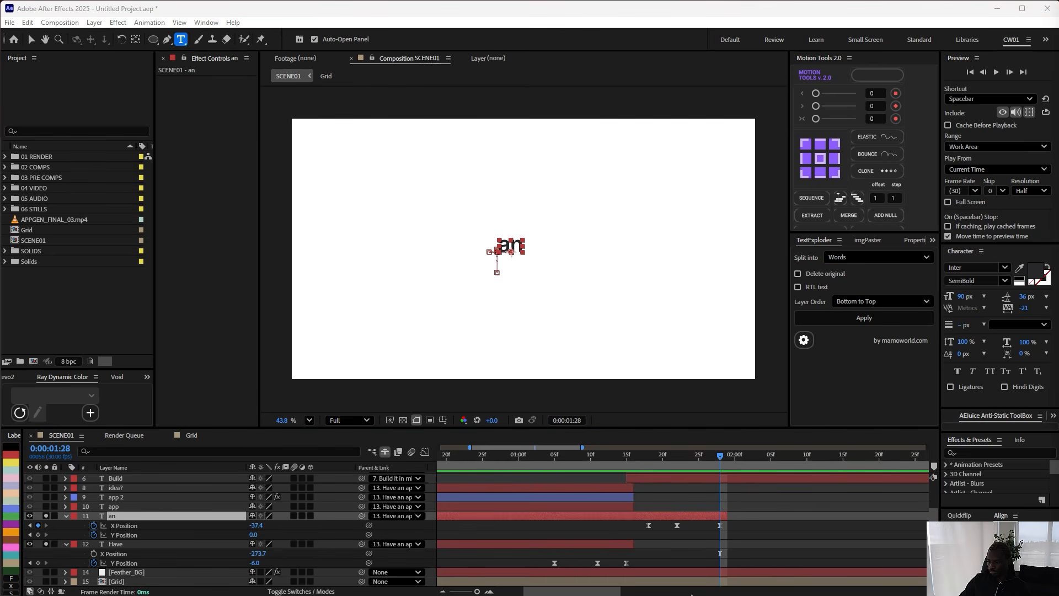
Step: Extend the "app 2" layer to just past 0:00:01:28, trim "app" to end at about 0:00:01:05, and reveal the keyframes of "app"
drag(633, 497, 726, 497)
scroll(612, 534, down, 3)
click(128, 506)
drag(544, 506, 520, 506)
key(u)
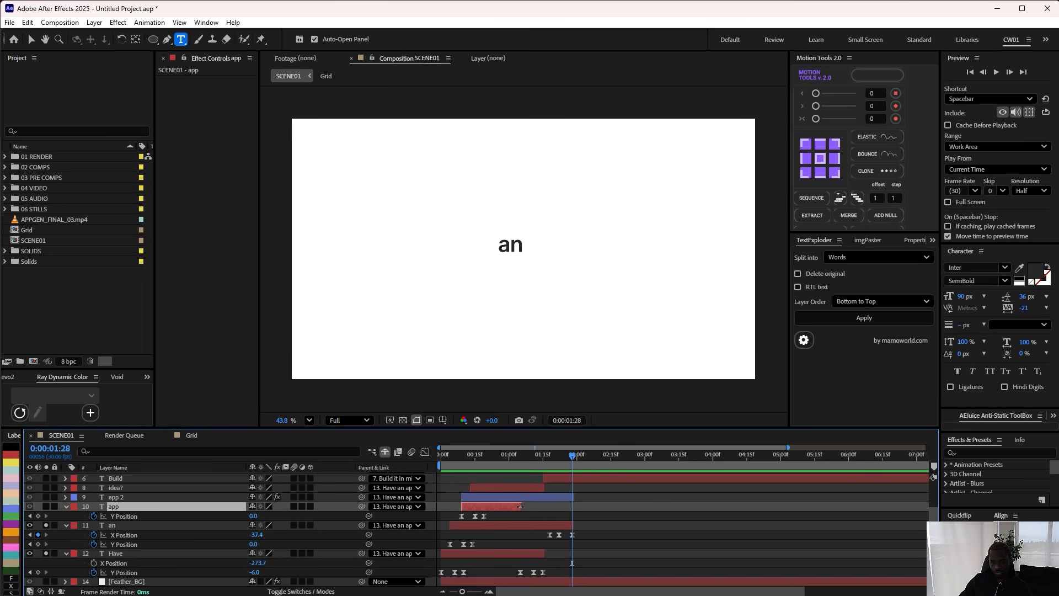
key(j)
key(j)
key(j)
scroll(558, 498, up, 2)
key(k)
key(p)
click(93, 516)
key(k)
click(38, 517)
key(k)
click(535, 265)
key(k)
key(ctrl+z)
key(ctrl+z)
key(ctrl+z)
key(ctrl+z)
key(ctrl+z)
Step: Add X Position keyframes to the "app 2" layer at 0:00:01:18, 0:00:01:22 and 0:00:01:28
key(j)
click(189, 497)
key(p)
click(94, 507)
click(46, 563)
click(39, 507)
click(47, 563)
click(38, 507)
Step: Apply Easy Ease to the "app 2" layer's X Position keyframes
drag(535, 502, 592, 510)
right_click(586, 507)
click(635, 595)
click(601, 360)
right_click(586, 505)
mouse_move(640, 595)
click(786, 538)
Step: Animate the "app 2" layer sideways across its X Position keyframes, reaching 108.7 at 0:00:01:28
click(30, 507)
click(47, 497)
drag(254, 506, 229, 506)
key(k)
drag(253, 507, 275, 498)
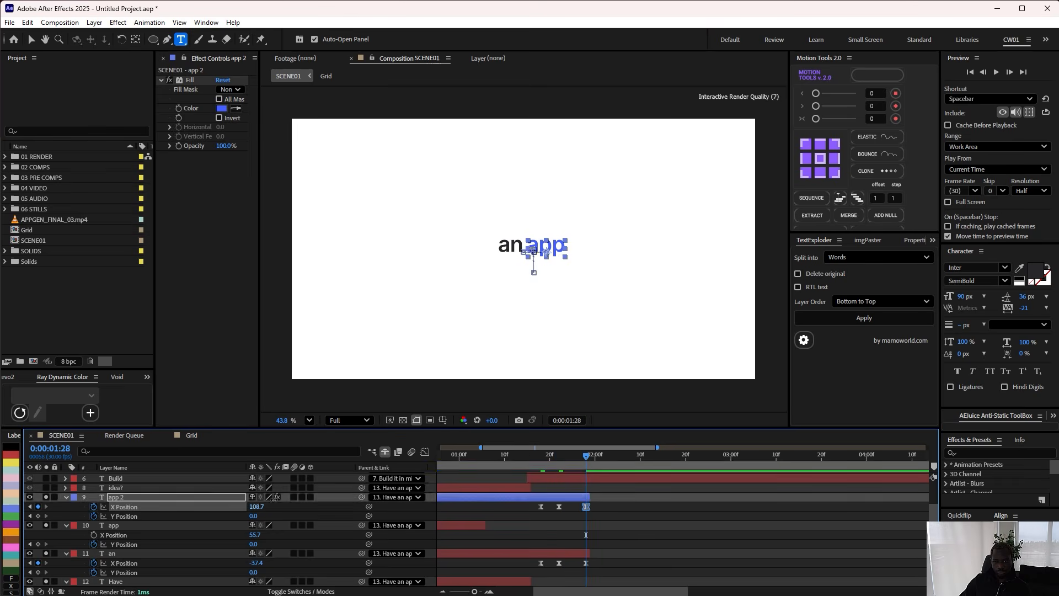
Step: Extend the "idea?" layer to end at 0:00:01:28 and add X Position keyframes at 0:00:01:18, 0:00:01:22 and 0:00:01:28
scroll(276, 498, up, 3)
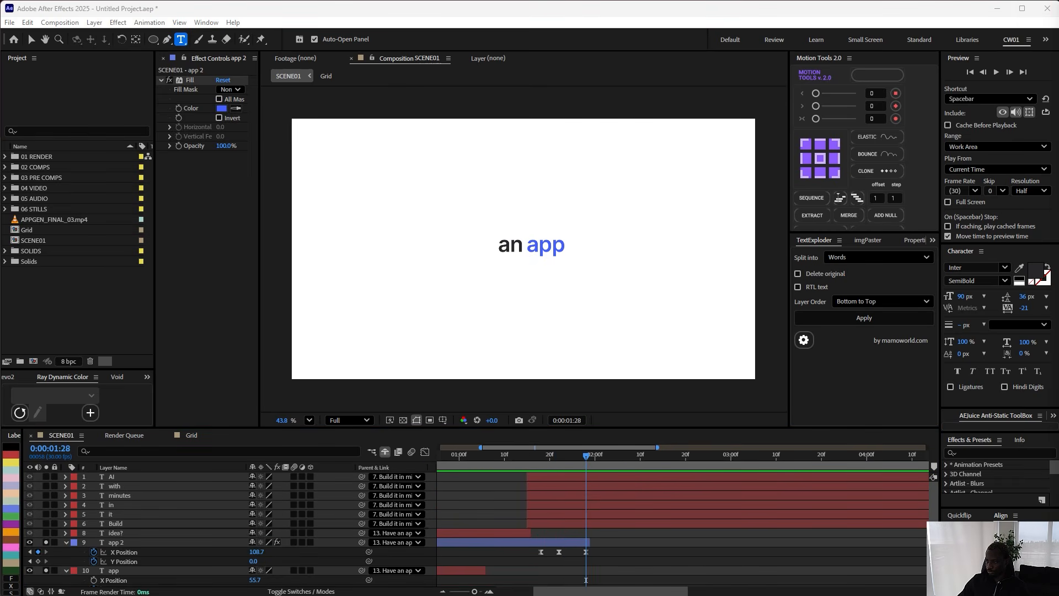
click(178, 533)
key(alt+])
key(p)
click(94, 543)
drag(586, 543, 558, 543)
click(38, 543)
click(38, 543)
Step: Animate the "idea?" layer sideways to an X Position of 315.7 at its last keyframe and Easy Ease its X Position keyframes
key(k)
key(k)
drag(257, 543, 281, 544)
key(k)
drag(600, 567, 535, 584)
drag(598, 538, 534, 549)
key(F9)
scroll(570, 549, down, 3)
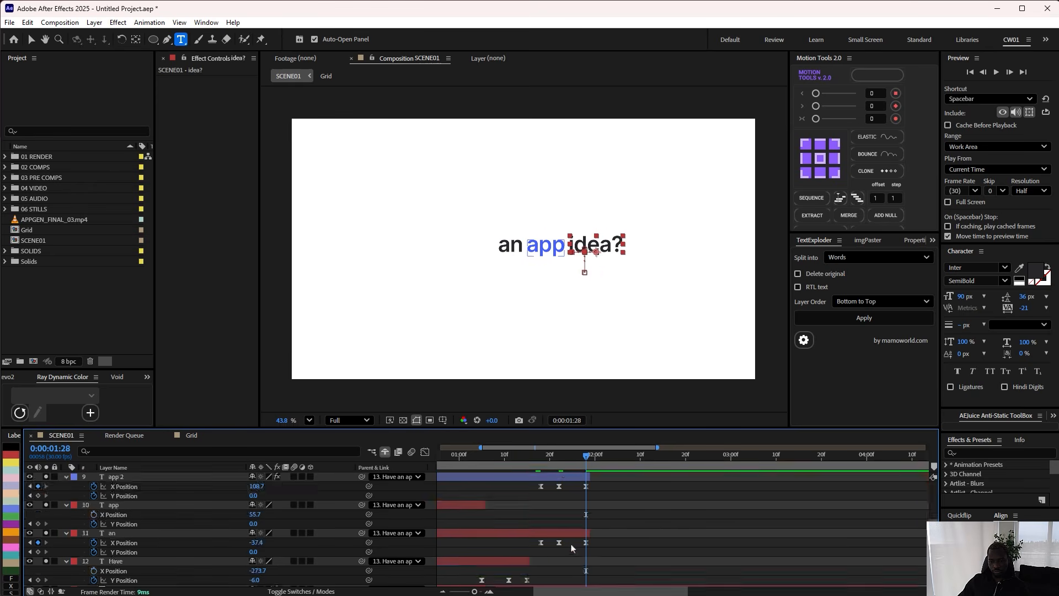
scroll(570, 548, up, 3)
Step: Collapse the "Have an app idea?" word layers and preview the animation from the start
drag(586, 456, 572, 456)
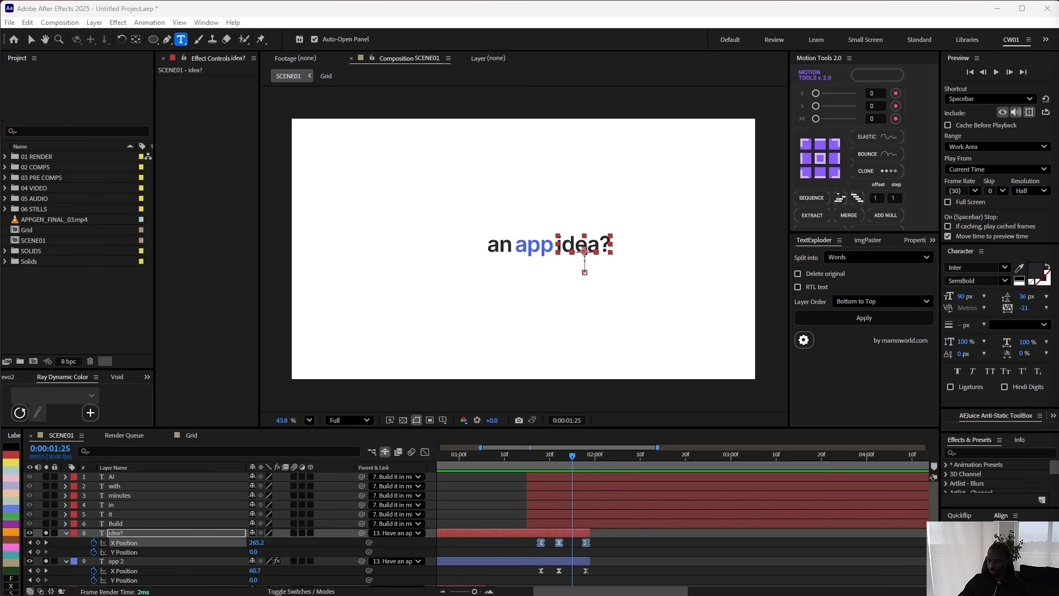
scroll(607, 530, down, 3)
shift+click(527, 520)
key(u)
click(638, 527)
key(Home)
key(space)
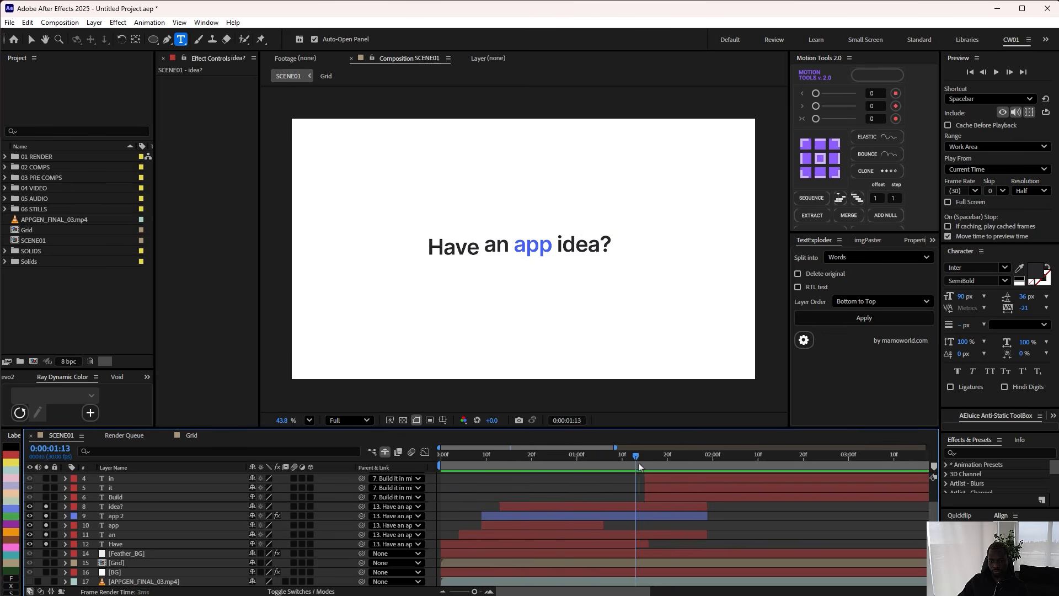
Step: Delay the "idea?" layer's X Position keyframes to 0:00:01:20, 0:00:01:24 and 0:00:02:00, and extend the layer to about 0:00:02:00
scroll(675, 534, up, 3)
click(675, 535)
shift+click(662, 561)
ctrl+click(643, 552)
key(u)
drag(719, 504, 740, 487)
scroll(705, 488, up, 2)
scroll(710, 489, down, 3)
drag(609, 456, 523, 469)
key(alt+bracketright)
Step: Review the "idea?", "app 2" and "app" layers and their keyframes between 0:00:00:24 and 0:00:00:29, and switch to the Selection tool
scroll(629, 518, up, 3)
click(623, 522)
scroll(626, 513, down, 1)
scroll(523, 479, down, 2)
scroll(523, 478, up, 2)
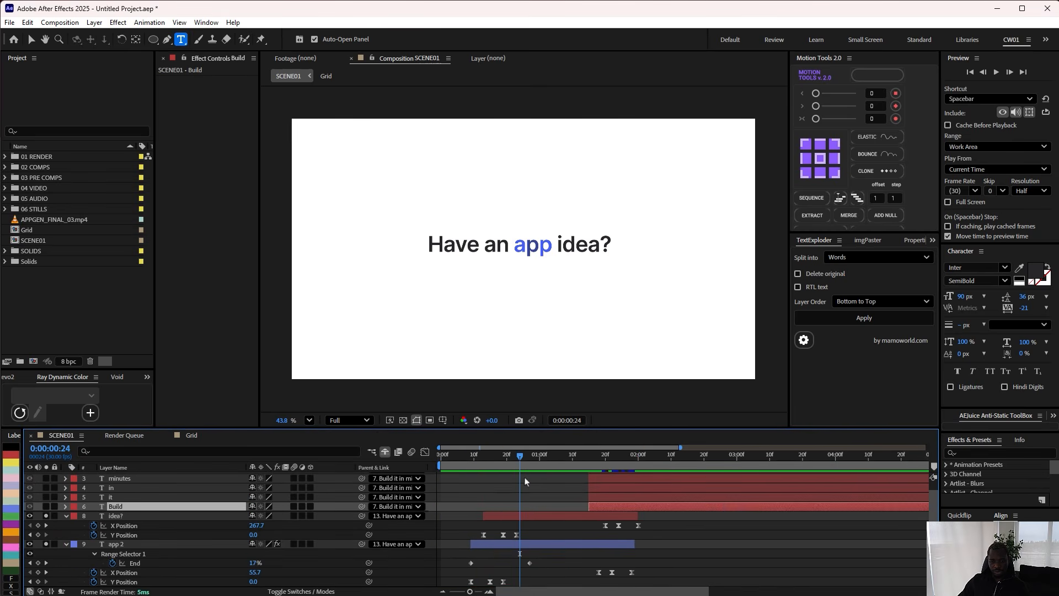
click(514, 518)
scroll(521, 527, down, 3)
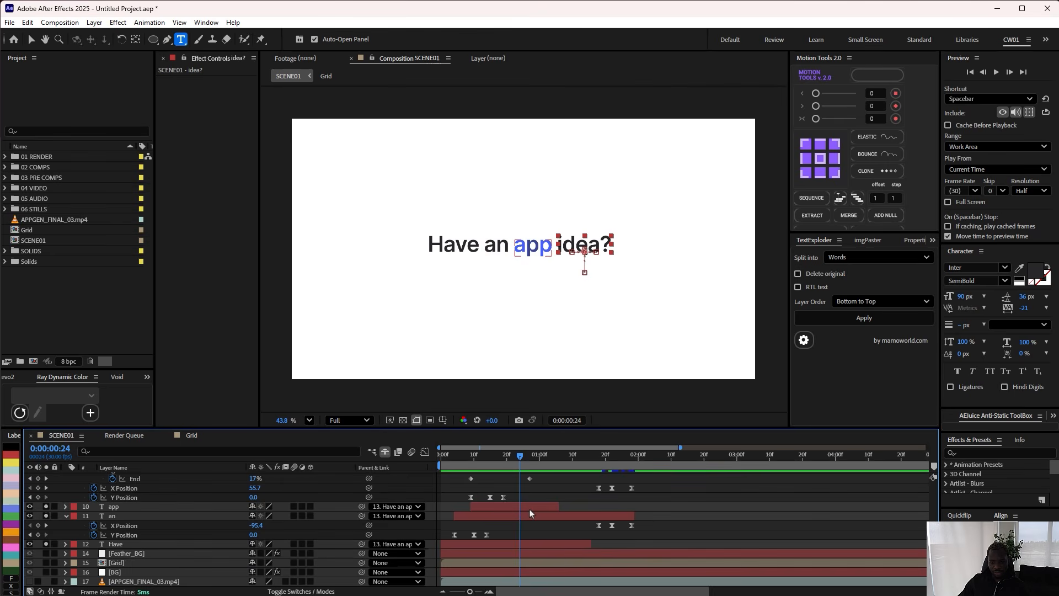
scroll(532, 512, up, 1)
scroll(521, 514, up, 1)
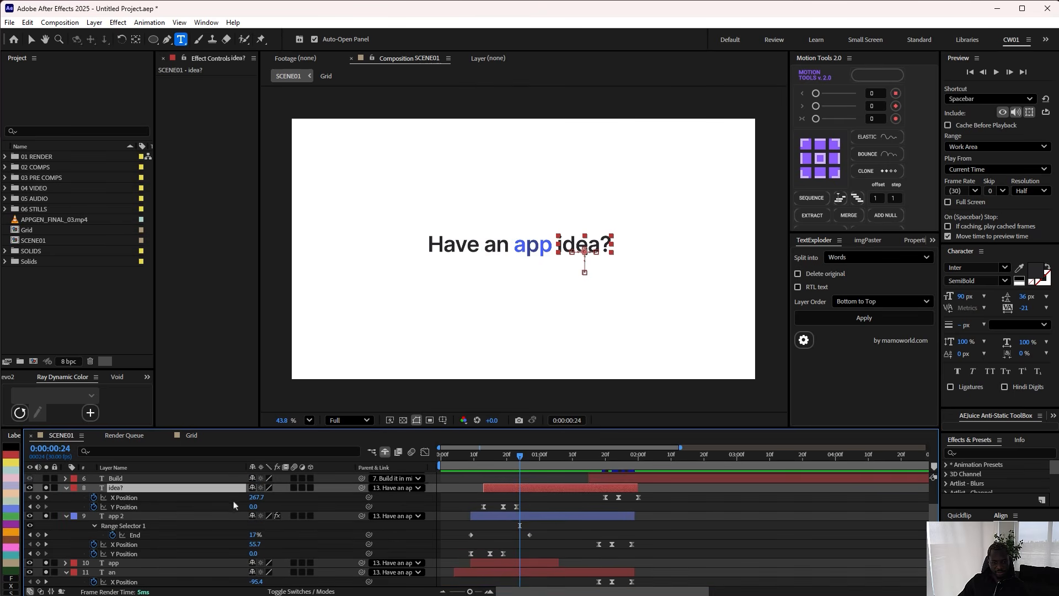
mouse_move(528, 465)
mouse_down()
mouse_move(577, 465)
mouse_move(537, 465)
mouse_up()
scroll(525, 508, down, 1)
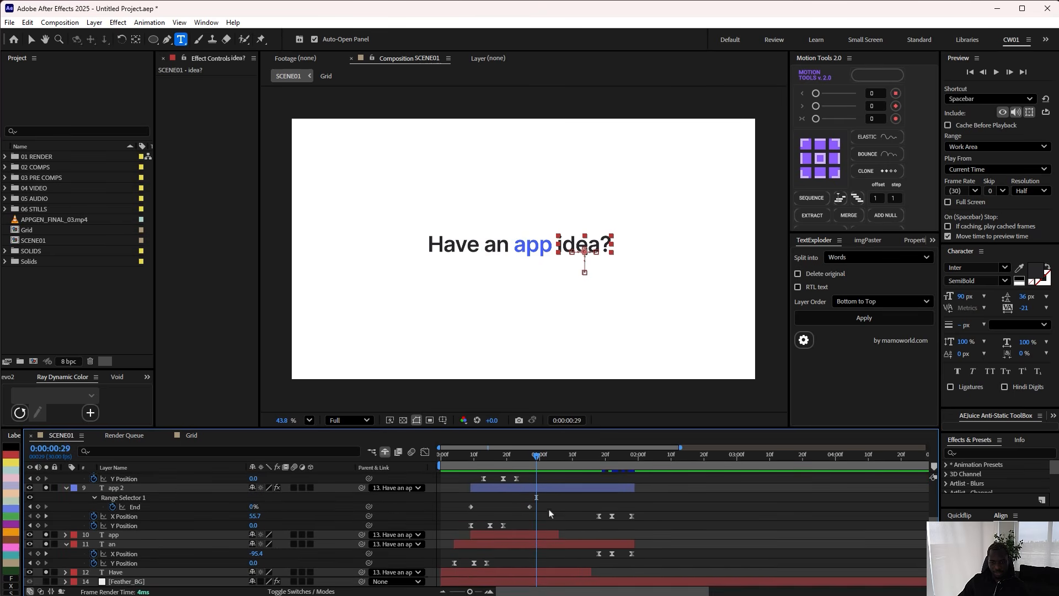
click(158, 488)
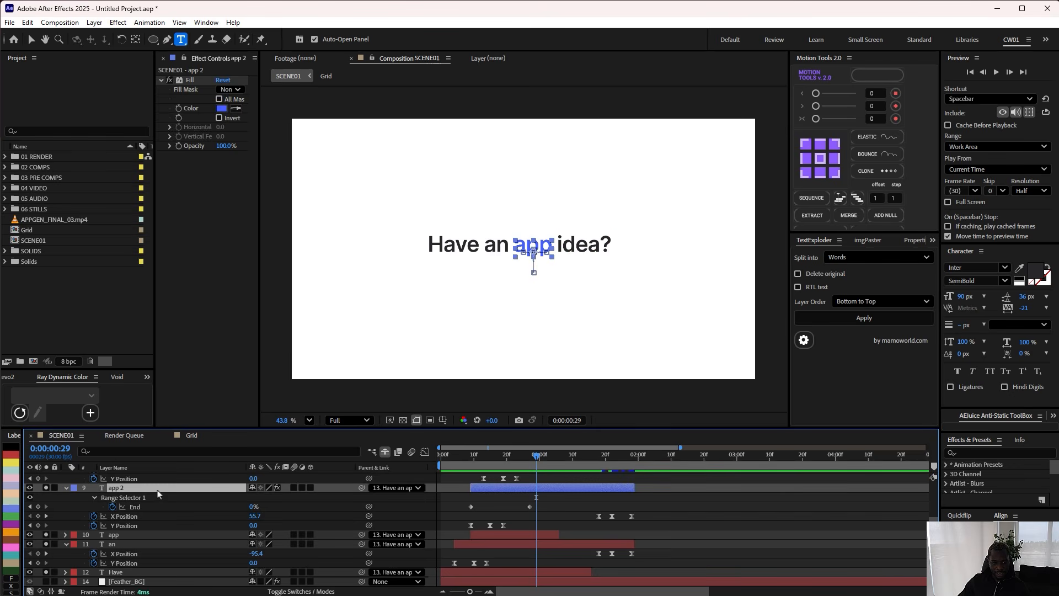
click(131, 535)
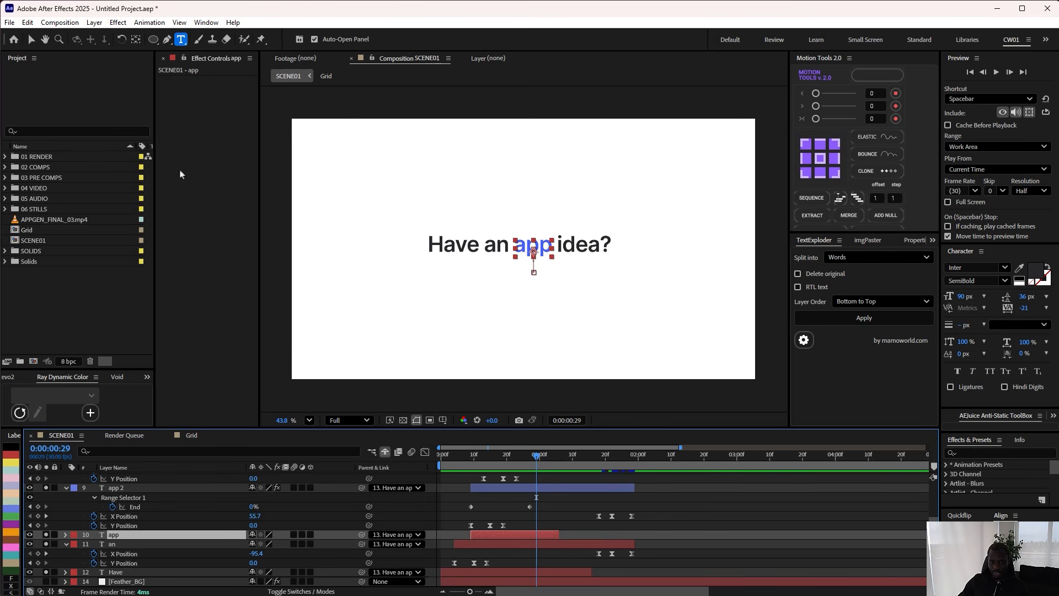
click(31, 38)
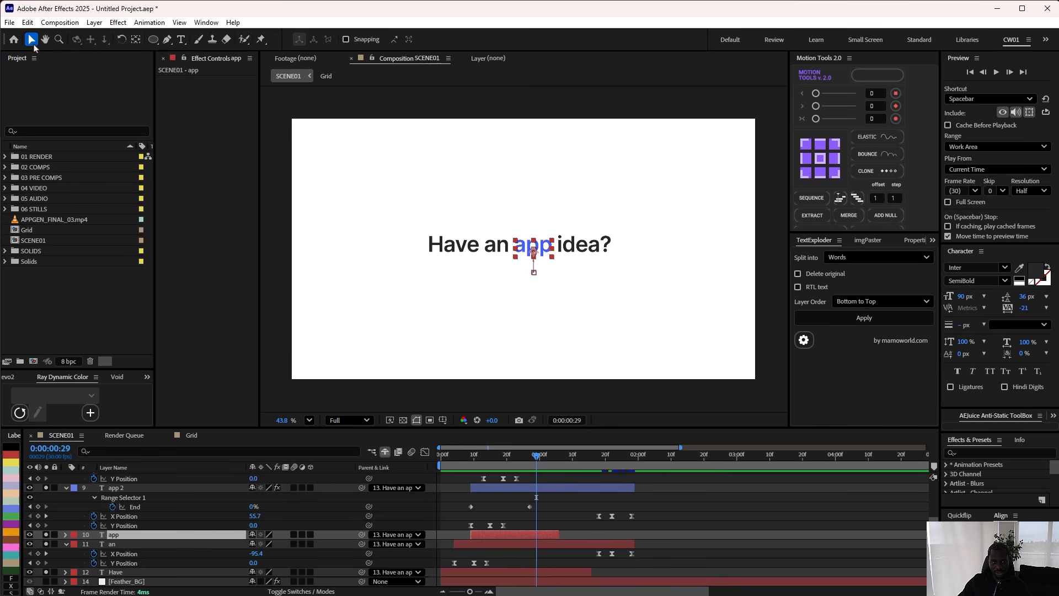
Step: Scrub to 0:00:02:03 and back to 0:00:01:29 to check how the words leave the frame
drag(536, 457, 651, 484)
scroll(610, 468, up, 2)
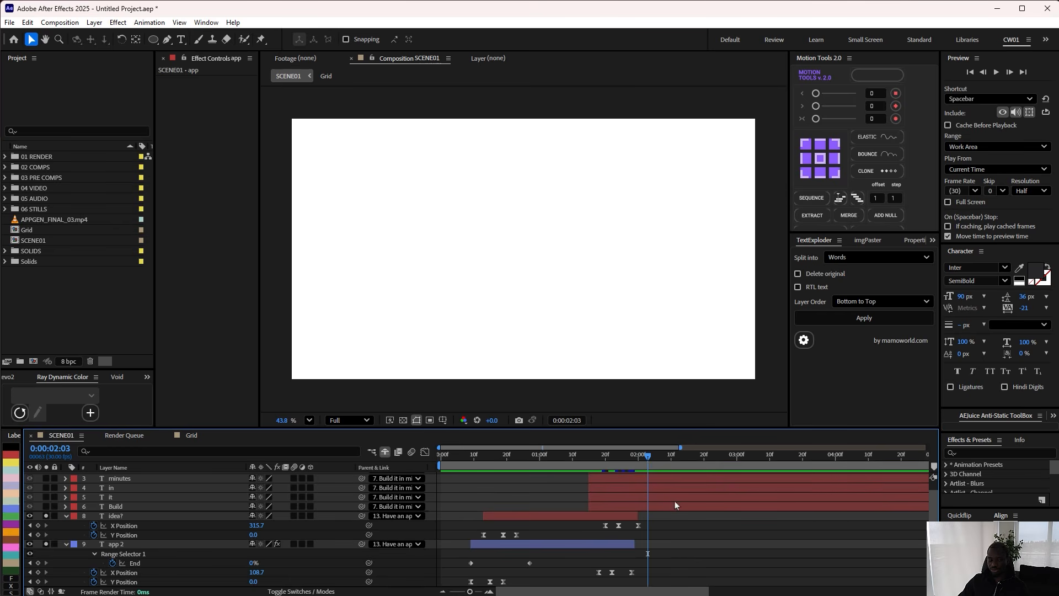
drag(602, 463, 636, 467)
drag(620, 469, 635, 470)
scroll(660, 510, down, 3)
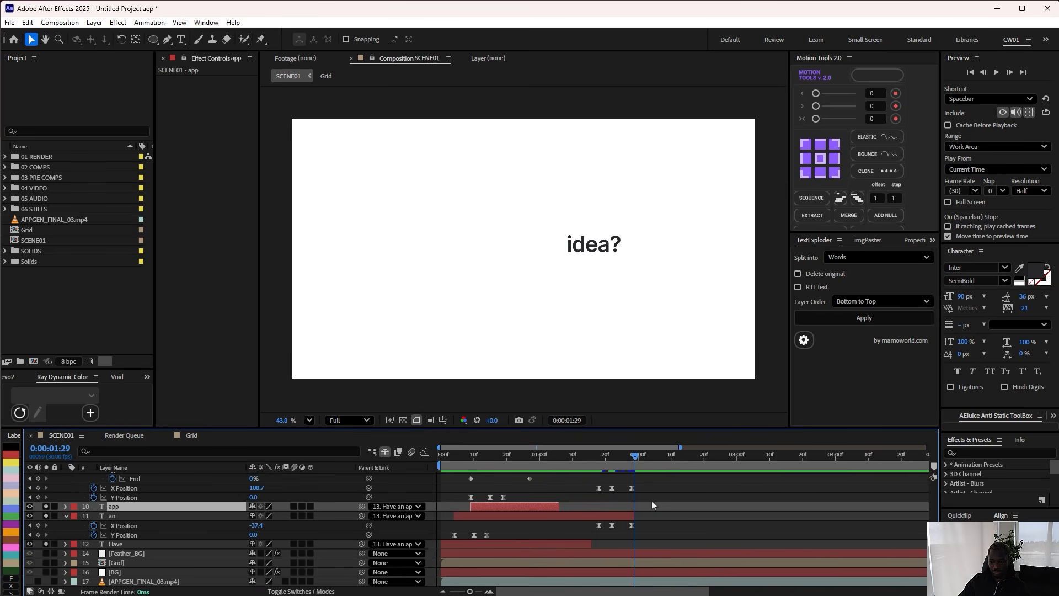
Step: Turn off solo for the "app", "an", "idea?" and "app 2" layers and solo "Build" and "it"
drag(45, 544, 46, 506)
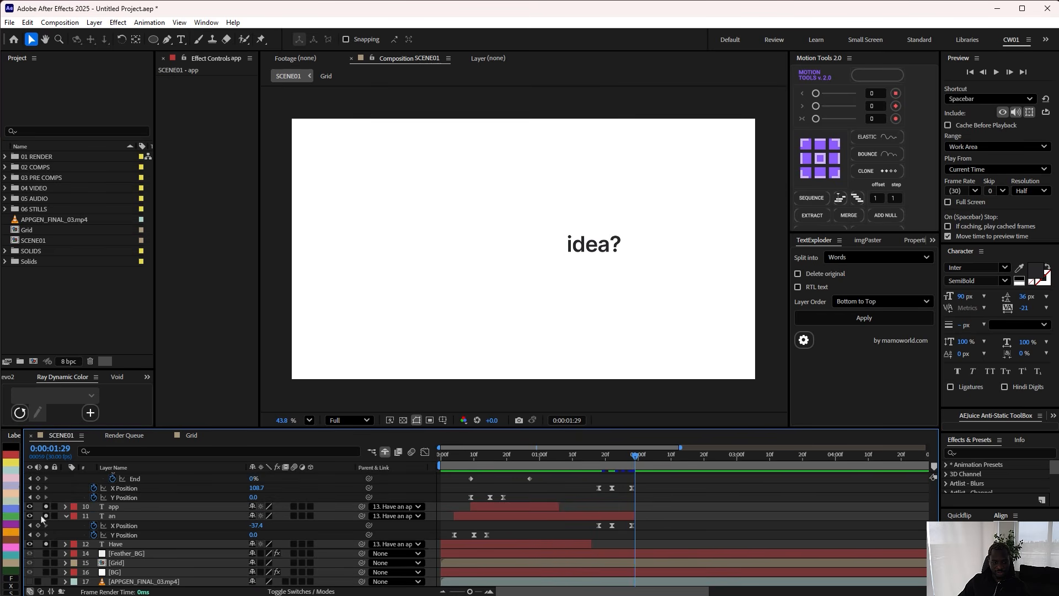
scroll(46, 516, up, 3)
click(46, 533)
click(46, 561)
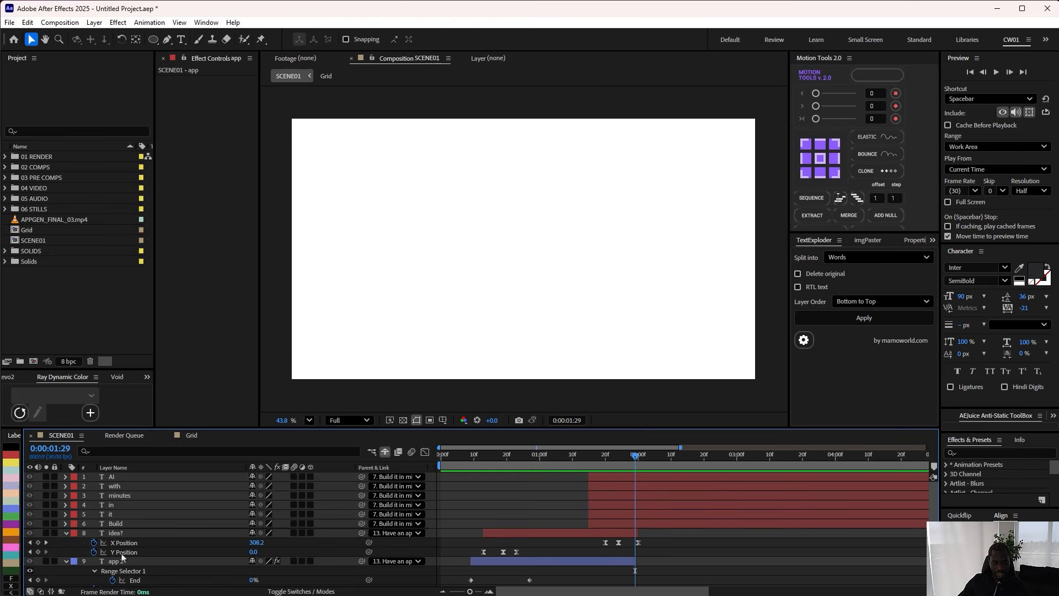
scroll(603, 504, down, 3)
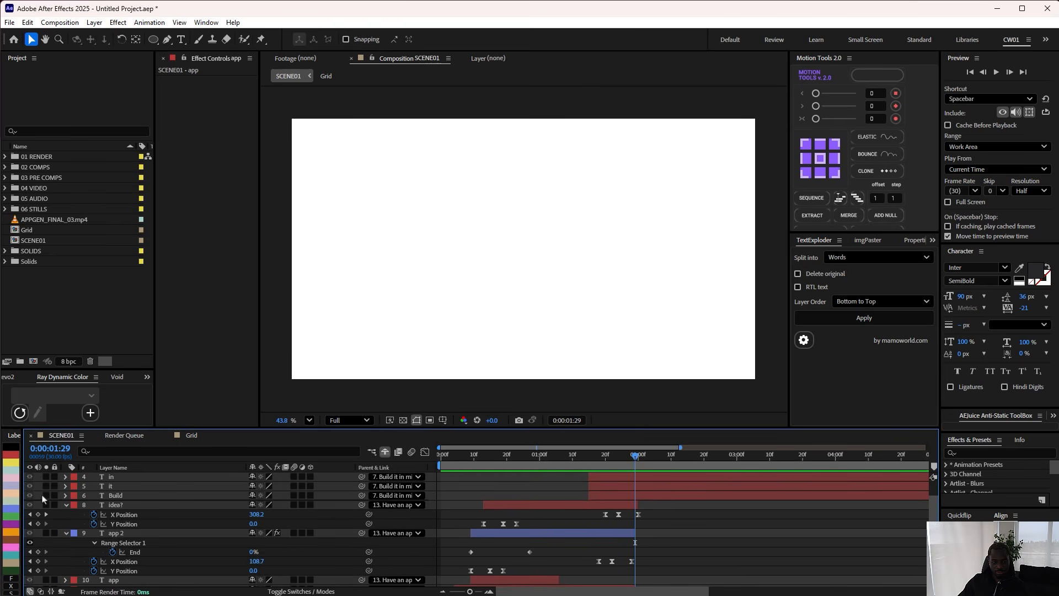
drag(46, 495, 47, 486)
Step: Temporarily solo the APPGEN_FINAL_03.mp4 reference layer and review its "Build it in minutes with AI" section
drag(595, 459, 655, 562)
scroll(62, 570, down, 4)
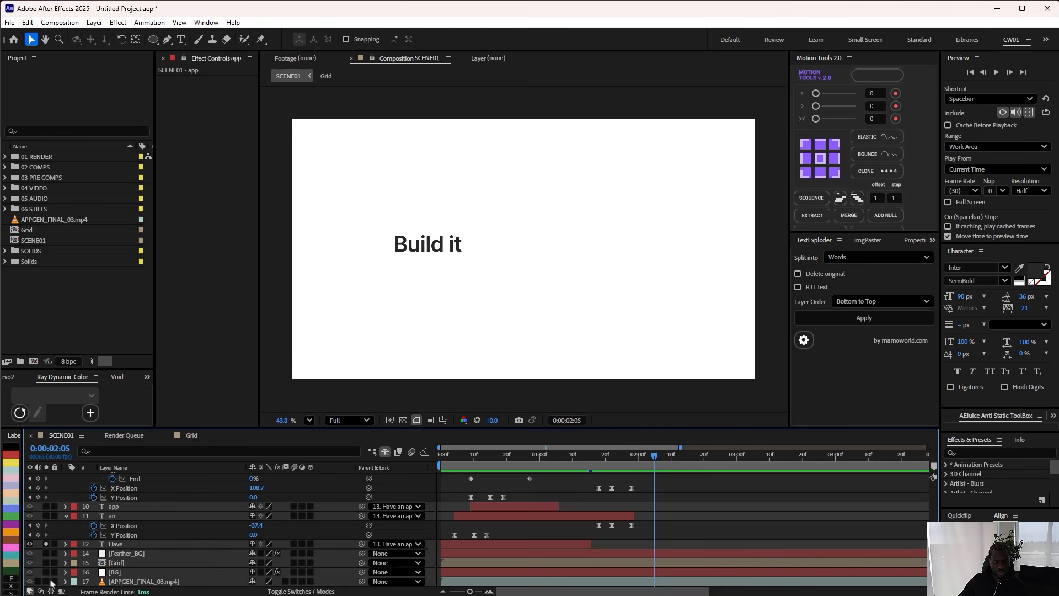
click(49, 582)
drag(649, 460, 700, 456)
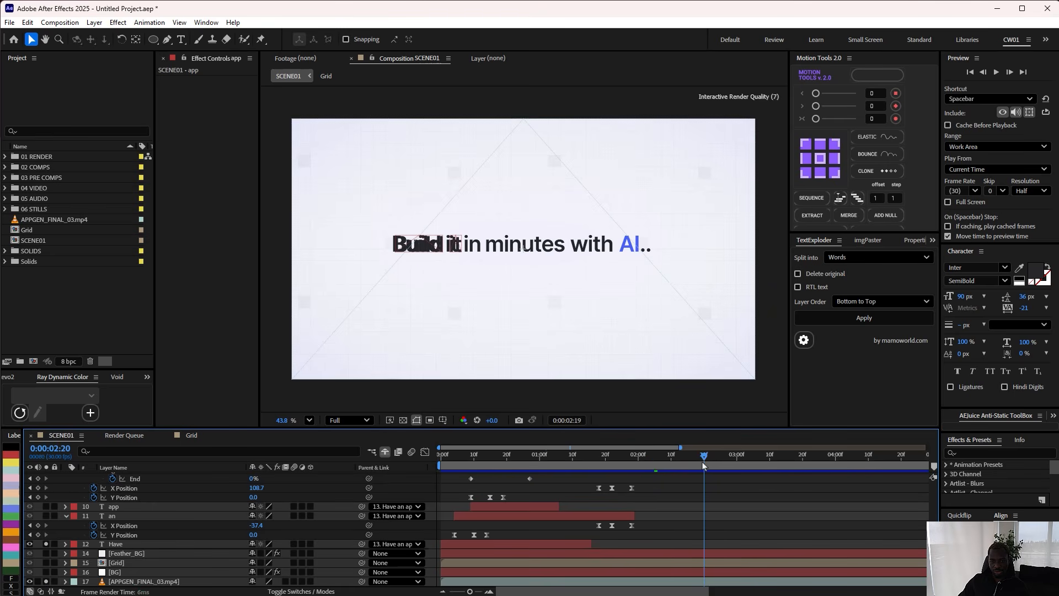
key(space)
key(minus)
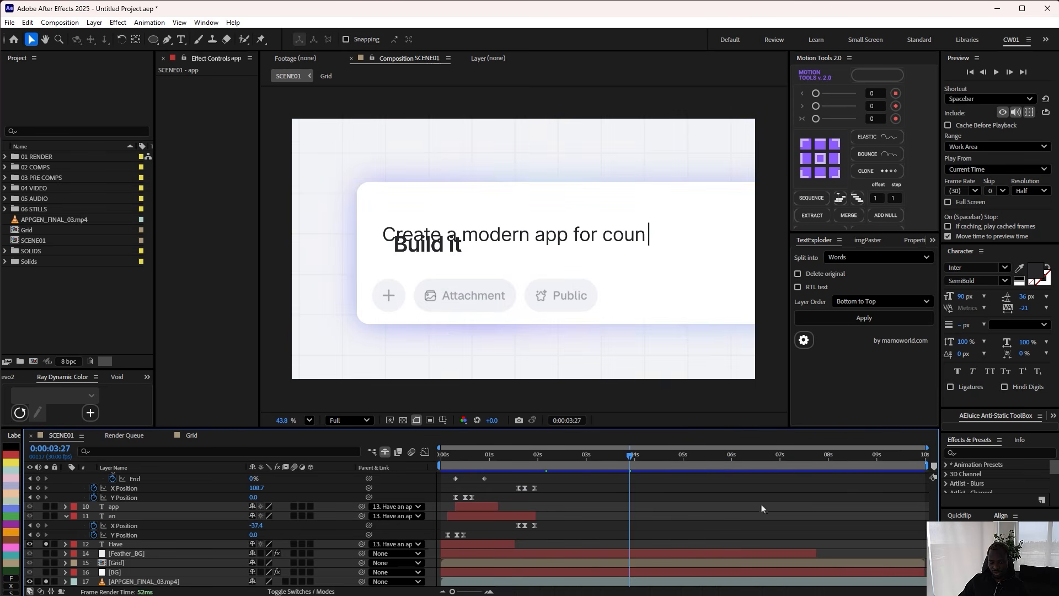
drag(634, 457, 548, 469)
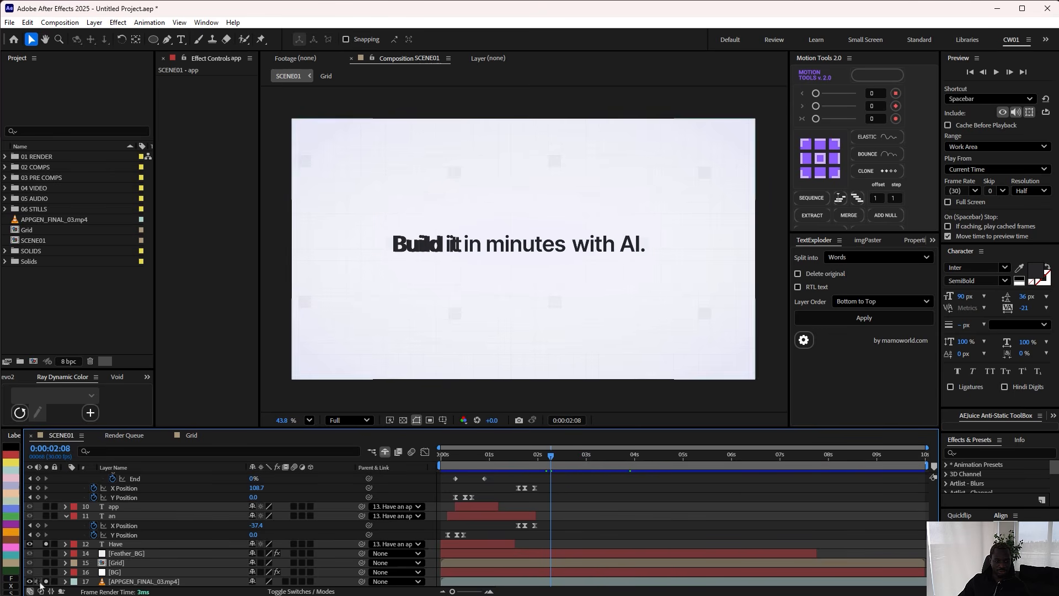
scroll(48, 575, up, 2)
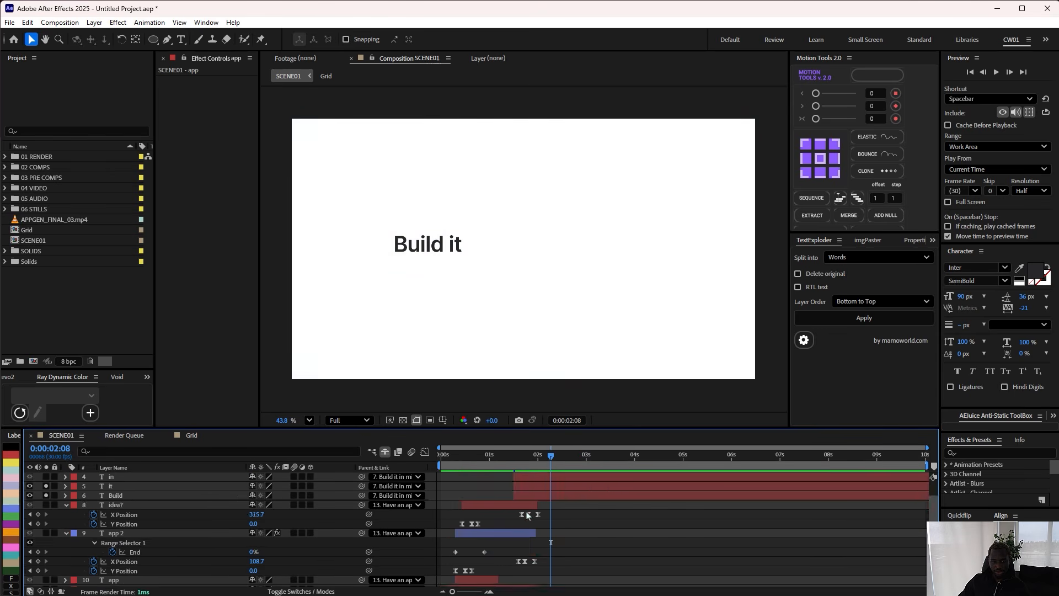
Step: Locate the end of the "Have" layer and place the current time at 0:00:01:16
click(491, 459)
drag(491, 459, 540, 459)
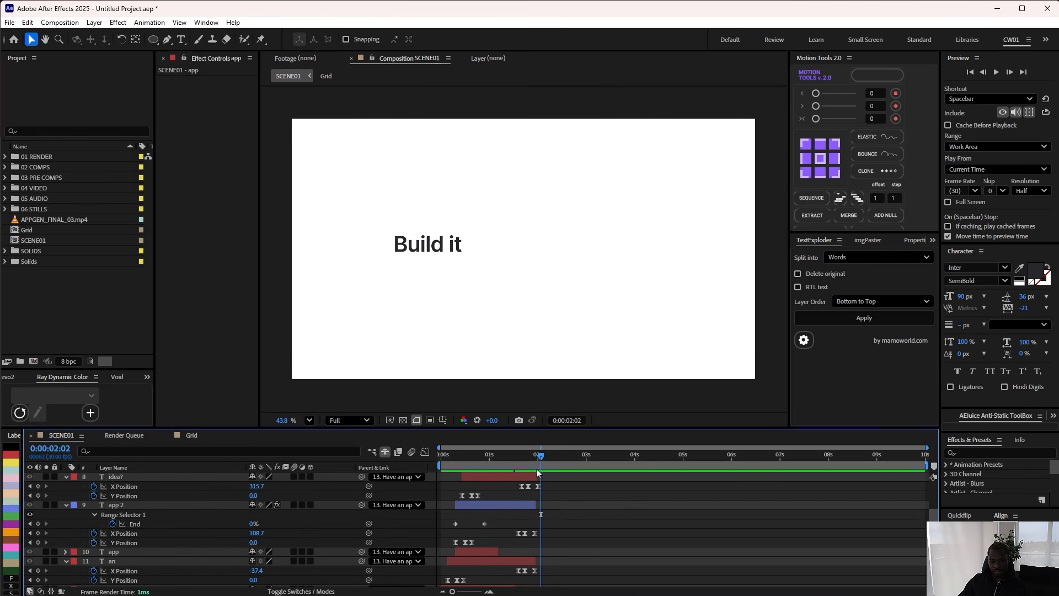
scroll(521, 530, down, 1)
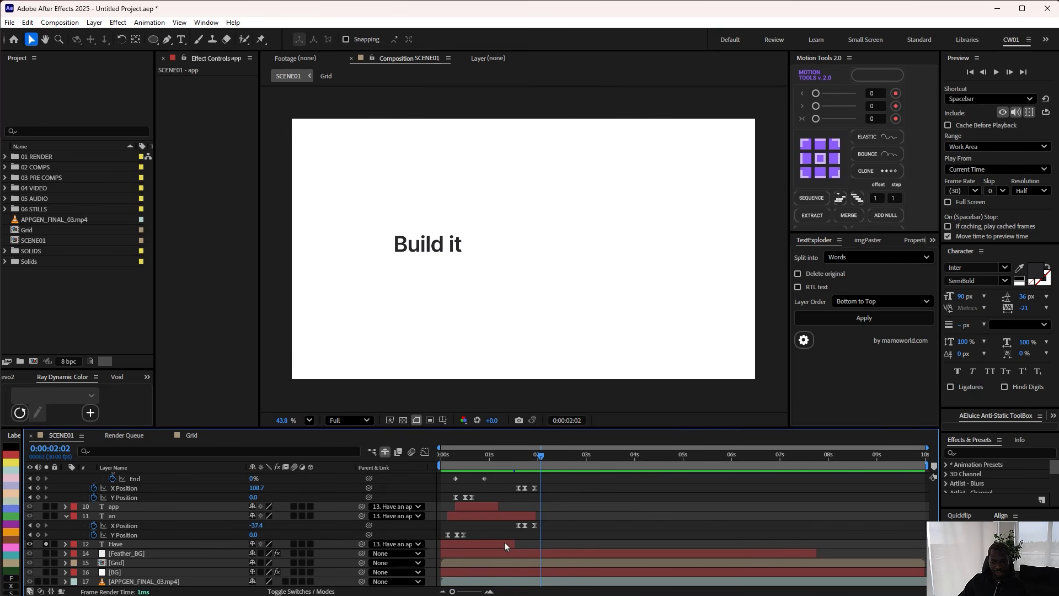
click(505, 544)
key(o)
scroll(514, 541, up, 2)
scroll(511, 541, up, 1)
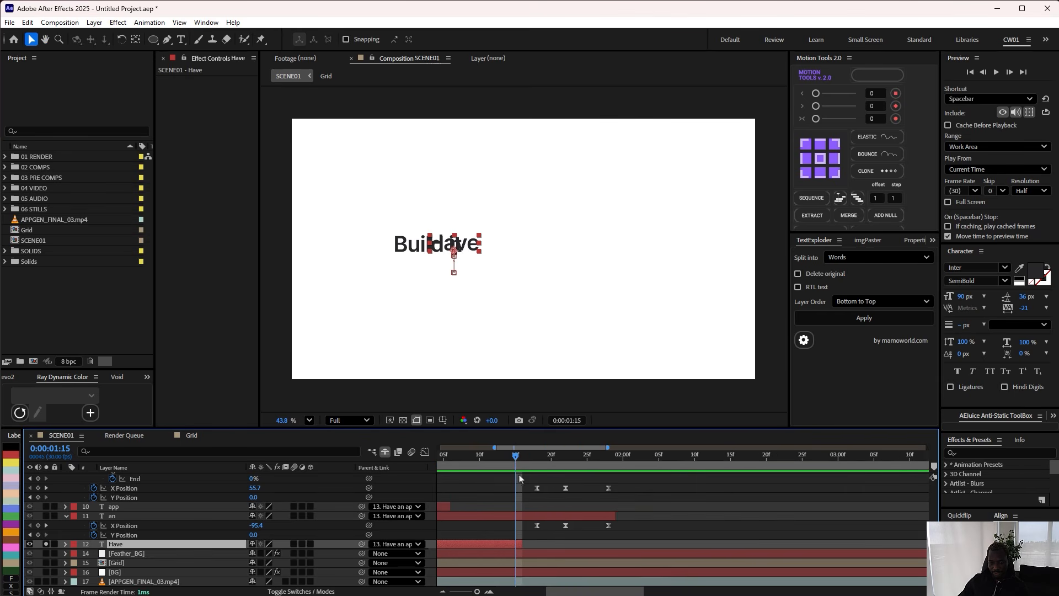
drag(518, 457, 523, 457)
scroll(524, 480, up, 1)
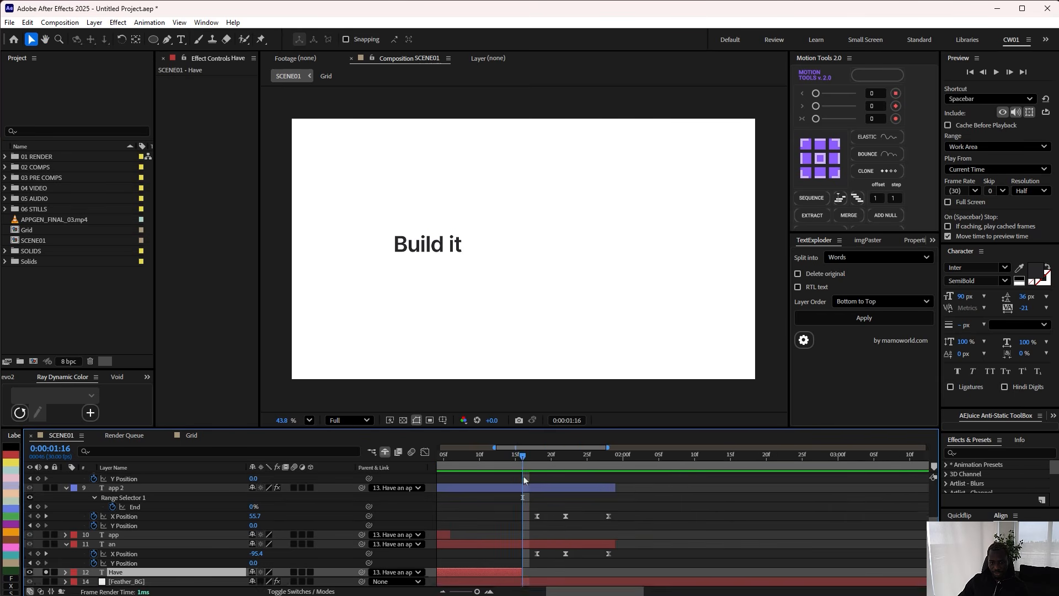
Step: Shift the "it", "in", "minutes", "with" and "AI" layers to start at 0:00:01:22
scroll(524, 480, up, 3)
click(524, 524)
click(538, 514)
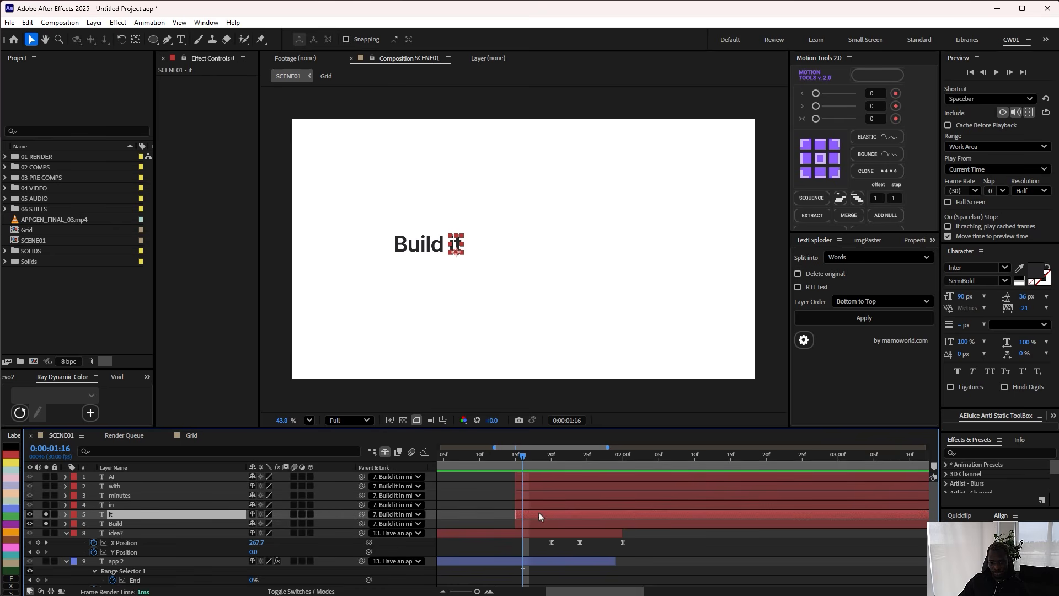
shift+click(535, 475)
drag(521, 516, 580, 509)
Step: Keyframe the "Build" layer's Position at 0:00:01:15, separate its dimensions, and remove the X Position keyframing
click(526, 524)
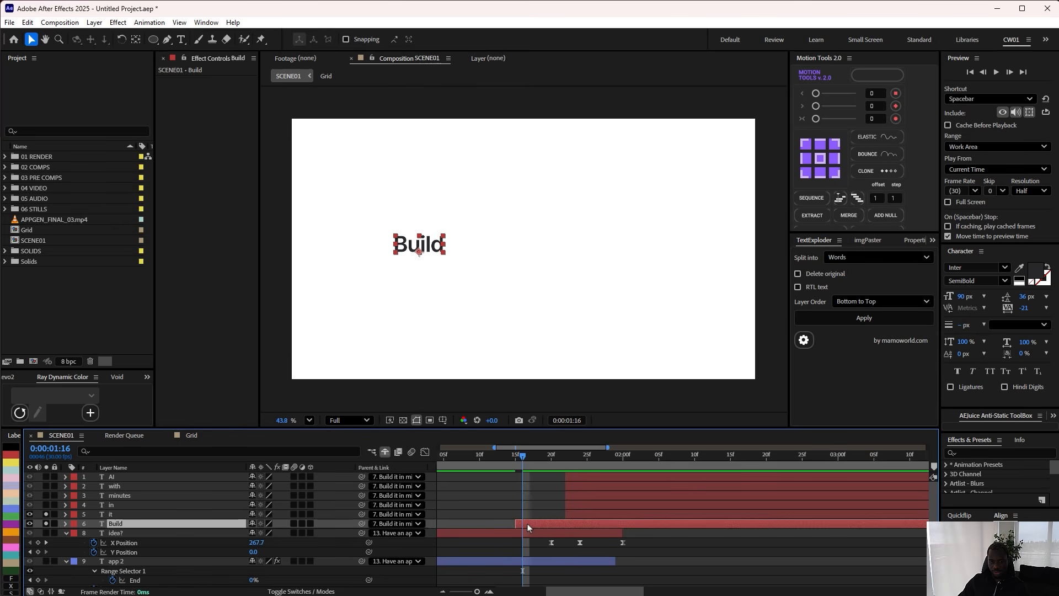
key(p)
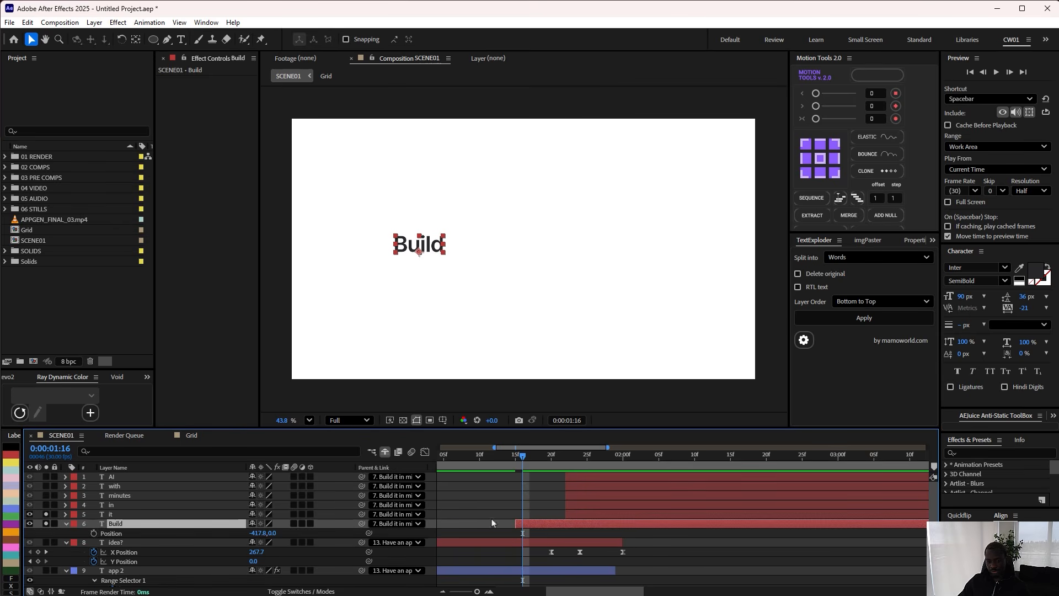
click(94, 533)
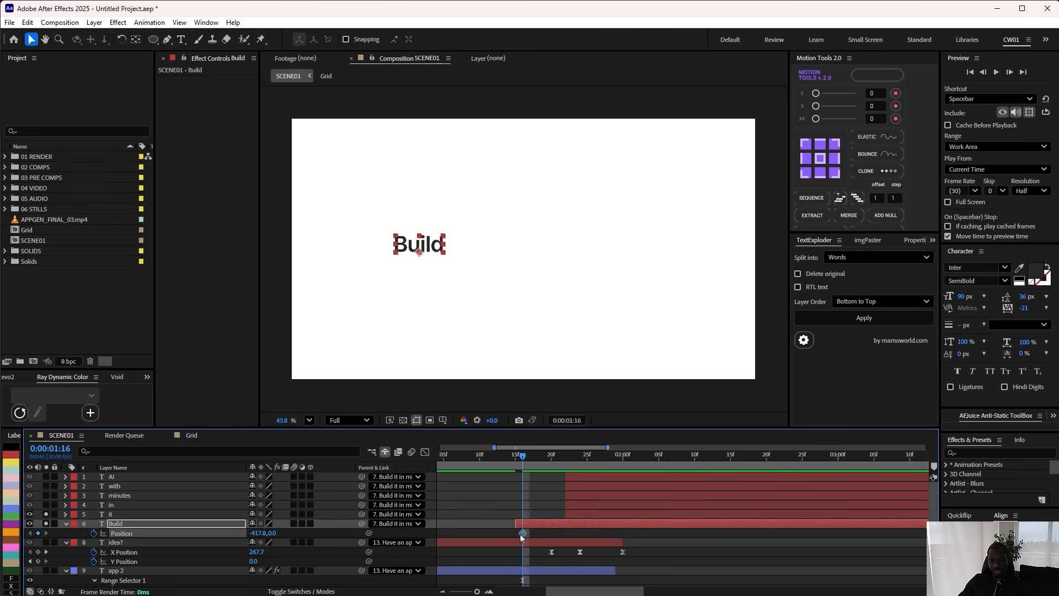
right_click(149, 533)
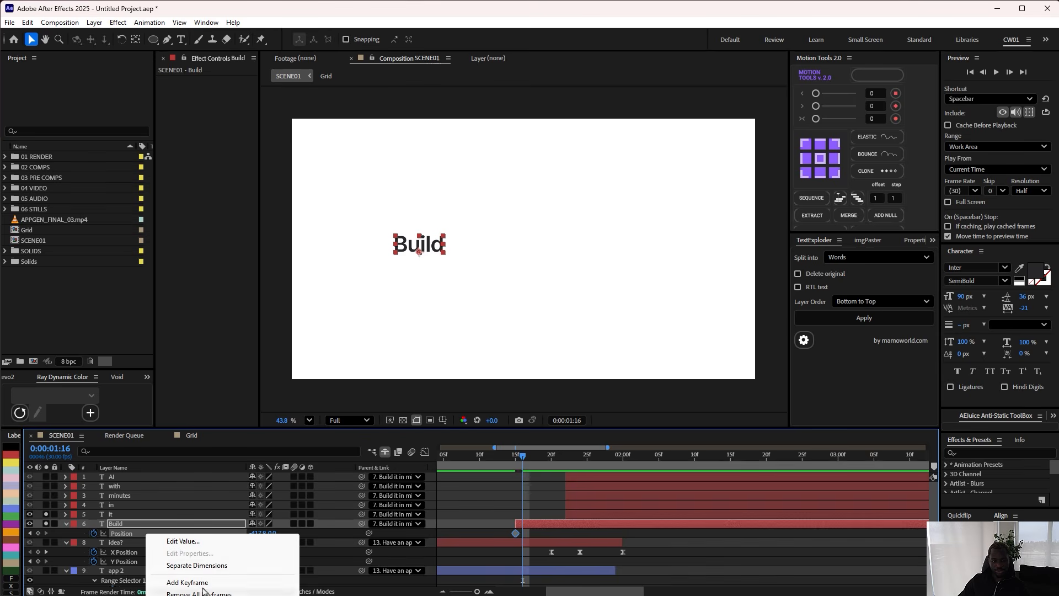
click(210, 563)
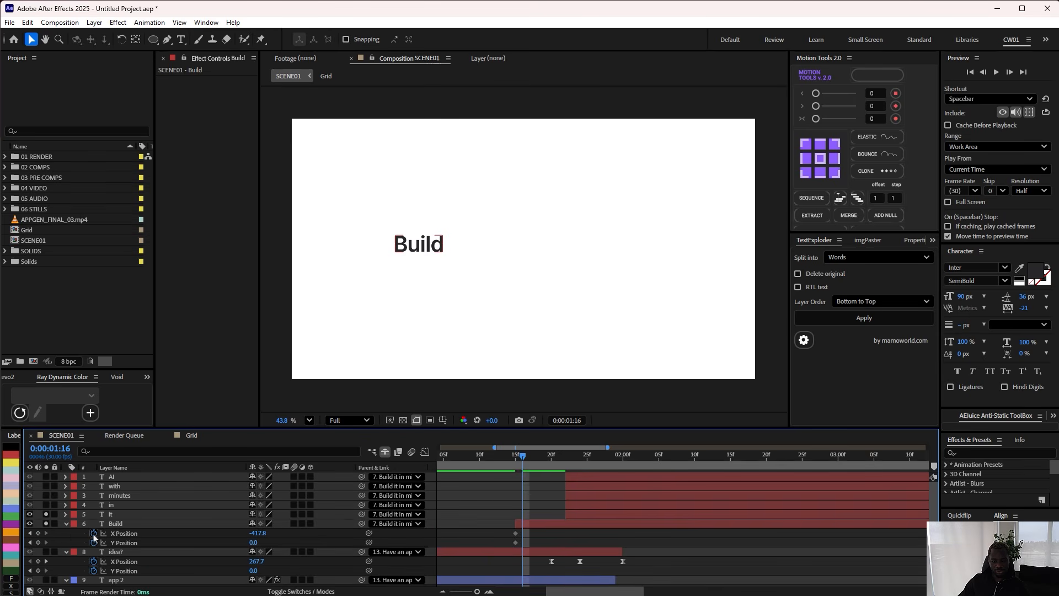
click(94, 533)
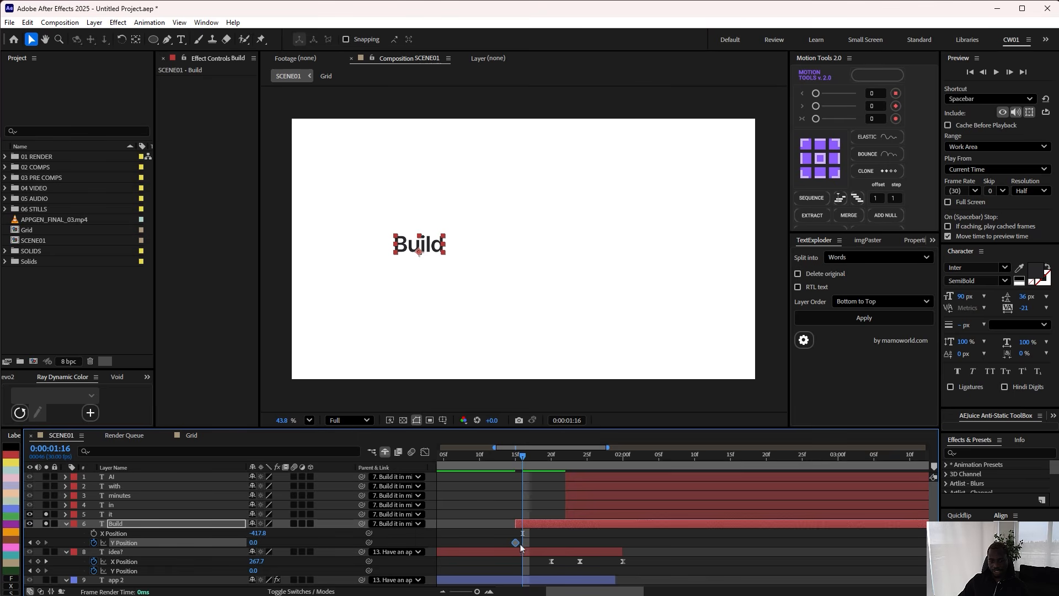
Step: Add a Y Position keyframe of -37 to the "Build" layer at 0:00:01:20
drag(523, 456, 551, 465)
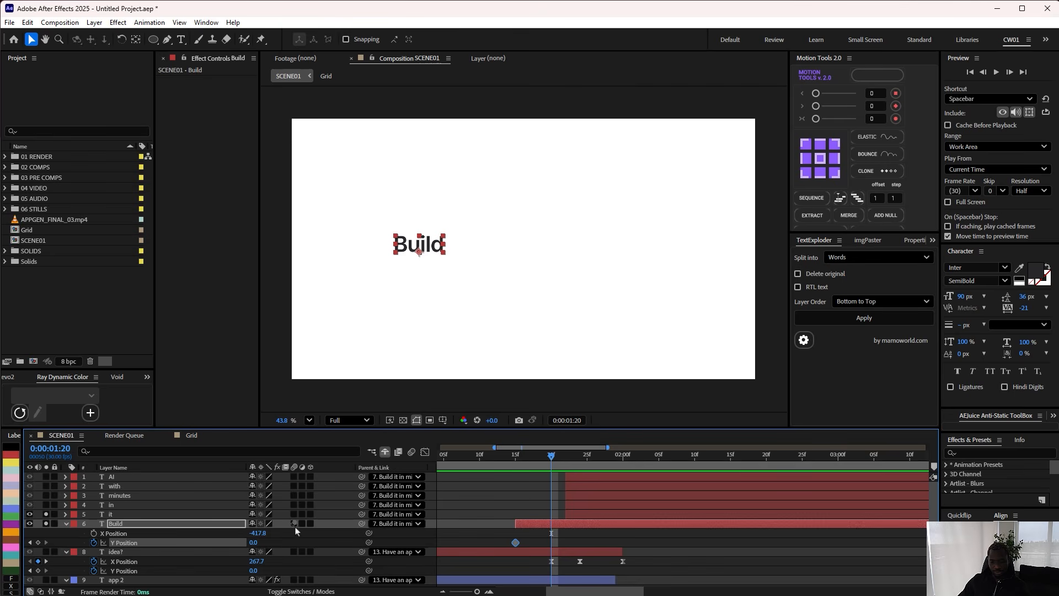
drag(253, 547, 249, 544)
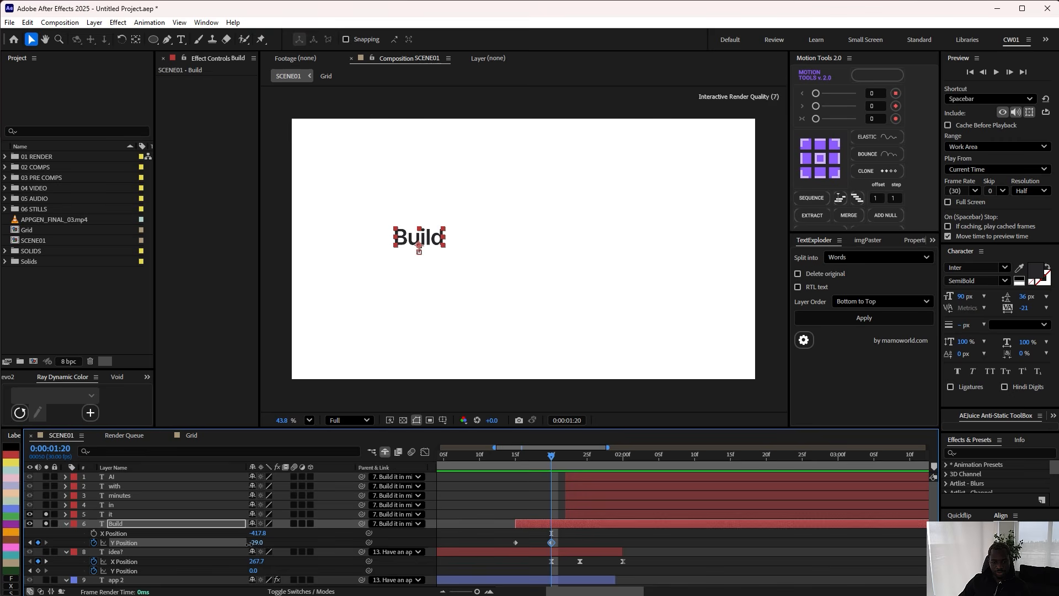
click(256, 542)
text(-37)
key(Return)
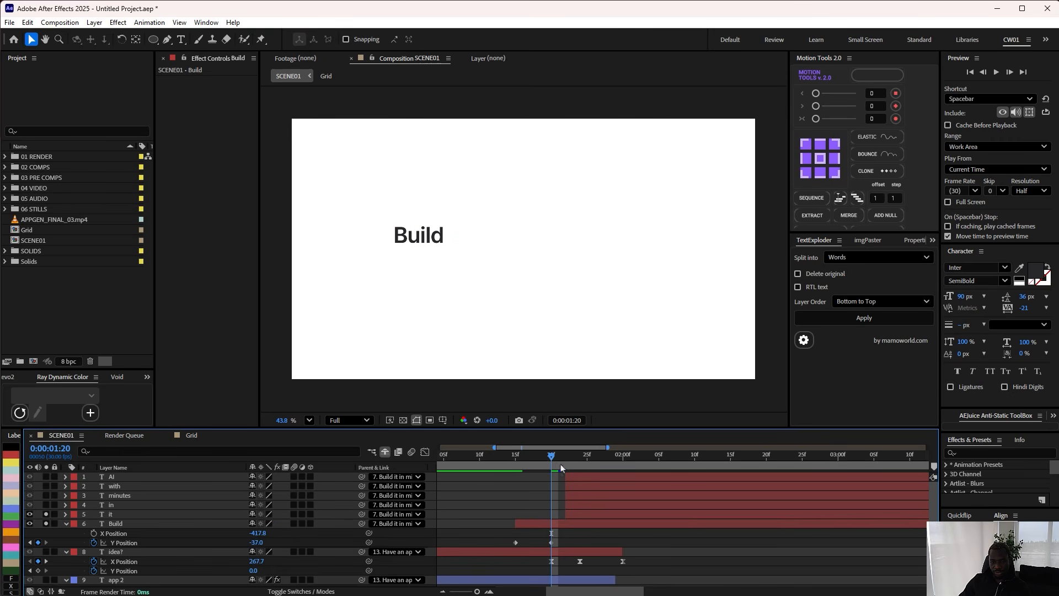
Step: Add an overshoot keyframe to the "Build" layer at 0:00:01:25 with Y Position set to 8
drag(551, 457, 587, 462)
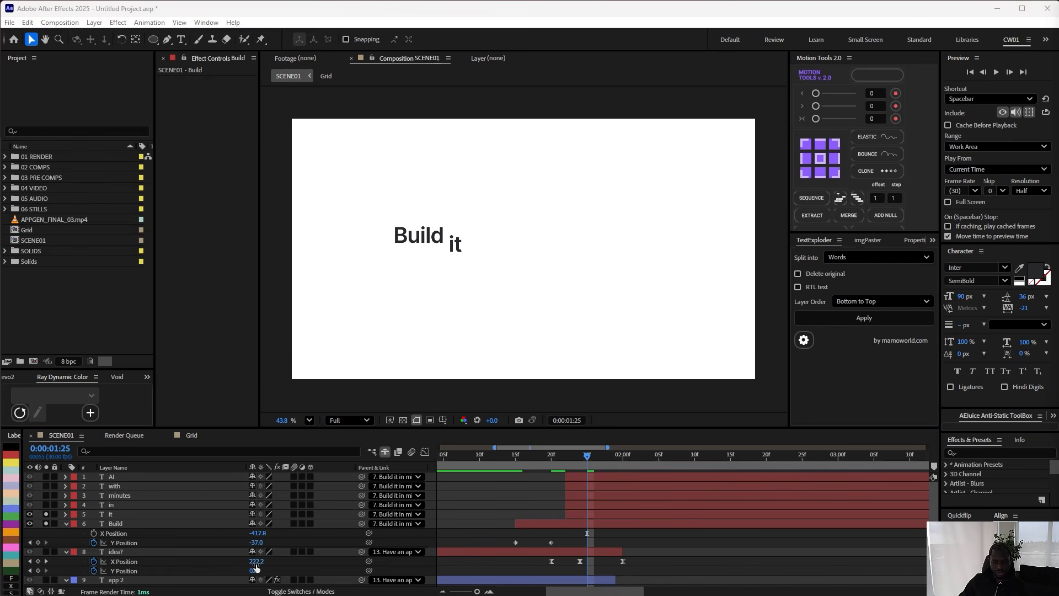
drag(256, 543, 282, 503)
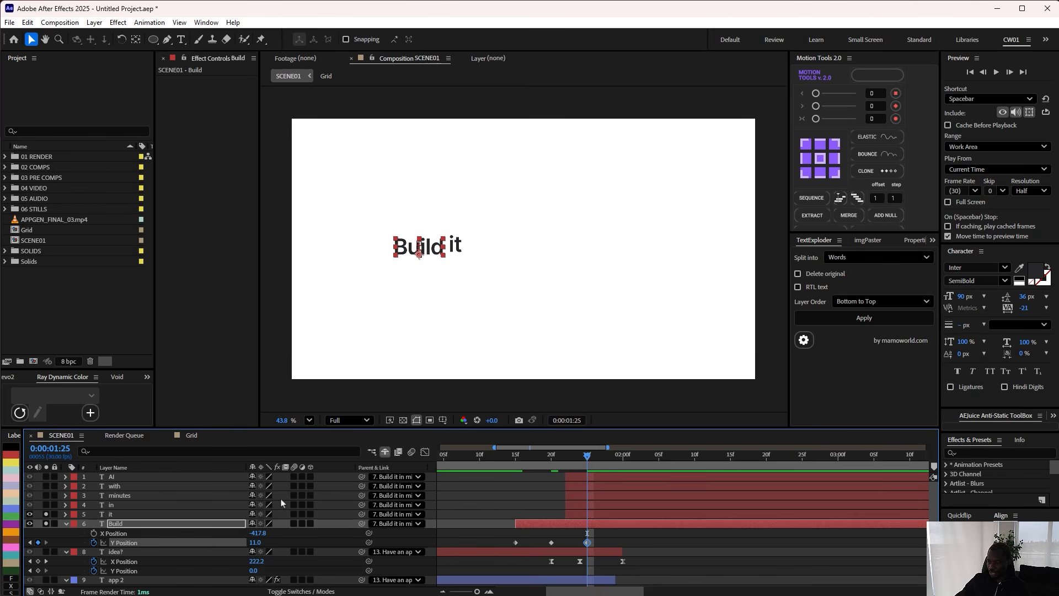
click(255, 542)
key(Return)
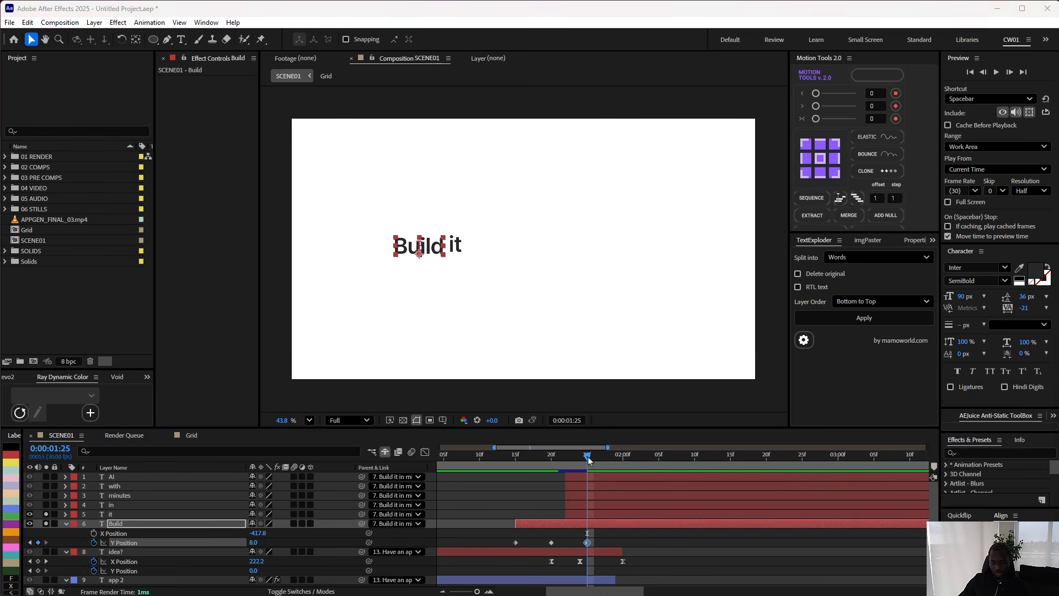
Step: Settle the "Build" layer by keyframing its Y Position at 0 at 0:00:01:29
drag(589, 456, 616, 462)
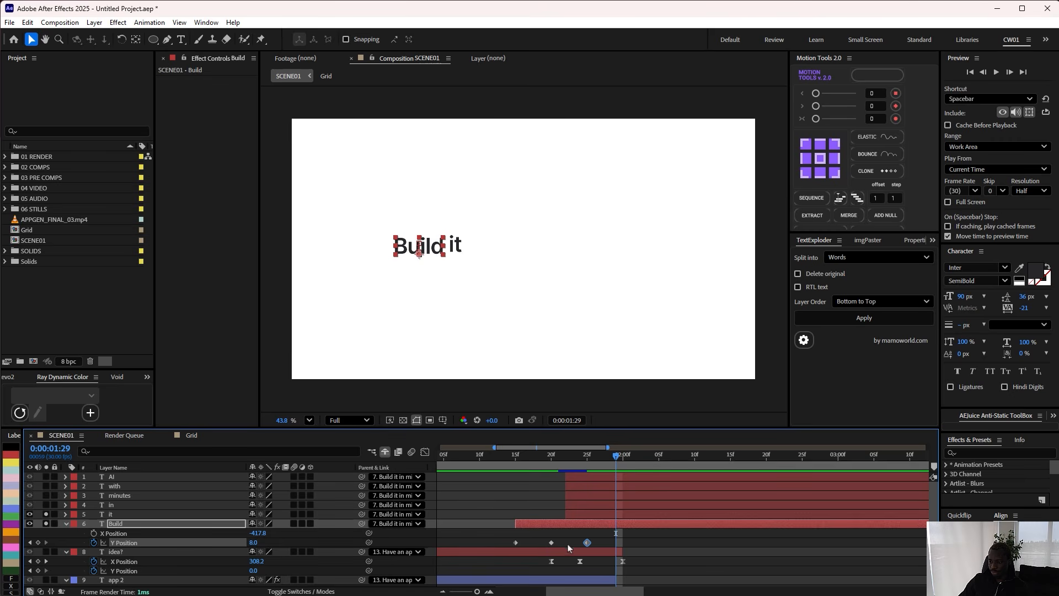
click(253, 543)
text(0)
key(Return)
Step: Apply Easy Ease to all four Y Position keyframes of the "Build" layer
click(634, 541)
drag(644, 541, 489, 546)
right_click(515, 543)
mouse_move(585, 593)
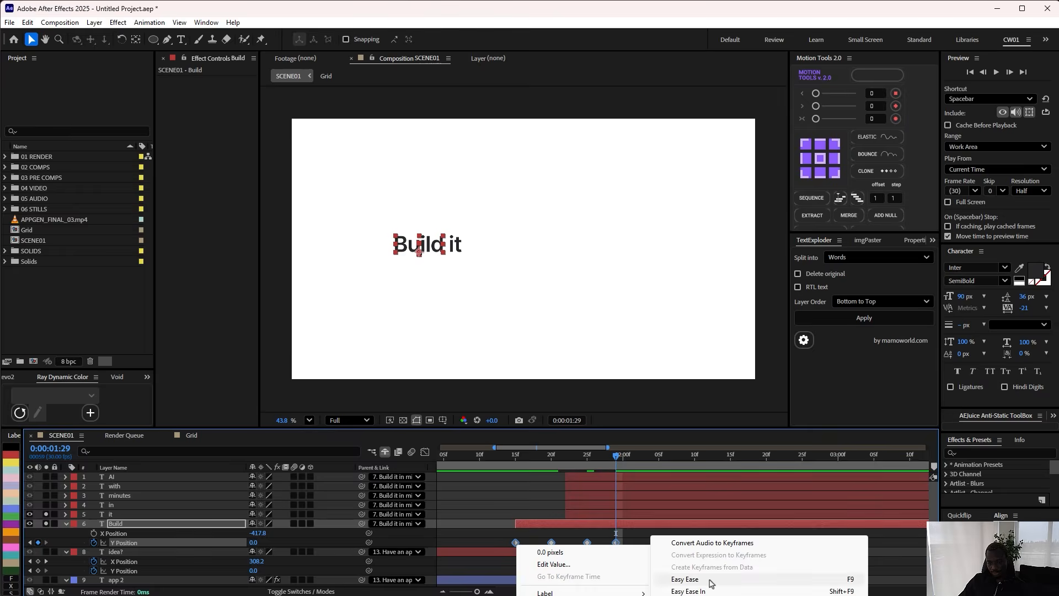
click(684, 576)
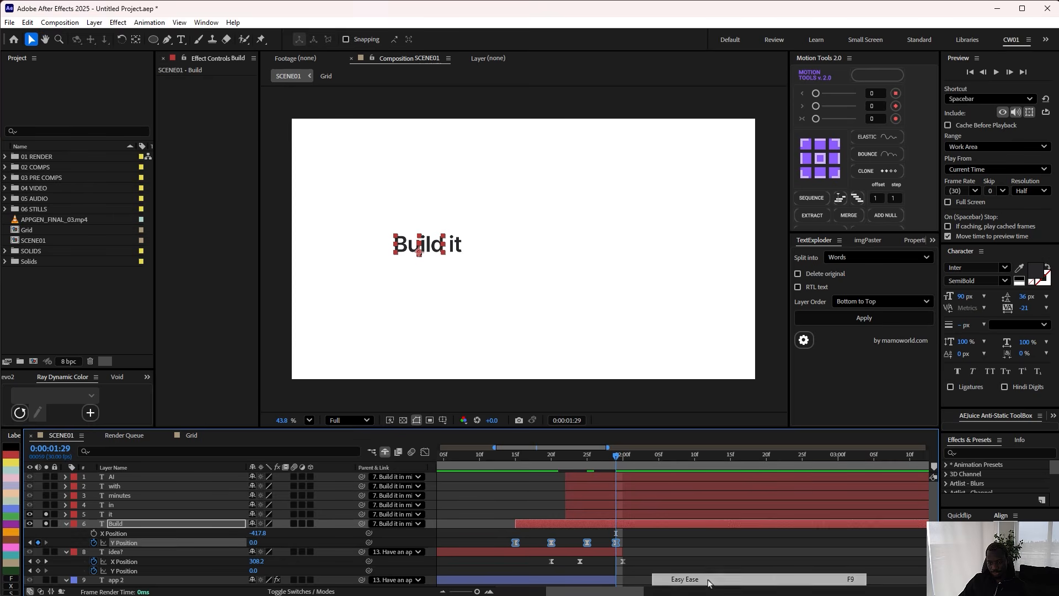
Step: Reshape the "Build" layer's Y Position curve in the Graph Editor by adjusting the easing handles of its keyframes
click(425, 453)
drag(534, 492, 517, 523)
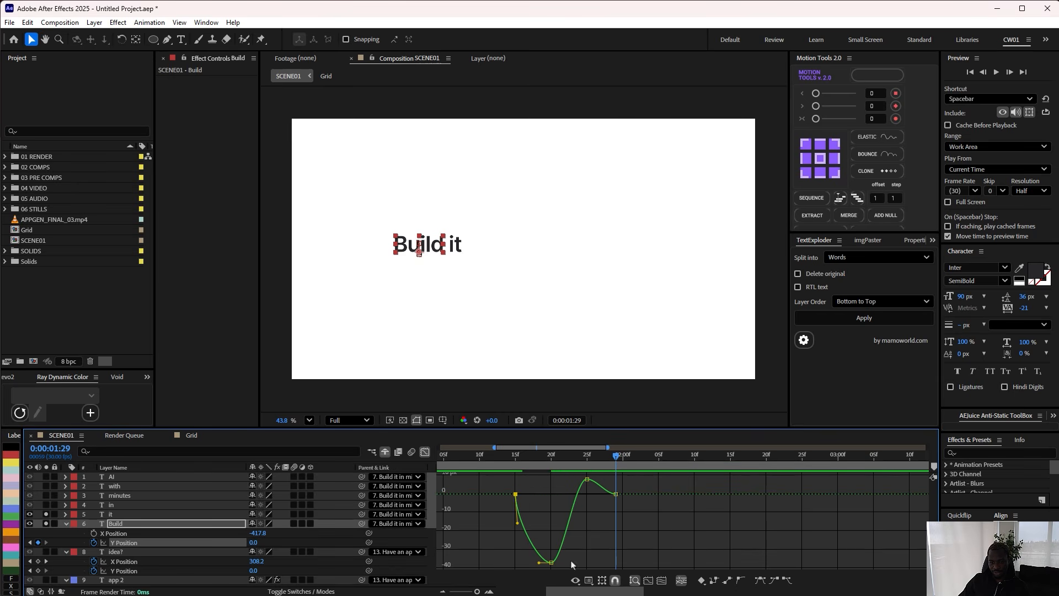
click(587, 479)
drag(574, 479, 566, 481)
drag(563, 562, 566, 560)
drag(619, 511, 604, 495)
Step: Play back and scrub the "Build" entrance to check its bounce against the exit of "Have"
key(space)
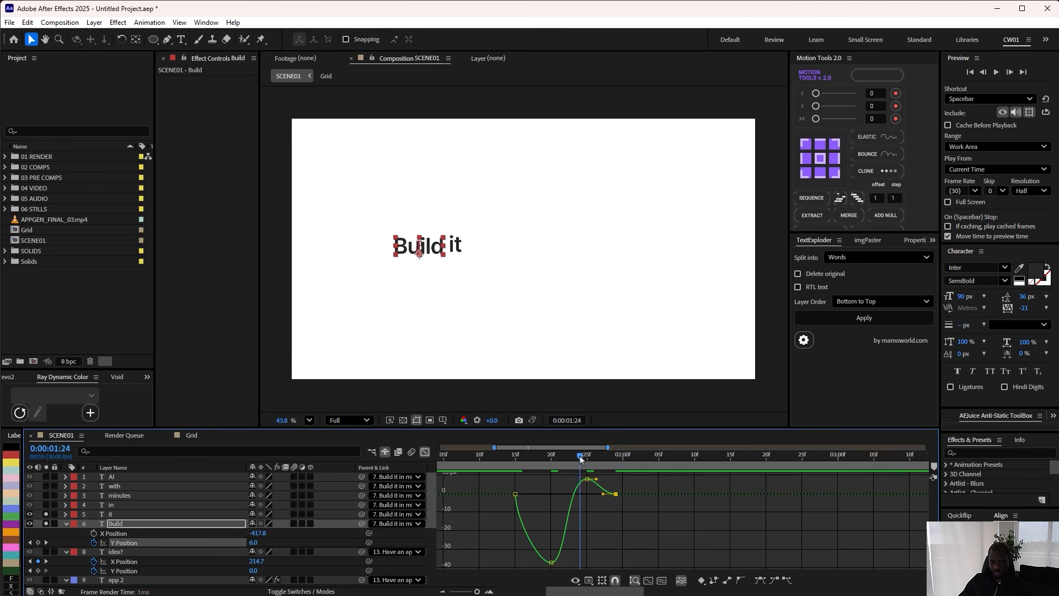
key(space)
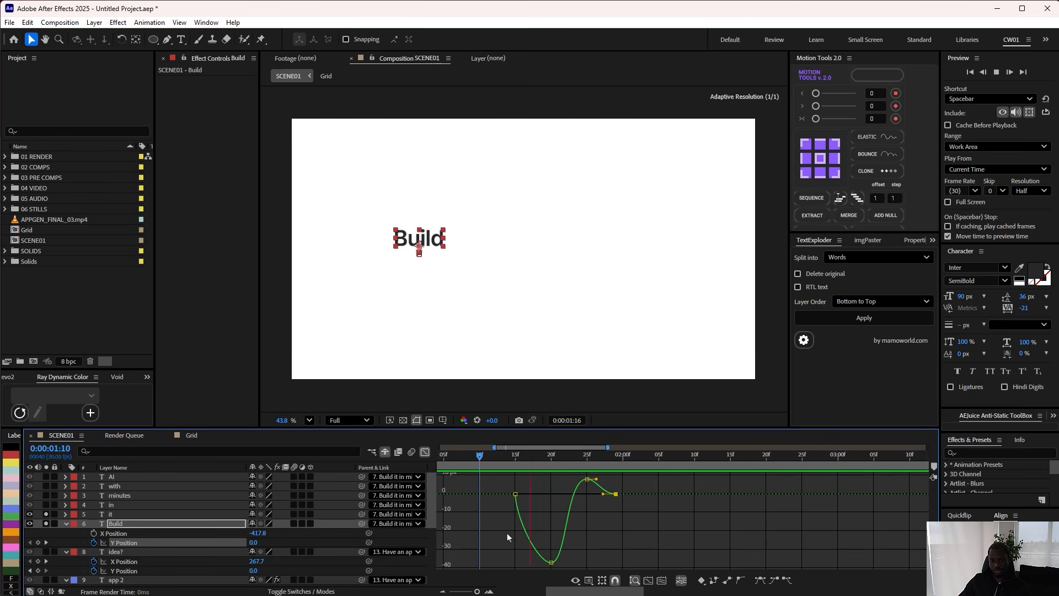
click(508, 537)
drag(510, 458, 495, 460)
key(space)
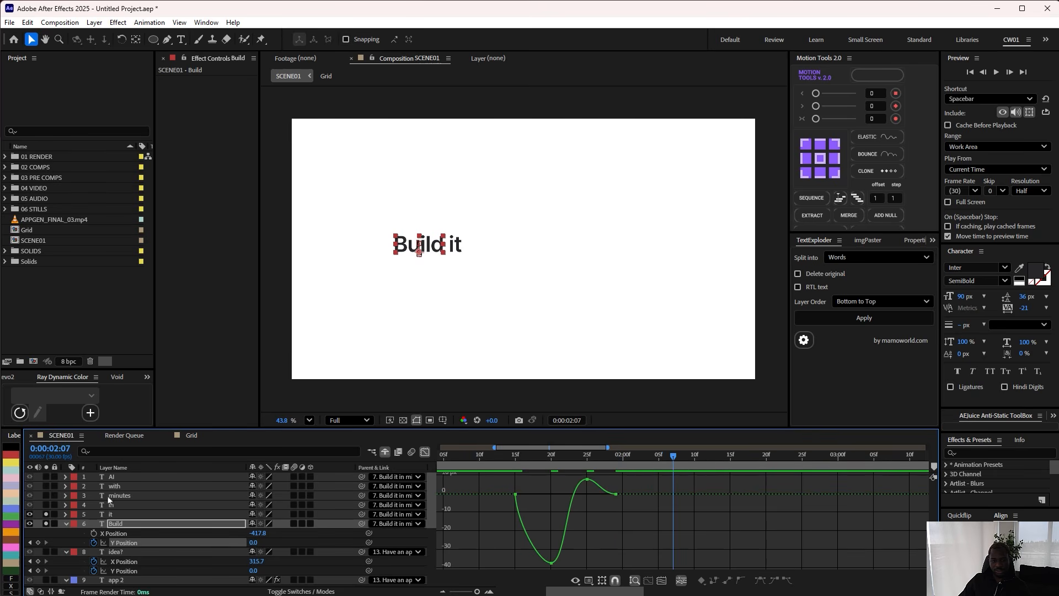
click(71, 535)
drag(538, 463, 509, 462)
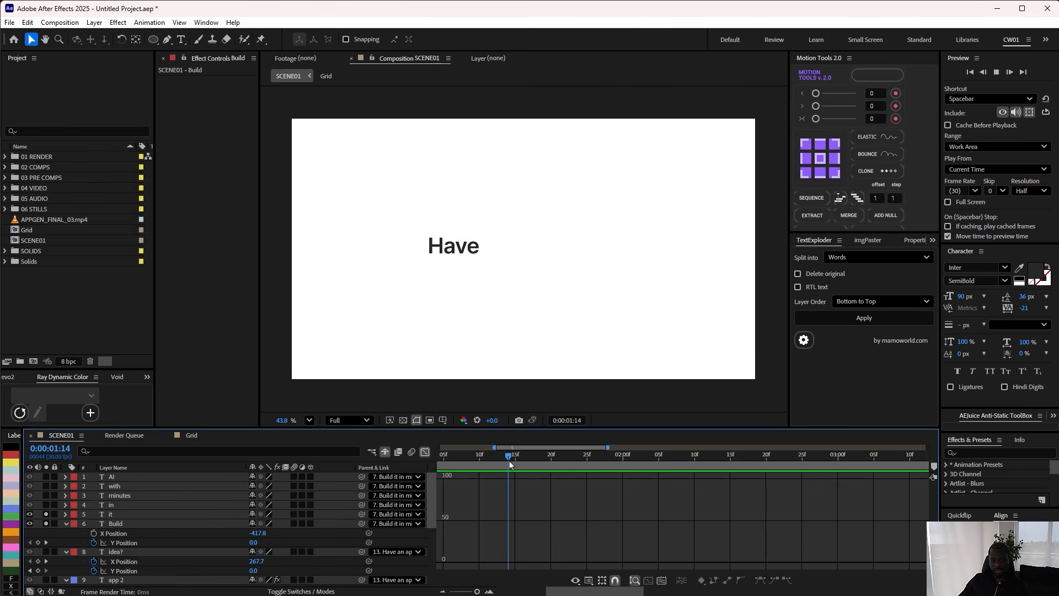
key(space)
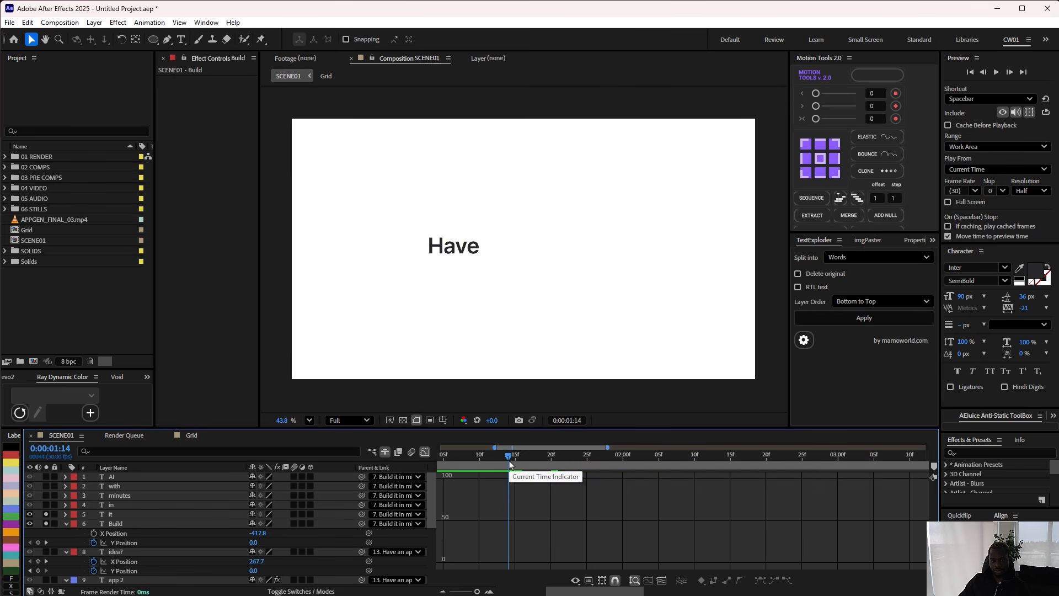
key(space)
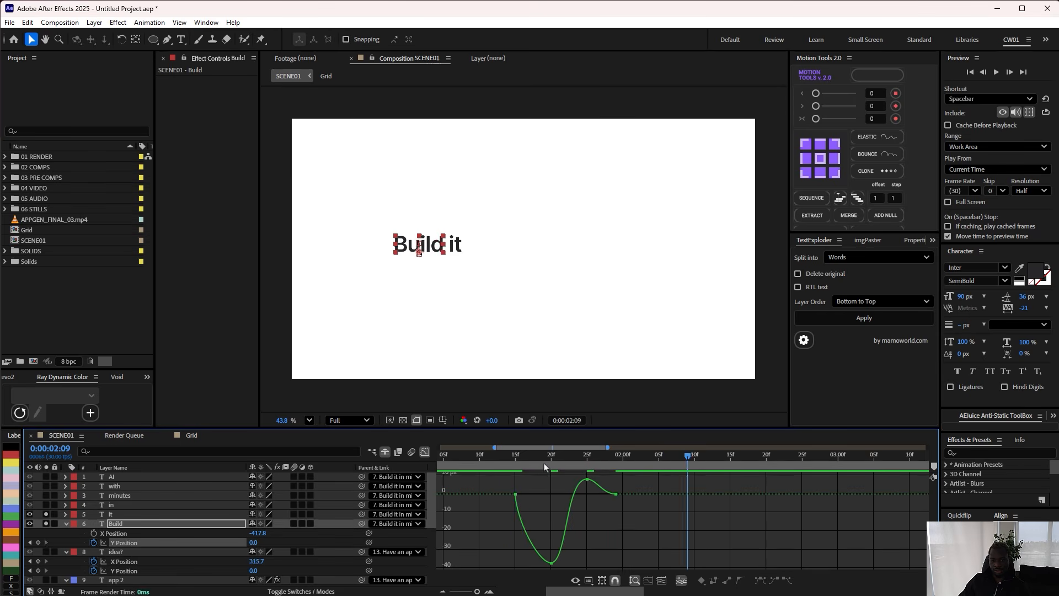
drag(545, 464, 660, 463)
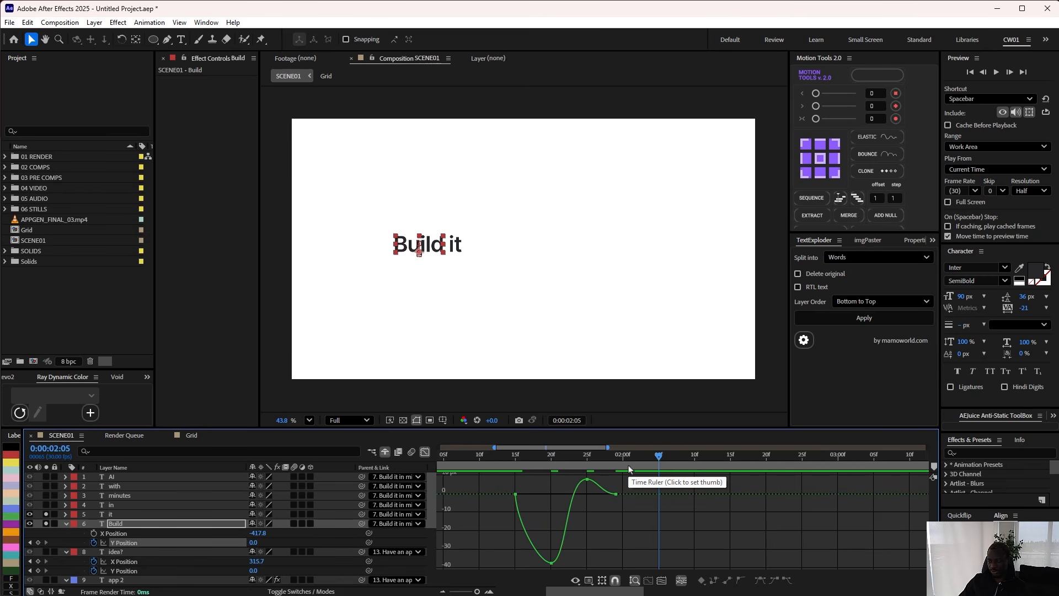
Step: Leave the Graph Editor and copy the "Build" layer's Y Position keyframes onto the "it" layer at its start, 0:00:01:22
click(66, 524)
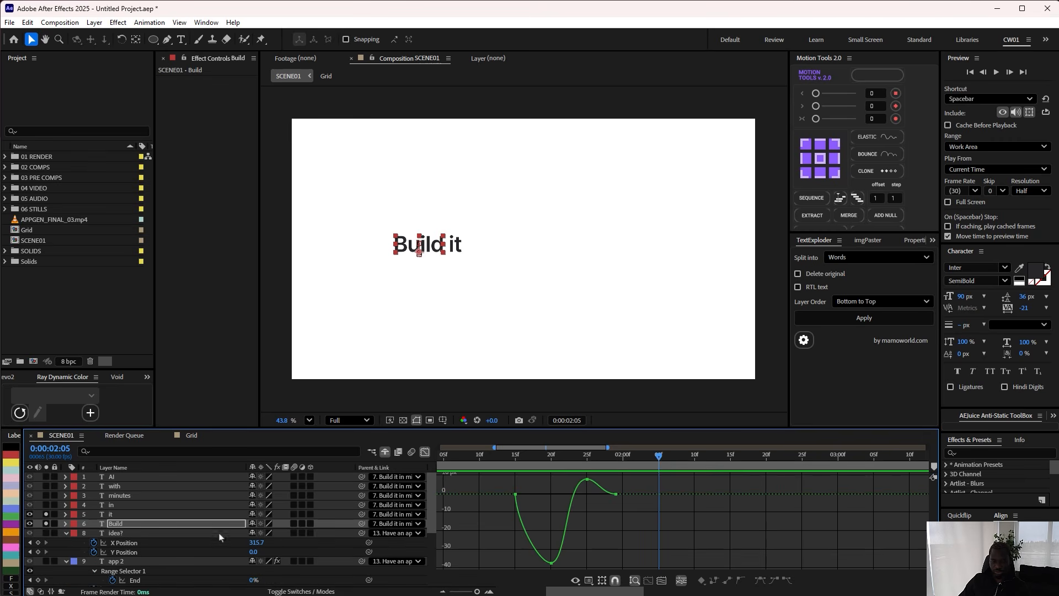
key(shift+F3)
scroll(592, 495, down, 2)
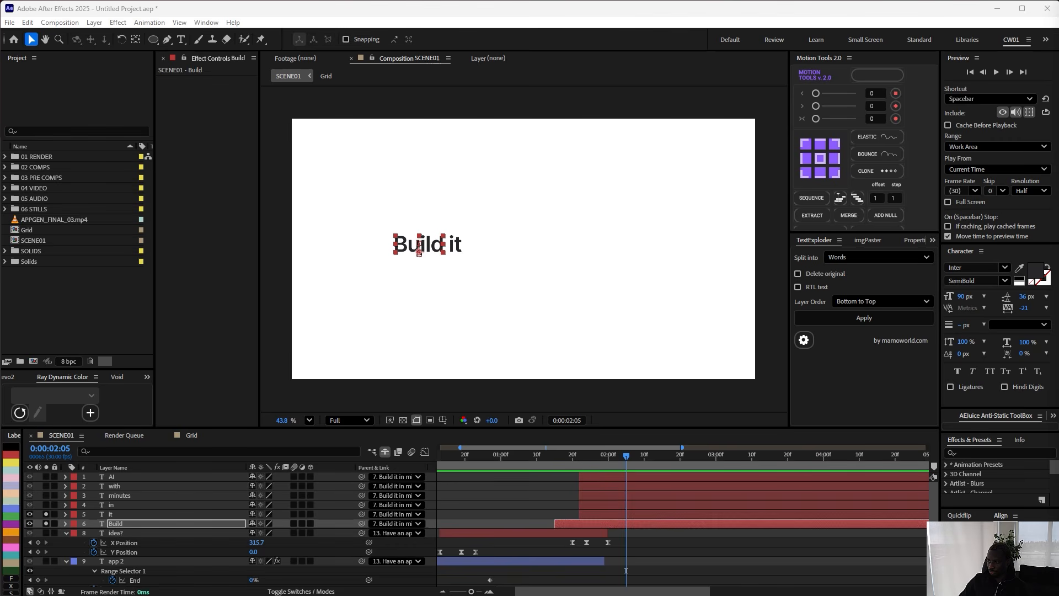
click(627, 524)
key(u)
drag(624, 530, 536, 544)
click(601, 513)
key(i)
key(ctrl+v)
key(F2)
drag(579, 456, 601, 473)
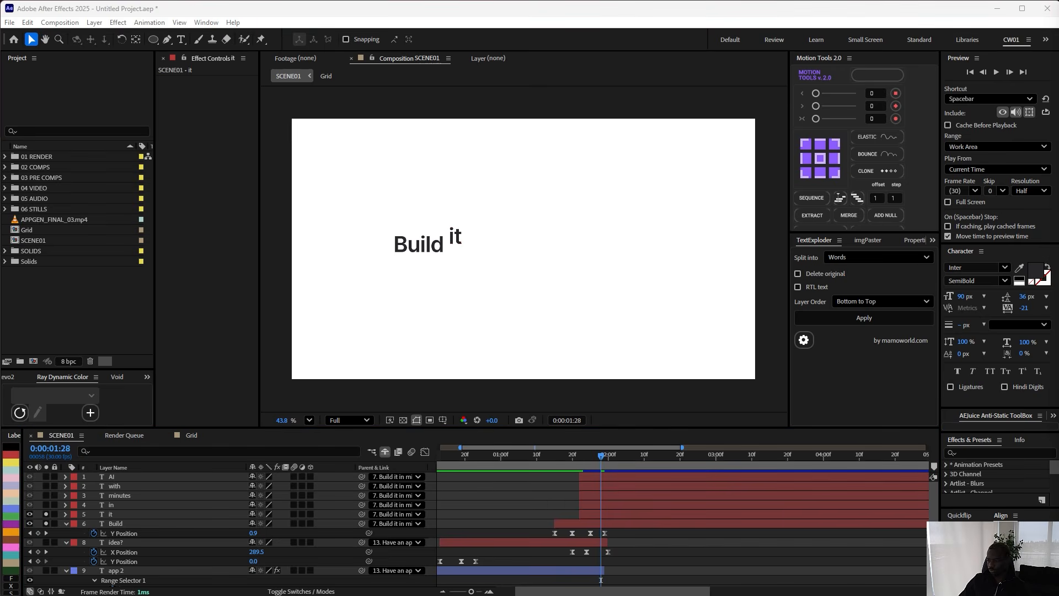
Step: Paste the same Y Position keyframes onto the "in" layer at its start, 0:00:01:22
click(593, 506)
key(i)
key(p)
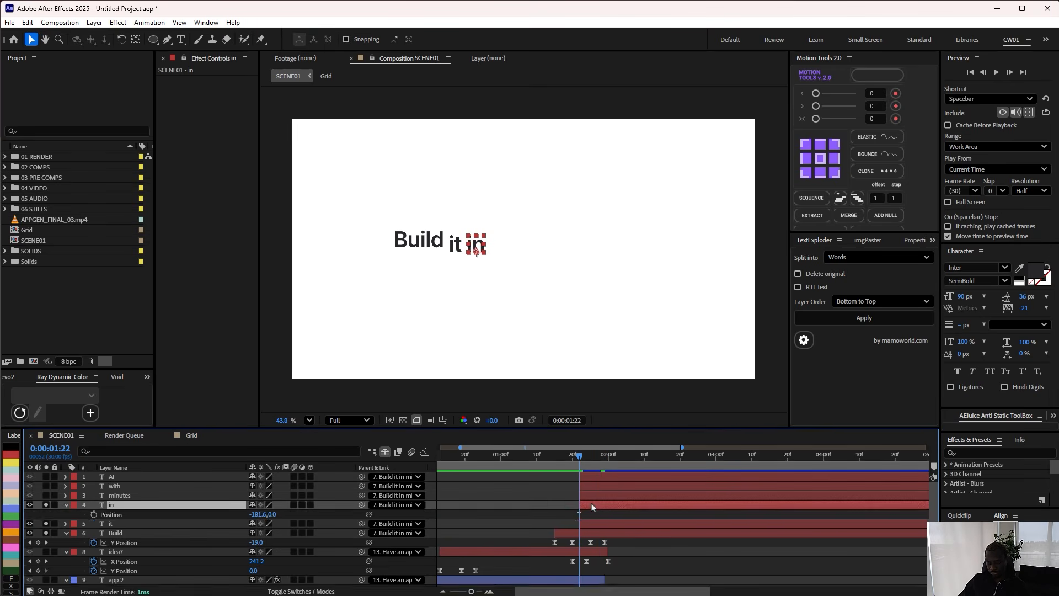
key(ctrl+v)
Step: Preview the entrance of the words "Build it in" to judge their timing
key(space)
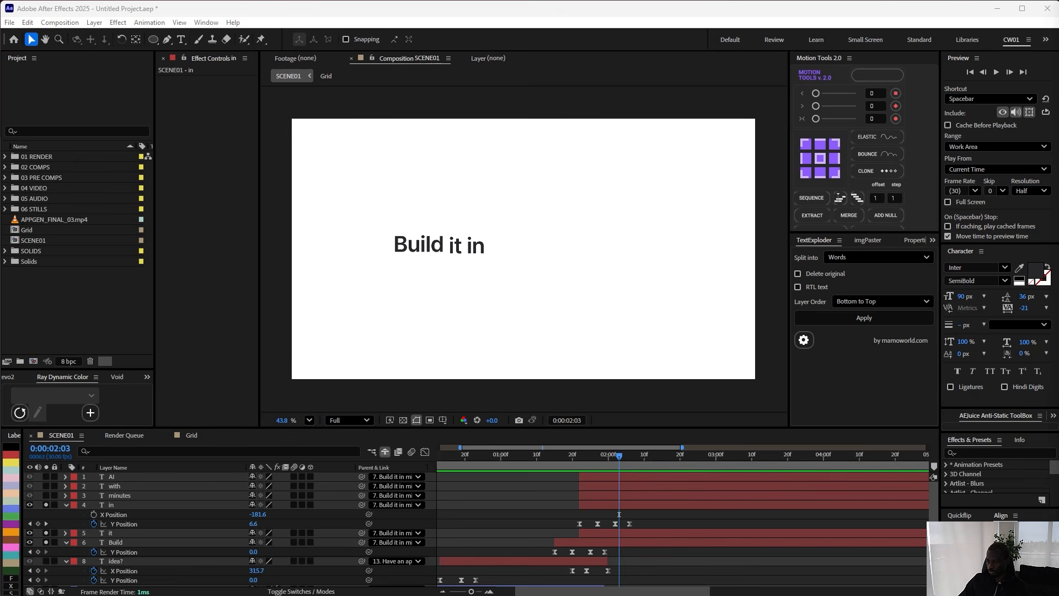
click(574, 541)
click(554, 459)
drag(554, 460, 545, 490)
click(545, 489)
key(space)
key(space)
Step: Stagger the words by starting the "it" layer at 0:00:01:17 and the "in" layer at 0:00:01:19, and preview the result
click(555, 459)
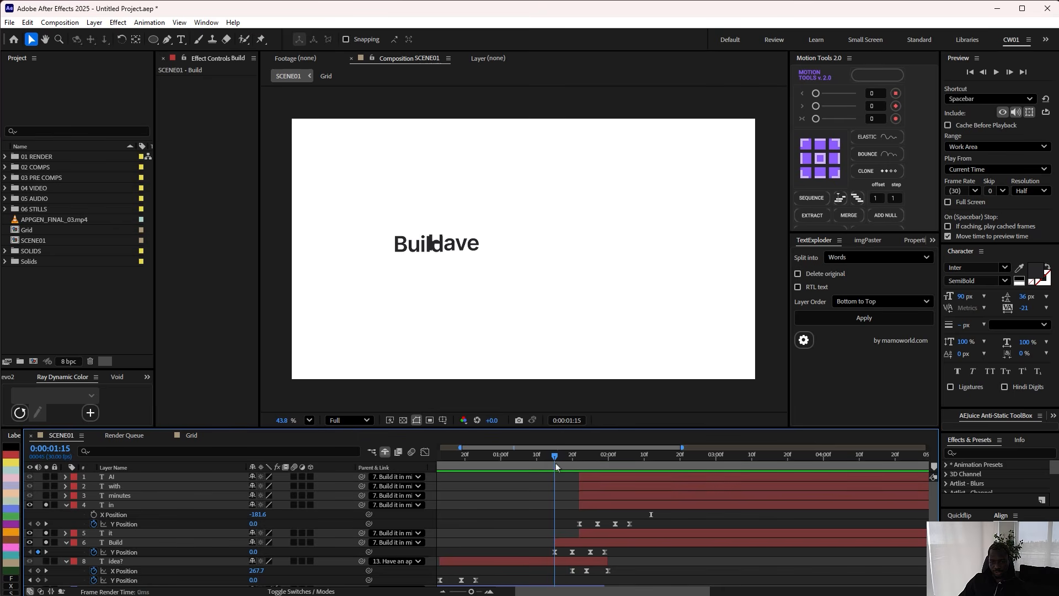
key(Page_Down)
key(Page_Down)
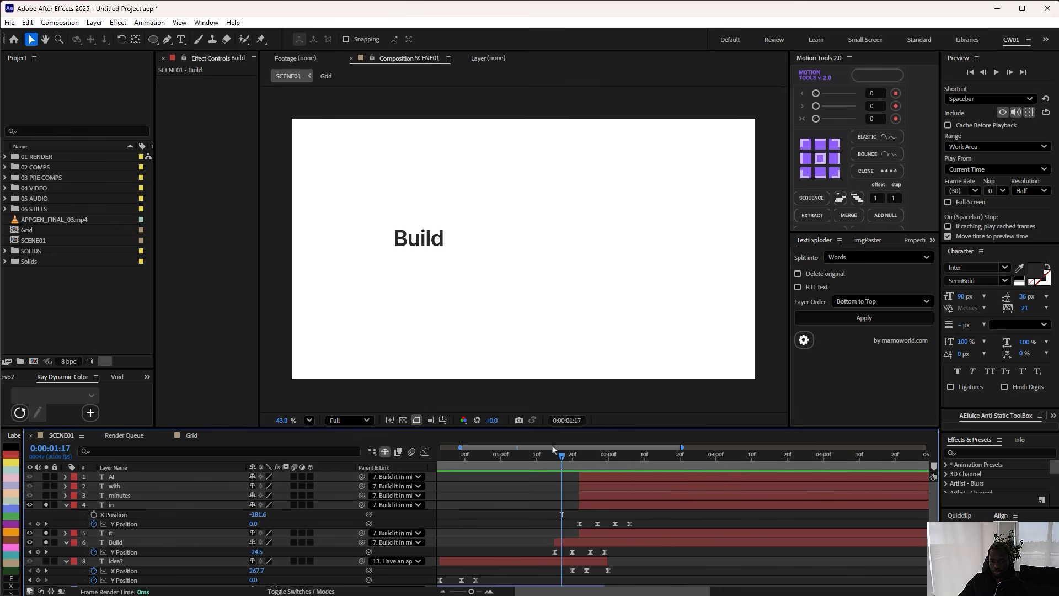
click(590, 534)
key([)
key(Page_Down)
key(Page_Down)
click(587, 505)
key([)
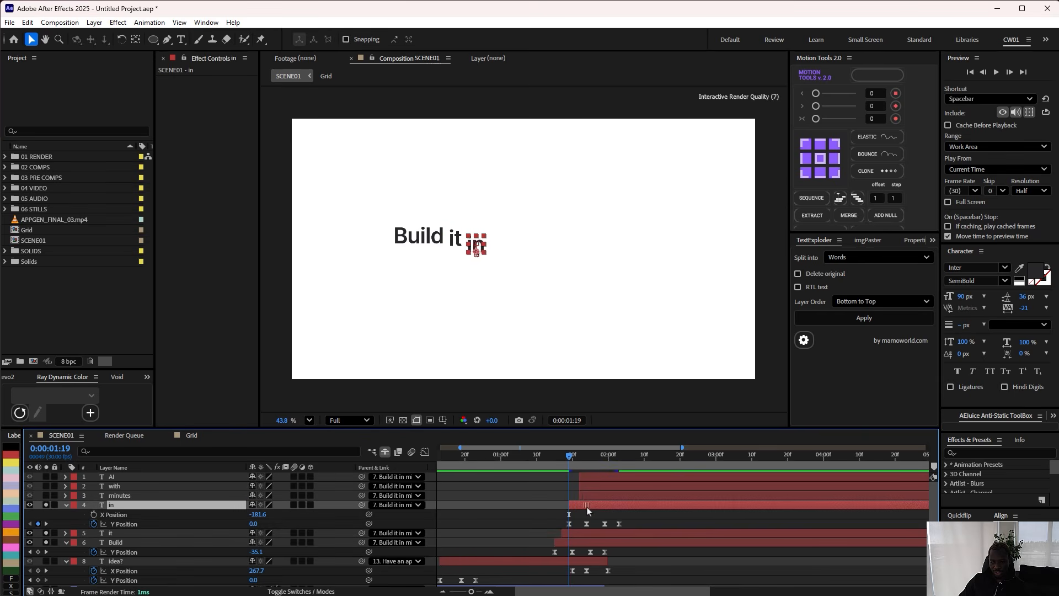
key(space)
click(506, 506)
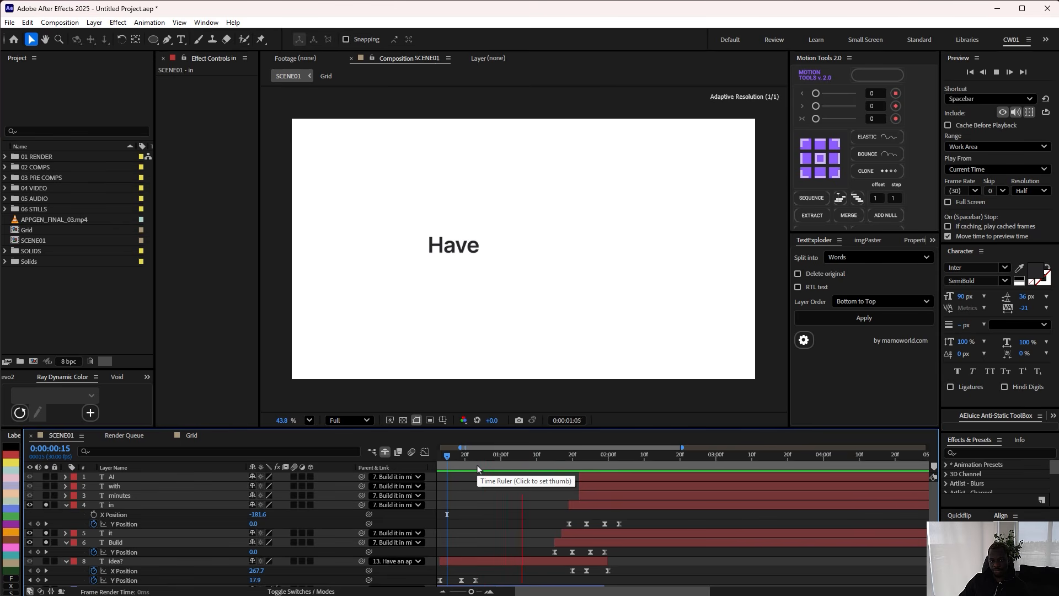
Step: Solo the "minutes" layer along with the other words and separate its Position dimensions
click(579, 456)
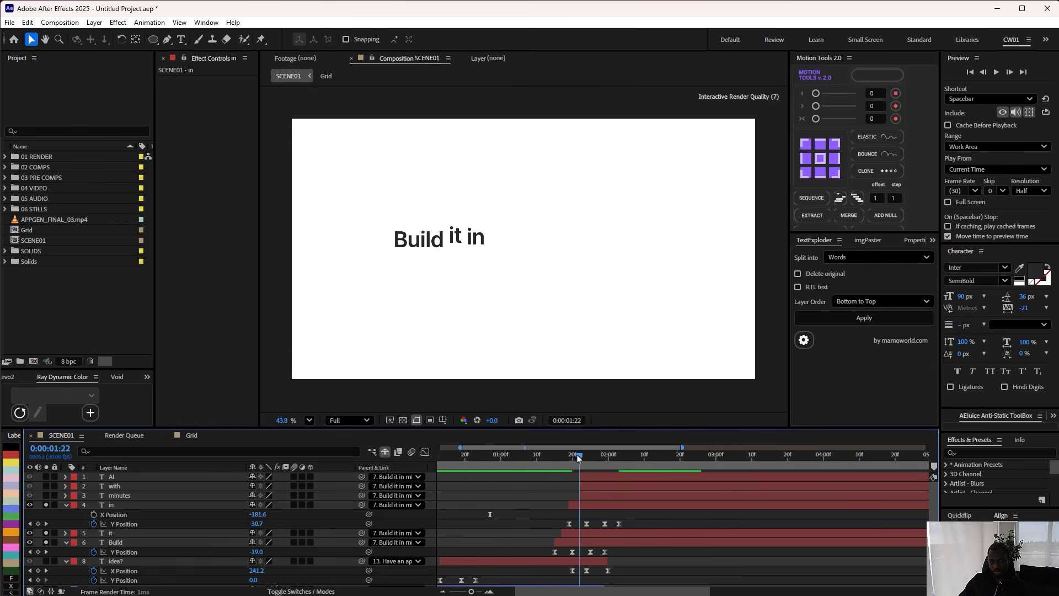
drag(579, 456, 603, 455)
click(45, 496)
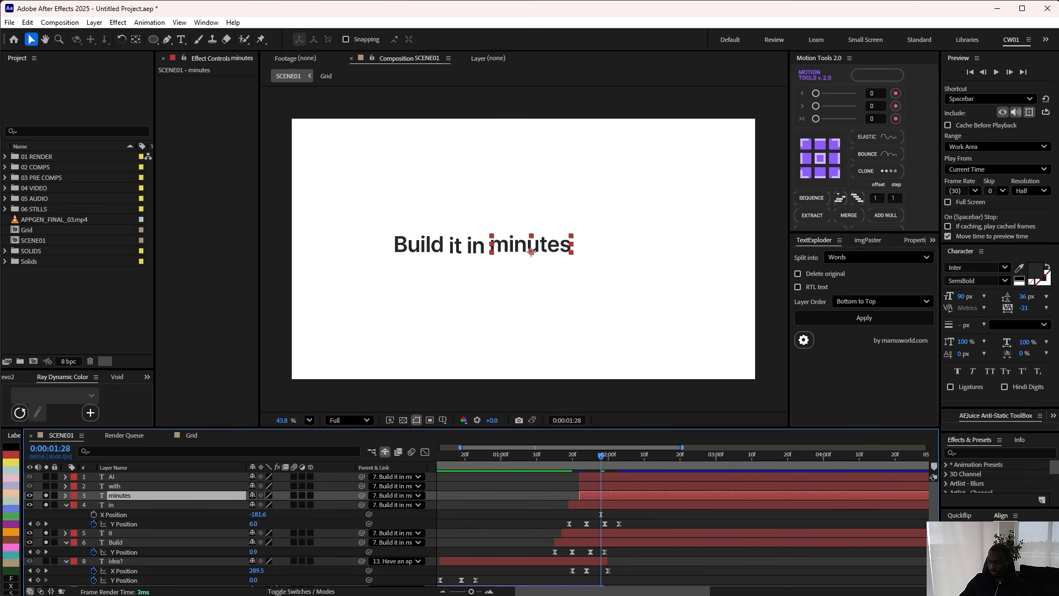
key(p)
right_click(115, 505)
click(173, 541)
Step: Keyframe the "minutes" layer's X Position at its first frame and shift the layer to start at 0:00:01:27
click(598, 496)
key(i)
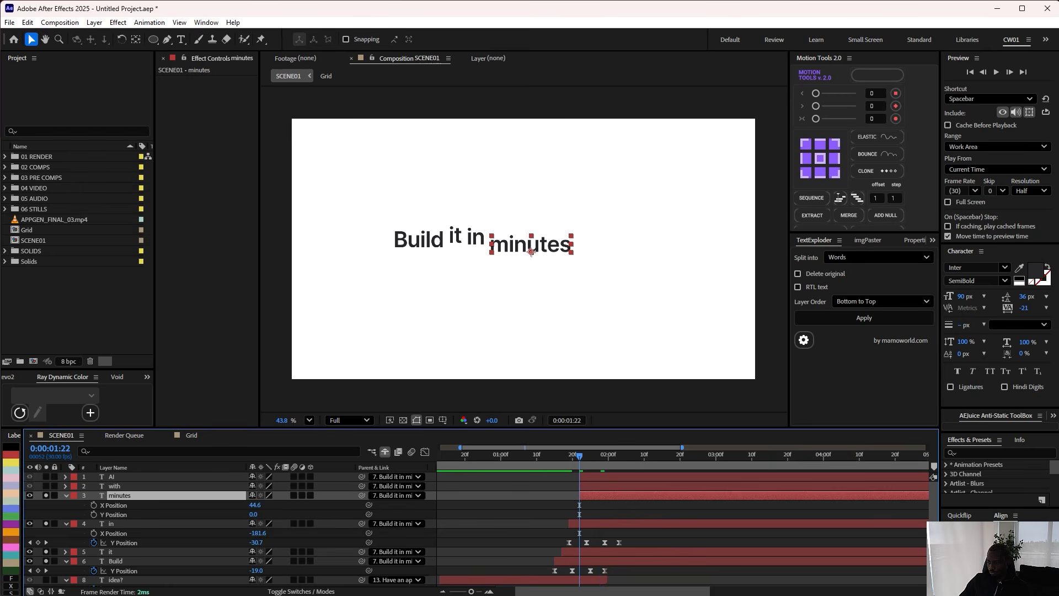
click(94, 505)
key(Page_Down)
key(Page_Down)
key(Page_Down)
key(Page_Down)
key(Page_Down)
scroll(652, 486, up, 2)
drag(518, 497, 558, 499)
Step: Add X Position keyframes to the "minutes" layer at 0:00:02:02 and 0:00:02:08
key(Page_Down)
key(Page_Down)
key(Page_Down)
key(Page_Down)
key(Page_Down)
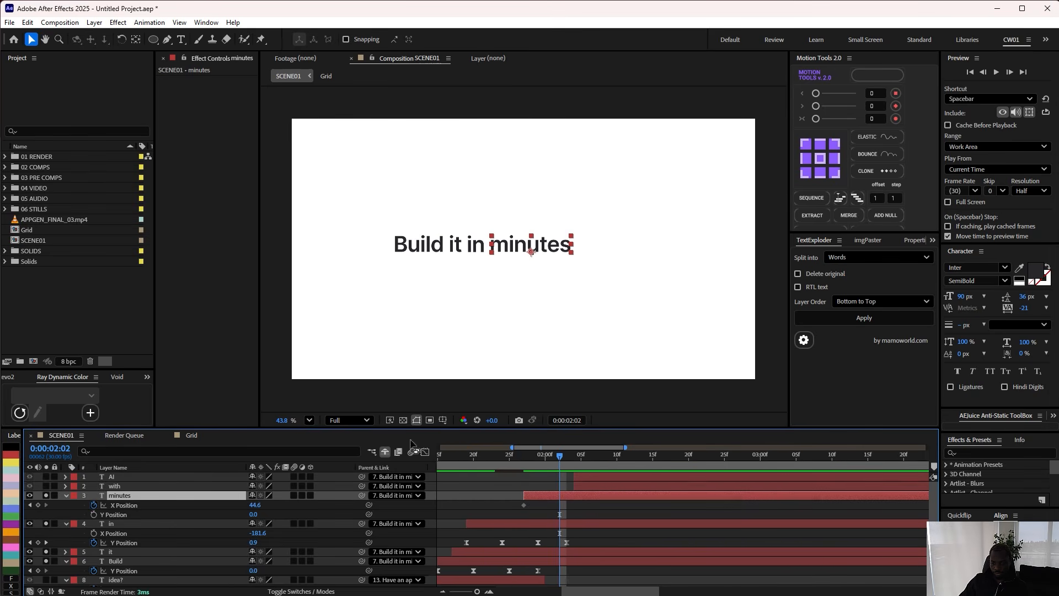
key(alt+shift+p)
key(Page_Down)
key(Page_Down)
key(Page_Down)
key(Page_Down)
key(Page_Down)
key(Page_Down)
key(alt+shift+p)
Step: Lower the "minutes" layer's X Position at 0:00:01:27 and move the word rightward at 0:00:02:02 to create a horizontal overshoot
click(523, 459)
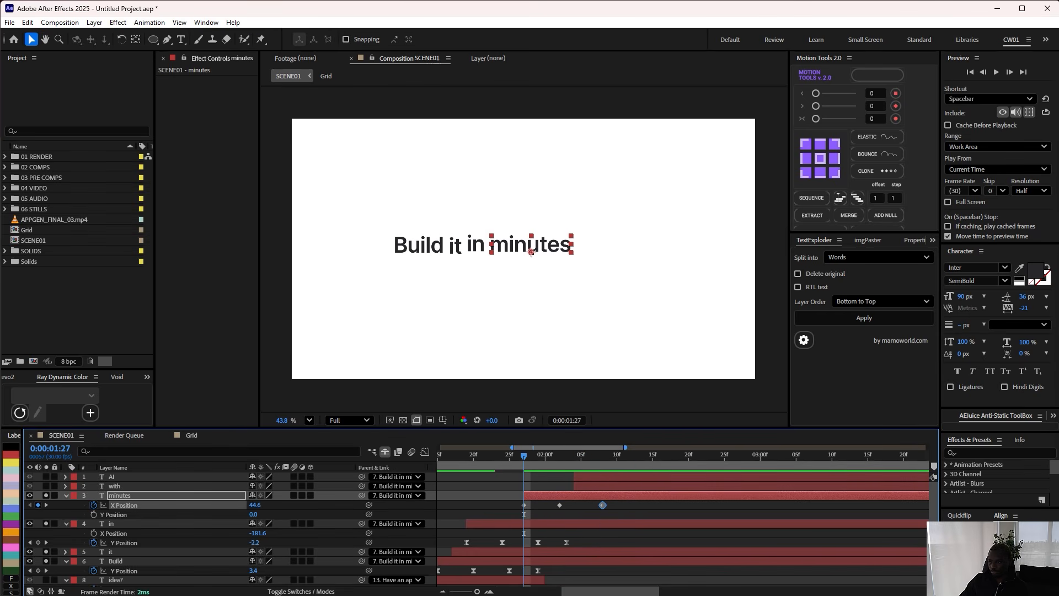
click(254, 505)
click(309, 513)
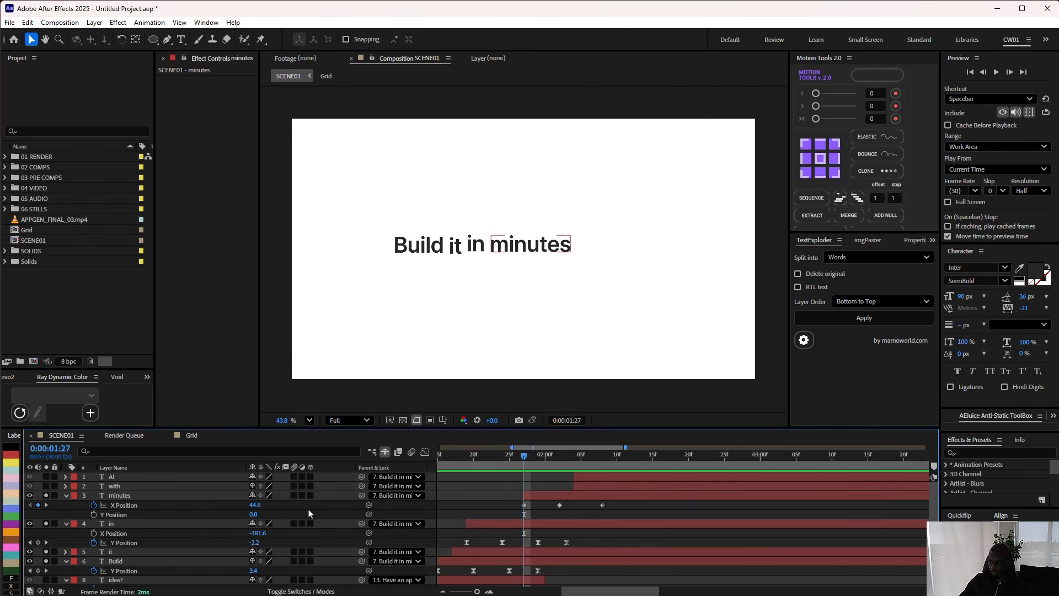
drag(255, 505, 242, 505)
click(46, 505)
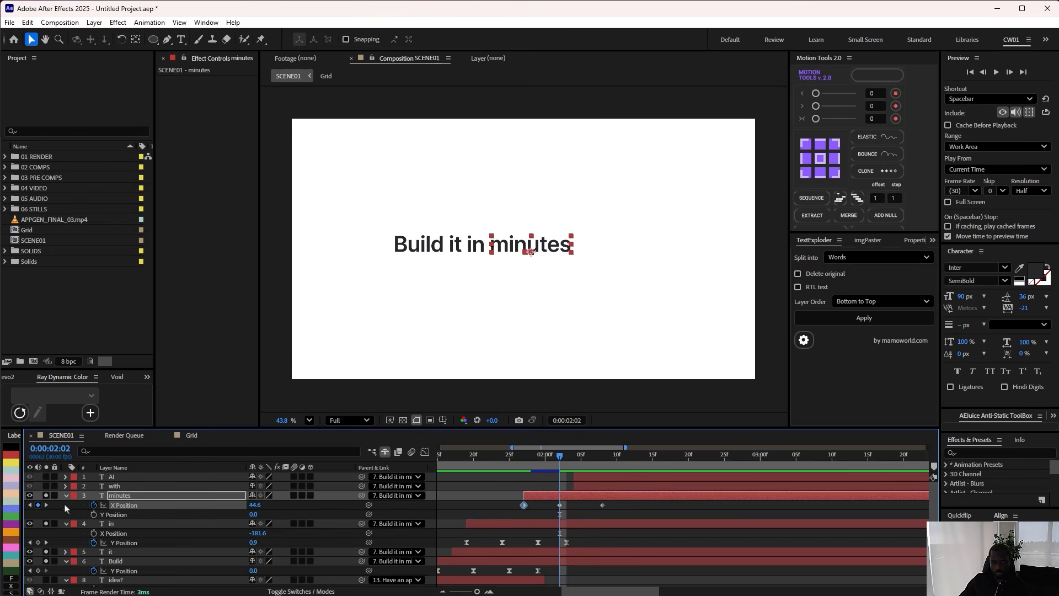
drag(530, 251, 540, 251)
drag(559, 457, 574, 457)
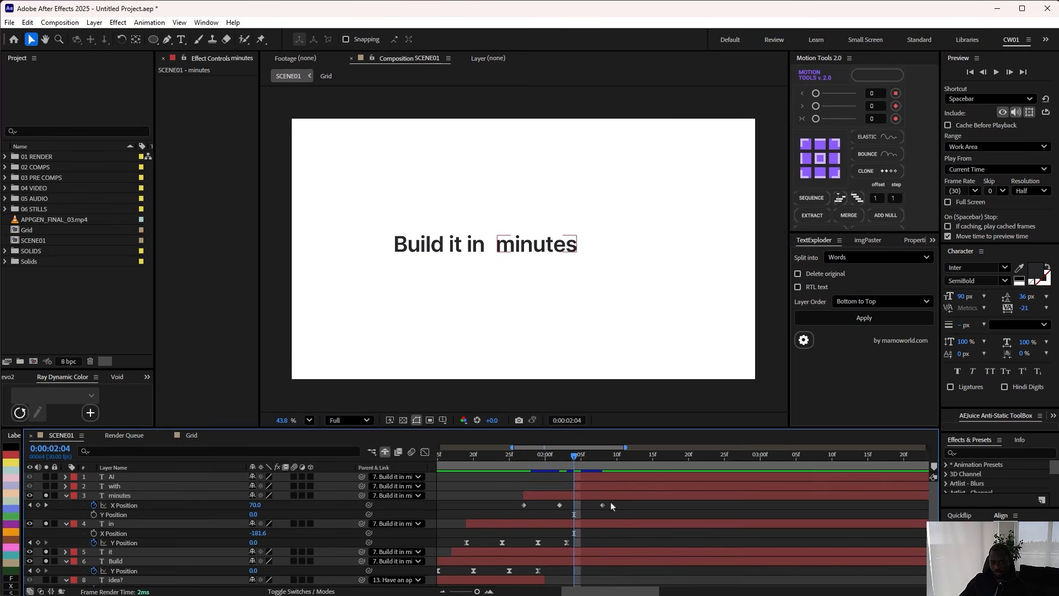
Step: Apply Easy Ease to the three X Position keyframes of the "minutes" layer
drag(611, 510, 516, 502)
right_click(560, 505)
mouse_move(618, 594)
click(728, 538)
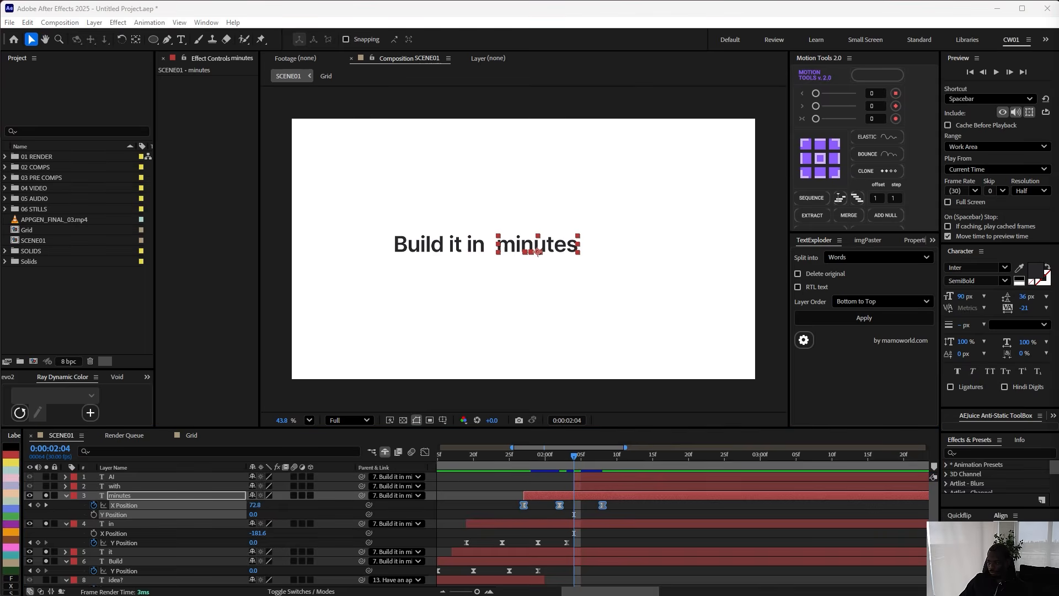
Step: Reshape the "minutes" layer's X Position curve with its Bezier handles in the Graph Editor and preview the motion
click(425, 452)
click(135, 507)
drag(536, 563, 525, 525)
drag(630, 518, 590, 538)
drag(588, 531, 578, 530)
drag(560, 515, 552, 488)
drag(547, 479, 532, 480)
key(space)
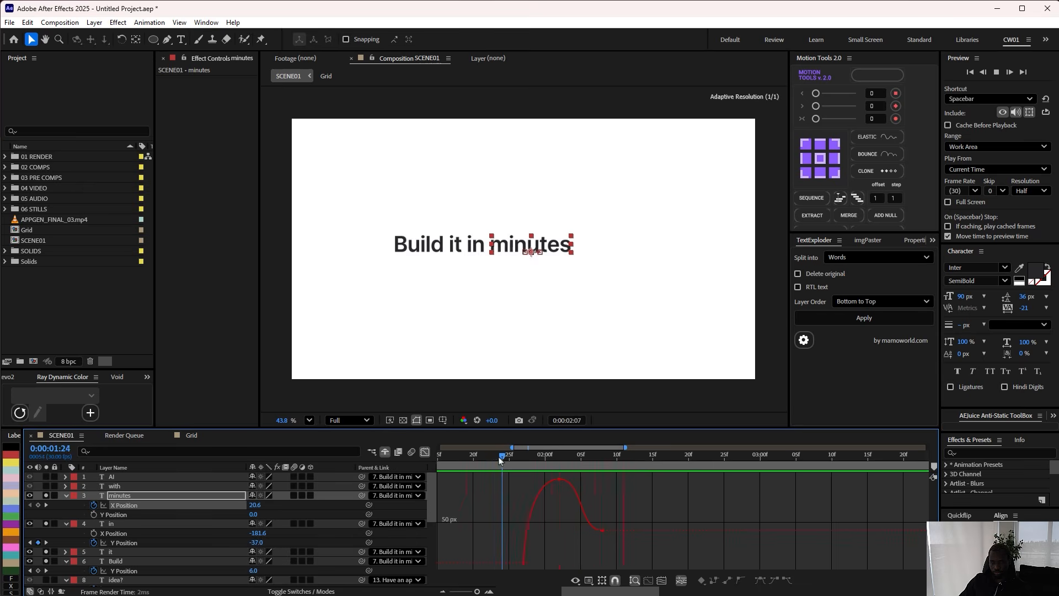
click(425, 452)
key(space)
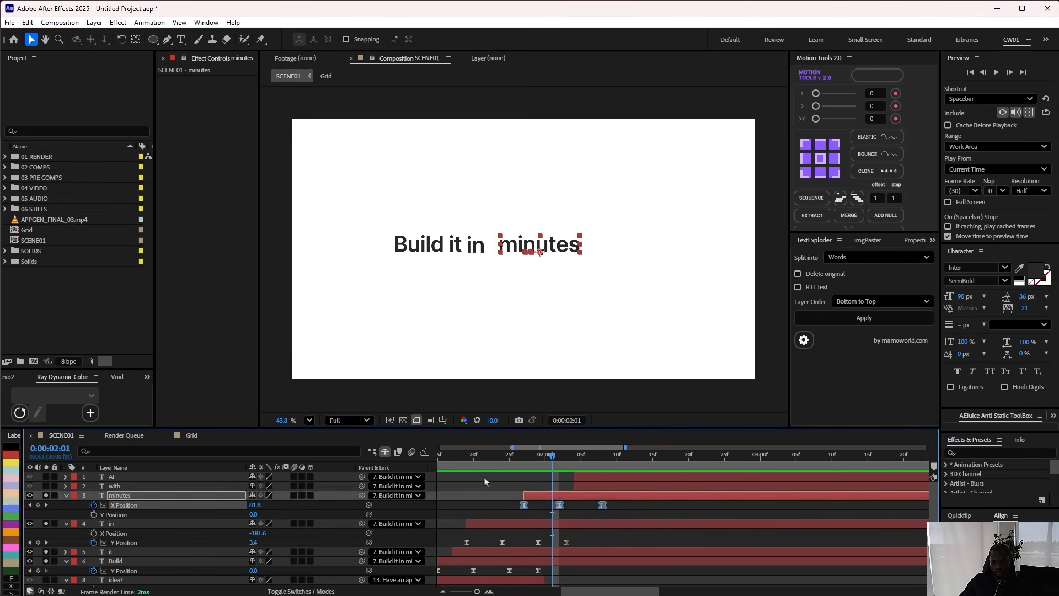
Step: Shift the "with" layer to start at 0:00:02:01 and solo the full "Build it in minutes with AI" layer as a reference
click(590, 486)
drag(590, 490, 553, 458)
click(385, 452)
scroll(283, 495, down, 1)
click(143, 552)
click(46, 551)
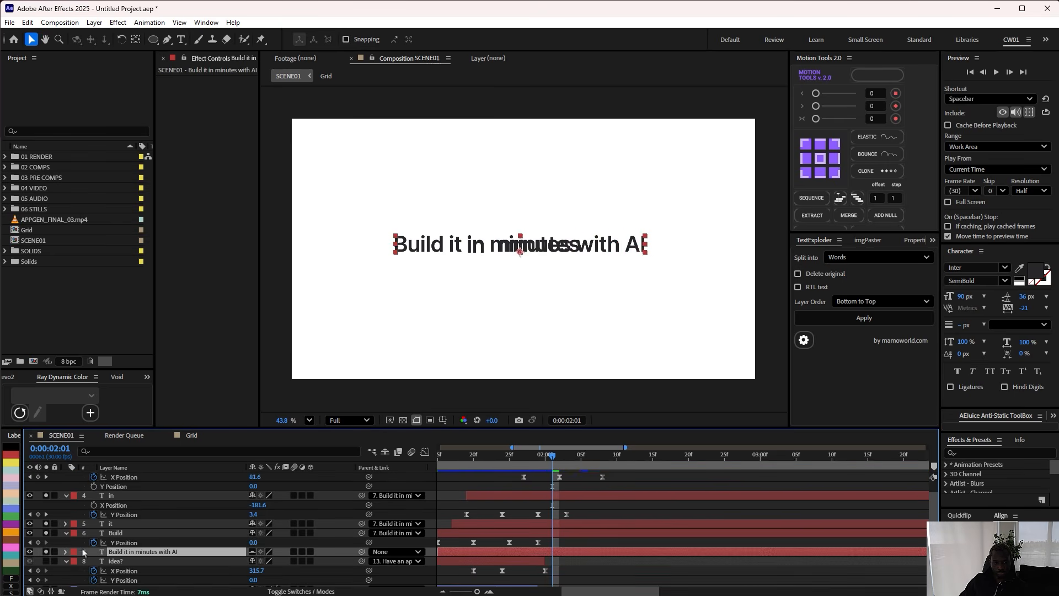
Step: Copy the "minutes" layer's X Position keyframes onto the "with" layer's X Position, starting at 0:00:02:01
scroll(301, 496, up, 1)
click(187, 487)
click(166, 506)
key(ctrl+c)
click(584, 485)
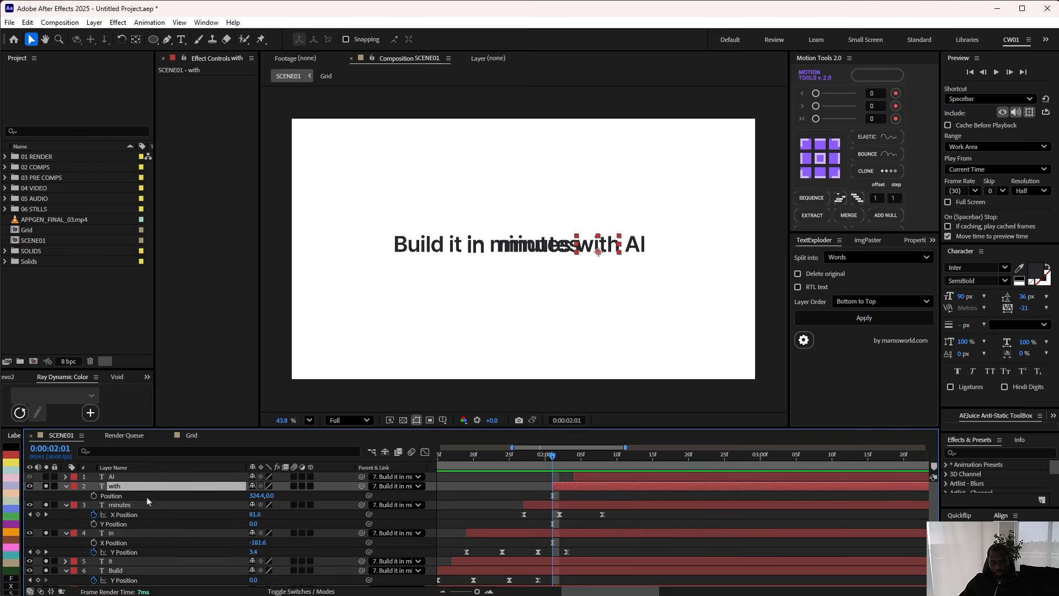
key(ctrl+v)
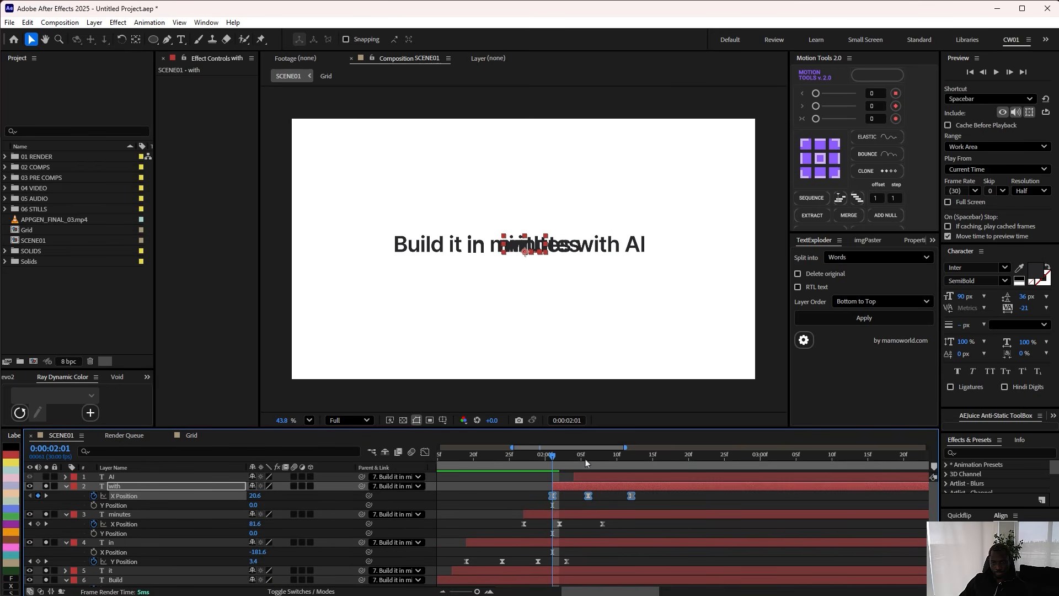
Step: Offset the "with" layer's three selected X Position keyframes to 324.6 at 0:00:02:12, aligning the word with the reference text
key(k)
key(k)
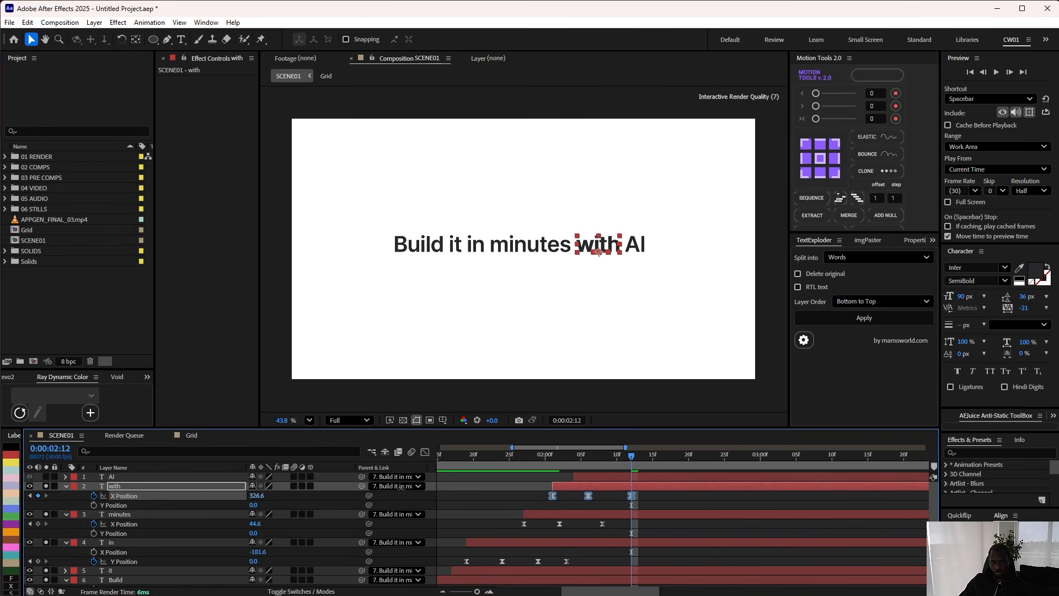
scroll(598, 252, up, 6)
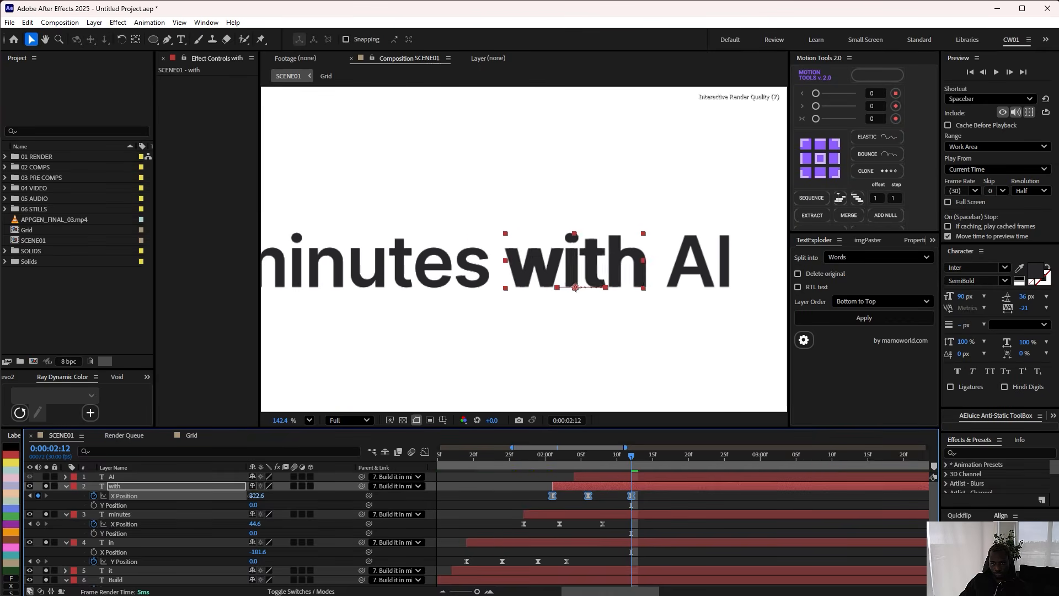
click(570, 310)
scroll(570, 309, down, 6)
Step: Try to shift the "with" layer and its keyframes earlier in the timeline
mouse_move(569, 466)
mouse_down()
mouse_move(514, 470)
mouse_move(567, 474)
mouse_up()
click(584, 488)
click(591, 478)
drag(613, 520, 511, 535)
drag(667, 487, 578, 508)
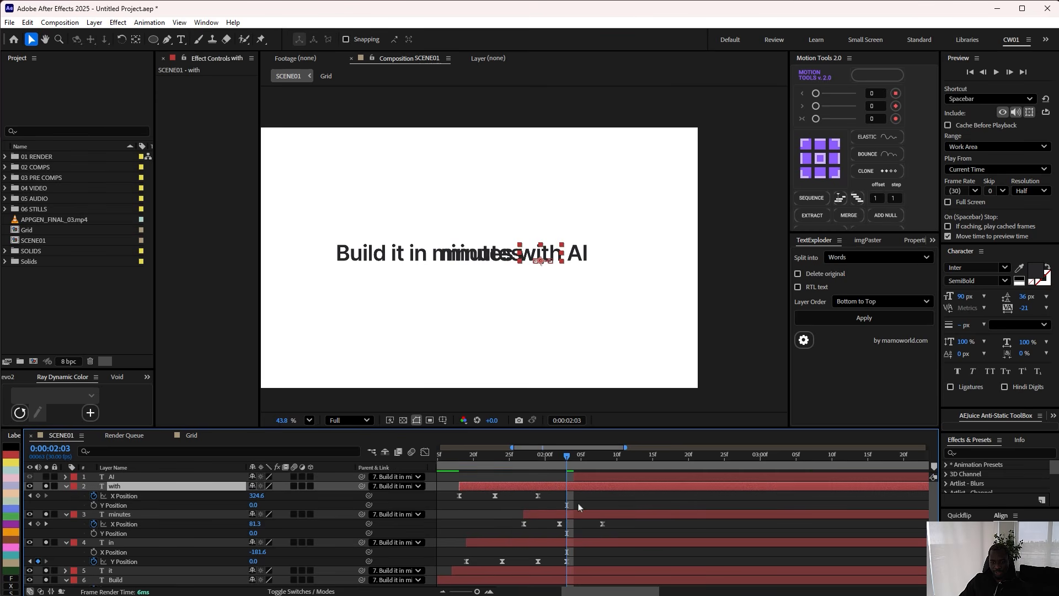
key(ctrl+z)
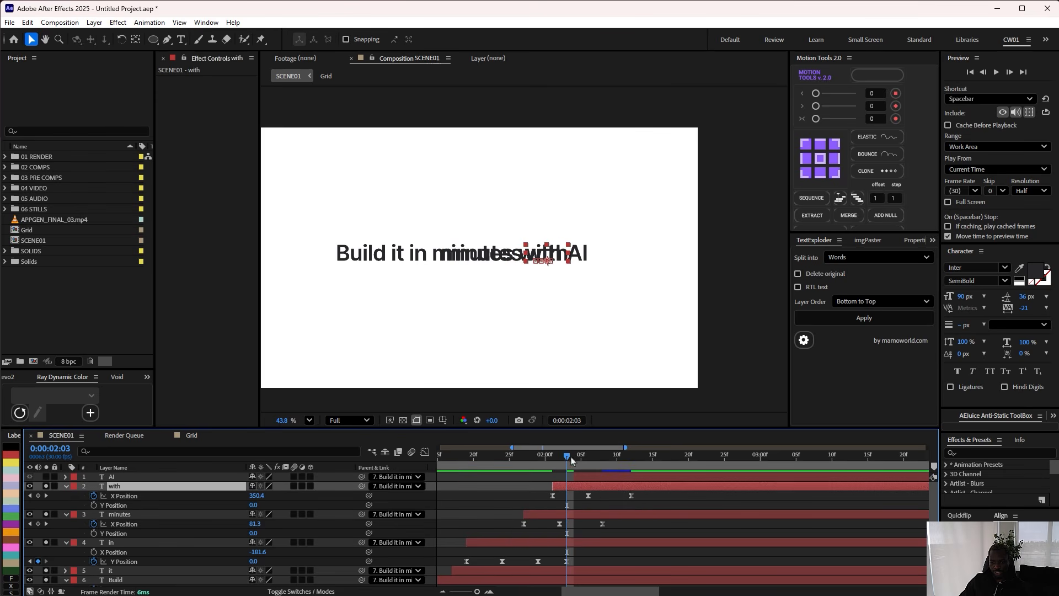
Step: Unsolo the full "Build it in minutes with AI" reference layer and check the "with" motion between 0:00:02:03 and 0:00:02:06
scroll(221, 524, down, 3)
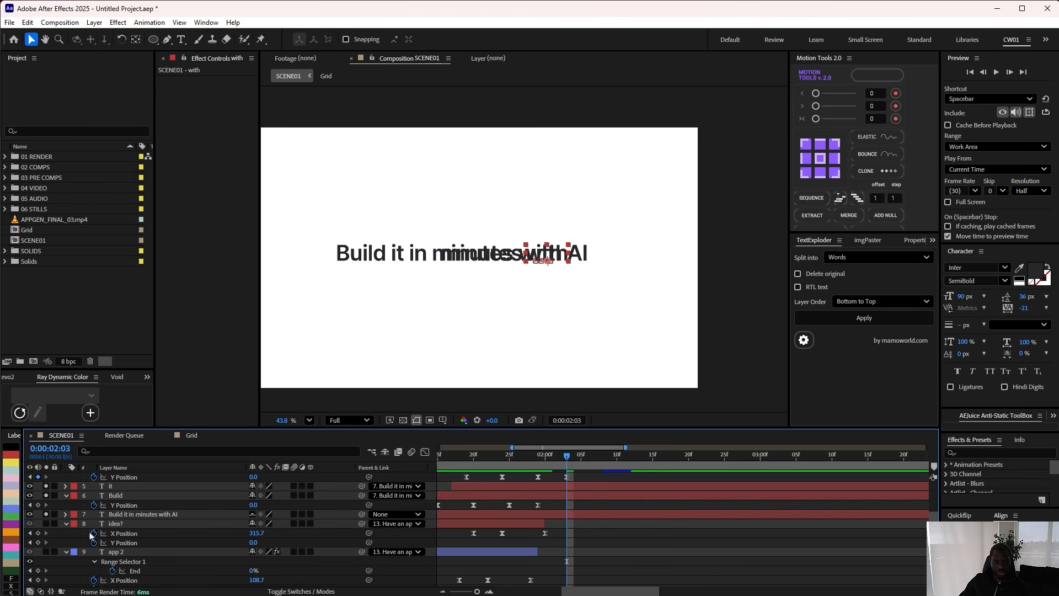
click(47, 514)
scroll(563, 475, up, 3)
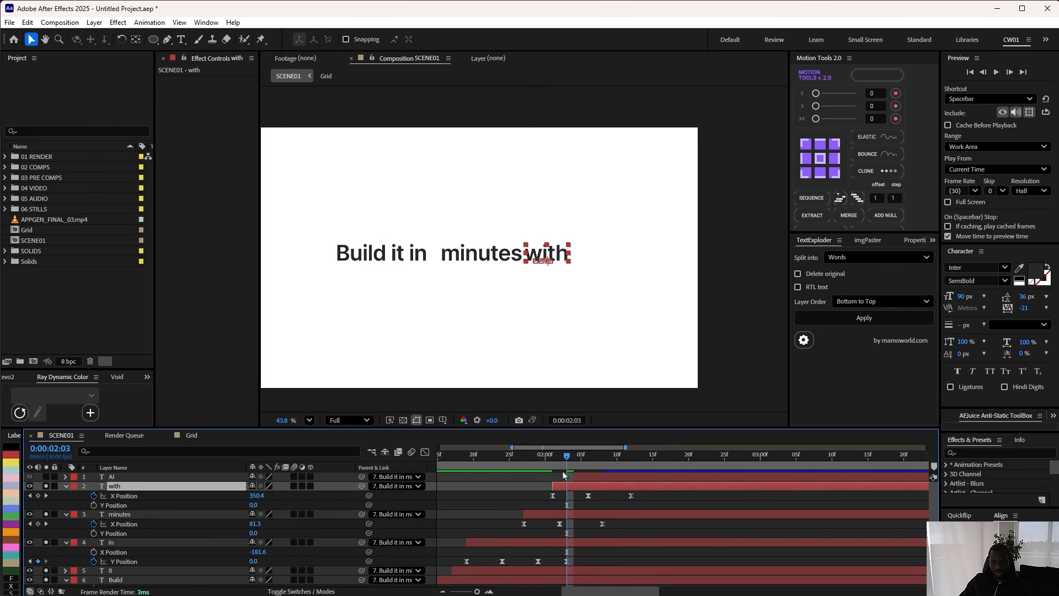
drag(566, 465, 588, 464)
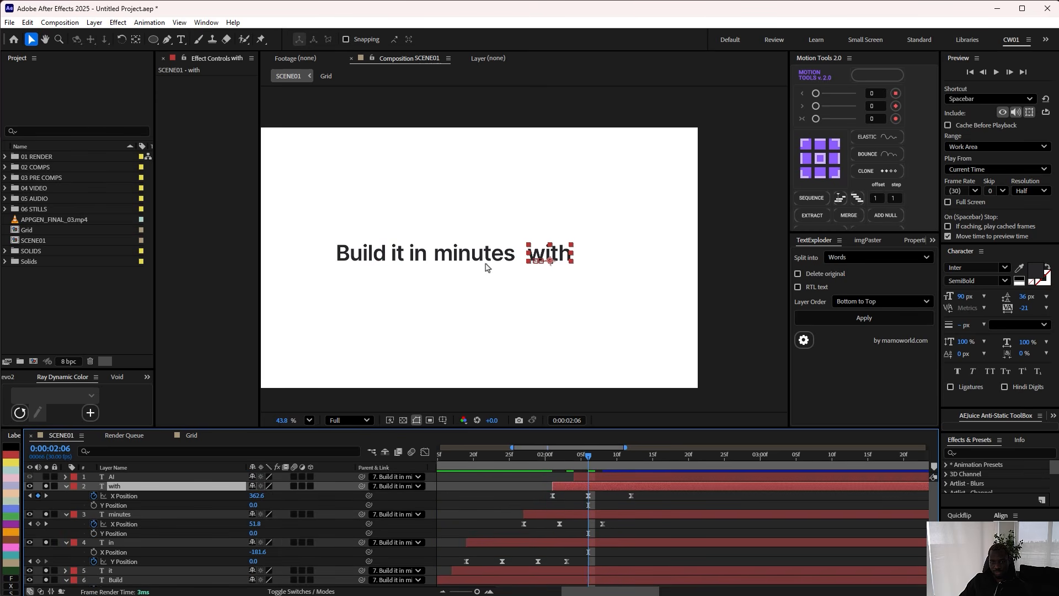
mouse_move(588, 462)
mouse_down()
mouse_move(561, 463)
mouse_move(581, 462)
mouse_up()
Step: Solo the full reference sentence layer again and compare the "with" position against it up to 0:00:02:09
scroll(115, 556, down, 3)
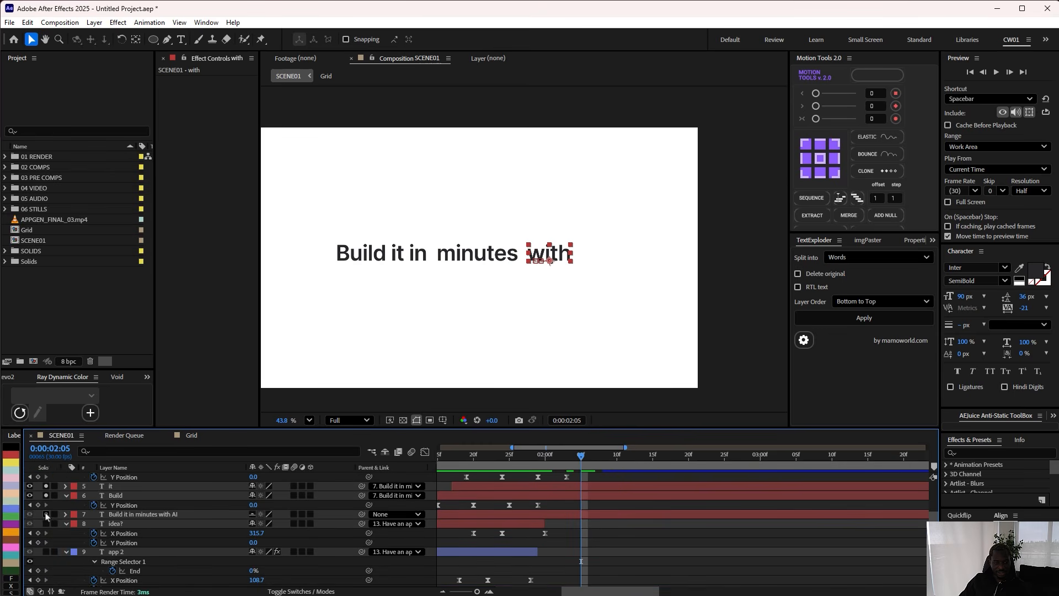
click(47, 514)
click(164, 514)
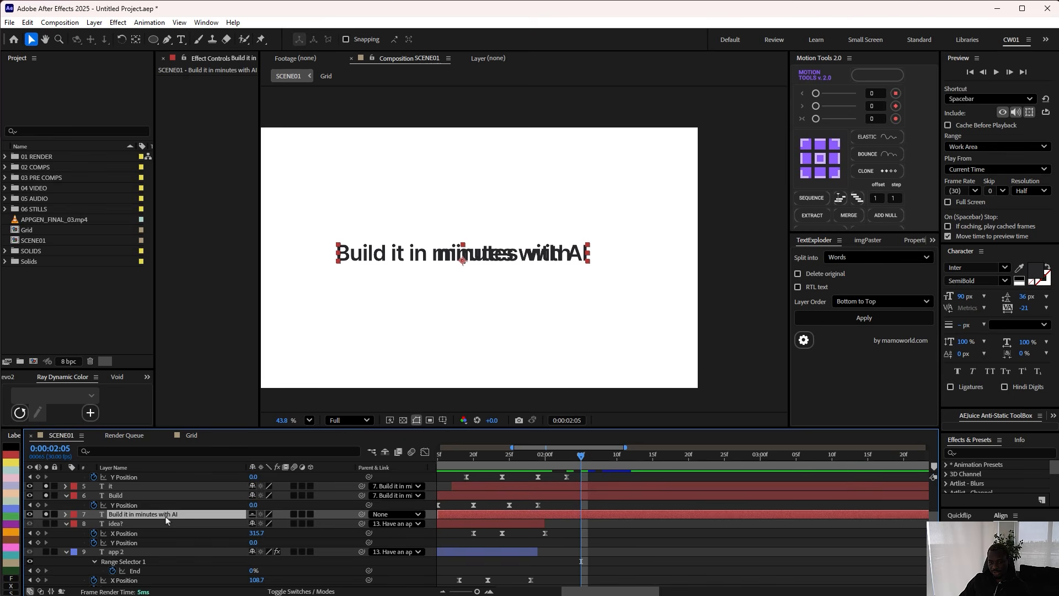
scroll(606, 503, up, 3)
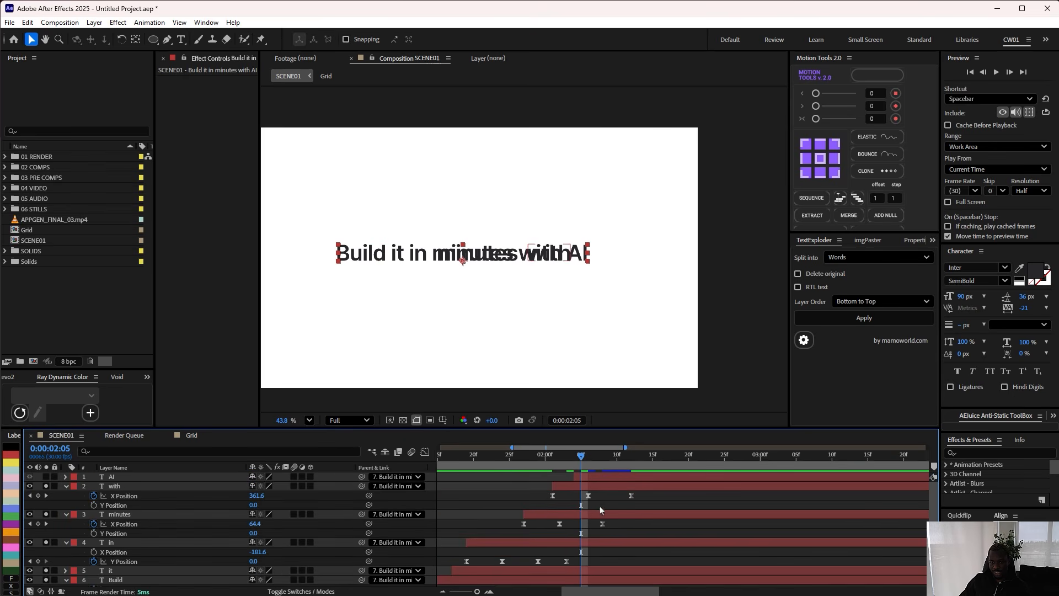
drag(579, 461, 610, 464)
Step: Try raising the "with" layer's selected X Position keyframes to 432.6 at 0:00:02:06
drag(644, 504, 532, 492)
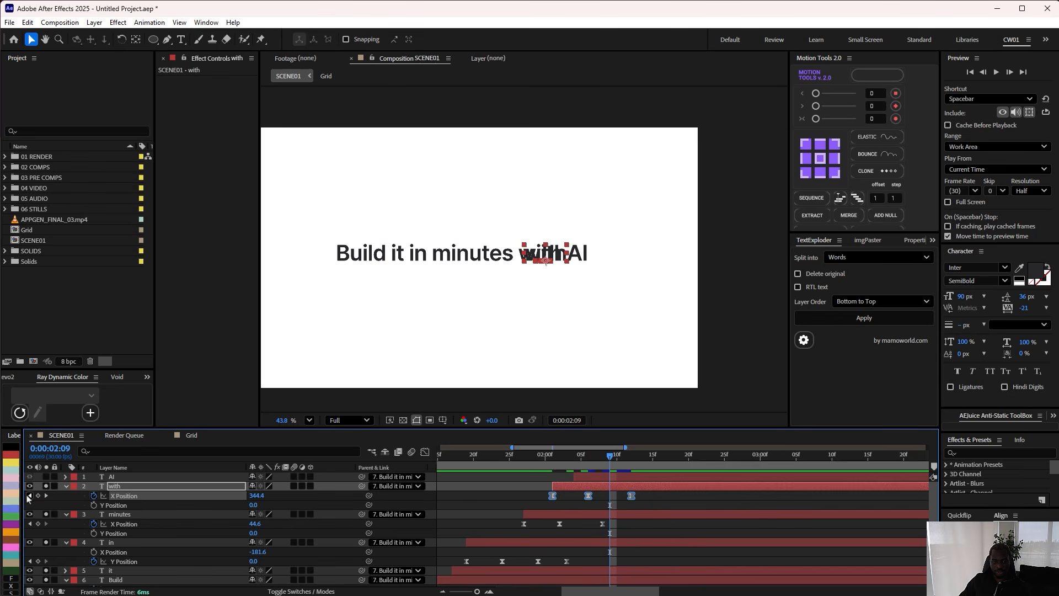
click(30, 496)
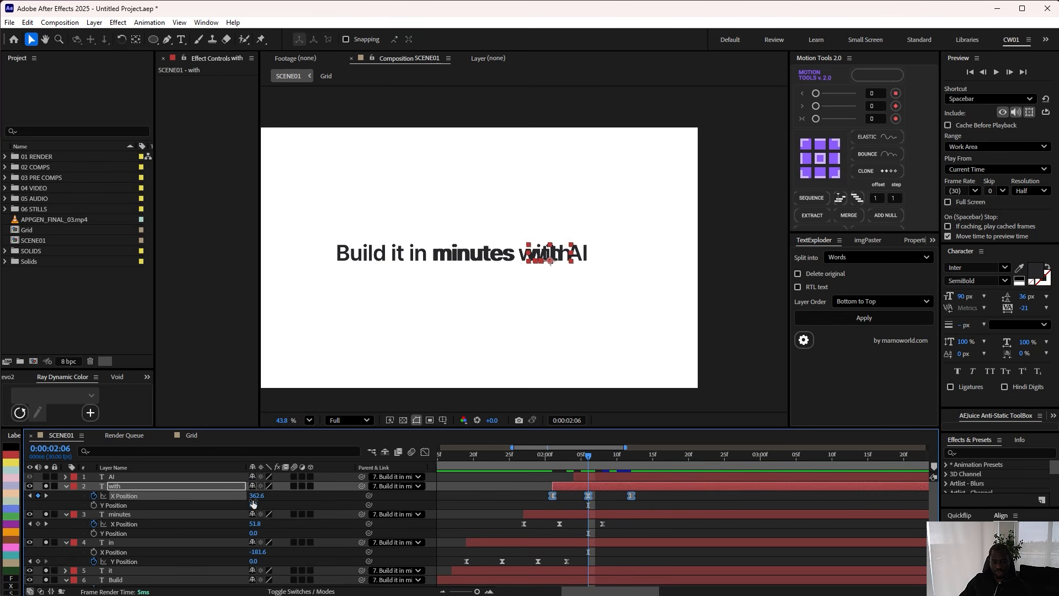
drag(253, 501, 285, 500)
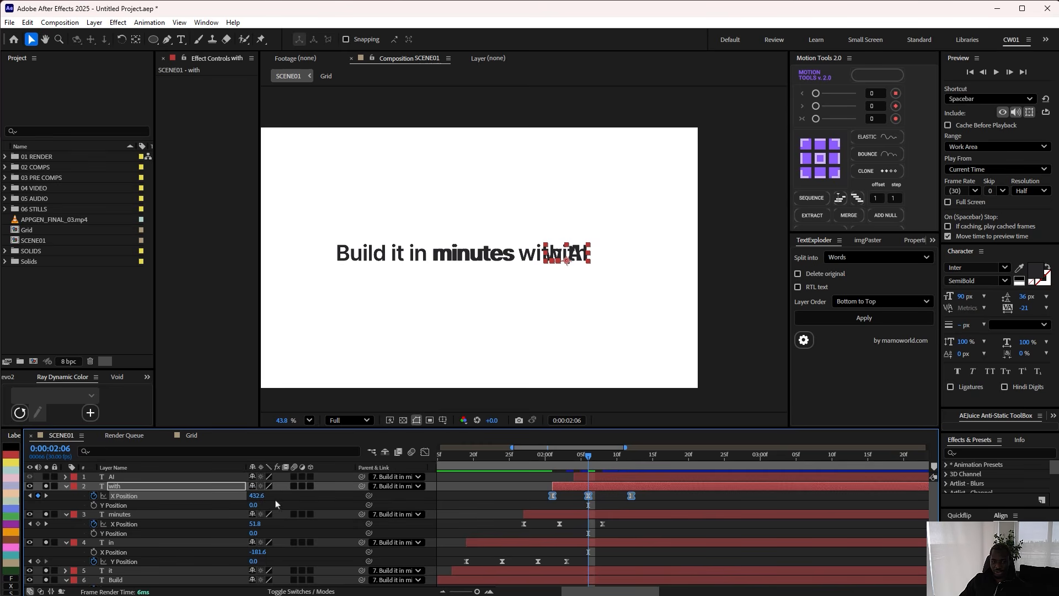
scroll(559, 251, up, 3)
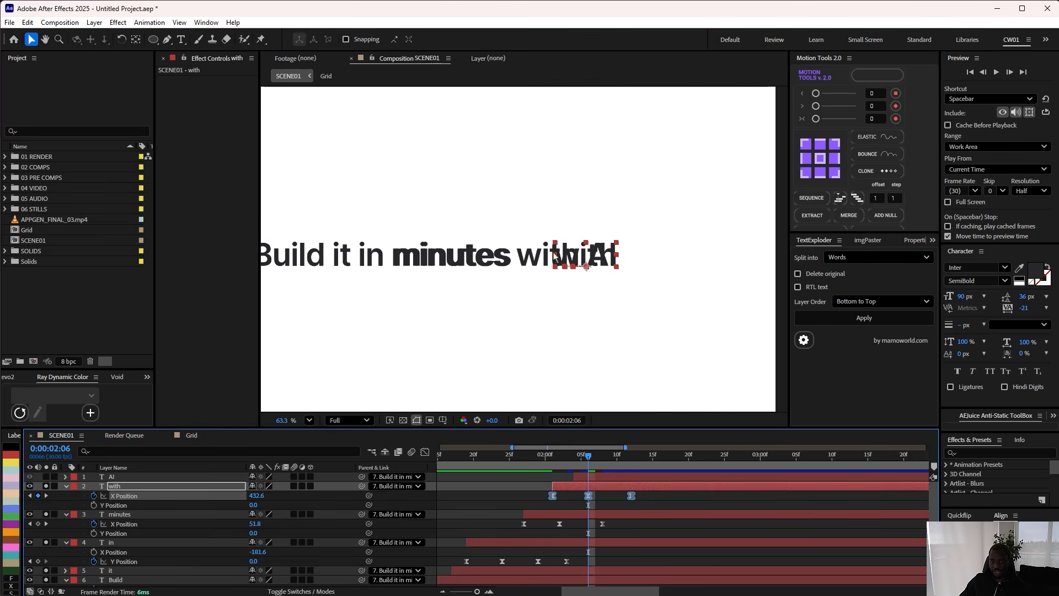
click(515, 495)
key(ctrl+z)
key(ctrl+z)
Step: Solo the "AI" layer and separate its Position into X and Y dimensions
drag(528, 464, 603, 466)
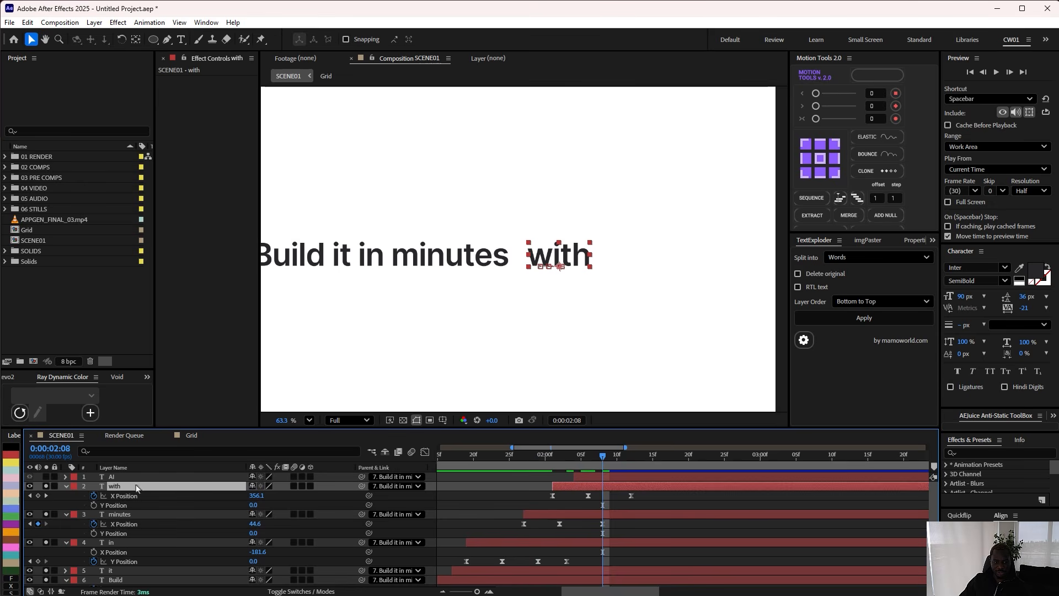
click(46, 477)
click(125, 477)
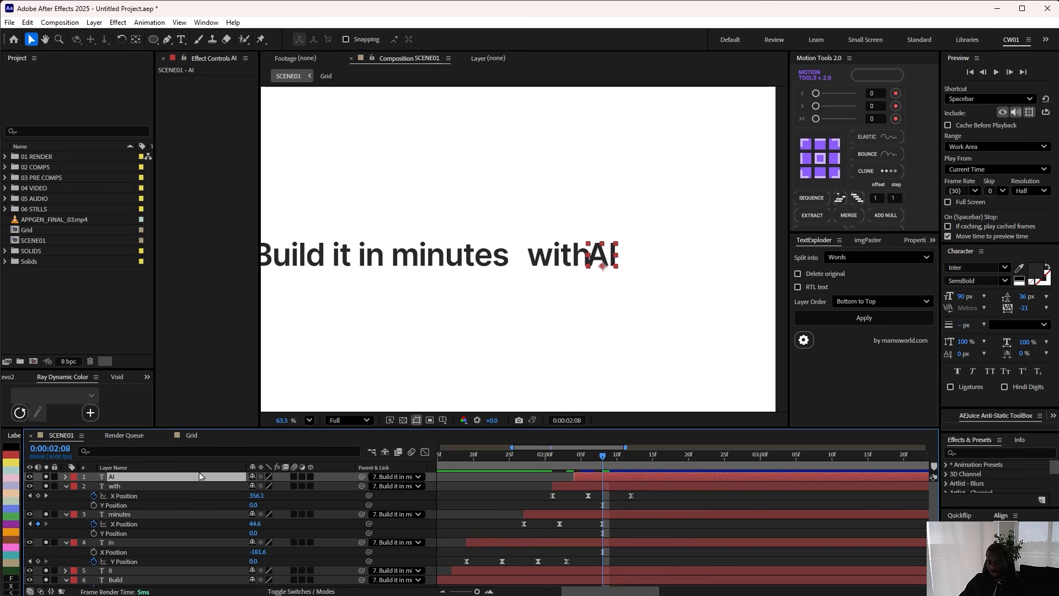
key(p)
right_click(192, 492)
click(226, 515)
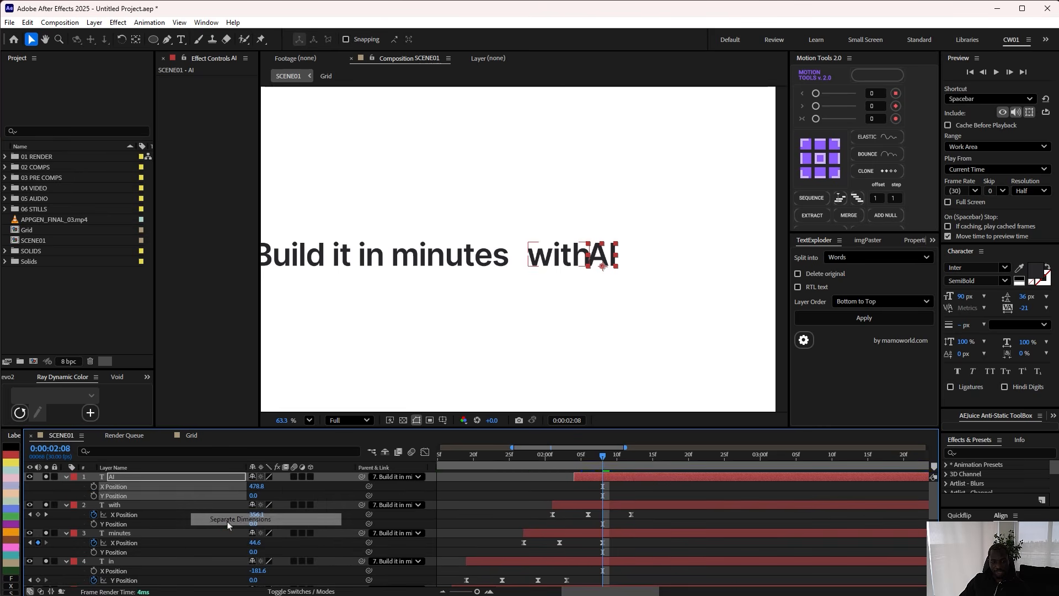
Step: Paste the copied X Position keyframes onto the "AI" layer's X Position at 0:00:02:04
click(119, 493)
click(124, 488)
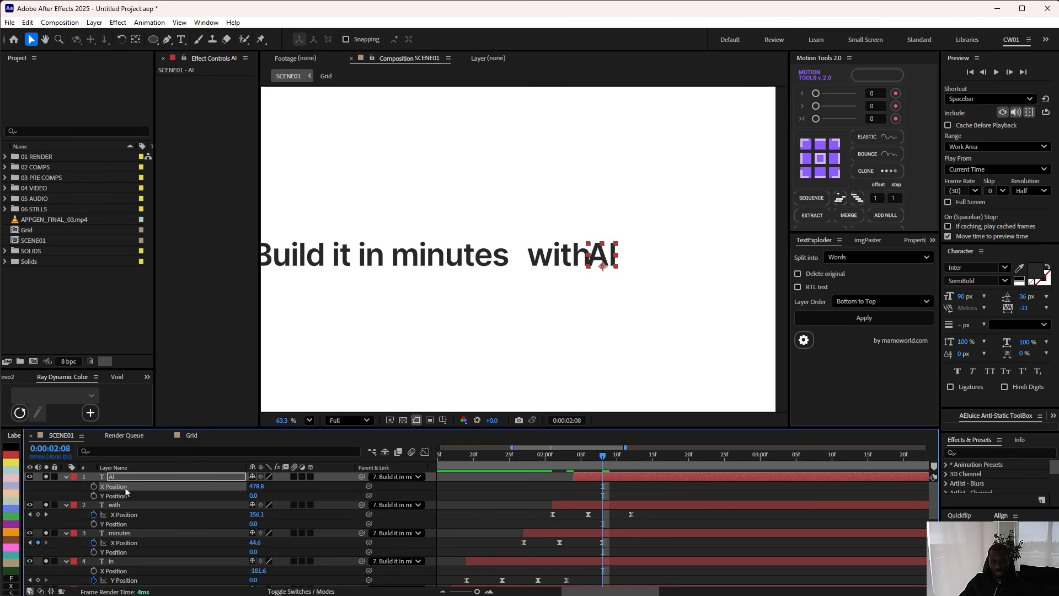
click(576, 456)
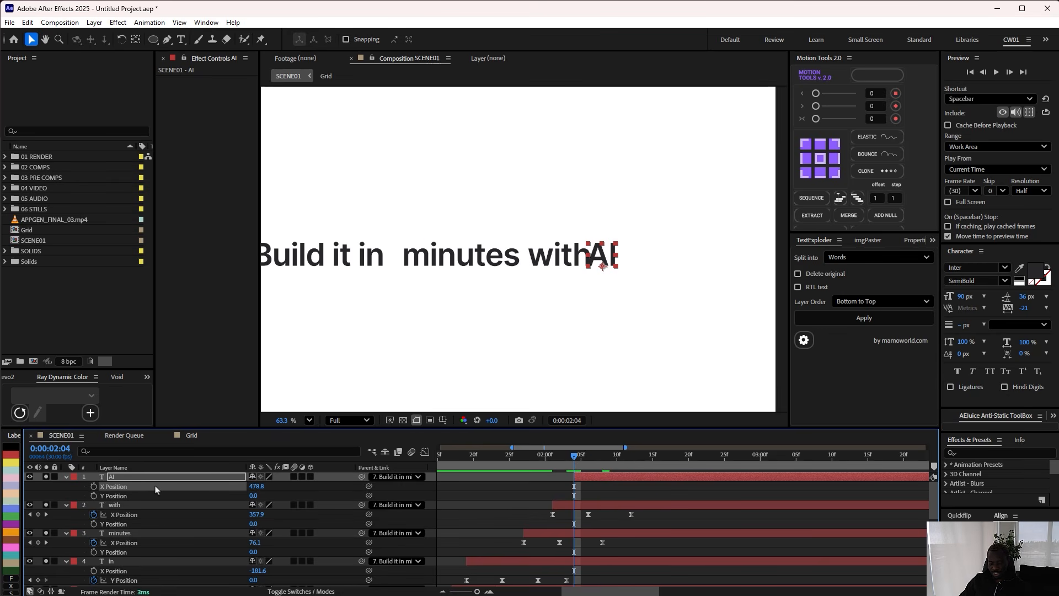
key(ctrl+v)
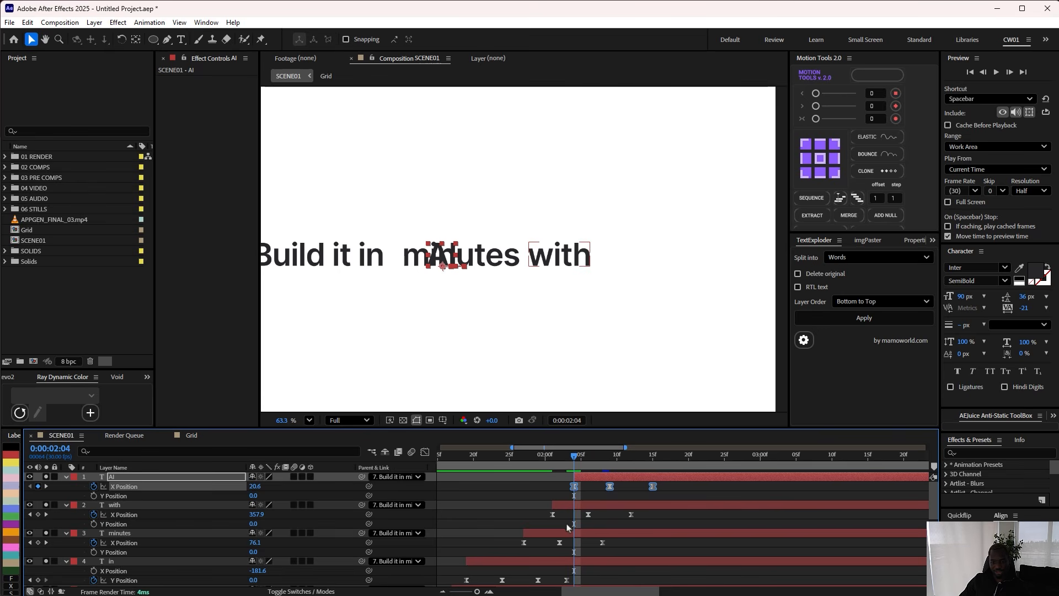
Step: Solo the full "Build it in minutes with AI" layer as an alignment reference for the "AI" word
scroll(326, 537, down, 5)
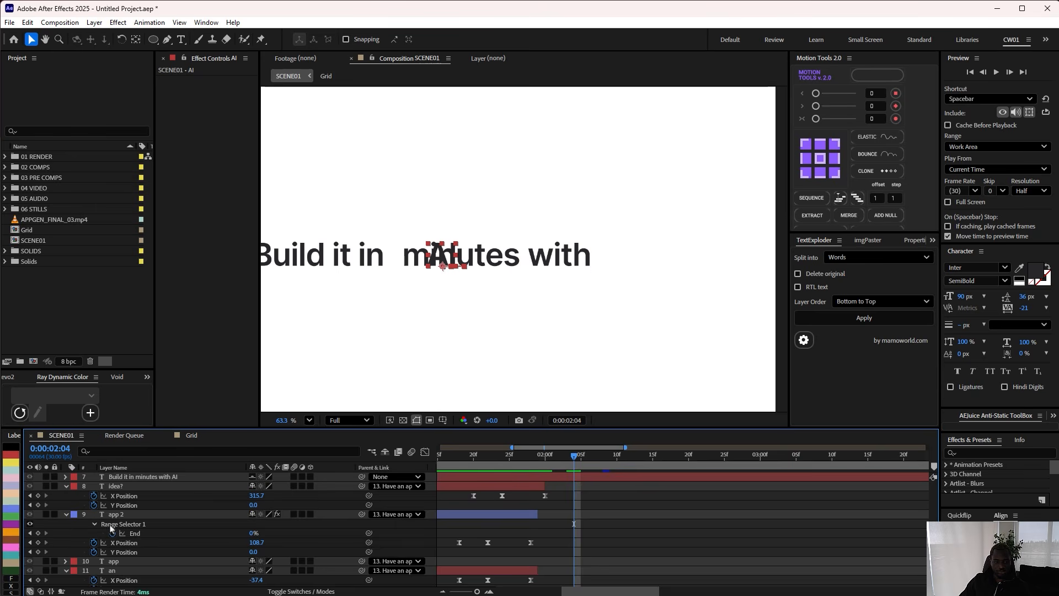
scroll(95, 525, up, 1)
click(45, 504)
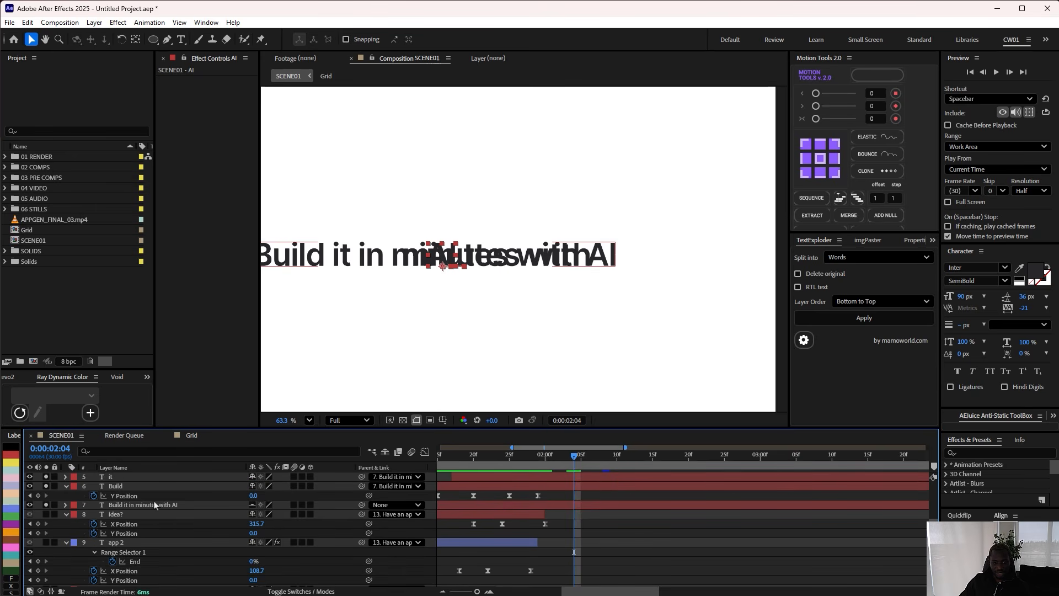
click(152, 505)
scroll(198, 519, up, 4)
Step: Offset the "AI" layer's three X Position keyframes to 477.6 at 0:00:02:15, aligning the word with the reference text
drag(574, 456, 652, 465)
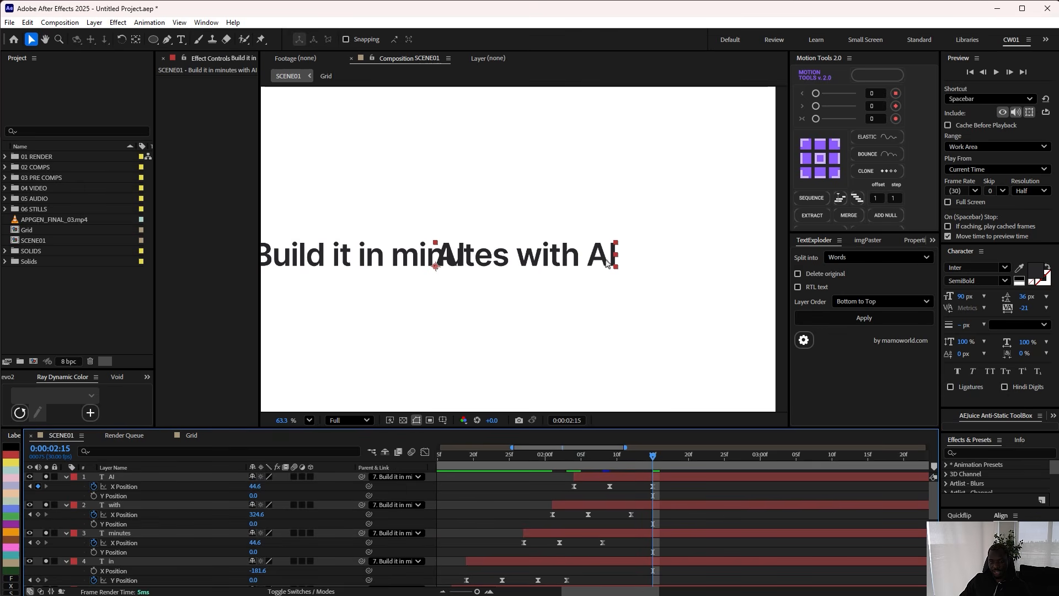
click(165, 486)
drag(255, 488, 479, 474)
scroll(625, 256, up, 6)
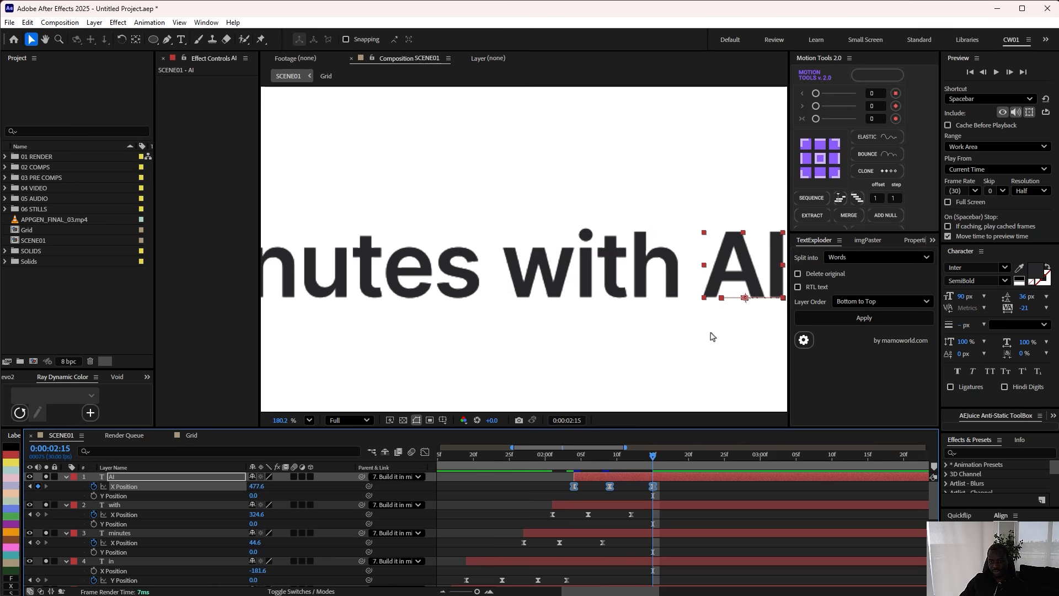
Step: Fit the composition in the viewer, show the whole timeline, and preview the text animation from 0:00:00:10
drag(742, 348, 644, 346)
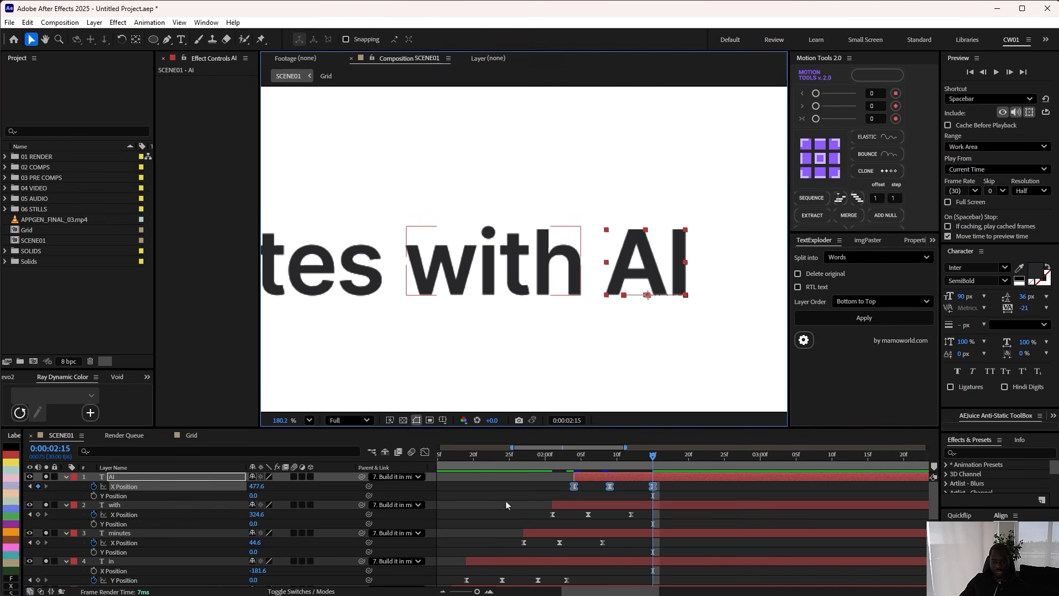
click(495, 489)
scroll(160, 534, down, 3)
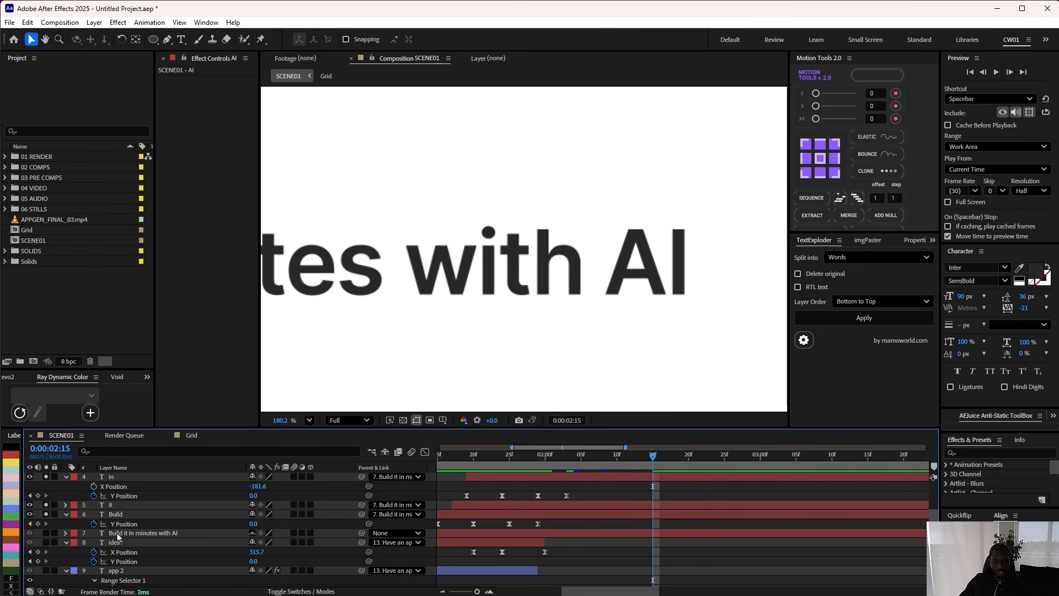
scroll(152, 536, up, 3)
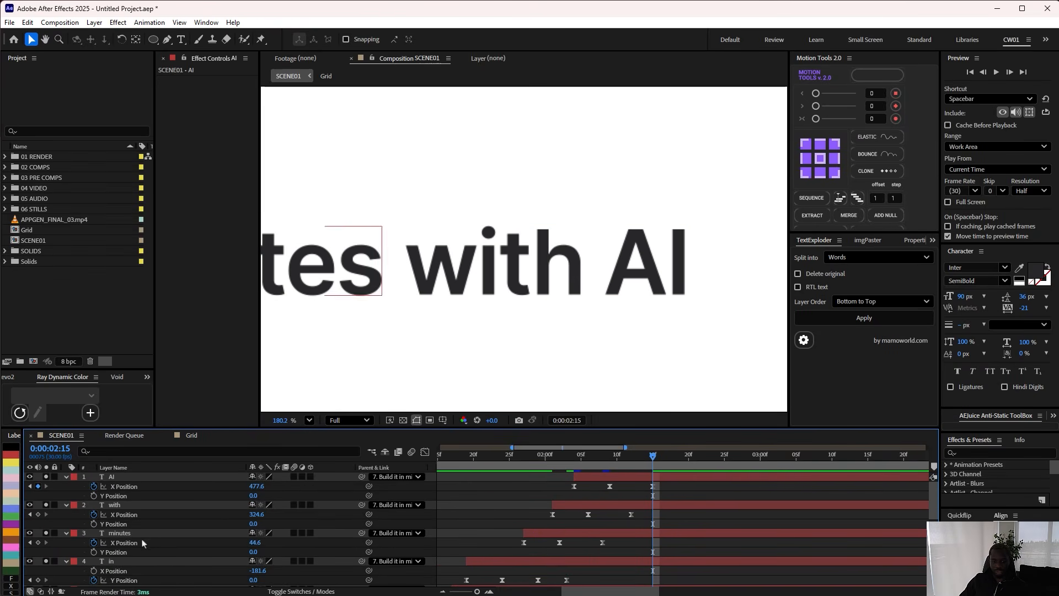
scroll(153, 541, down, 3)
scroll(346, 528, down, 2)
scroll(346, 528, up, 2)
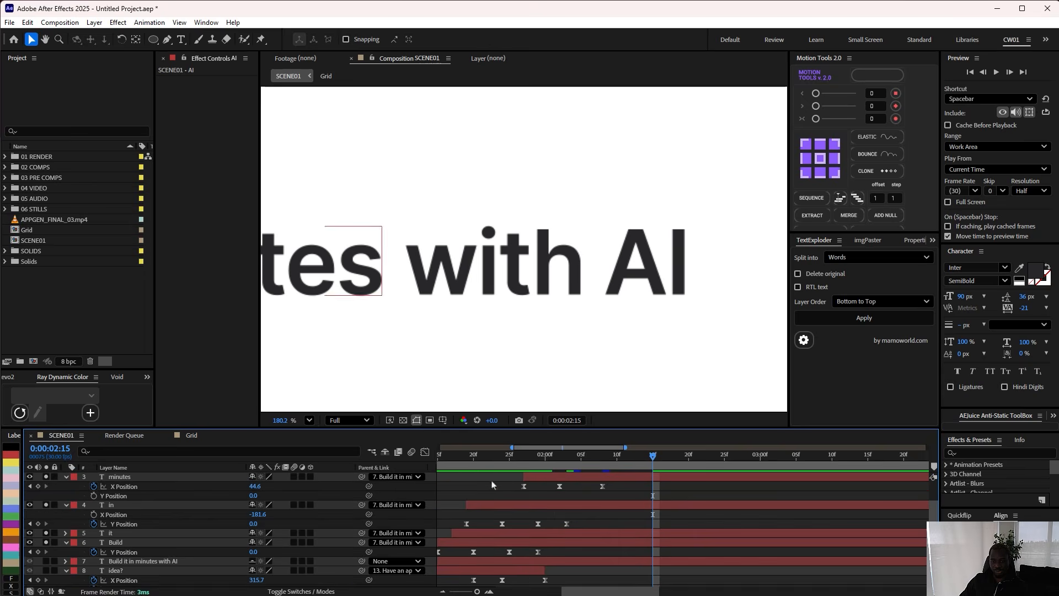
click(309, 421)
click(326, 438)
drag(493, 457, 423, 471)
key(shift+semicolon)
key(space)
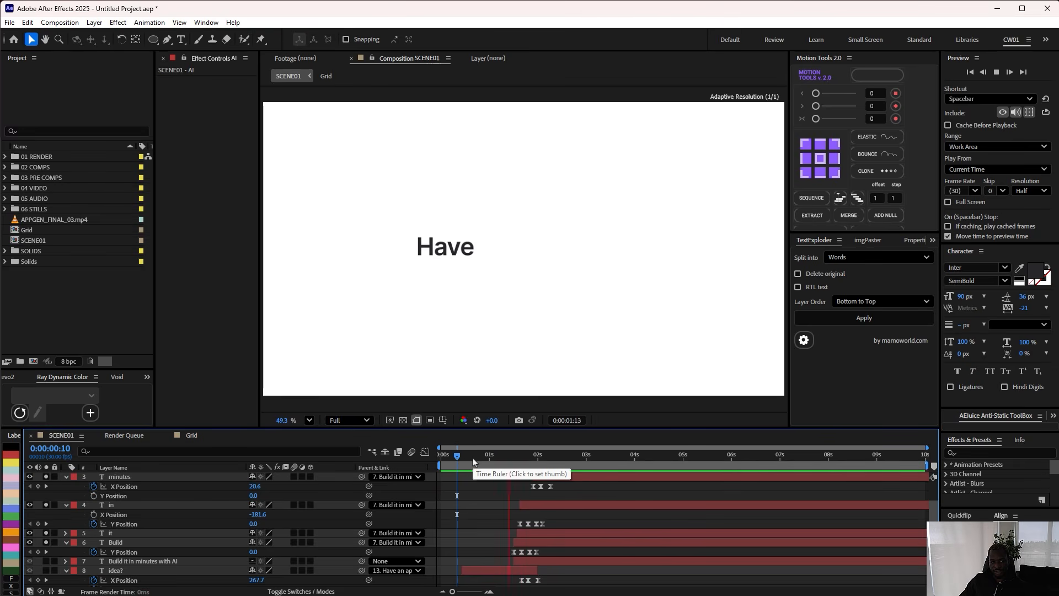
Step: At 0:00:02:06, set the X Position keyframe of the "with" layer to 335.6
click(506, 457)
drag(512, 465, 550, 469)
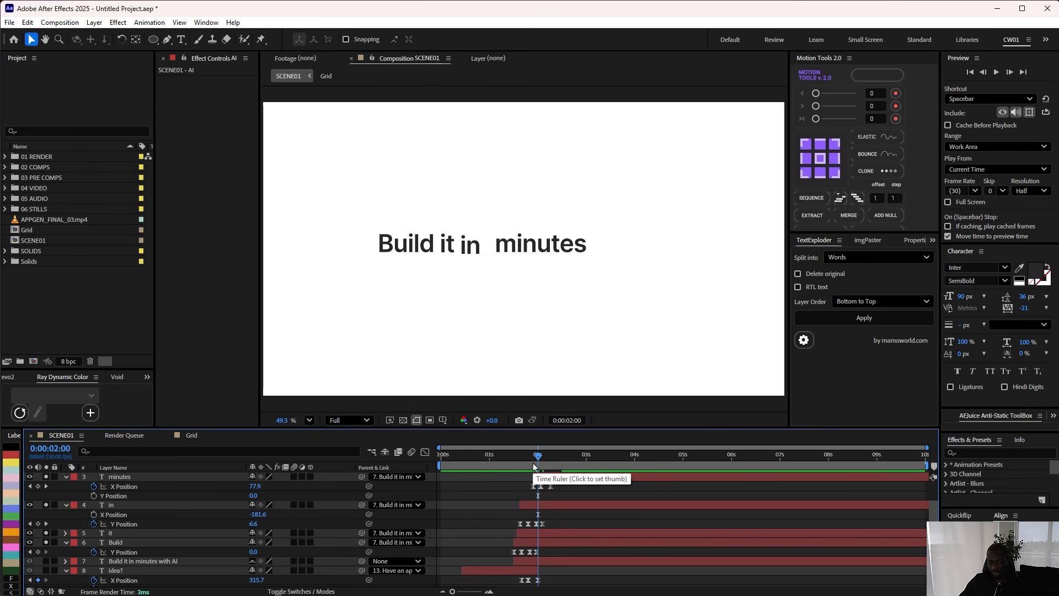
scroll(541, 496, up, 2)
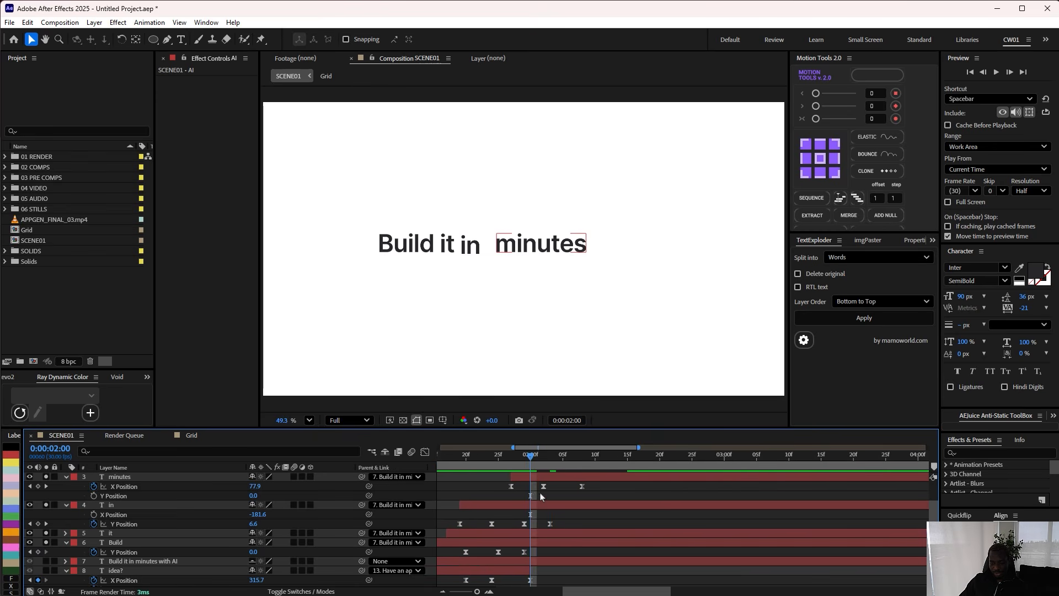
scroll(541, 492, down, 1)
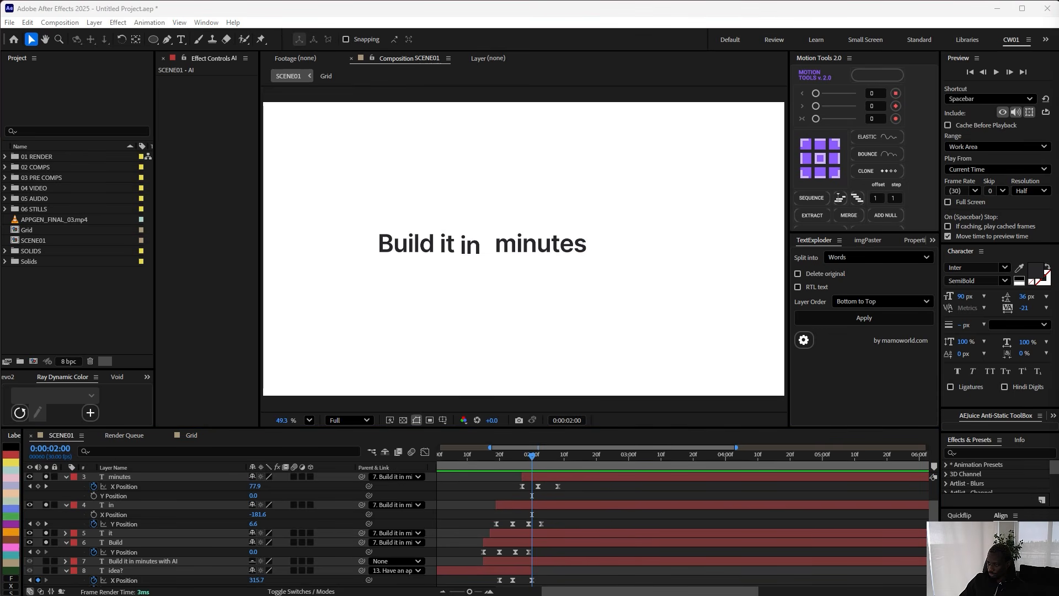
mouse_move(531, 455)
mouse_down()
mouse_move(496, 456)
mouse_move(552, 455)
mouse_up()
scroll(524, 496, up, 2)
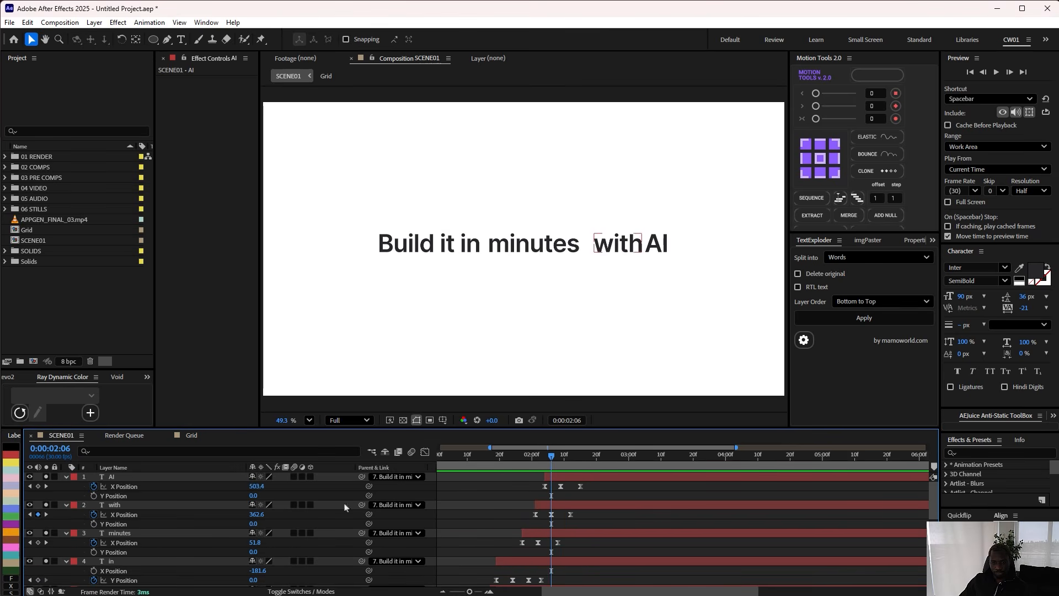
click(545, 505)
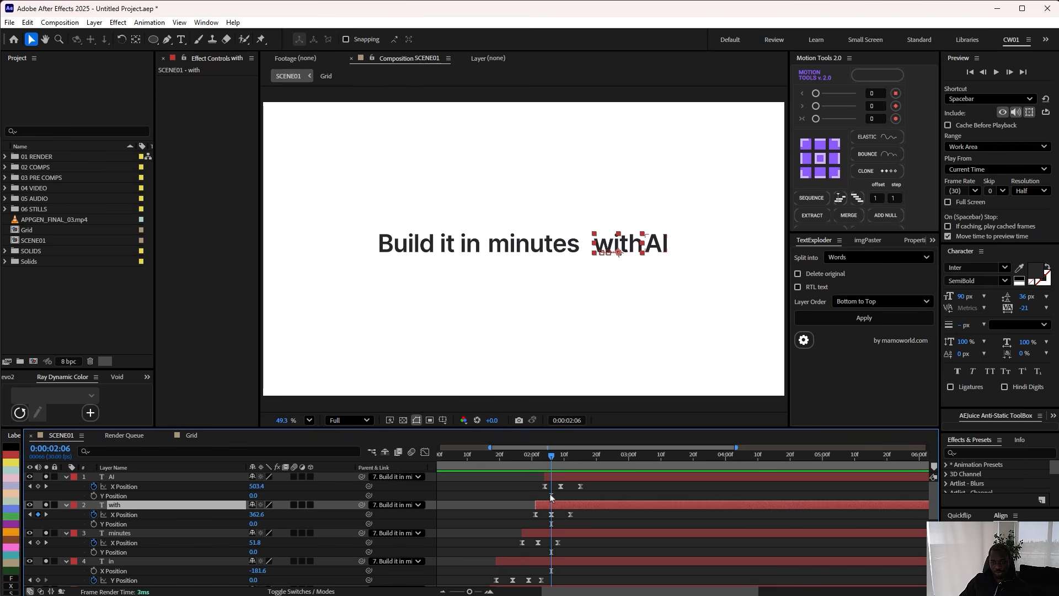
scroll(541, 505, up, 1)
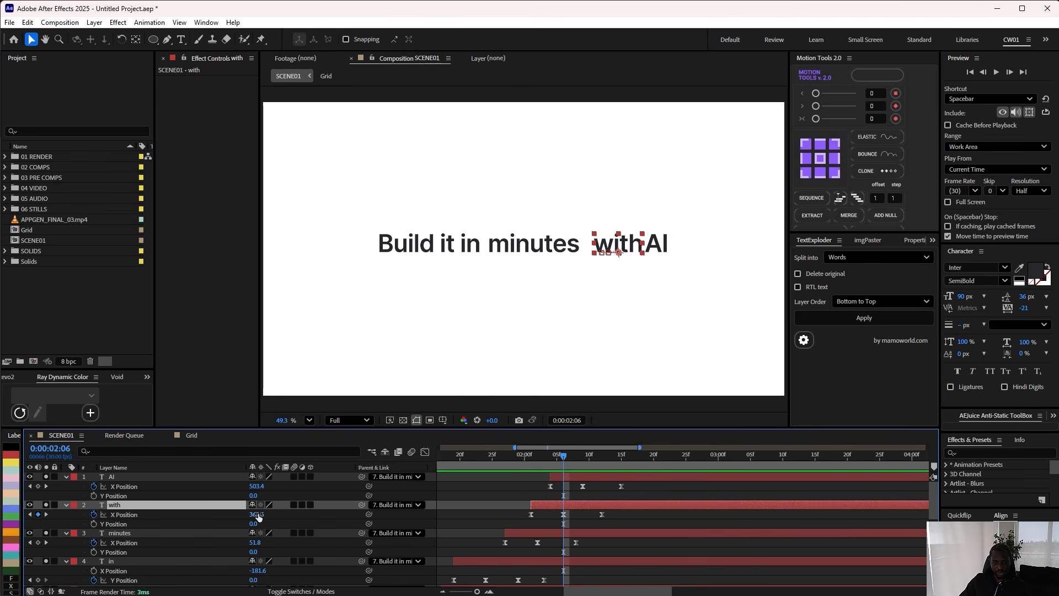
drag(256, 514, 244, 514)
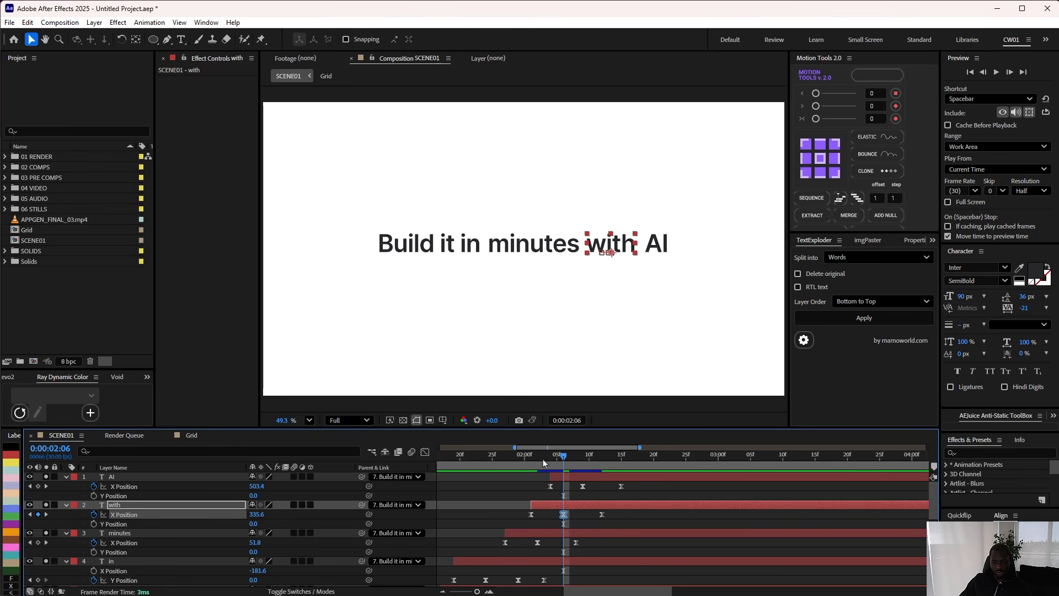
Step: Move the word "AI" closer to "with" by setting its X Position keyframe at 0:00:02:09 to 468.6
click(517, 459)
key(space)
drag(521, 465, 585, 463)
click(582, 486)
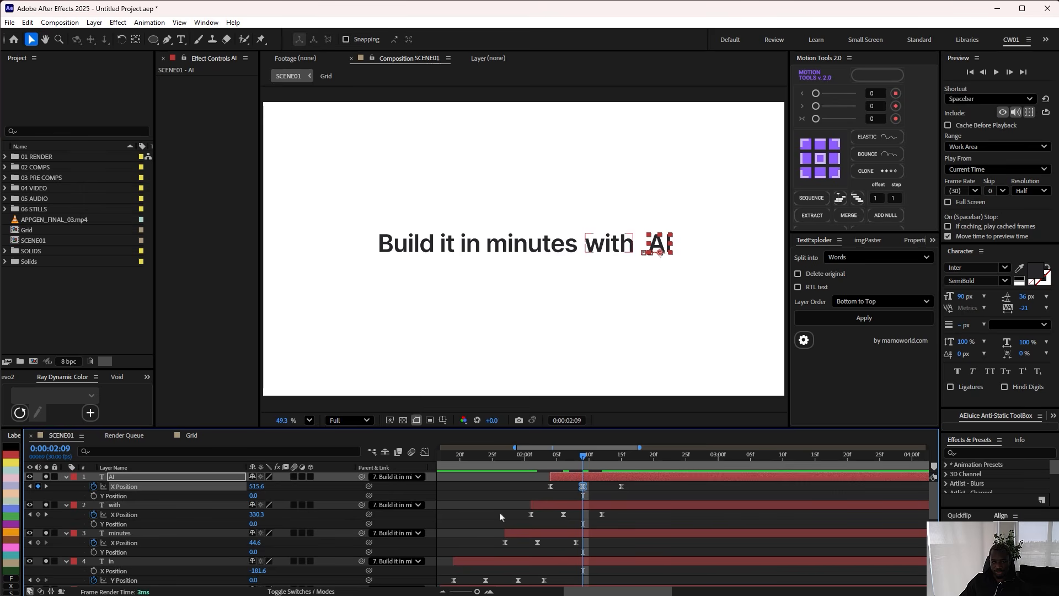
click(296, 489)
drag(257, 487, 241, 487)
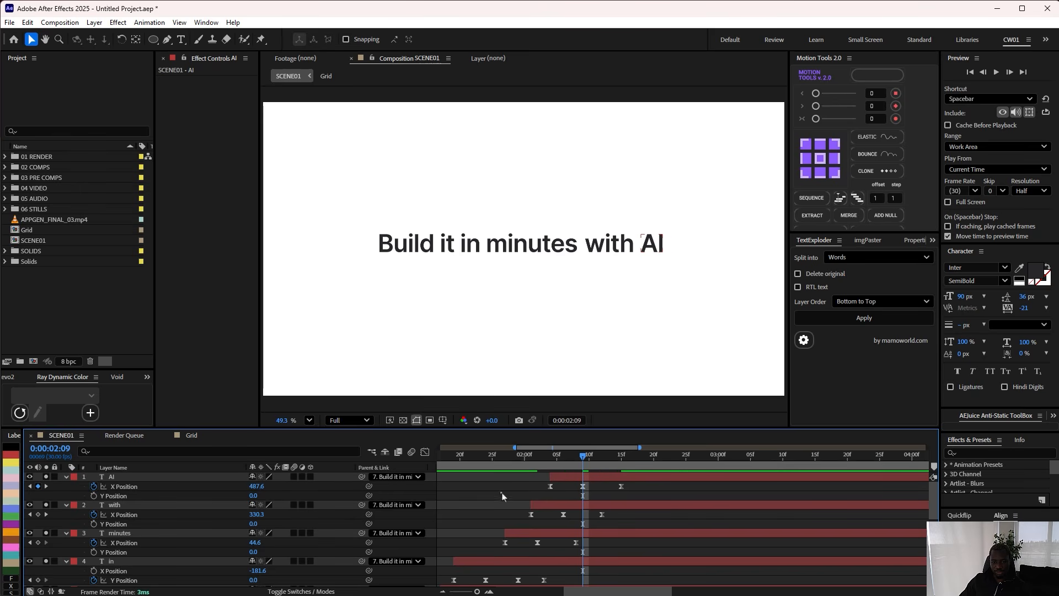
click(492, 467)
key(space)
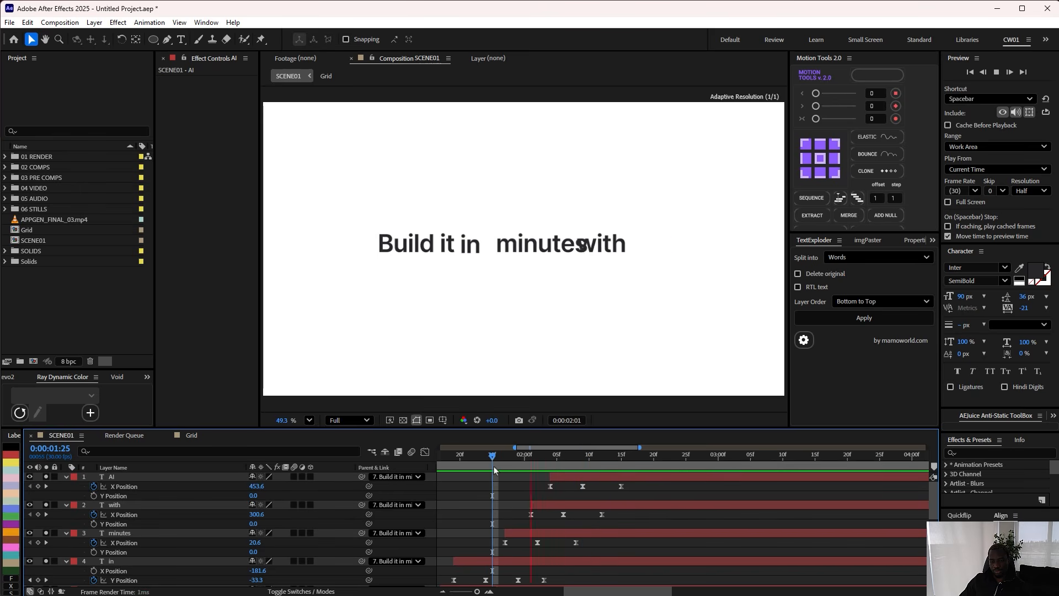
key(space)
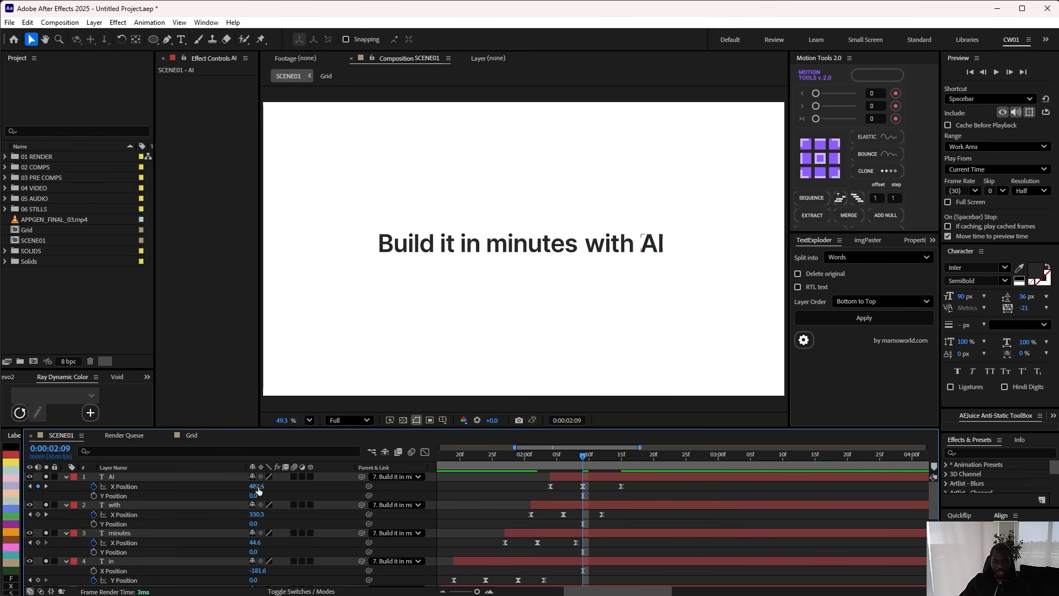
drag(255, 487, 237, 486)
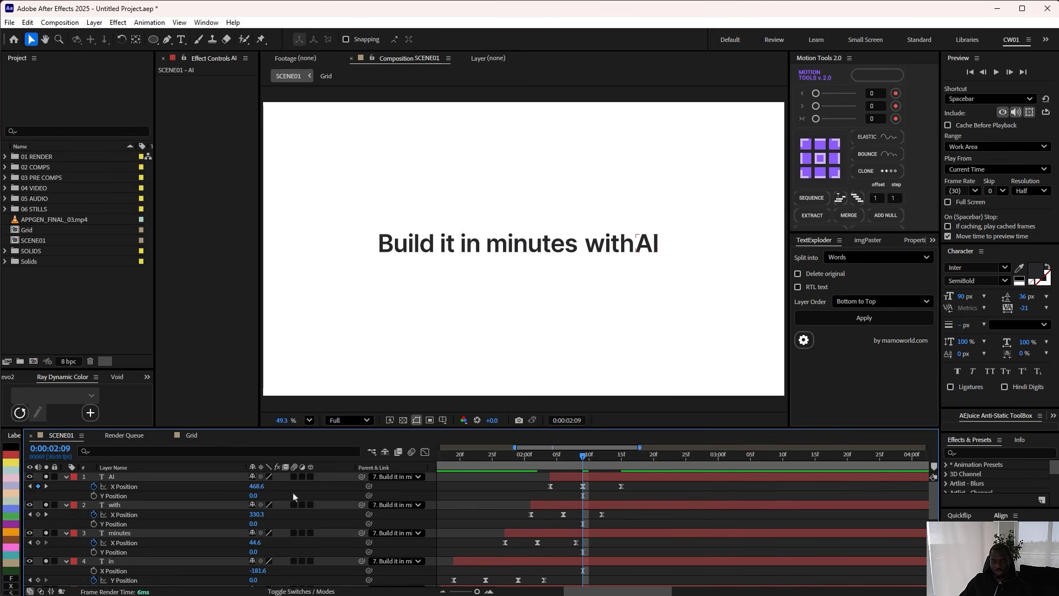
Step: Preview the adjusted "Build it in minutes with AI" word motion from 0:00:01:22
click(473, 468)
key(space)
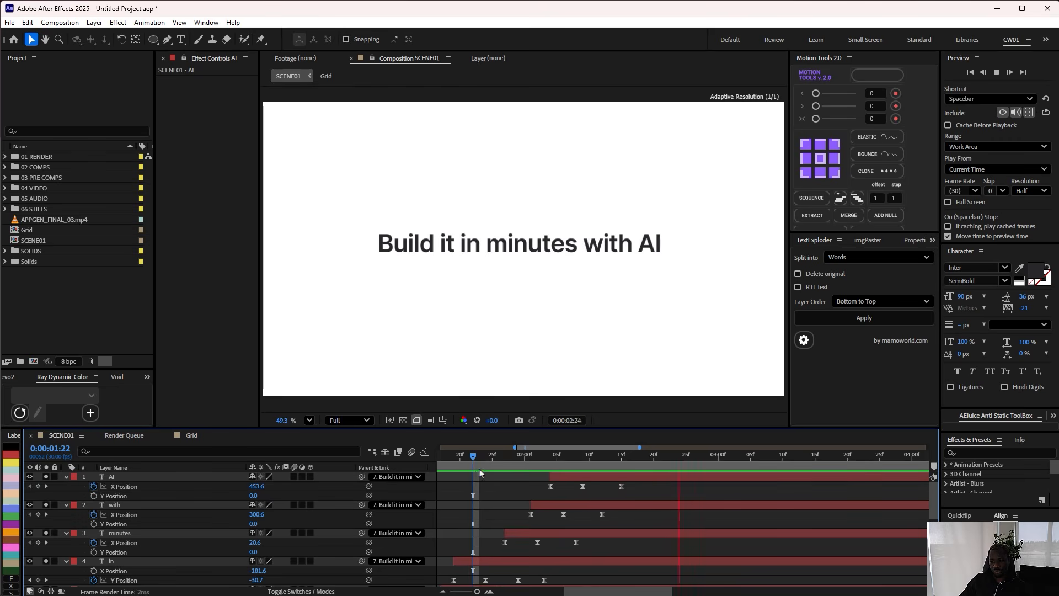
click(505, 466)
key(space)
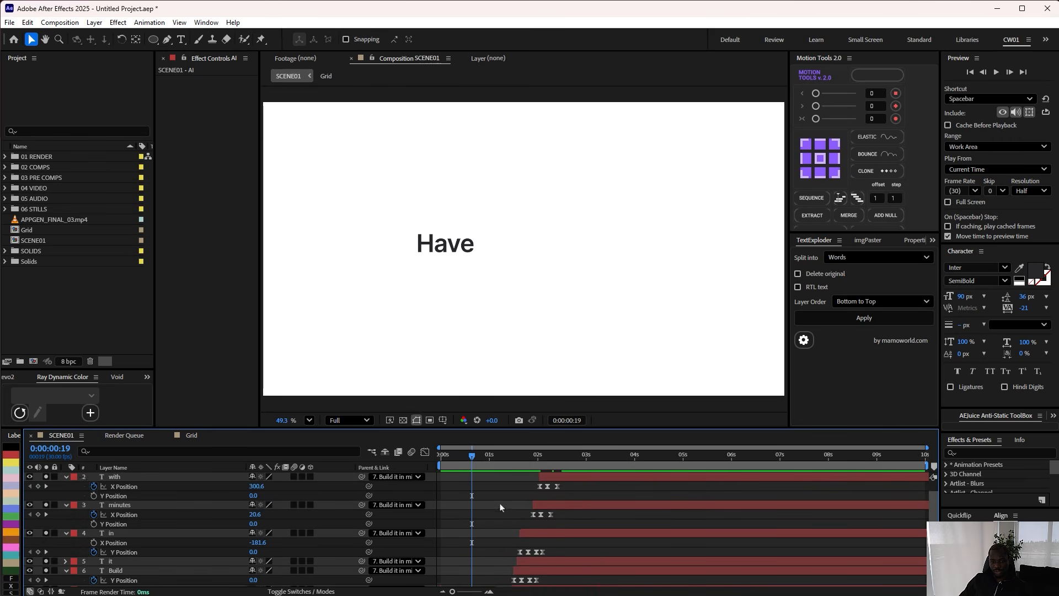
Step: Solo the word layers of the "Have an app idea?" phrase and preview the scene from the start
scroll(508, 509, down, 2)
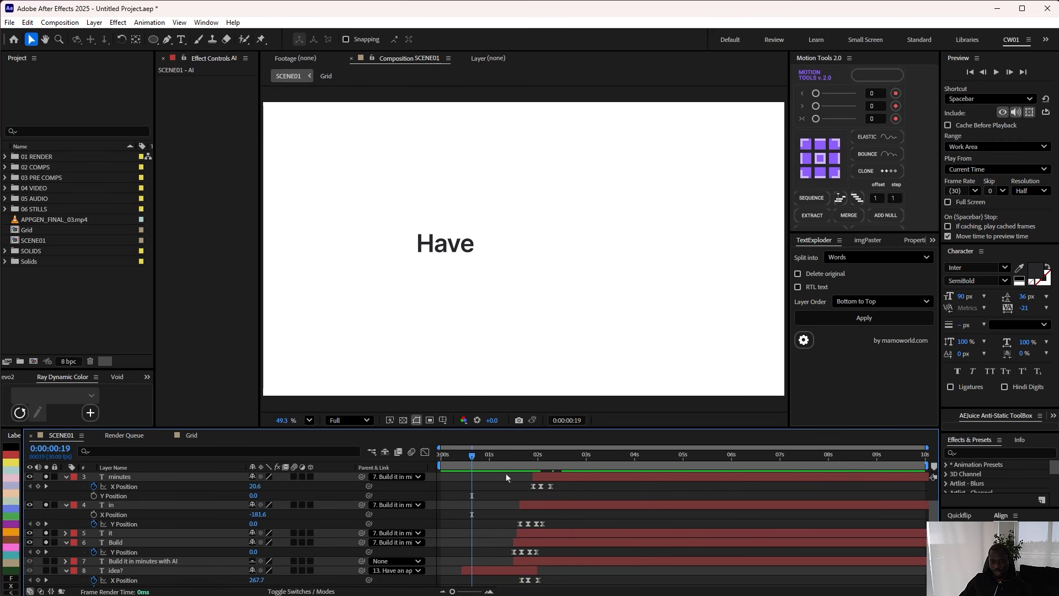
mouse_move(485, 461)
mouse_down()
mouse_move(543, 463)
mouse_move(486, 462)
mouse_up()
scroll(439, 517, down, 4)
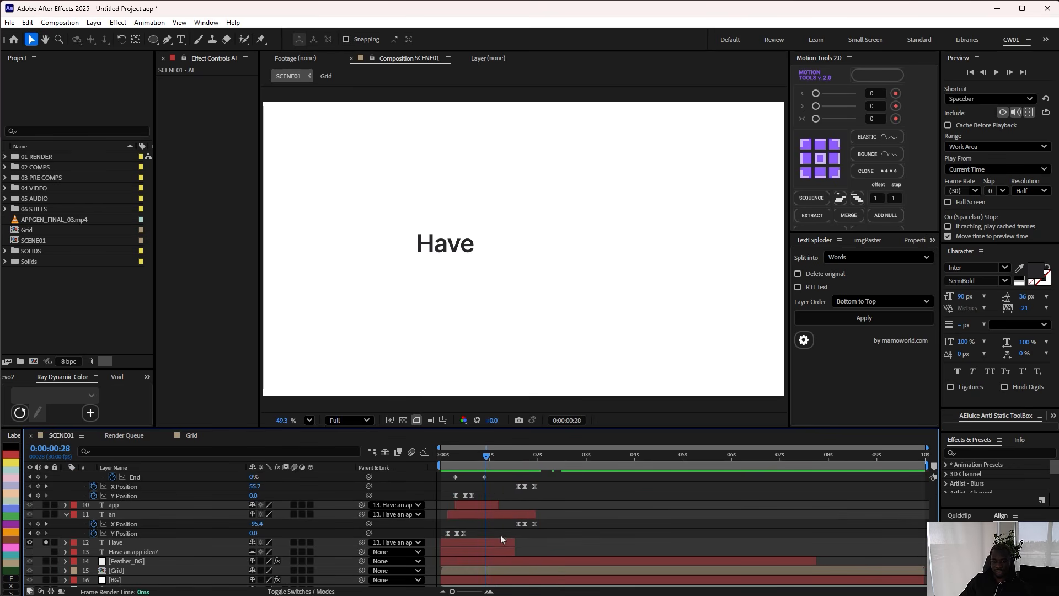
scroll(100, 519, up, 1)
drag(472, 461, 408, 462)
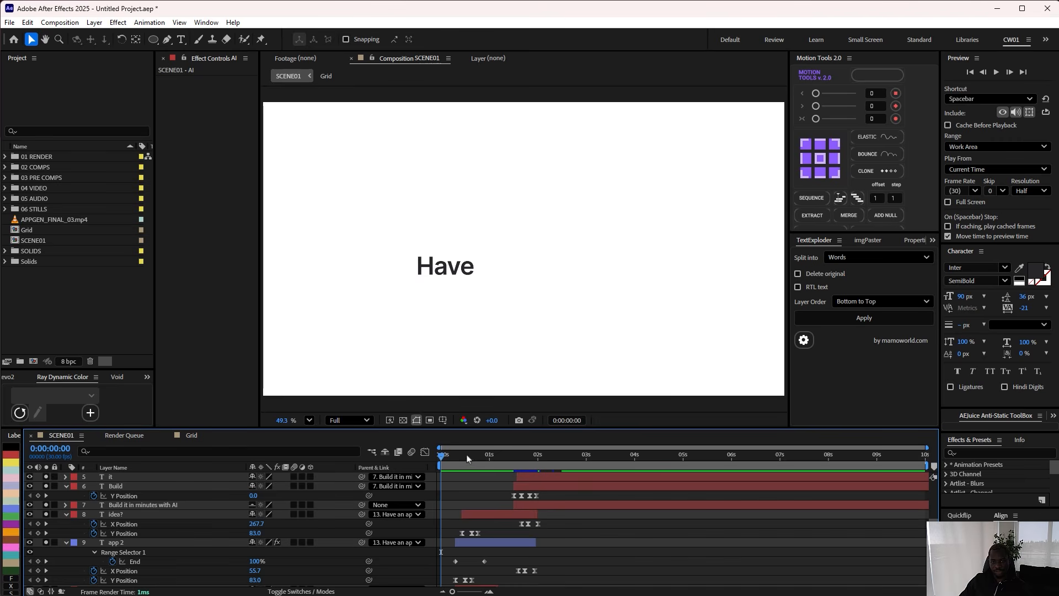
key(space)
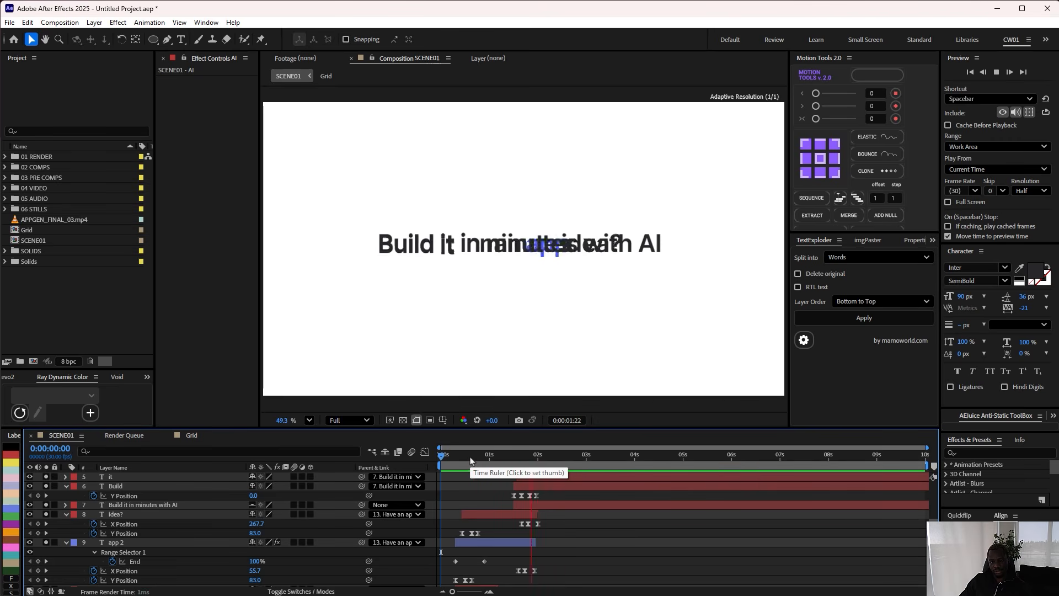
Step: Turn off solo for the full "Build it in minutes with AI" text layer and preview from 0:00:01:02
drag(490, 456, 521, 456)
key(=)
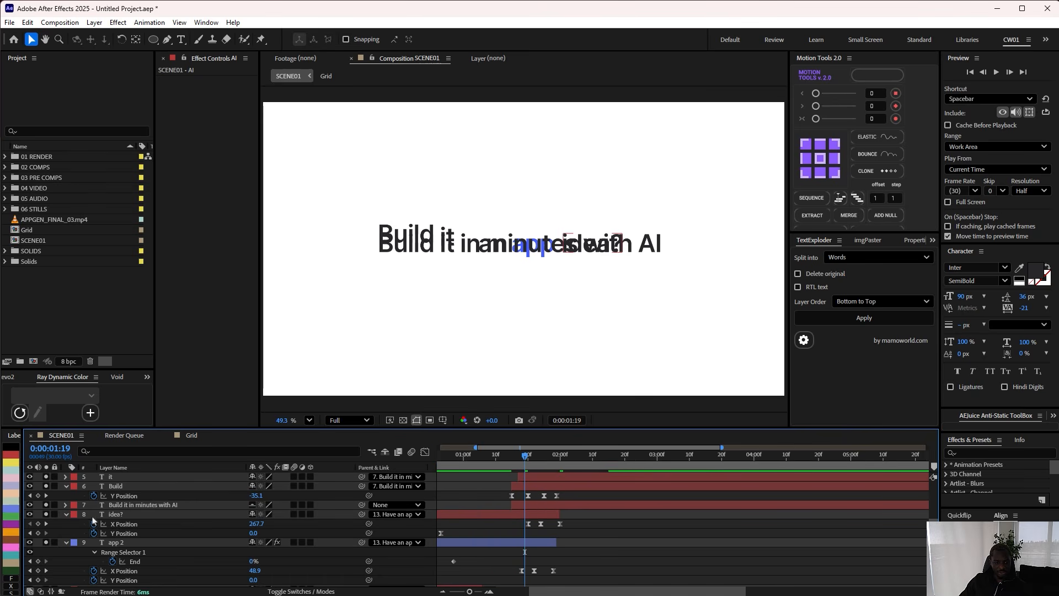
click(46, 505)
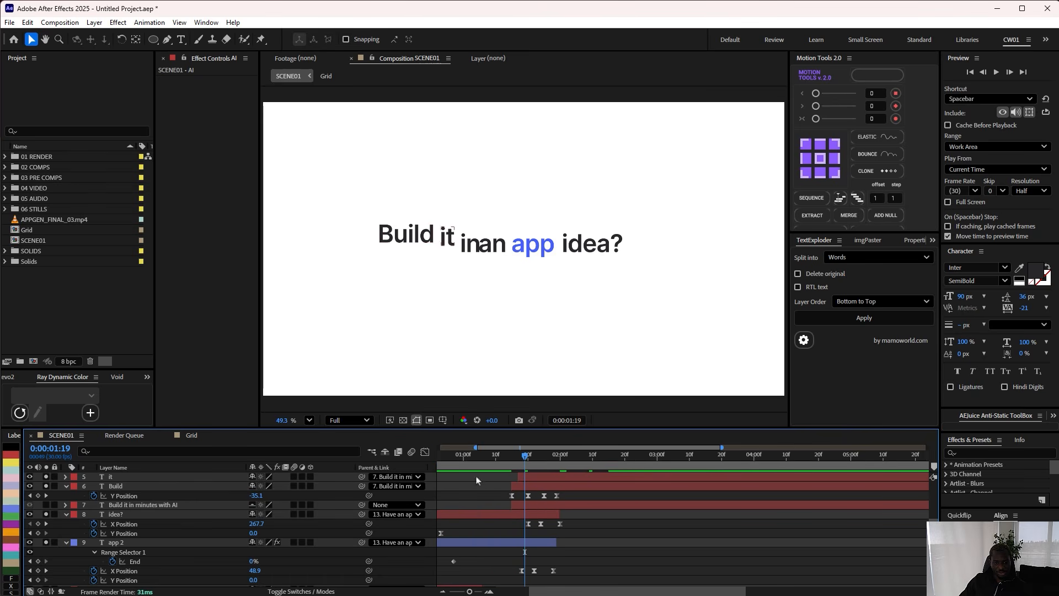
click(470, 456)
key(space)
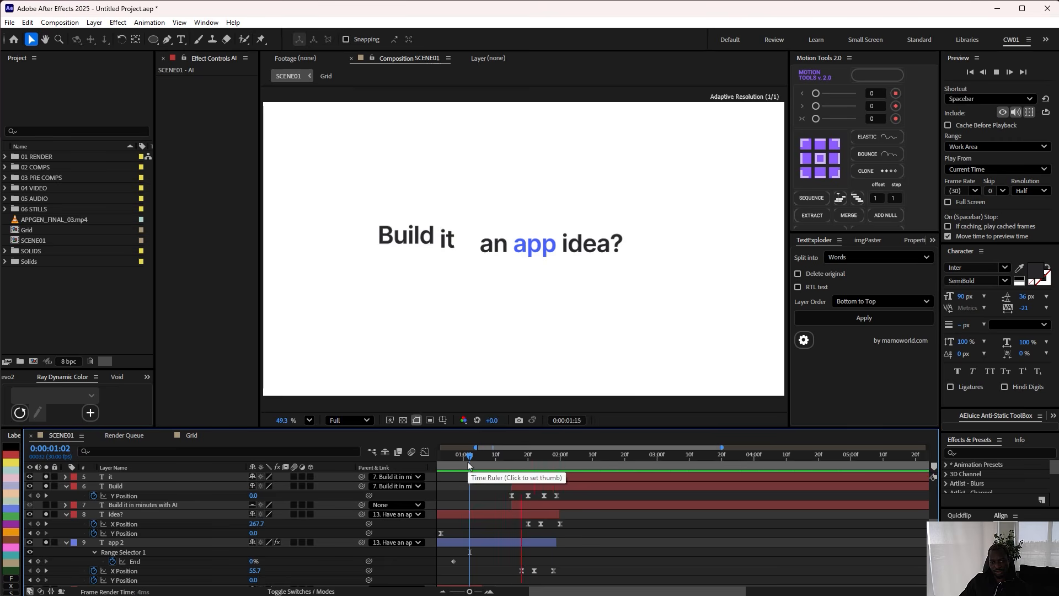
Step: Trim the "an" and "app 2" layers so that both end at 0:00:01:28
mouse_move(554, 458)
mouse_down()
mouse_move(518, 467)
mouse_move(553, 464)
mouse_up()
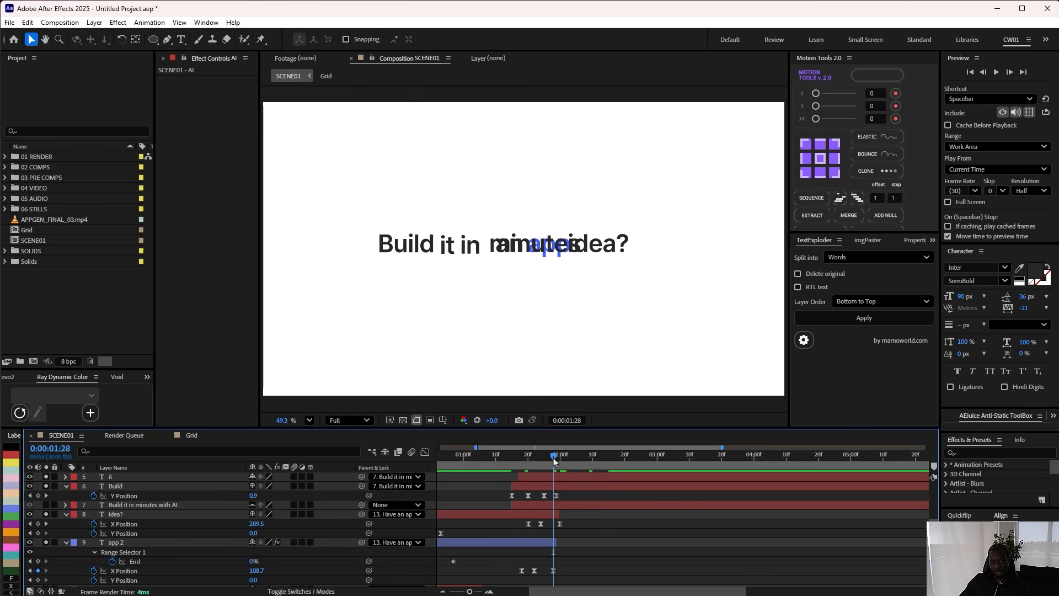
scroll(539, 499, up, 3)
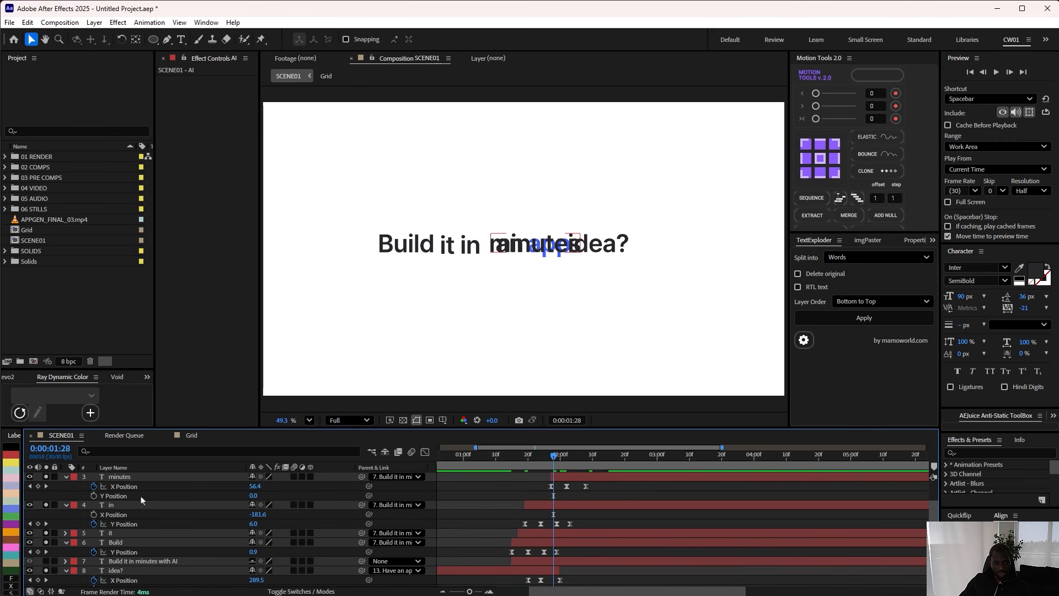
click(141, 478)
scroll(551, 508, down, 5)
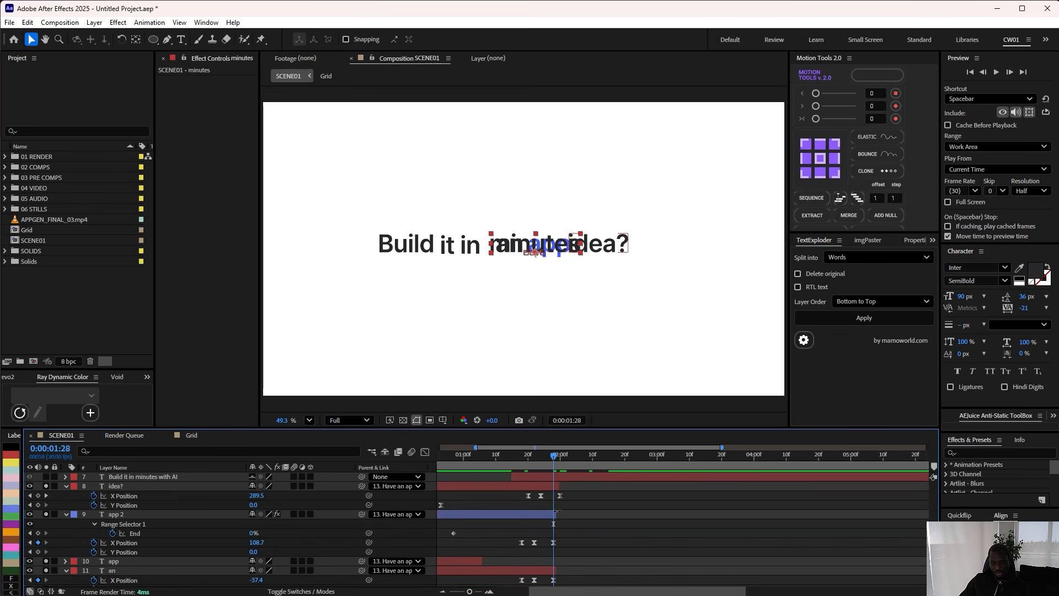
alt+scroll(552, 508, up, 3)
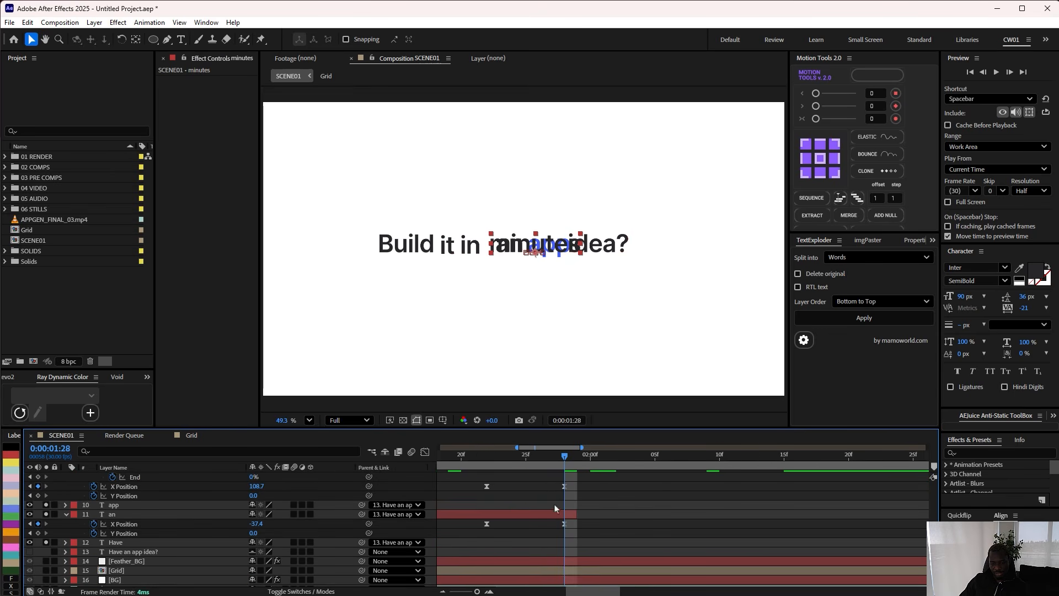
click(568, 513)
scroll(567, 510, up, 1)
scroll(575, 497, up, 1)
click(575, 487)
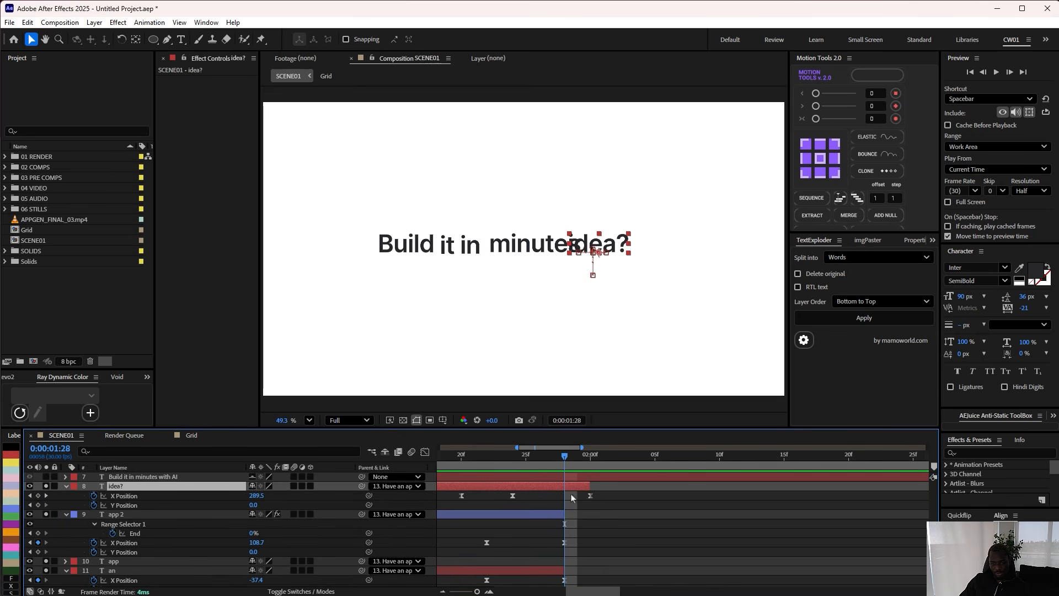
Step: Shift the "minutes" layer one frame later so it starts at 0:00:01:28
scroll(559, 475, up, 6)
click(563, 532)
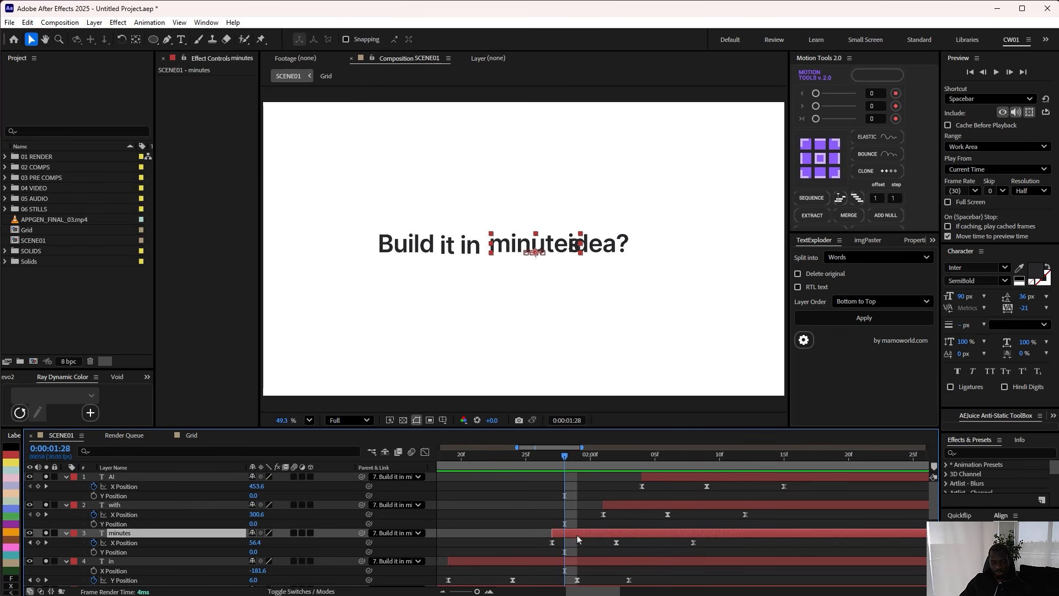
drag(579, 532, 594, 532)
key(Page_Up)
key(Page_Up)
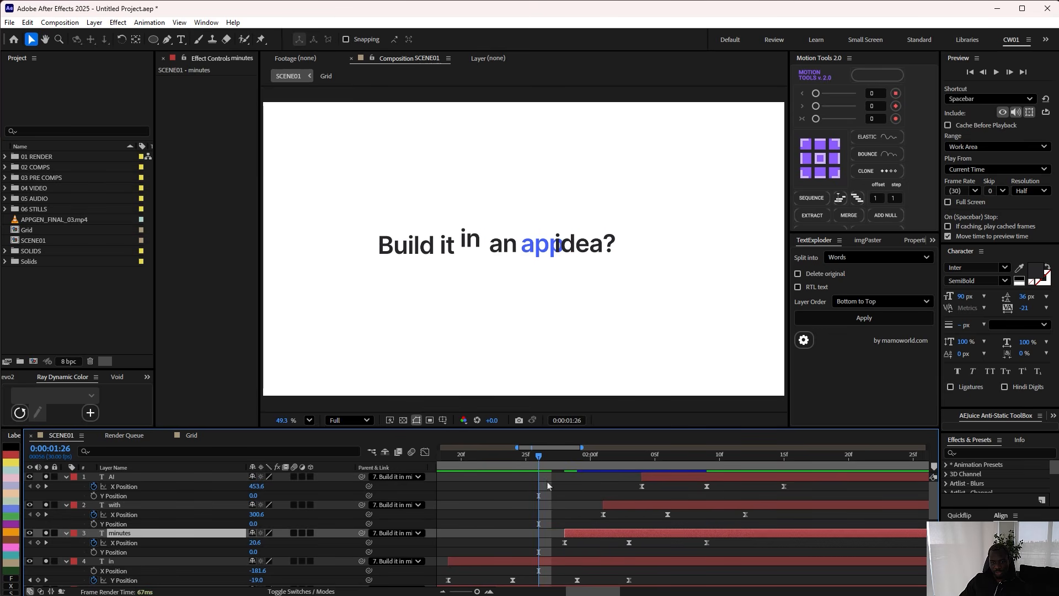
Step: Preview the phrase transition from 0:00:01:14 and inspect how "minutes" and "idea?" meet at 0:00:01:29
alt+scroll(546, 479, down, 2)
drag(545, 456, 508, 455)
key(space)
key(space)
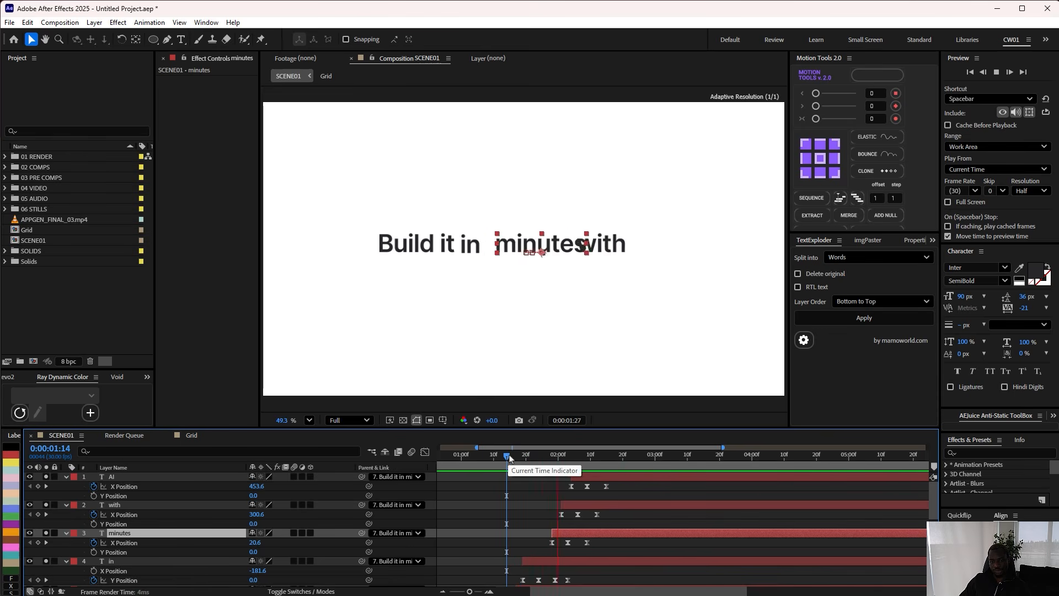
key(space)
drag(577, 476, 556, 474)
scroll(568, 493, up, 2)
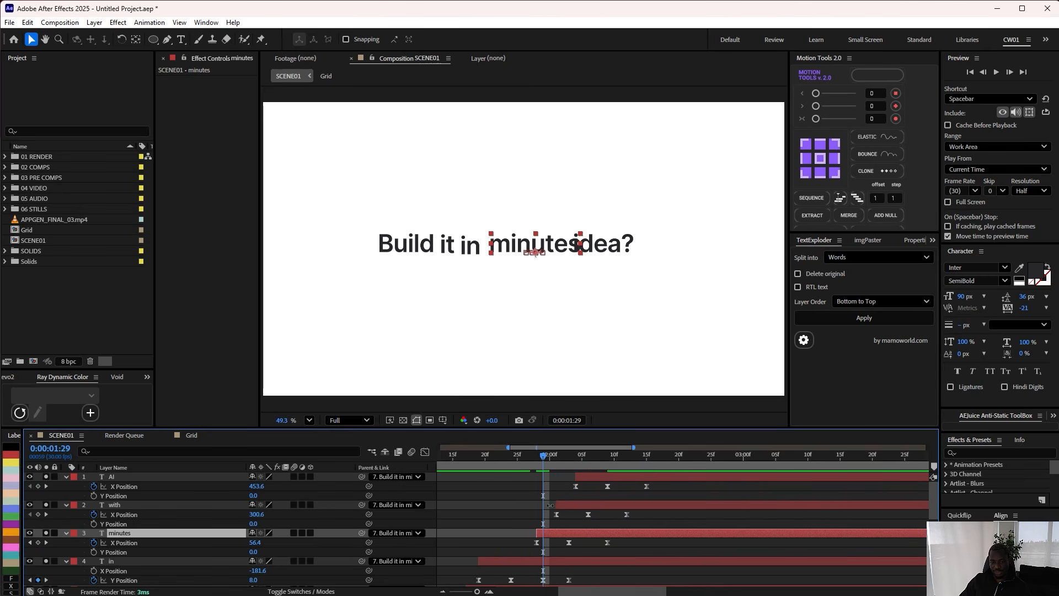
Step: Examine how the overlapping layers "minutes" and "idea?" are timed between 0:00:01:29 and 0:00:01:27
scroll(557, 518, down, 3)
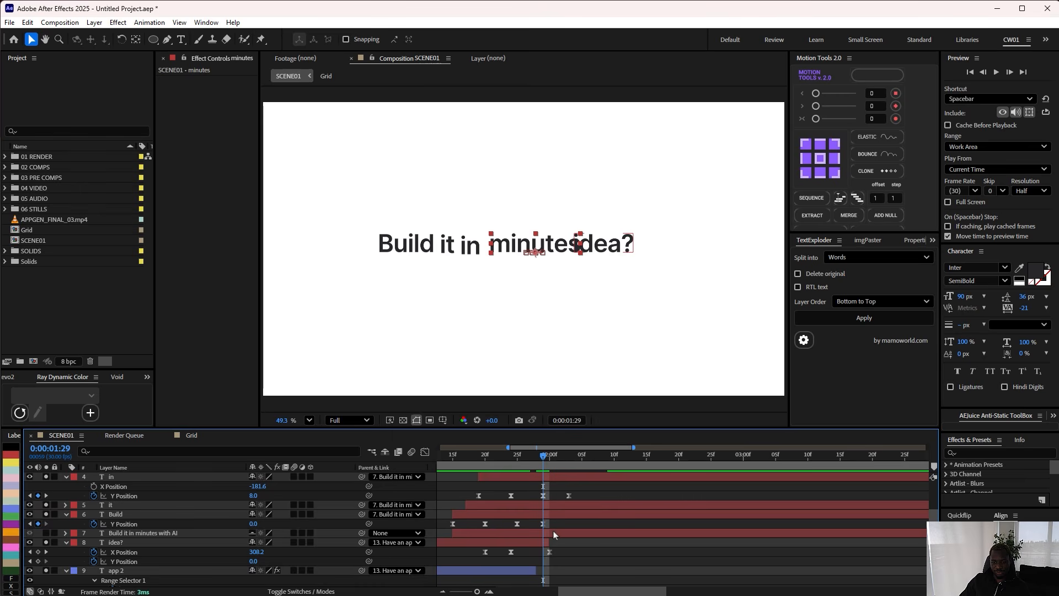
scroll(554, 512, up, 1)
click(558, 506)
scroll(559, 505, up, 2)
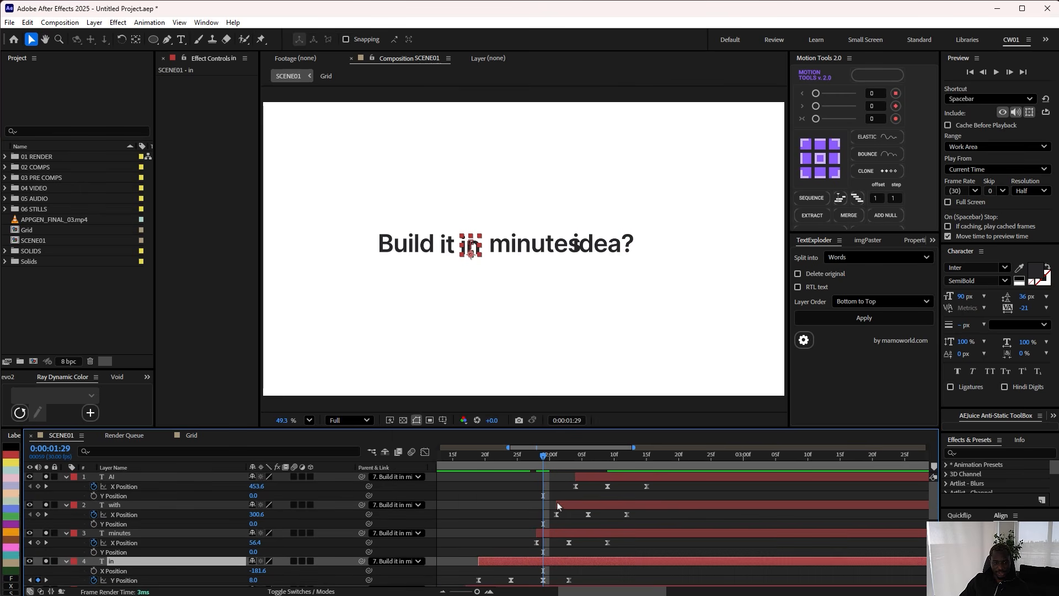
scroll(559, 507, down, 2)
scroll(558, 511, down, 1)
click(555, 532)
scroll(555, 530, up, 1)
mouse_move(547, 456)
mouse_down()
mouse_move(594, 453)
mouse_move(532, 453)
mouse_up()
scroll(540, 498, up, 2)
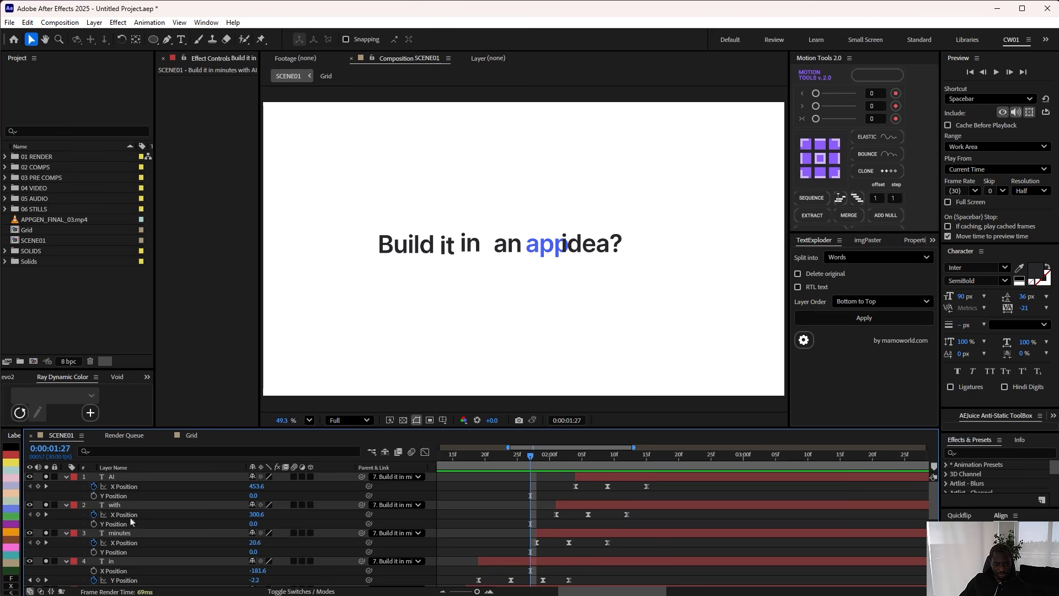
Step: Shift all three X Position keyframes of the "idea?" layer one frame earlier and check the result at 0:00:01:29
scroll(132, 522, down, 5)
click(154, 487)
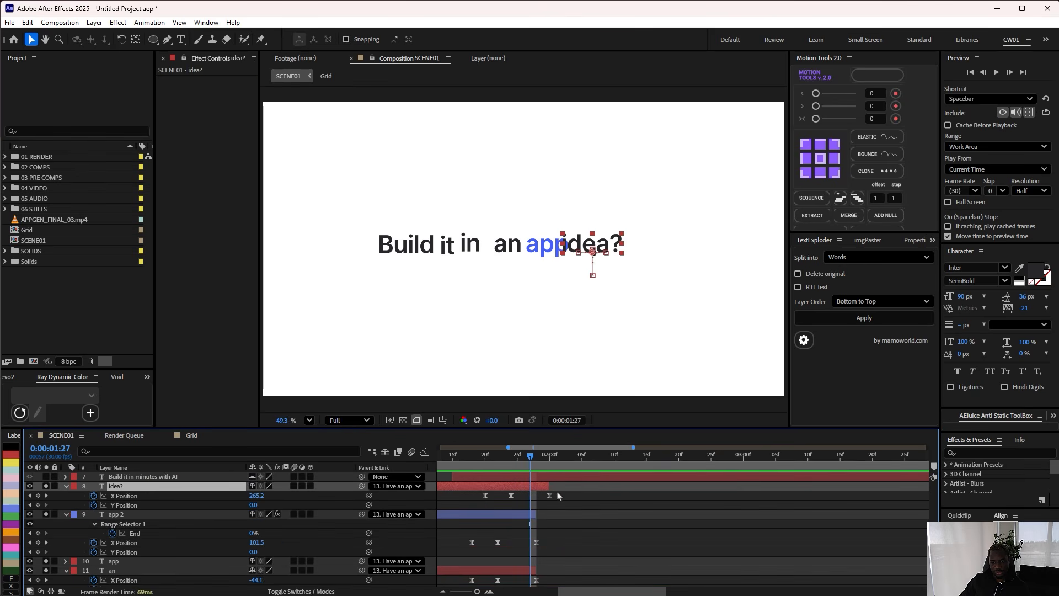
drag(557, 495, 479, 498)
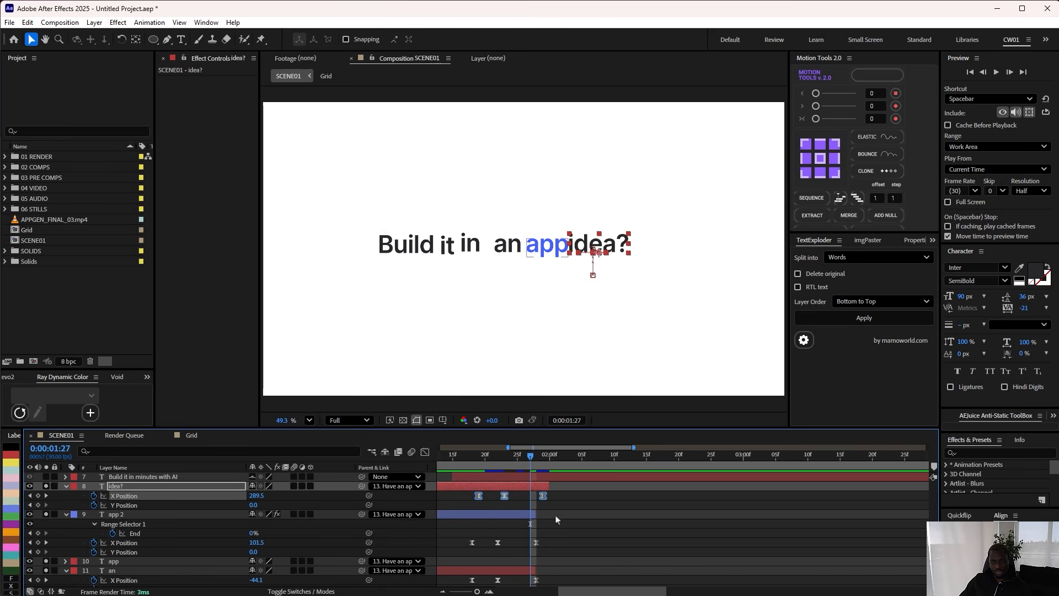
click(558, 518)
drag(498, 457, 544, 462)
scroll(565, 511, up, 3)
scroll(557, 507, up, 2)
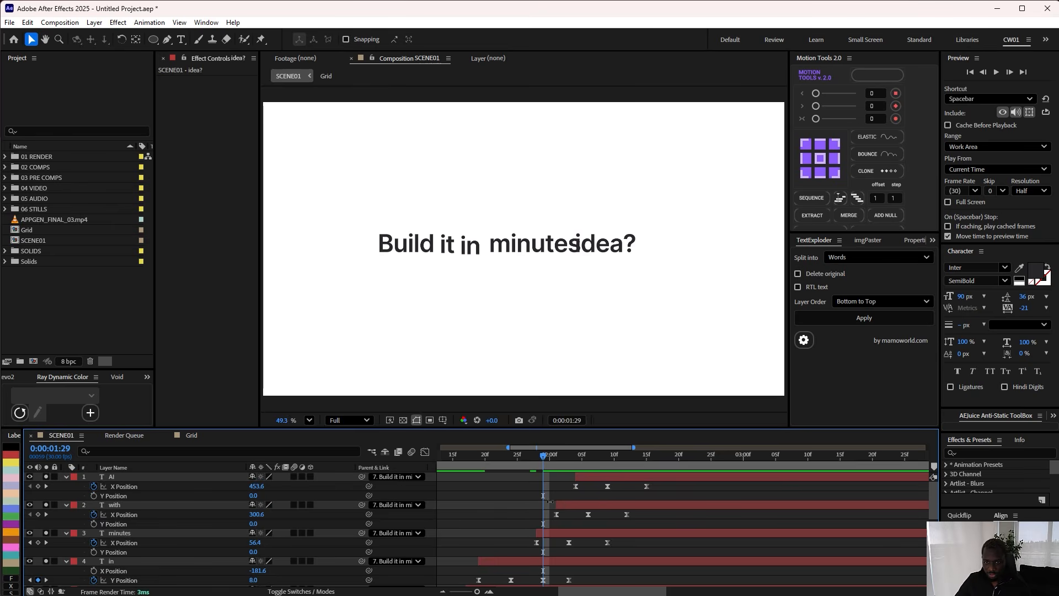
Step: Clear the text layers' solo, review the APPGEN_FINAL_03.mp4 reference alone up to 0:00:02:05, and turn off its solo
scroll(231, 556, down, 8)
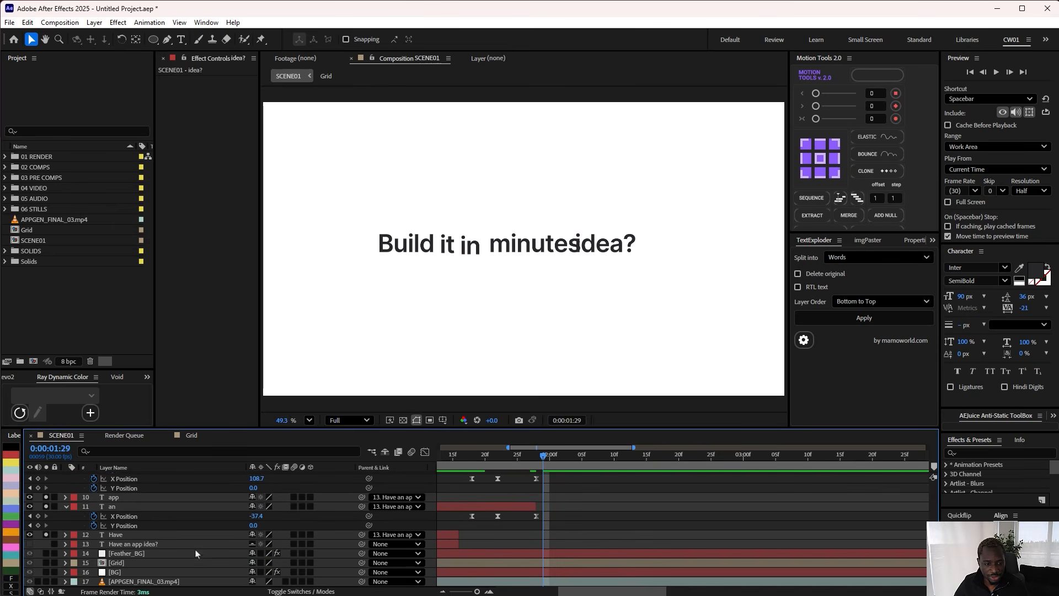
click(30, 581)
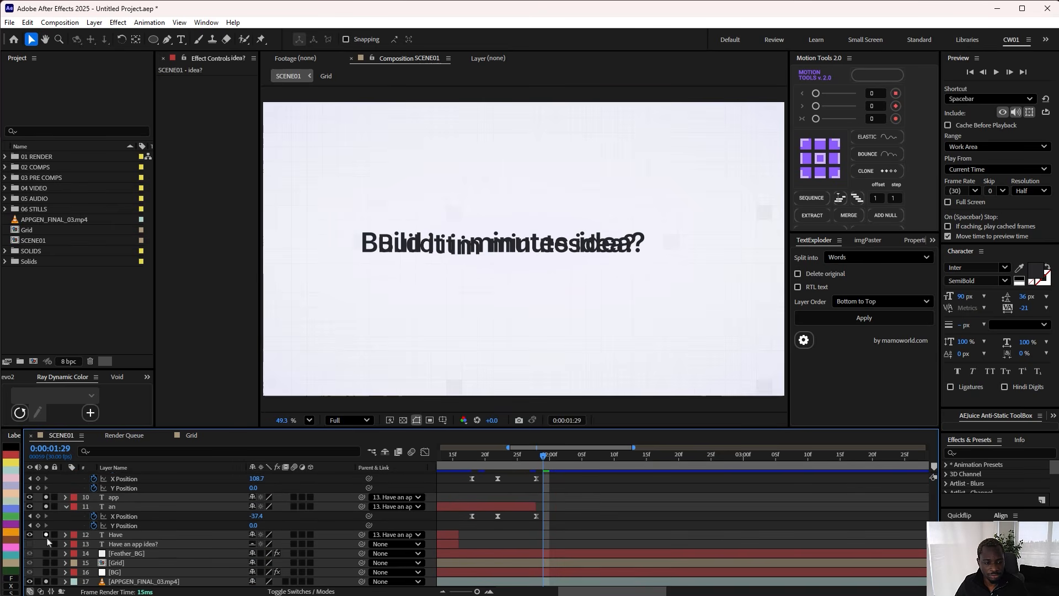
key(ctrl+a)
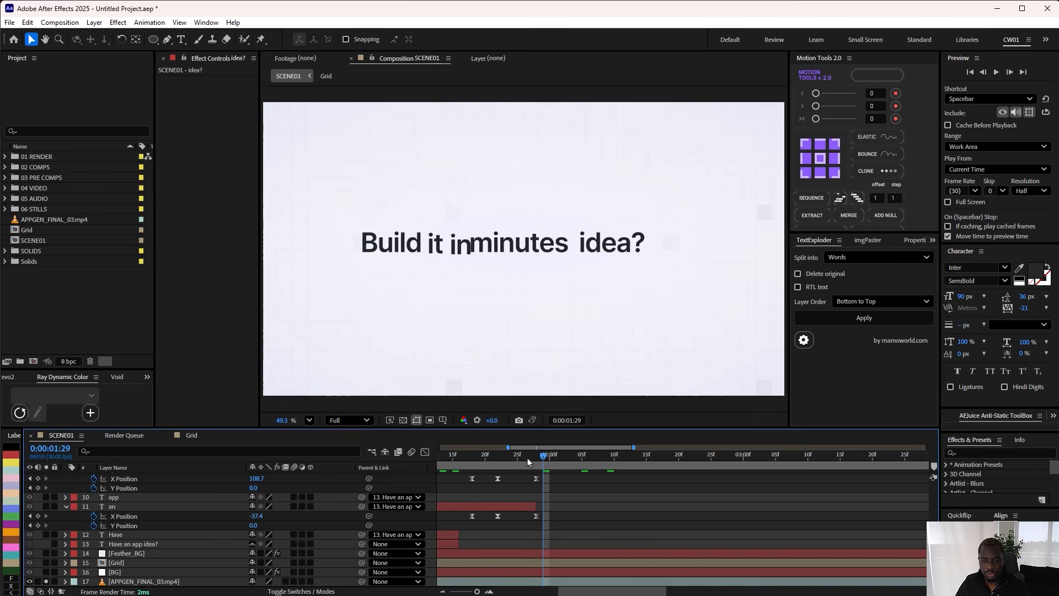
drag(528, 461, 581, 457)
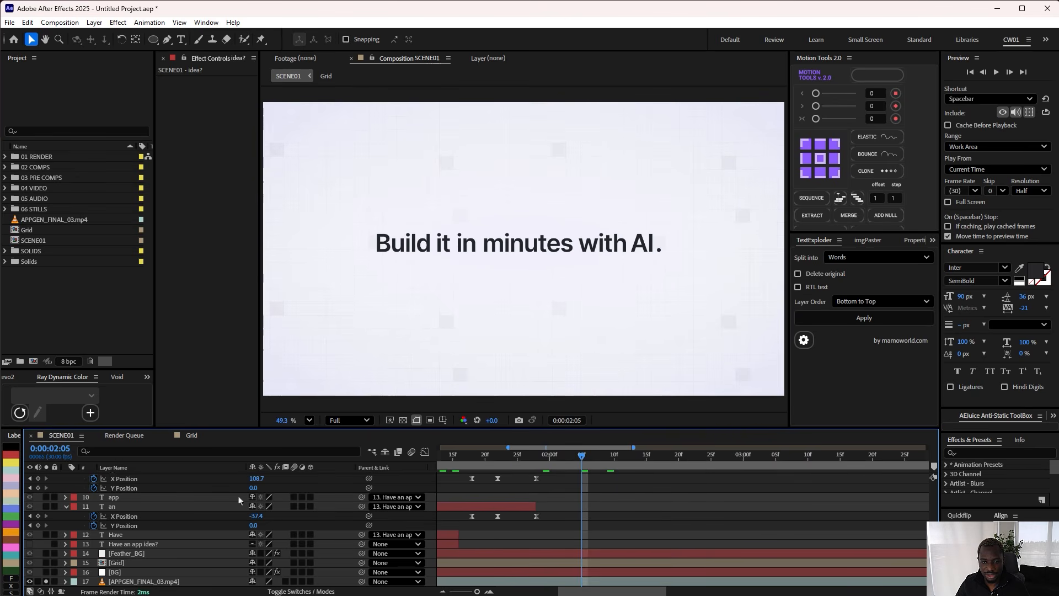
click(45, 582)
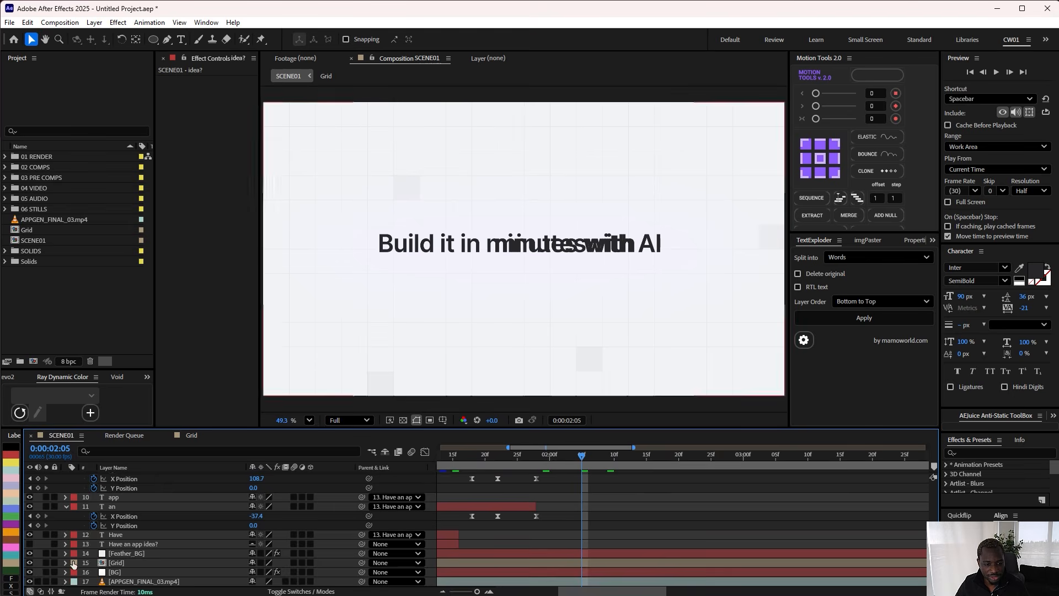
Step: Collapse the properties of all layers and hide the full "Build it in minutes with AI" text layer
scroll(76, 562, up, 10)
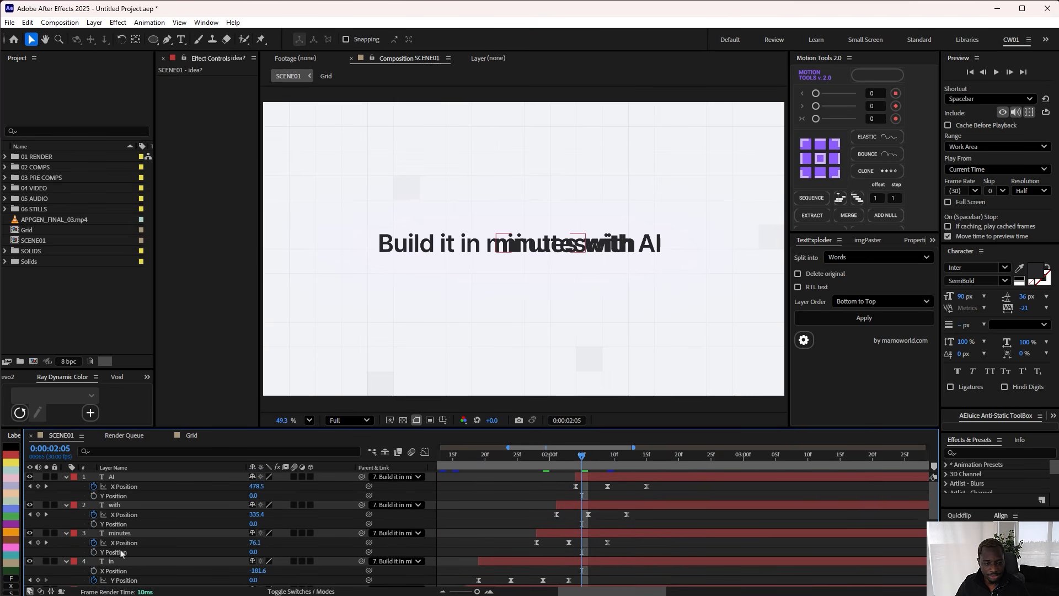
key(ctrl+a)
key(u)
key(u)
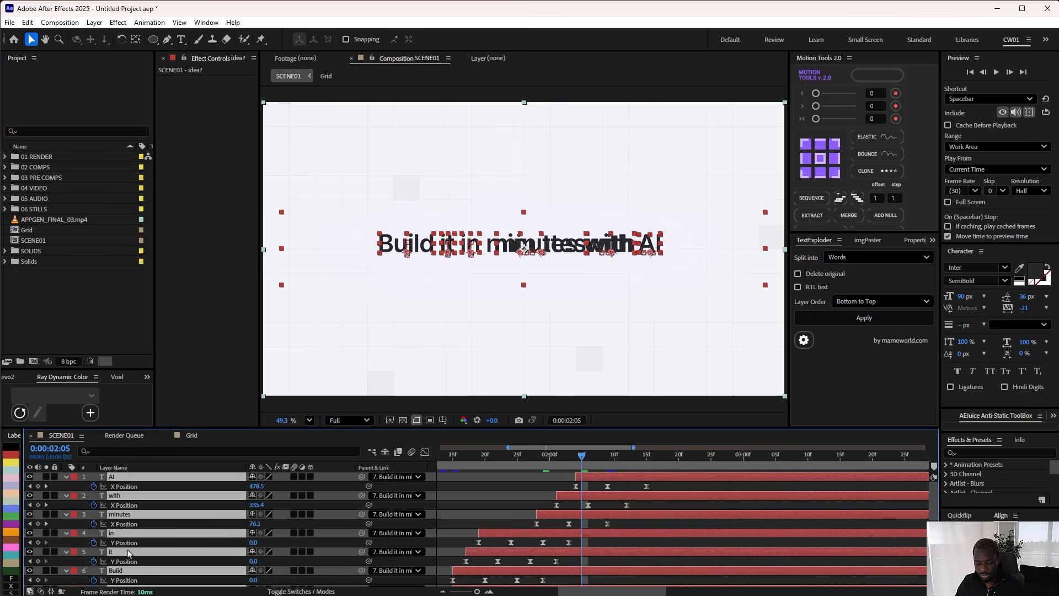
key(u)
key(ctrl+shift+a)
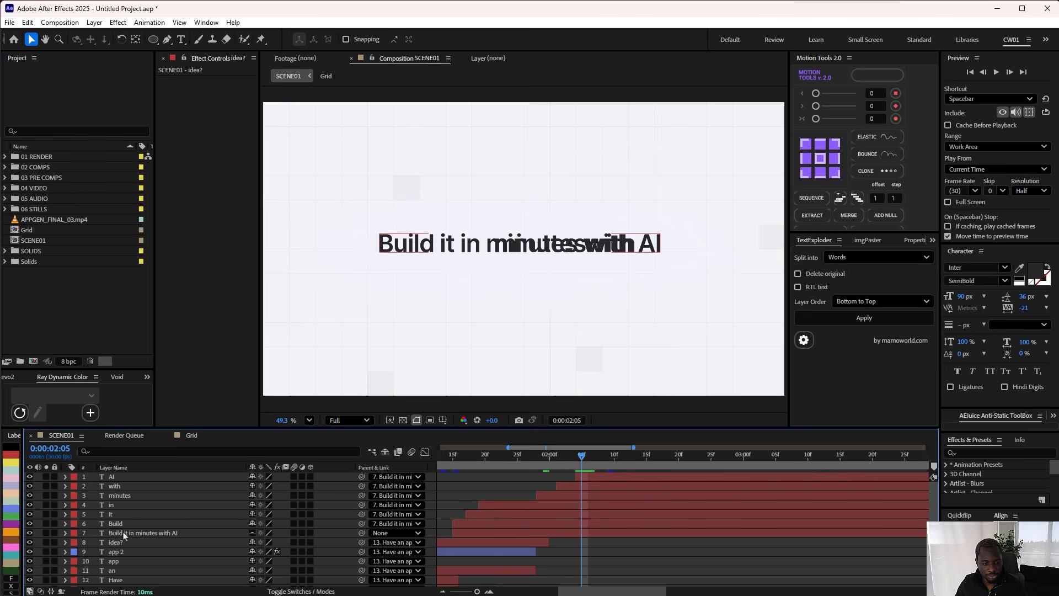
click(30, 533)
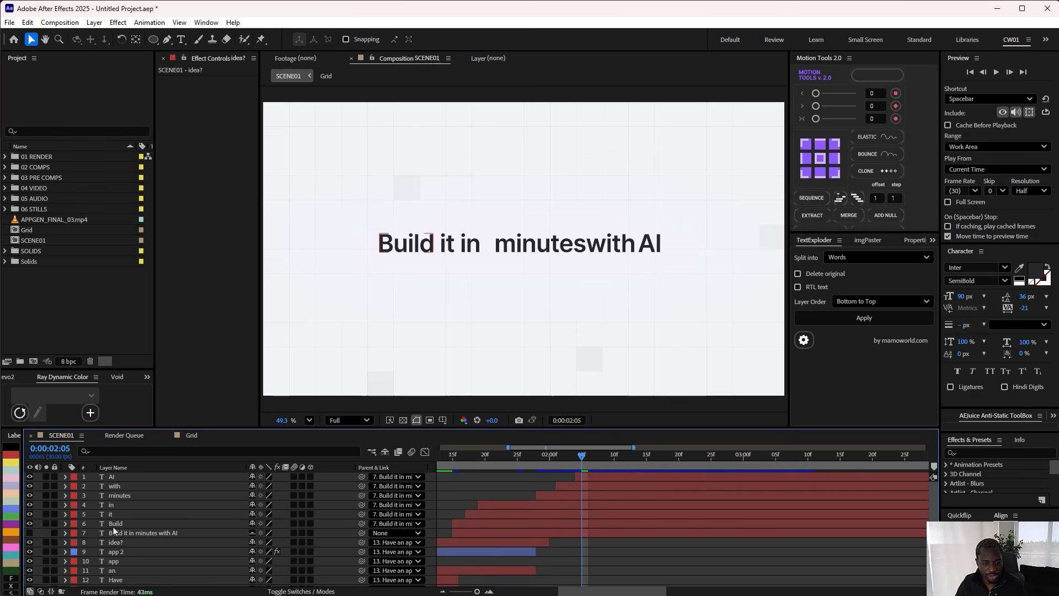
Step: Add a Fill effect to the "Build" layer and keyframe its color at 0:00:01:23 with the dark tone sampled from the text
click(115, 524)
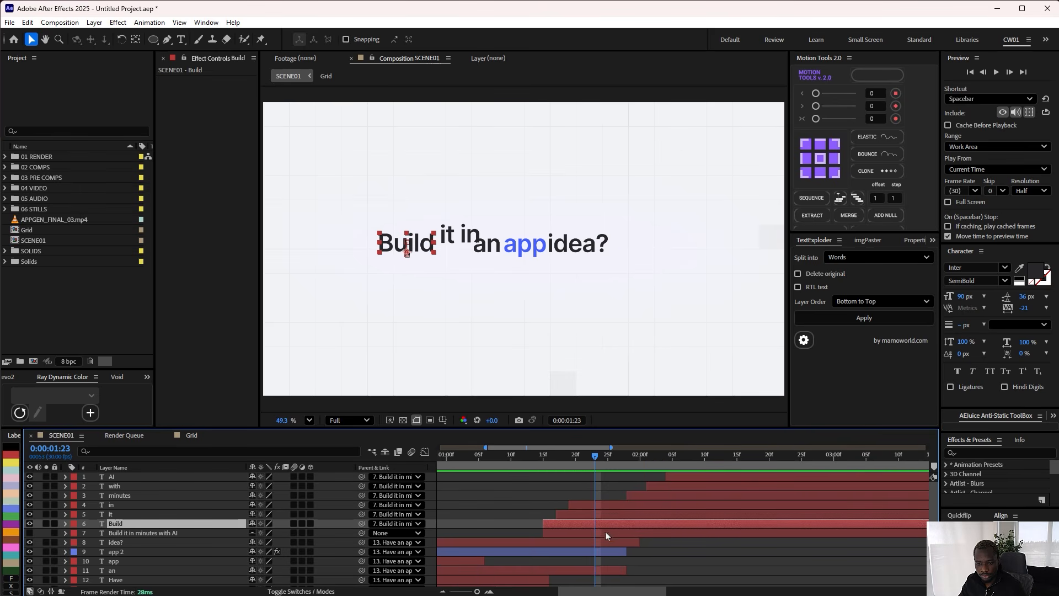
key(ctrl+space)
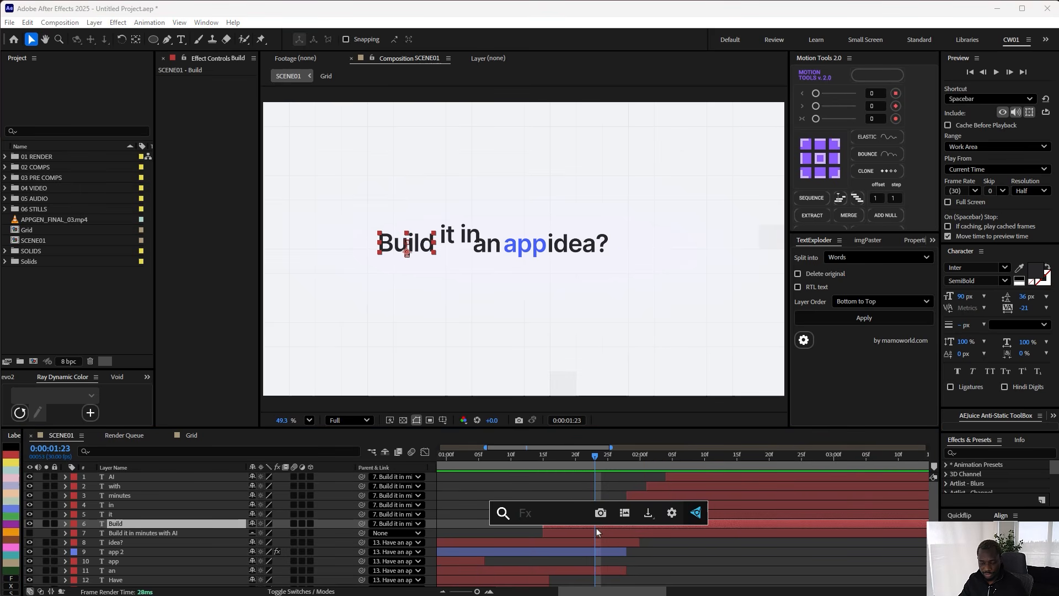
text(fill)
click(562, 557)
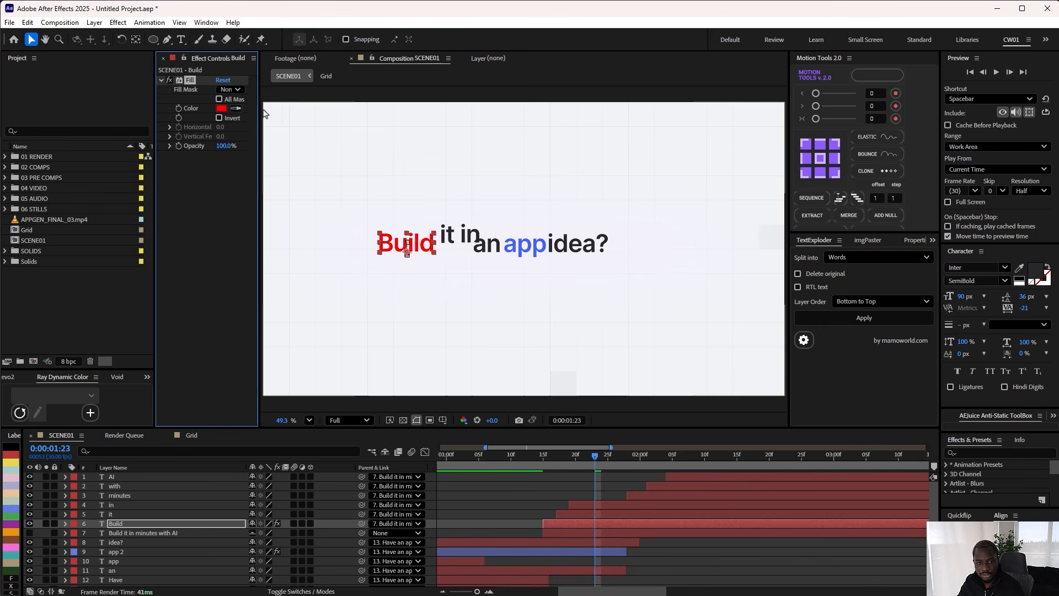
click(462, 235)
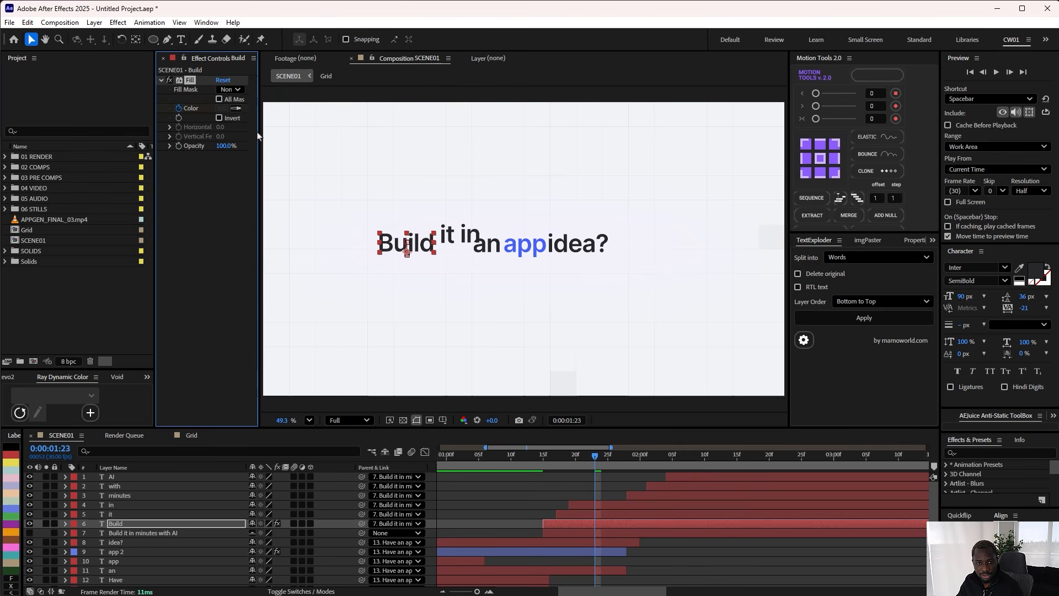
drag(259, 136, 303, 137)
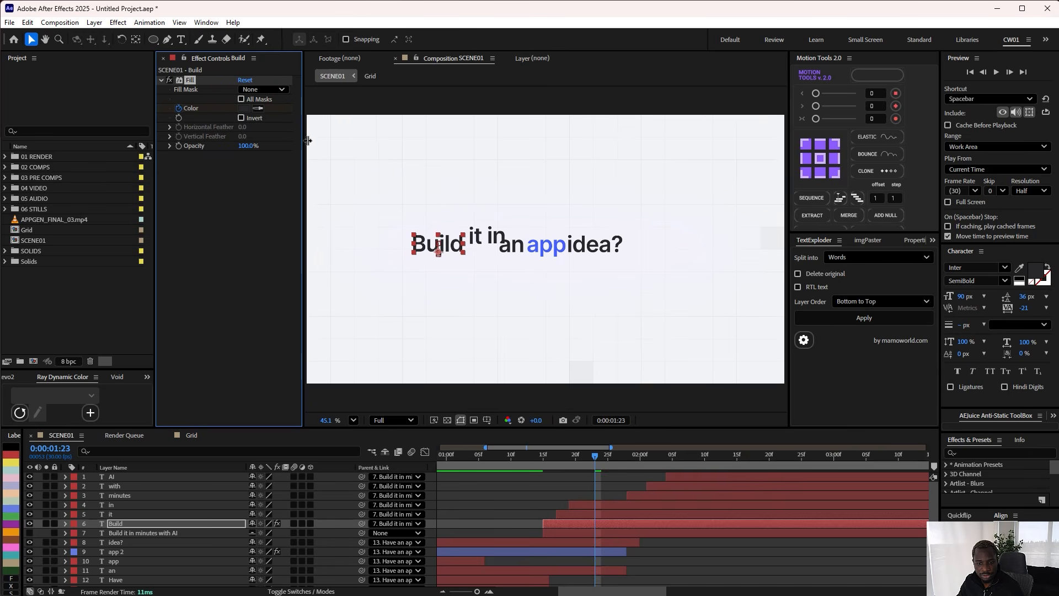
Step: Reveal the "Build" layer's keyframes and set its Fill color at 0:00:01:25 to the blue sampled from "app"
key(u)
click(742, 546)
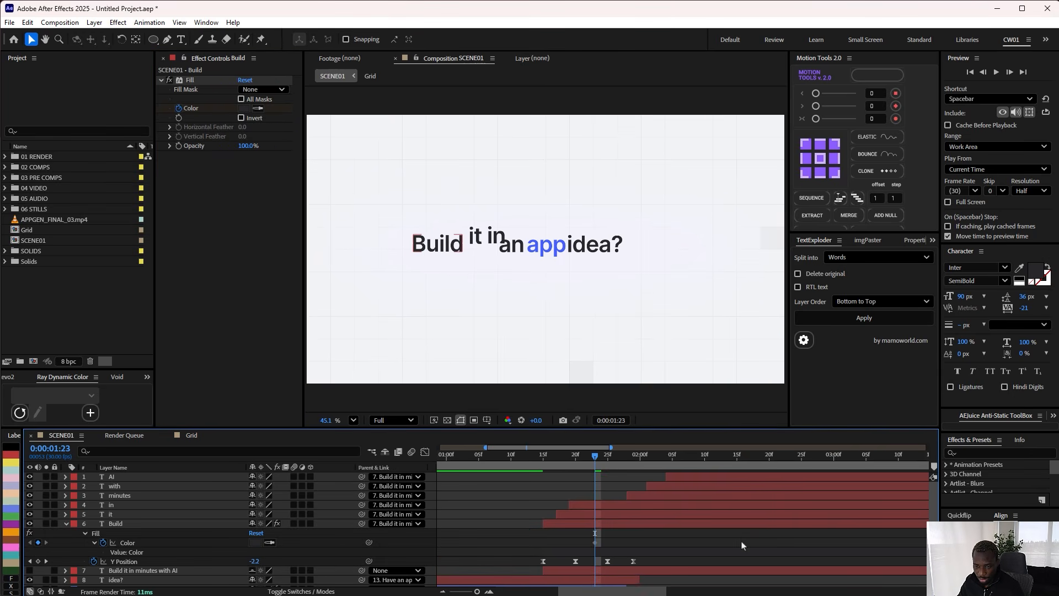
key(k)
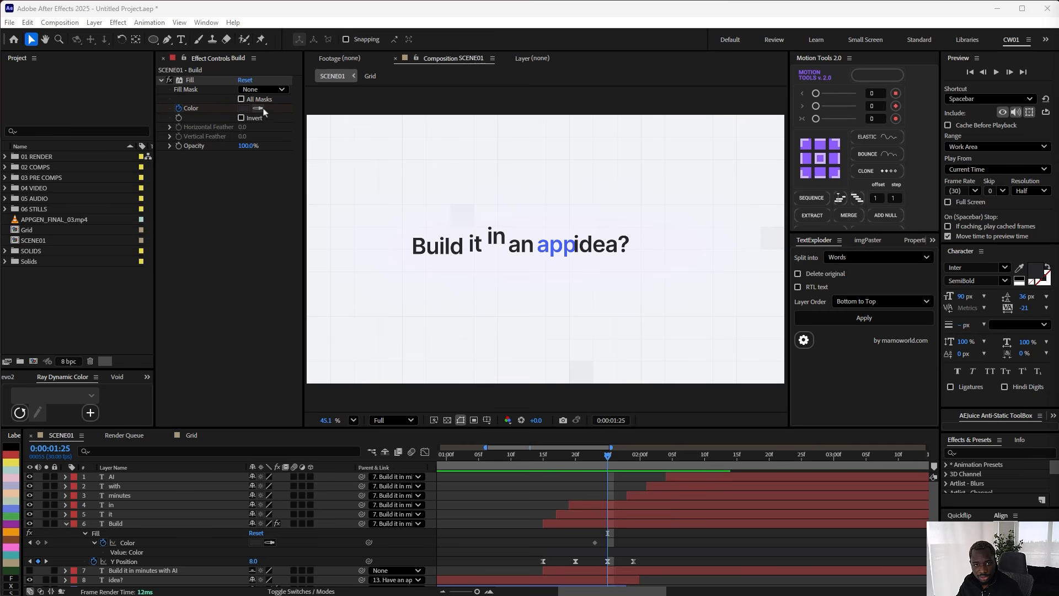
click(258, 108)
click(547, 243)
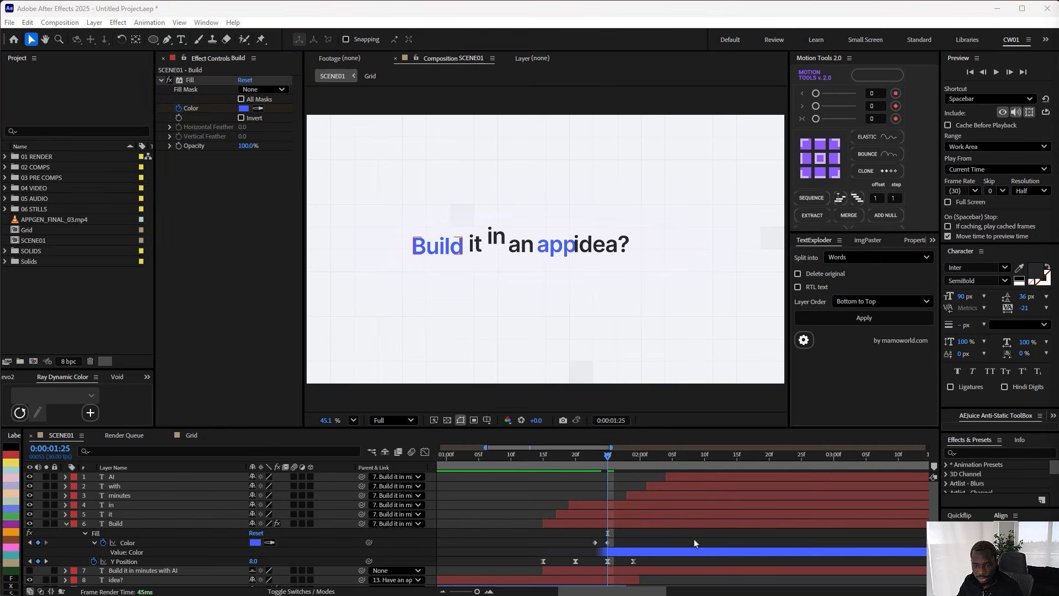
Step: Repeat the "Build" Fill color keyframes every two frames: dark at 0:00:01:27, blue at 0:00:01:29 and dark at 0:00:02:01
key(Page_Down)
key(Page_Down)
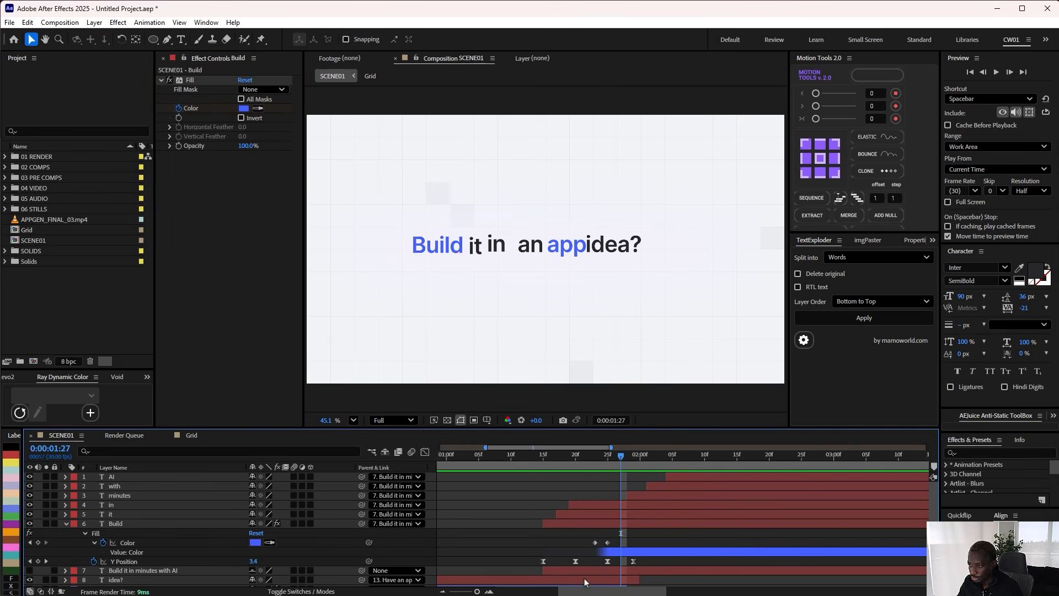
click(595, 542)
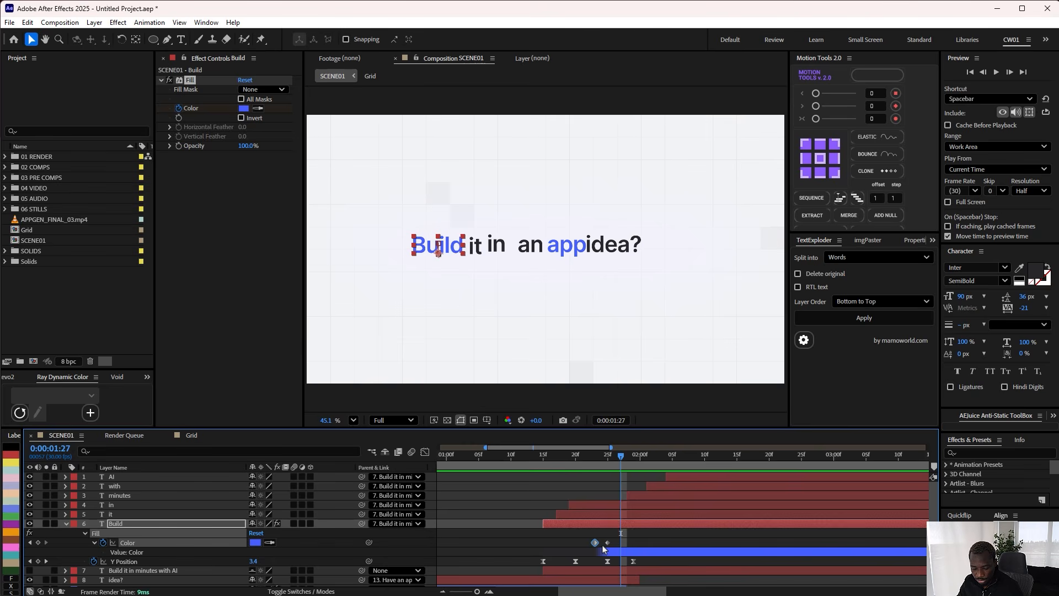
key(ctrl+v)
key(Page_Down)
key(Page_Down)
drag(603, 532, 615, 546)
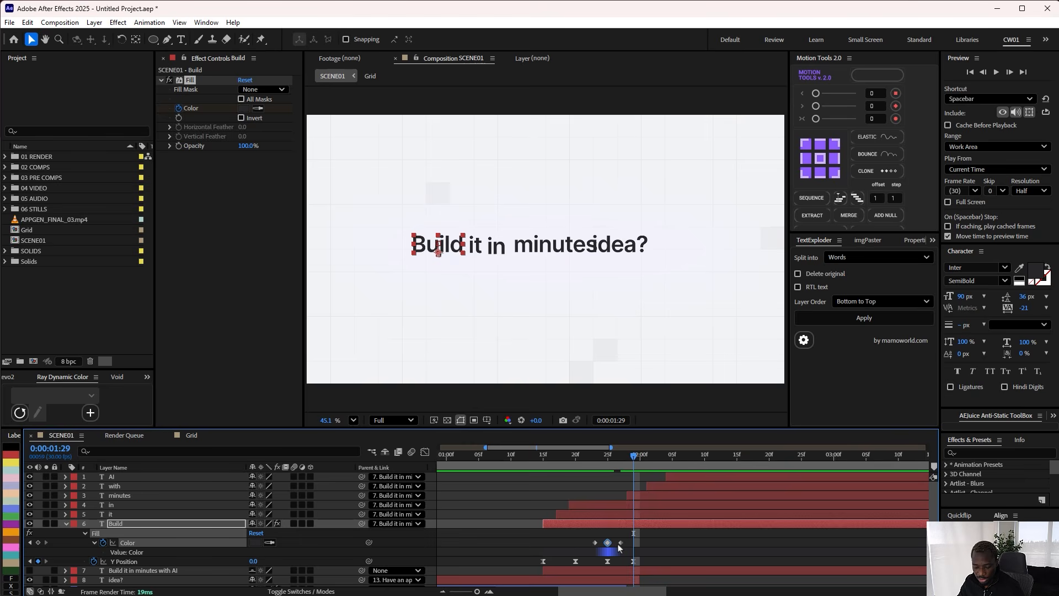
key(ctrl+v)
drag(575, 531, 602, 554)
key(Page_Down)
key(Page_Down)
key(ctrl+v)
Step: Convert all five Fill color keyframes on "Build" to hold keyframes and preview the color flicker from 0:00:01:14
drag(665, 535, 571, 562)
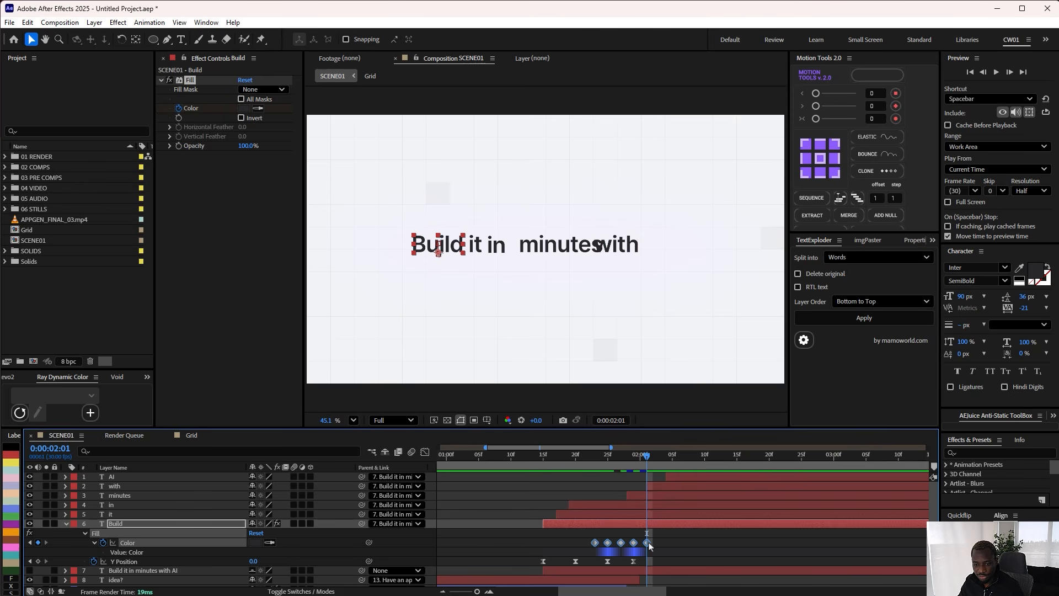
key(ctrl+alt+h)
drag(647, 456, 491, 457)
click(538, 487)
key(space)
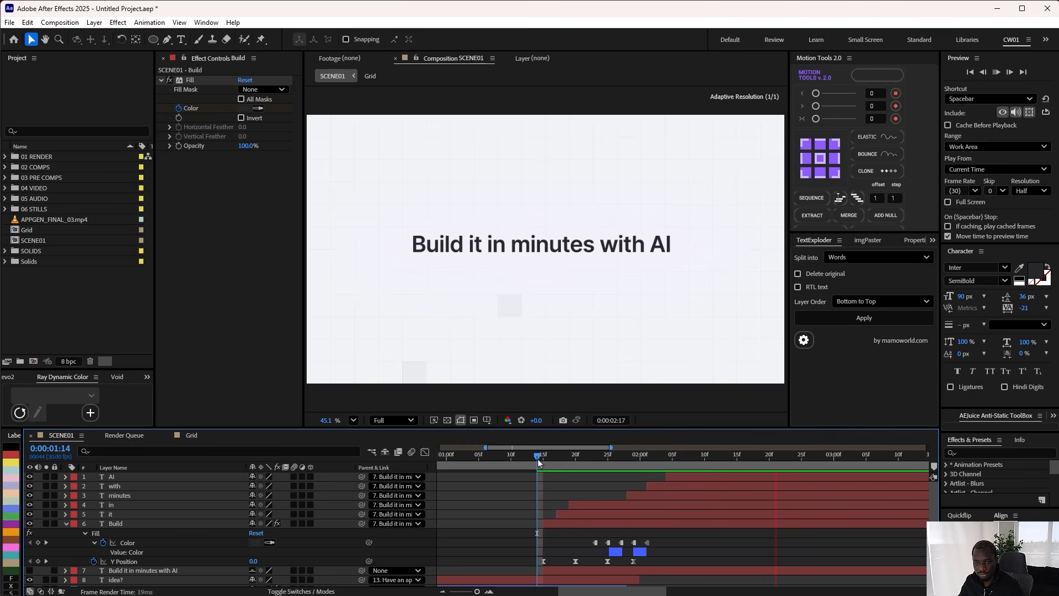
Step: Copy the Fill color keyframes from "Build" to the "AI" layer starting at 0:00:02:08 and reveal them
drag(552, 462, 672, 485)
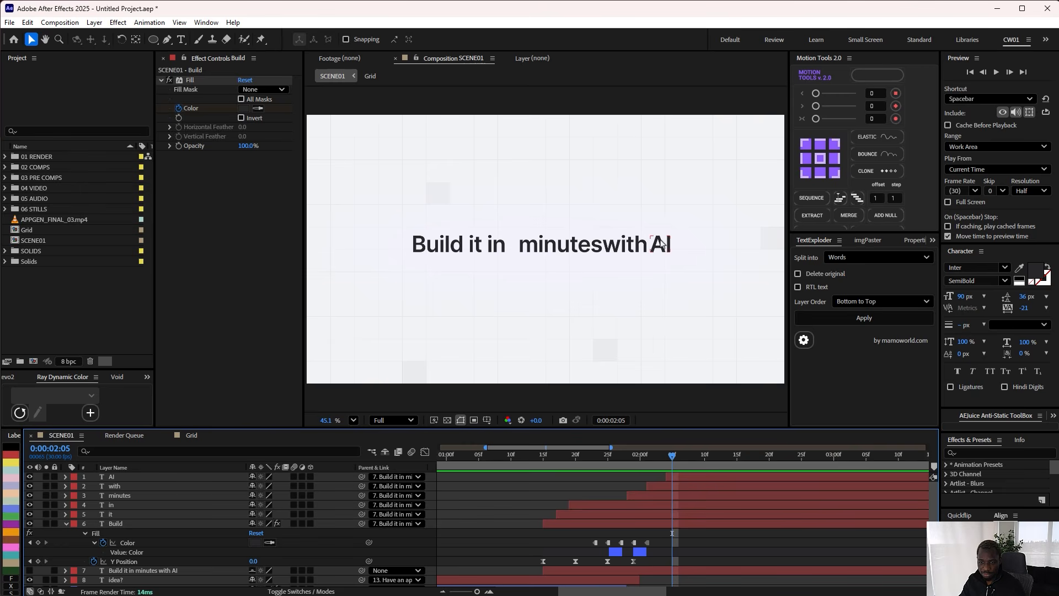
click(150, 544)
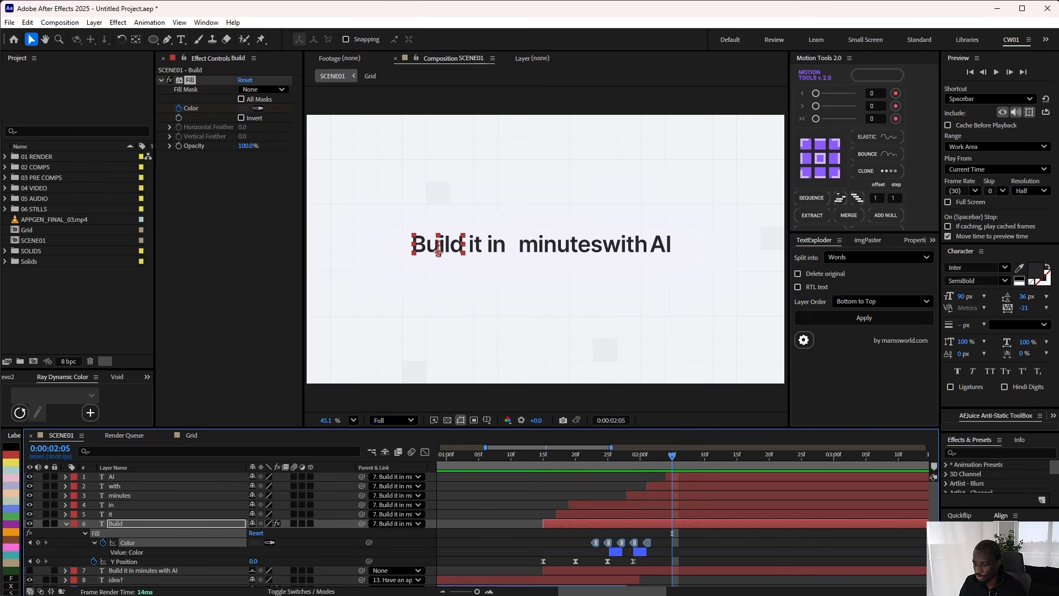
click(146, 477)
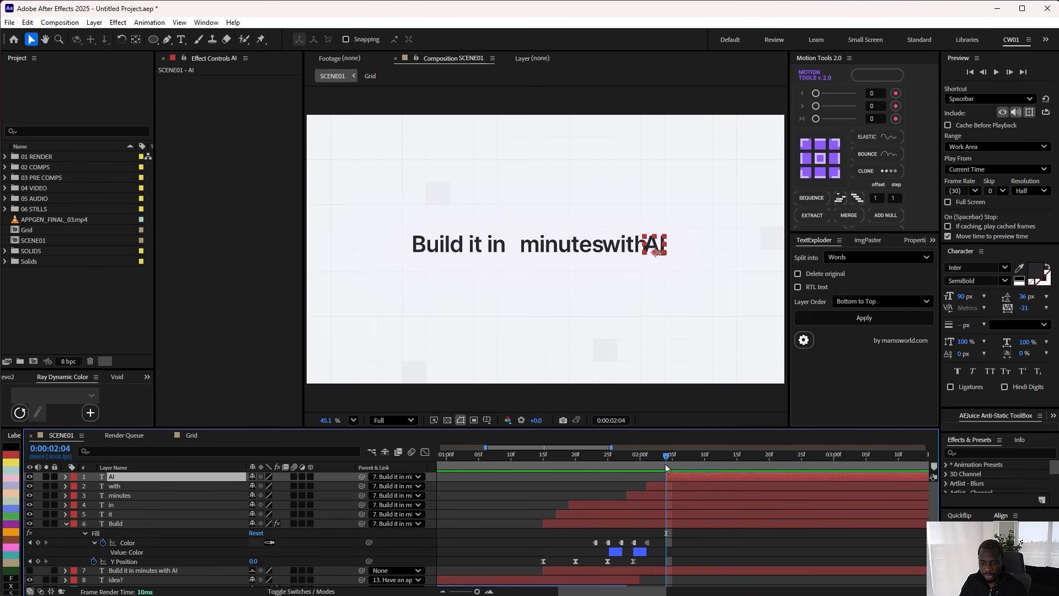
key(Page_Down)
key(Page_Down)
key(Page_Down)
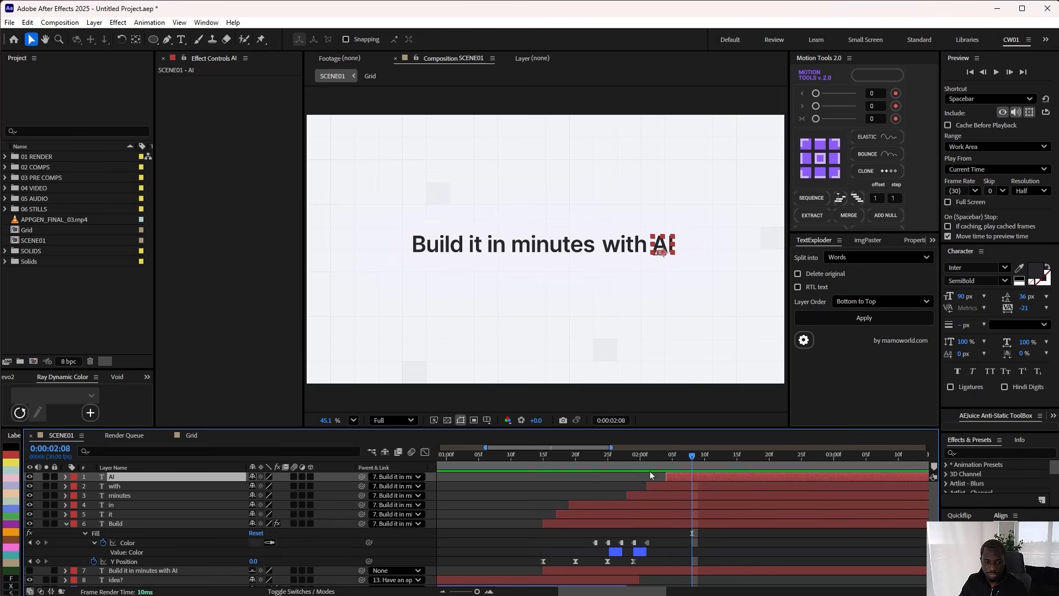
key(ctrl+v)
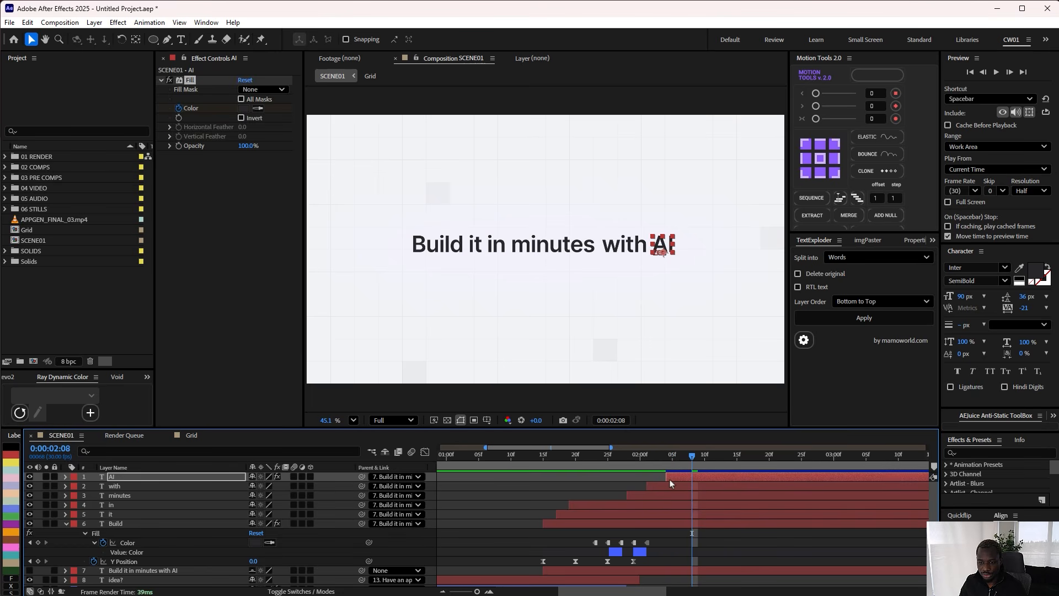
key(u)
Step: Preview the phrase animation with both color flickers from 0:00:01:10
click(597, 494)
drag(687, 465, 511, 466)
key(space)
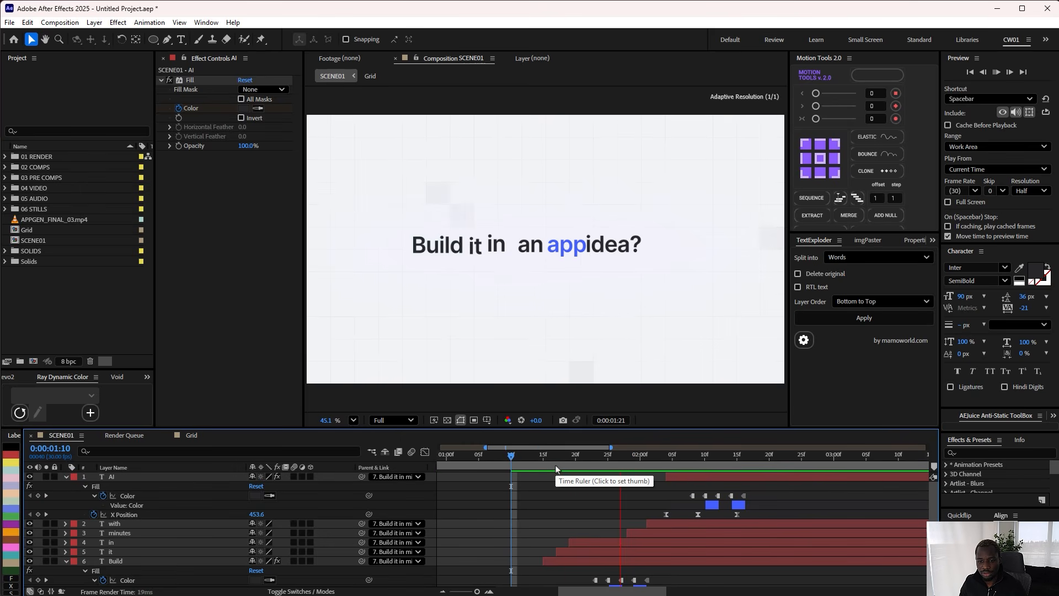
key(space)
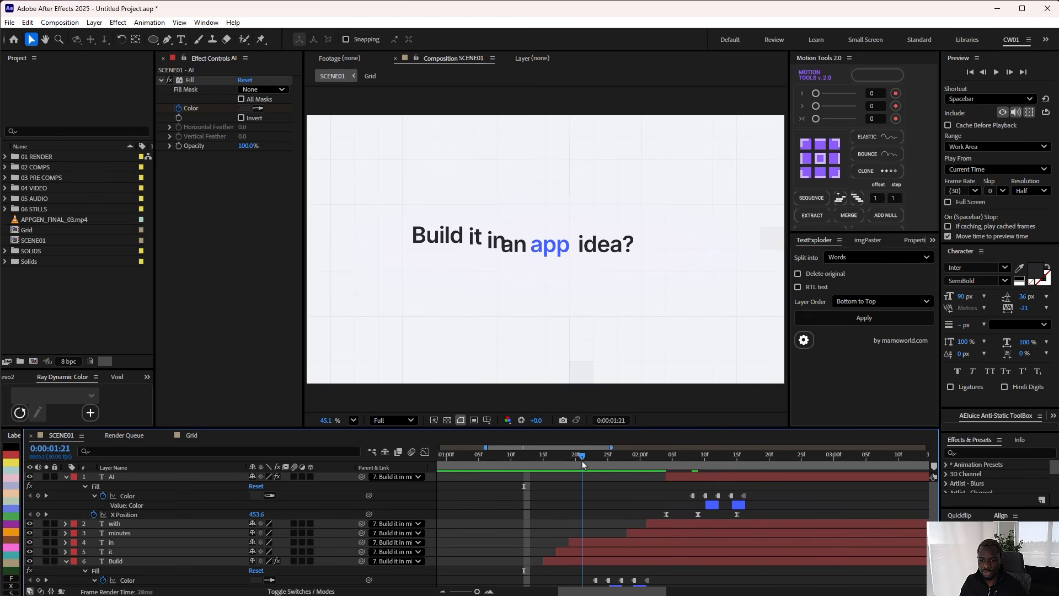
Step: Duplicate "Build it in minutes with AI" to the top of the layer stack, replace its text with "." and place it after "AI"
key(space)
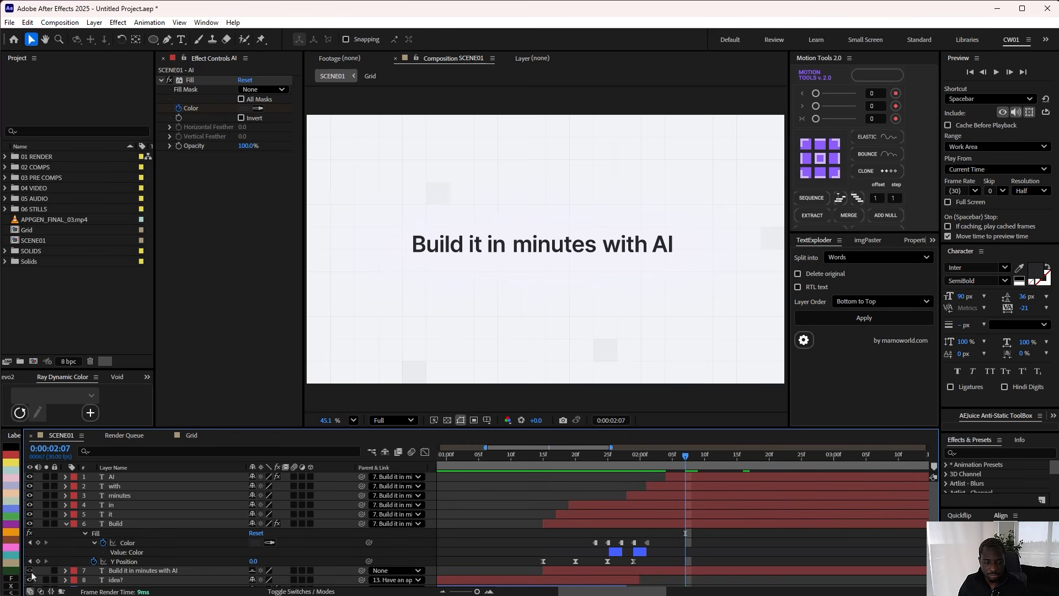
click(120, 571)
key(ctrl+d)
drag(119, 572, 145, 482)
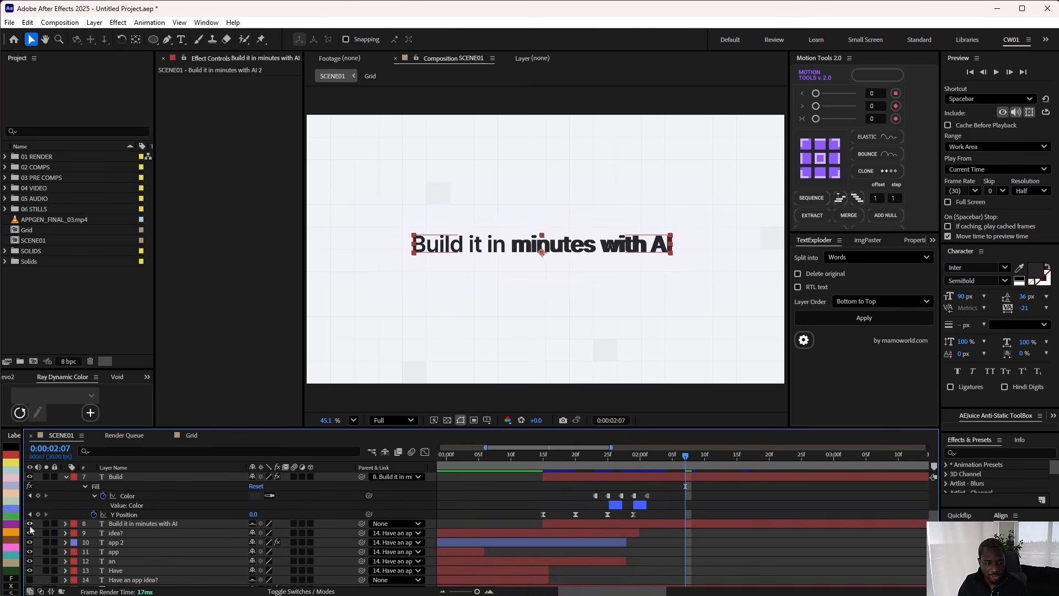
scroll(165, 485, up, 3)
double_click(165, 482)
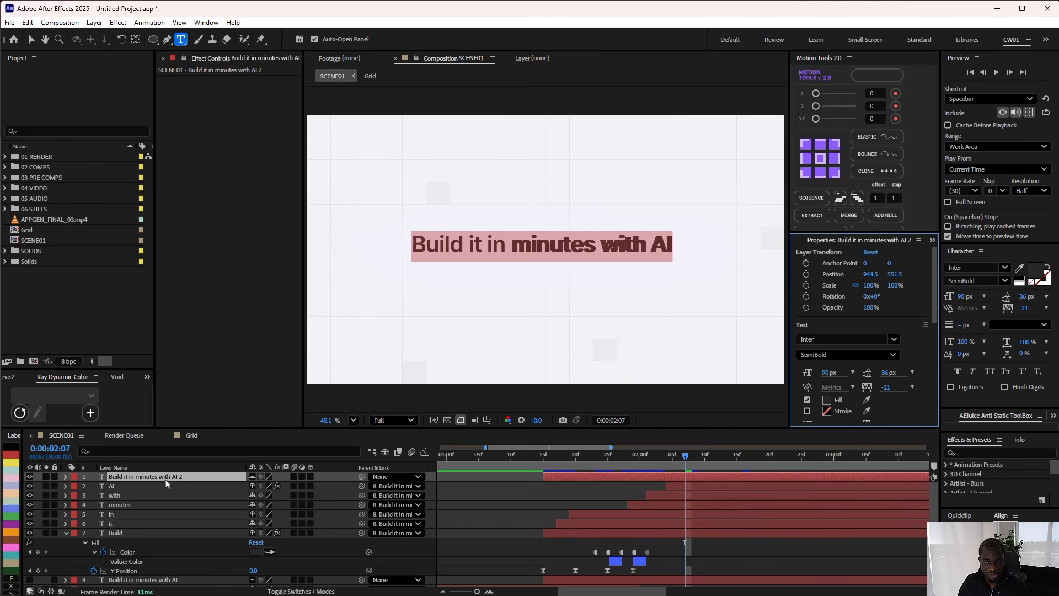
text(.)
drag(542, 252, 676, 250)
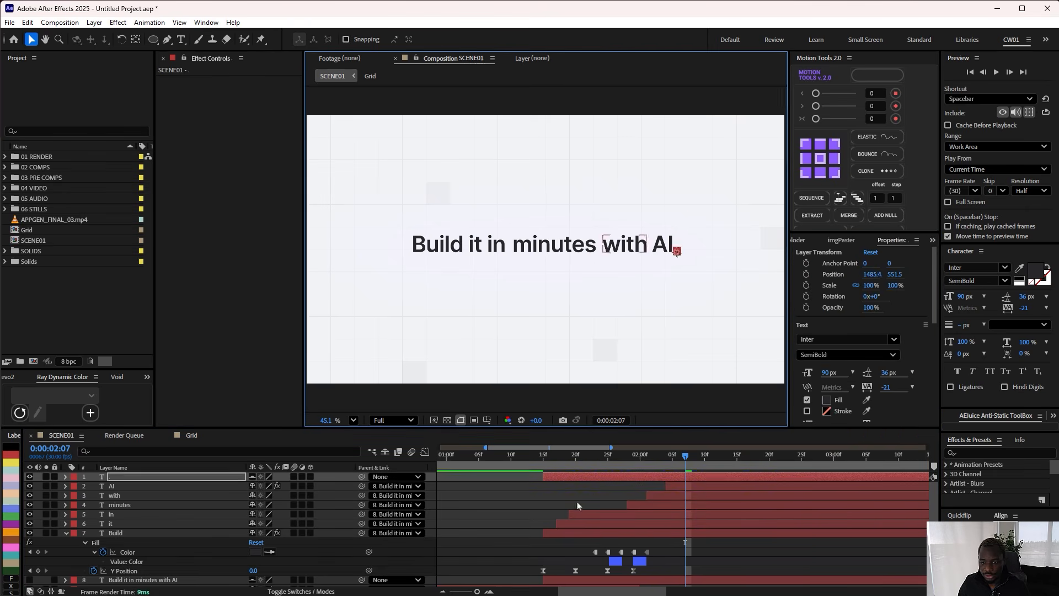
Step: Show the APPGEN_FINAL_03.mp4 reference layer and solo it together with the new period layer
scroll(55, 584, down, 5)
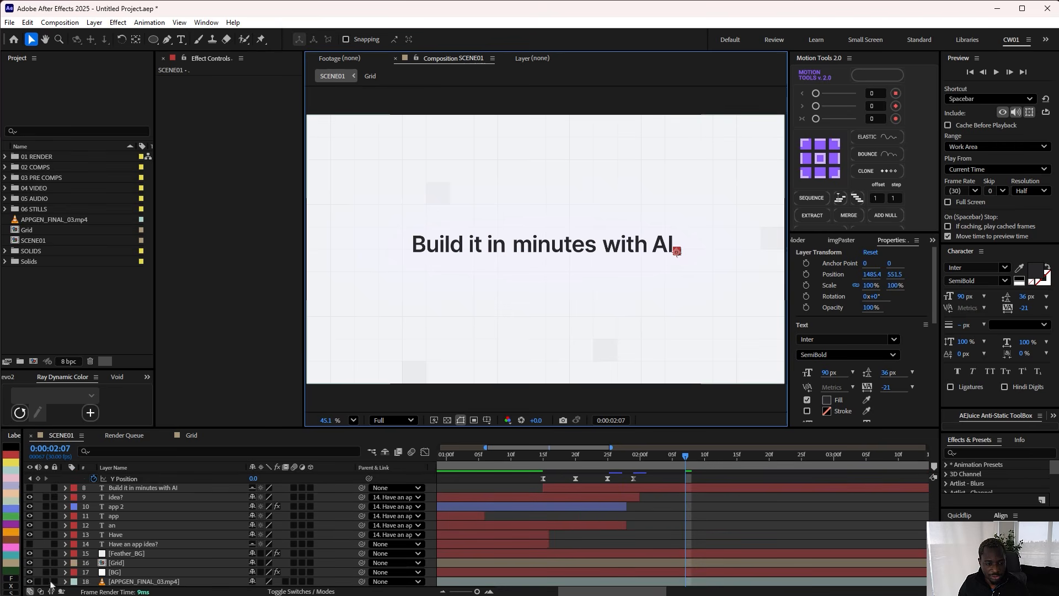
scroll(97, 508, up, 5)
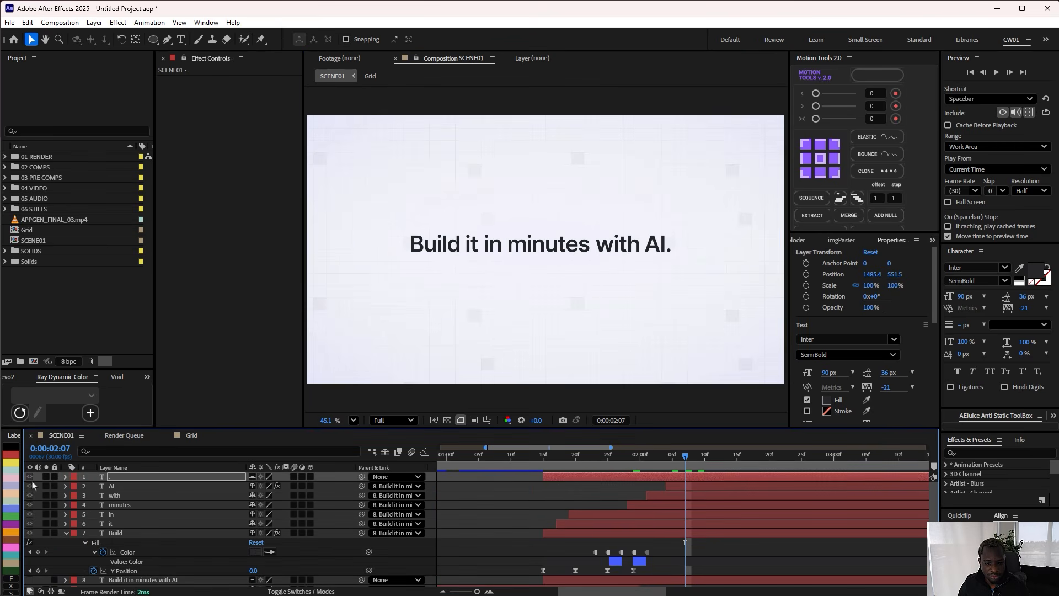
key(period)
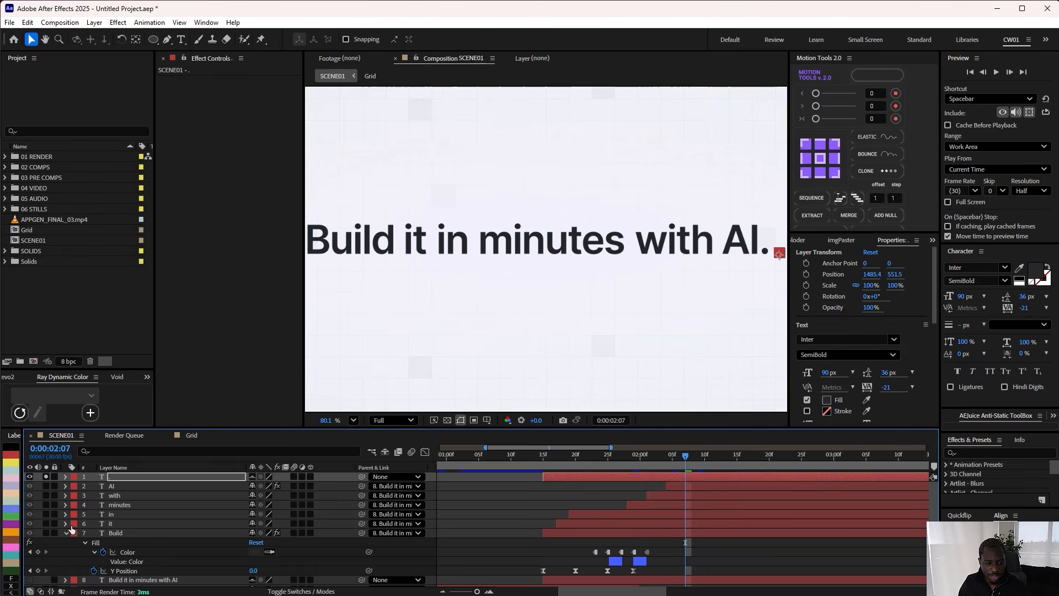
scroll(71, 528, down, 5)
click(45, 587)
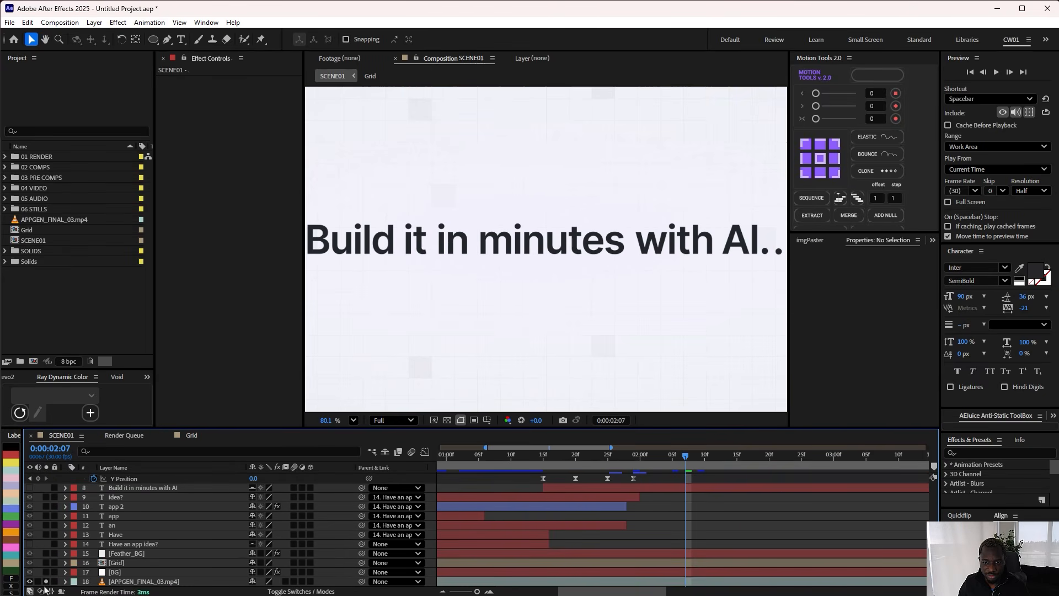
click(32, 583)
scroll(585, 514, up, 5)
scroll(113, 553, down, 4)
click(31, 583)
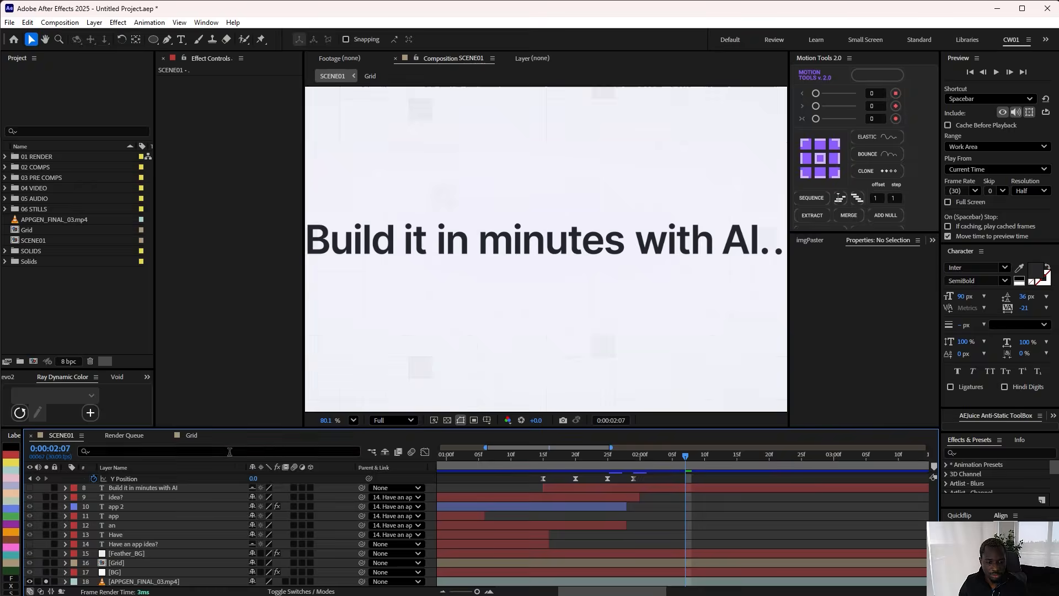
Step: Move the period onto the full stop after "AI" in the reference video at 0:00:02:07
scroll(226, 483, up, 2)
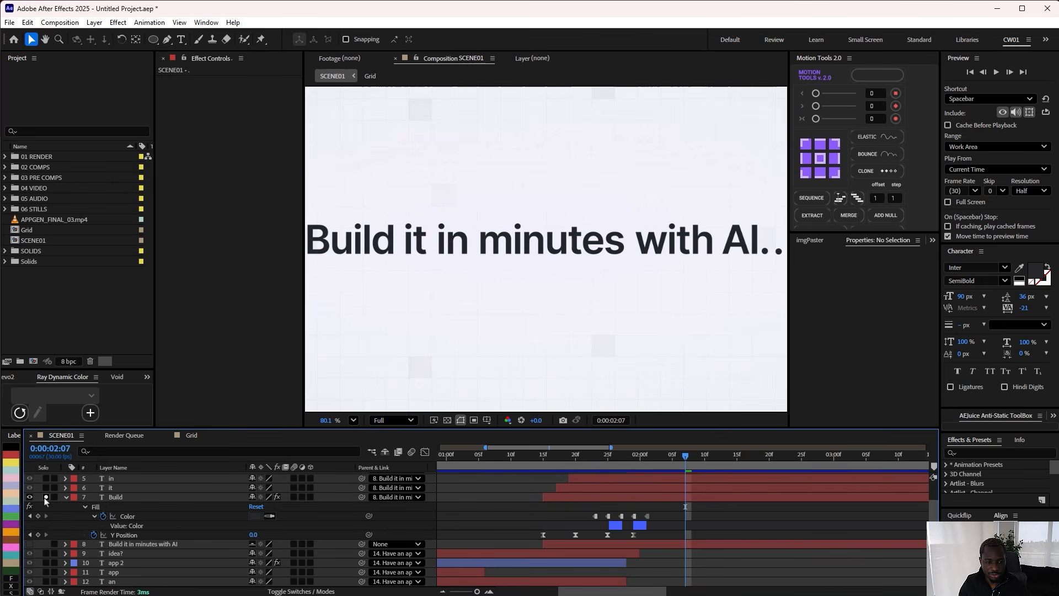
scroll(221, 530, up, 2)
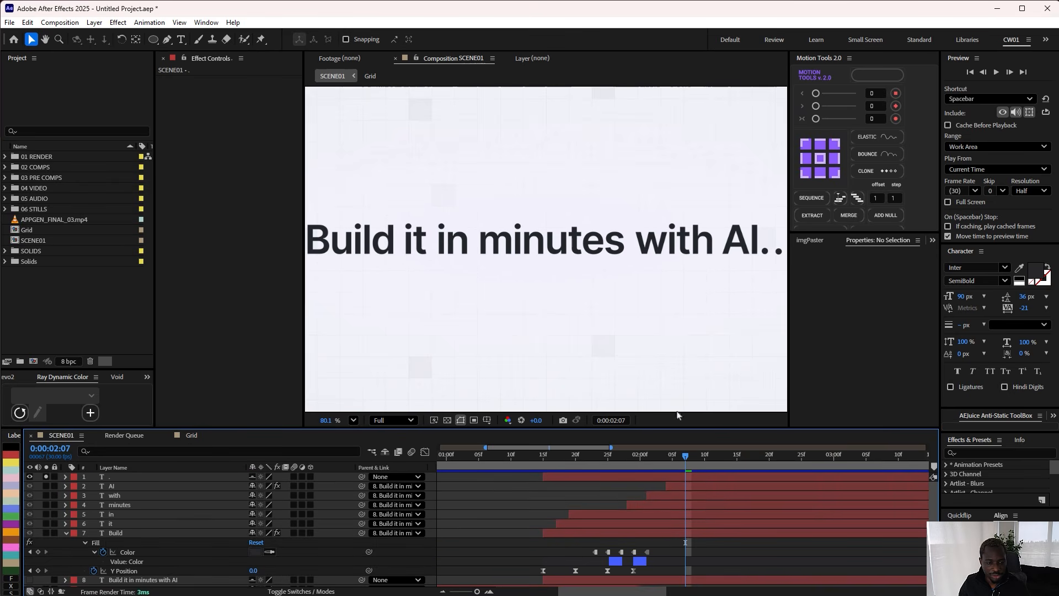
scroll(748, 282, down, 2)
click(590, 478)
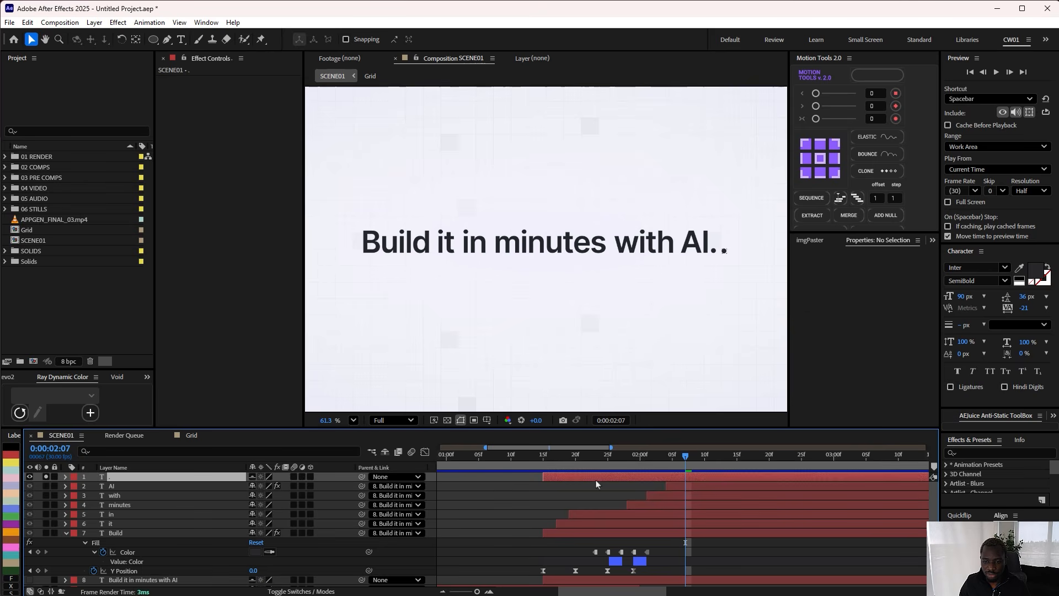
scroll(608, 267, up, 4)
drag(654, 284, 634, 282)
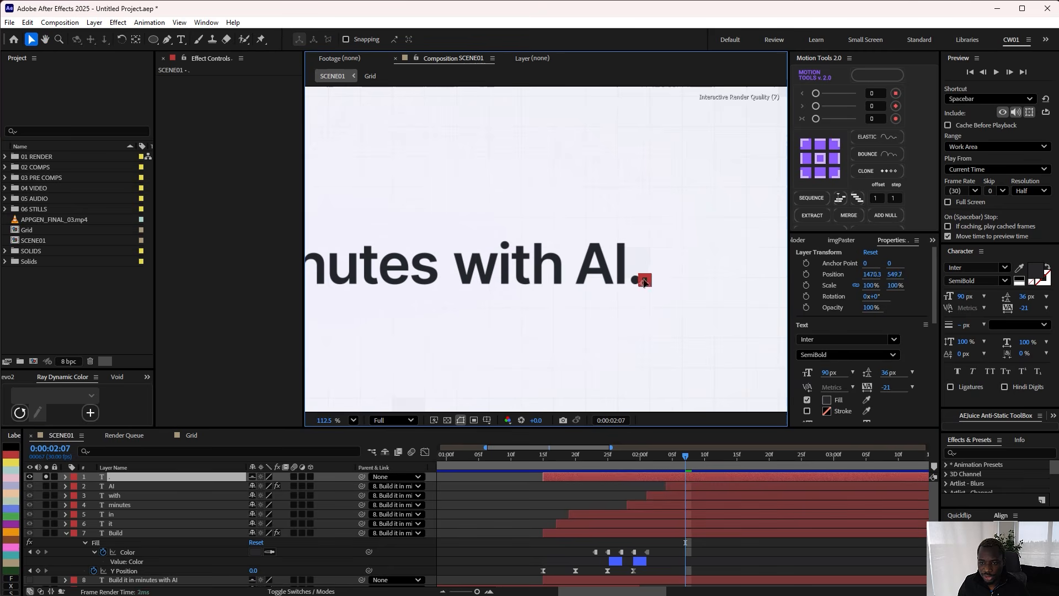
scroll(671, 303, up, 1)
scroll(610, 366, down, 4)
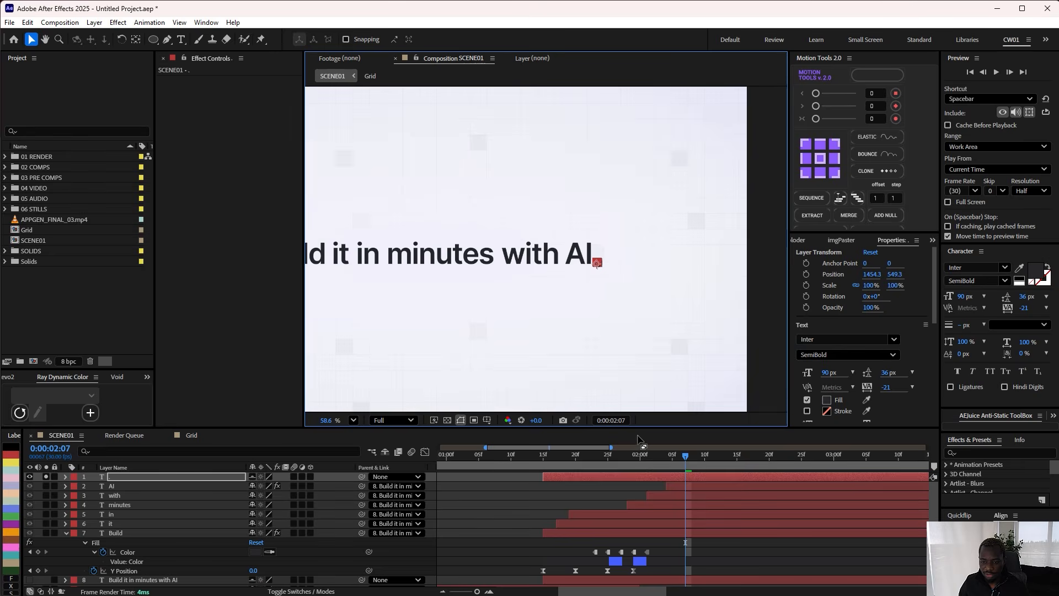
Step: Duplicate the period until there are five dots, each aligned with the reference video's trailing dots at 0:00:03:07
drag(693, 459, 878, 483)
scroll(604, 264, up, 4)
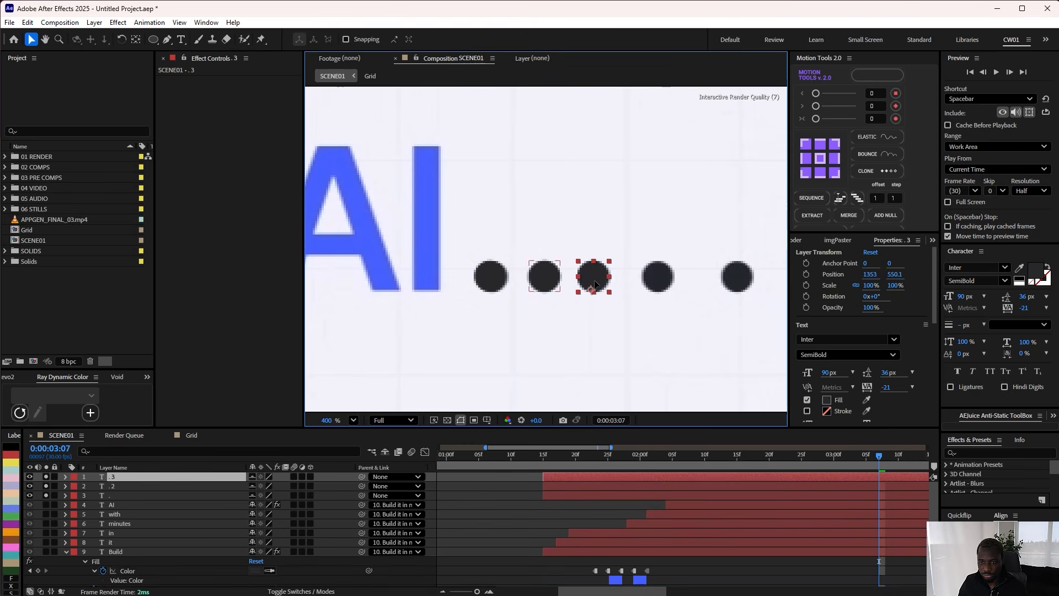
key(ctrl+d)
key(ctrl+d)
drag(594, 277, 738, 276)
scroll(737, 276, down, 10)
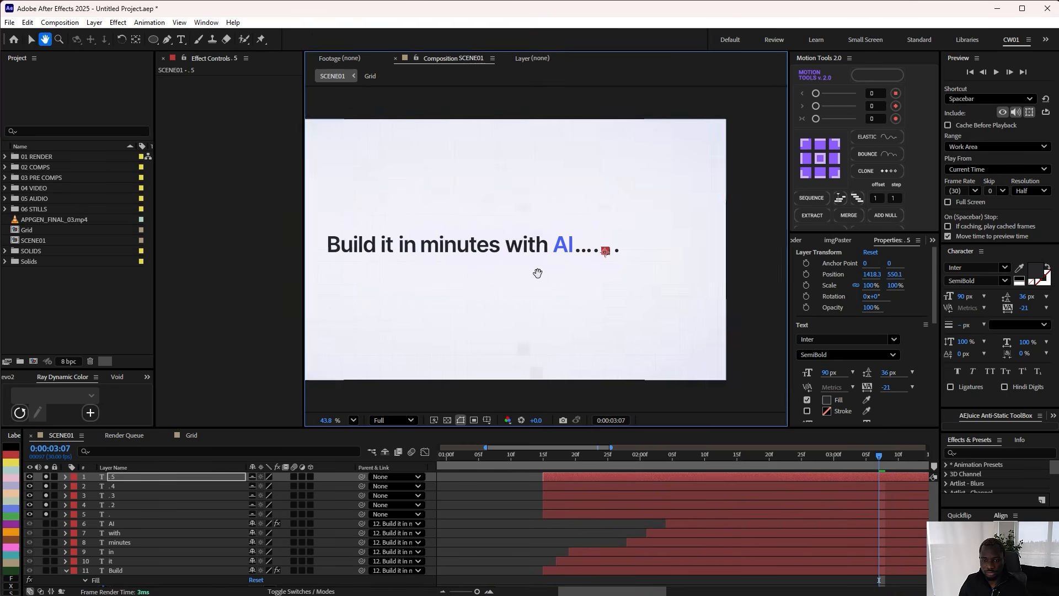
drag(536, 272, 617, 272)
Step: Select all five dot layers and move them together to just after "AI" in the reference video at 0:00:02:08
shift+click(561, 513)
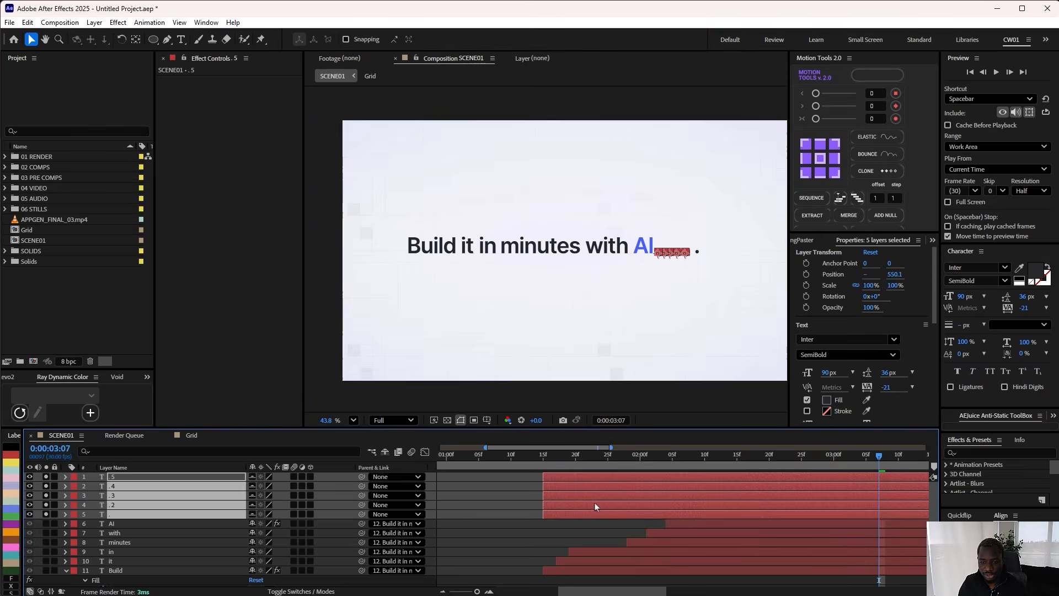
drag(632, 468, 692, 466)
scroll(649, 306, up, 8)
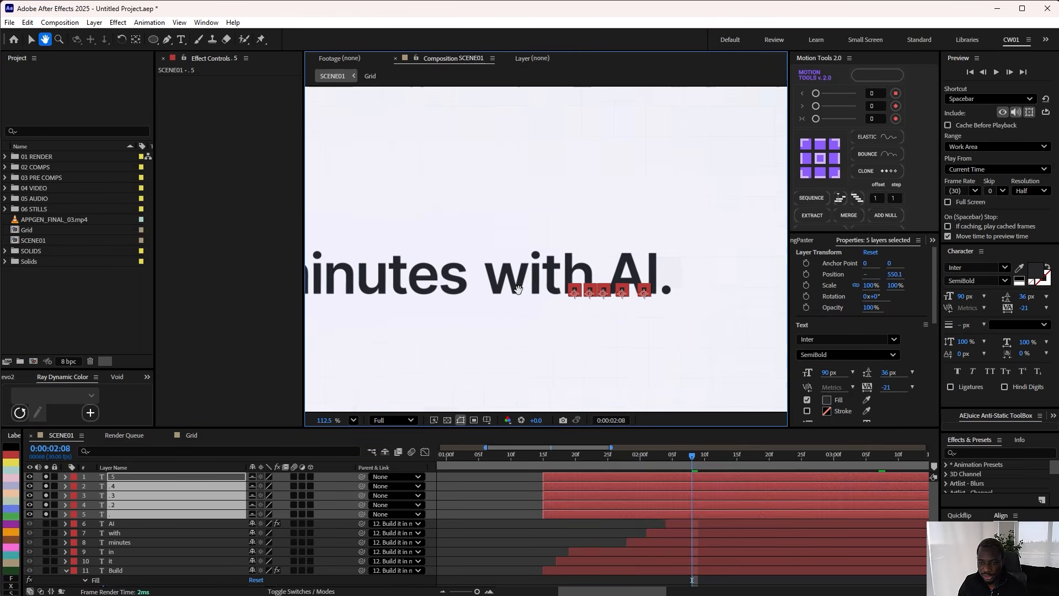
scroll(650, 307, down, 8)
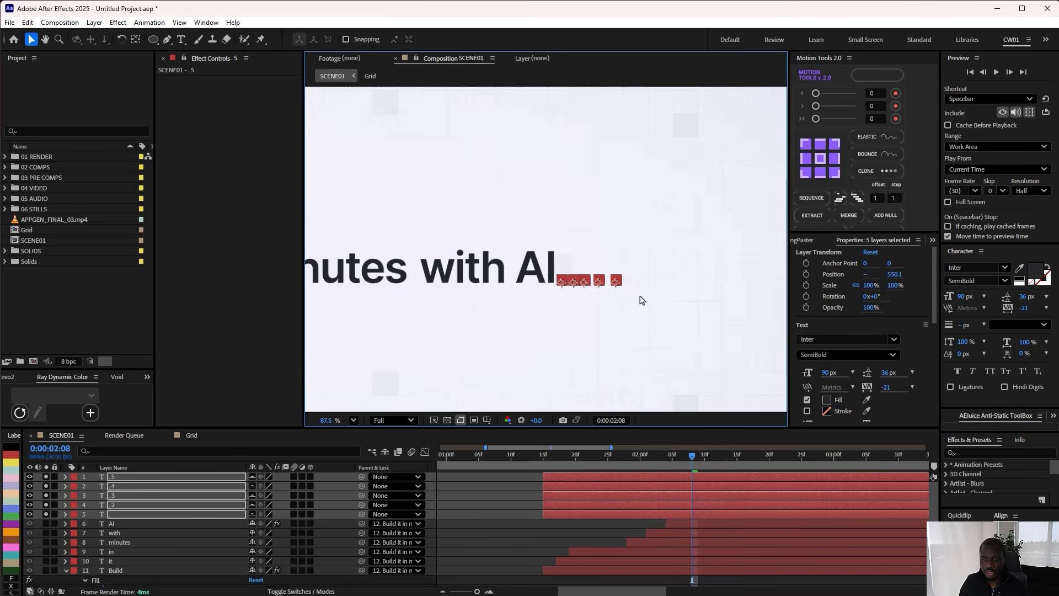
scroll(650, 312, down, 1)
drag(477, 301, 580, 300)
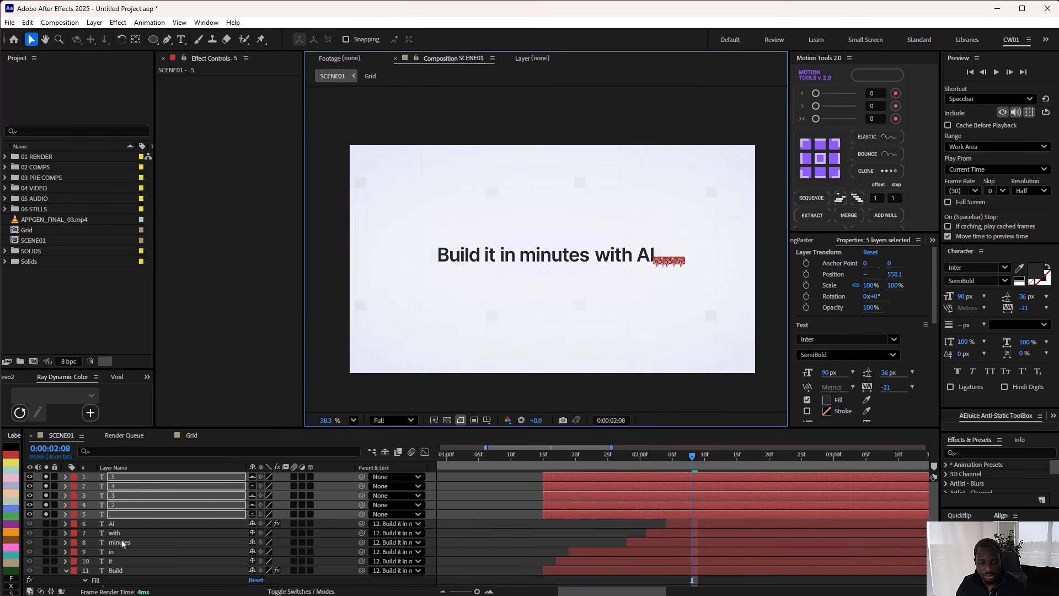
Step: Hide the reference video layer and turn off solo on the five dot layers
scroll(113, 546, down, 8)
click(31, 581)
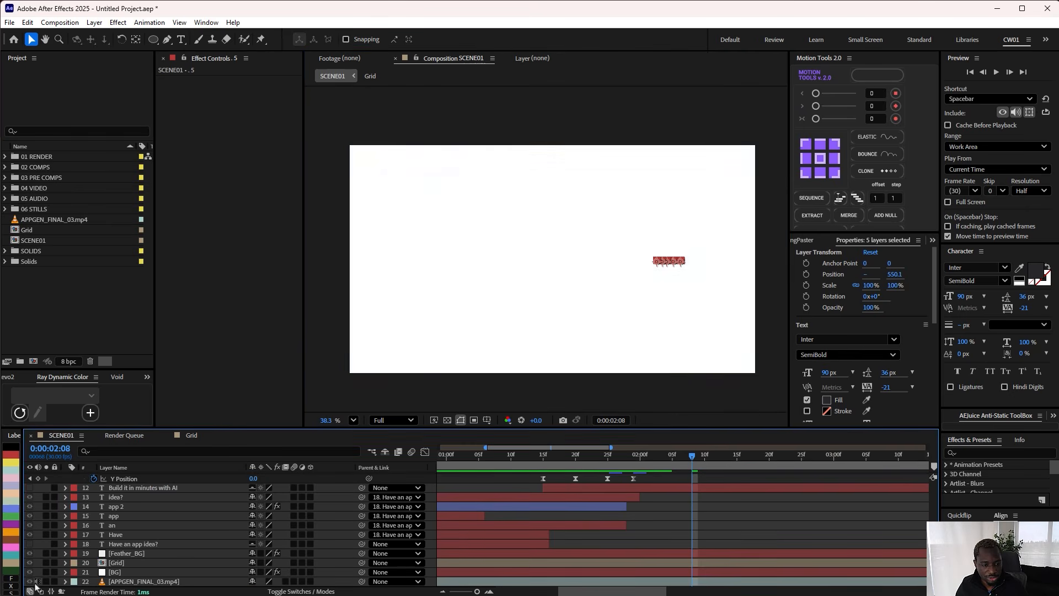
scroll(55, 557, up, 6)
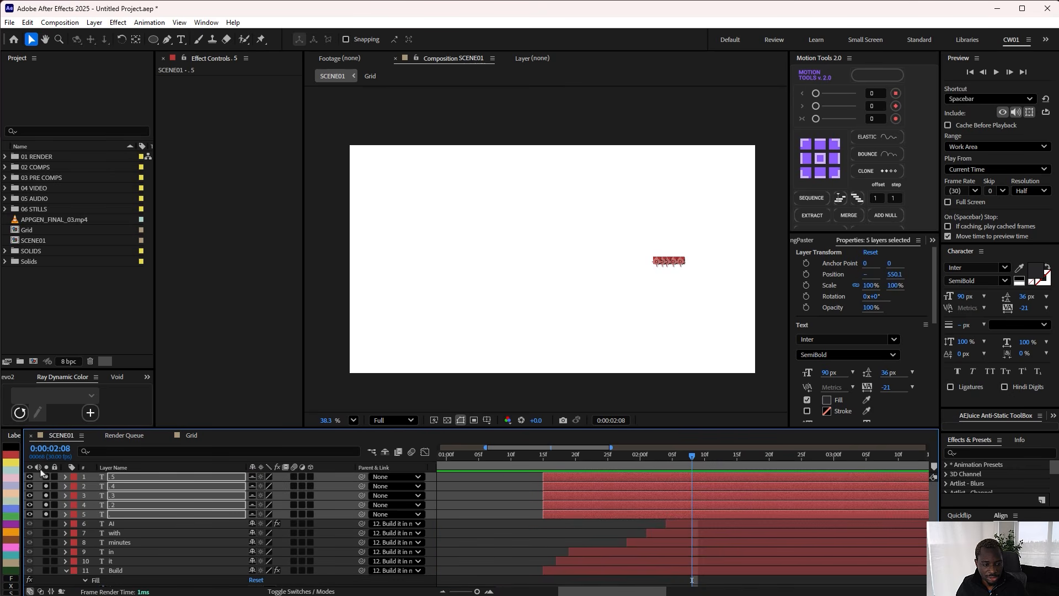
click(45, 476)
click(503, 525)
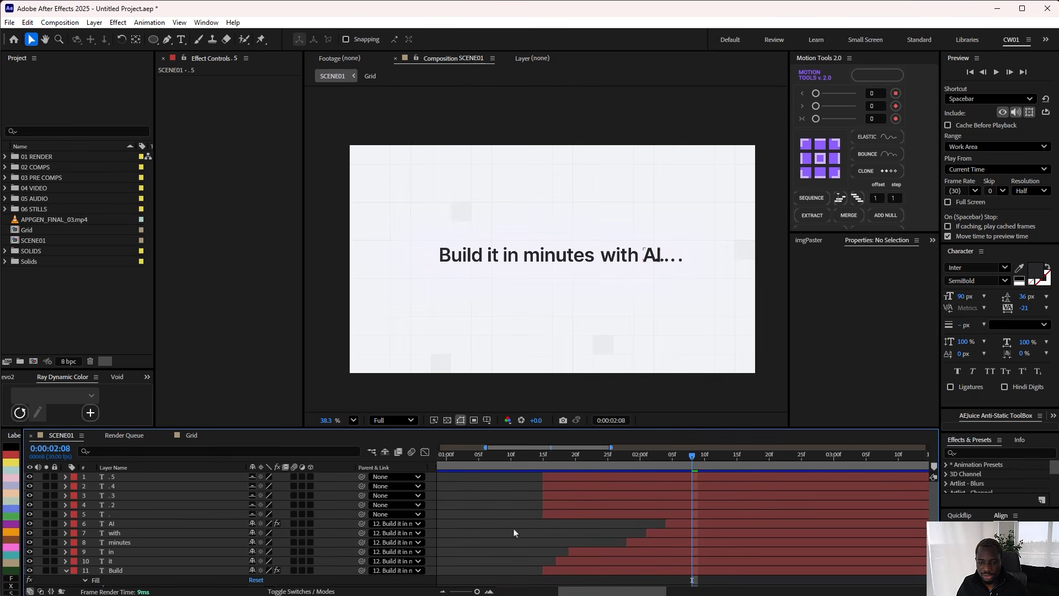
Step: Shift the five dots together so they begin directly after "AI" in the SCENE01 phrase at 0:00:02:09
key(Page_Down)
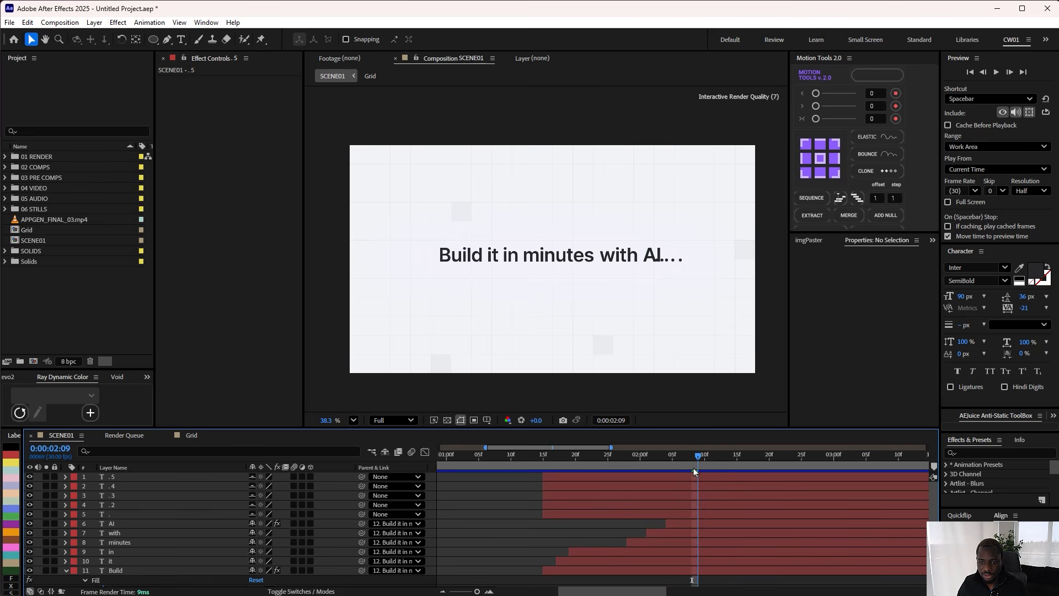
click(657, 512)
shift+click(664, 478)
scroll(689, 266, up, 4)
drag(713, 295, 639, 293)
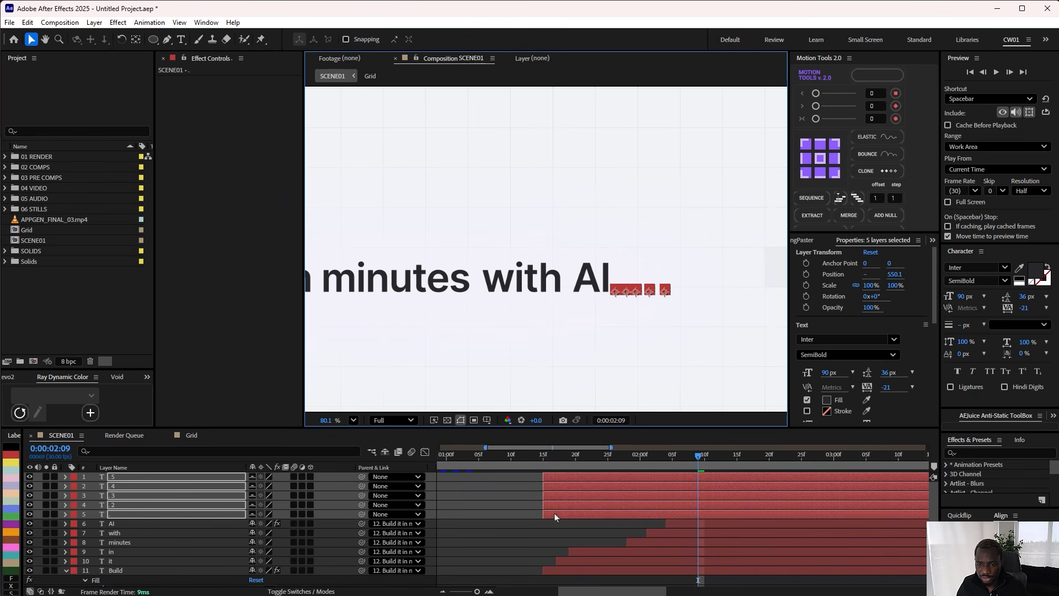
key(F2)
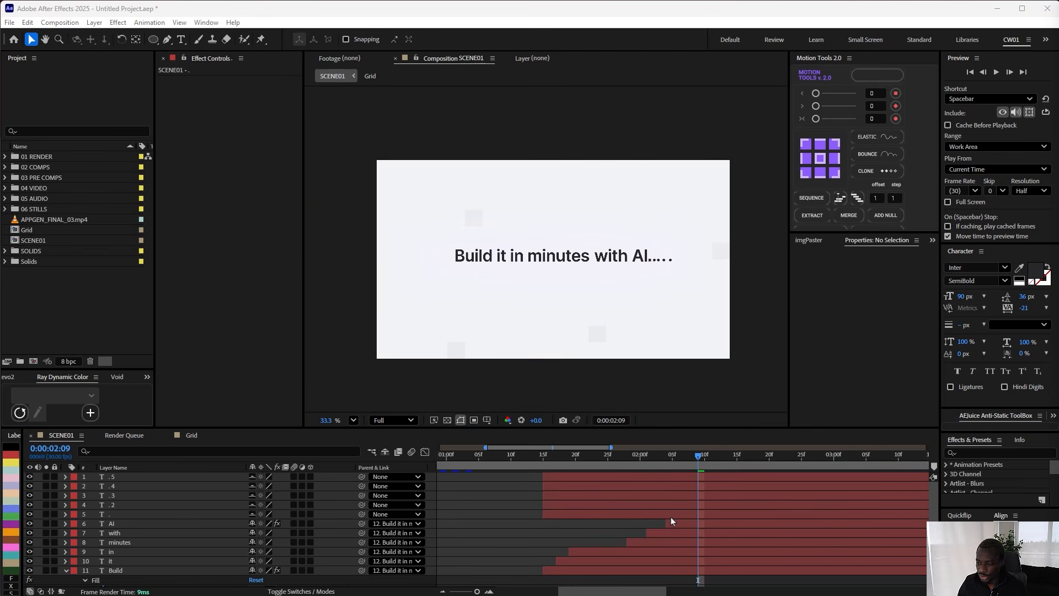
Step: Slide the five dot layers to start at 0:00:02:05 and preview their timing
click(657, 515)
shift+click(630, 482)
drag(592, 516, 726, 511)
click(651, 495)
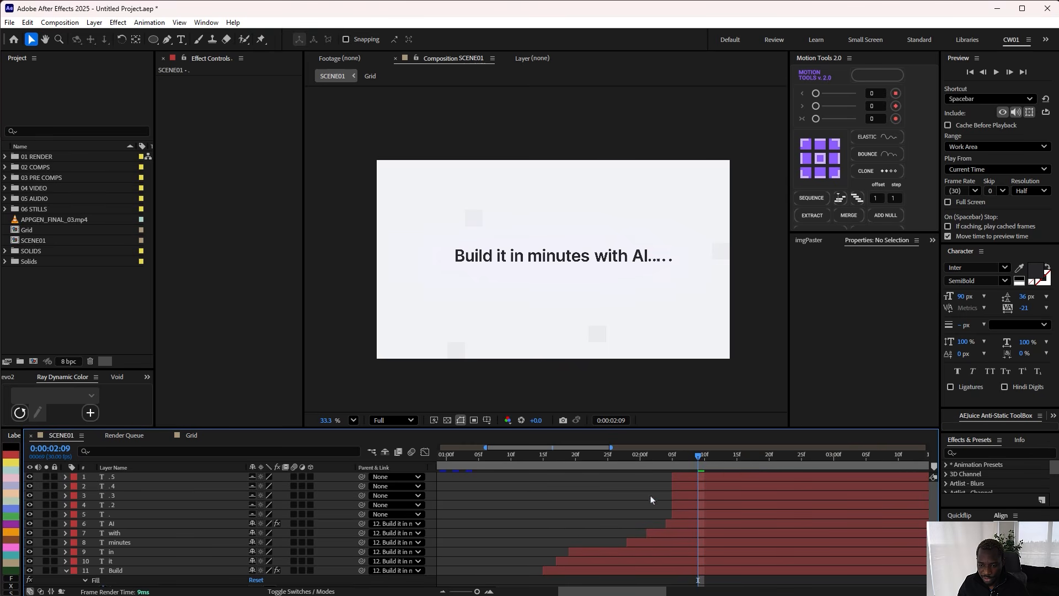
click(687, 505)
key(space)
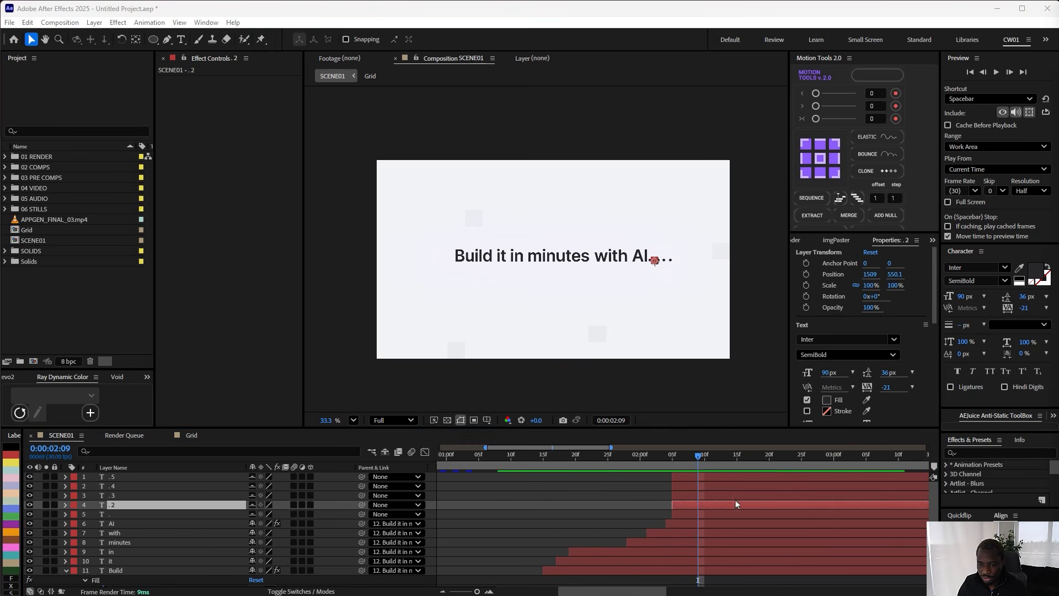
Step: Stagger the last three dots, starting the third at 0:00:02:11, the fourth at about 0:00:02:18 and the fifth at about 0:00:02:22
click(679, 457)
key(Page_Down)
key(Page_Down)
key(Page_Down)
key(Page_Down)
key(Page_Down)
click(718, 496)
key(alt+[)
drag(751, 486, 826, 484)
drag(757, 478, 865, 475)
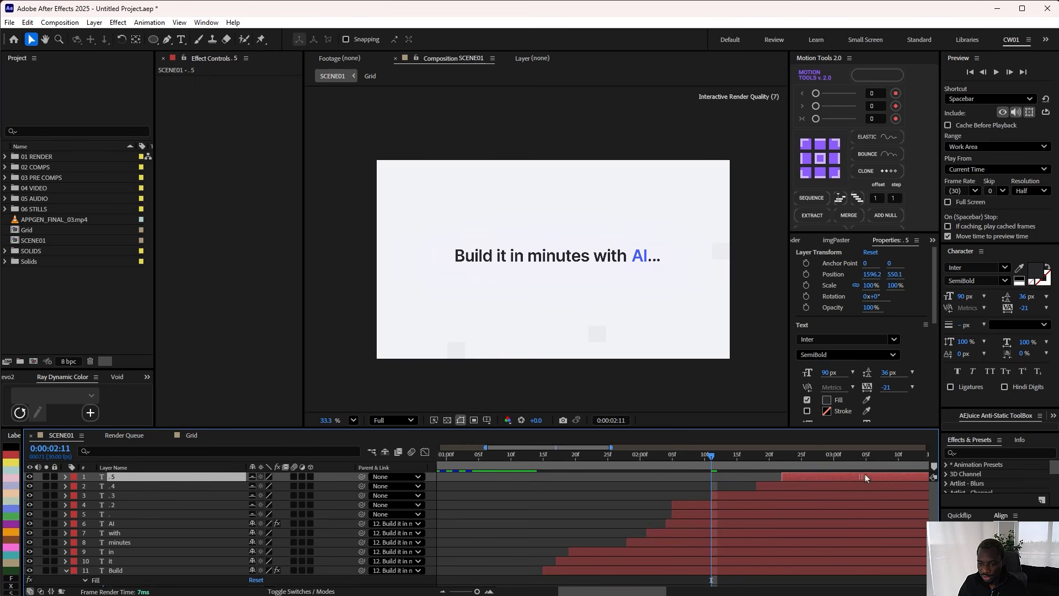
Step: Preview the transition and staggered dots from 0:00:00:26, ending at 0:00:03:11
key(minus)
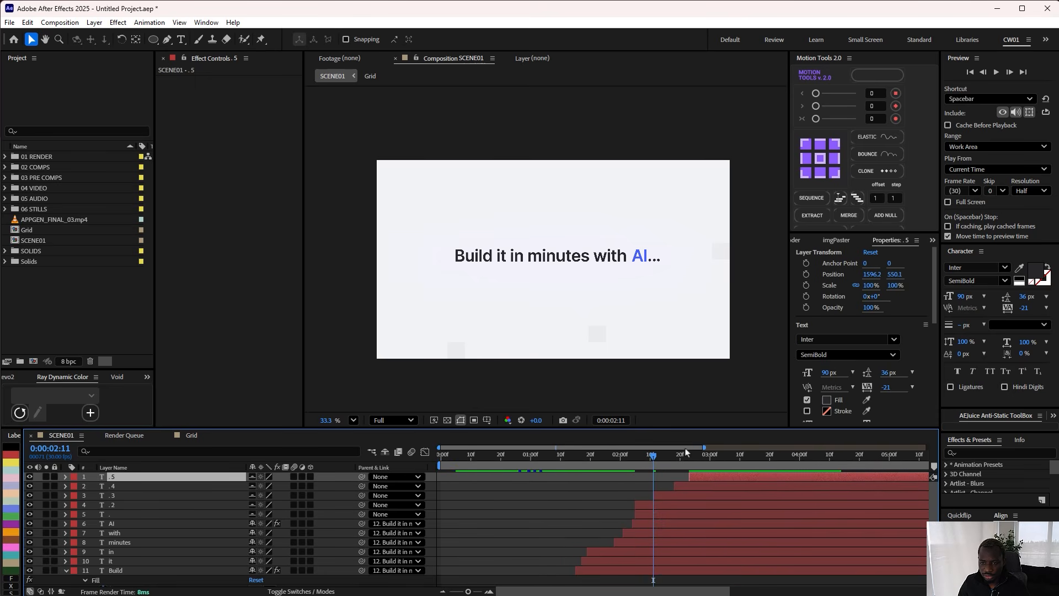
drag(655, 461, 518, 461)
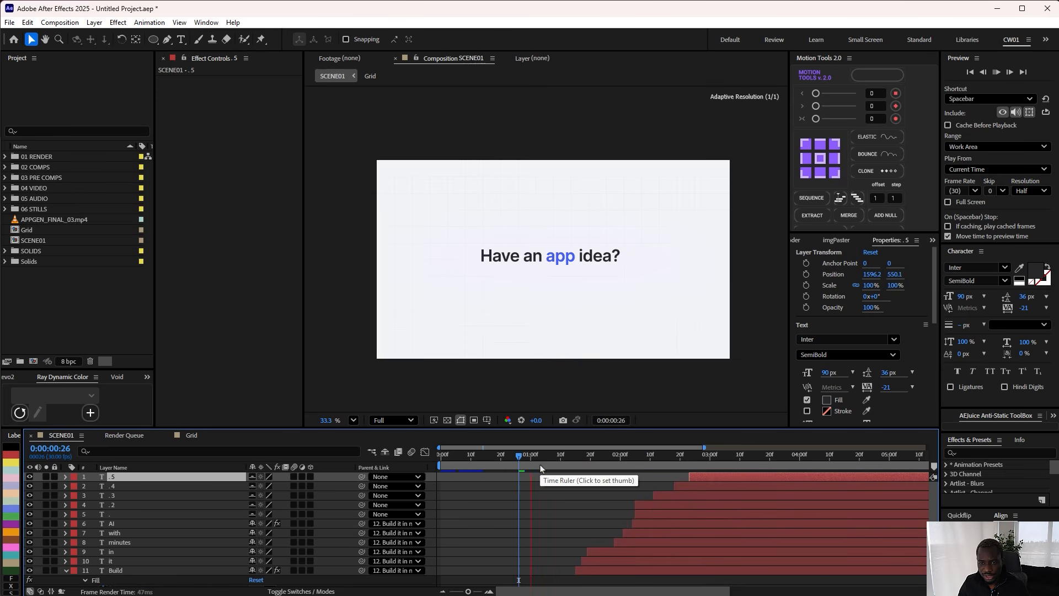
drag(604, 457, 742, 470)
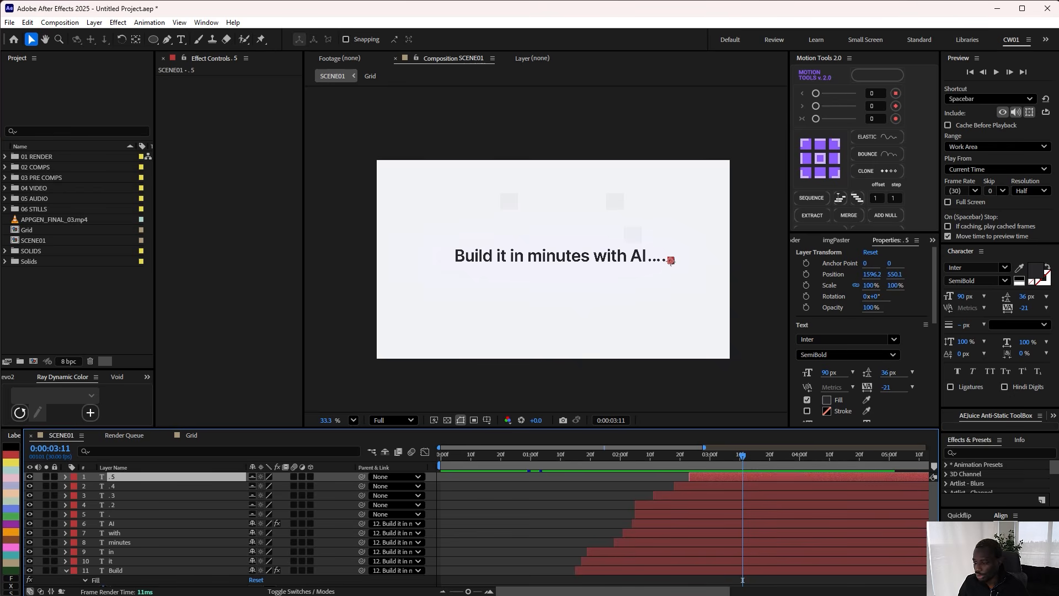
Step: Select the eleven text layers from the fifth dot down to "Build" and parent them to a new null
scroll(693, 511, down, 5)
shift+click(627, 506)
scroll(577, 507, up, 1)
ctrl+click(601, 533)
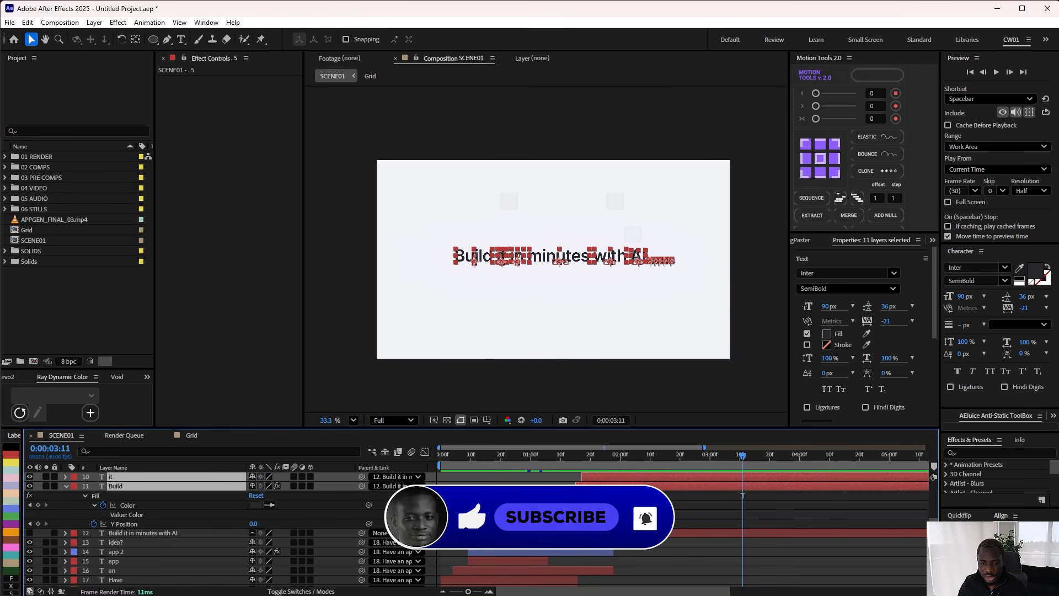
scroll(186, 506, up, 3)
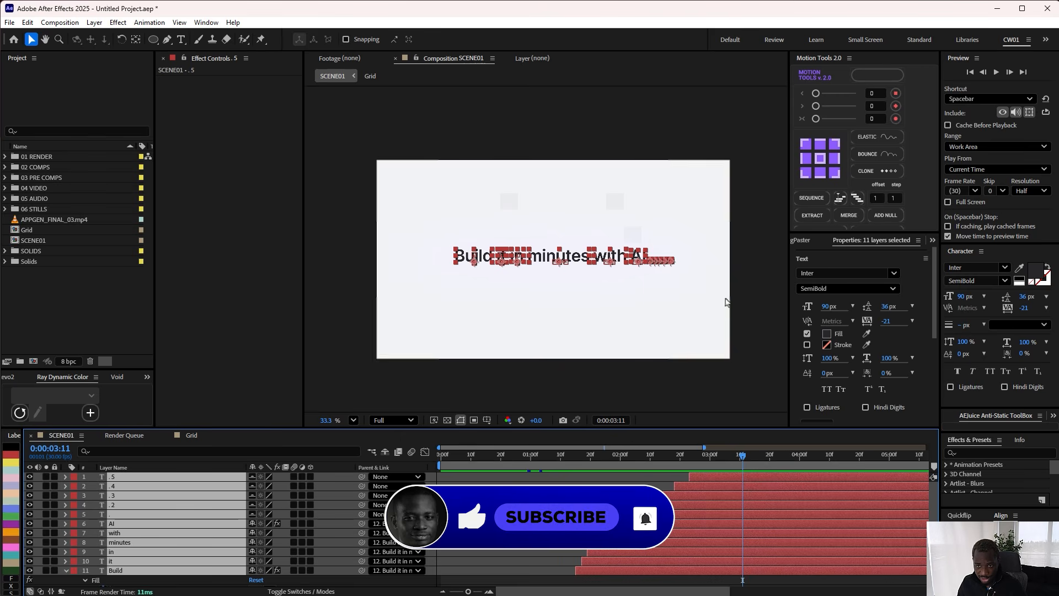
drag(881, 236, 881, 284)
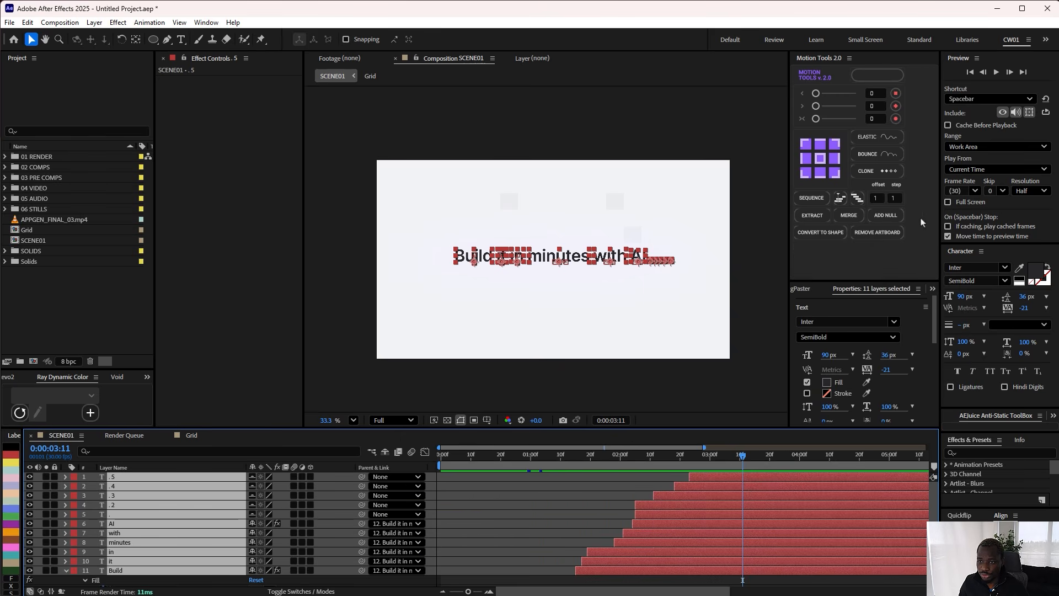
click(882, 216)
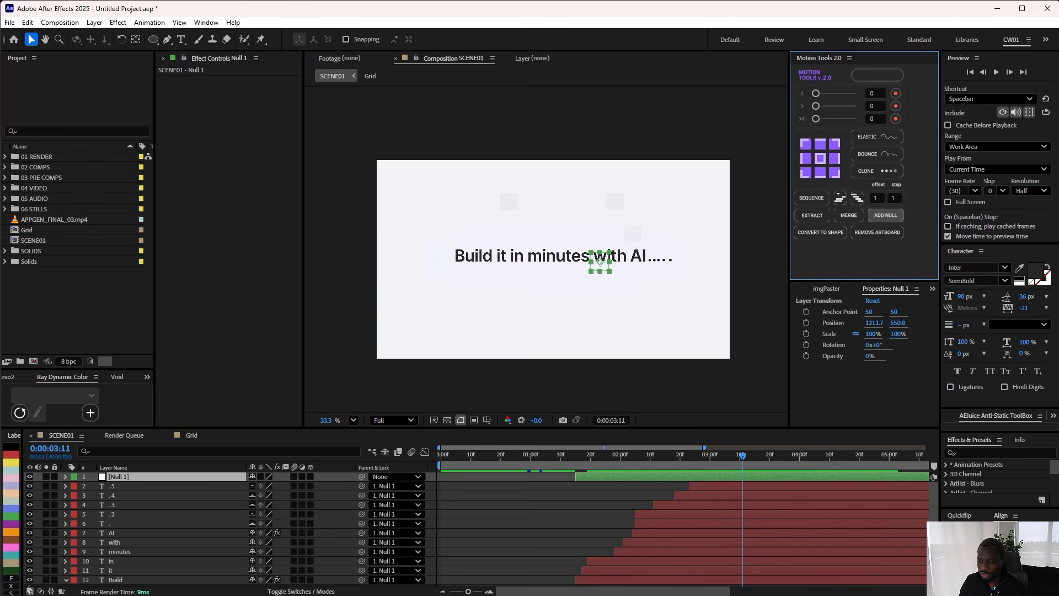
Step: Add a Position keyframe to the null at 0:00:02:09
click(588, 458)
click(577, 460)
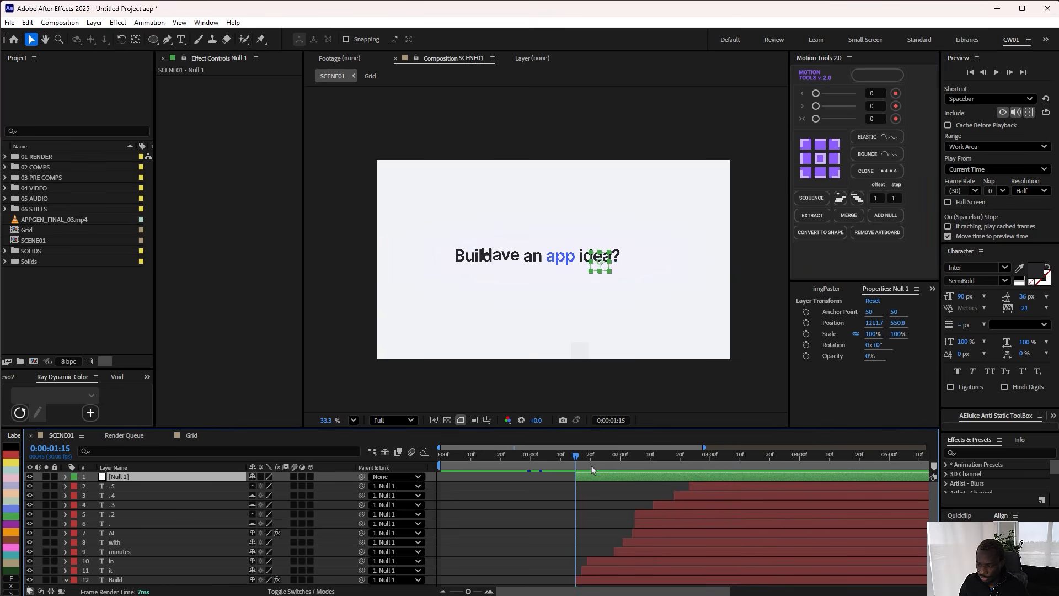
scroll(598, 482, right, 5)
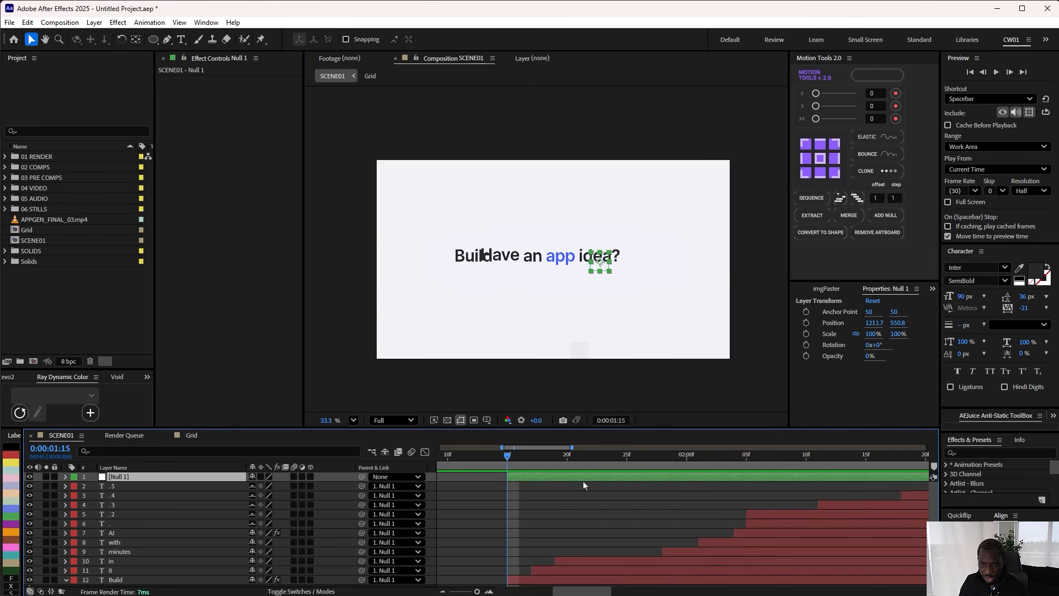
scroll(538, 487, left, 3)
key(p)
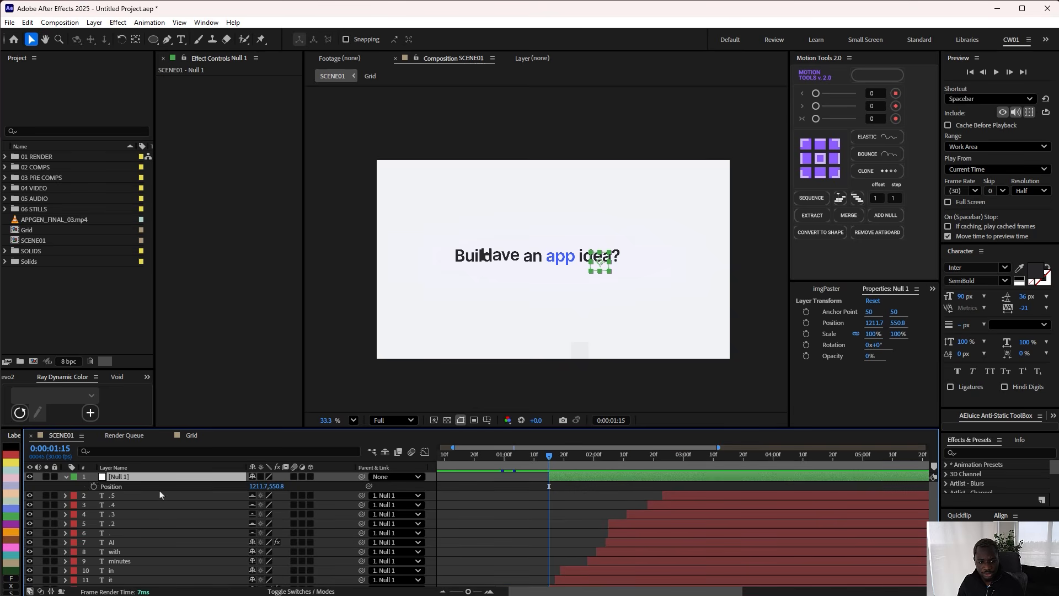
click(93, 486)
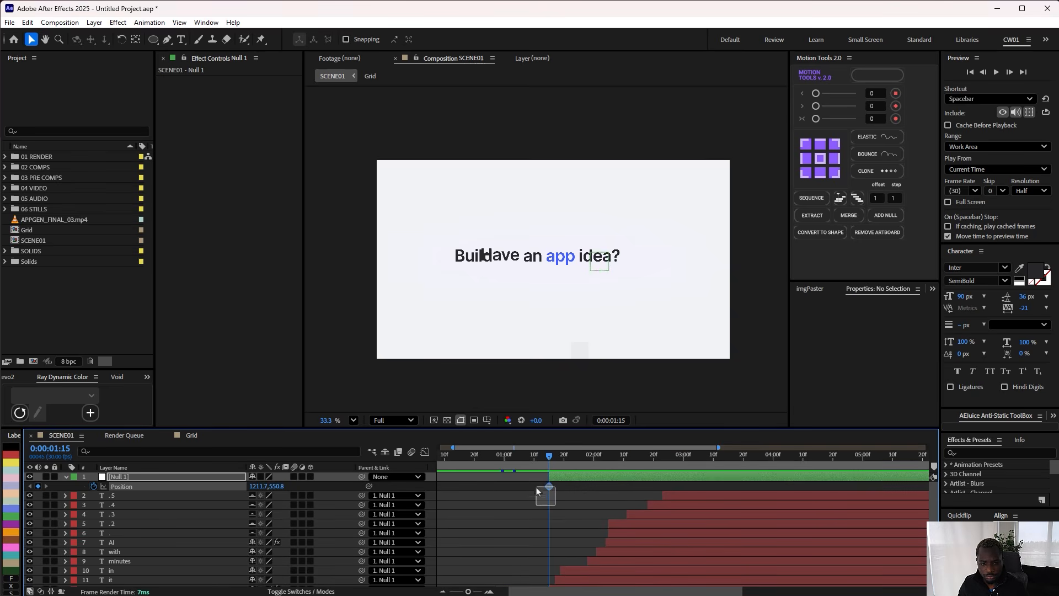
key(ctrl+z)
drag(552, 462, 623, 467)
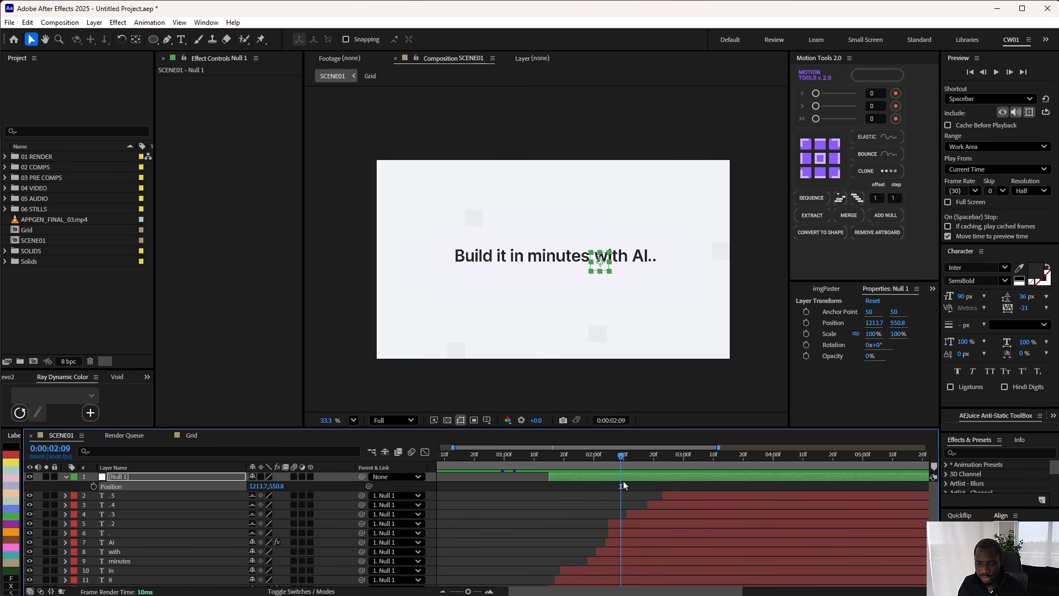
click(93, 486)
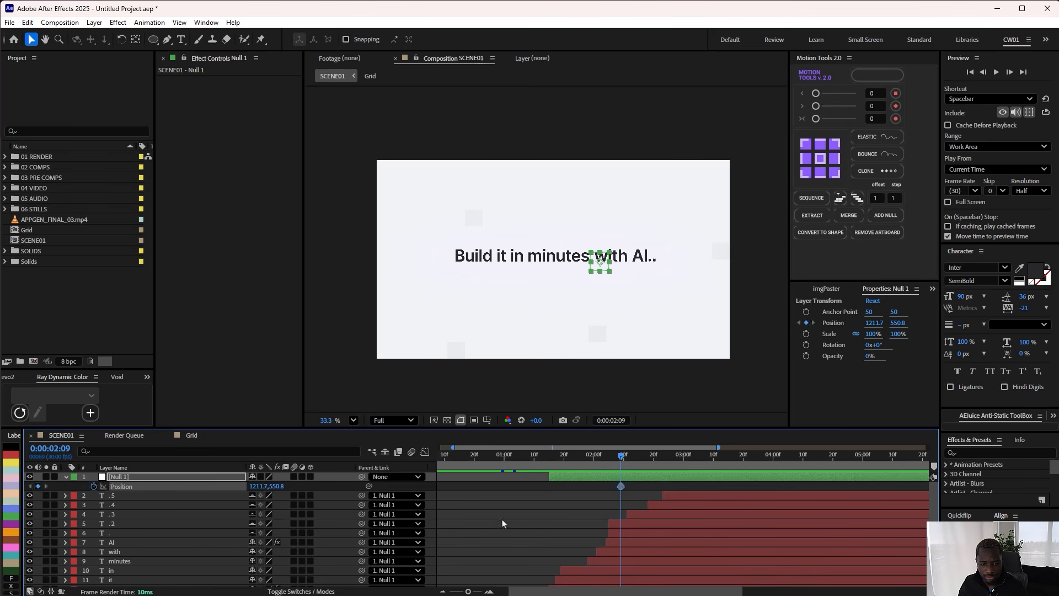
Step: Move the null horizontally leftward to Position 844.7, 550.8 at 0:00:03:09, shifting the whole phrase
key(space)
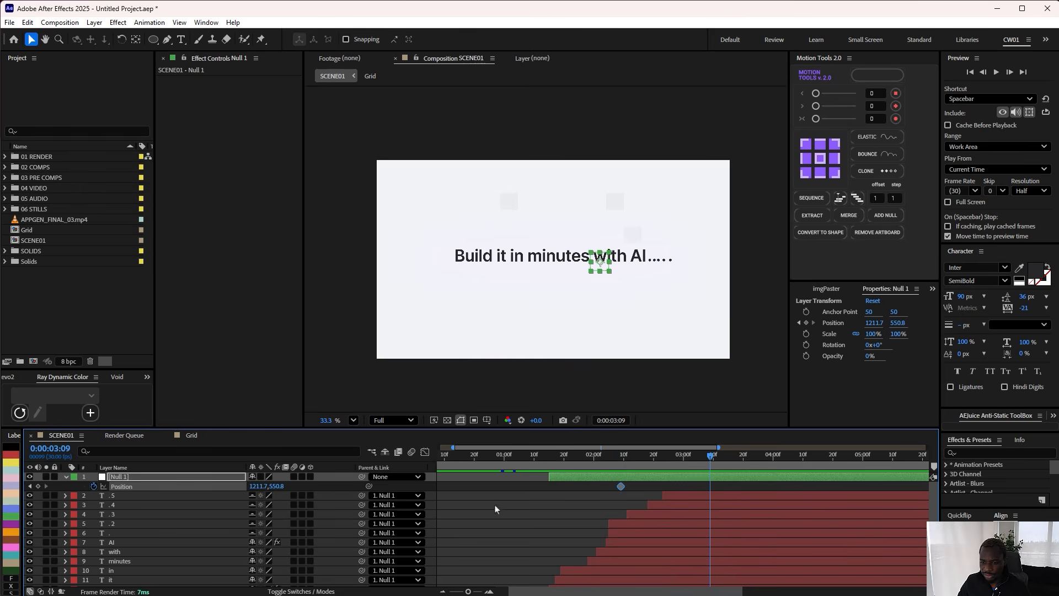
drag(600, 262, 533, 262)
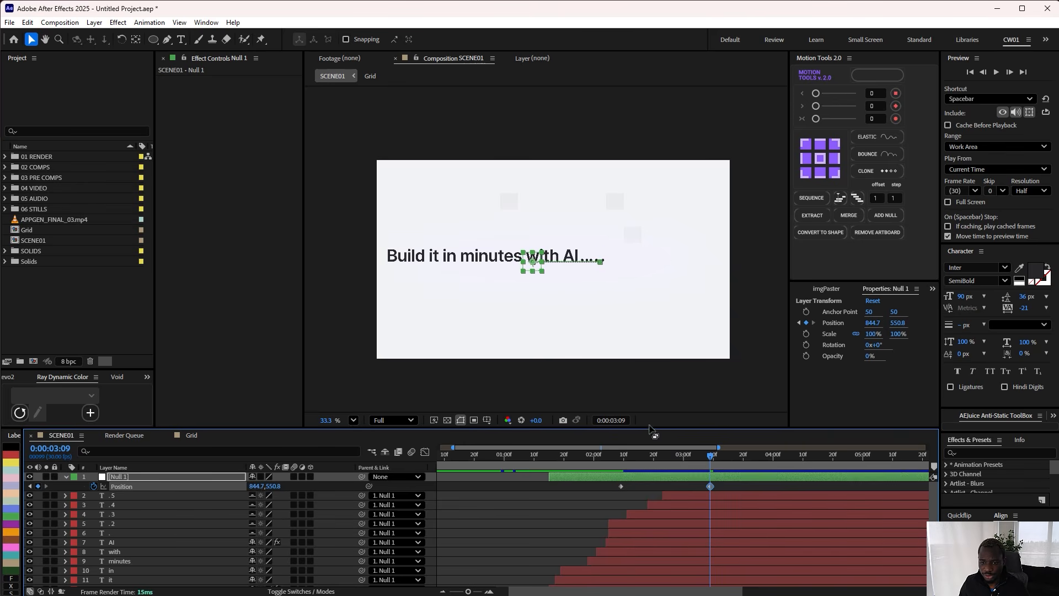
click(579, 556)
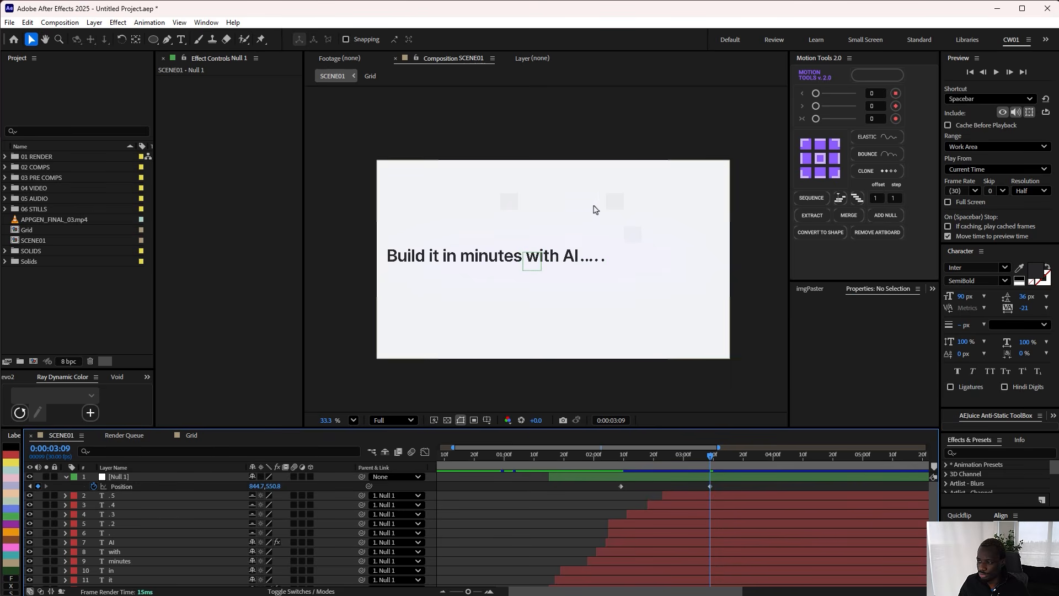
Step: Duplicate the fifth dot, place the copy further right at X 558.5 and start it at about 0:00:03:05
click(688, 497)
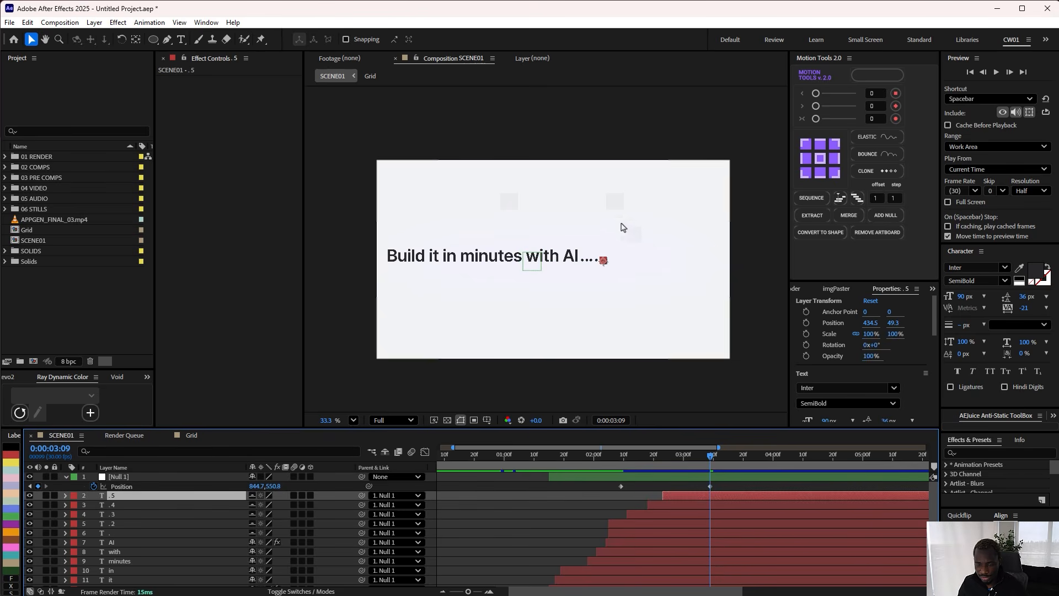
key(period)
key(ctrl+d)
drag(633, 267, 666, 266)
drag(684, 496, 721, 496)
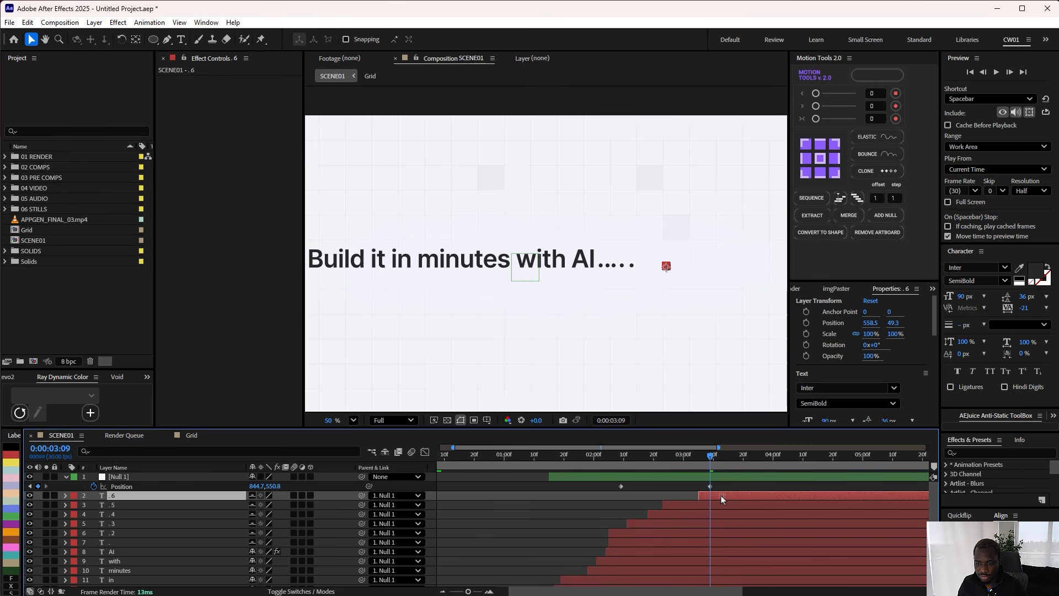
Step: Shift the fifth and fourth dots rightward to widen the spacing between the trailing dots
click(670, 505)
drag(632, 259, 637, 264)
click(653, 493)
scroll(647, 315, down, 2)
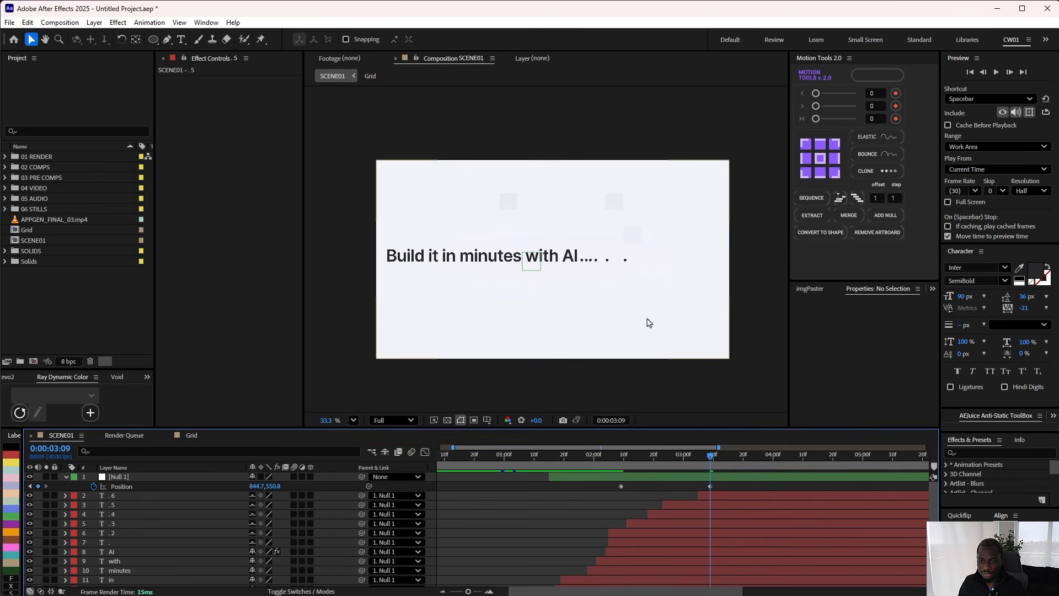
scroll(604, 267, up, 2)
scroll(613, 272, up, 1)
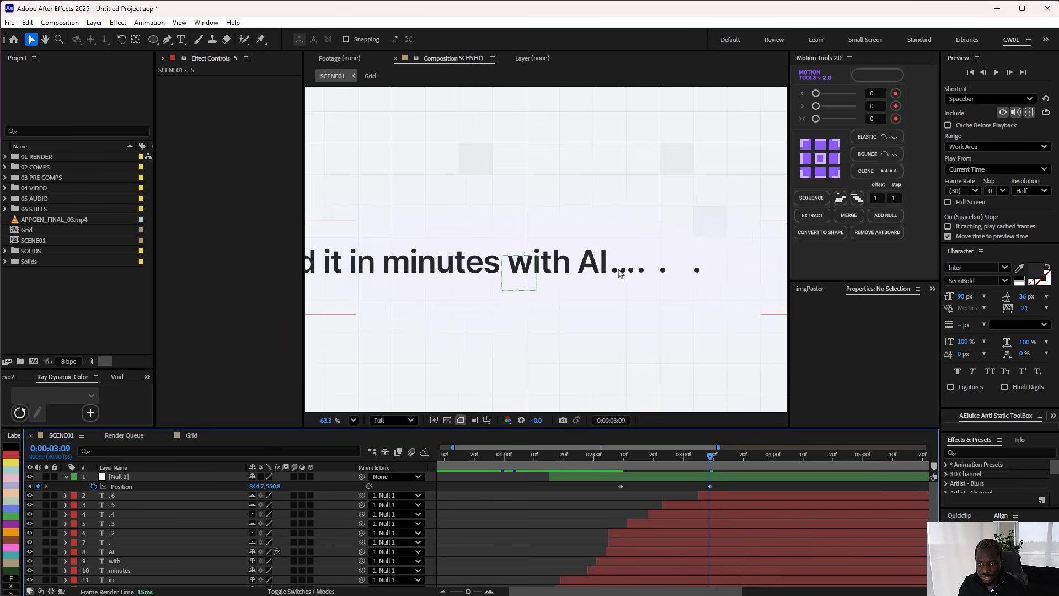
click(647, 271)
click(646, 494)
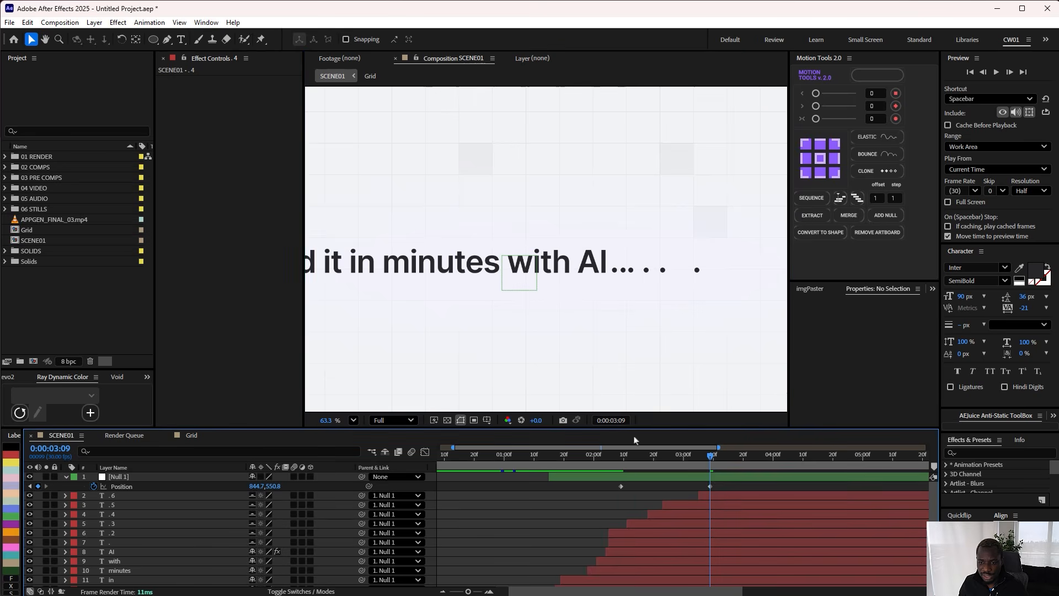
Step: Apply Easy Ease to both of the null's Position keyframes
scroll(631, 336, down, 3)
drag(726, 487, 612, 499)
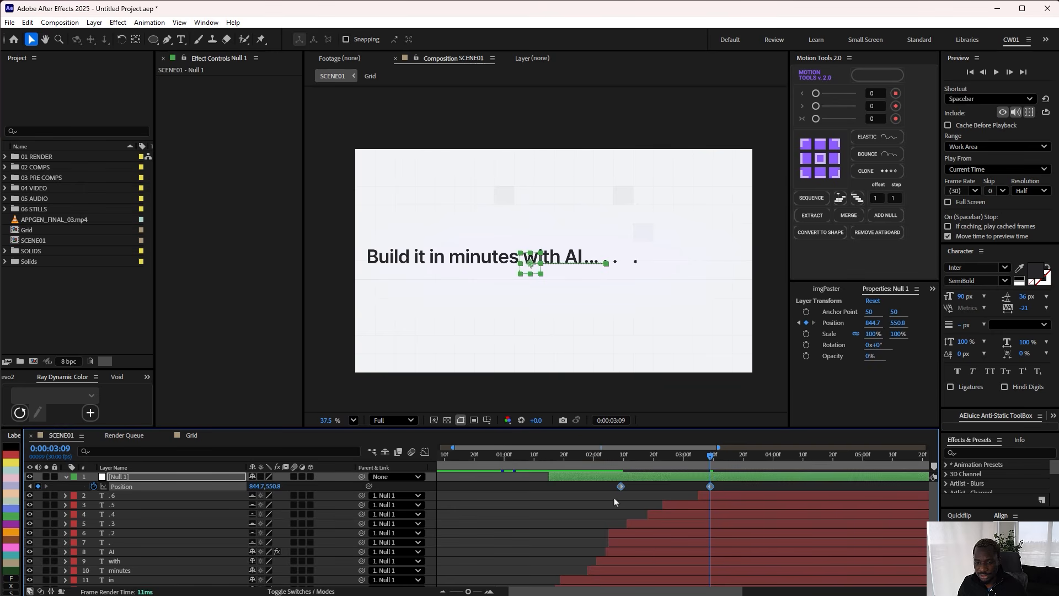
right_click(622, 486)
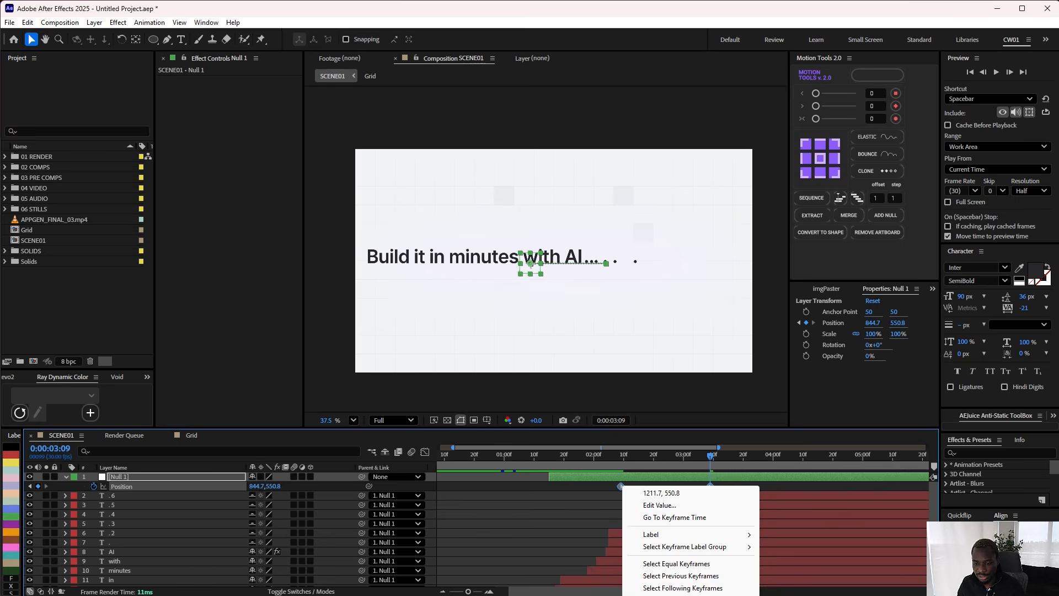
mouse_move(671, 595)
click(792, 519)
click(588, 494)
drag(588, 494, 729, 480)
Step: Reshape the null's Position speed graph so the move starts slowly and peaks sharply near the last keyframe
click(425, 452)
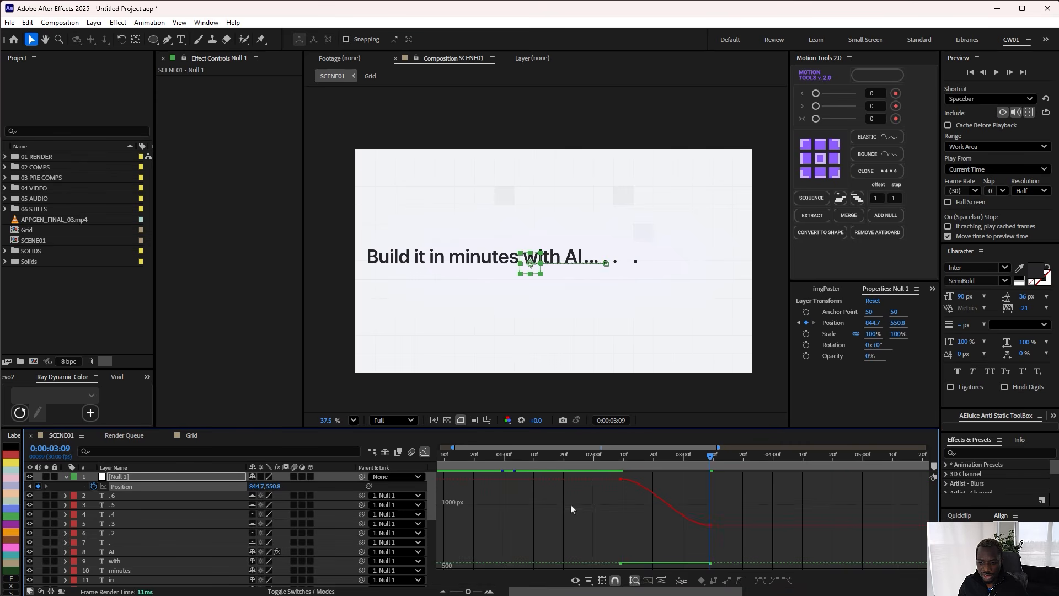
right_click(574, 507)
click(617, 593)
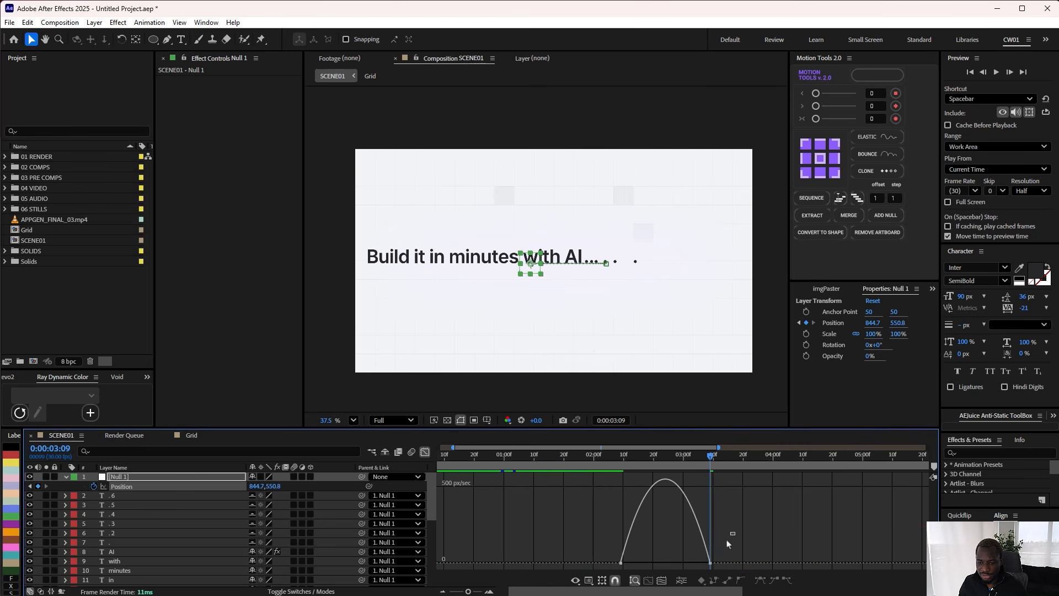
drag(696, 564, 666, 564)
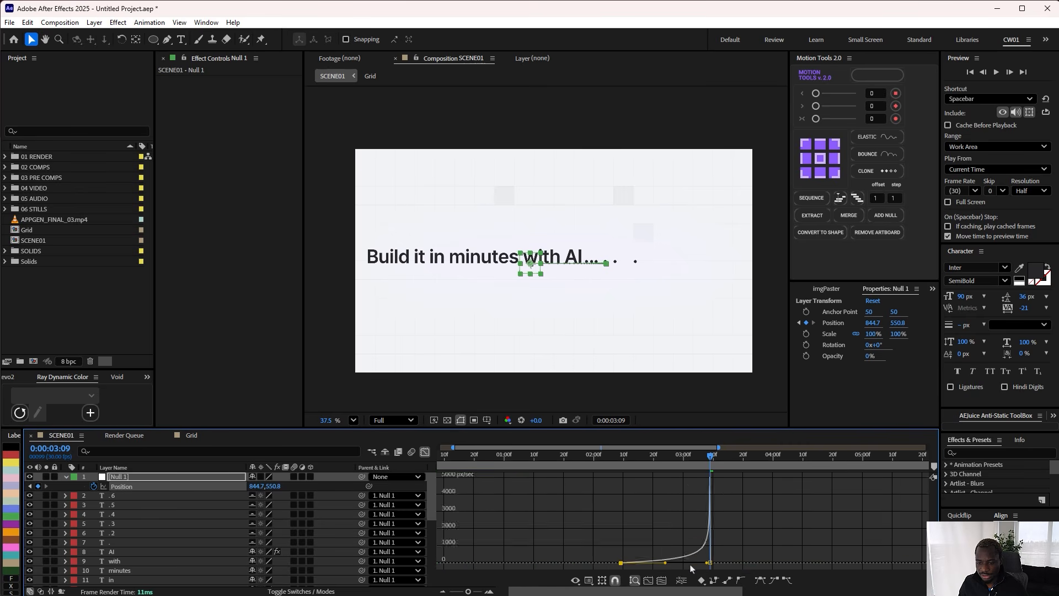
click(431, 452)
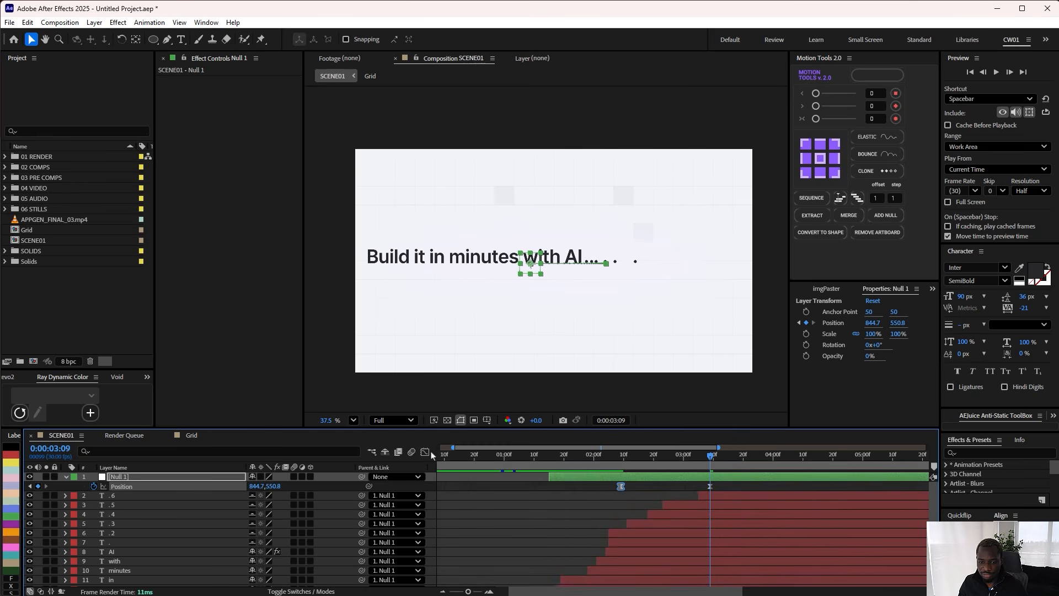
Step: Preview the eased phrase movement from 0:00:00:28 and scrub through it to 0:00:03:09
scroll(667, 500, down, 3)
scroll(618, 497, up, 3)
drag(627, 456, 494, 459)
key(space)
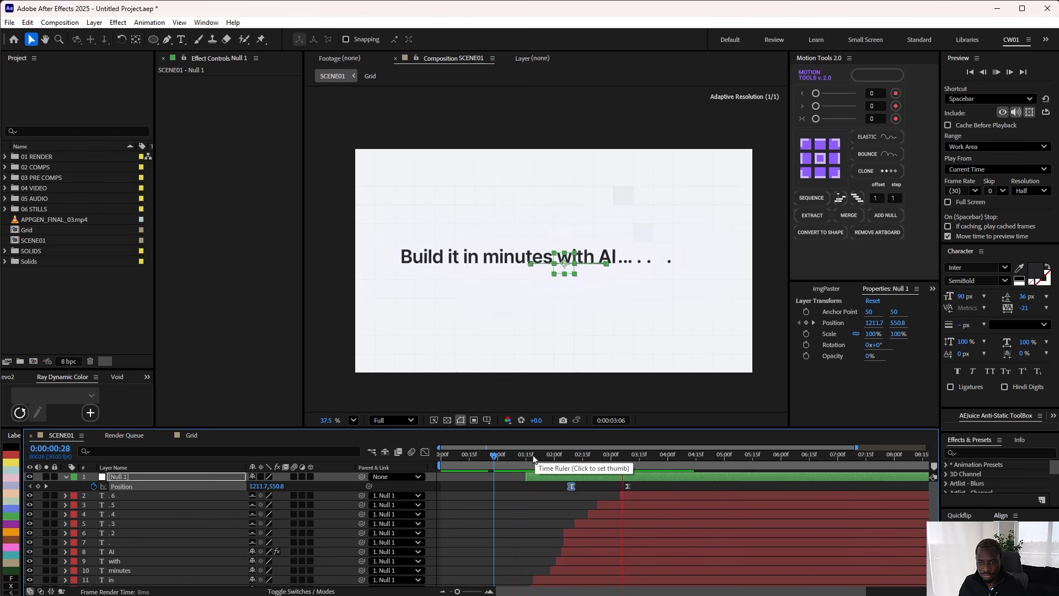
click(581, 457)
drag(589, 461, 628, 456)
Step: Delete the last Fill Color keyframe on the "AI" layer so the word stays blue
scroll(112, 499, down, 3)
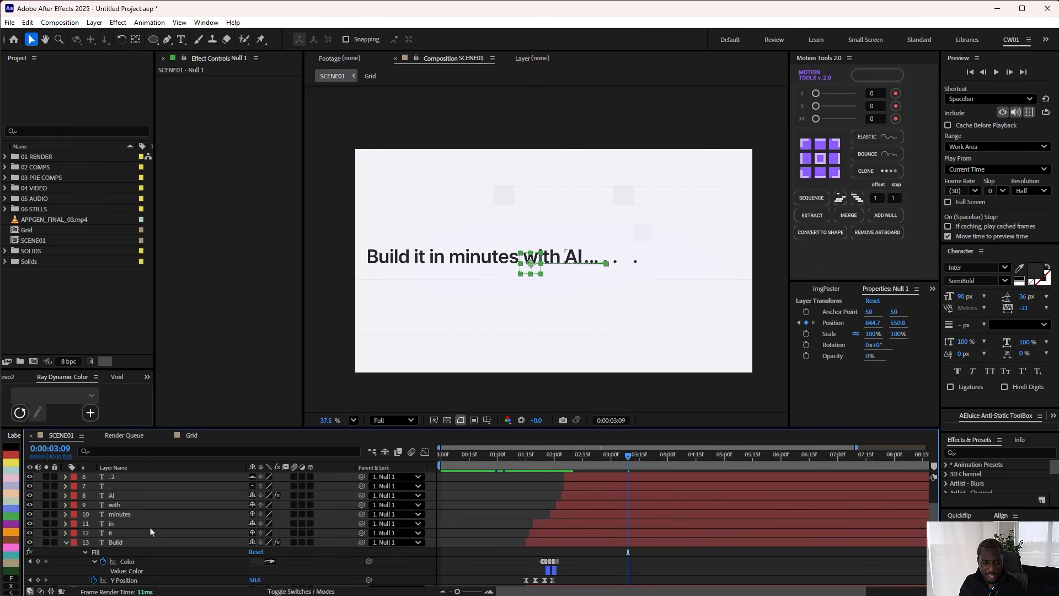
click(134, 496)
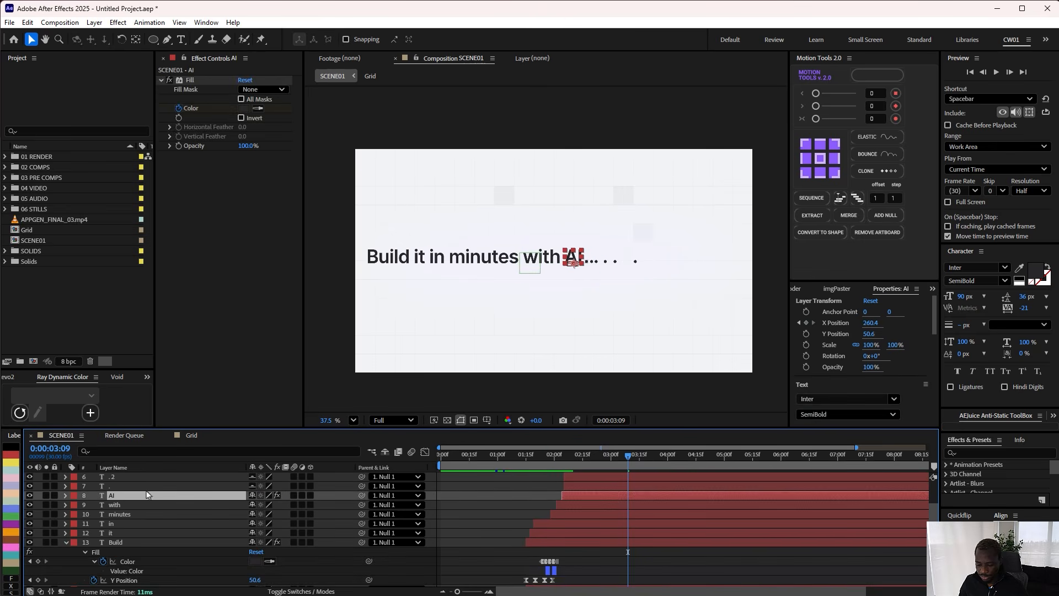
key(u)
scroll(577, 522, up, 5)
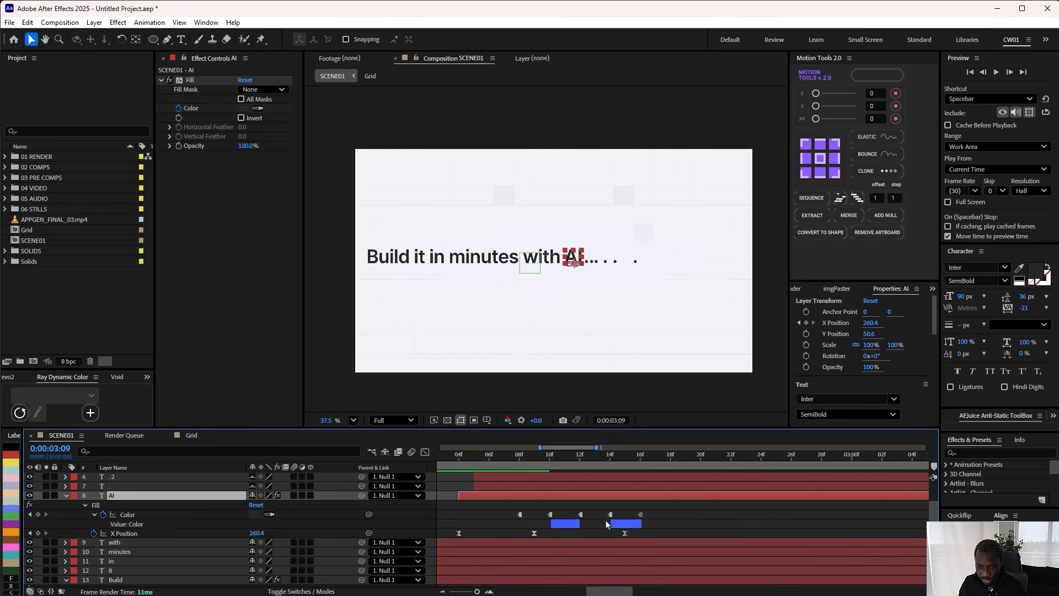
key(Delete)
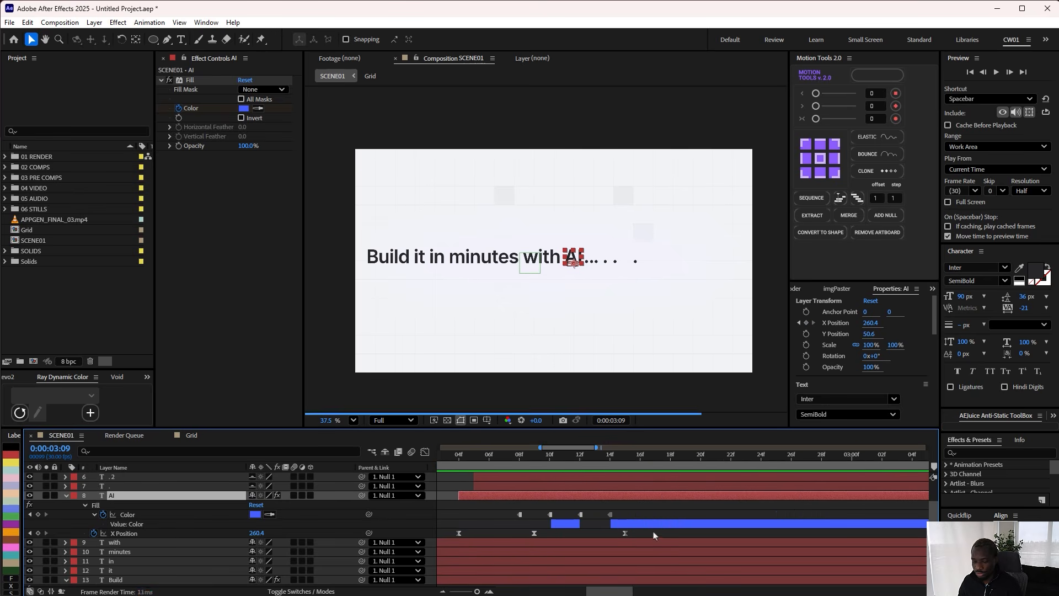
Step: Preview the blue "AI" and the shifting phrase from 0:00:01:22
scroll(649, 527, down, 5)
drag(618, 459, 554, 459)
key(space)
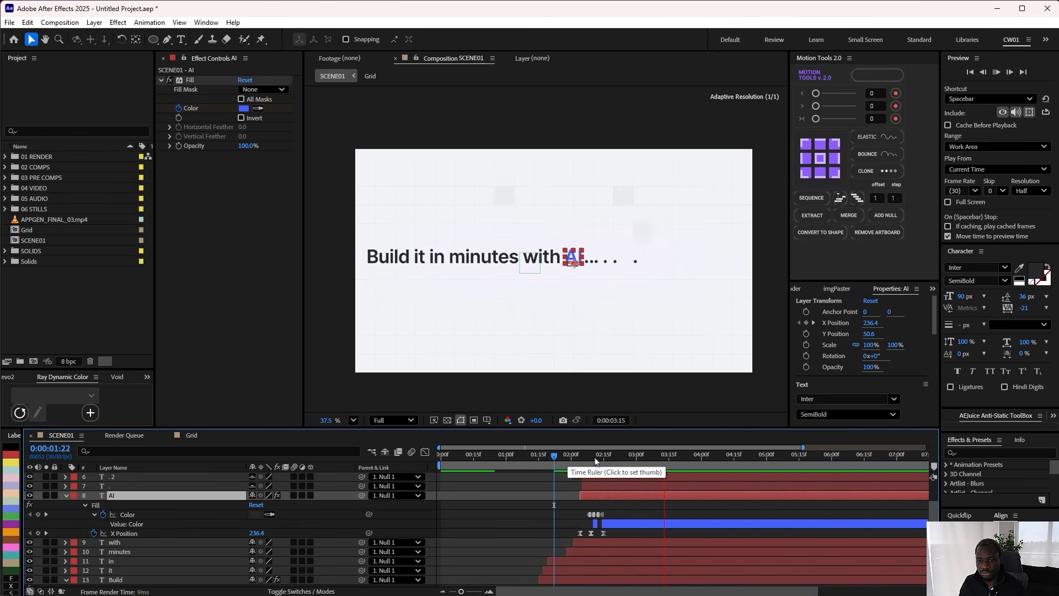
key(space)
Step: Solo the APPGEN_FINAL_03.mp4 reference layer, play it from the start and scrub to 0:00:02:04
scroll(477, 526, down, 5)
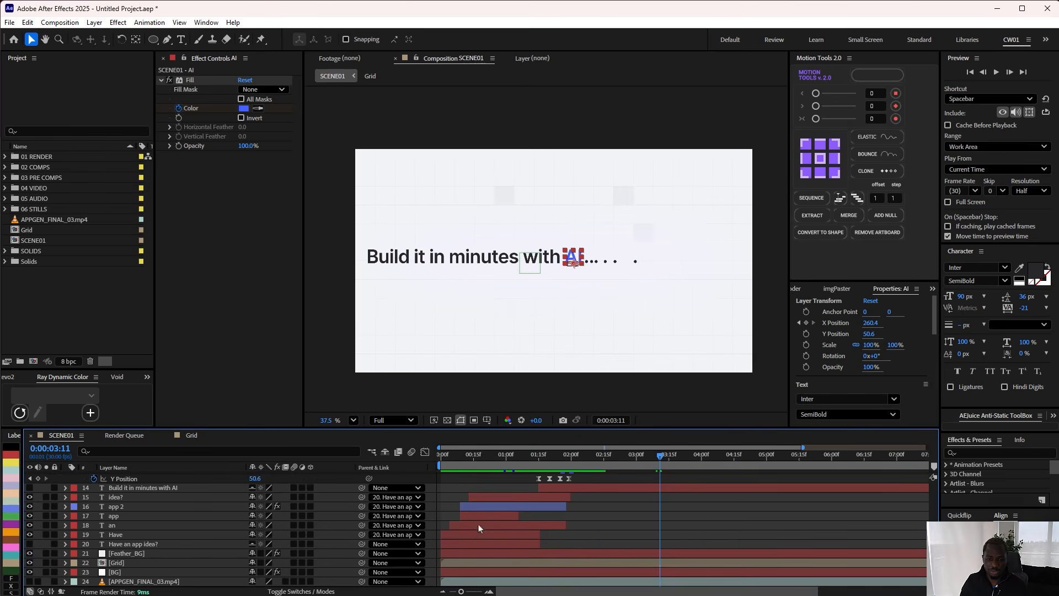
click(45, 581)
key(Home)
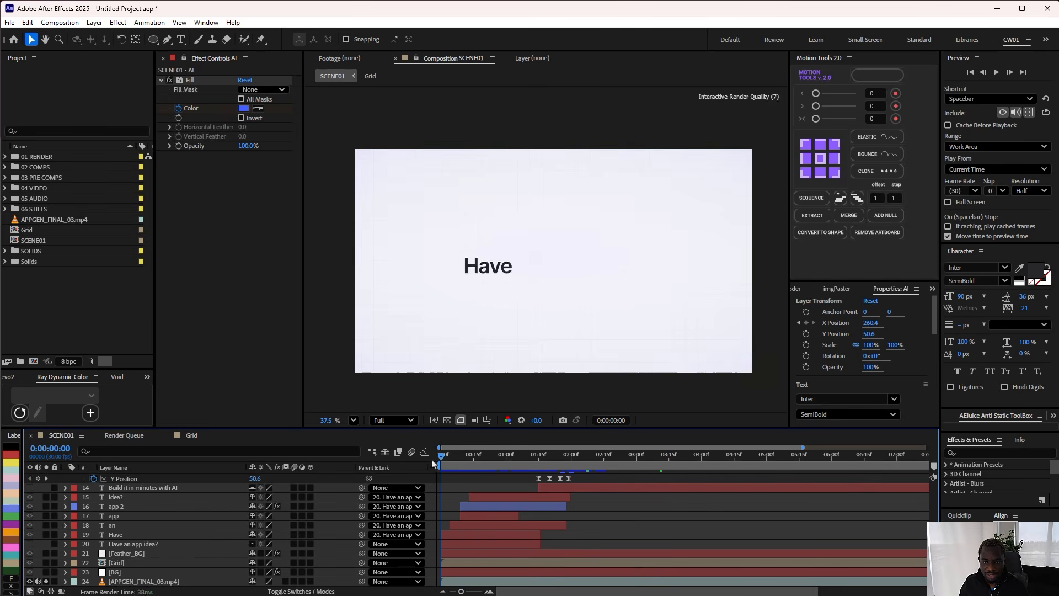
click(477, 472)
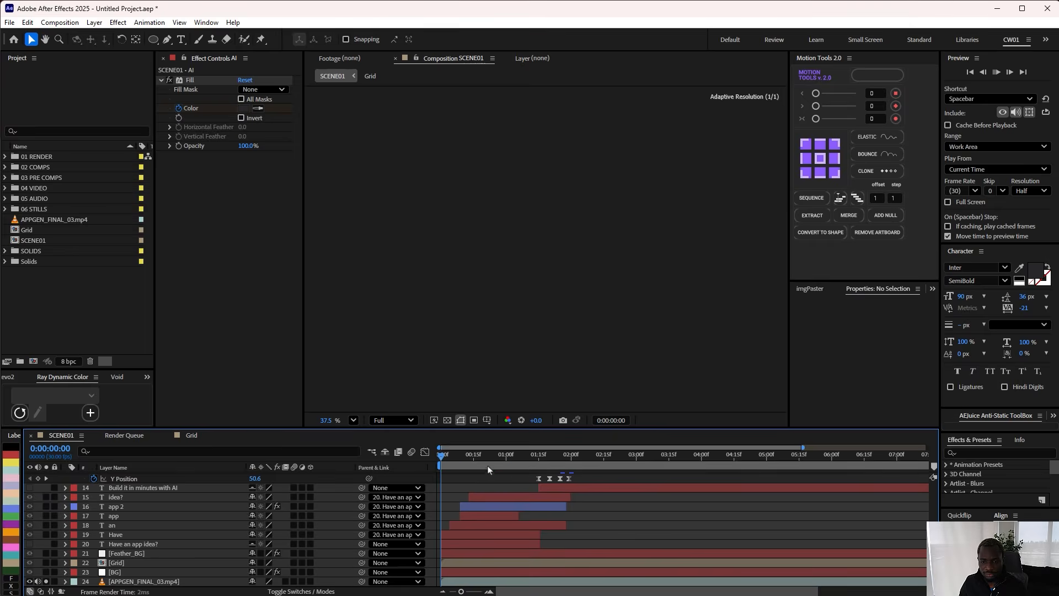
key(space)
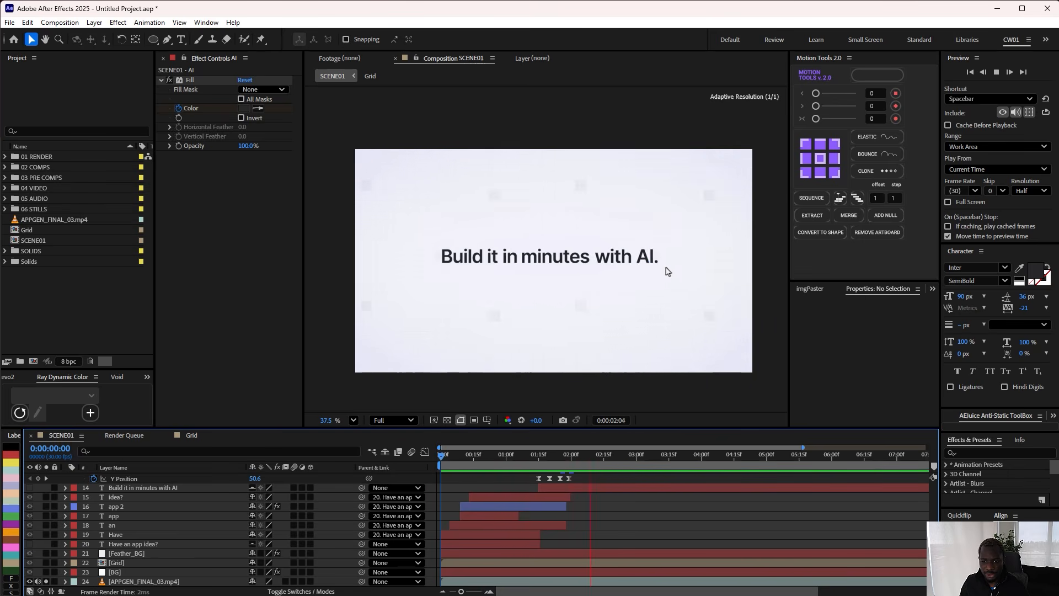
drag(444, 456, 579, 454)
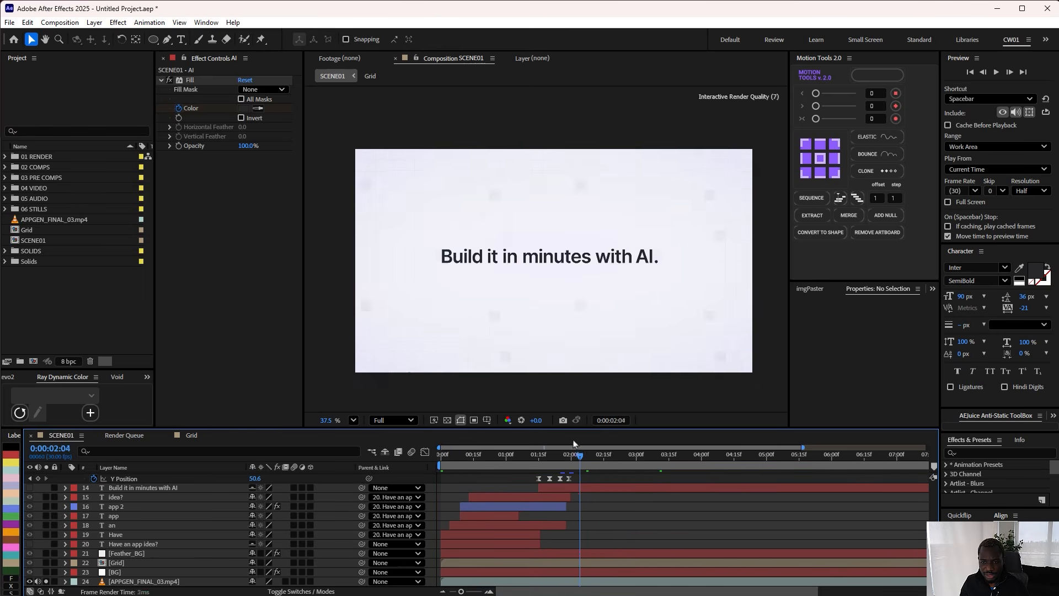
Step: Unsolo the APPGEN_FINAL_03.mp4 reference layer at the start of SCENE01 and turn off its visibility and audio
key(Home)
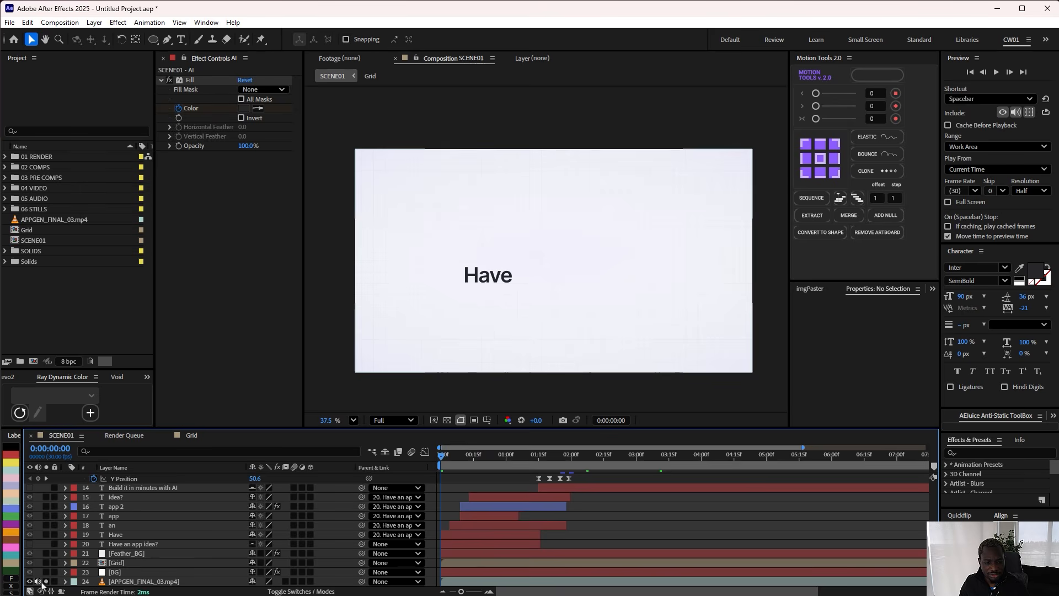
click(46, 581)
click(30, 582)
click(38, 581)
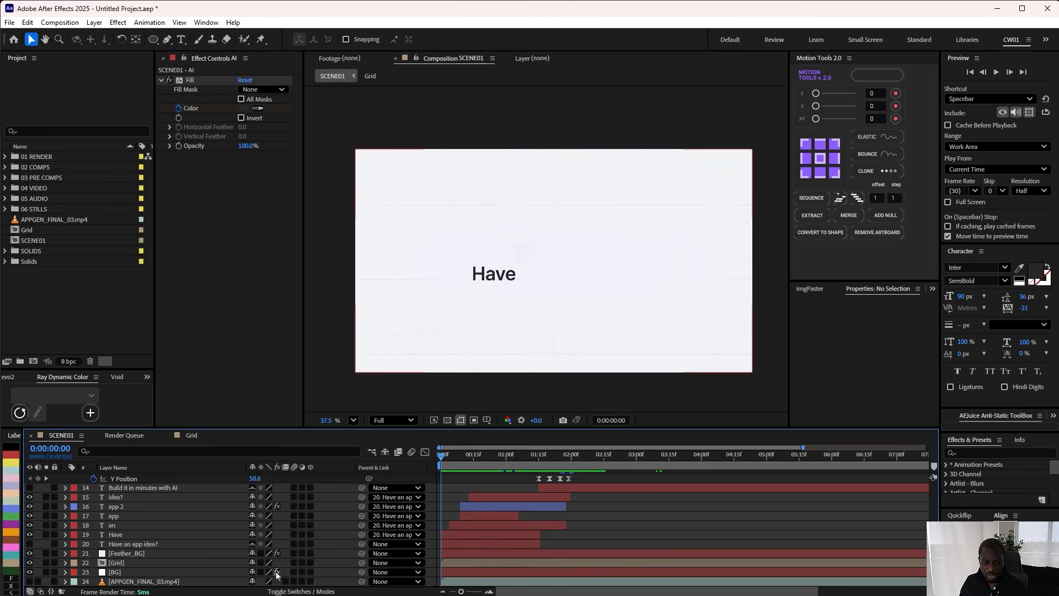
Step: Preview SCENE01 from the start through the blue "AI" phrase and scrub back to 0:00:00:24
scroll(481, 514, up, 5)
scroll(478, 516, up, 4)
key(space)
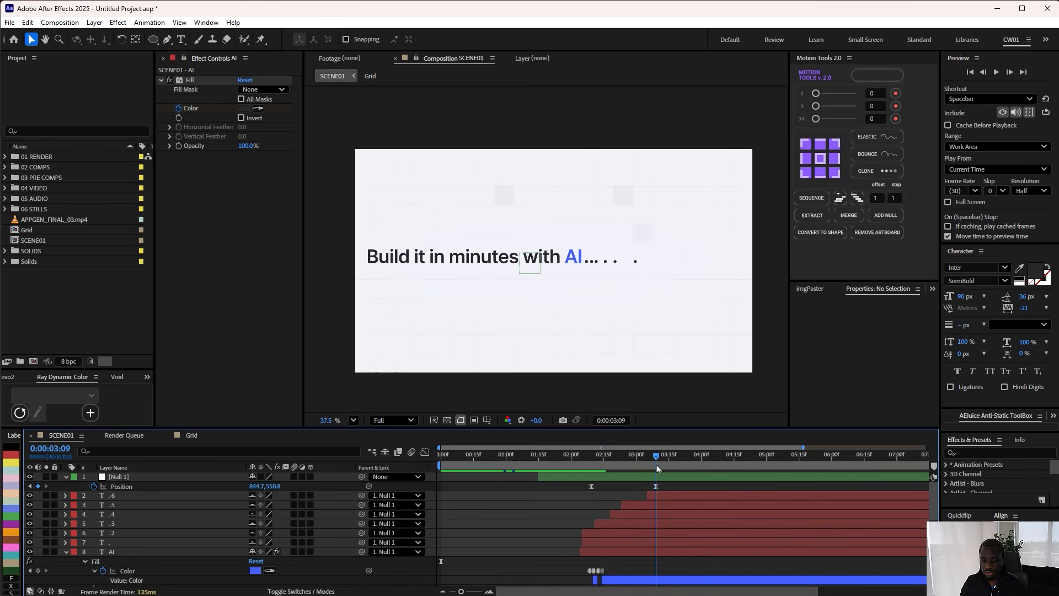
click(535, 457)
key(Home)
key(space)
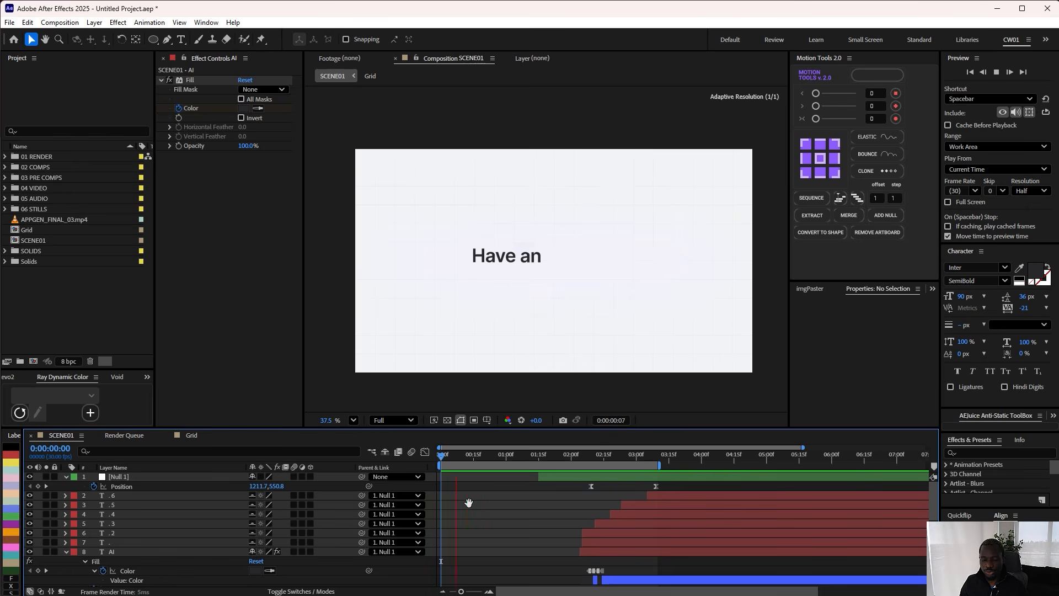
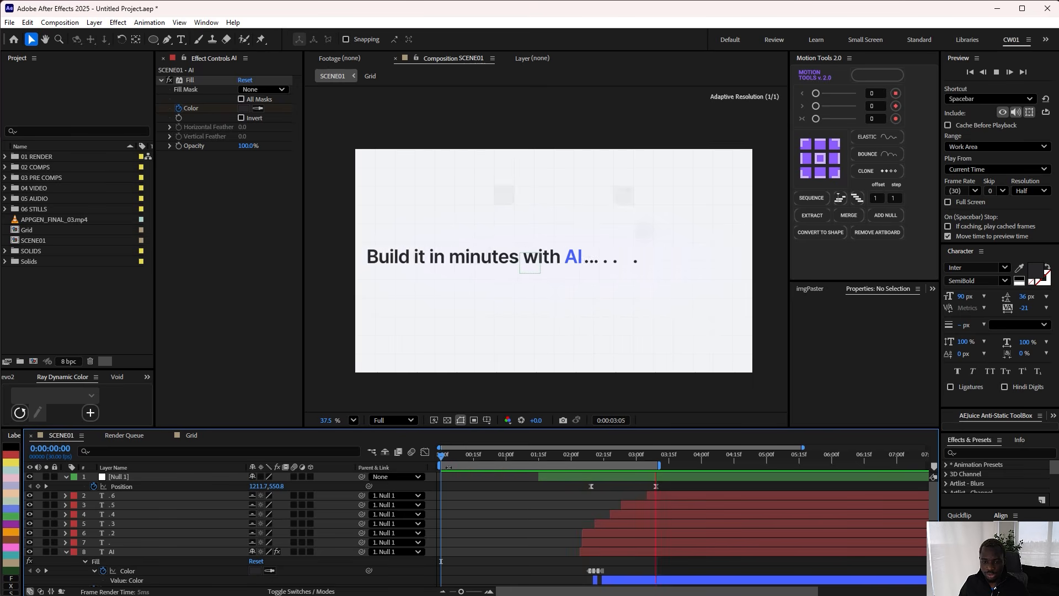
click(520, 468)
drag(520, 468, 493, 478)
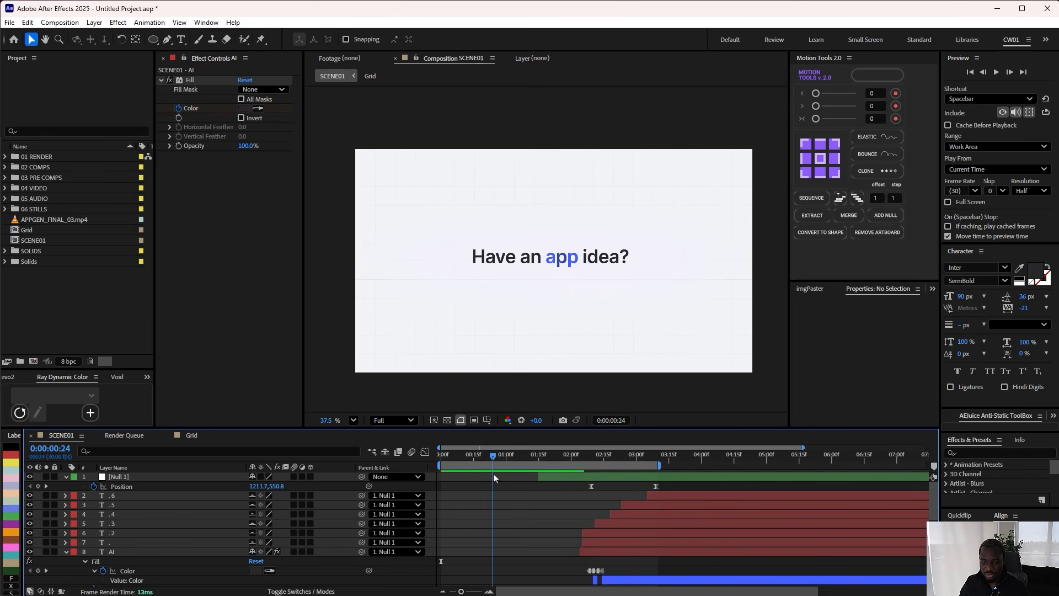
scroll(503, 559, down, 3)
scroll(503, 559, up, 3)
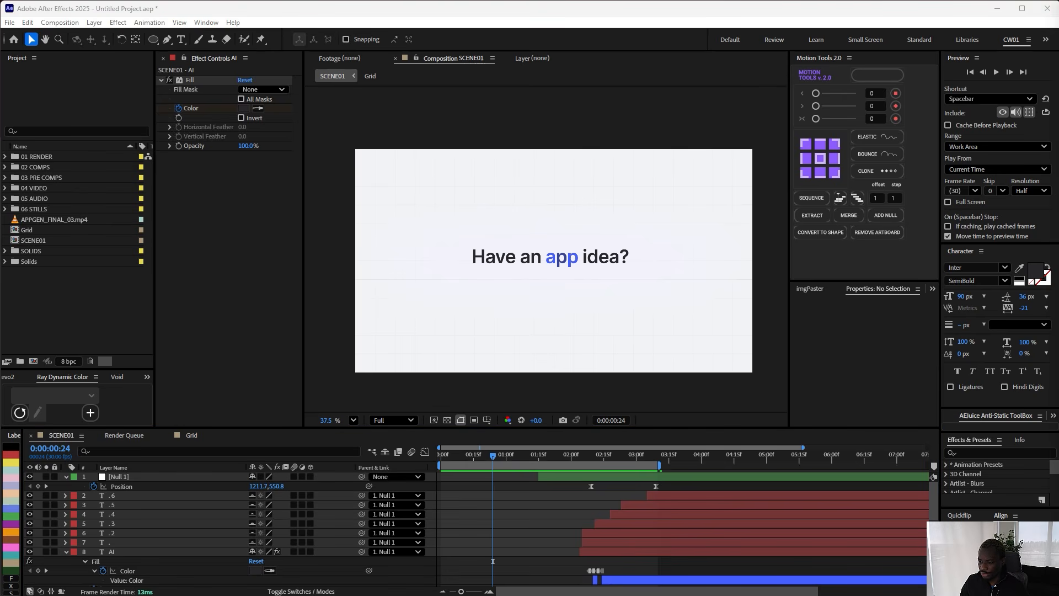
scroll(486, 524, down, 3)
scroll(480, 491, up, 3)
Step: Add a new adjustment layer at the top of SCENE01 and rename it Transform
key(Home)
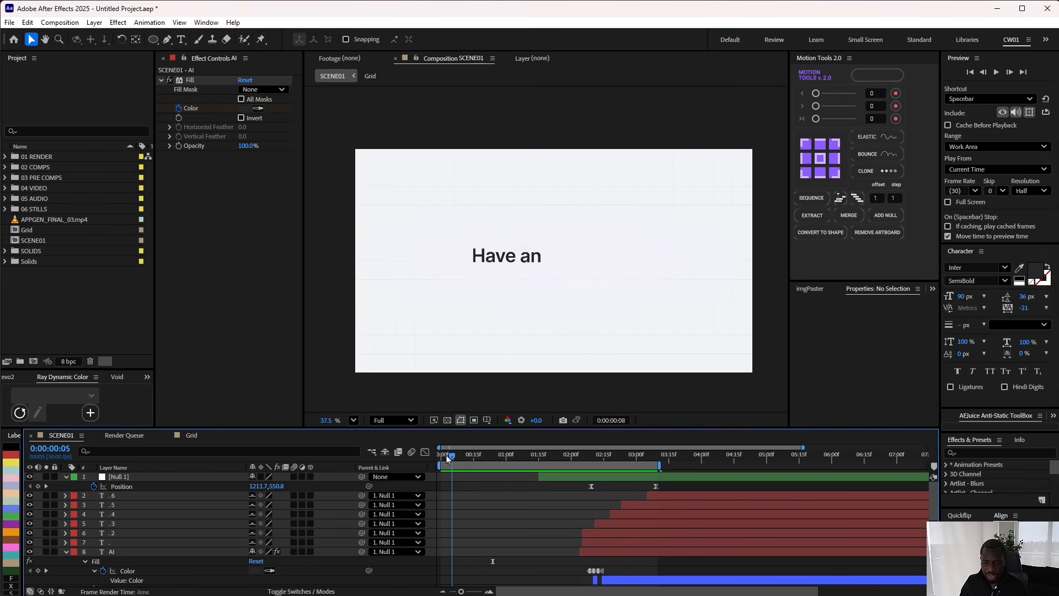
scroll(480, 497, down, 2)
scroll(452, 513, up, 3)
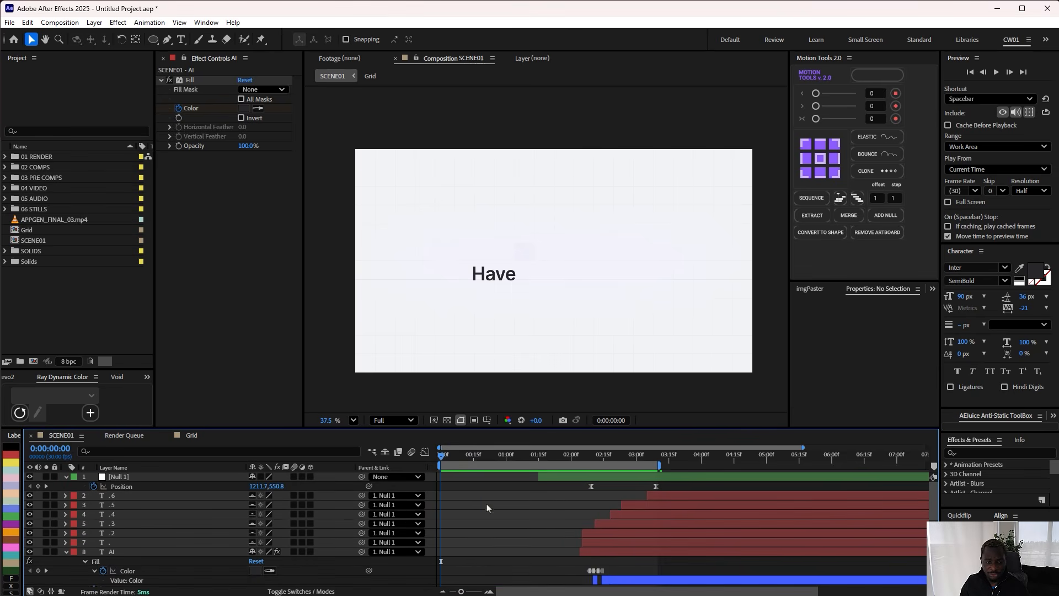
right_click(83, 487)
mouse_move(151, 491)
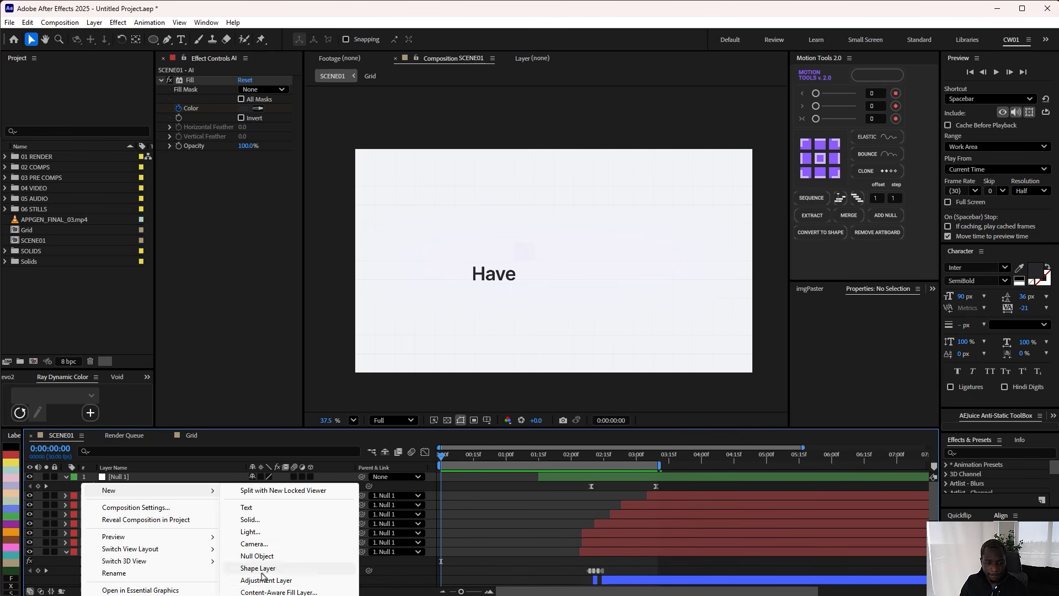
click(267, 580)
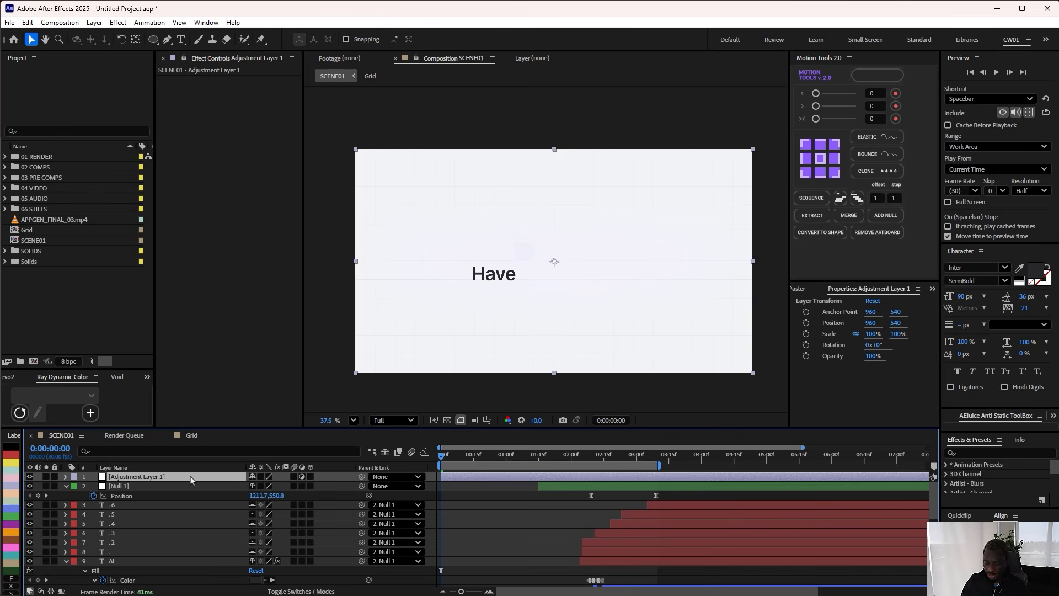
key(Return)
text(Tran)
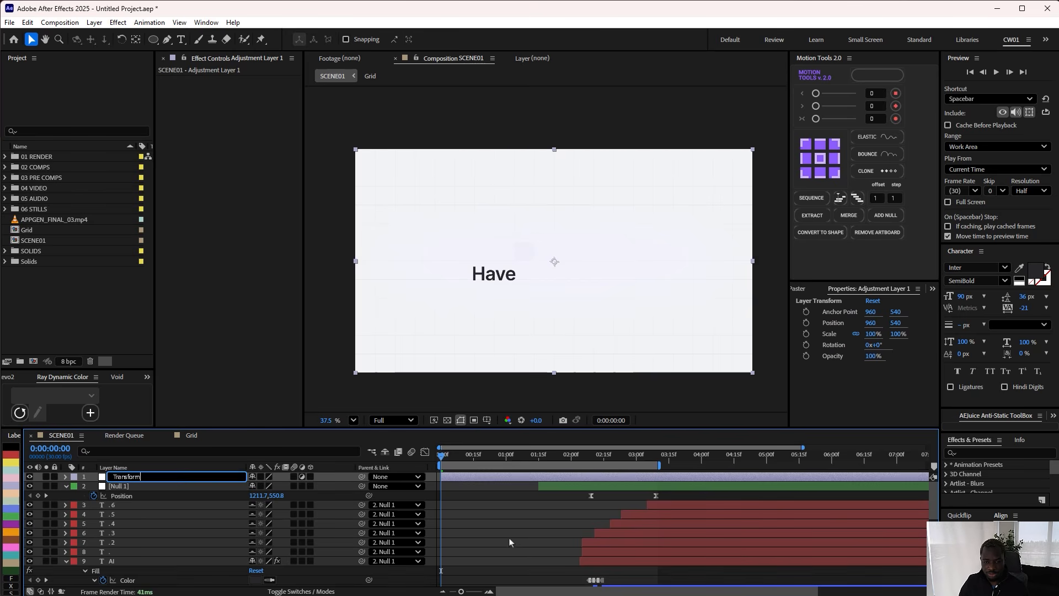
text(sform)
click(429, 494)
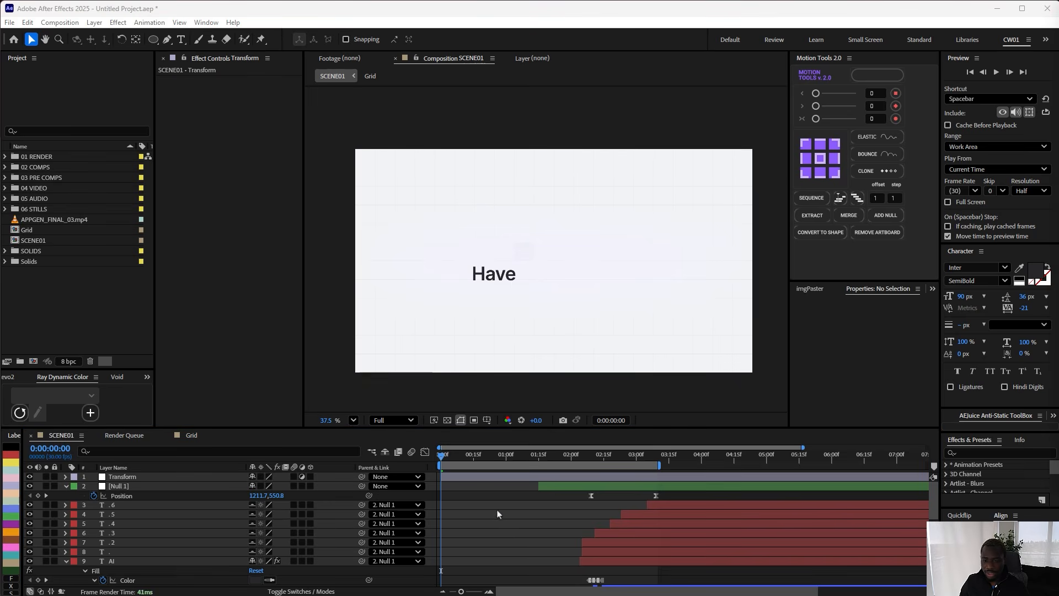
Step: Apply the Transform effect to the Transform adjustment layer
click(503, 479)
key(ctrl+space)
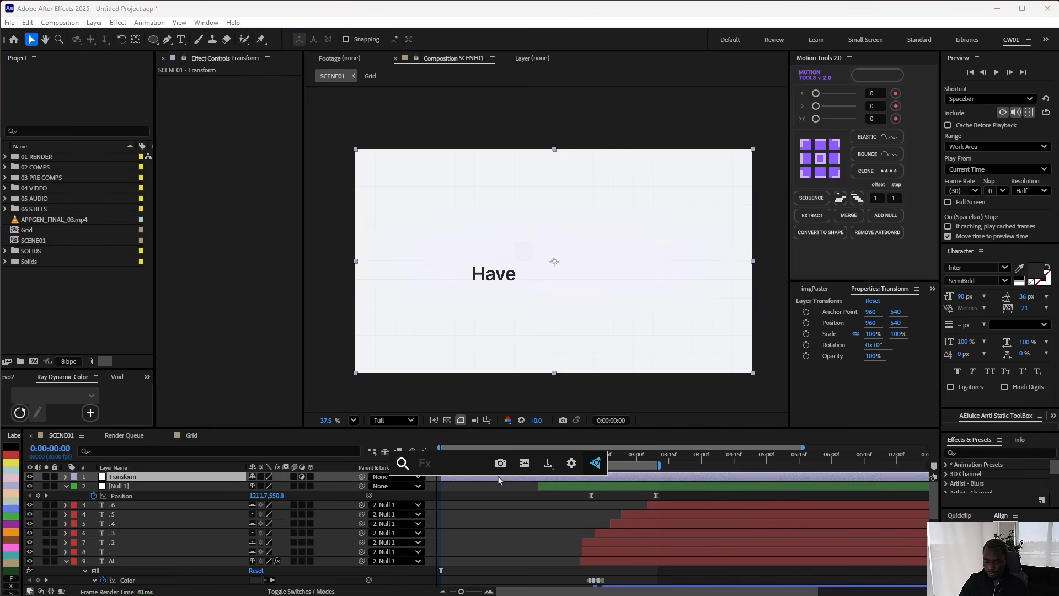
text(transf)
key(Return)
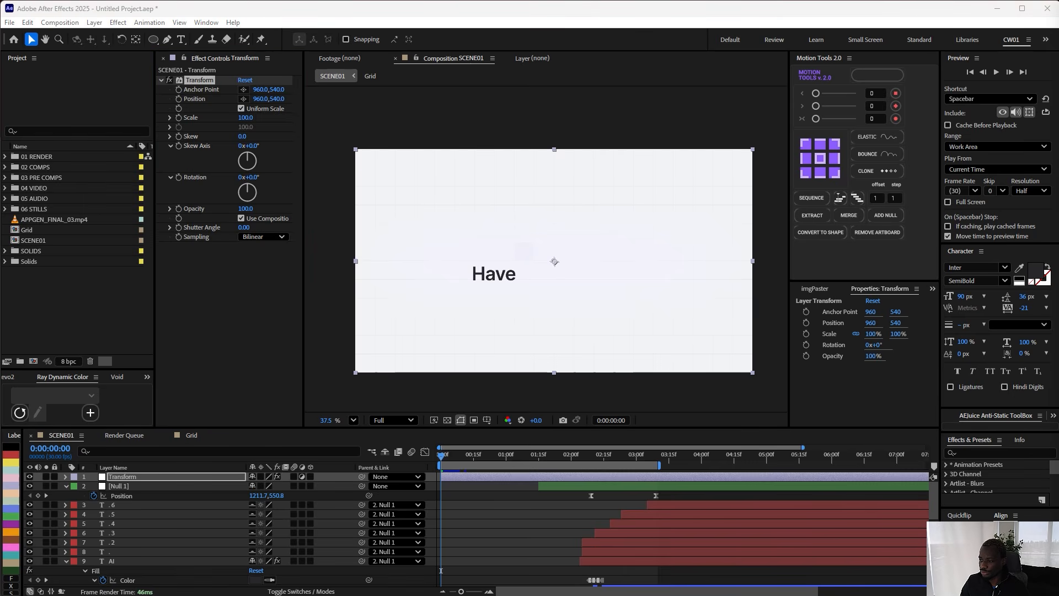
click(425, 458)
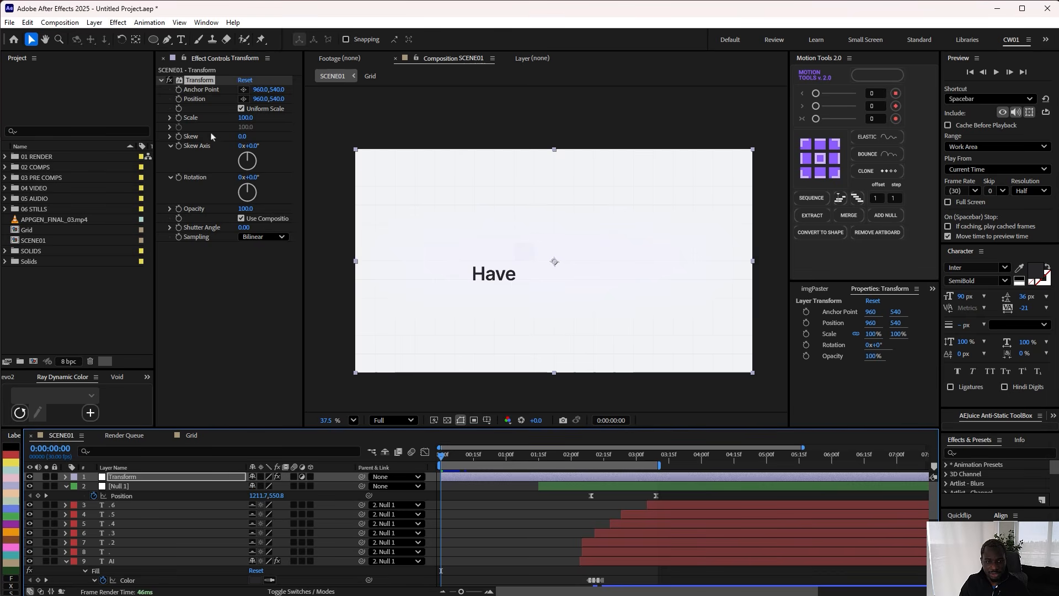
Step: Keyframe the Transform effect's Scale from 120 at 0:00:00:00 to 100 at 0:00:00:27
click(178, 121)
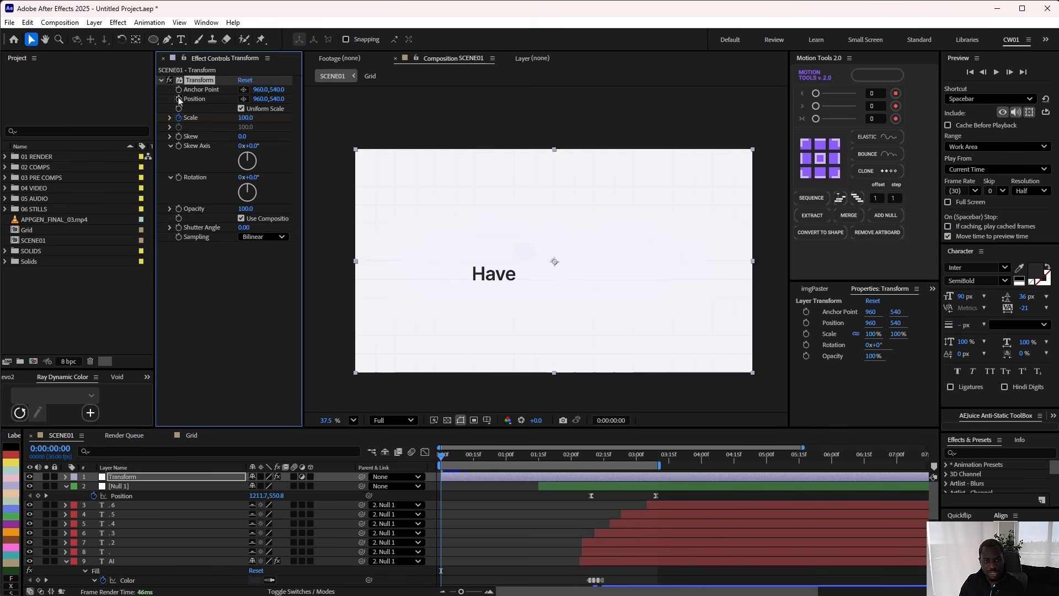
click(438, 460)
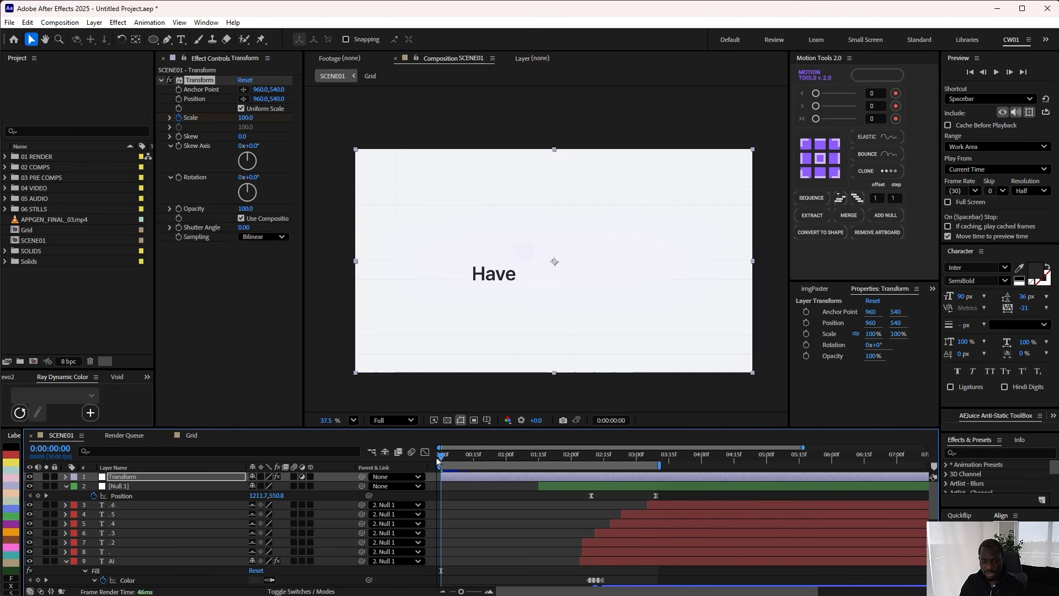
key(u)
drag(442, 456, 494, 458)
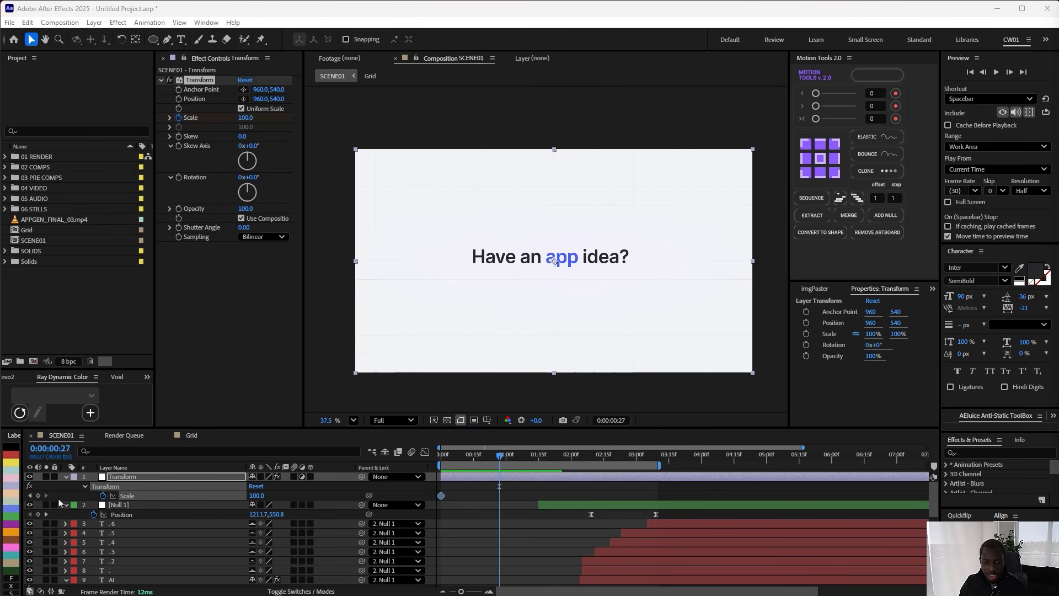
click(38, 495)
click(474, 464)
drag(474, 463, 343, 467)
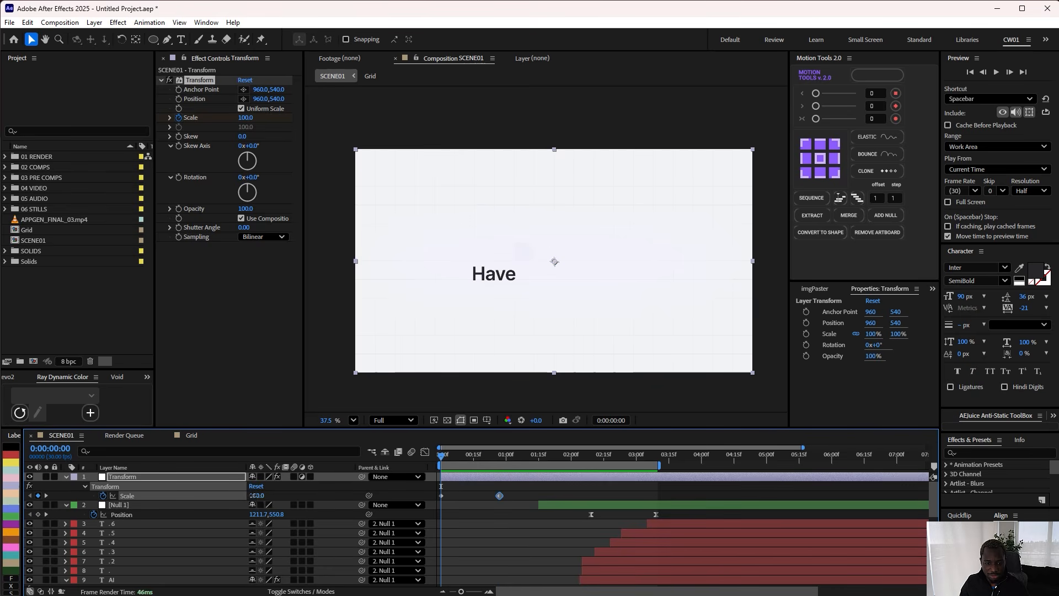
text(120)
key(Return)
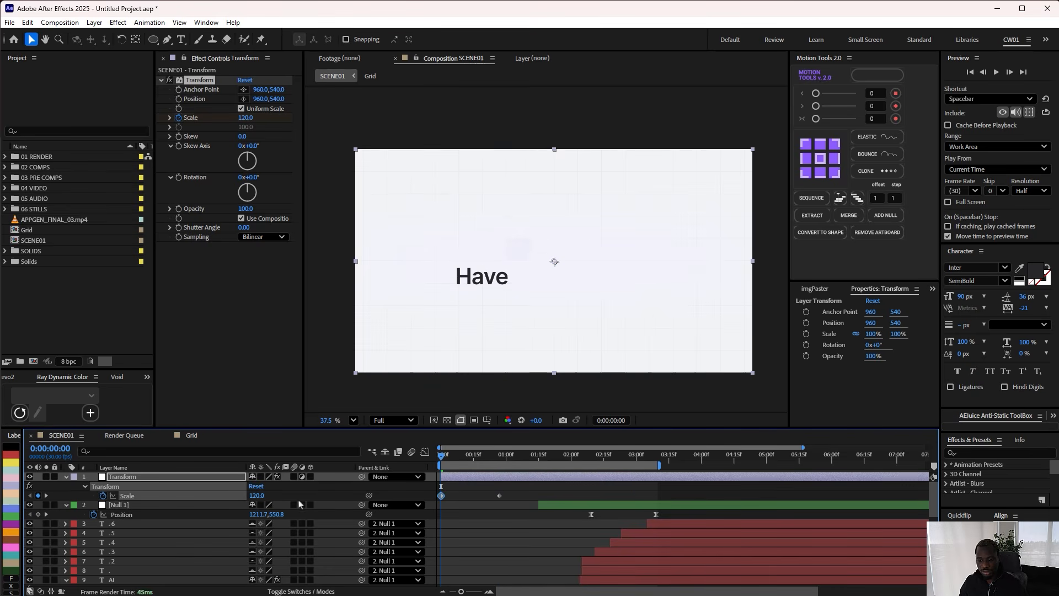
Step: Apply Easy Ease to both Scale keyframes of the Transform effect
drag(514, 489, 434, 507)
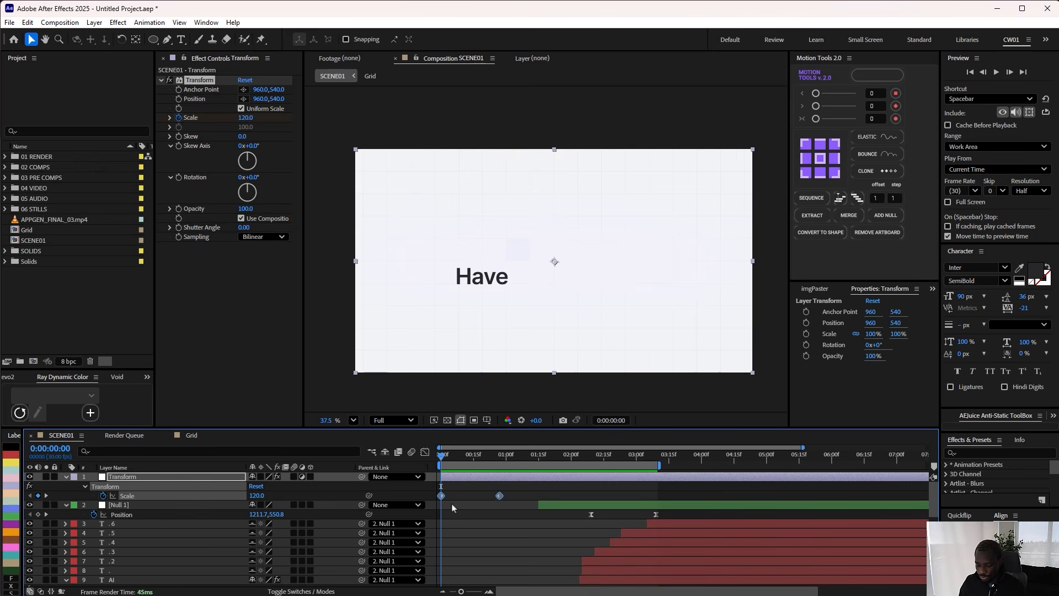
right_click(499, 495)
mouse_move(557, 595)
click(662, 529)
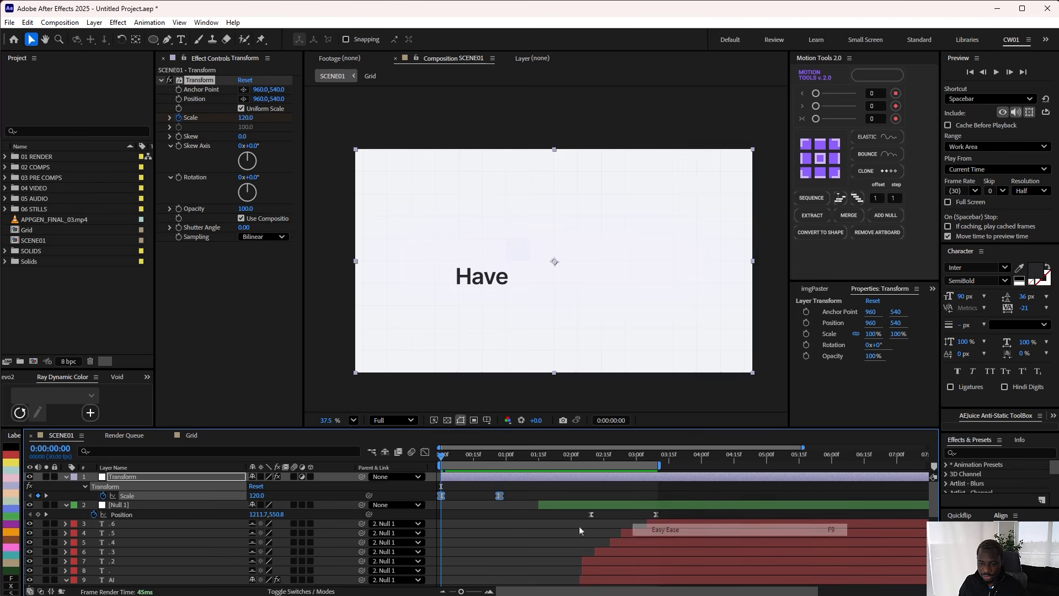
Step: Duplicate the first Scale keyframe at 0:00:01:19 and set its value to 112
click(500, 456)
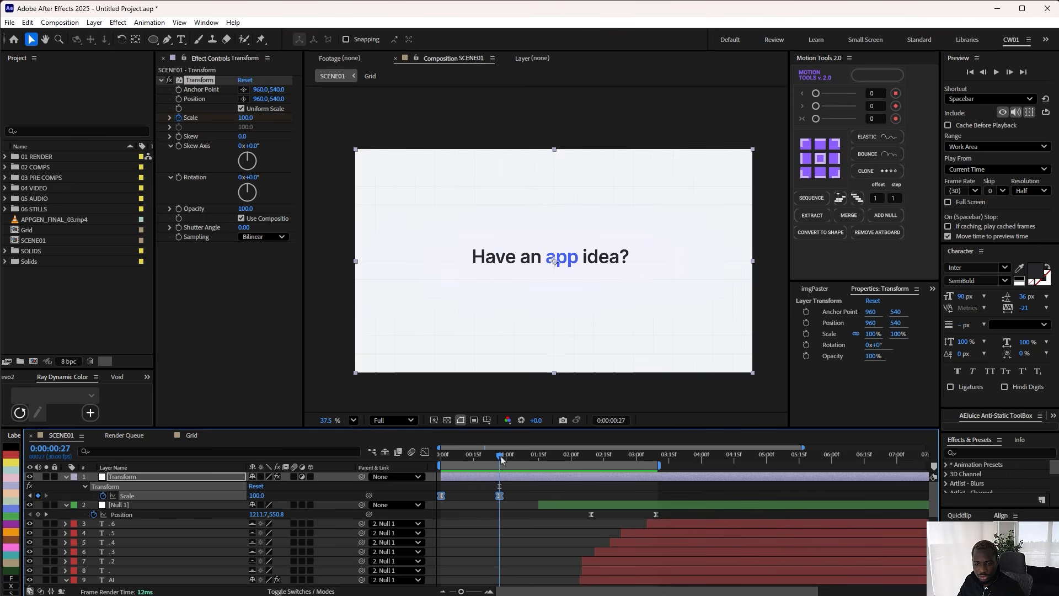
key(space)
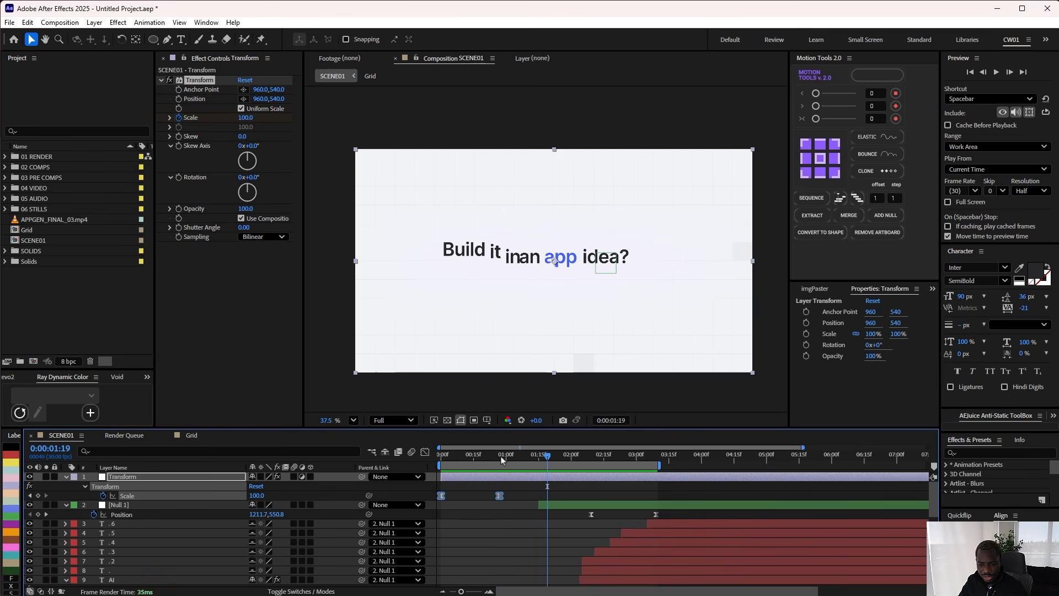
click(441, 524)
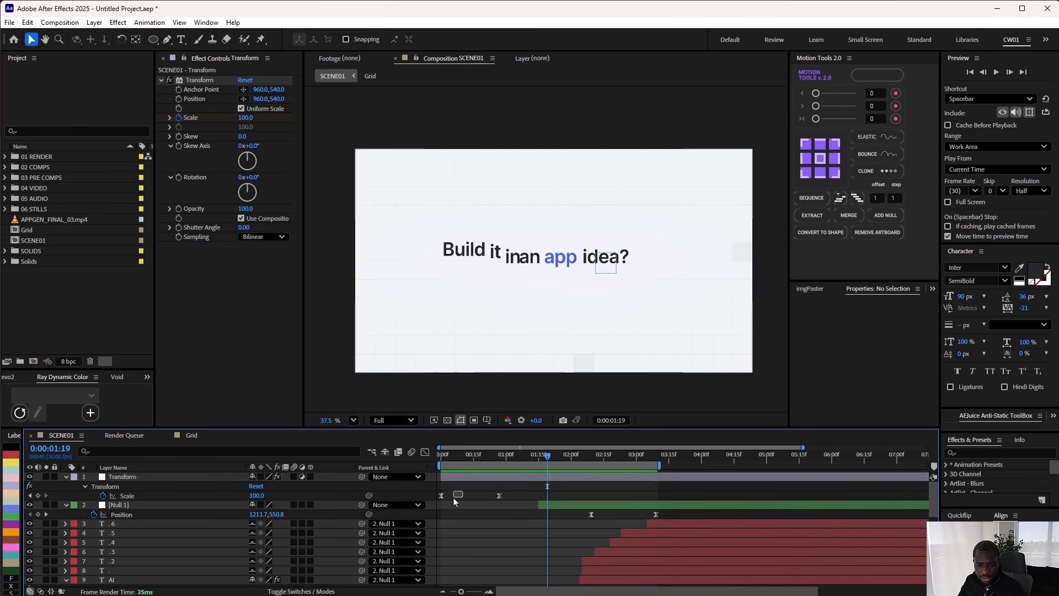
key(ctrl+v)
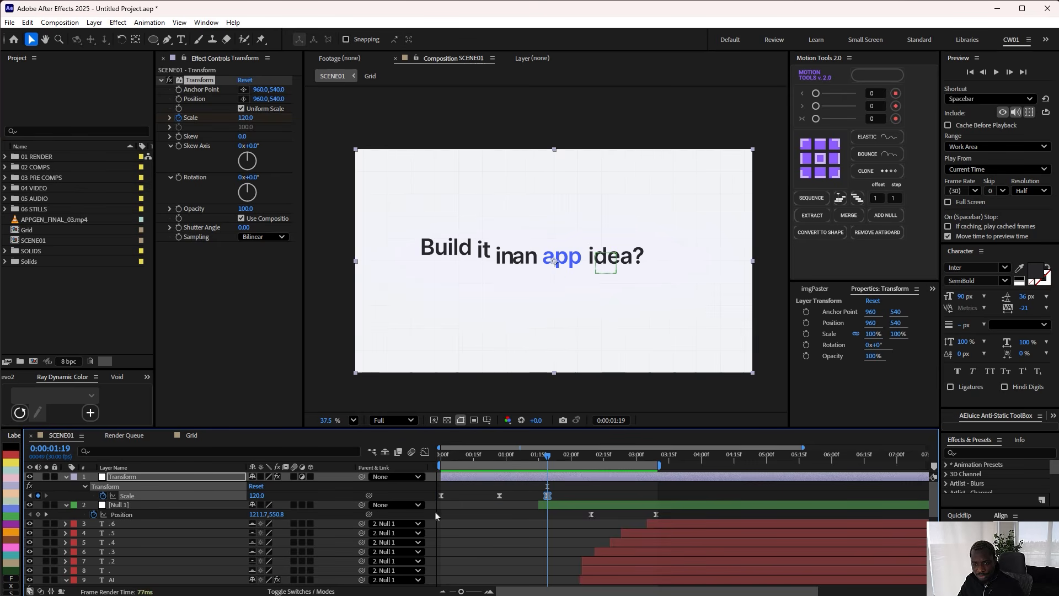
click(246, 121)
key(Down)
key(Down)
key(Down)
key(Down)
key(Down)
key(Down)
key(Down)
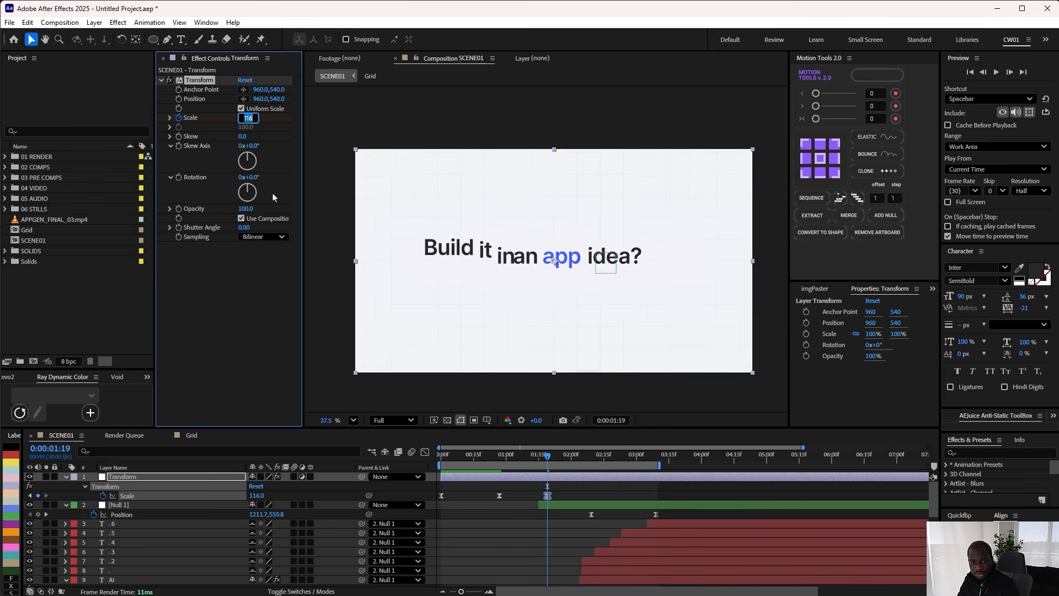
click(592, 486)
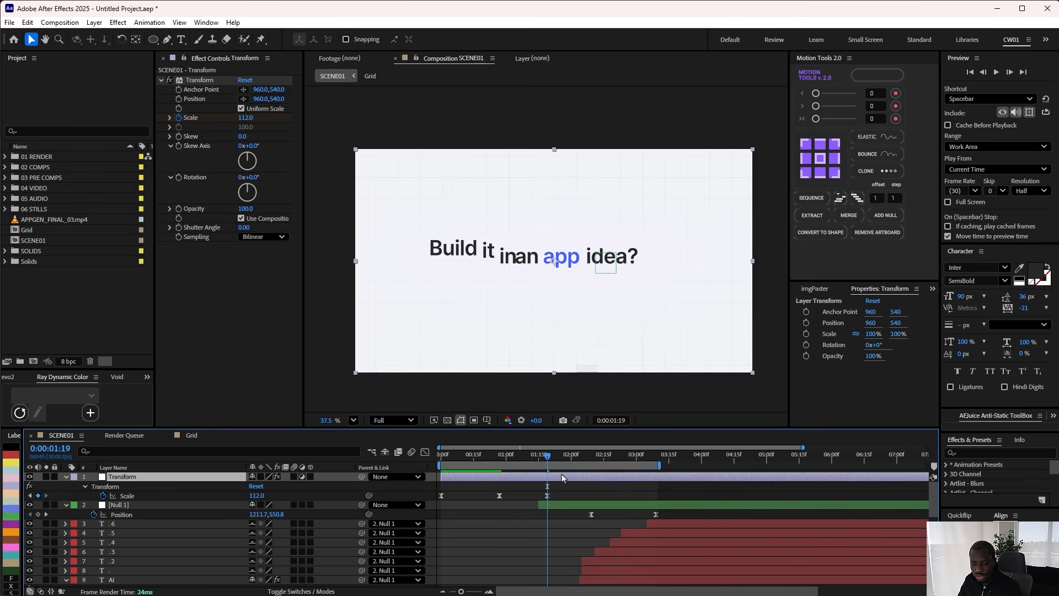
Step: Copy the 100 Scale keyframe from 0:00:00:27 and paste it at 0:00:02:03
drag(547, 457, 578, 461)
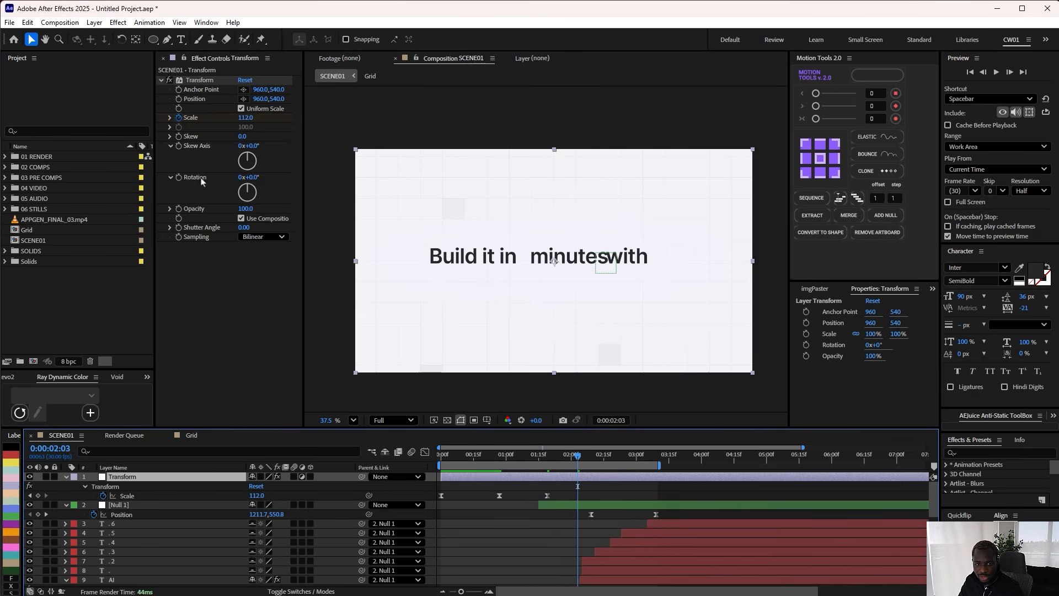
click(499, 495)
key(ctrl+c)
key(ctrl+v)
Step: Select all four Scale keyframes and sharpen their easing in the Graph Editor into steep speed peaks between keyframes
key(Home)
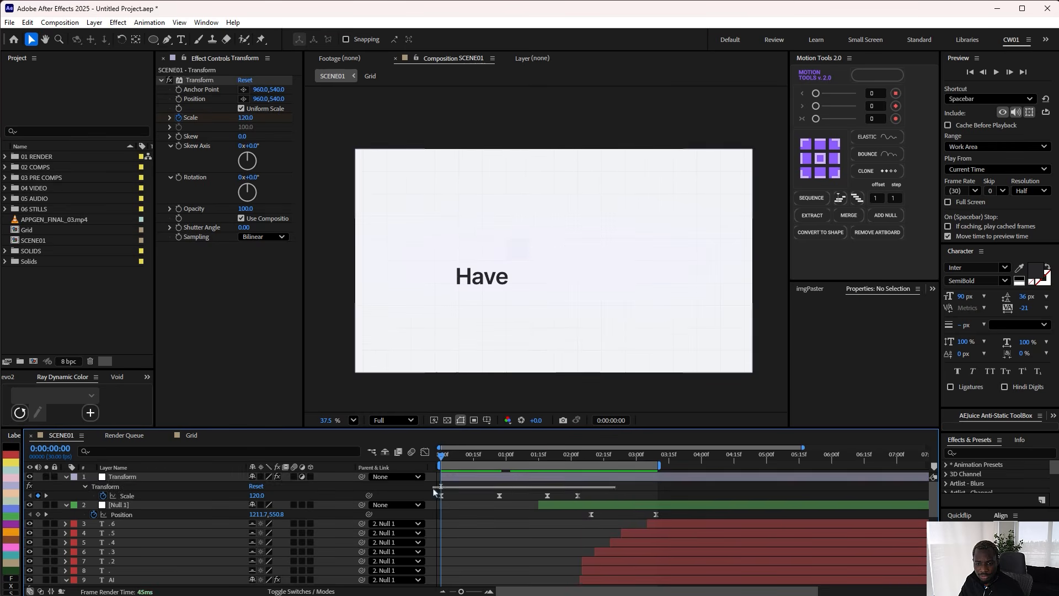
click(425, 452)
drag(619, 504, 440, 520)
key(F9)
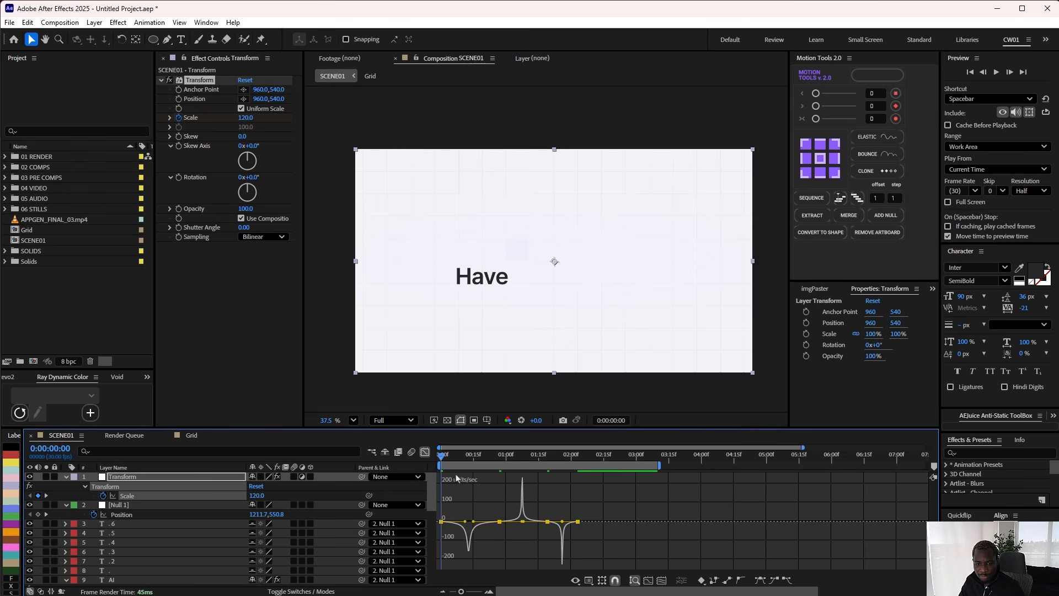
click(425, 452)
key(minus)
click(477, 542)
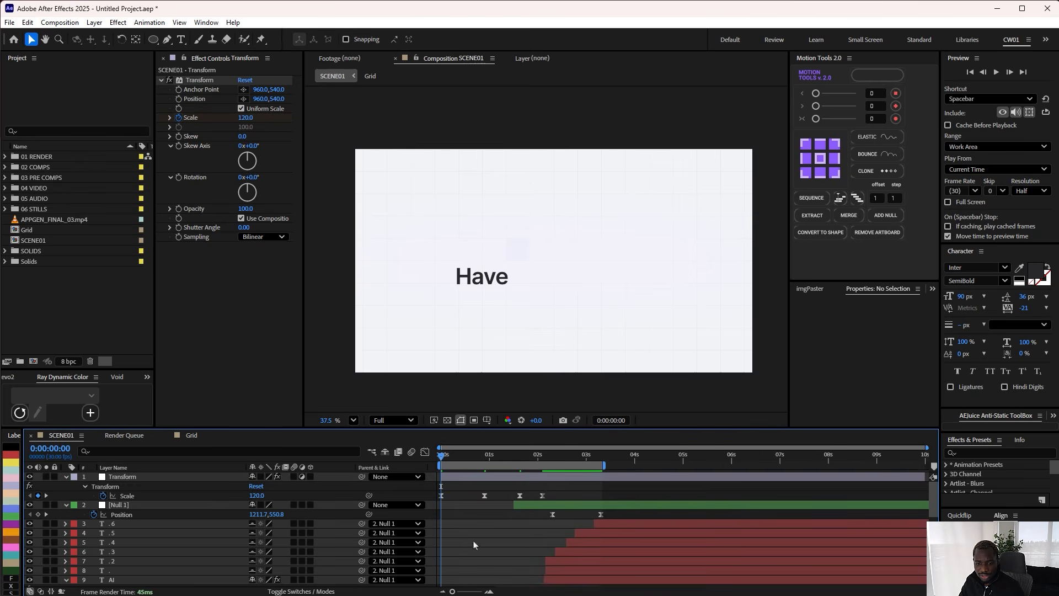
Step: Preview the eased Transform scale animation from the start of SCENE01
key(space)
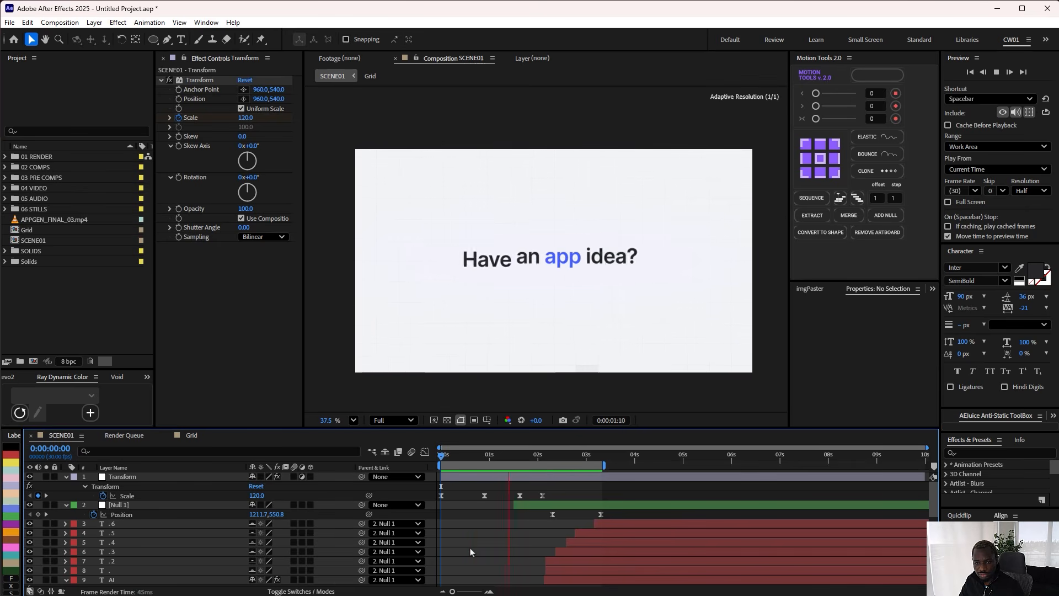
key(ctrl+z)
key(space)
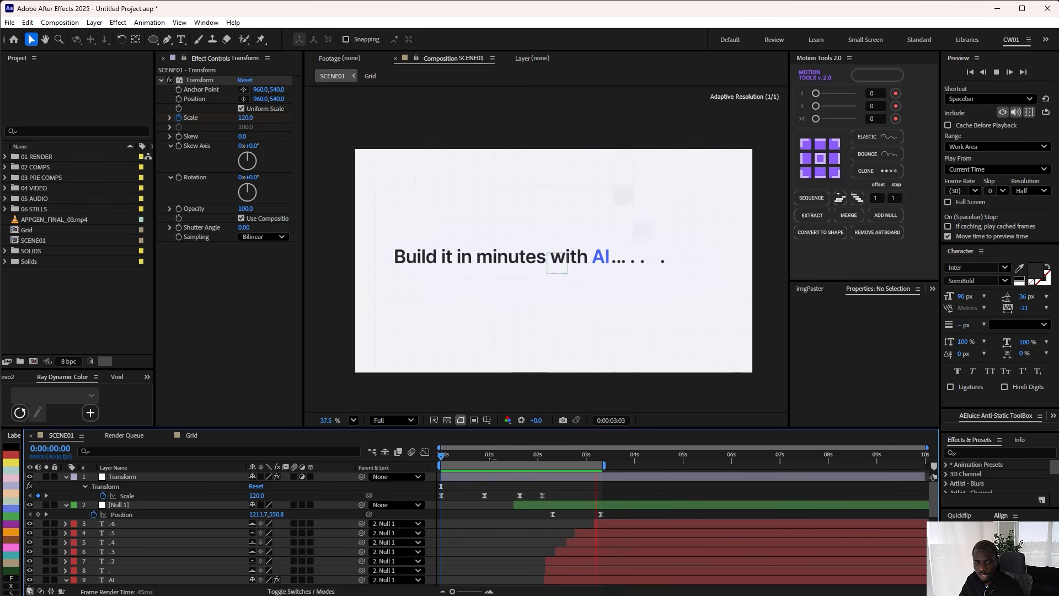
Step: Keyframe the adjustment layer's Transform Position at 0:00:02:09 and set its X value to 863 at 0:00:03:09
key(space)
drag(442, 459, 552, 480)
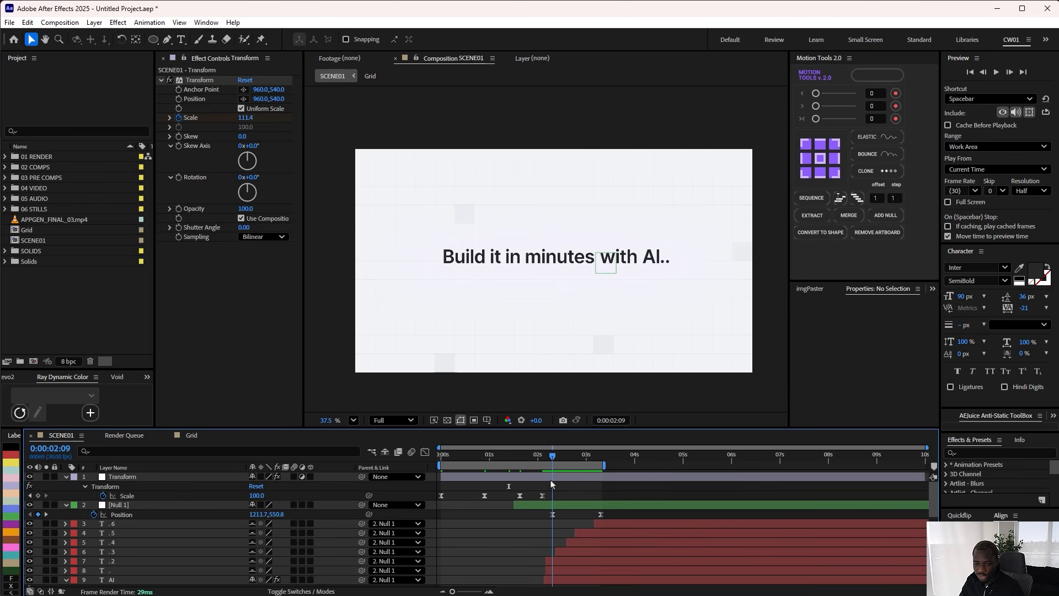
click(550, 479)
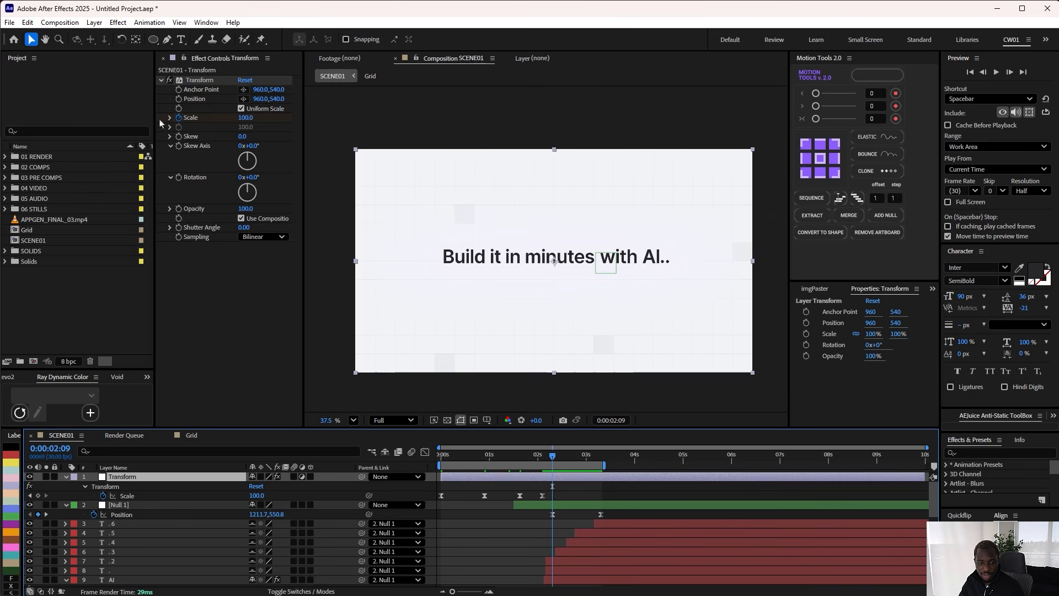
click(198, 80)
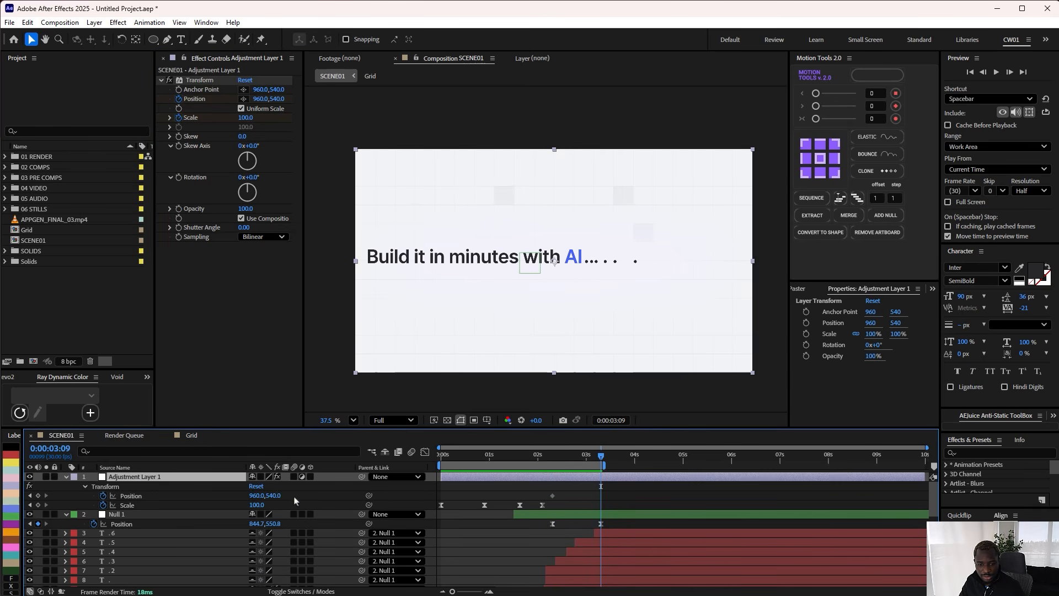
drag(262, 497, 205, 500)
key(ctrl+z)
Step: Apply the CC RepeTile effect to the Grid layer in SCENE01
scroll(148, 565, down, 5)
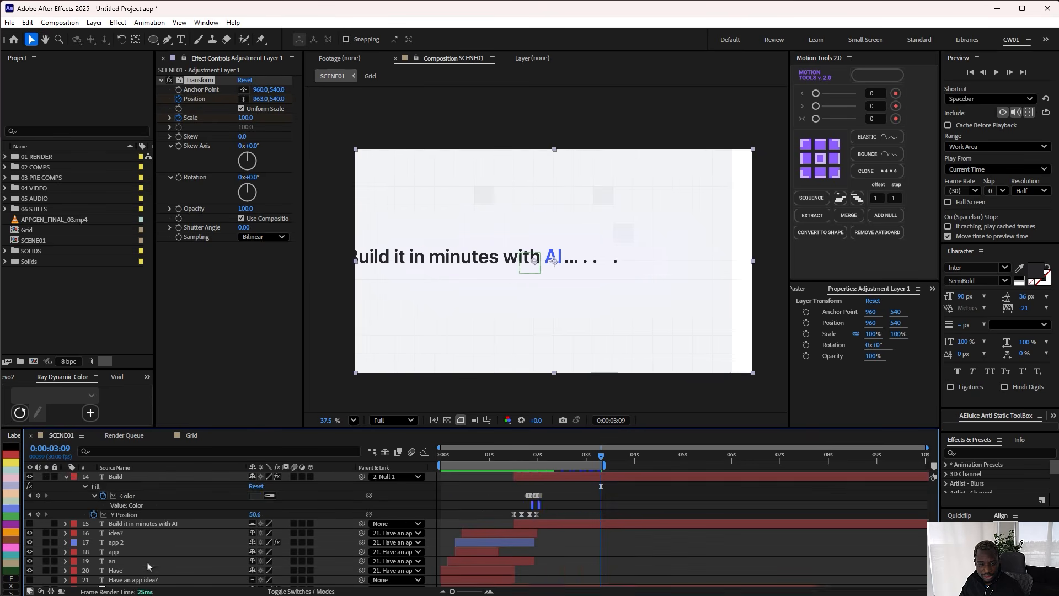
scroll(148, 565, down, 3)
click(134, 561)
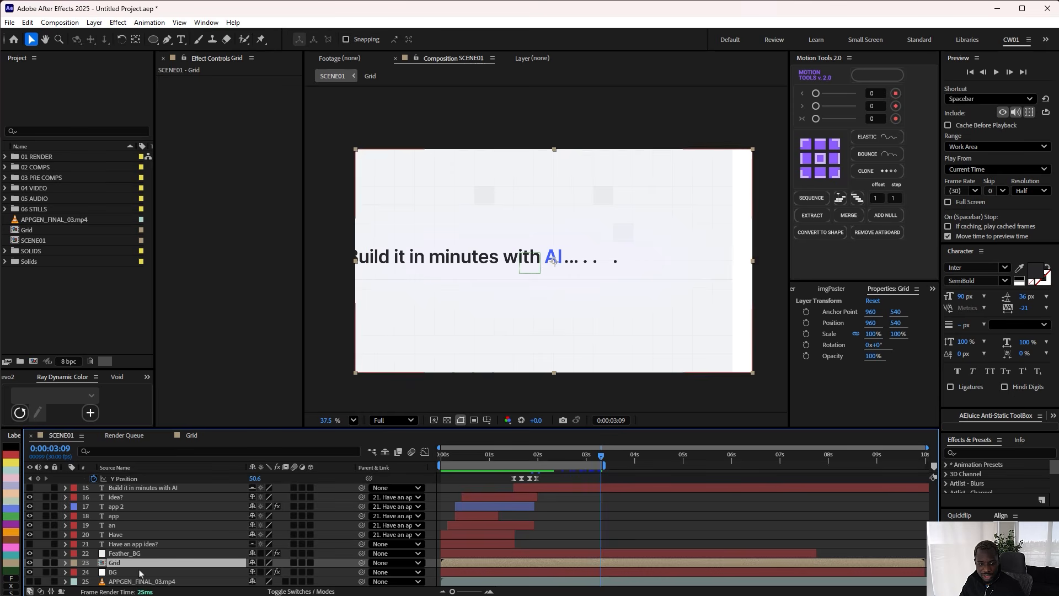
key(ctrl+space)
text(cc rep)
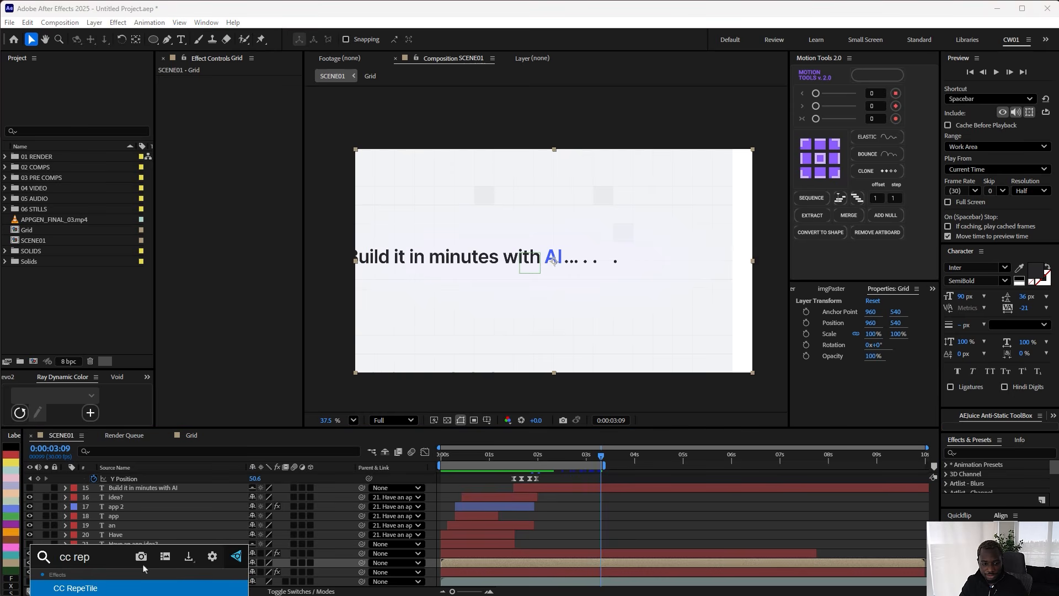
click(101, 588)
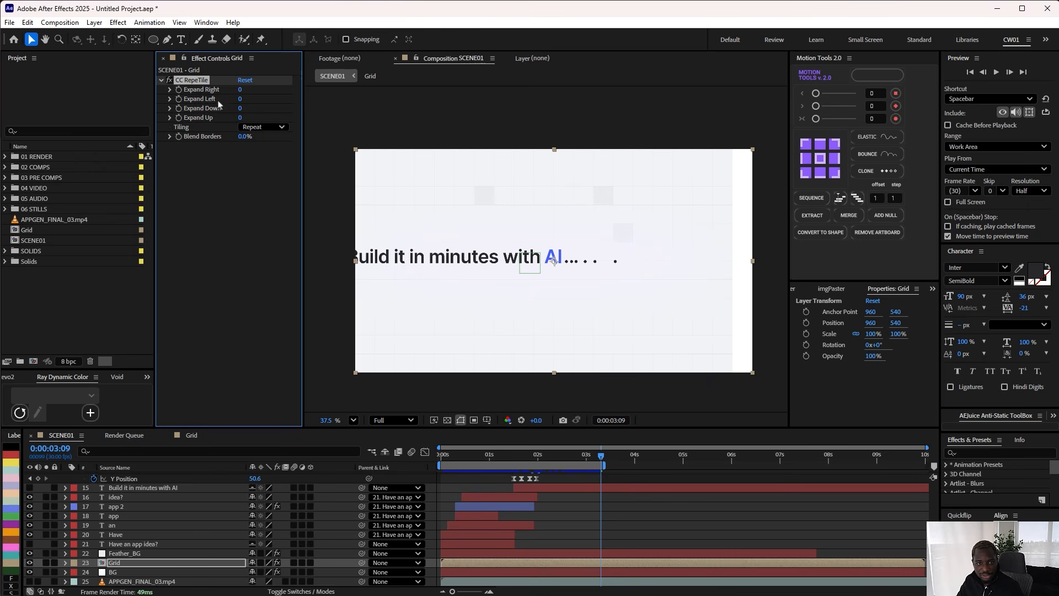
Step: Set CC RepeTile's Expand Right to 158 and its tiling to Unfold on the Grid layer
drag(239, 93, 304, 92)
click(275, 127)
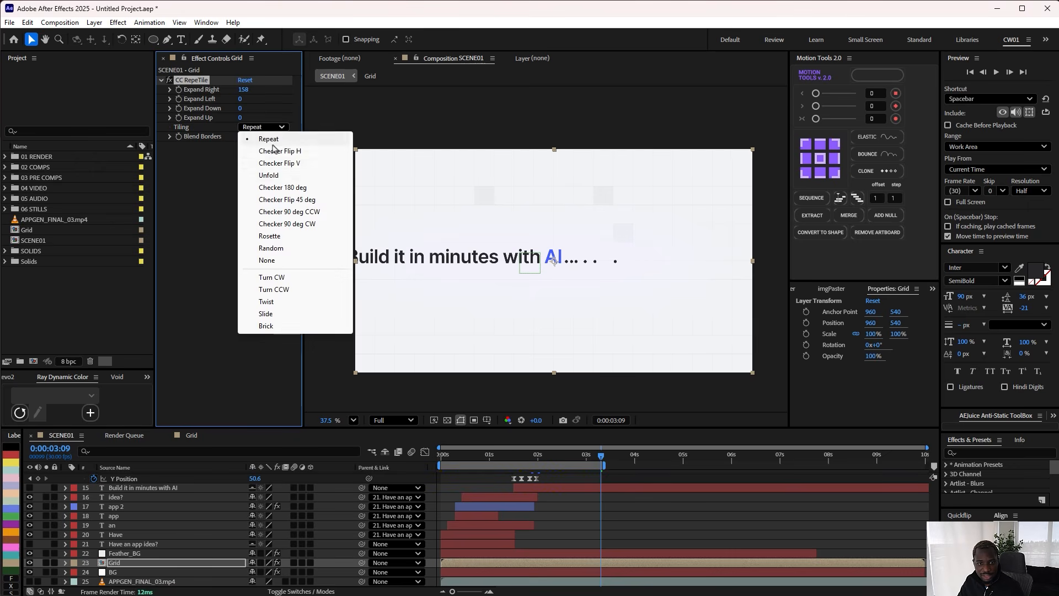
click(276, 174)
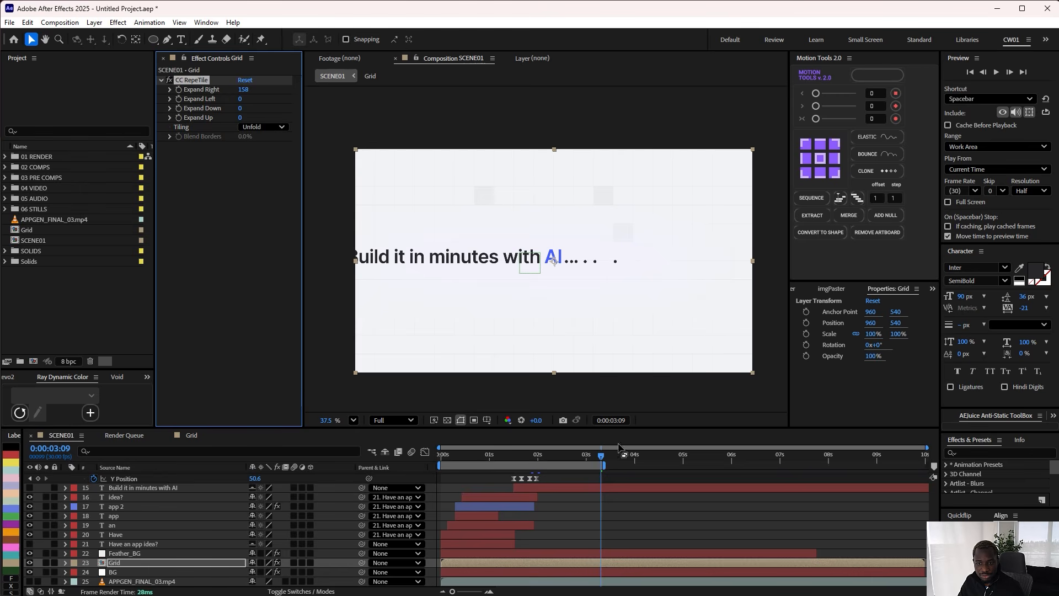
Step: Apply Easy Ease In to both Transform Position keyframes of the adjustment layer
scroll(574, 479, up, 10)
drag(626, 488, 531, 507)
right_click(552, 495)
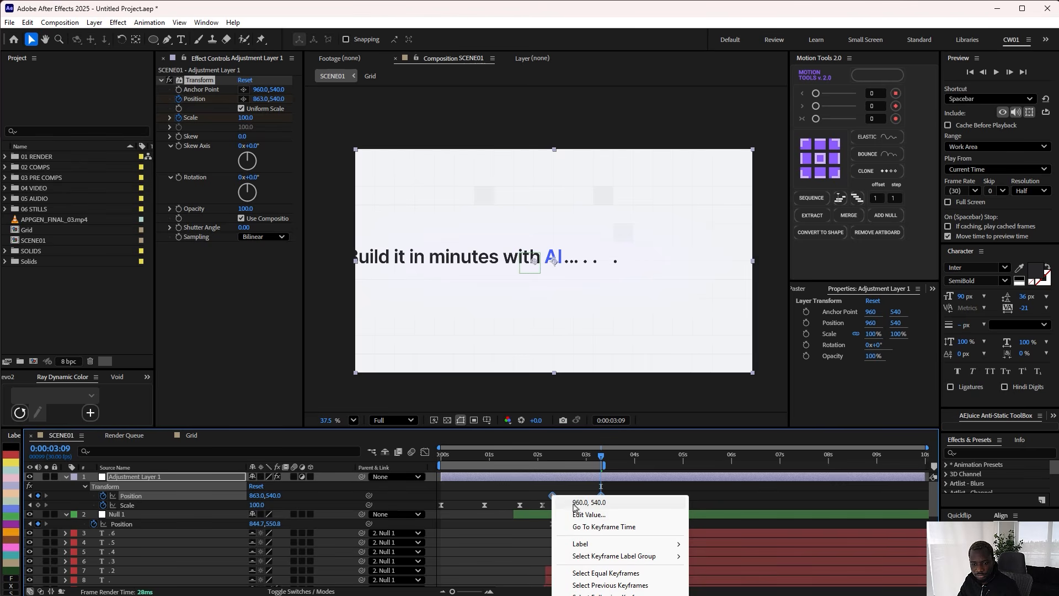
mouse_move(617, 595)
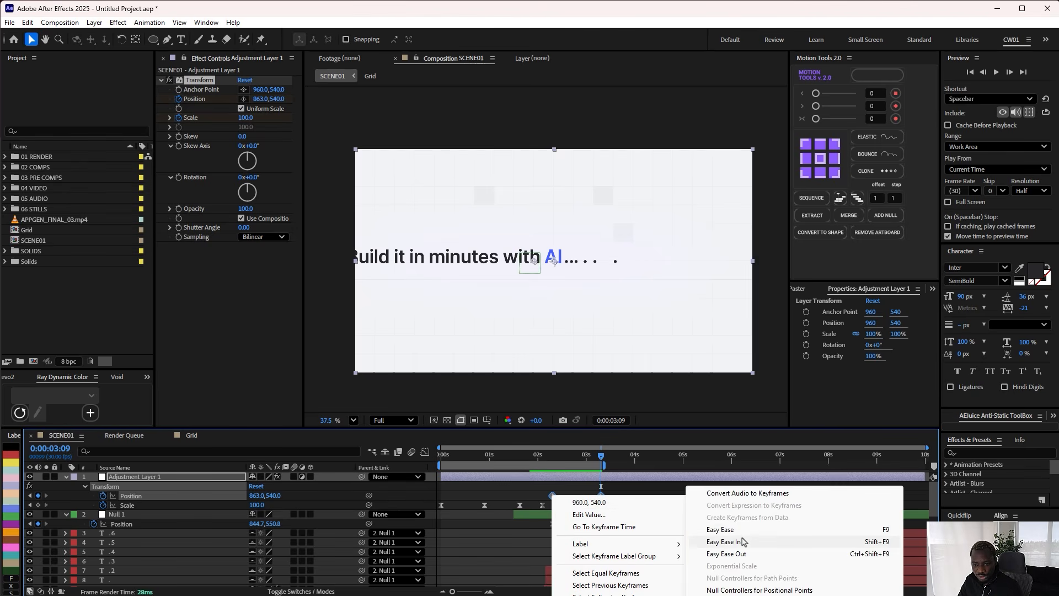
click(739, 541)
Step: Reshape the Position speed curve in the Graph Editor to start at zero and peak steeply at the last keyframe
click(425, 453)
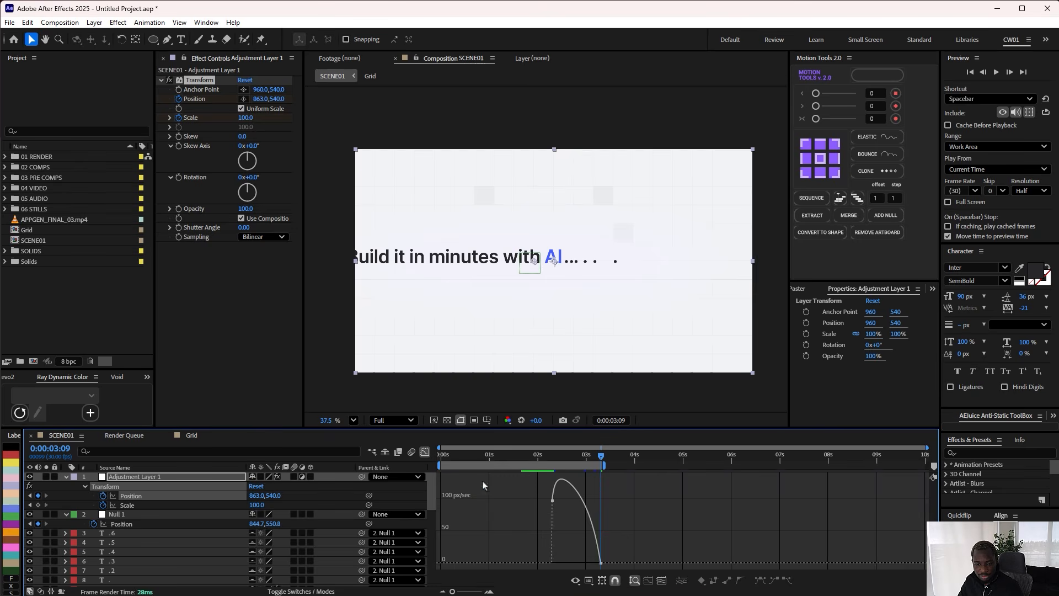
click(553, 501)
drag(554, 501, 577, 564)
drag(452, 455, 435, 454)
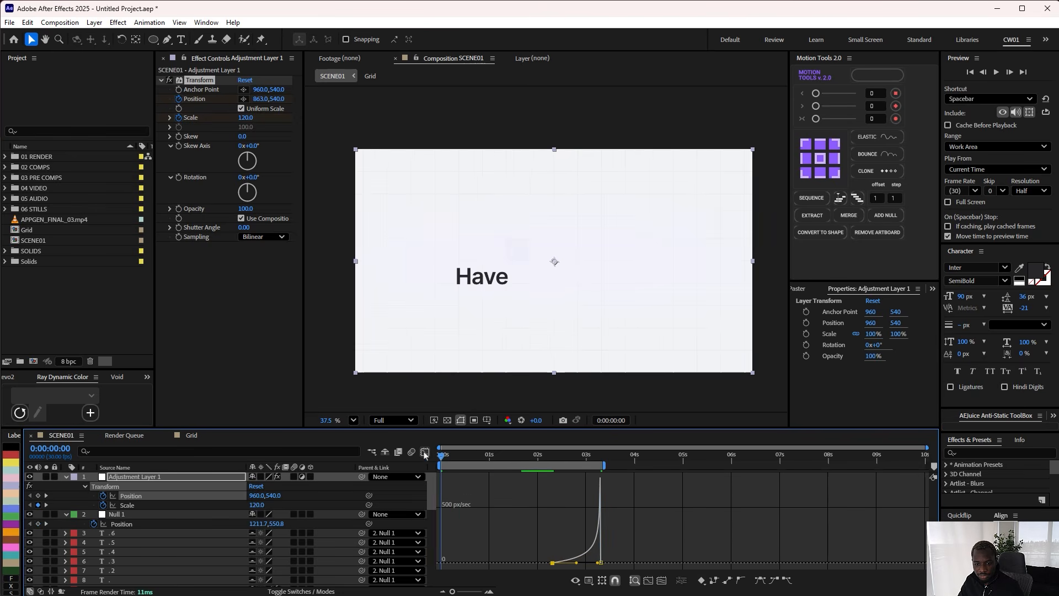
click(424, 453)
Step: Preview SCENE01 from the start and scrub through the closing Position move after 0:00:02:22
click(479, 524)
key(space)
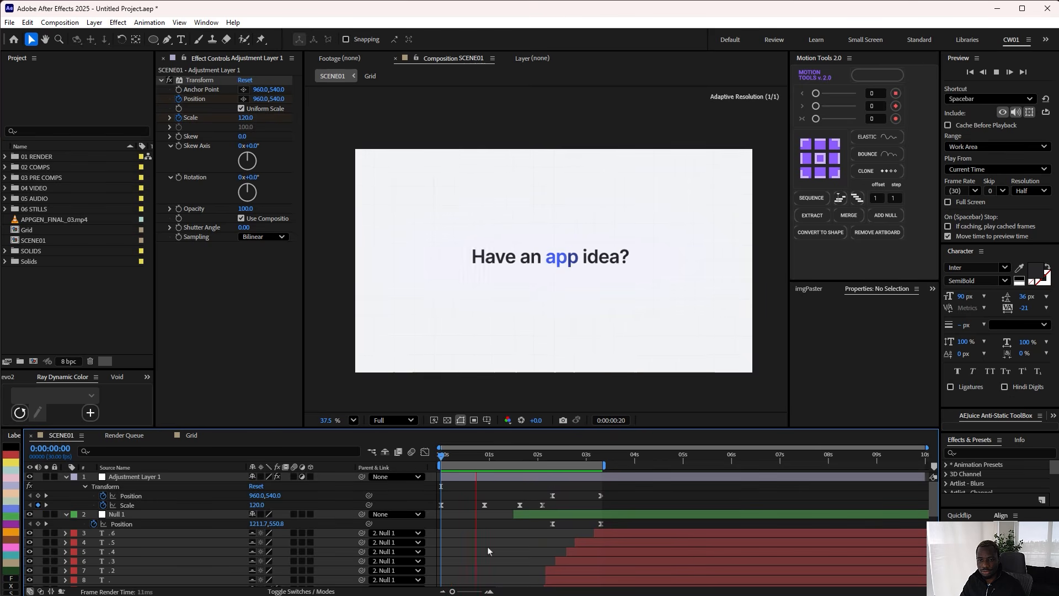
click(573, 458)
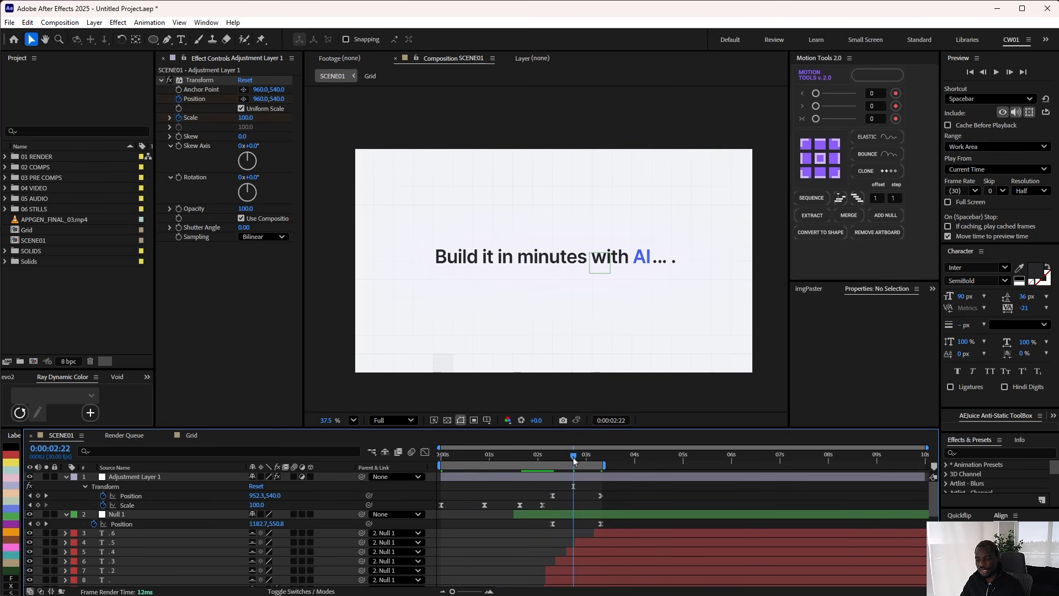
mouse_move(570, 458)
mouse_down()
mouse_move(598, 452)
mouse_move(582, 450)
mouse_up()
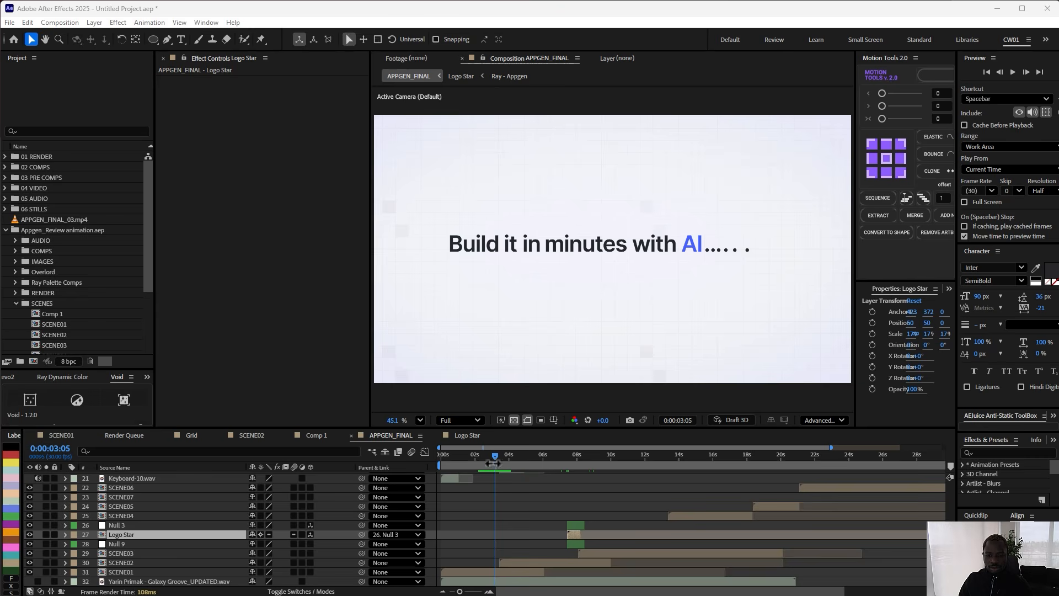
Step: Scrub the SCENE01 to SCENE02 transition in the reference composition APPGEN_FINAL and open SCENE02 at 0:00:04:17
mouse_move(497, 456)
mouse_down()
mouse_move(485, 461)
mouse_move(503, 466)
mouse_move(490, 467)
mouse_move(516, 462)
mouse_move(504, 454)
mouse_move(496, 469)
mouse_up()
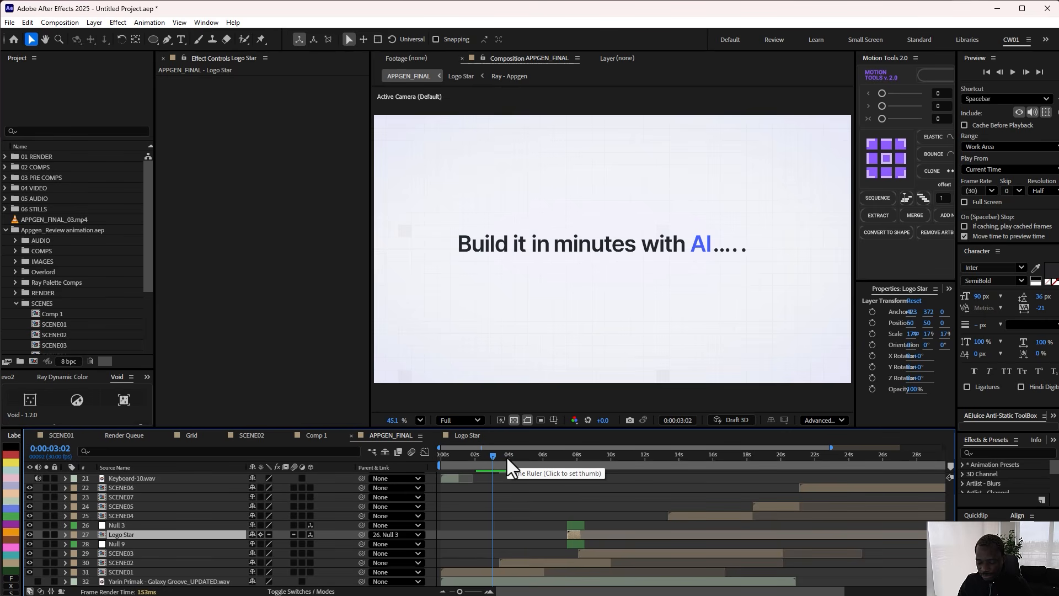
click(518, 466)
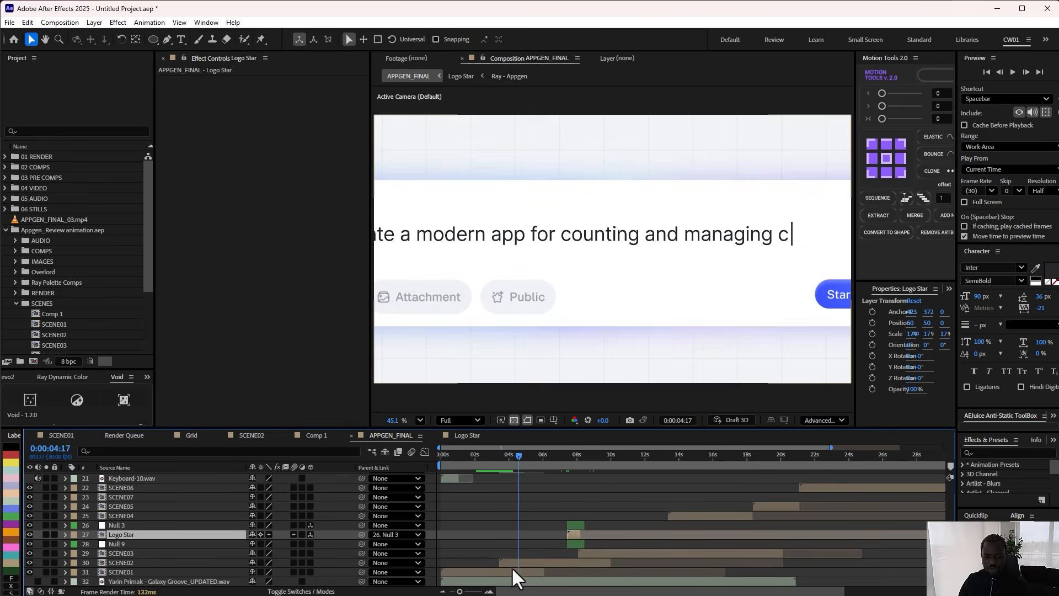
double_click(512, 563)
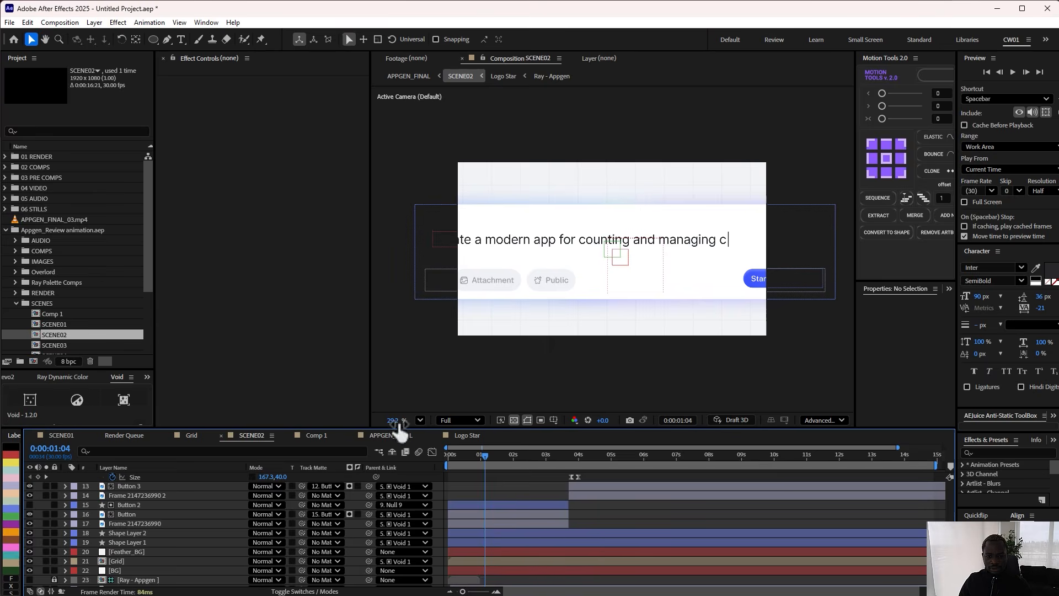
Step: Enlarge the SCENE02 composition view and examine the prompt box animation and layer stack around 0:00:00:13
click(421, 421)
click(405, 354)
drag(372, 284, 236, 282)
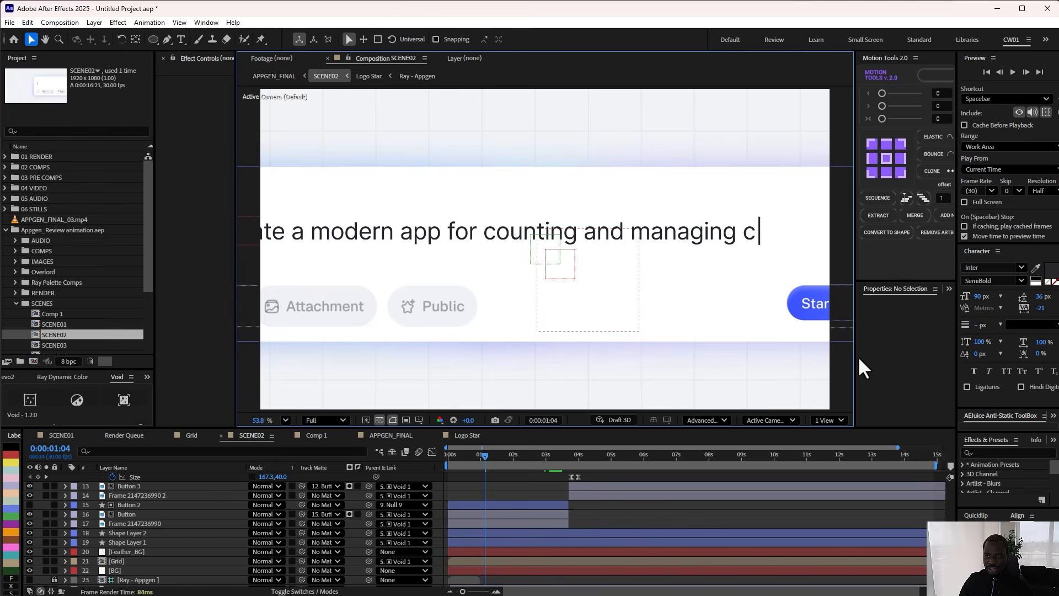
scroll(491, 579, down, 1)
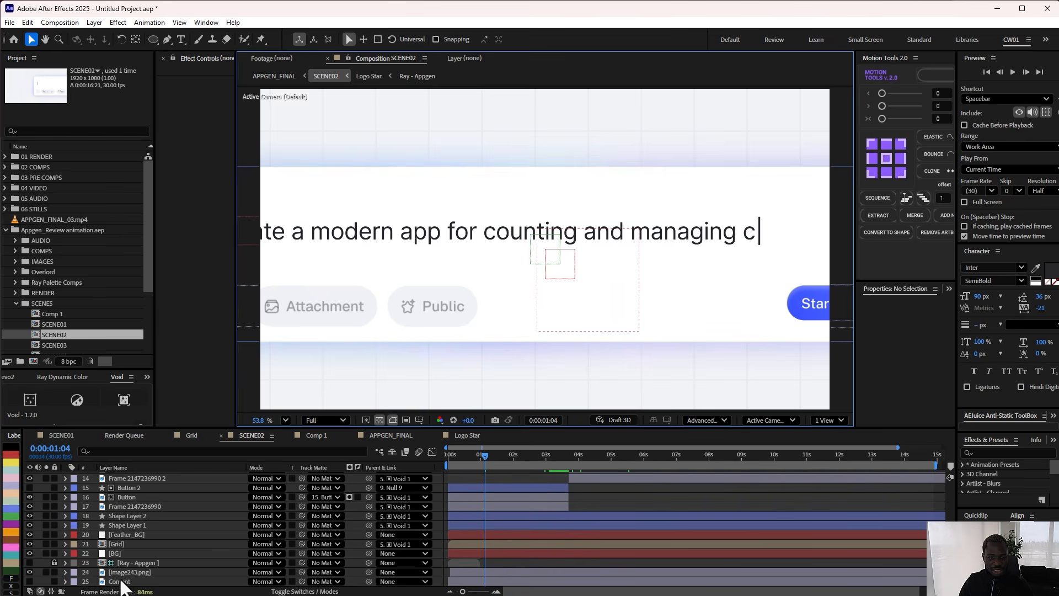
drag(488, 459, 462, 461)
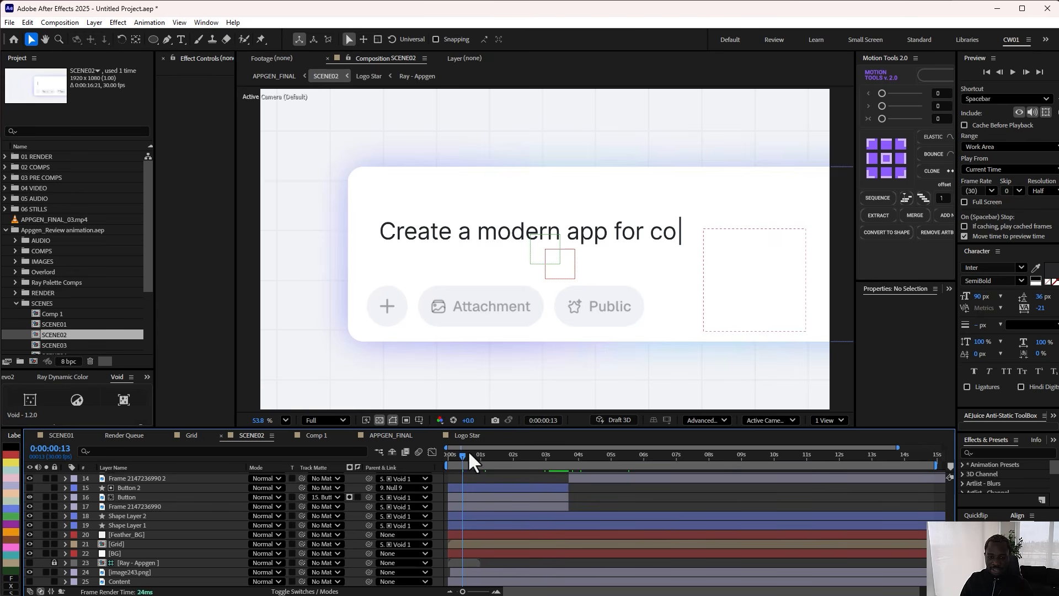
scroll(481, 522, up, 7)
scroll(481, 522, down, 8)
Step: Solo the Grid, BG, Feather_BG and Shape Layer 2 layers to inspect SCENE02's background and white prompt box
click(46, 543)
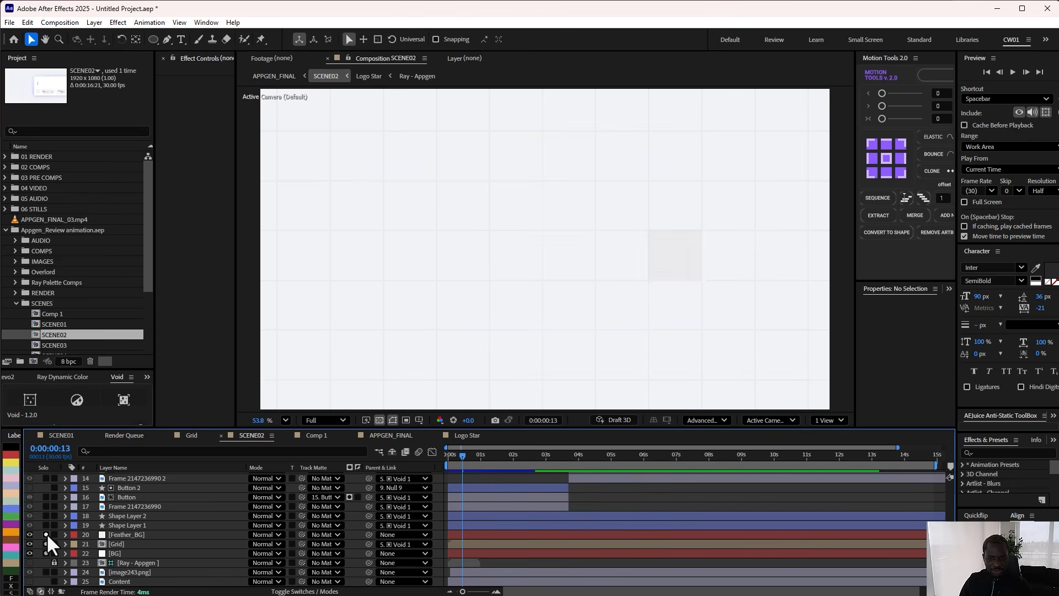
click(138, 534)
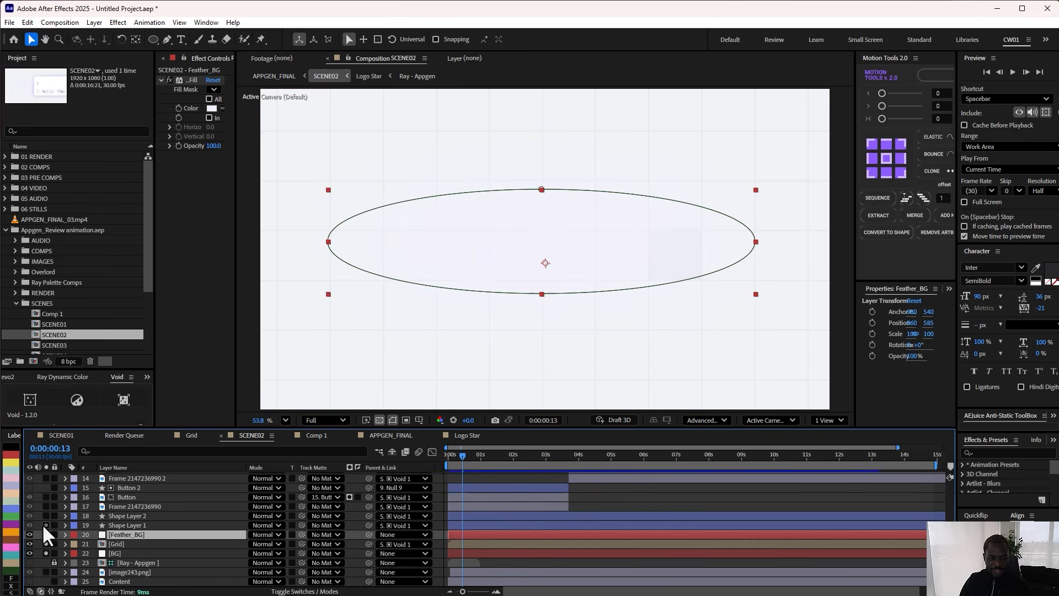
click(46, 516)
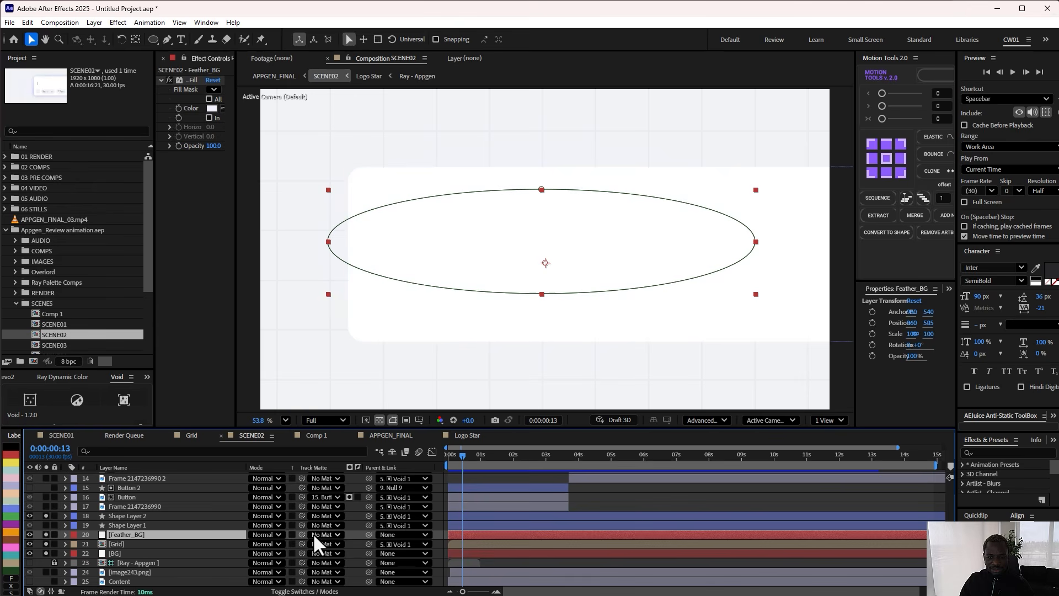
click(646, 506)
Step: Solo Shape Layer 1 without Shape Layer 2 and examine its 4-Color Gradient and Gaussian Blur settings
drag(155, 229, 95, 198)
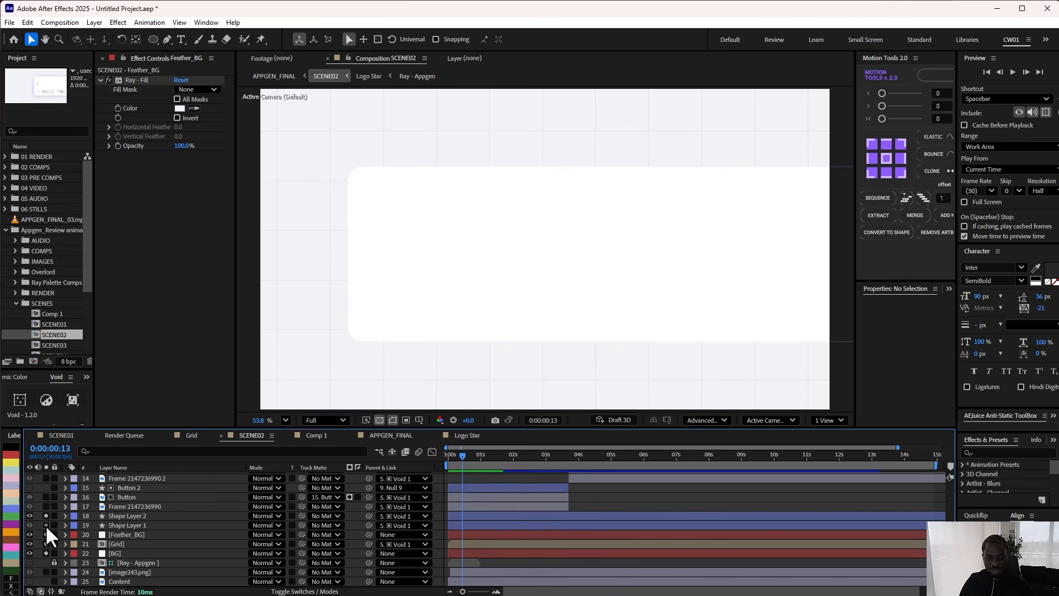
click(46, 527)
click(113, 526)
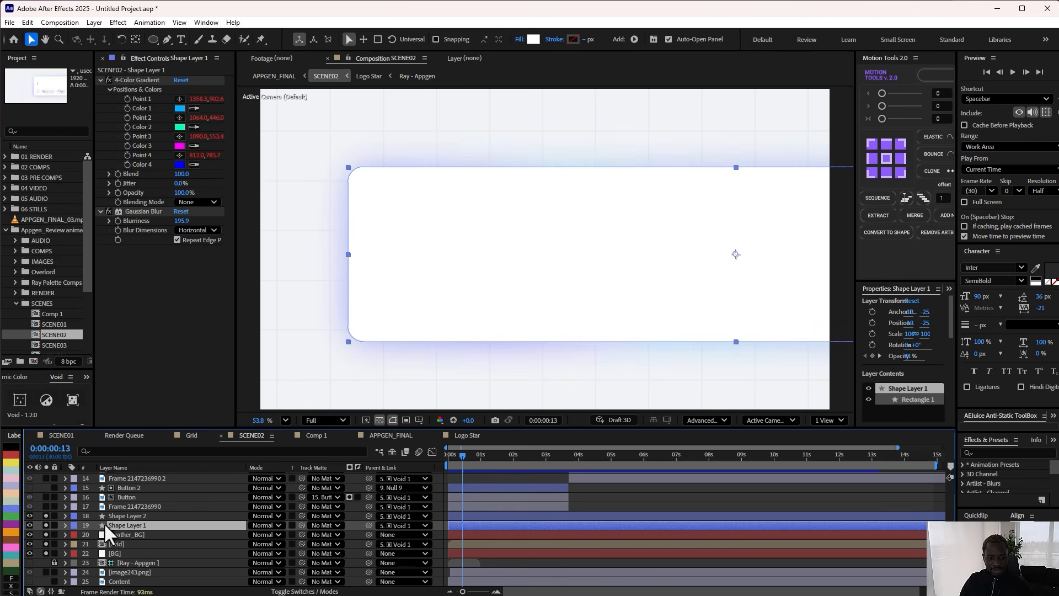
click(47, 517)
click(47, 516)
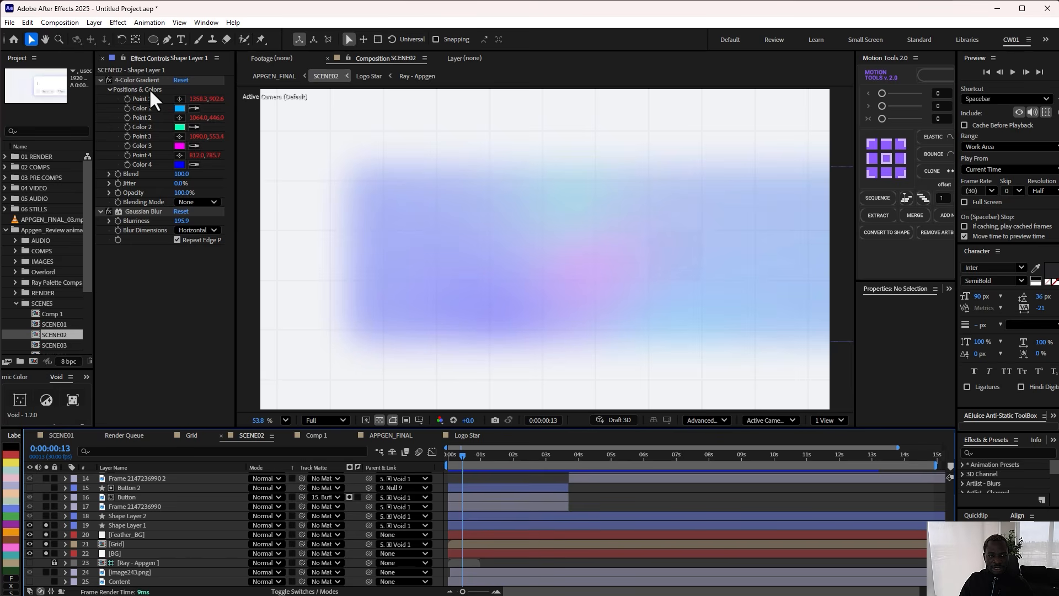
click(136, 82)
drag(235, 107, 260, 107)
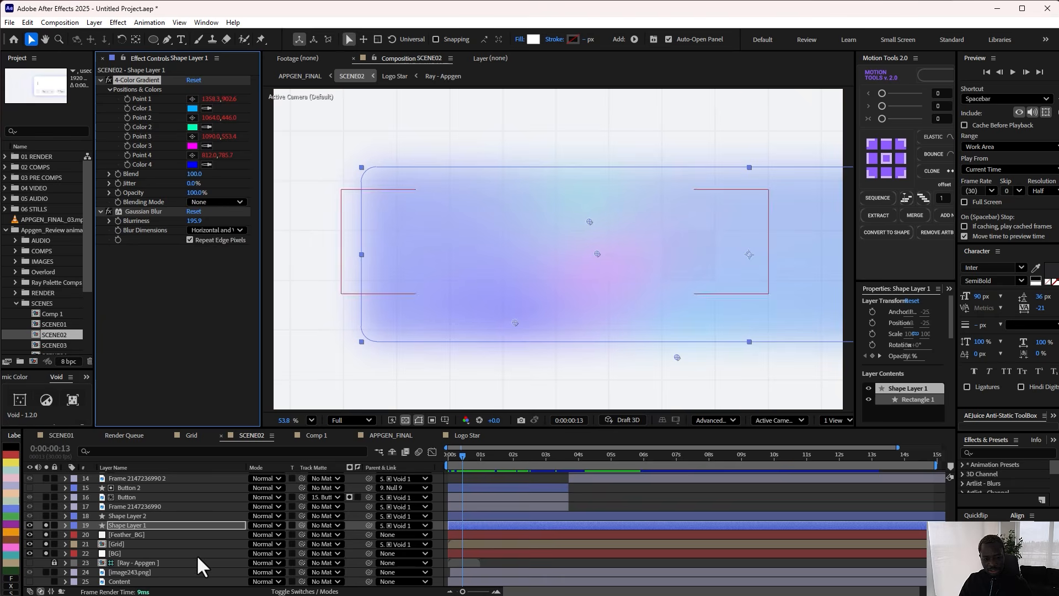
Step: Examine the wiggle expressions on Shape Layer 1's gradient points and scrub to watch the colors move
key(e)
key(e)
drag(465, 456, 495, 462)
drag(495, 461, 474, 462)
scroll(52, 494, up, 4)
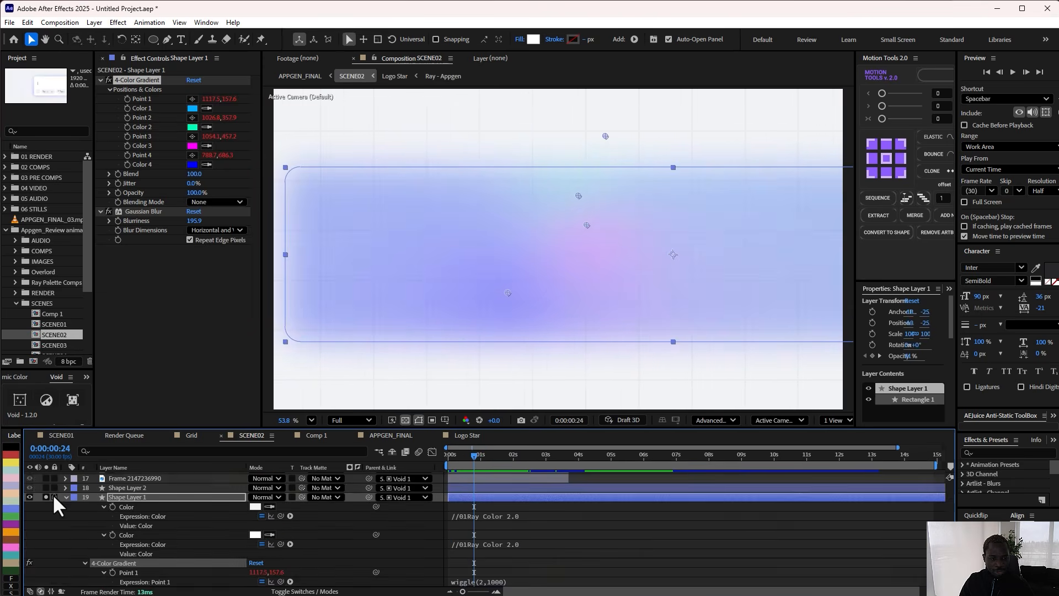
click(66, 497)
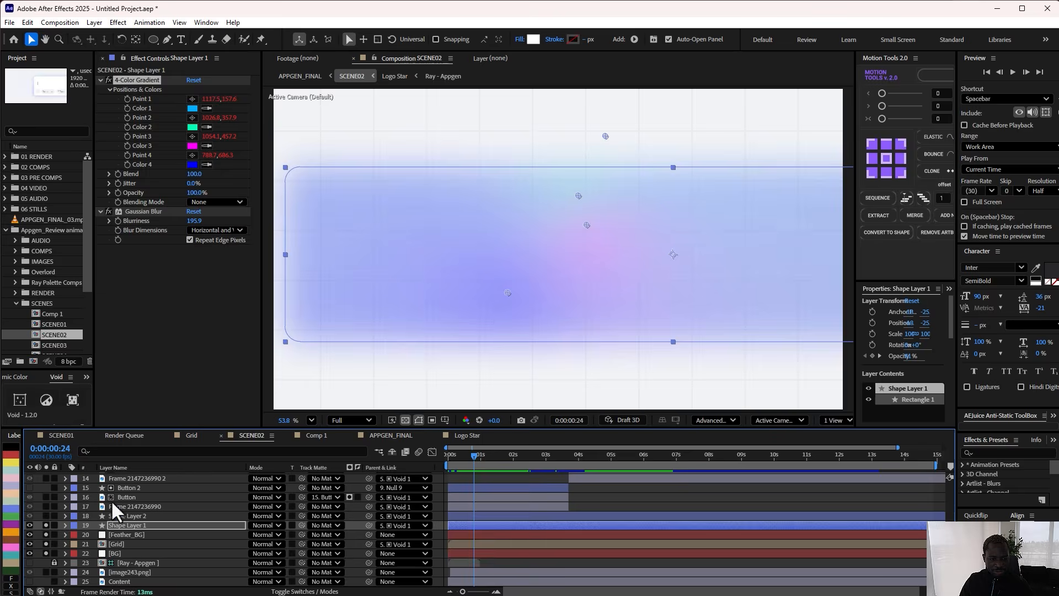
Step: Solo Shape Layer 2 and the button and frame layers to inspect how the prompt box is built up
click(46, 515)
key(F2)
mouse_move(484, 458)
mouse_down()
mouse_move(459, 455)
mouse_move(515, 458)
mouse_move(491, 462)
mouse_up()
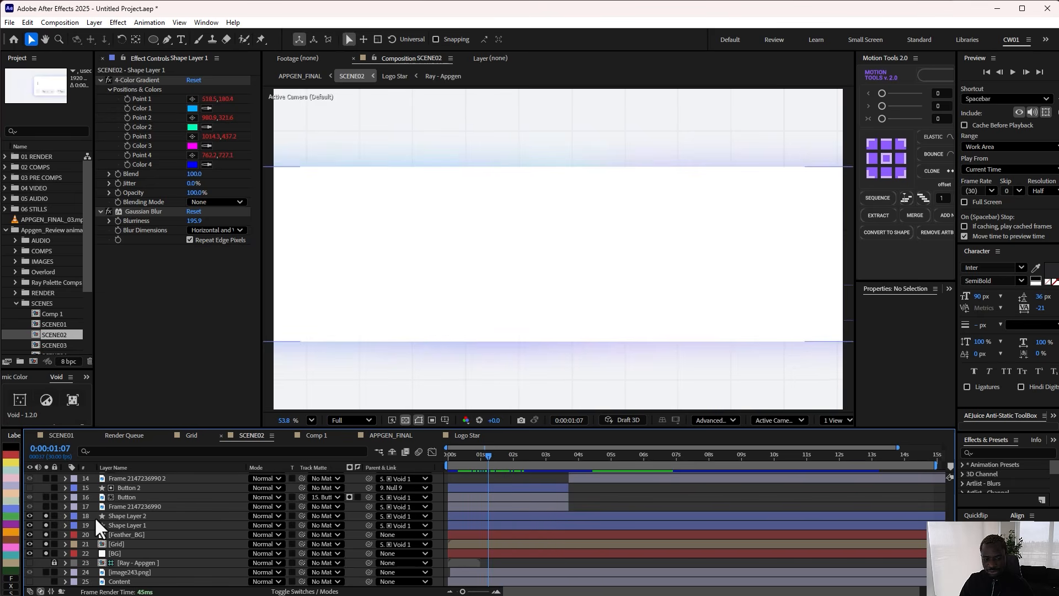
click(46, 507)
scroll(46, 521, up, 2)
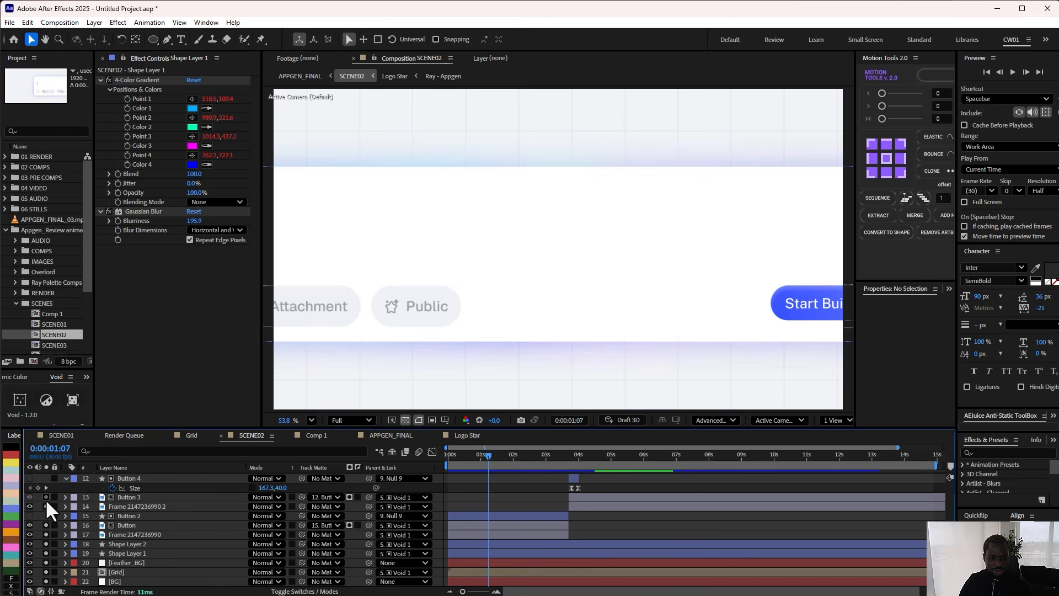
scroll(45, 499, up, 2)
scroll(72, 514, up, 2)
Step: Examine the Void 1 layer's Position and Scale animation by scrubbing from 0:00:00:12 to 0:00:00:27
drag(481, 462, 460, 456)
click(134, 489)
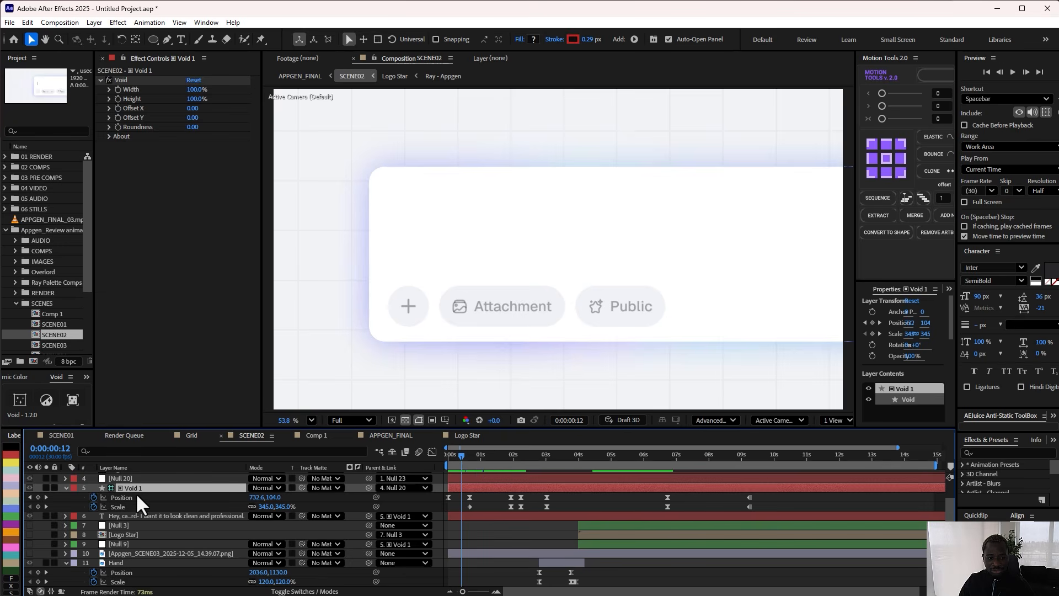
drag(462, 454, 477, 454)
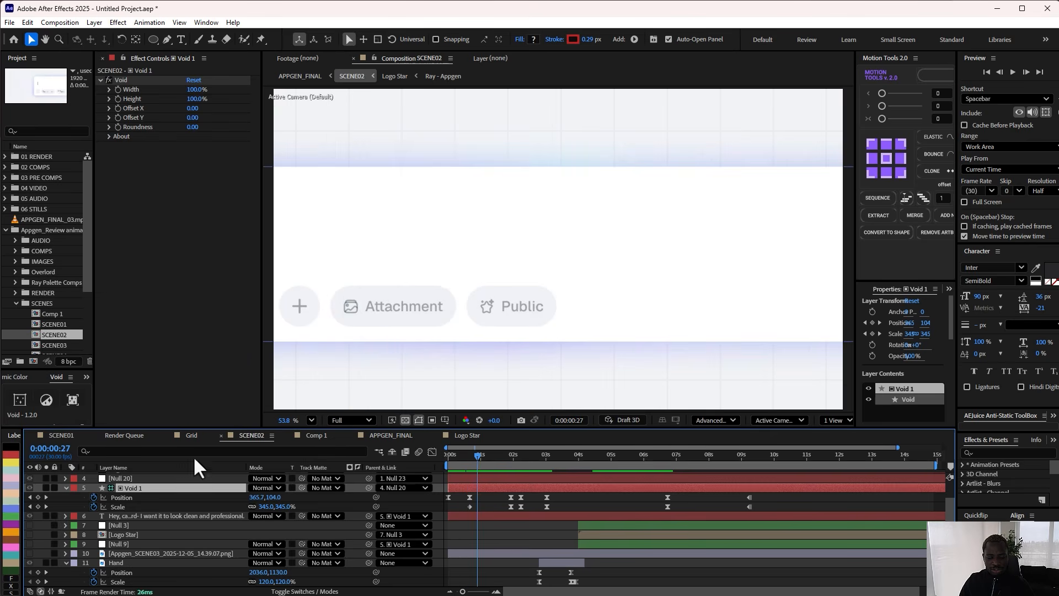
Step: Switch to Comp 1, turn off its transparency grid, and draw a blue circle with the Ellipse tool
drag(94, 363, 136, 356)
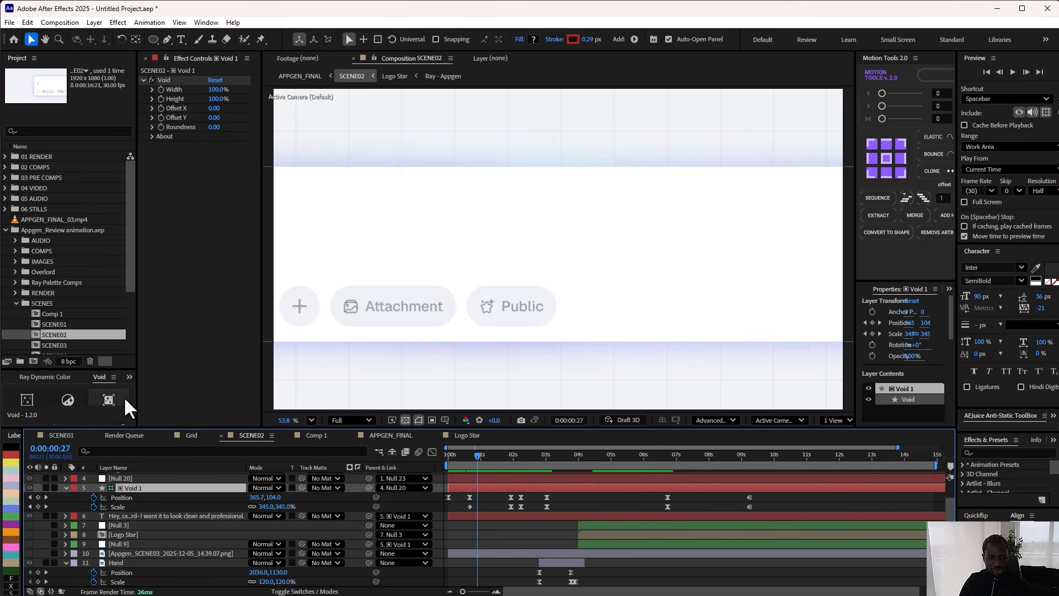
click(317, 435)
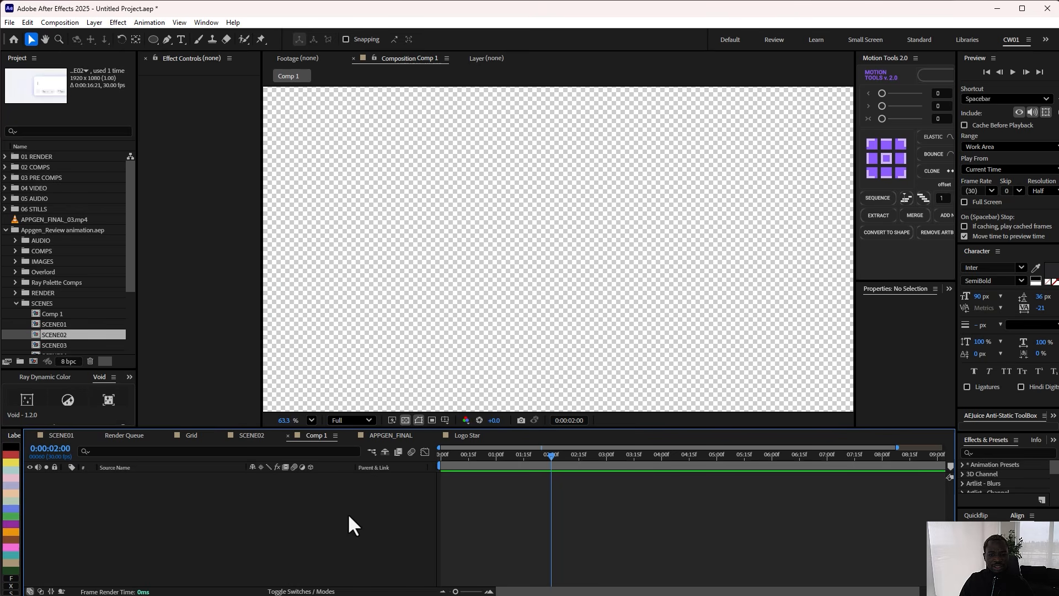
click(405, 420)
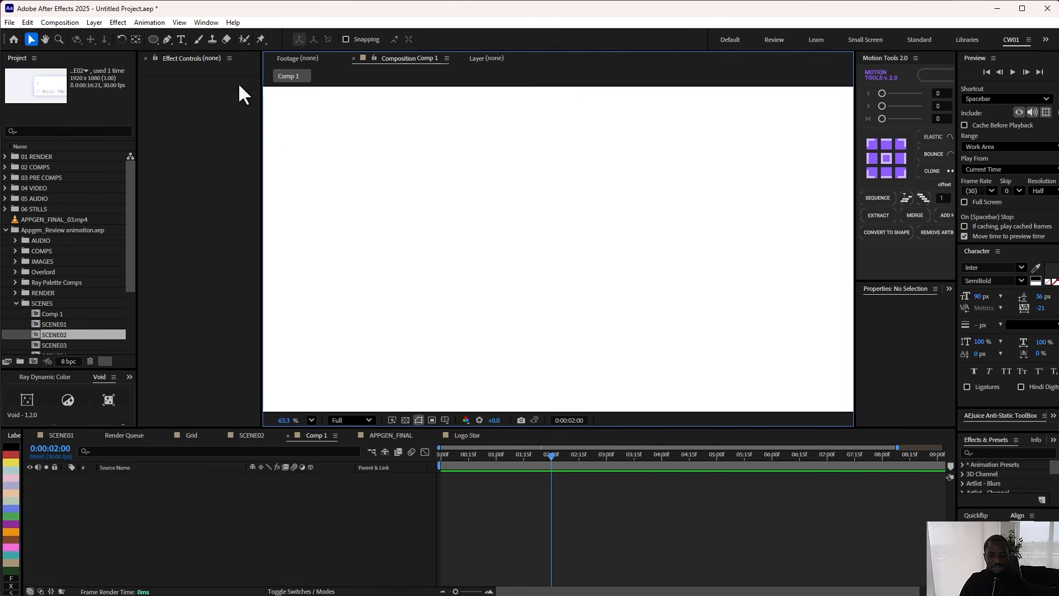
click(153, 40)
drag(353, 166, 441, 248)
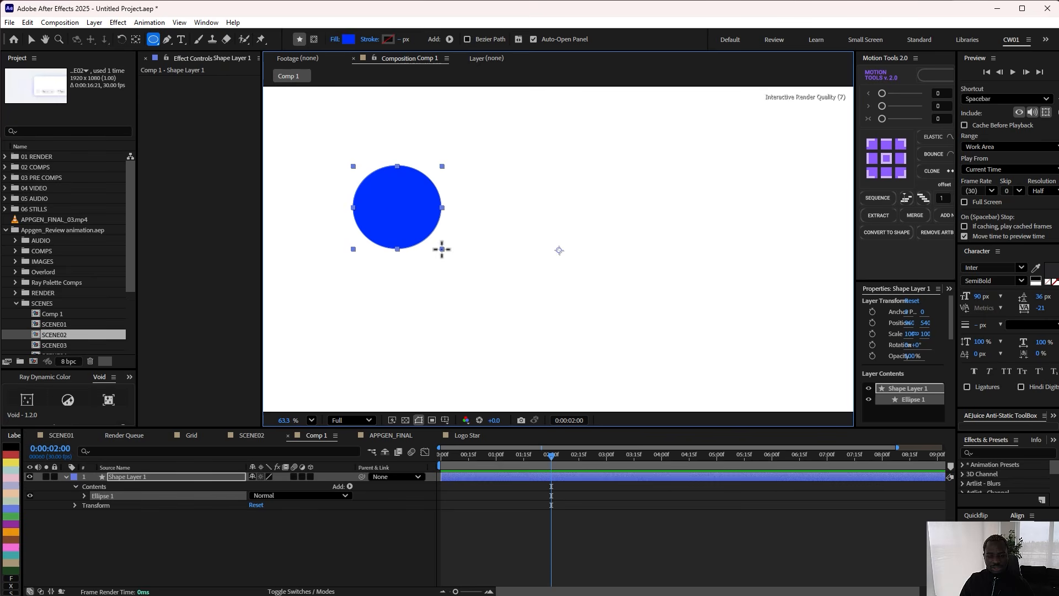
Step: Draw a blue triangle with the Polygon tool beside the circle on its own shape layer
drag(155, 40, 156, 40)
click(210, 80)
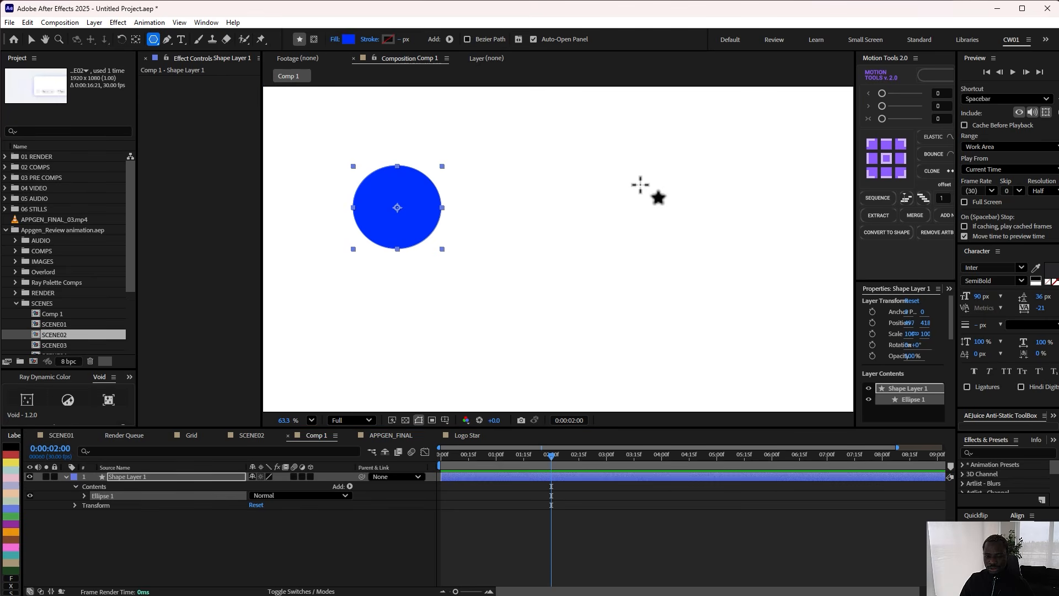
drag(604, 202, 653, 261)
Step: Parent both shape layers to a new null with Motion Tools' Add Null, and delete that null
click(155, 567)
click(134, 515)
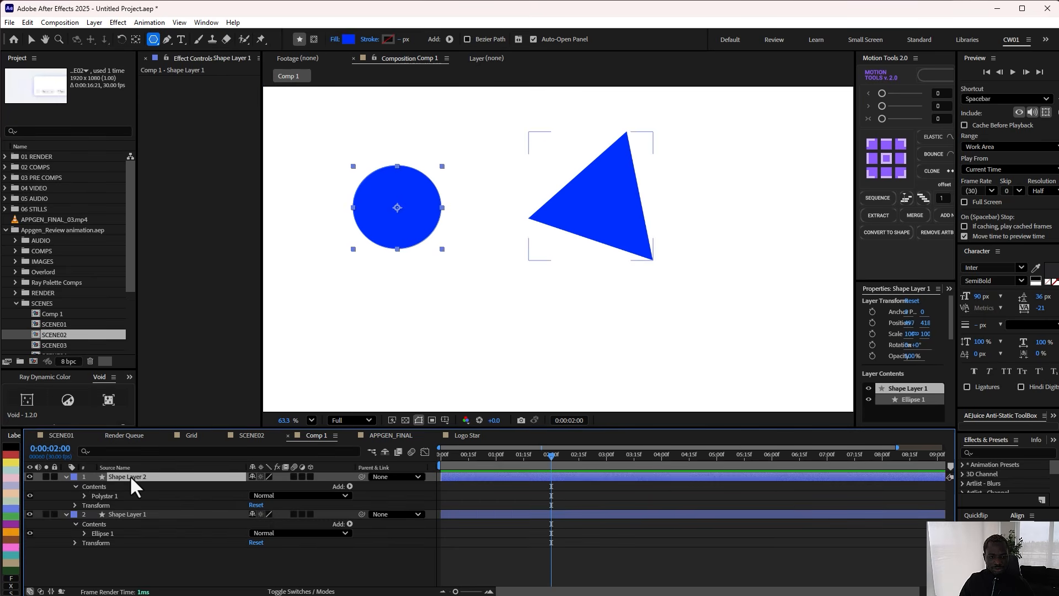
click(133, 478)
shift+click(279, 515)
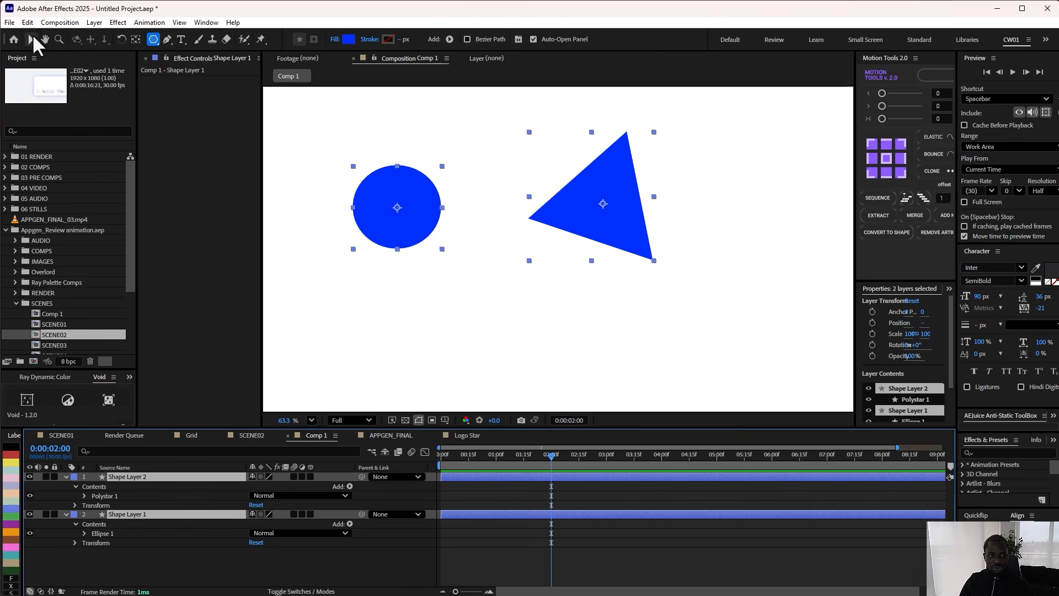
key(v)
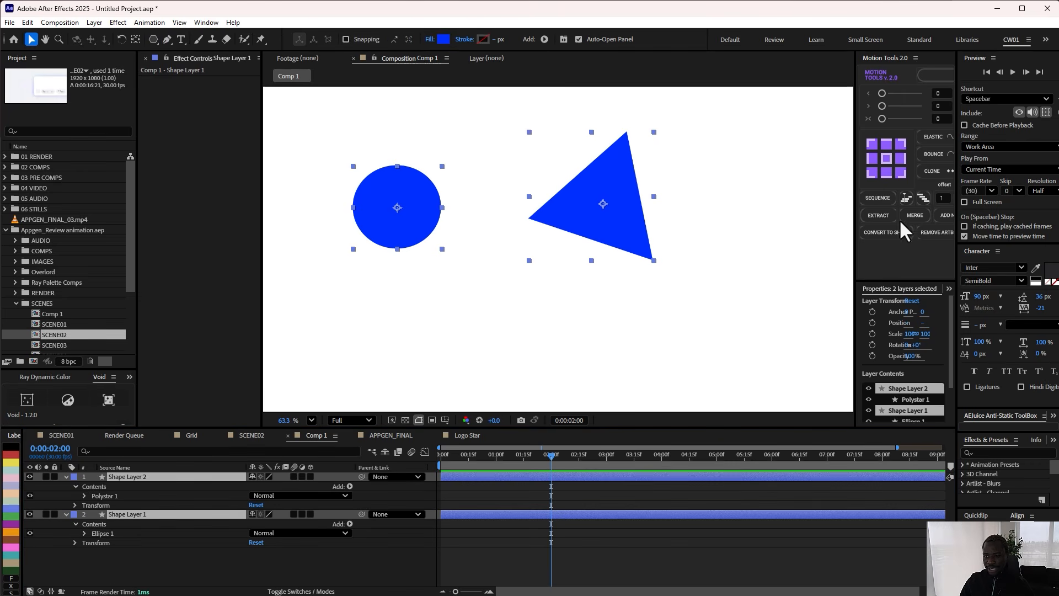
drag(855, 190, 809, 190)
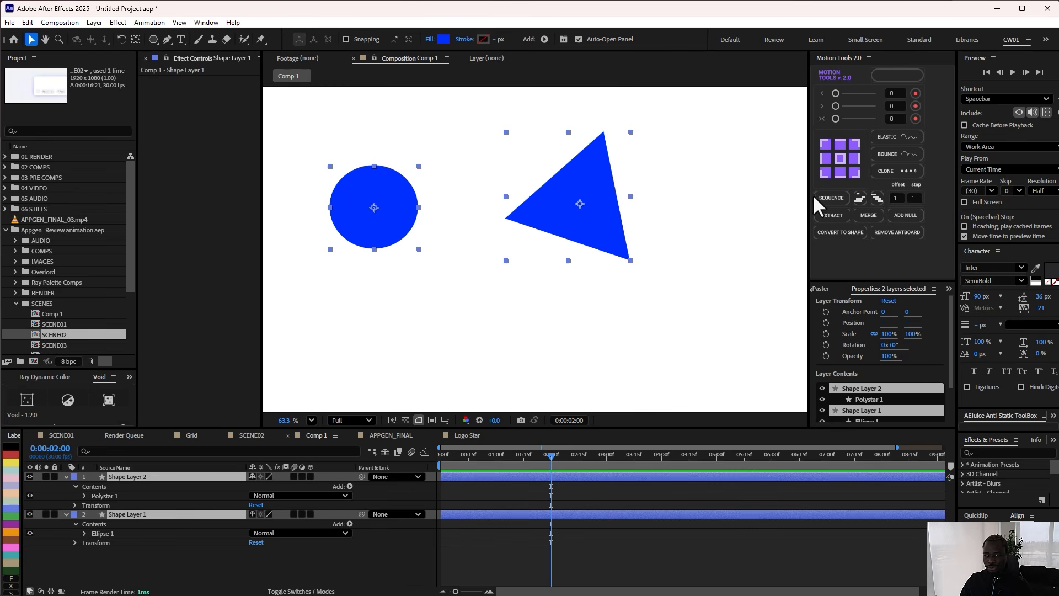
click(904, 217)
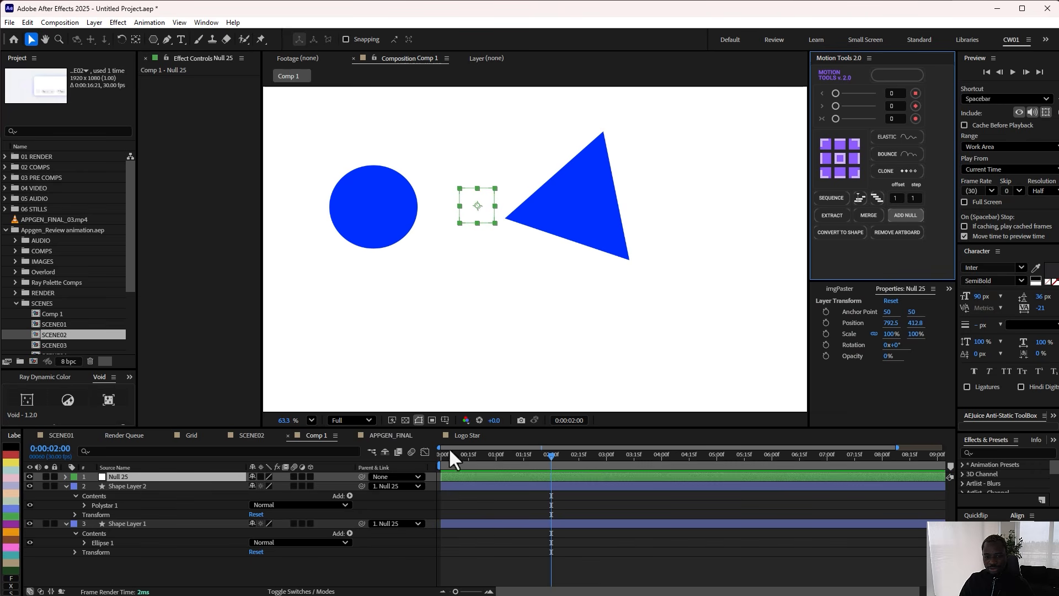
key(Delete)
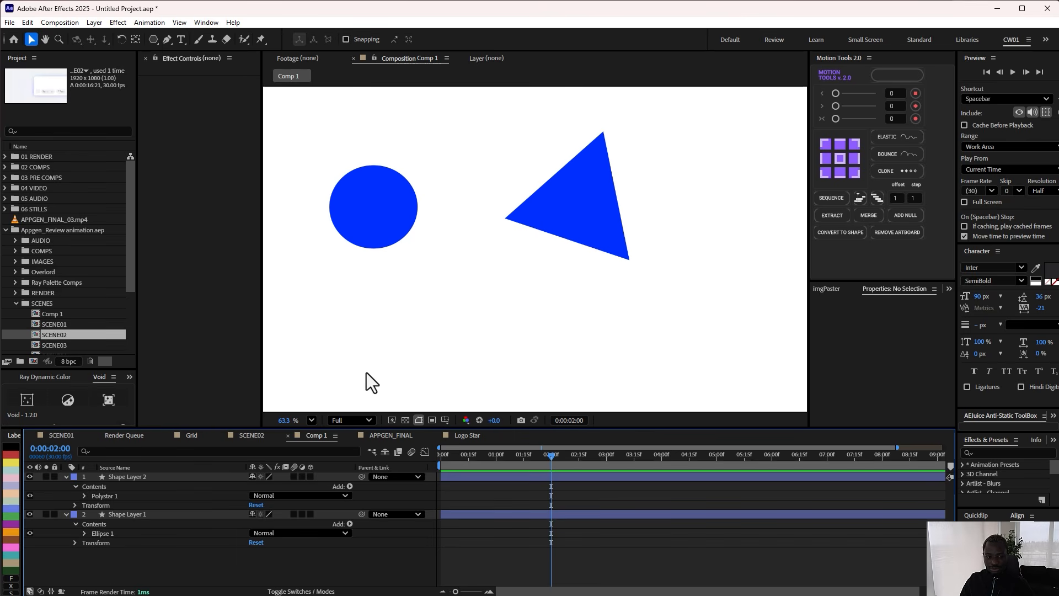
Step: Parent Shape Layer 1 and Shape Layer 2 to a new Void layer, keeping the Void's original placement
click(120, 516)
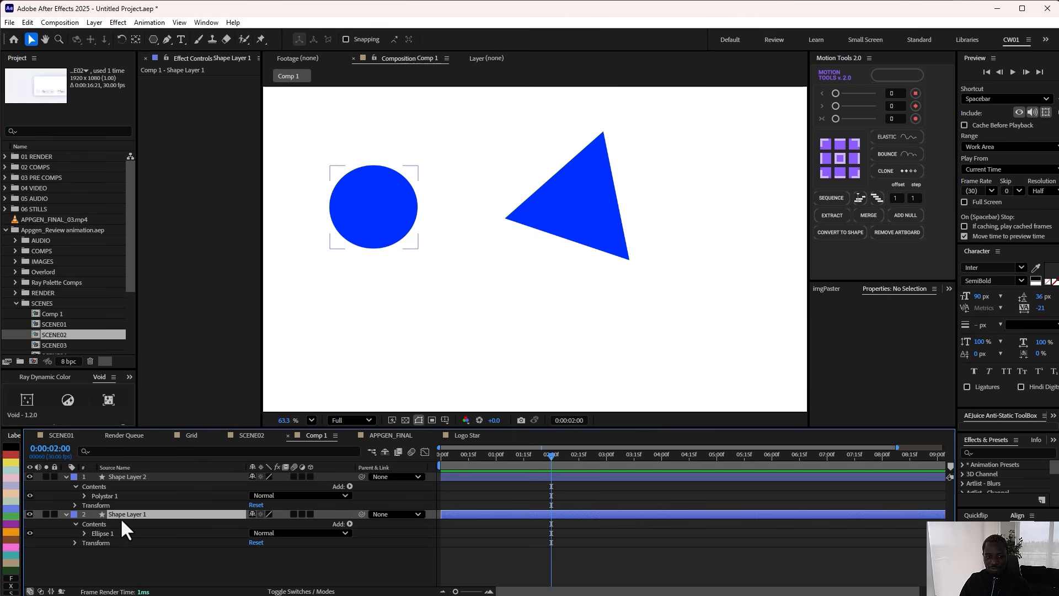
shift+click(137, 475)
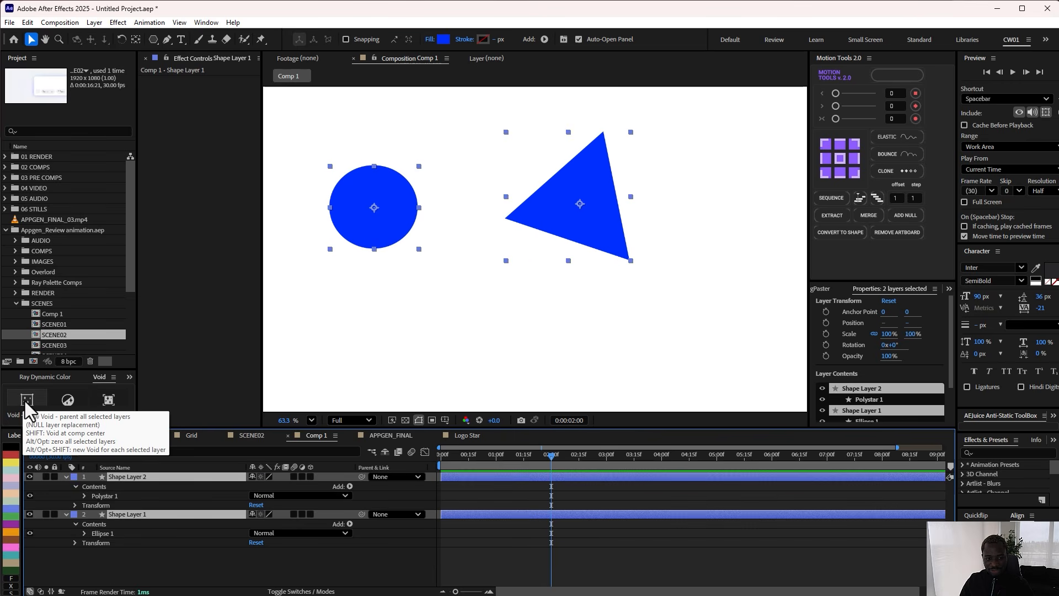
click(26, 398)
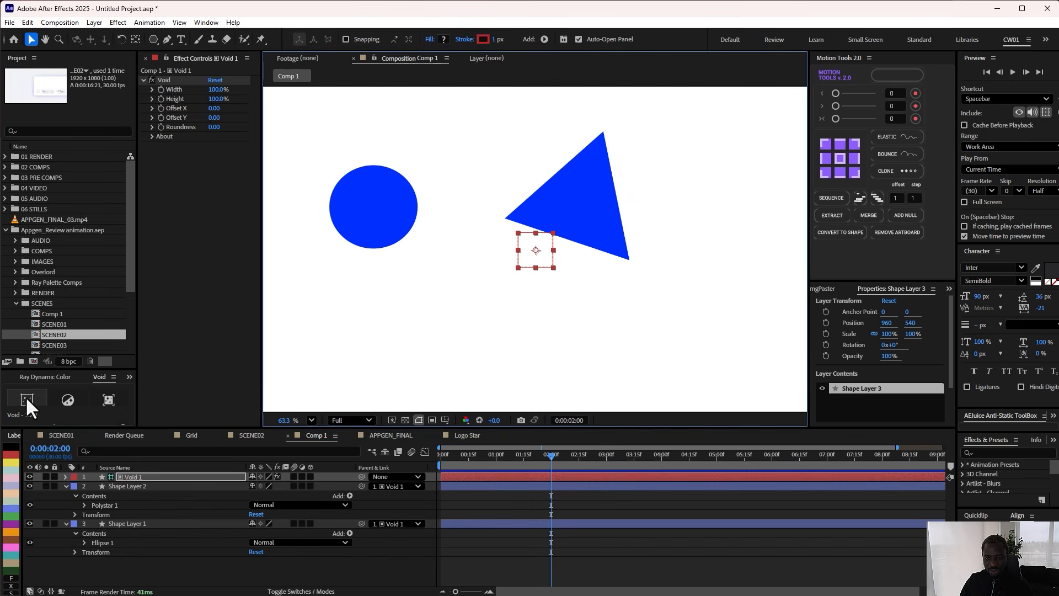
drag(555, 235, 596, 279)
key(ctrl+z)
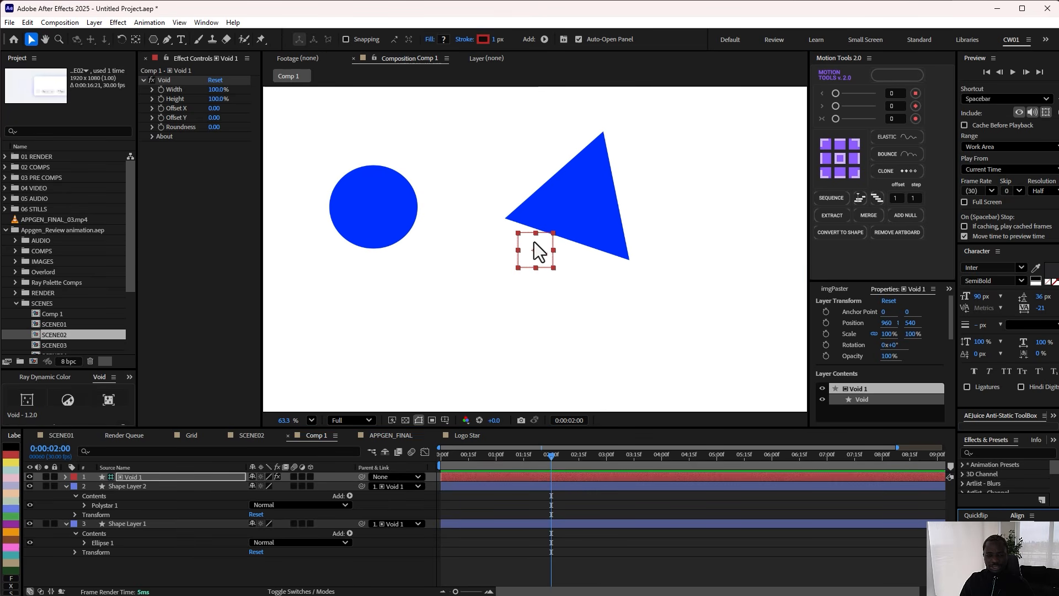
Step: In SCENE02, try shifting all of Void 1's Position and Scale keyframes so they start at 0:00:06:15
click(246, 436)
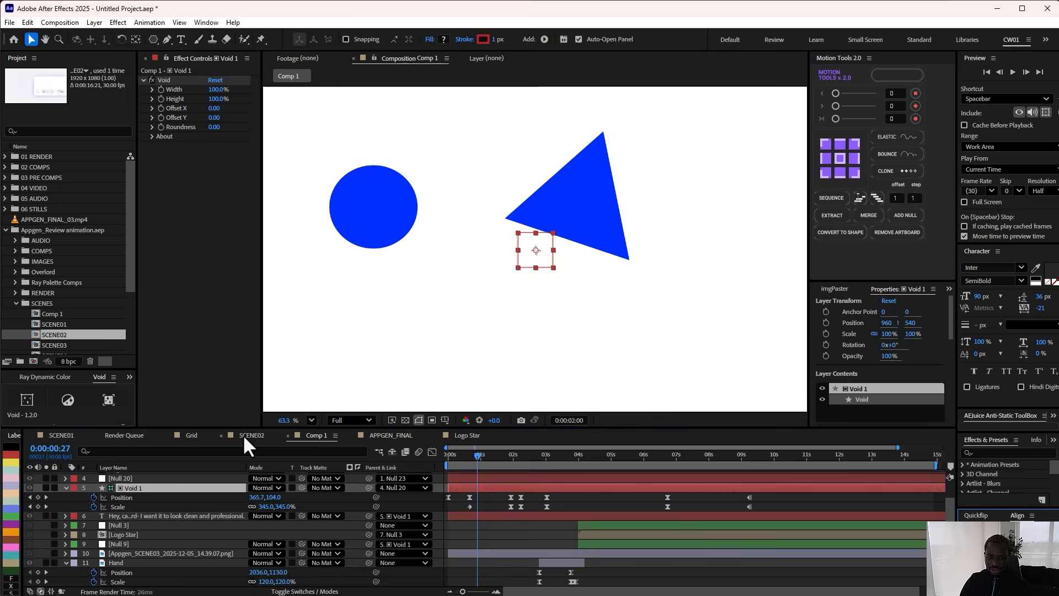
drag(482, 458, 449, 458)
drag(766, 494, 660, 499)
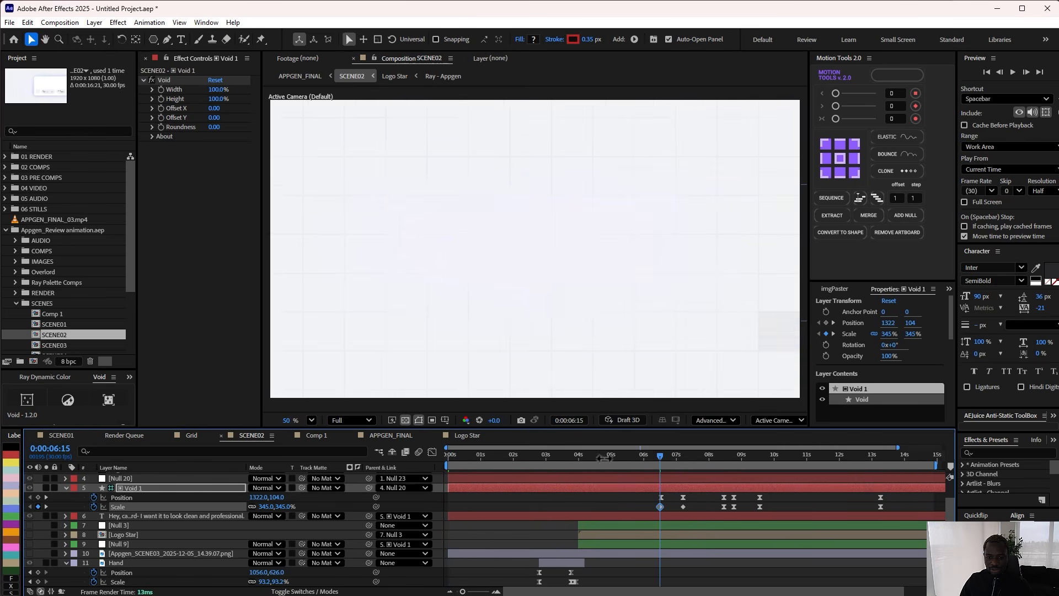
Step: At 0:00:03:15, set Void 1's Scale to 100% and X position to -47, and solo the prompt text layer
mouse_move(574, 456)
mouse_down()
mouse_move(546, 459)
mouse_move(563, 457)
mouse_up()
click(284, 506)
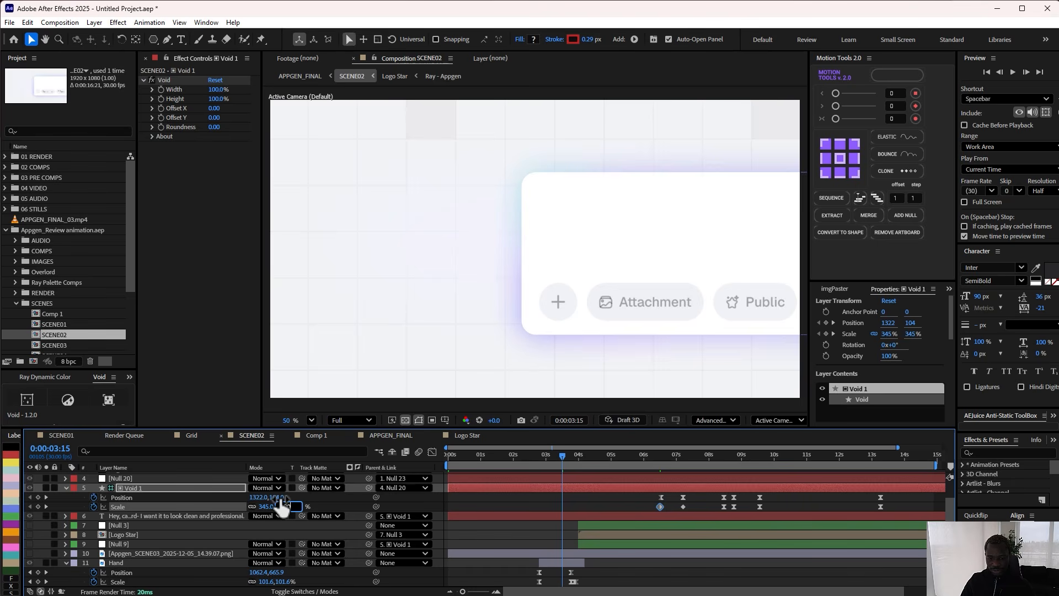
key(Return)
drag(266, 501, 226, 509)
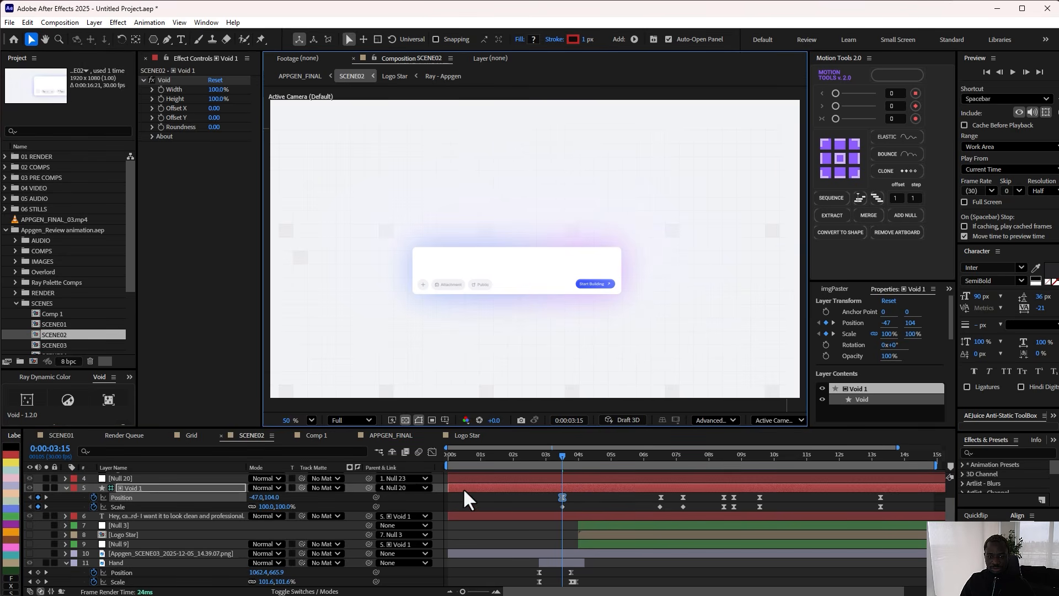
mouse_move(564, 455)
mouse_down()
mouse_move(494, 456)
mouse_move(559, 460)
mouse_up()
click(46, 516)
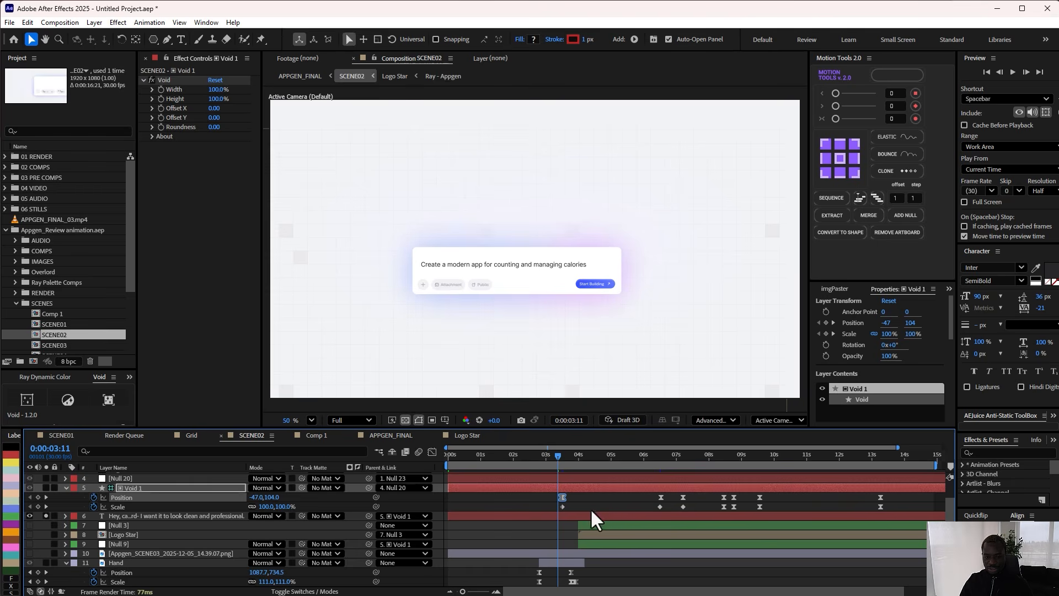
Step: Undo the test changes to Void 1's Position and Scale keyframes and the text layer's solo state
click(602, 497)
key(ctrl+z)
key(ctrl+z)
key(ctrl+z)
key(ctrl+z)
key(ctrl+z)
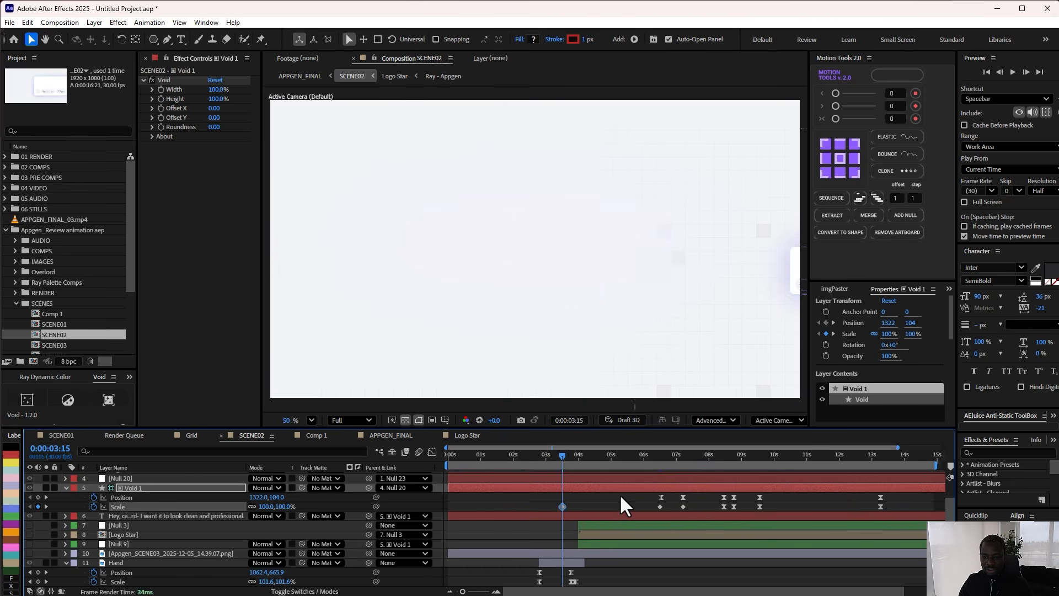
key(ctrl+z)
key(ctrl+z)
key(ctrl+z)
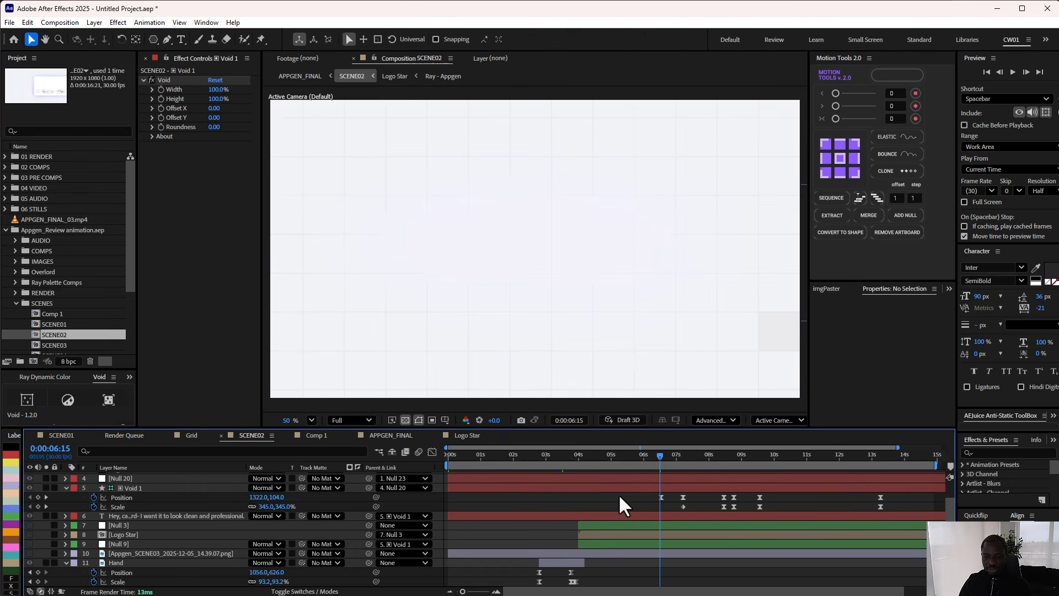
Step: Solo the prompt text layer and scrub from 0:00:00:00 to 0:00:02:19 to watch the typing animation
drag(451, 455, 443, 457)
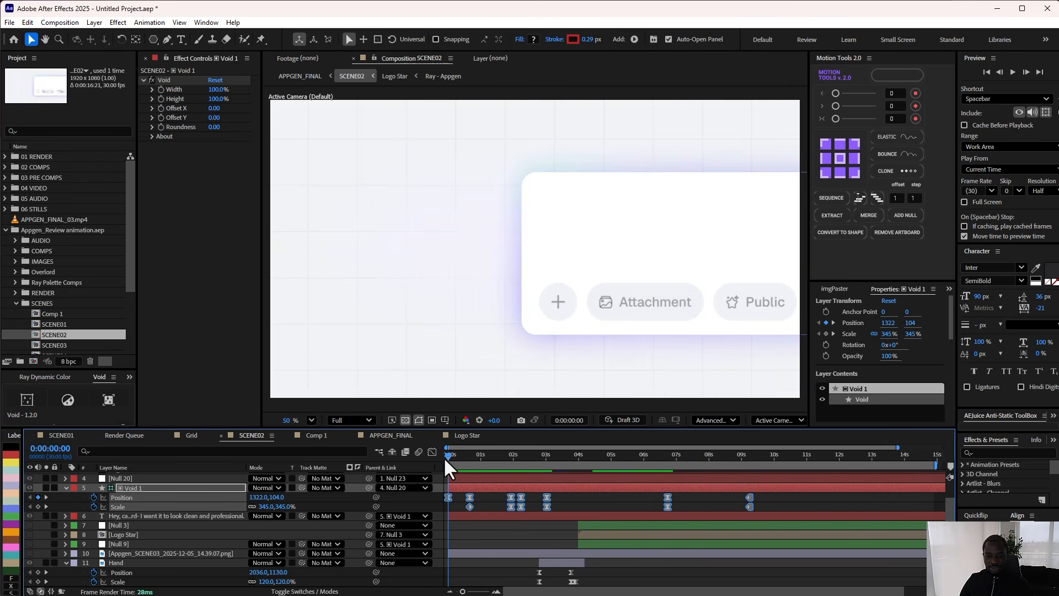
click(165, 516)
click(45, 515)
drag(446, 453, 534, 453)
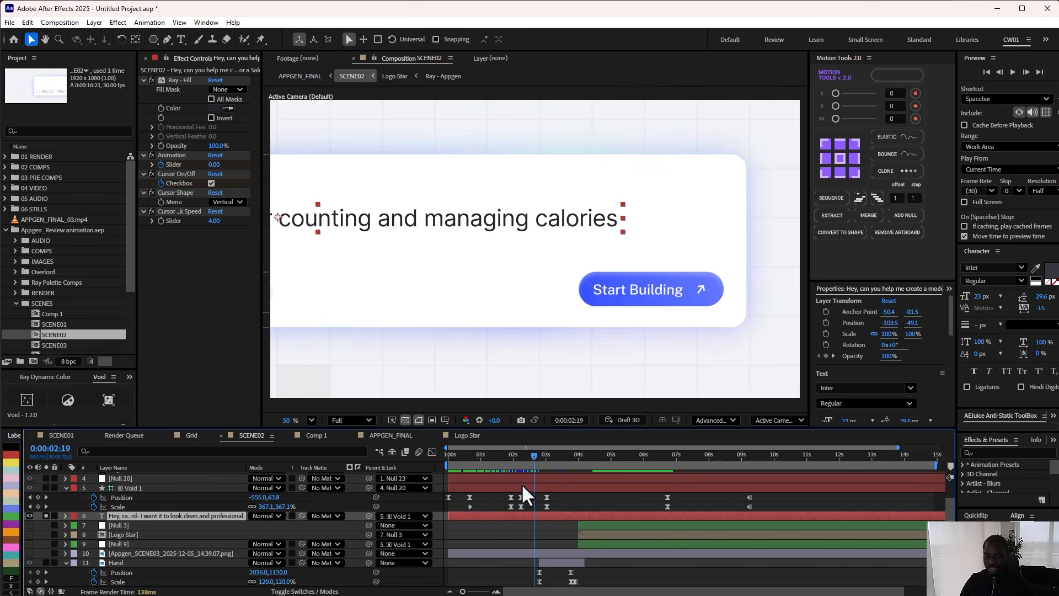
Step: Solo the Hand layer and scrub to 0:00:03:15 to examine its motion path toward the Start Building button
scroll(98, 537, down, 1)
scroll(89, 545, up, 1)
scroll(80, 553, down, 1)
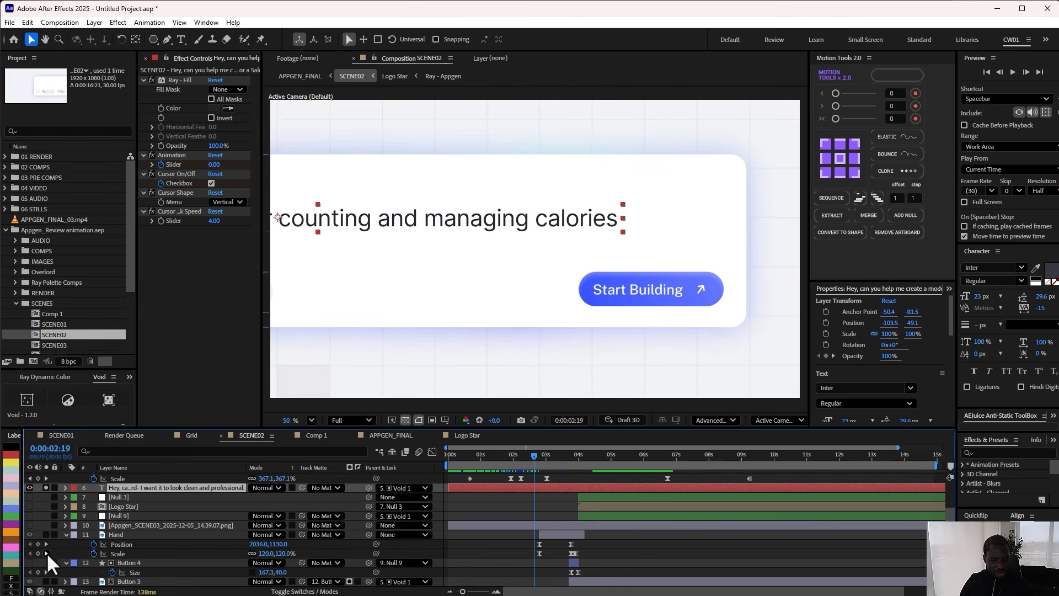
click(116, 534)
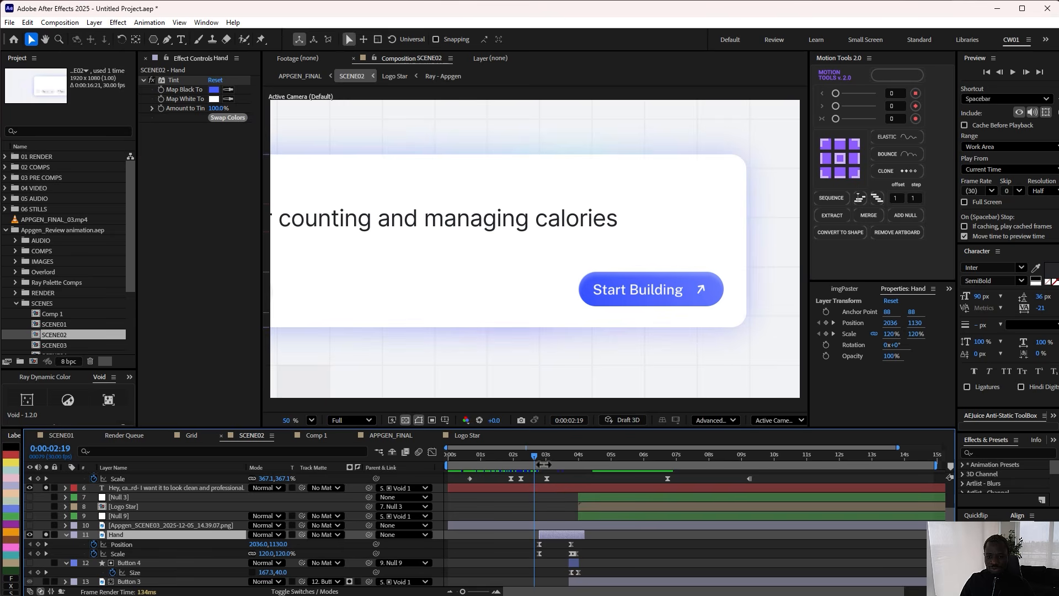
drag(534, 454, 562, 454)
scroll(704, 347, down, 2)
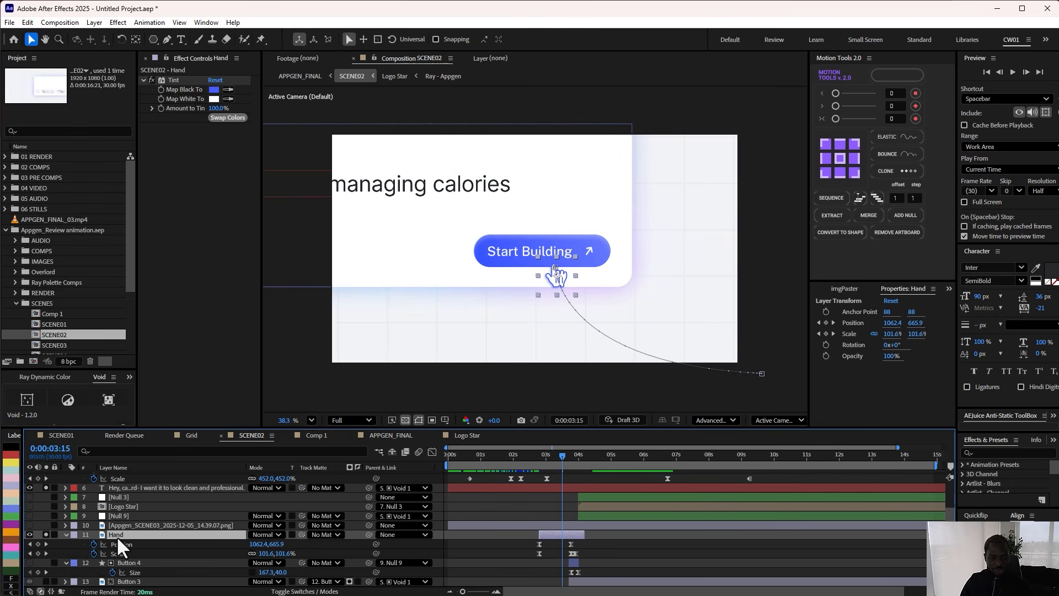
Step: Duplicate the Hand layer, unsolo the original, and reveal the duplicate's Position keyframes
key(ctrl+d)
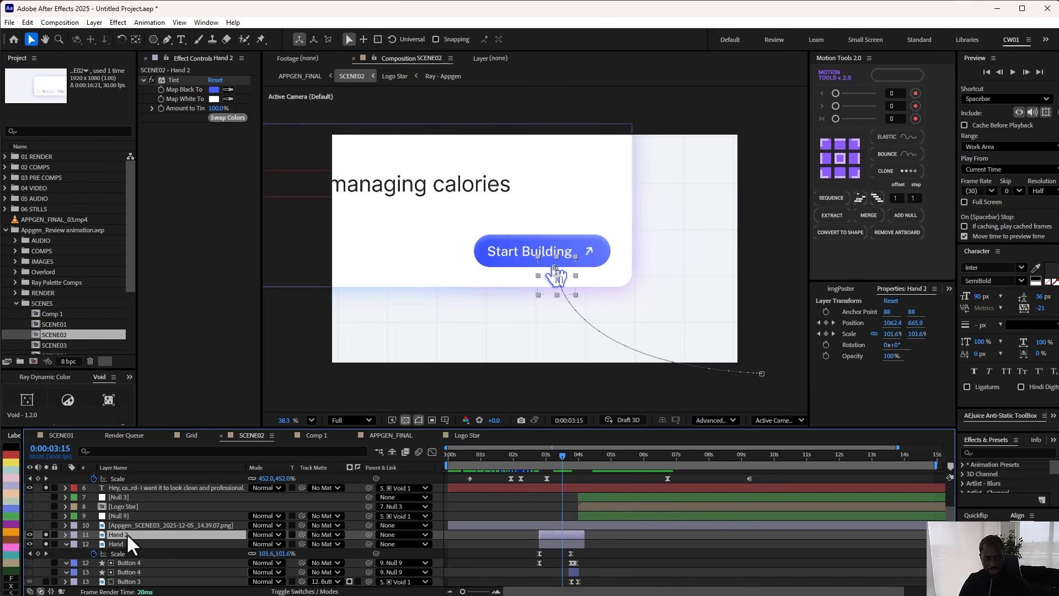
click(46, 543)
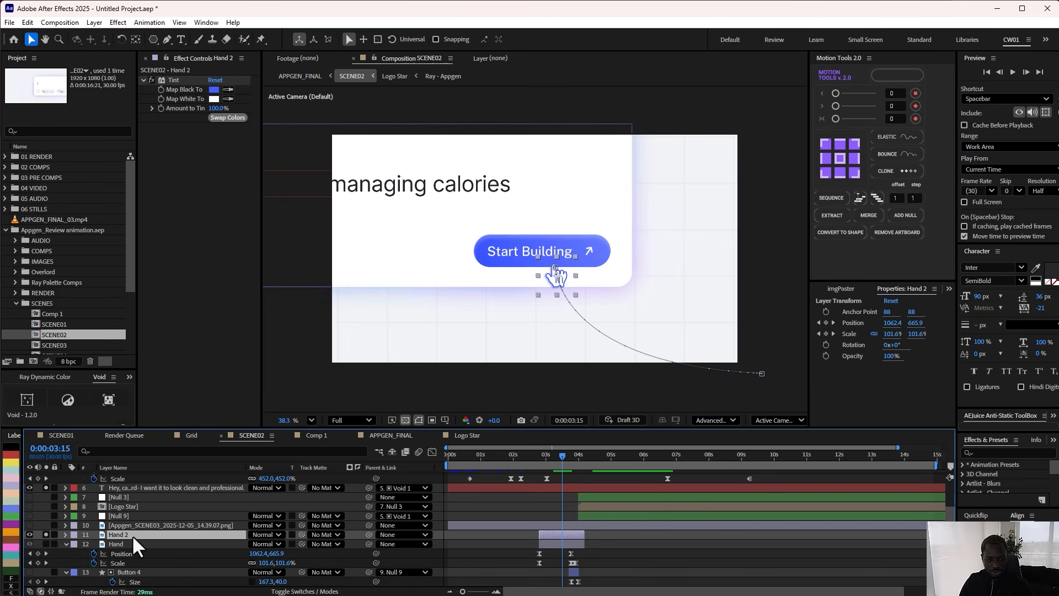
key(p)
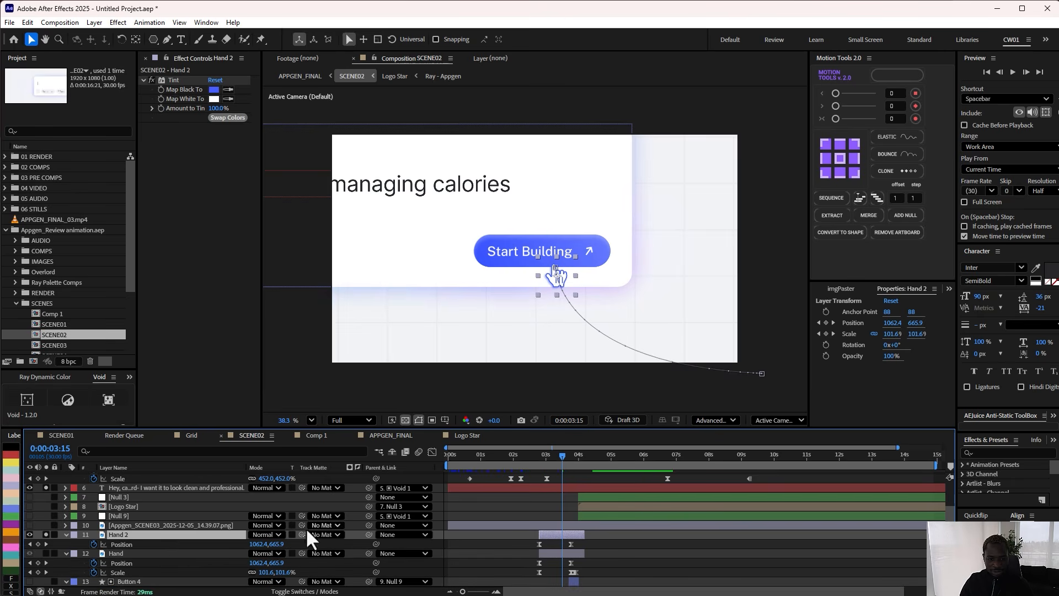
Step: Change the spatial interpolation of the Hand 2 layer's two Position keyframes to Linear so its motion path is straight
drag(583, 546, 504, 542)
ctrl+click(538, 545)
right_click(537, 550)
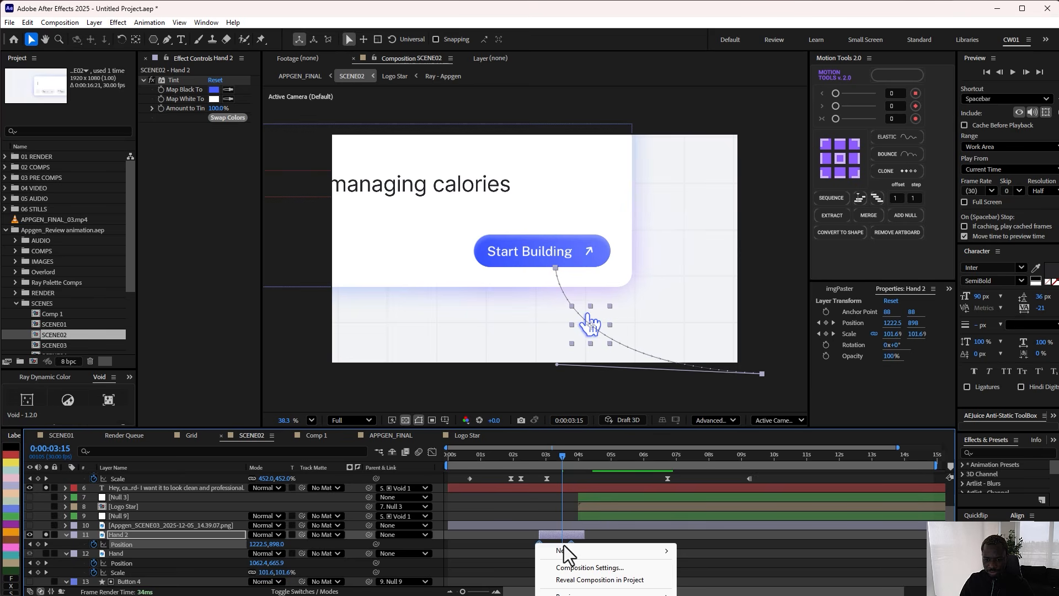
click(615, 530)
drag(588, 544, 515, 547)
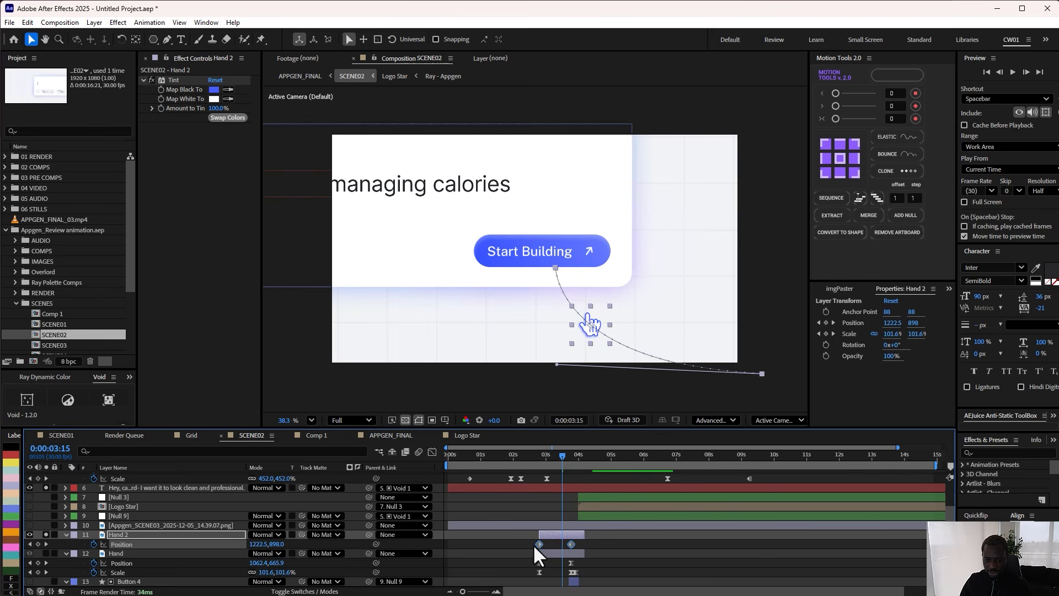
right_click(539, 544)
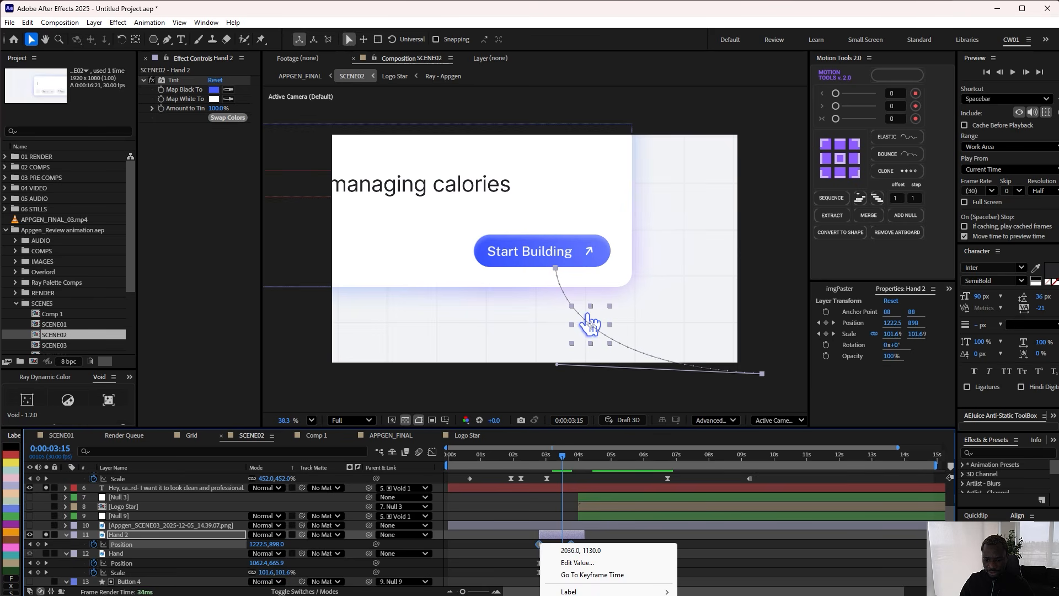
click(612, 594)
click(561, 289)
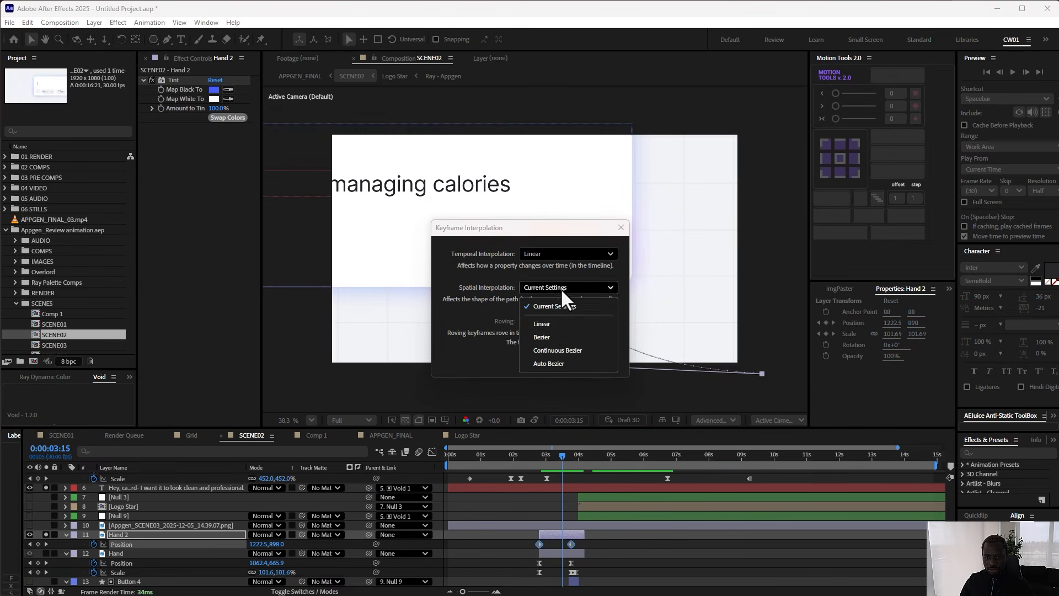
click(551, 326)
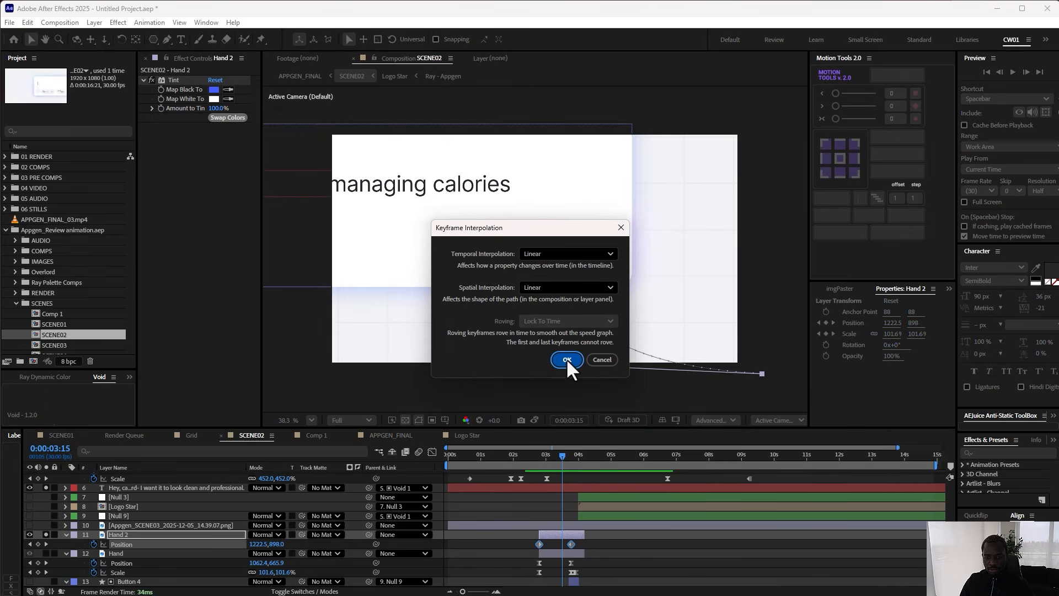
click(565, 359)
Step: Set Hand 2's Position keyframes to Continuous Bezier spatial interpolation and bend the motion path into a downward curve with both handles
drag(581, 546, 513, 549)
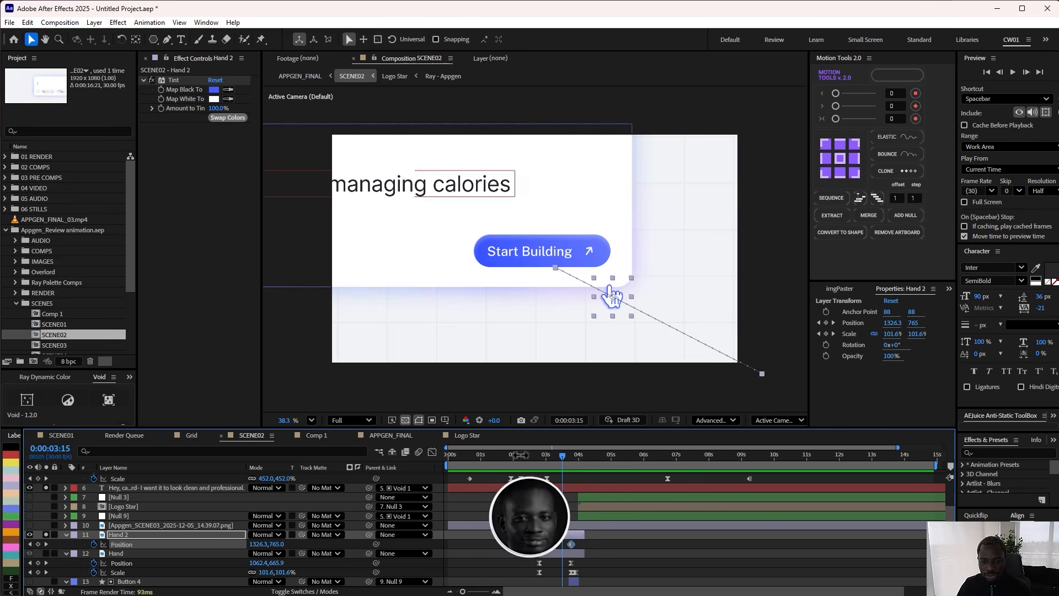
right_click(535, 543)
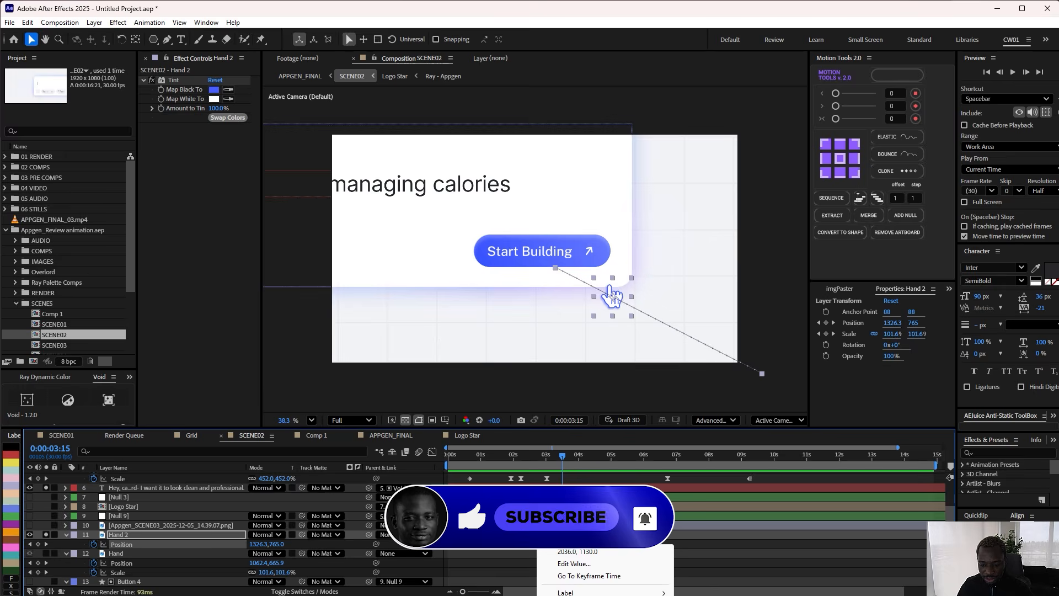
click(585, 595)
click(529, 288)
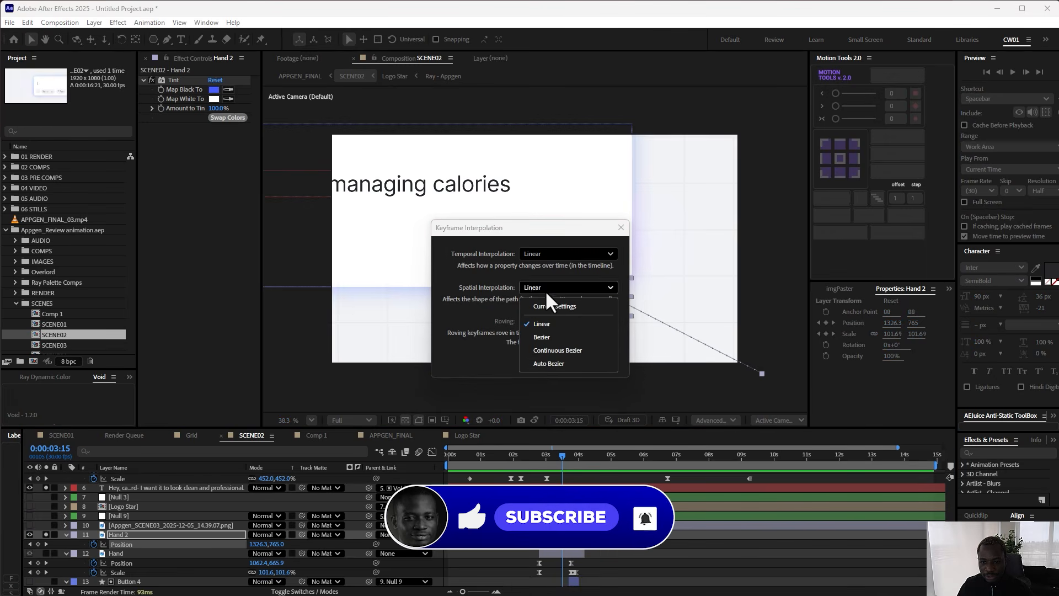
click(555, 350)
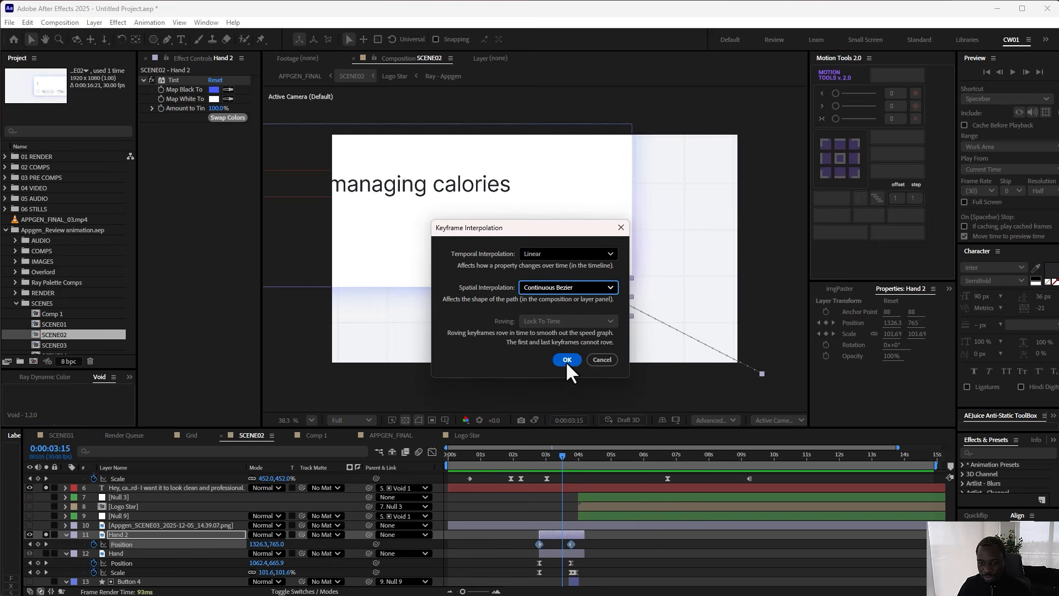
click(567, 362)
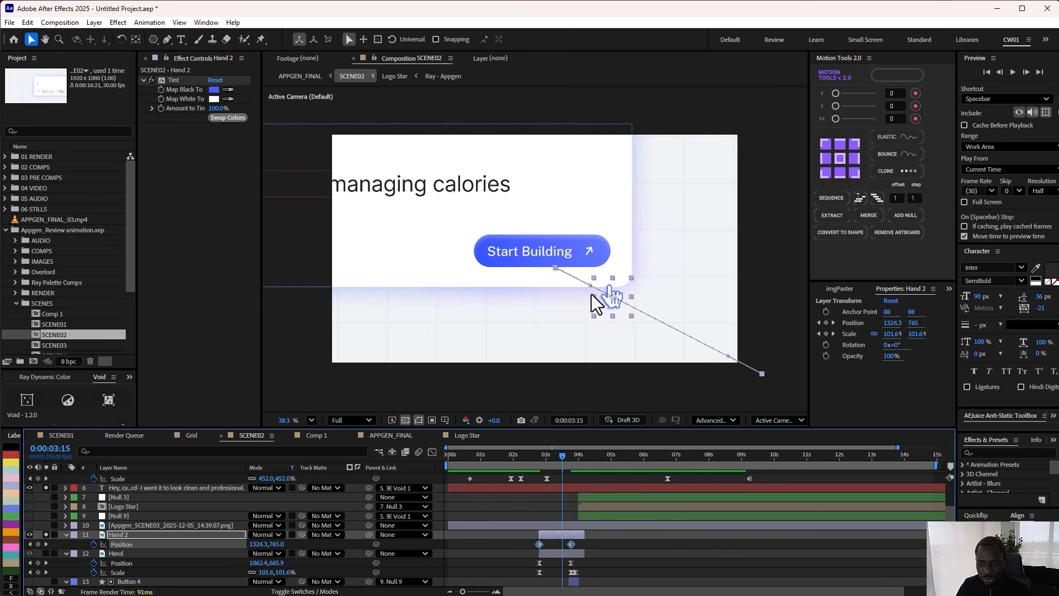
drag(590, 286, 563, 341)
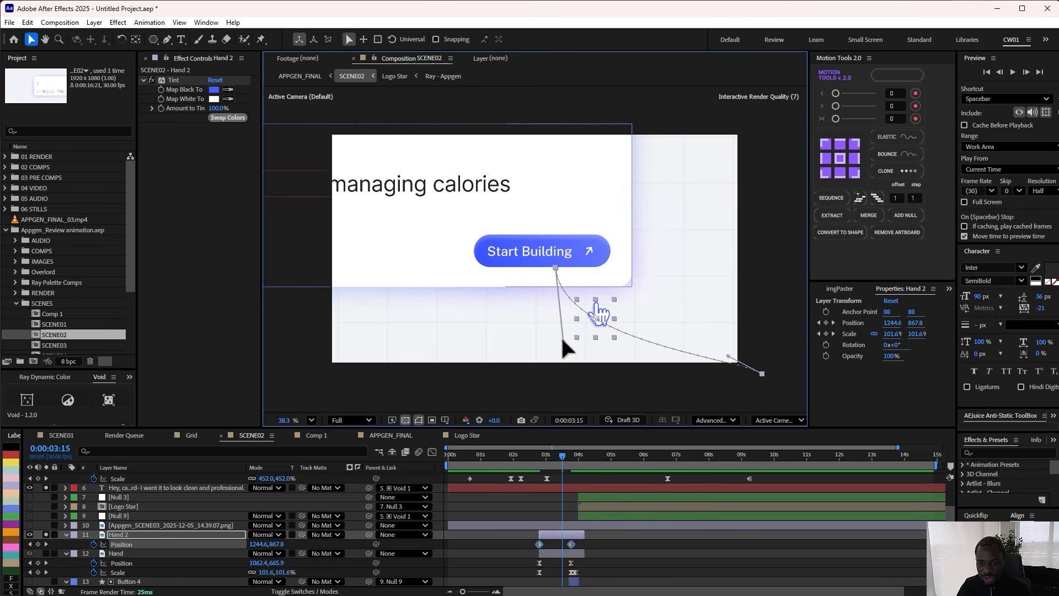
drag(727, 357, 644, 388)
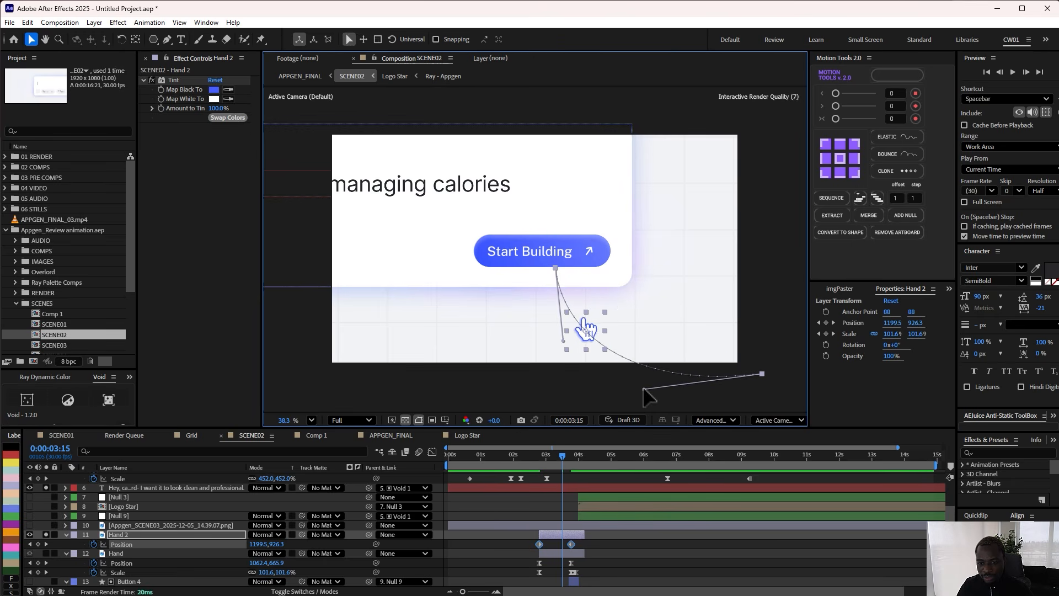
Step: Delete the Hand 2 layer and reveal the original Hand layer's keyframes
click(561, 538)
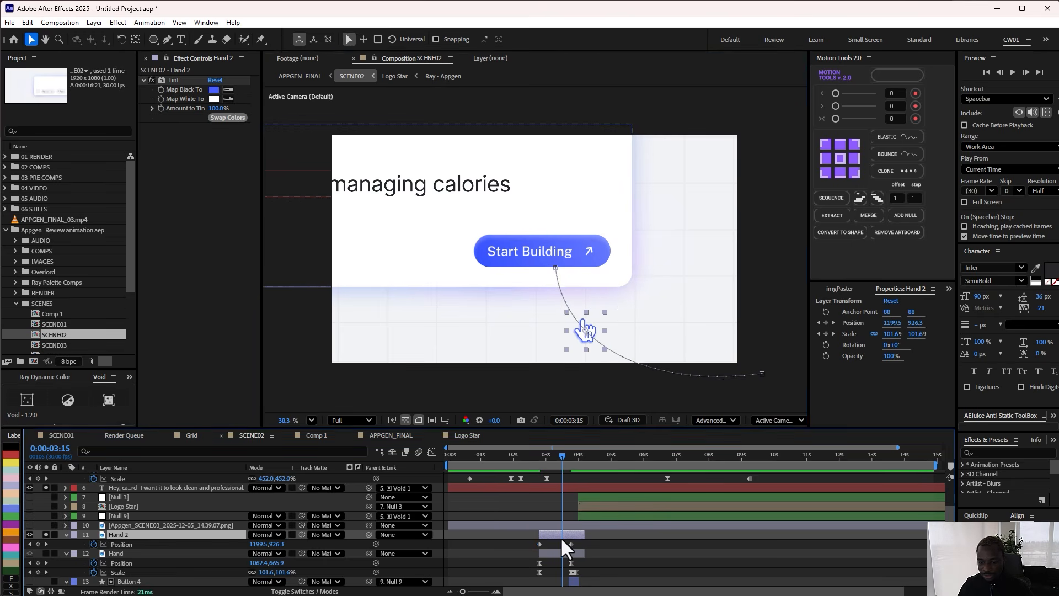
key(Delete)
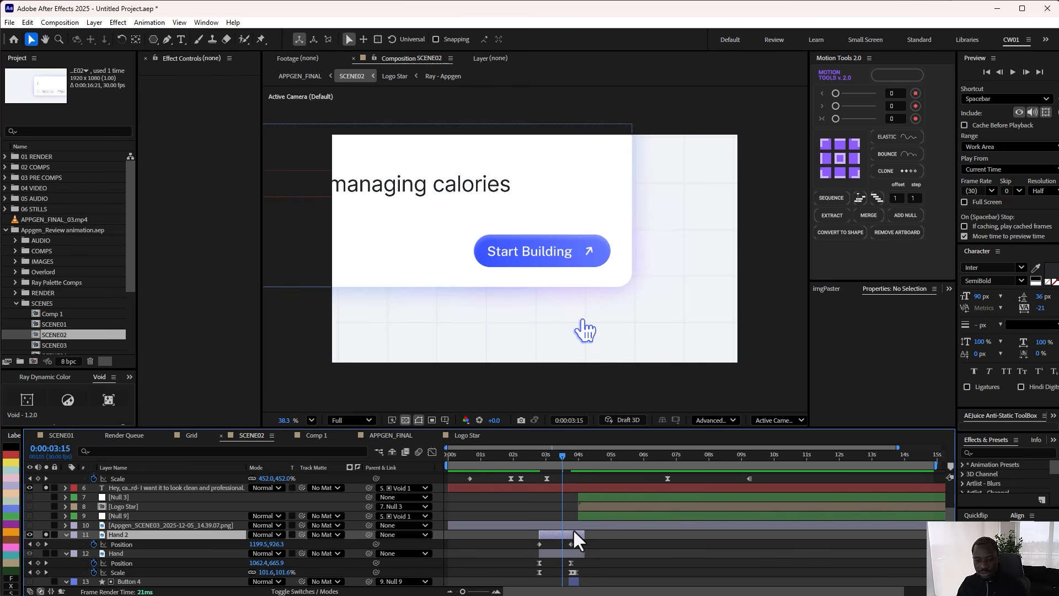
click(105, 533)
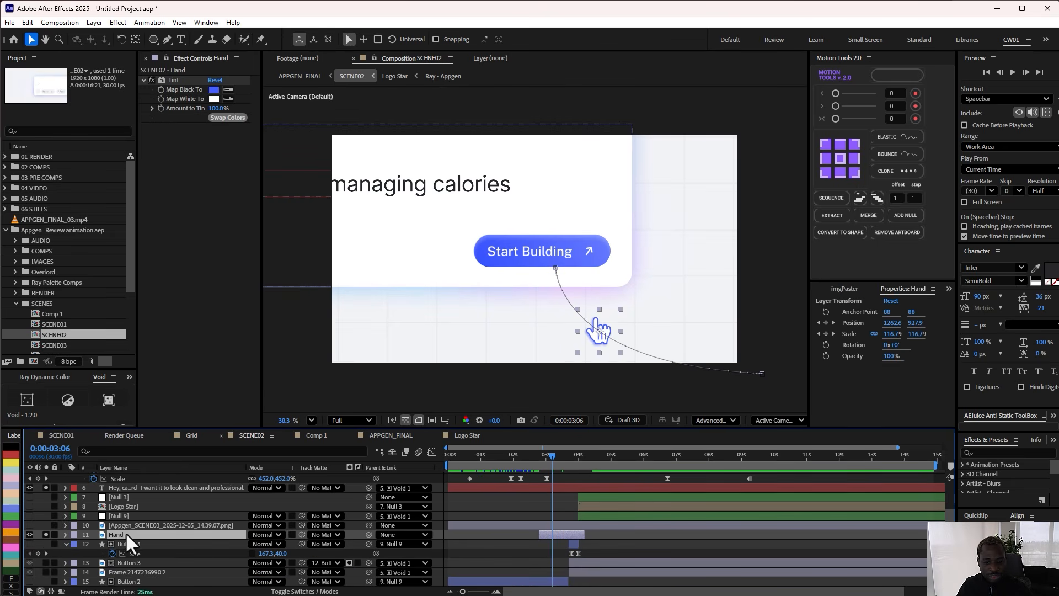
key(u)
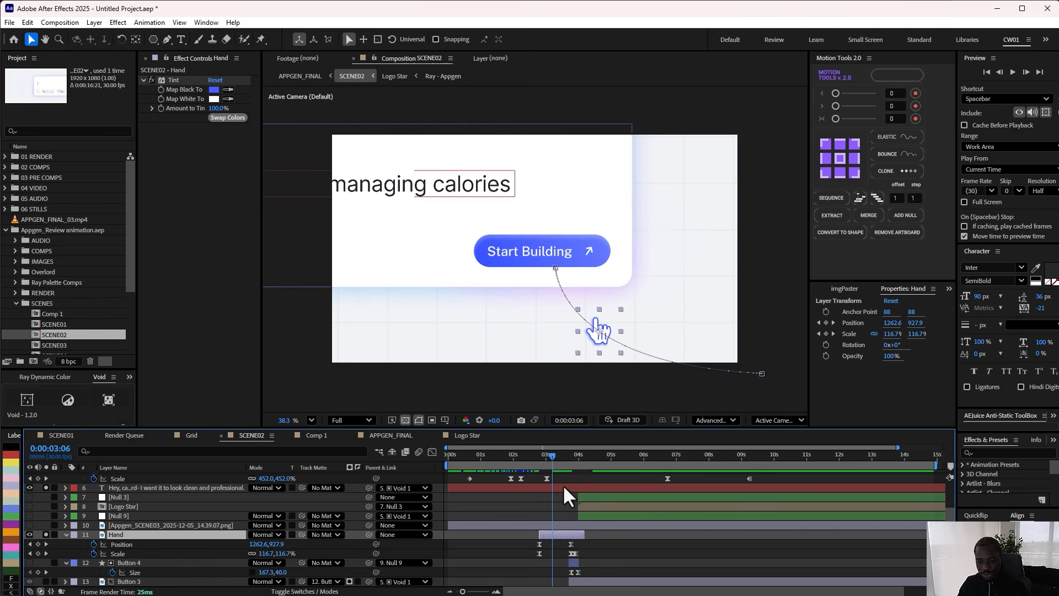
Step: Clear the solo state from all layers and move the playhead to 0:00:03:24, where the hand meets the Start Building button
click(554, 456)
drag(554, 458, 574, 461)
scroll(90, 558, down, 3)
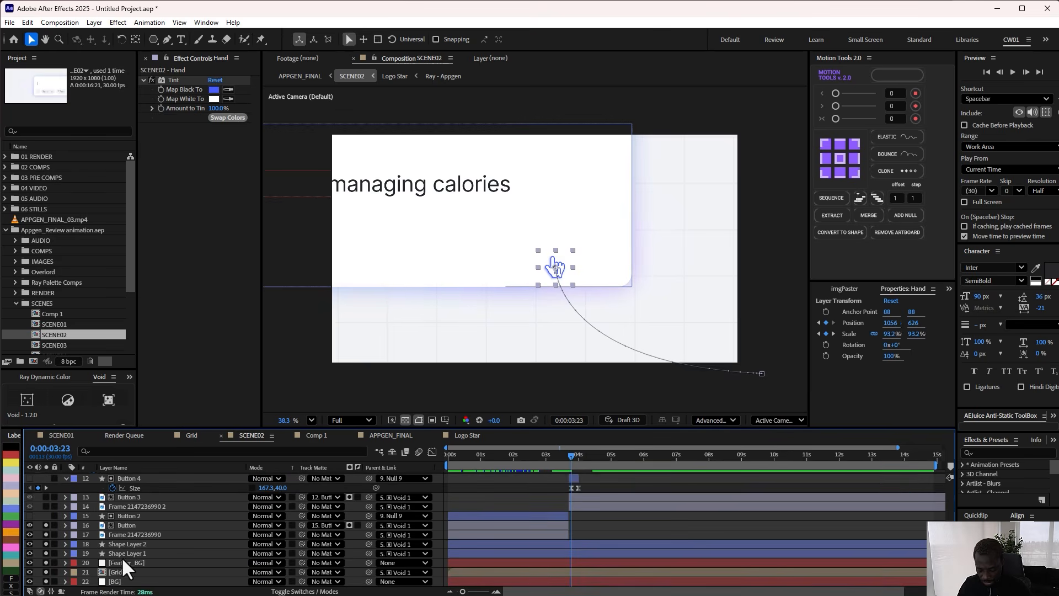
key(ctrl+a)
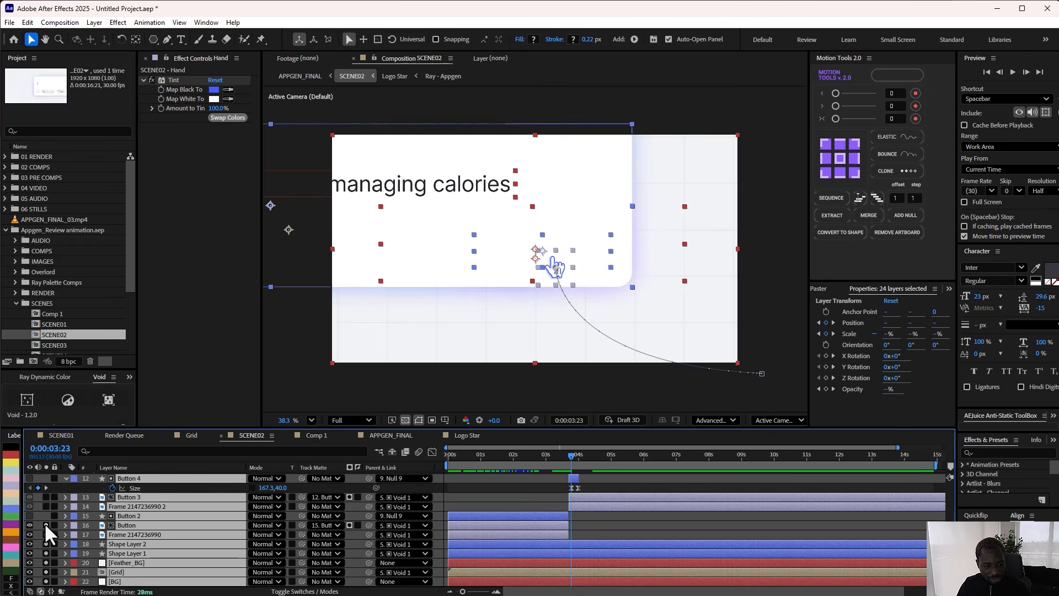
key(ctrl+shift+a)
scroll(563, 500, up, 2)
mouse_move(569, 453)
mouse_down()
mouse_move(565, 461)
mouse_move(582, 455)
mouse_move(570, 459)
mouse_up()
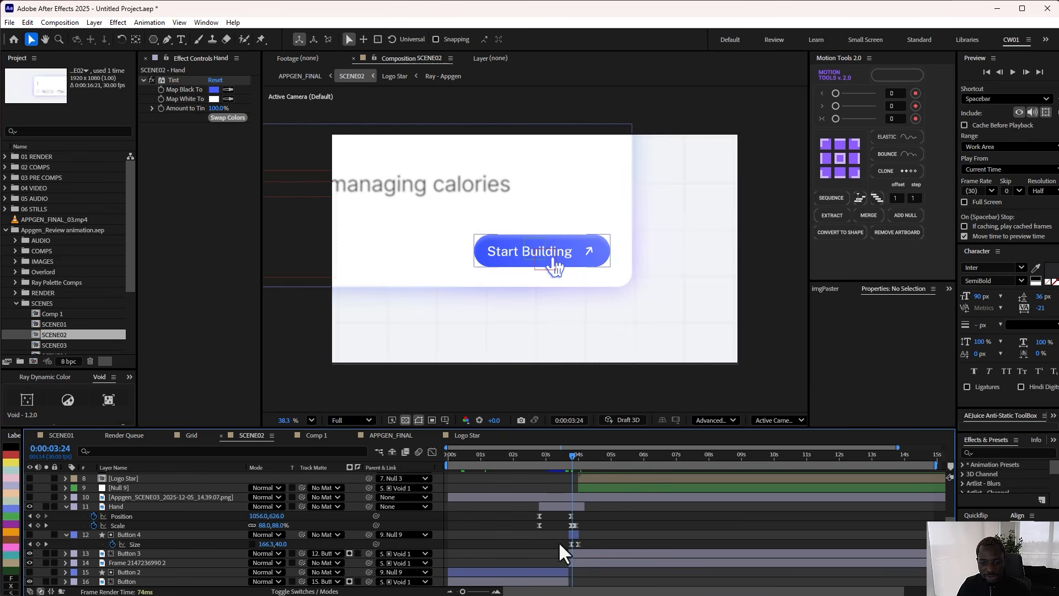
Step: Solo Button 4 and Button 3 in turn and scrub past 0:00:03:24 to examine the button's Size animation and matte setup
scroll(568, 541, up, 3)
click(46, 535)
click(135, 536)
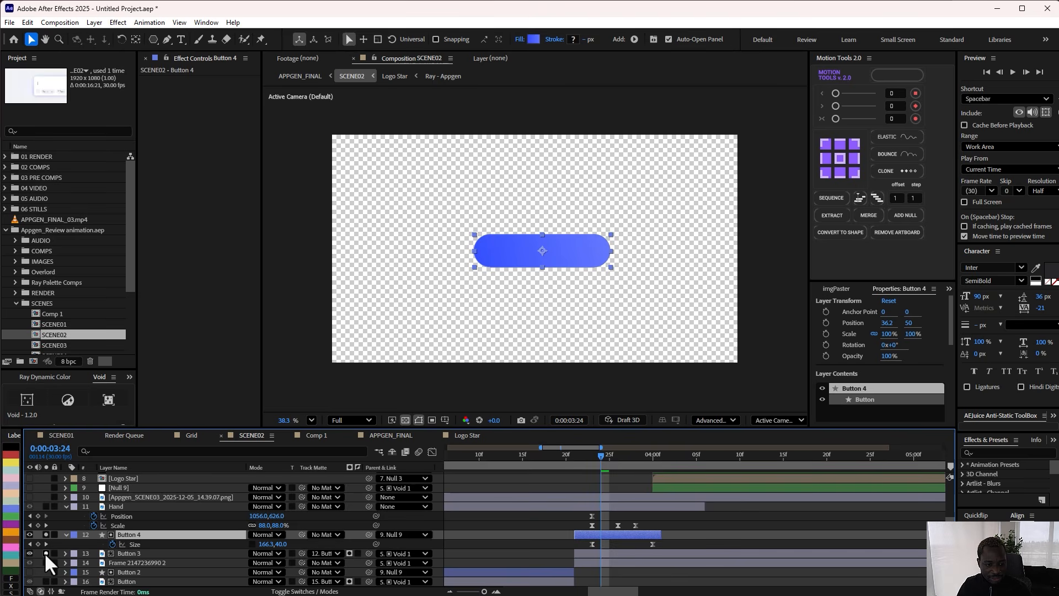
click(29, 534)
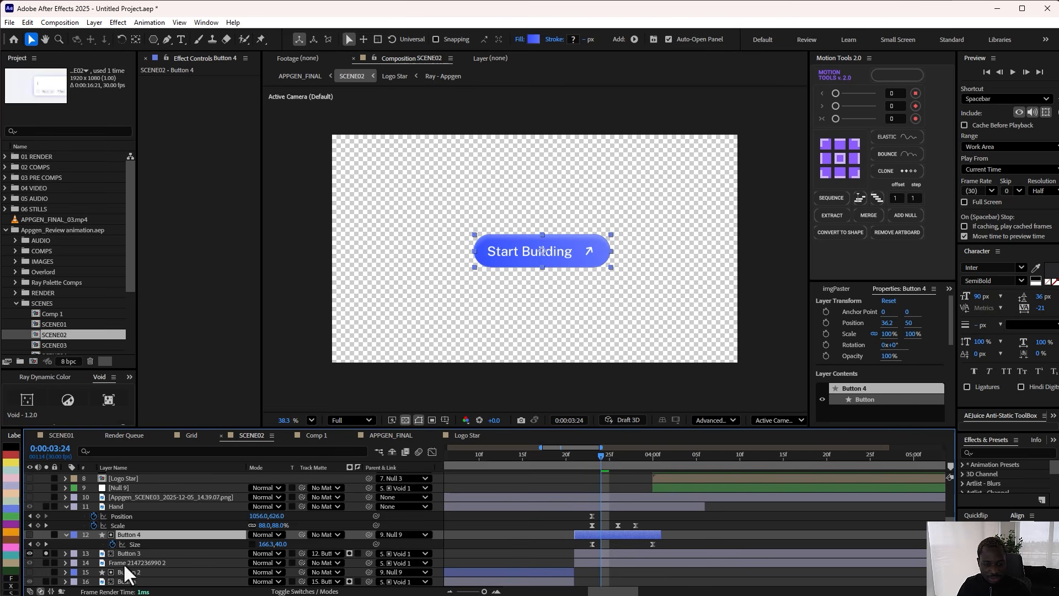
click(127, 554)
click(175, 534)
mouse_move(604, 461)
mouse_down()
mouse_move(632, 458)
mouse_move(623, 459)
mouse_up()
mouse_move(632, 459)
mouse_down()
mouse_move(597, 458)
mouse_move(652, 456)
mouse_move(595, 457)
mouse_move(662, 465)
mouse_move(645, 466)
mouse_up()
click(47, 554)
Step: Open the APPGEN_FINAL composition and scrub to 0:00:07:16, where the 3D star covers the prompt box
key(Tab)
click(604, 508)
mouse_move(566, 456)
mouse_down()
mouse_move(556, 459)
mouse_move(570, 465)
mouse_up()
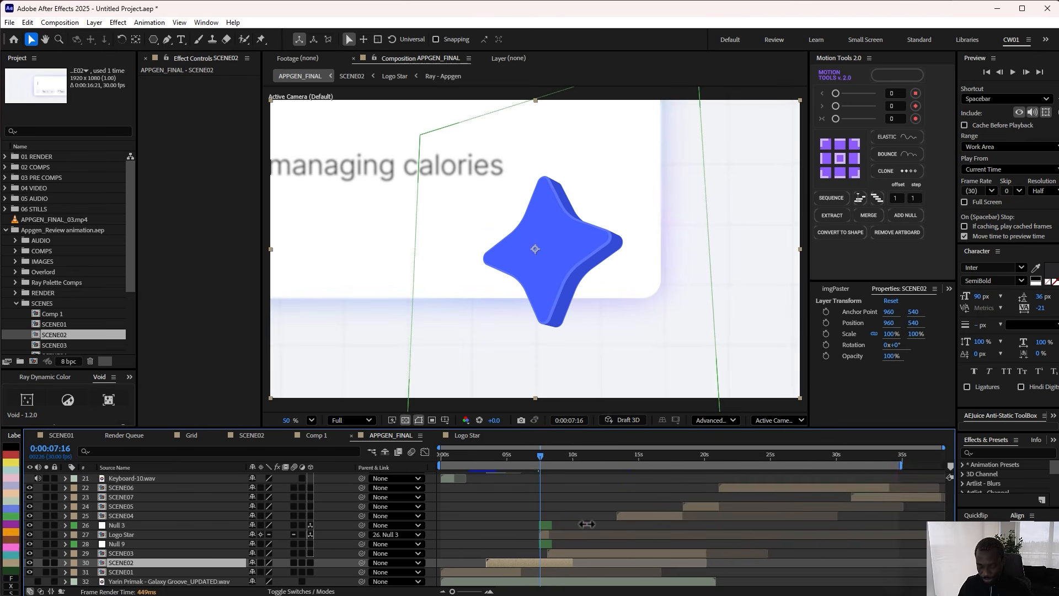
Step: Examine the Logo Star, Null 3 and Null 9 layers, and open the Logo Star composition to scrub through to 0:00:06:04
scroll(546, 546, up, 5)
click(551, 535)
click(551, 524)
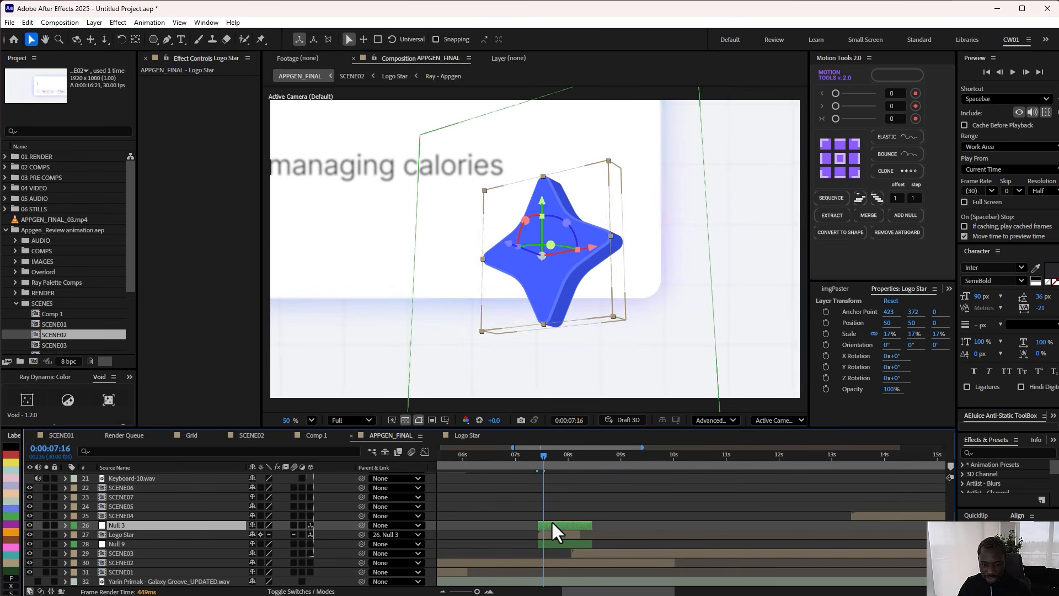
click(545, 543)
click(547, 524)
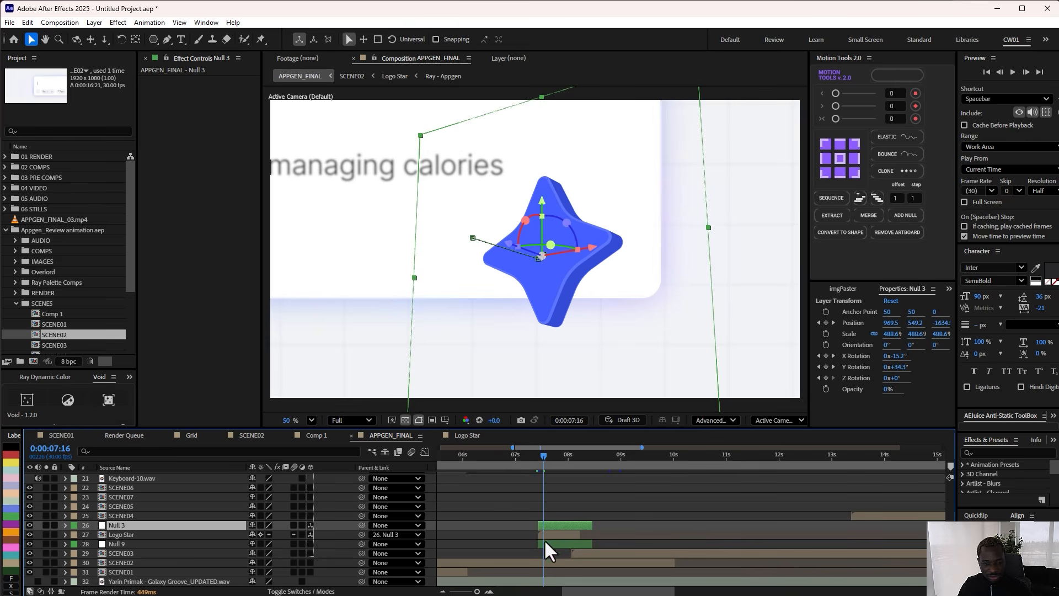
click(544, 535)
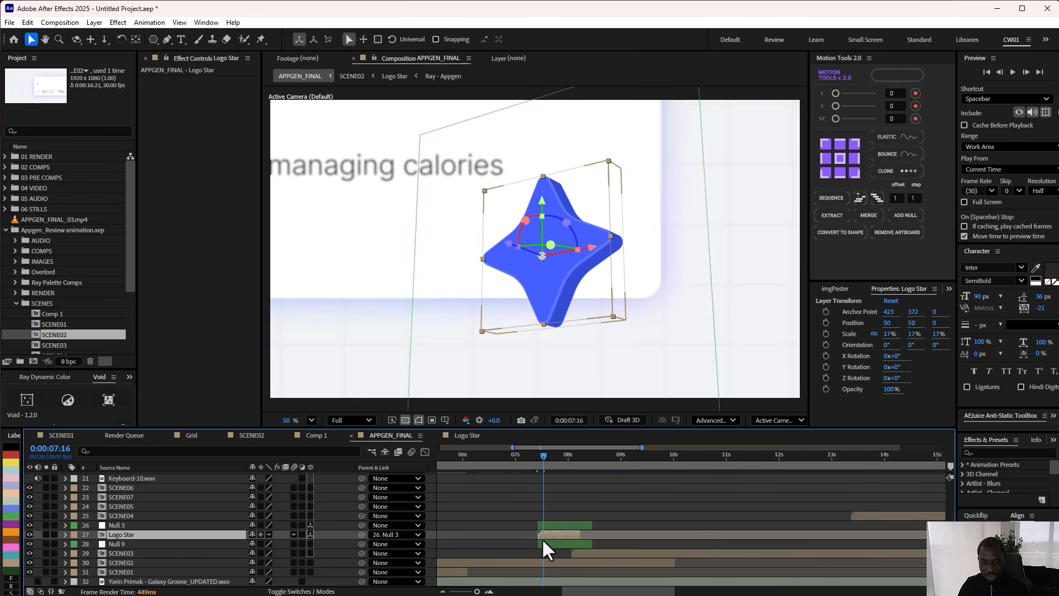
double_click(120, 533)
drag(445, 455, 535, 465)
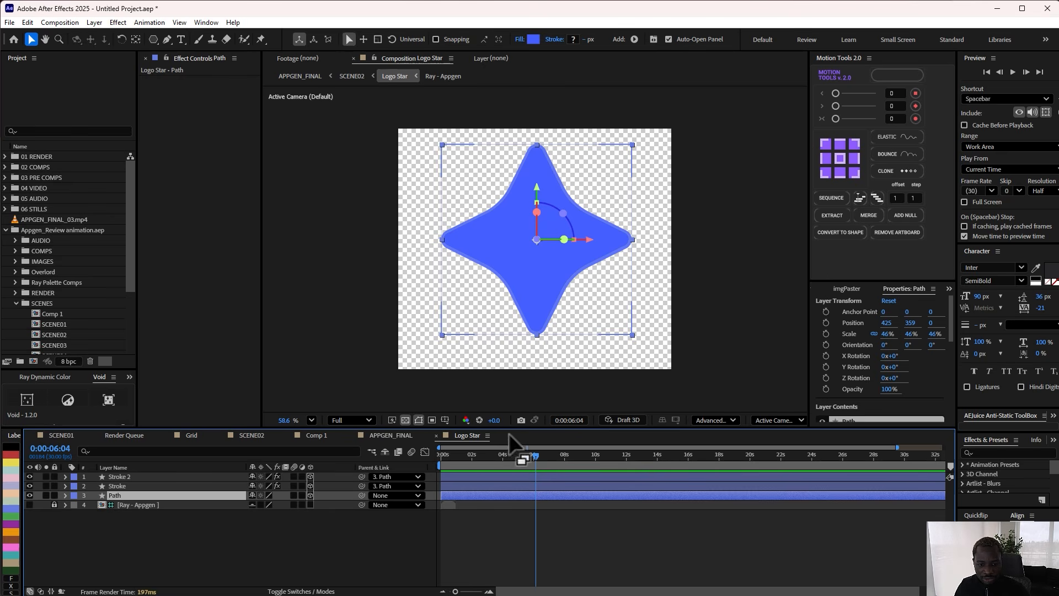
Step: Switch to Comp 1 and delete its Void 1, Shape Layer 2 and Shape Layer 1 layers
click(310, 435)
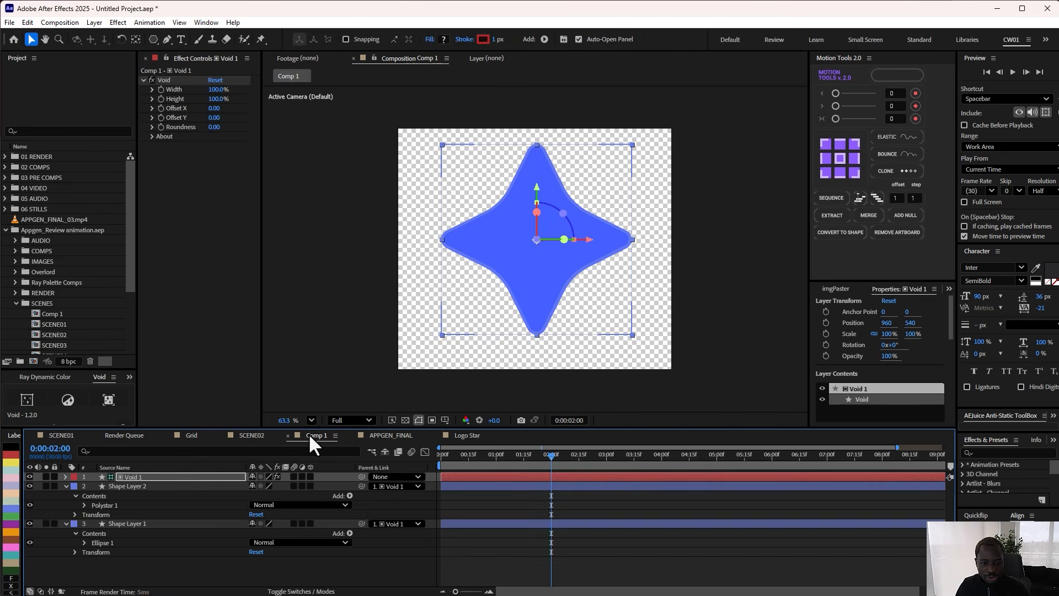
drag(188, 565, 134, 484)
key(Delete)
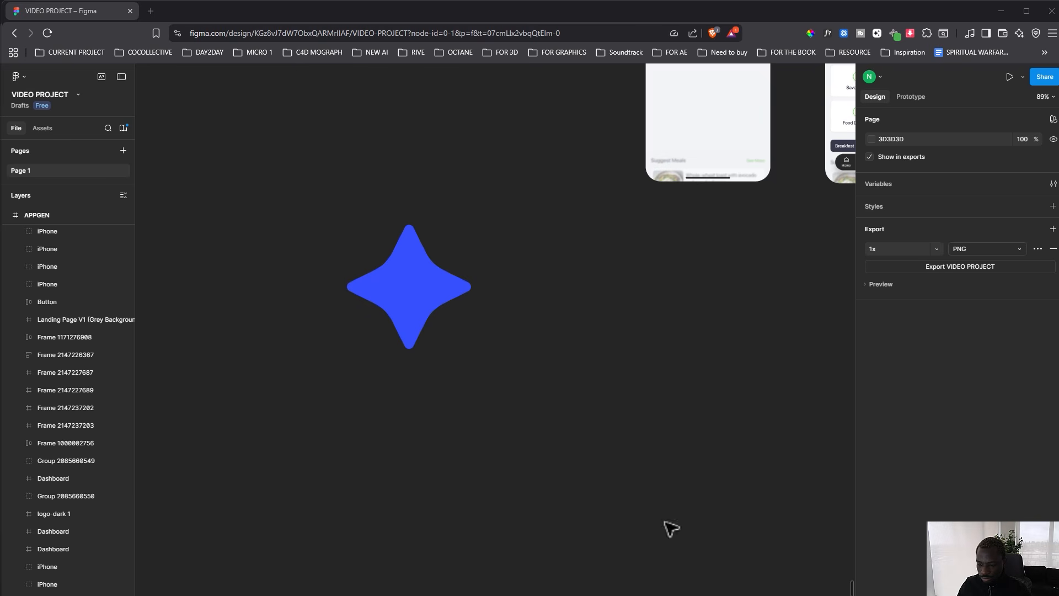
Step: Switch to Figma and push the blue four-pointed star group to After Effects with the Overlord plugin
click(393, 294)
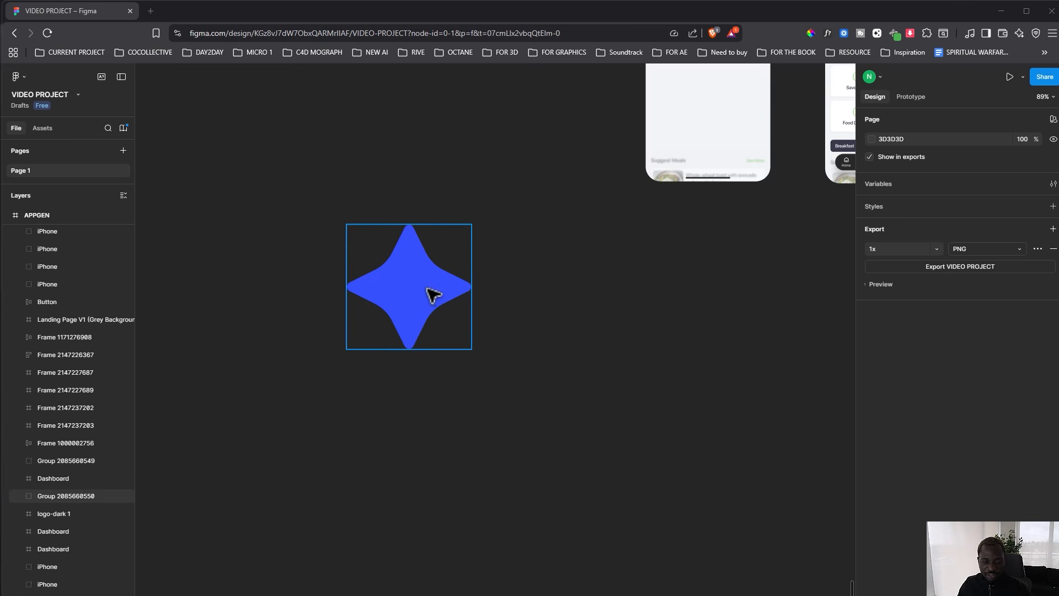
click(433, 295)
click(563, 297)
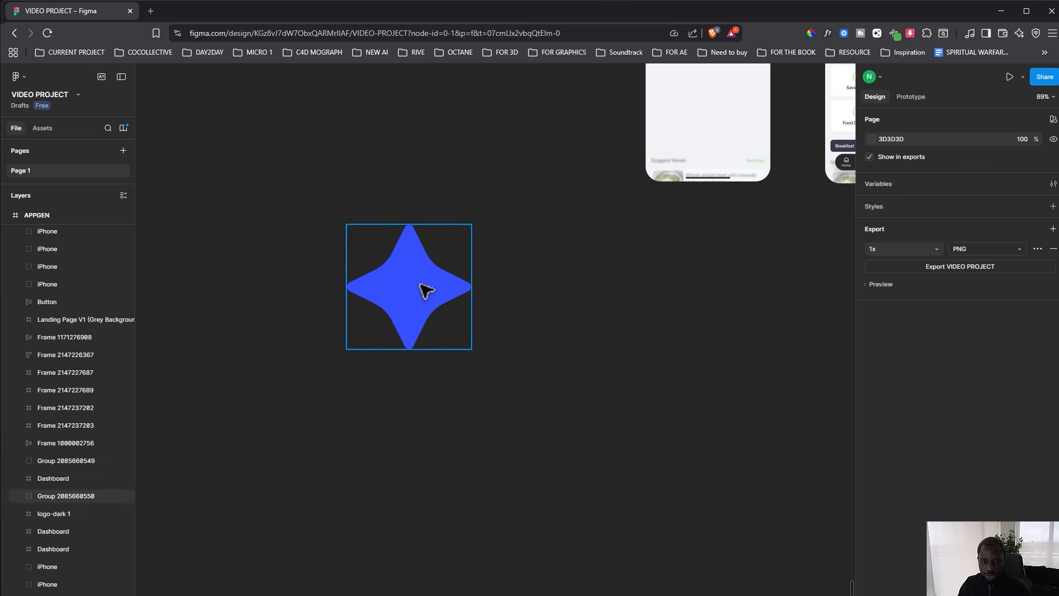
right_click(424, 284)
mouse_move(493, 546)
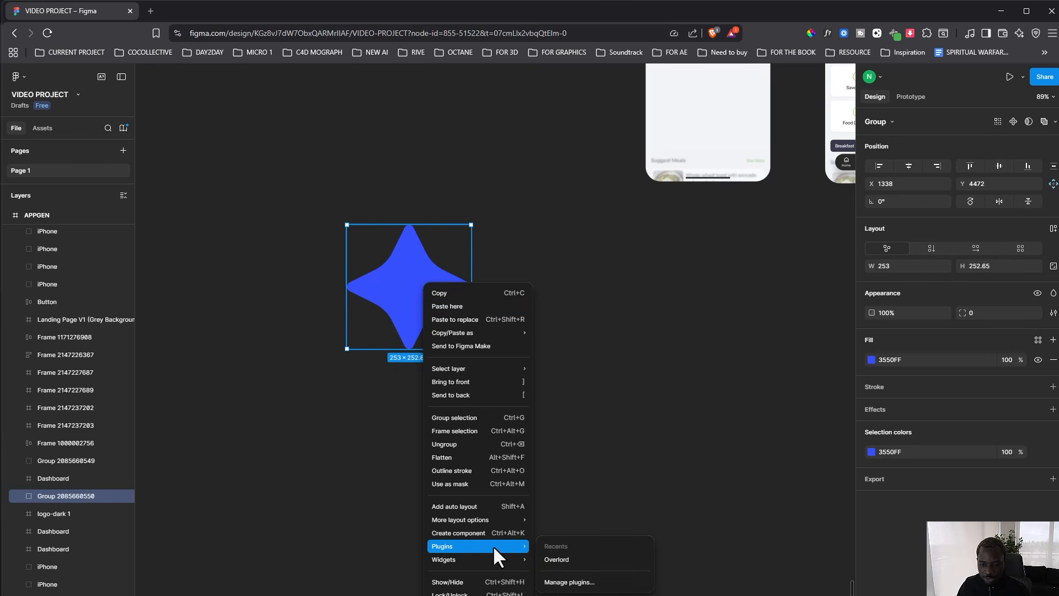
click(554, 561)
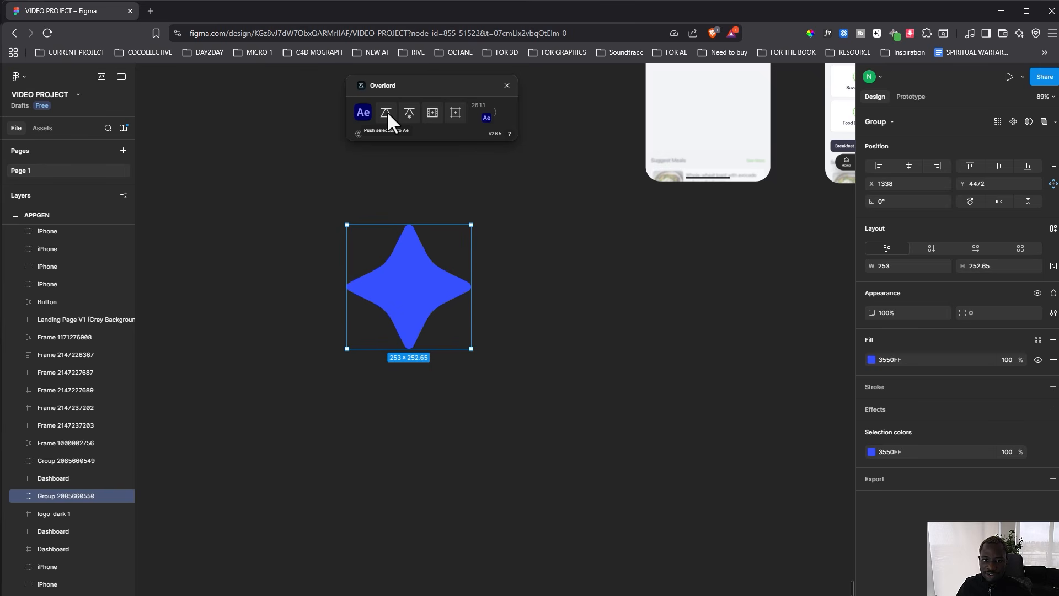
click(387, 111)
Step: In After Effects, place the playhead at 0:00:01:05 and scale the imported star layer in Comp 1 to 210%
click(505, 455)
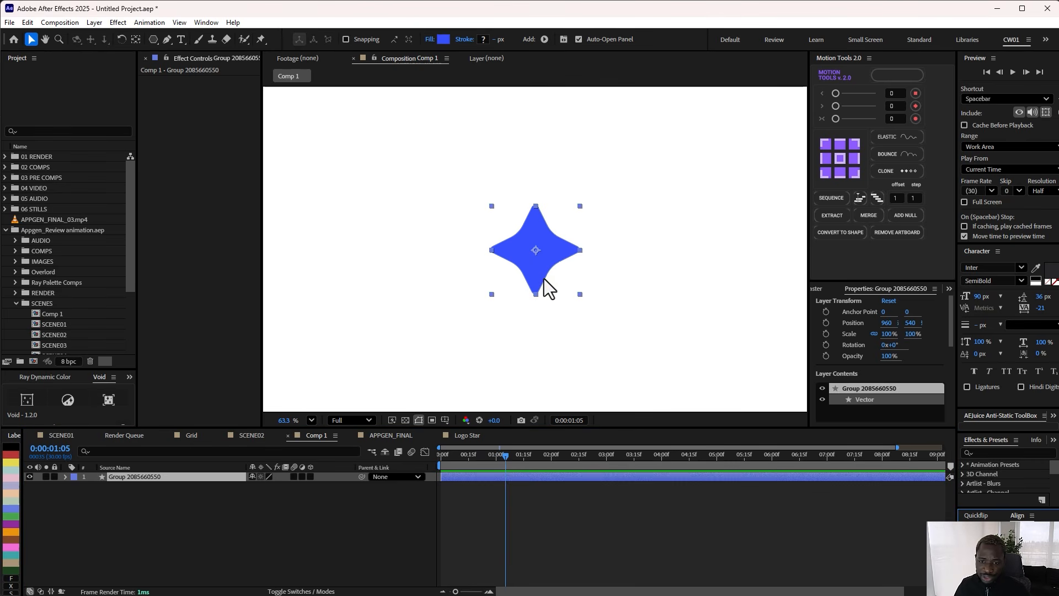
key(s)
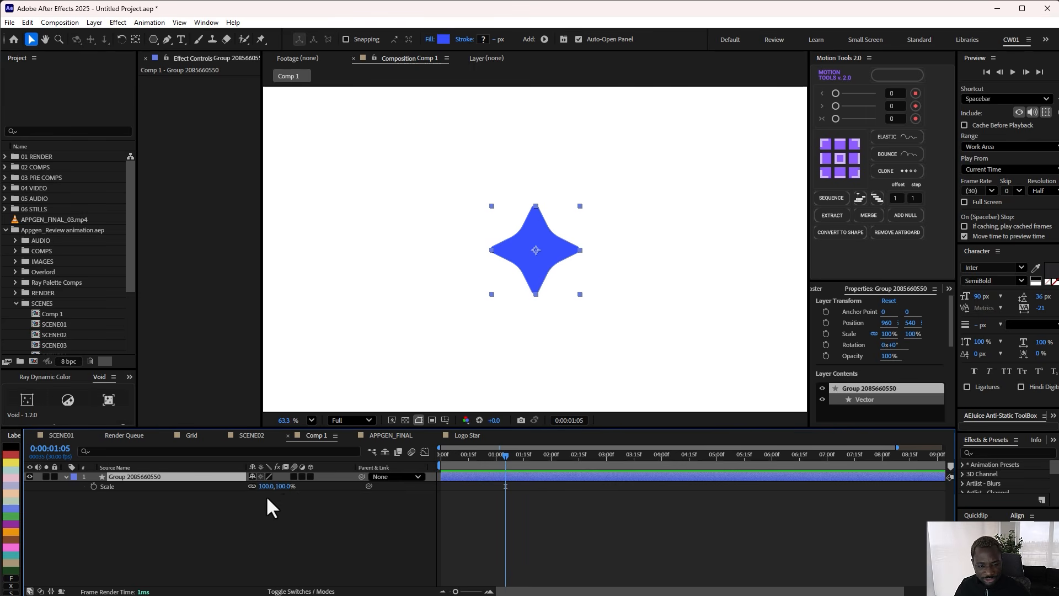
drag(284, 488, 315, 484)
key(ctrl+shift+a)
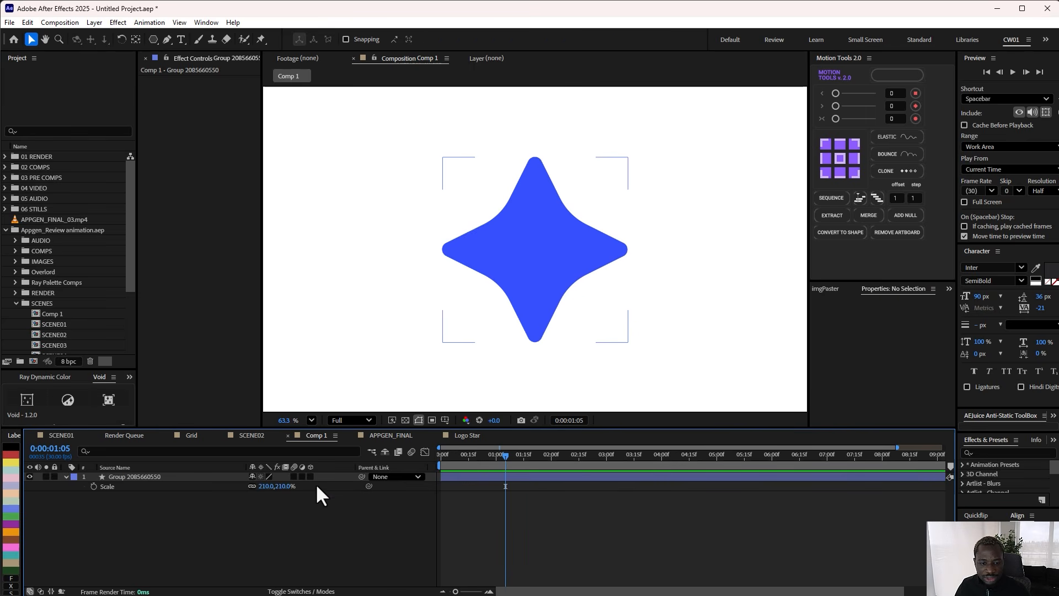
Step: Turn the star layer in Comp 1 into a 3D layer and reset the default camera
click(310, 476)
click(94, 22)
mouse_move(247, 366)
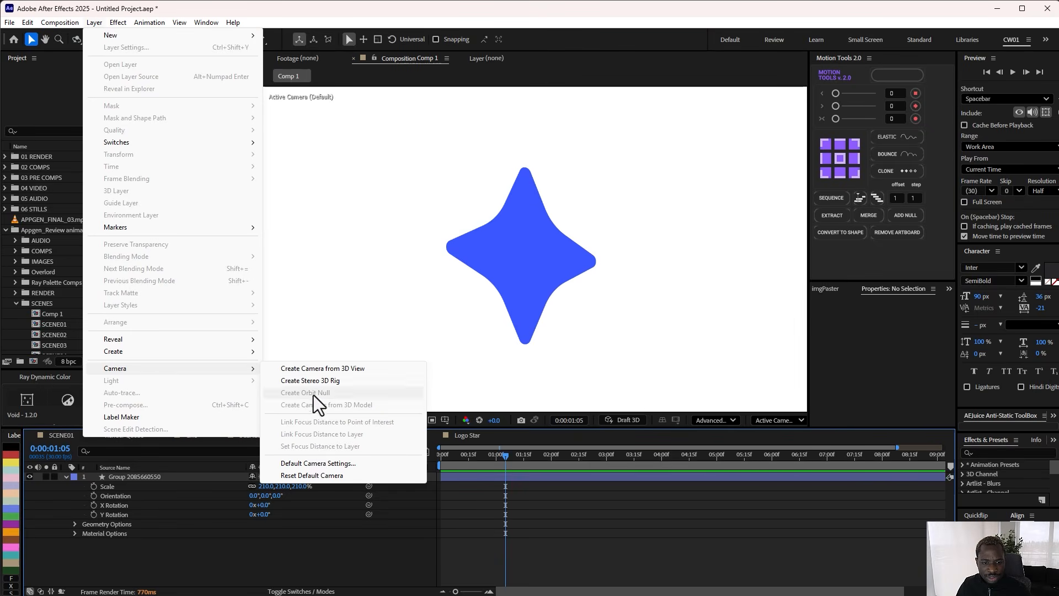
click(311, 474)
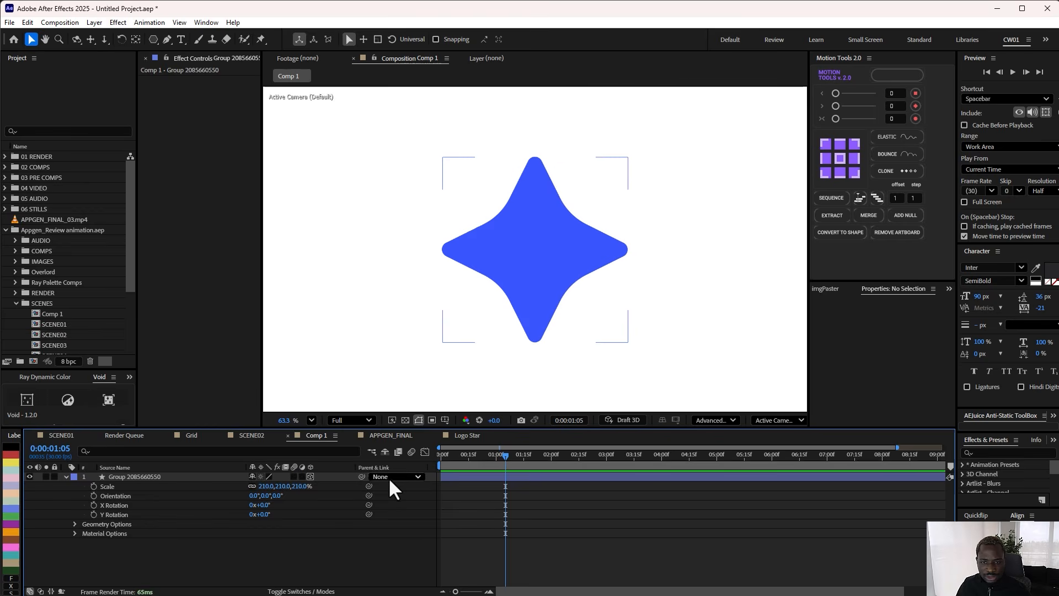
Step: Set the star layer's geometry to an extrusion depth of 80 and a bevel depth of 6.5
click(95, 475)
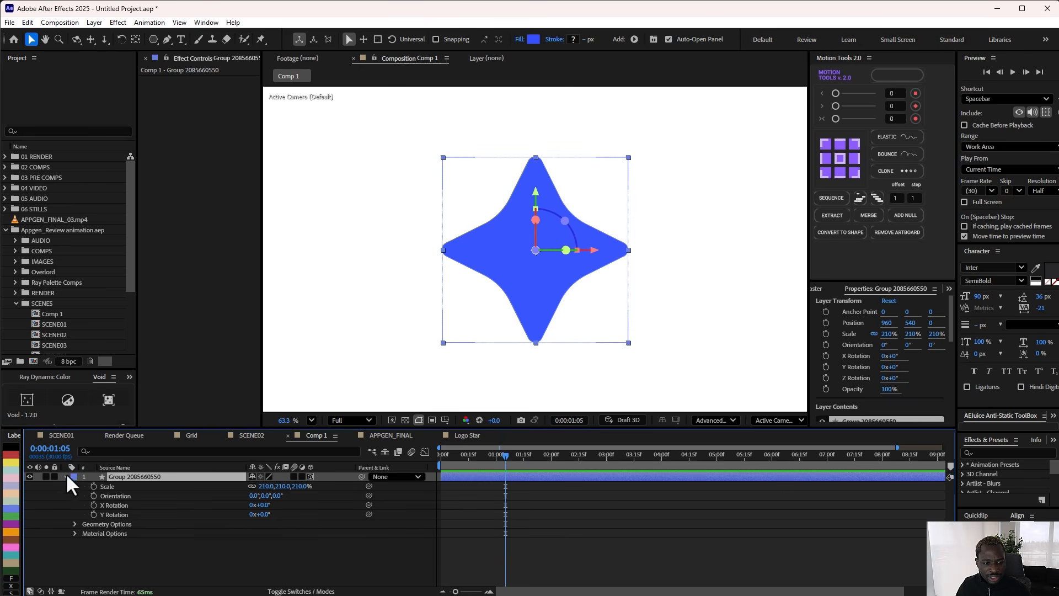
click(73, 524)
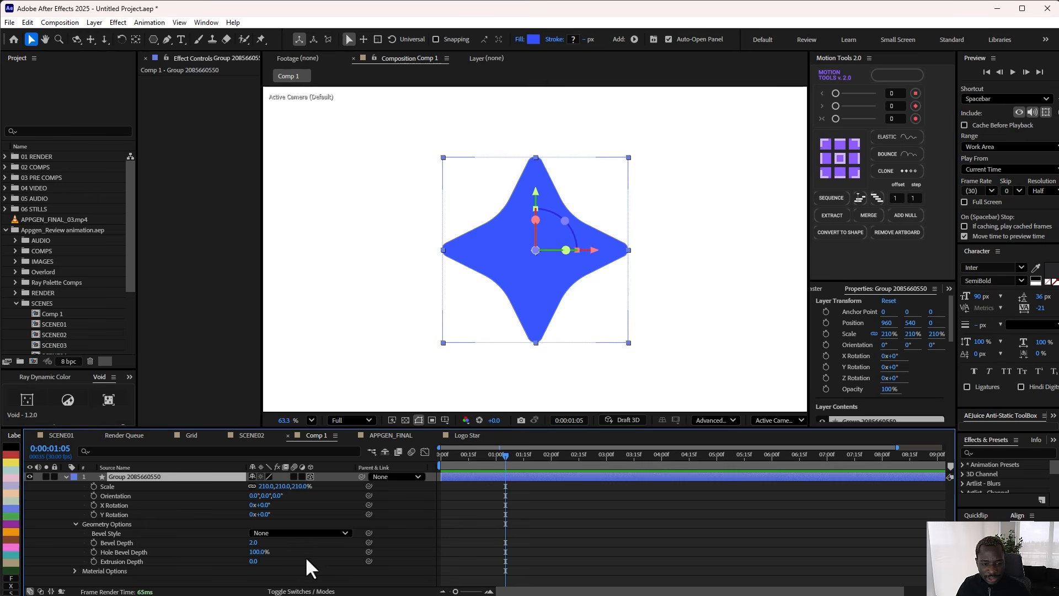
click(254, 561)
text(80)
key(Return)
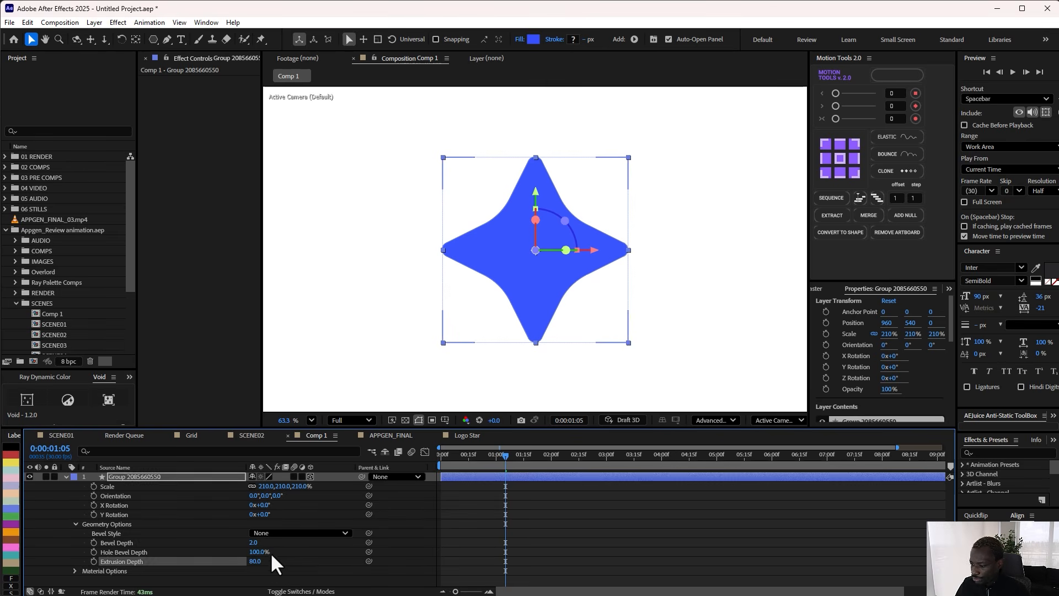
click(325, 558)
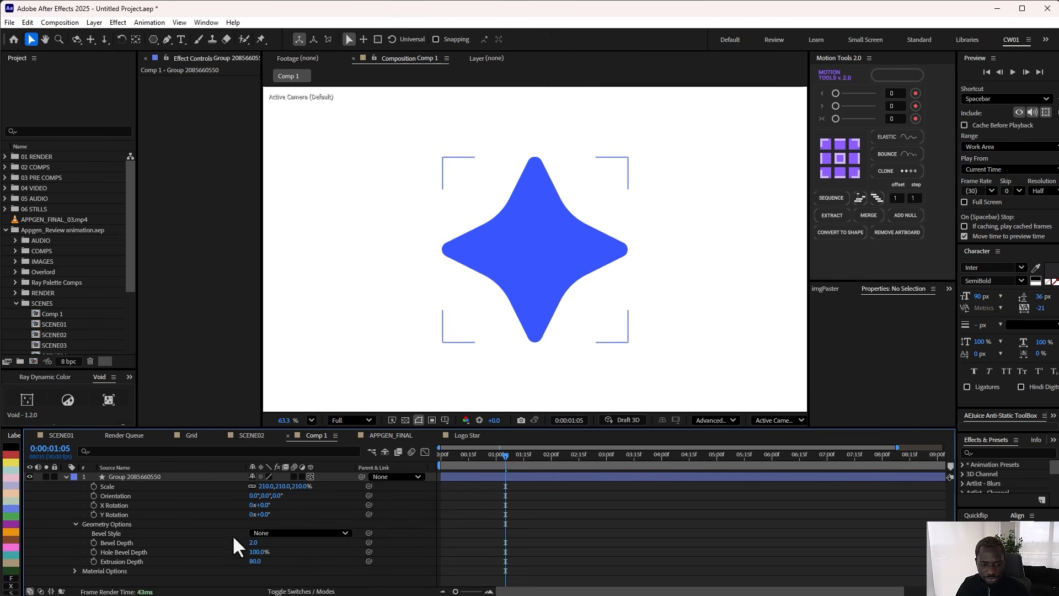
click(255, 543)
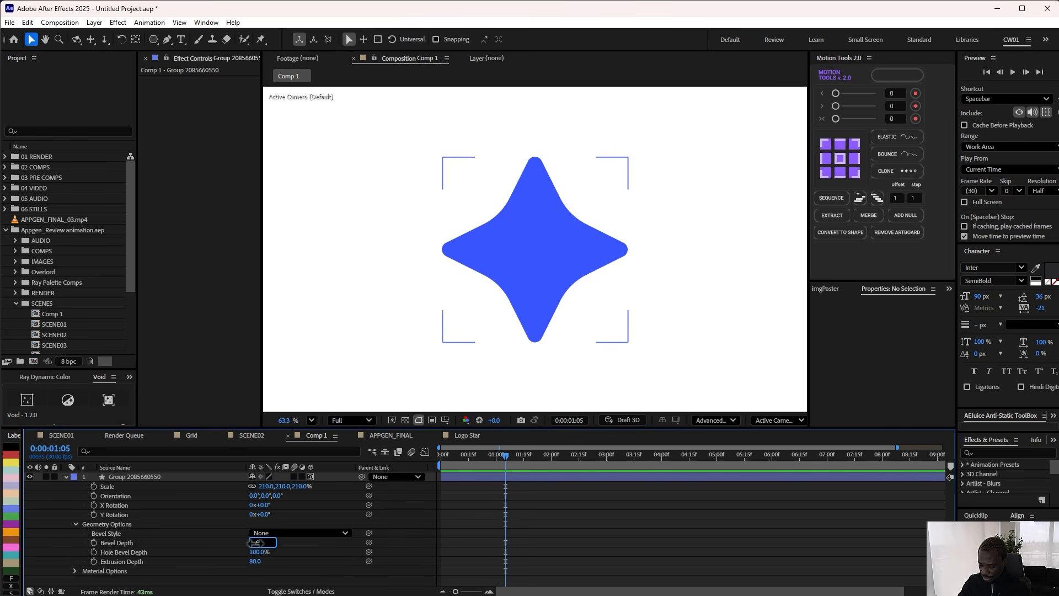
key(Return)
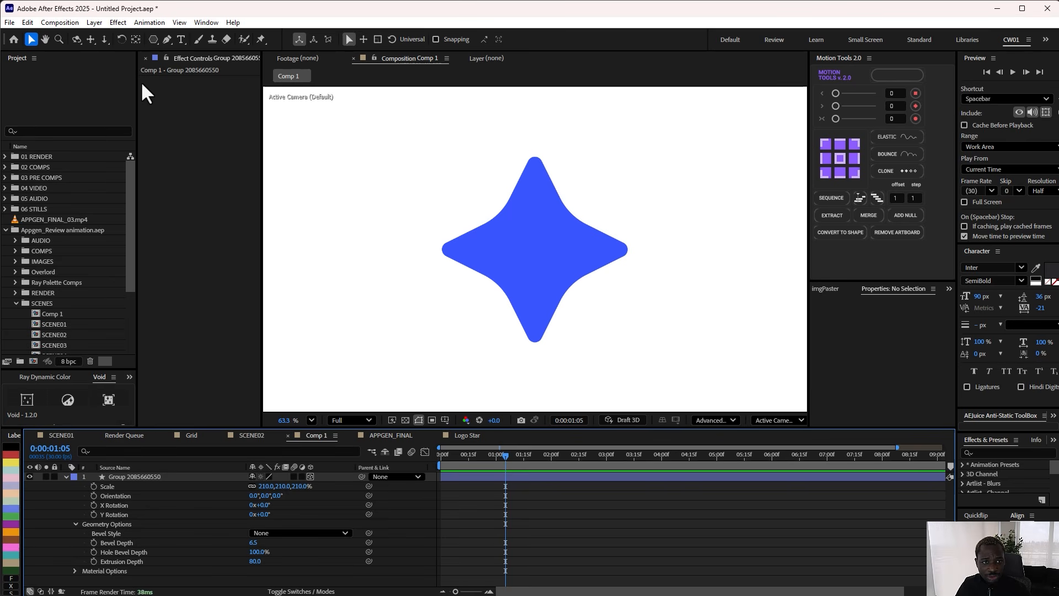
Step: Orbit around the extruded star to check its thickness, and reset the default camera
click(76, 39)
drag(551, 267, 553, 303)
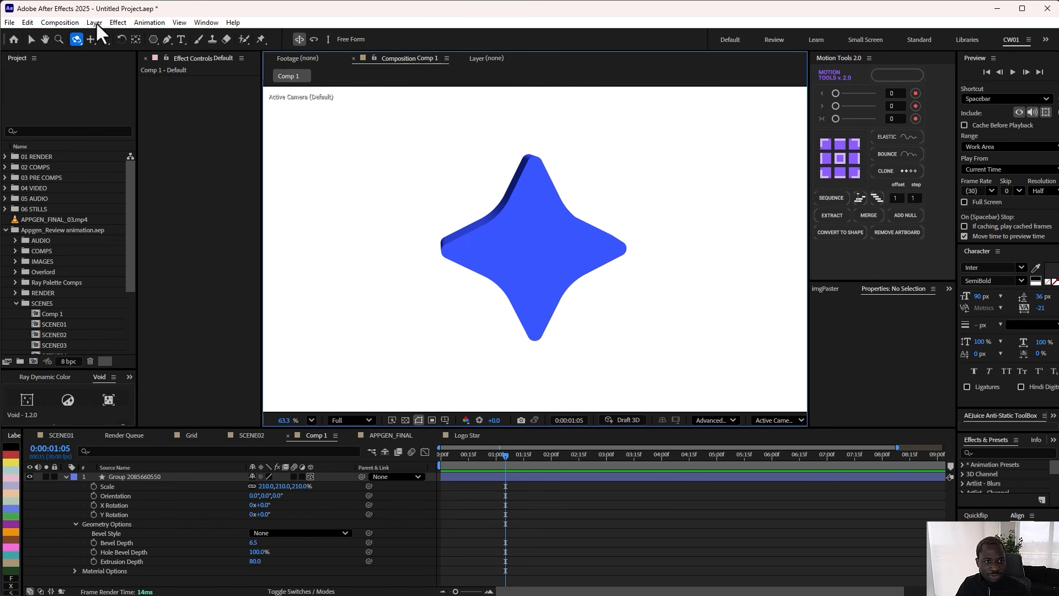
click(94, 22)
mouse_move(172, 373)
click(331, 464)
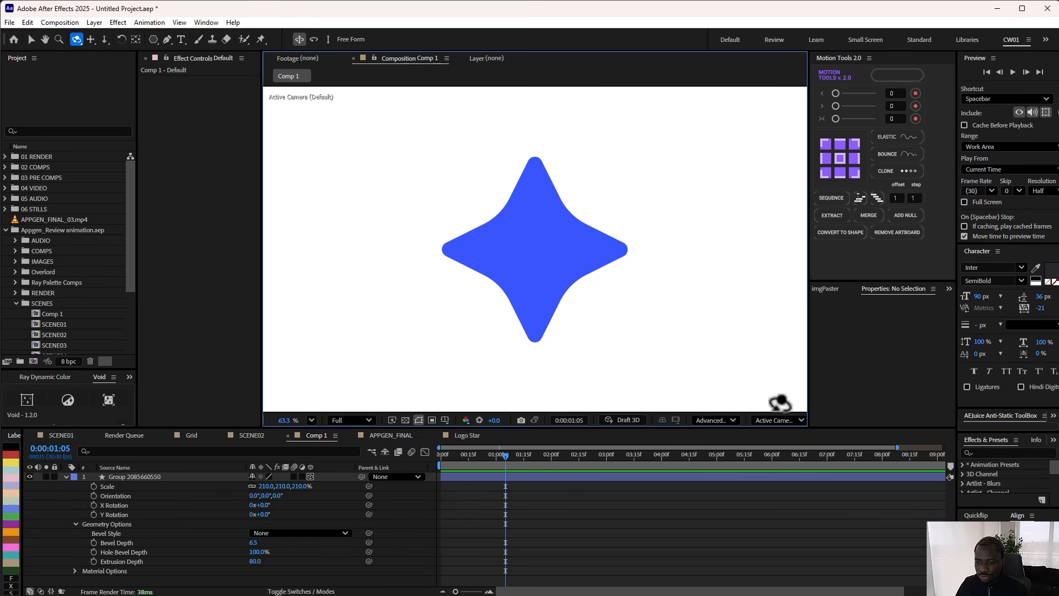
Step: Show the composition in Custom View 1 and reduce the star's extrusion depth to 36
click(779, 415)
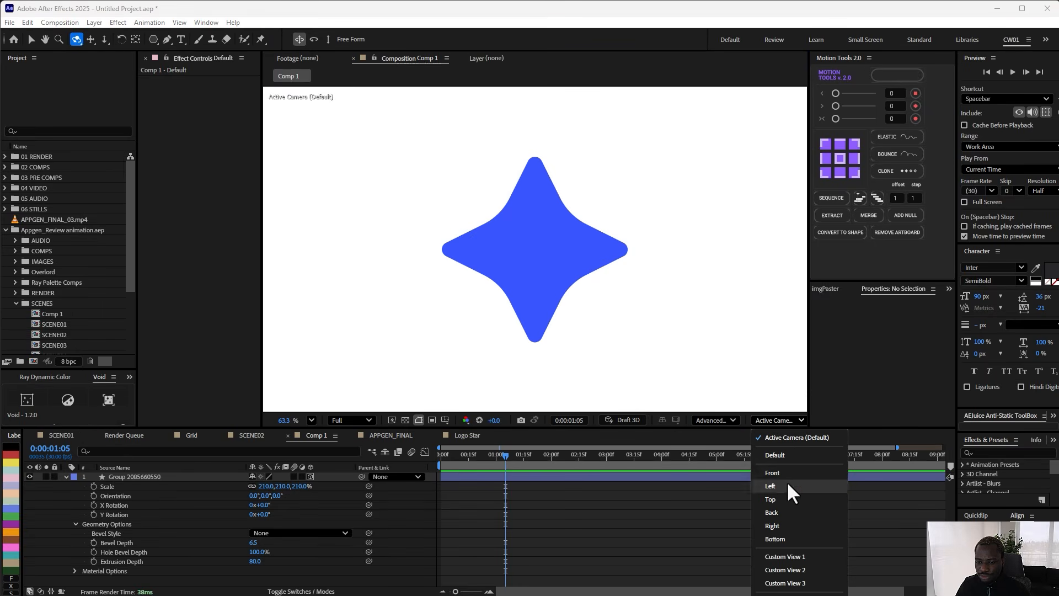
click(784, 557)
click(674, 522)
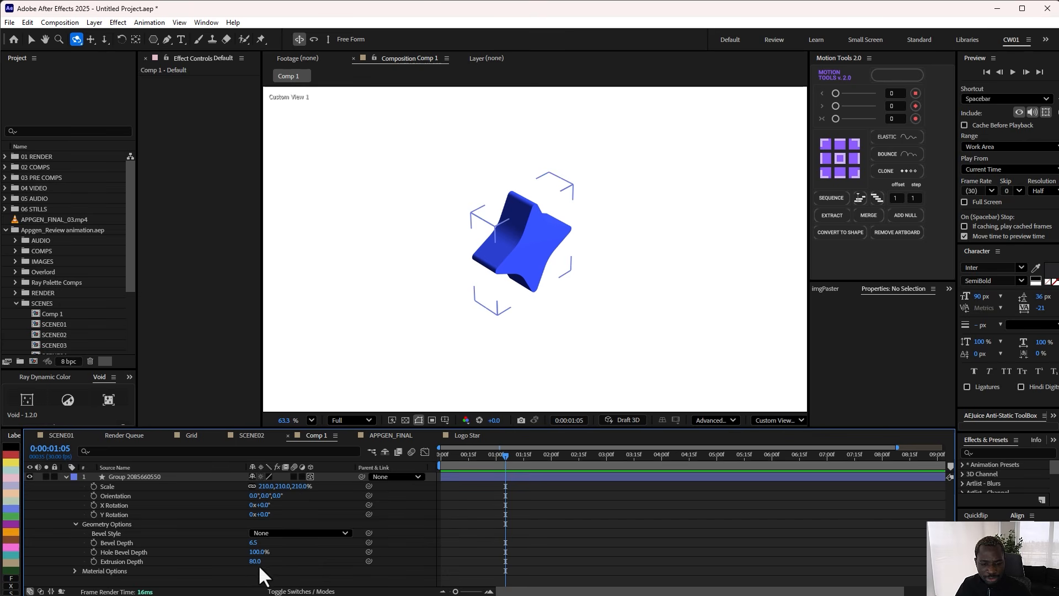
drag(257, 562, 237, 563)
click(31, 39)
scroll(535, 251, up, 5)
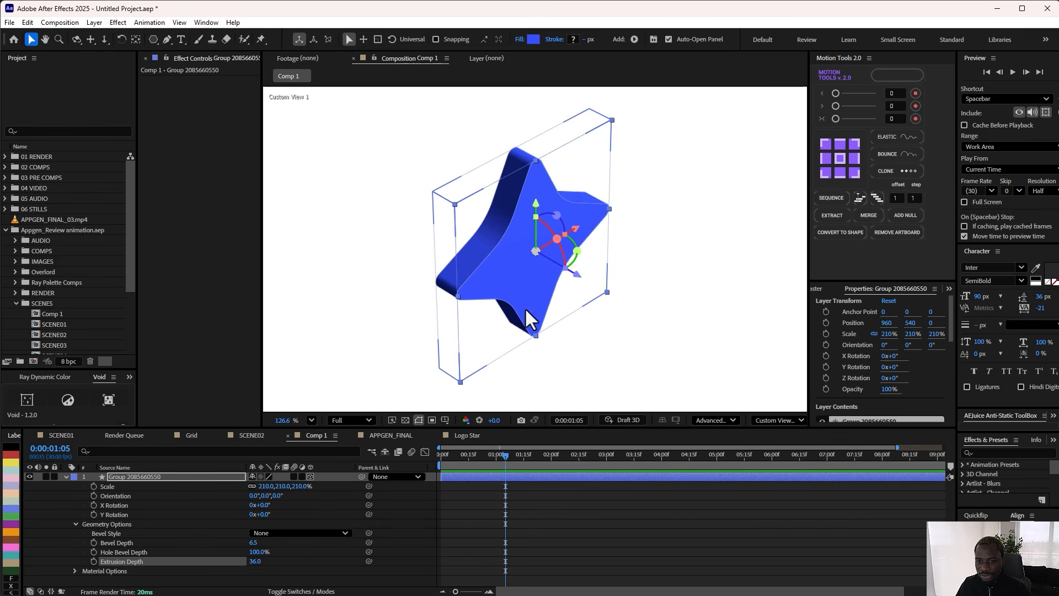
Step: Try to add a side colour material option to the whole star layer
click(75, 524)
click(71, 478)
click(66, 476)
click(67, 477)
click(67, 477)
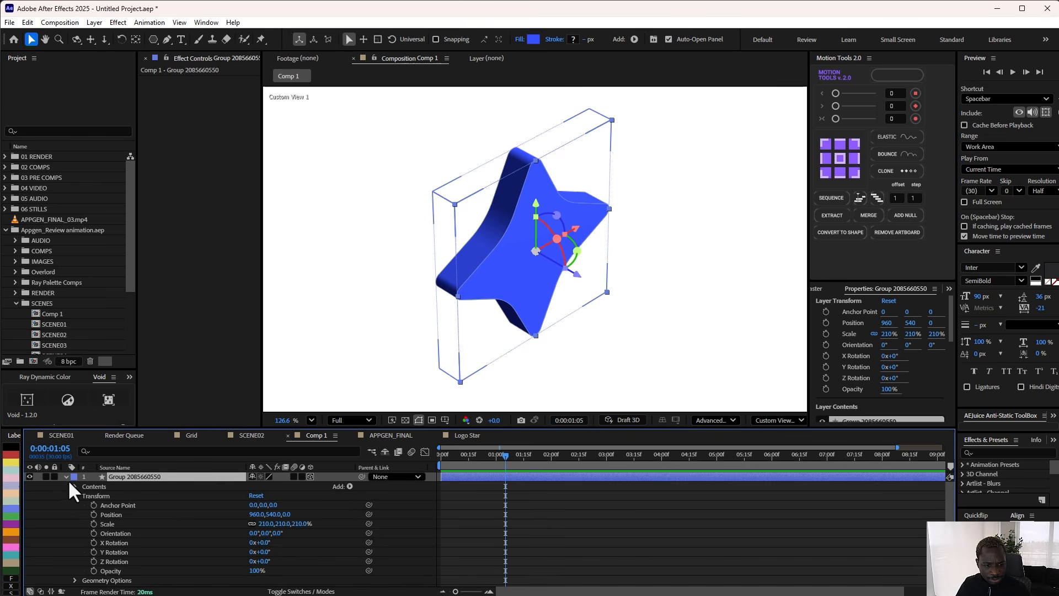
click(350, 487)
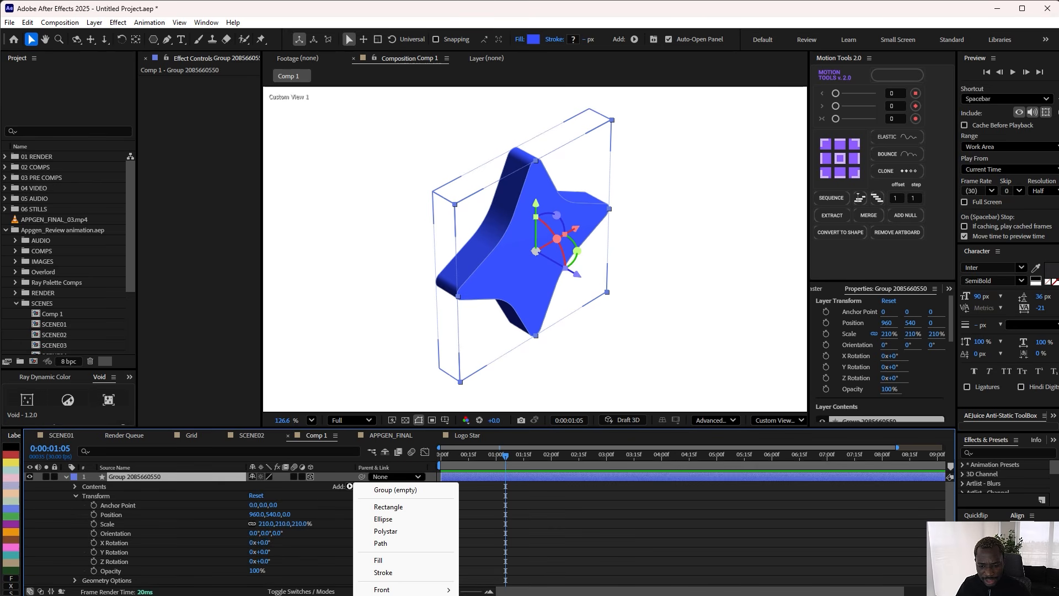
click(485, 595)
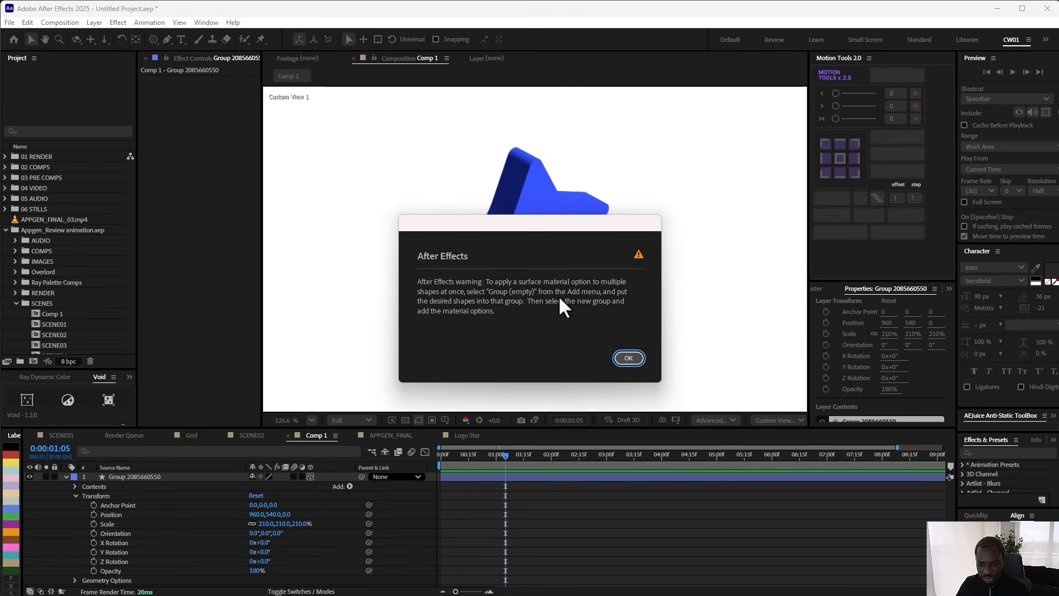
click(628, 358)
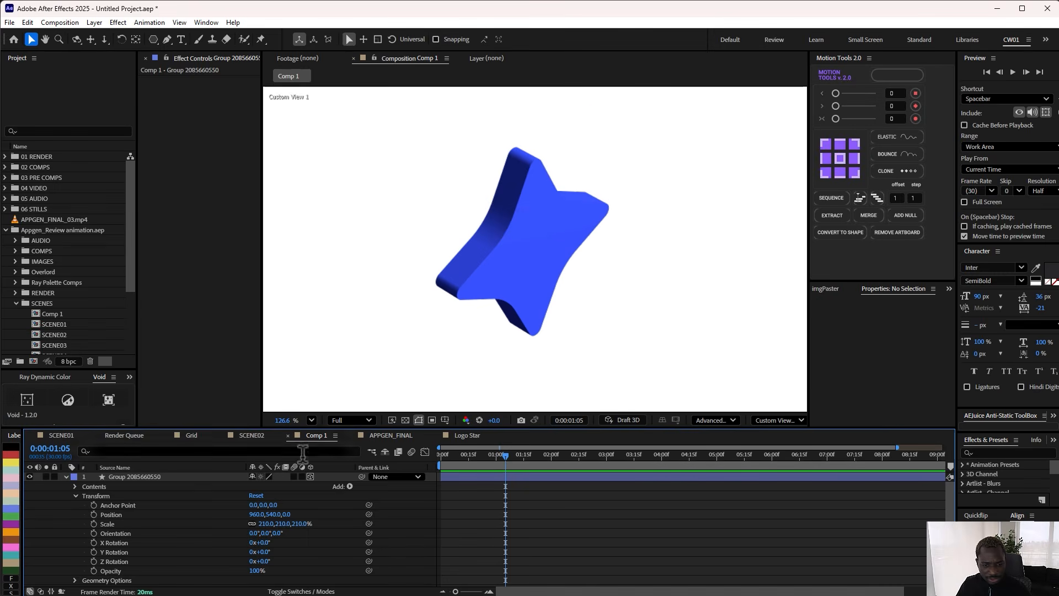
Step: Add a Side Color material option to the Vector group in the star layer's contents
click(76, 496)
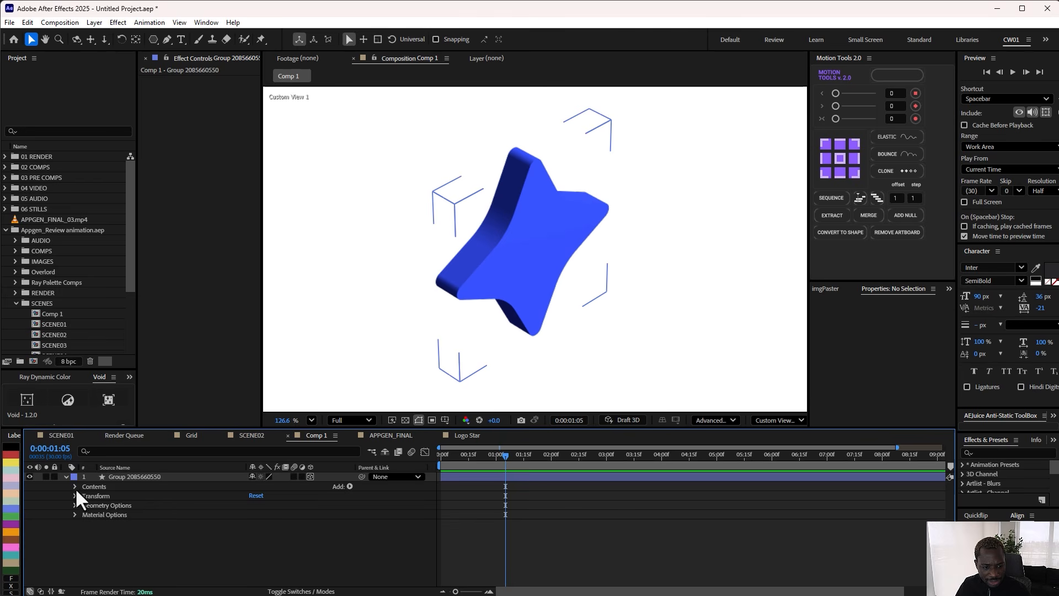
click(75, 486)
click(101, 496)
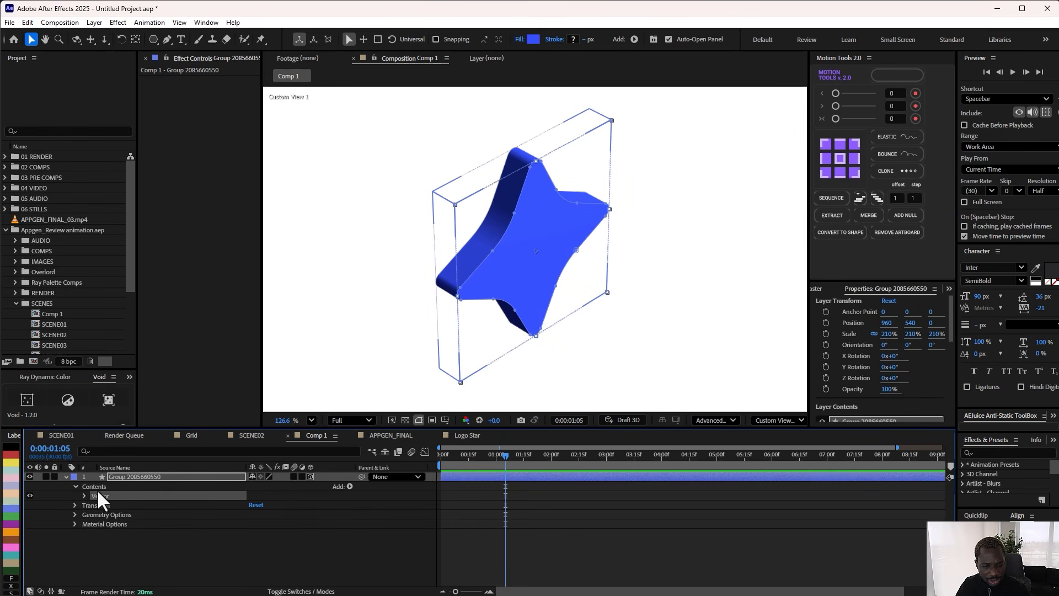
click(349, 486)
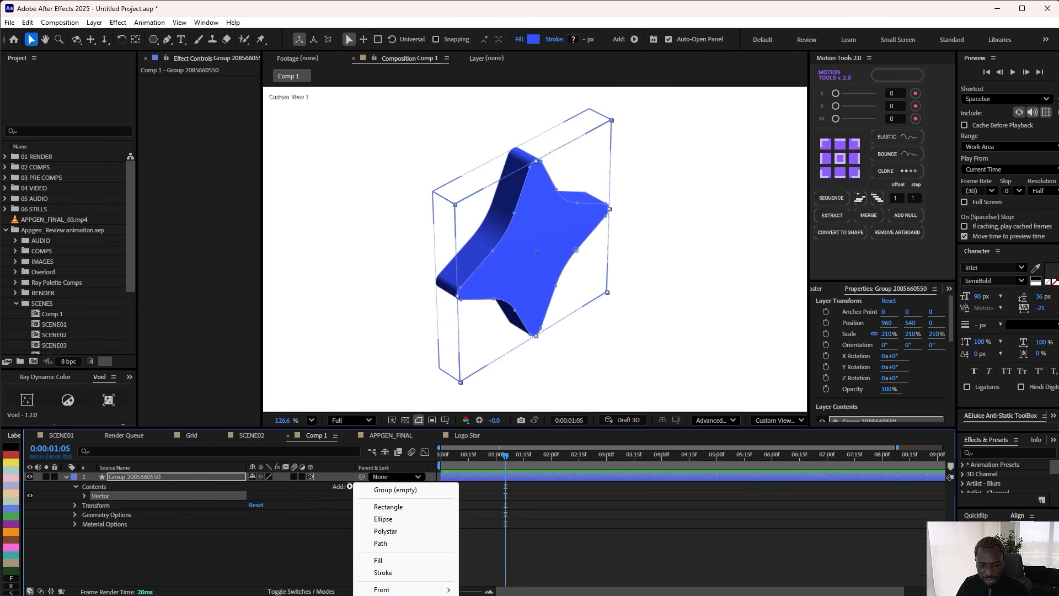
click(485, 595)
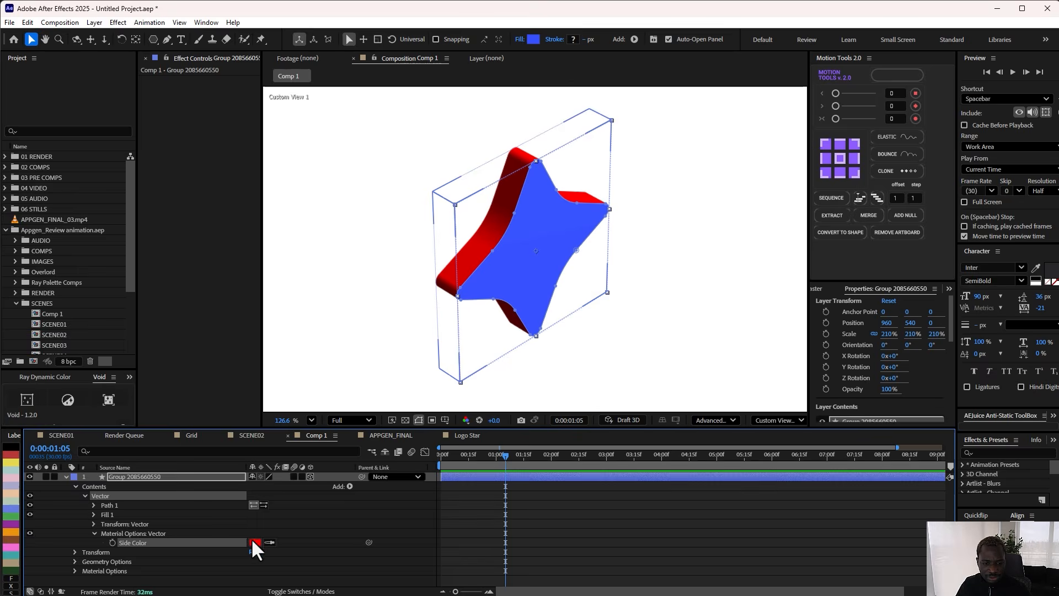
Step: Sample the star's blue 3853FF for the side colour and darken it slightly
click(254, 542)
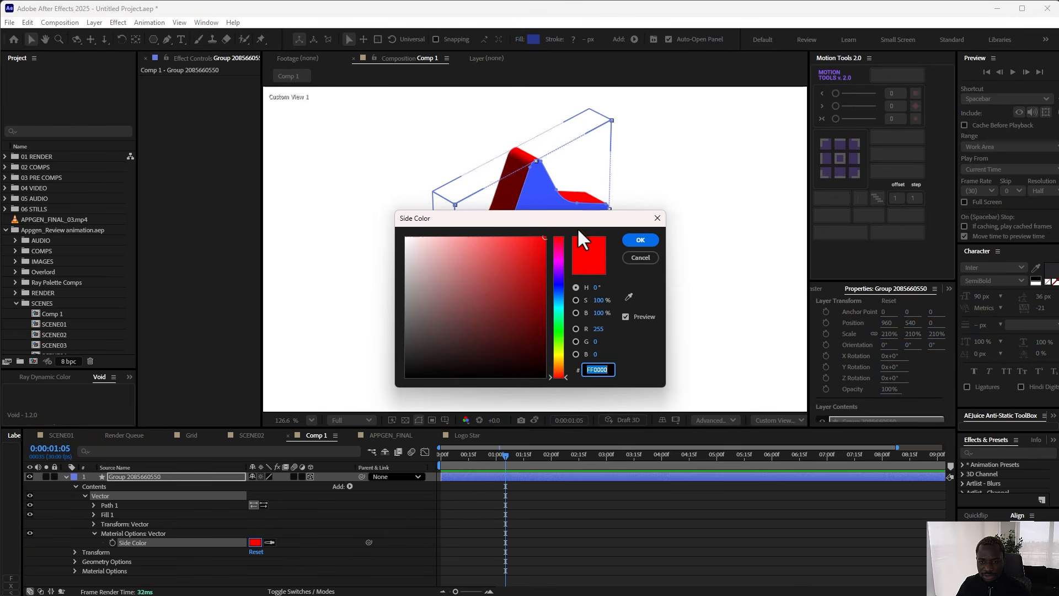
drag(577, 224, 687, 309)
click(738, 382)
click(560, 264)
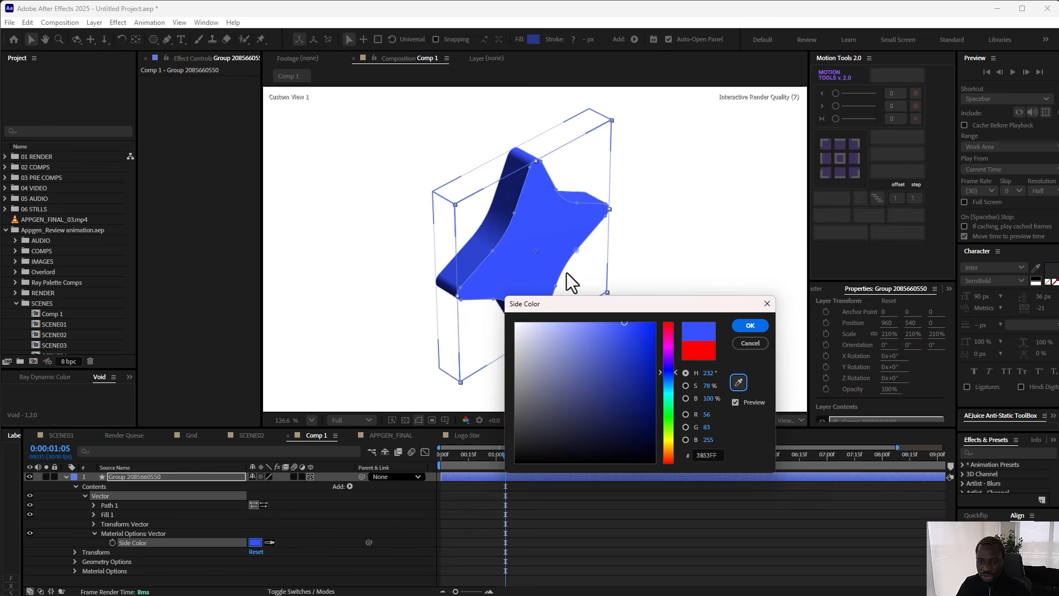
mouse_move(622, 322)
mouse_down()
mouse_move(589, 315)
mouse_move(617, 376)
mouse_move(610, 356)
mouse_up()
click(748, 330)
click(627, 517)
Step: Place the playhead at 0:00:01:08, return to the Active Camera (Default) view and collapse the star layer's properties
drag(517, 457, 511, 456)
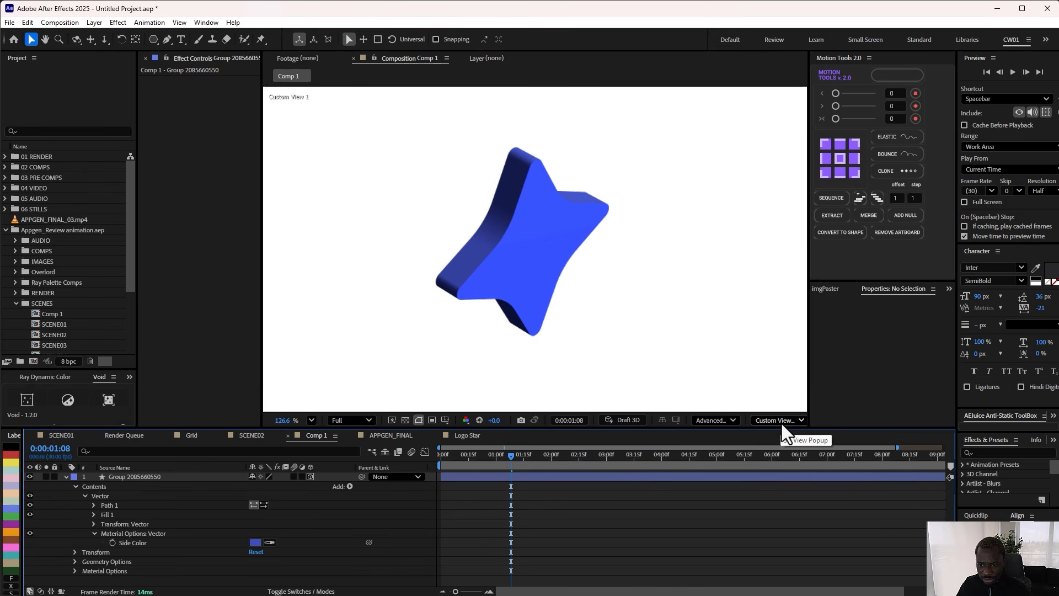
click(781, 421)
click(793, 437)
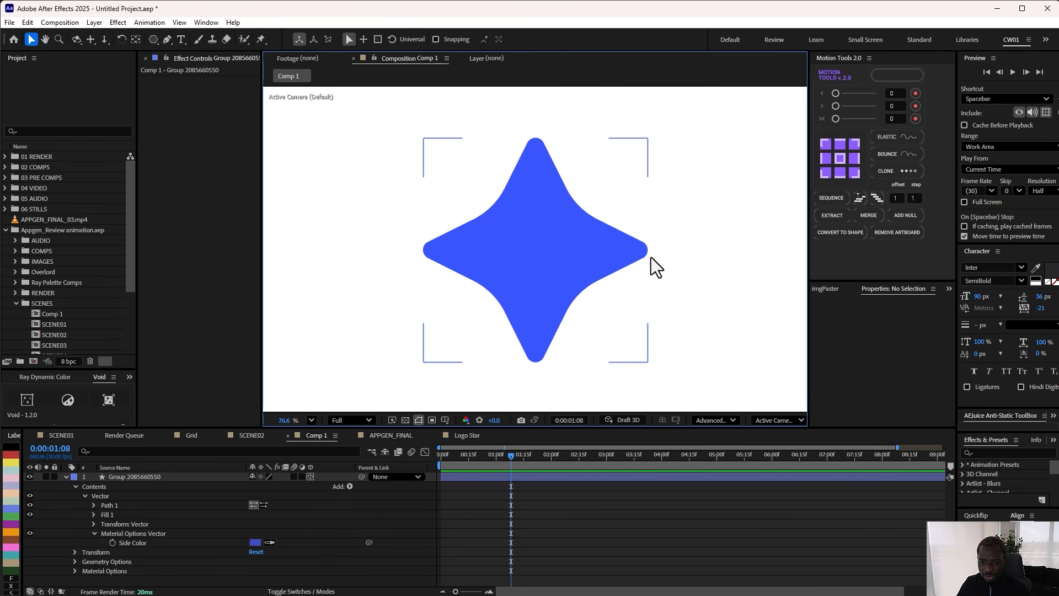
click(65, 476)
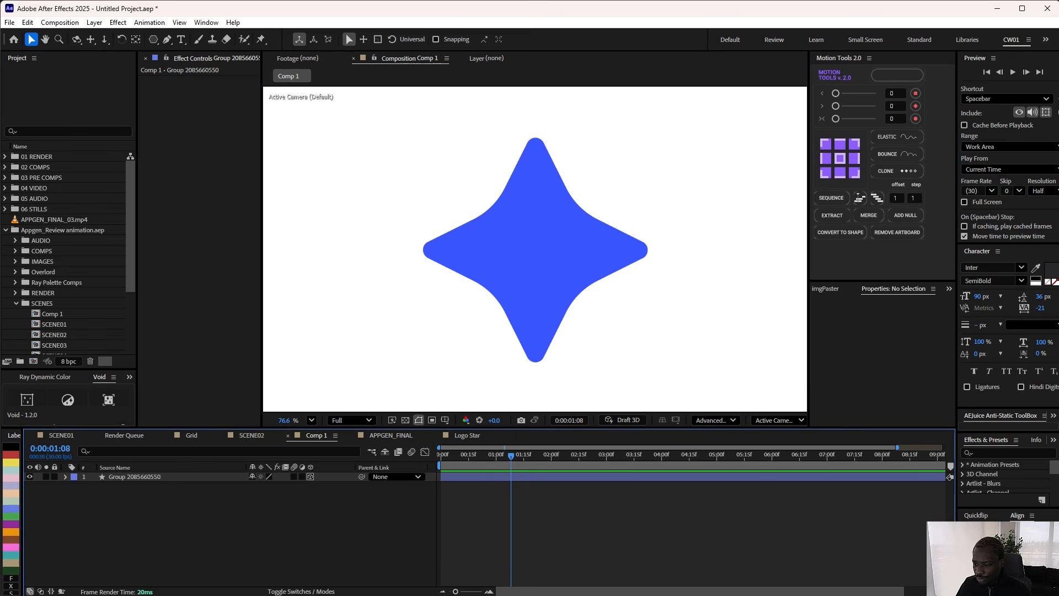
Step: Duplicate the star layer and make the upper copy a 2D layer
click(179, 478)
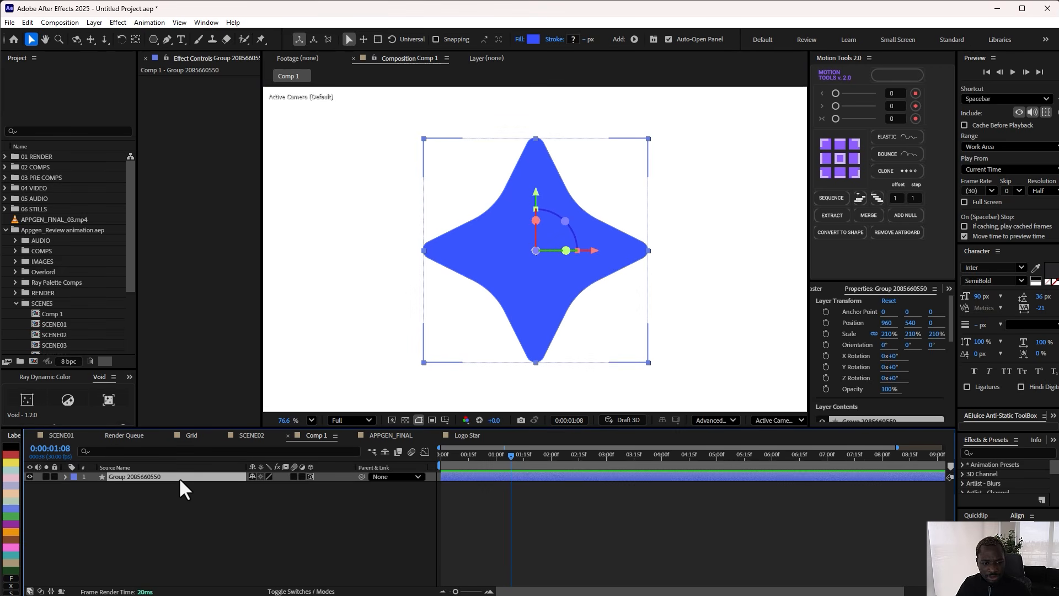
key(ctrl+d)
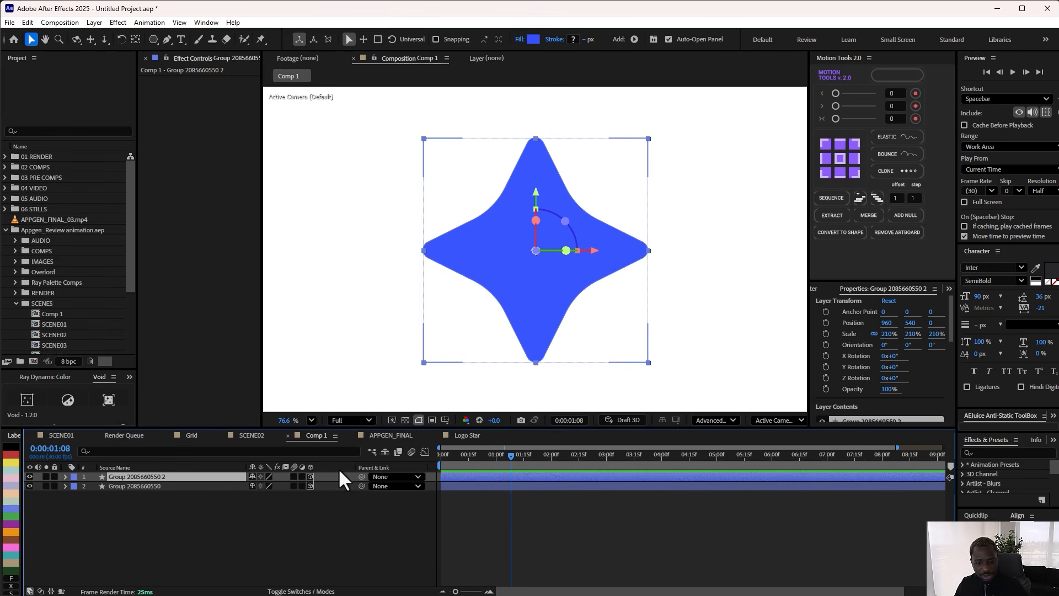
click(310, 477)
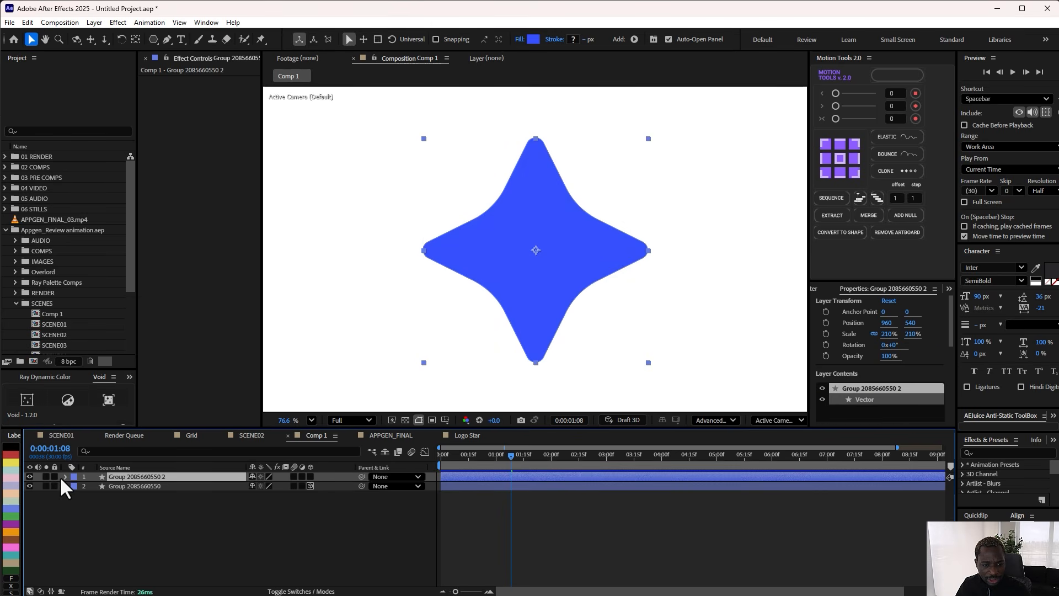
Step: Set the 2D star copy's fill to None and add a stroke to it
click(521, 42)
click(472, 276)
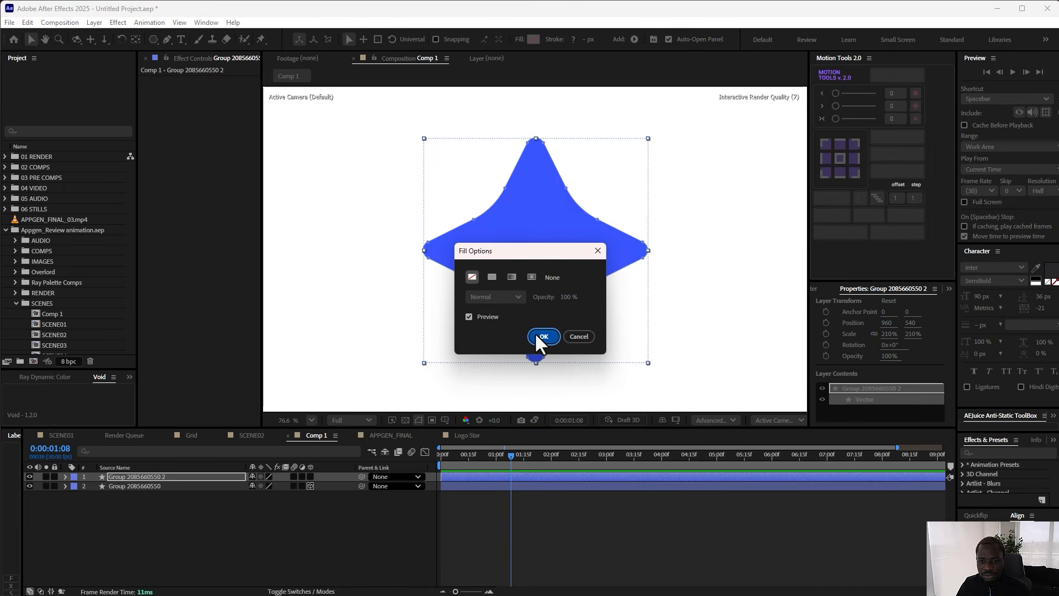
click(536, 335)
click(634, 40)
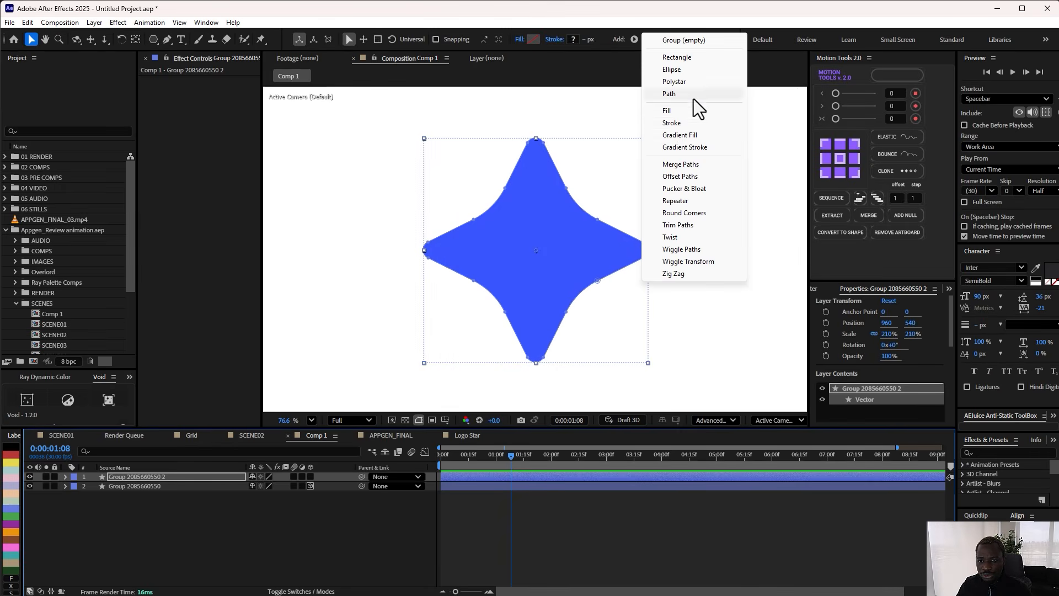
click(679, 123)
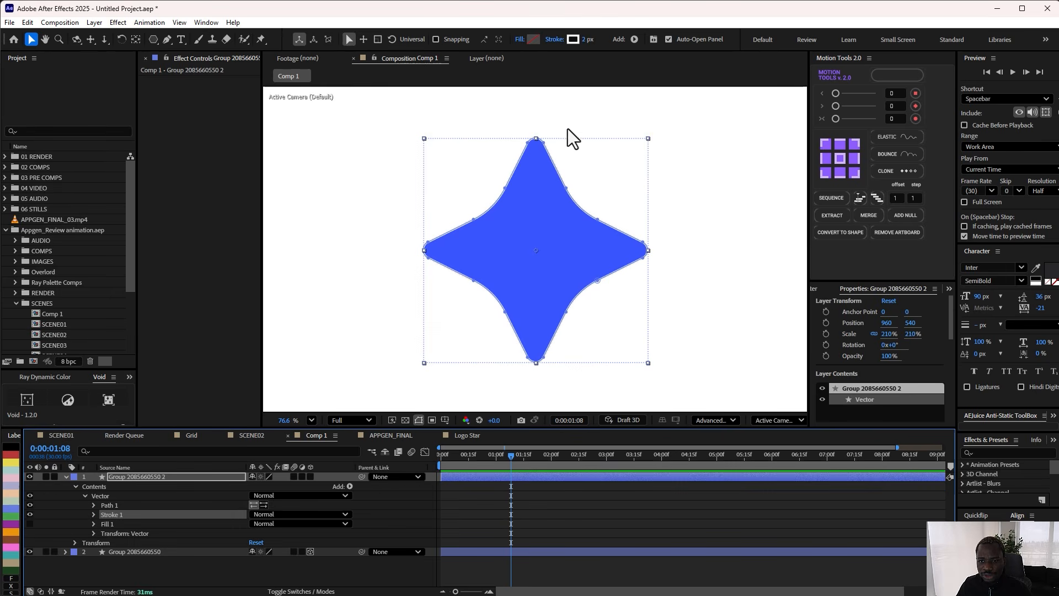
click(415, 529)
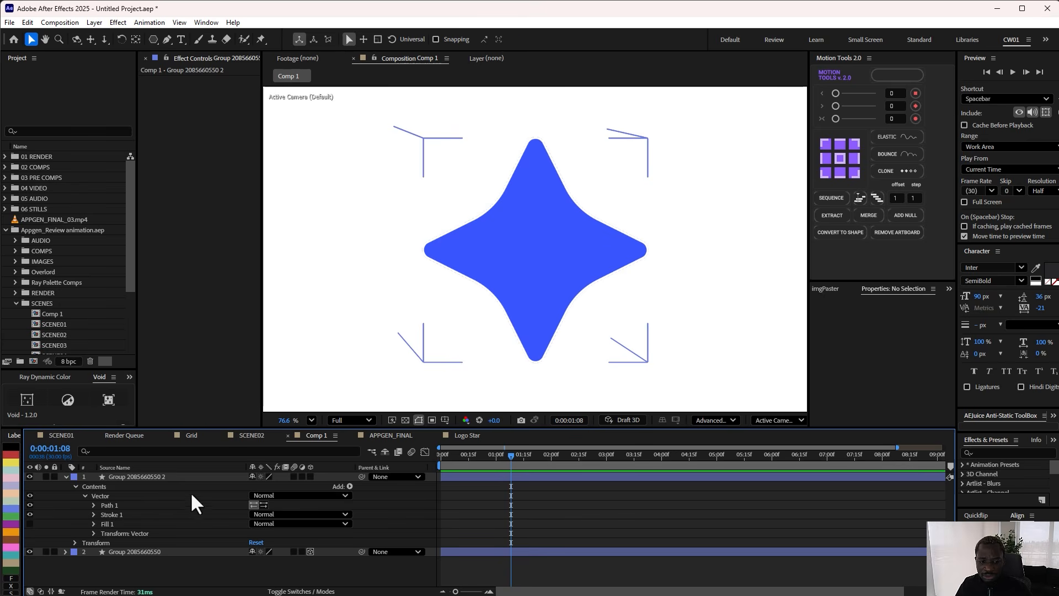
Step: Set the upper star copy's stroke colour to light blue 96C5FF
click(118, 476)
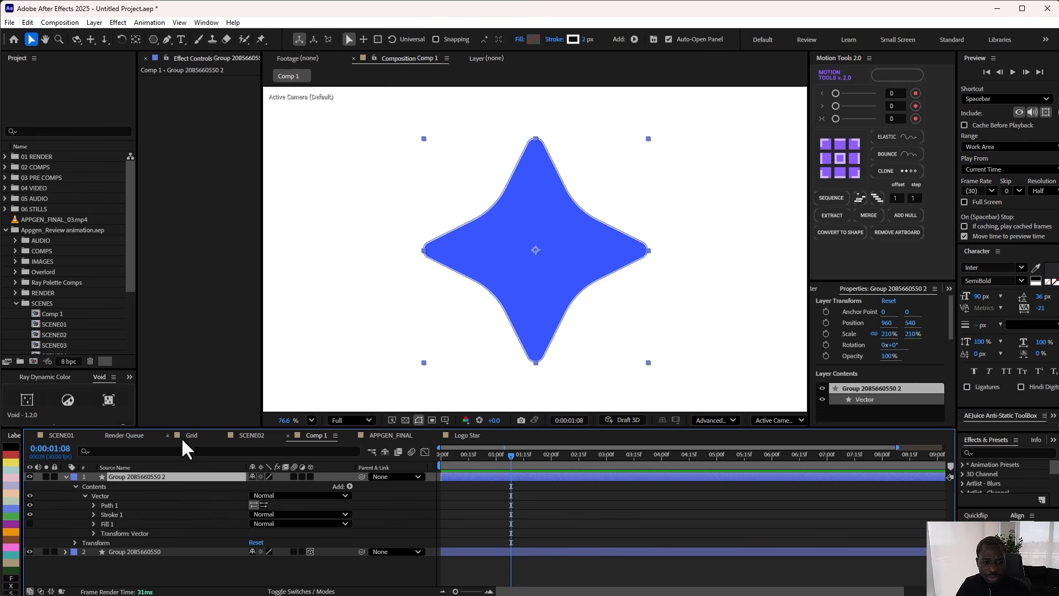
click(572, 39)
mouse_move(555, 279)
mouse_down()
mouse_move(561, 308)
mouse_move(552, 289)
mouse_up()
mouse_move(467, 243)
mouse_down()
mouse_move(475, 221)
mouse_move(494, 220)
mouse_move(463, 215)
mouse_up()
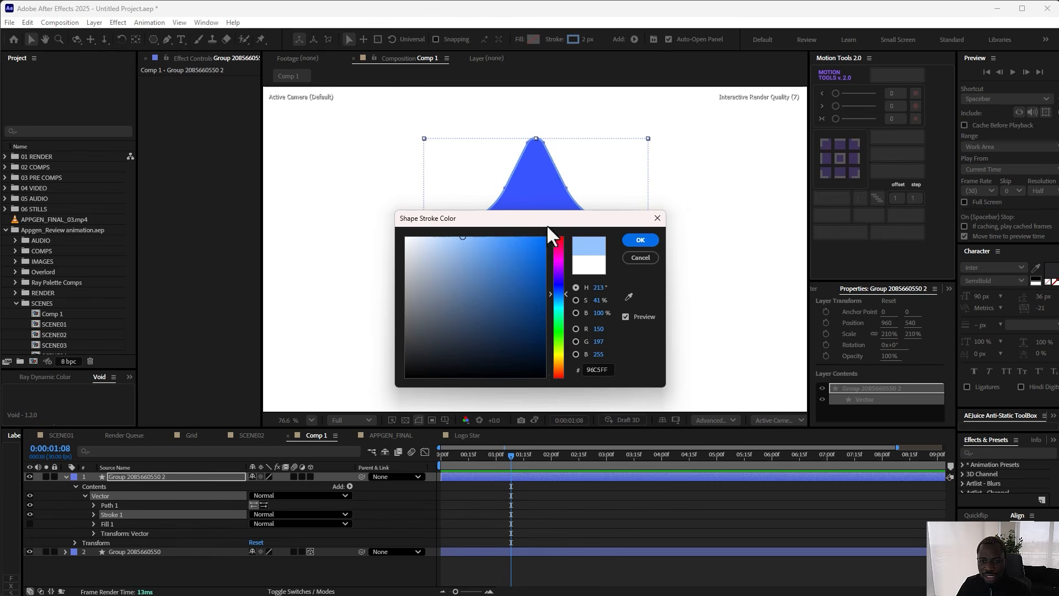
click(638, 240)
key(F2)
Step: Switch the viewer to Custom View 1 and make the outline copy a 3D layer
click(785, 421)
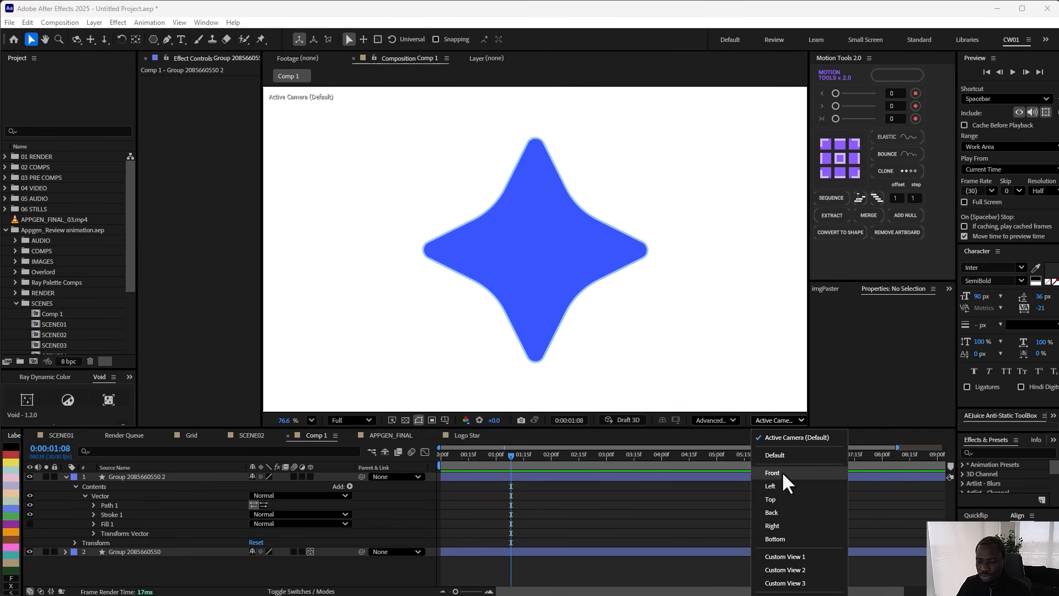
click(785, 556)
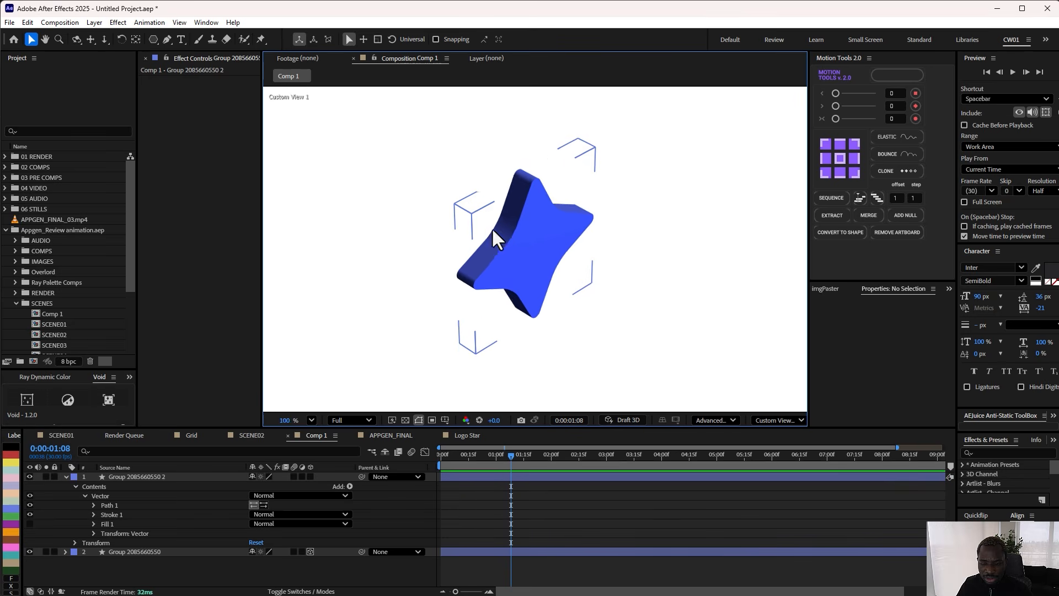
click(309, 476)
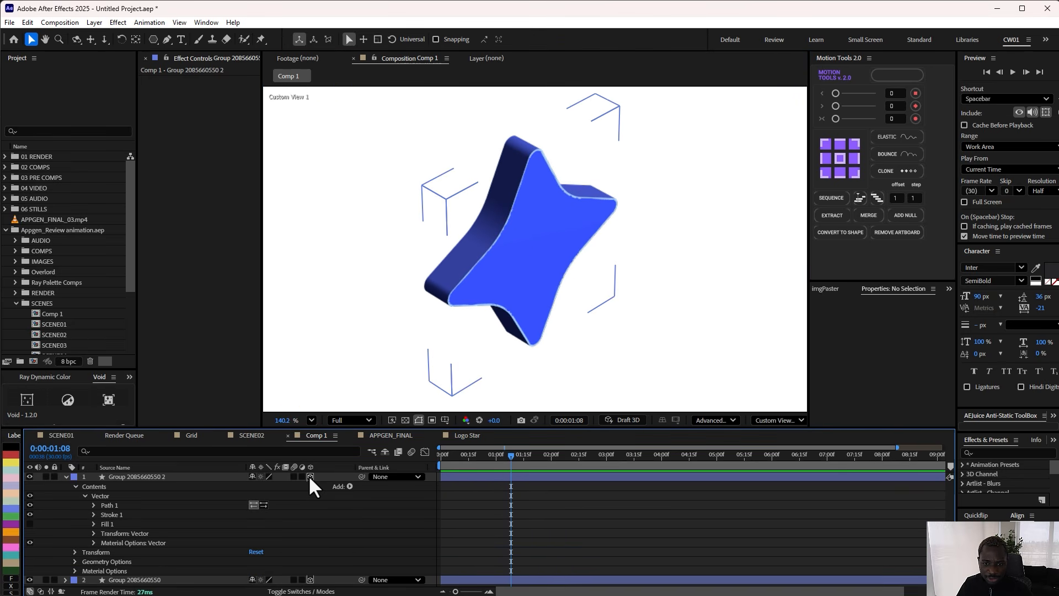
click(220, 478)
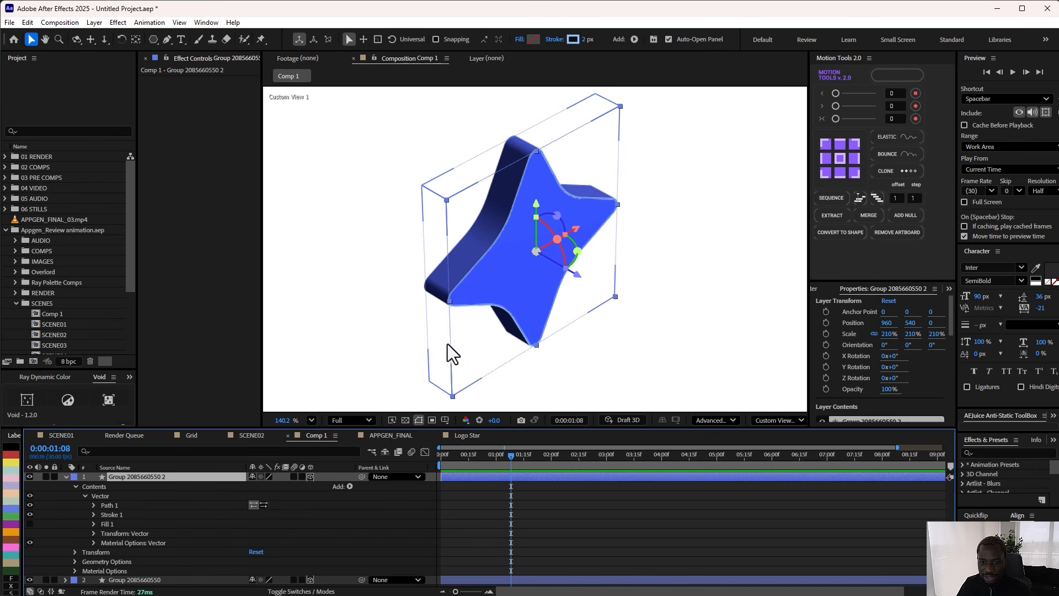
key(comma)
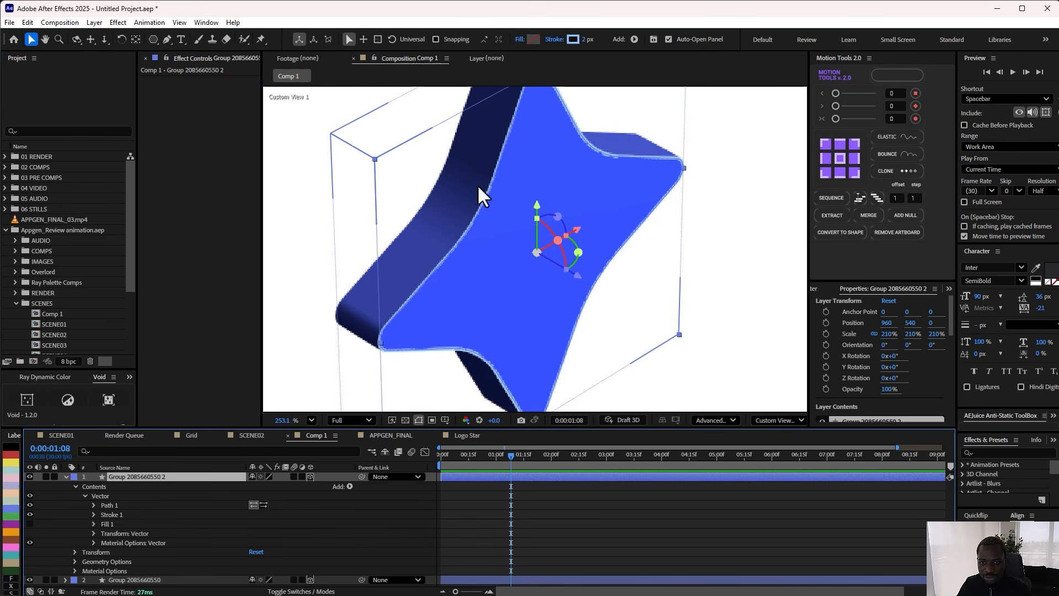
key(comma)
Step: Widen the composition viewer and switch it to the 2 Views layout
click(783, 421)
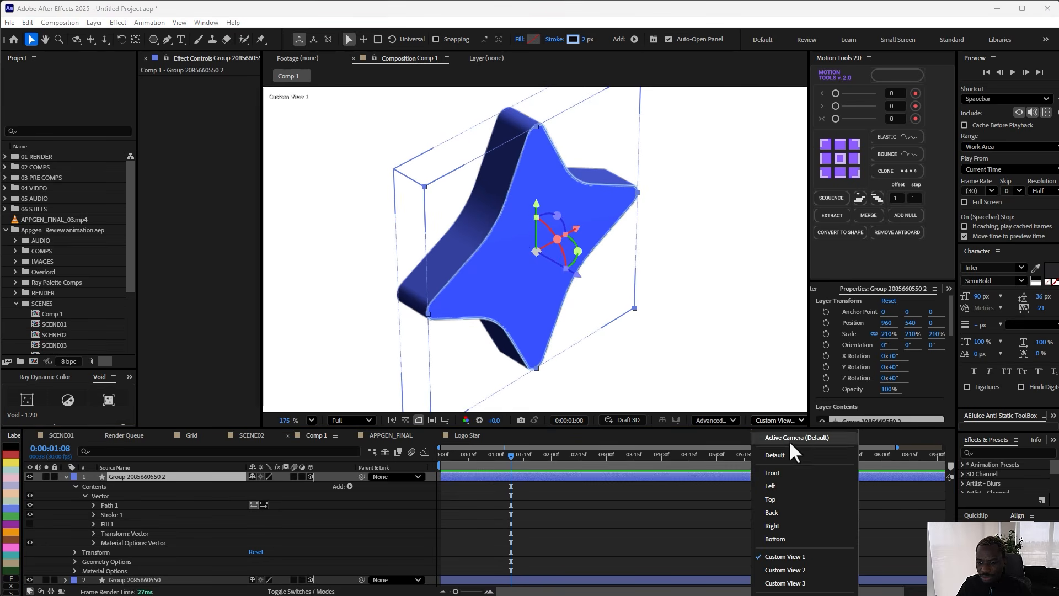
key(Escape)
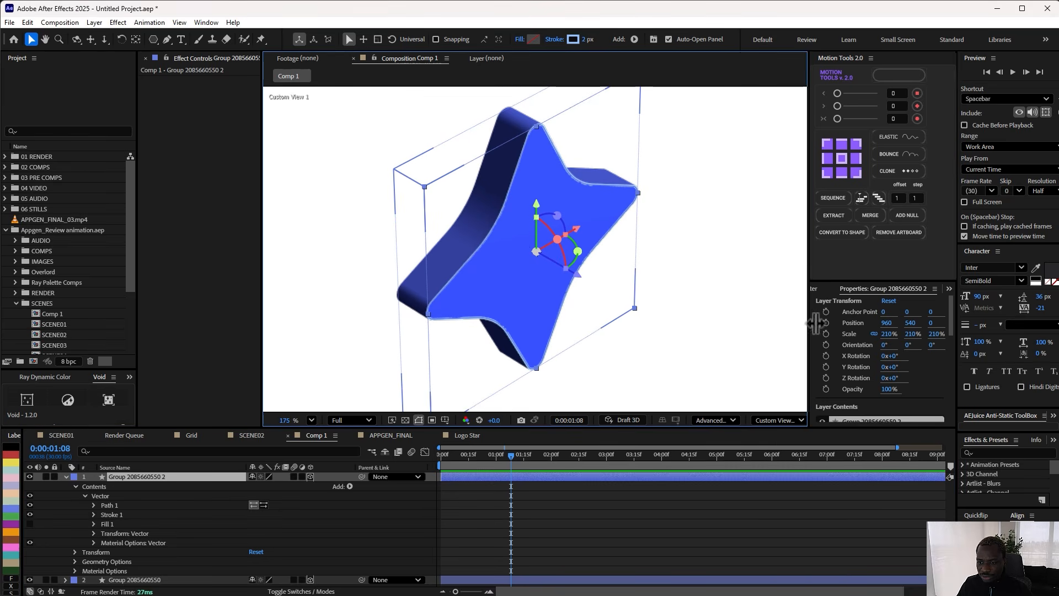
drag(809, 323, 897, 323)
click(862, 422)
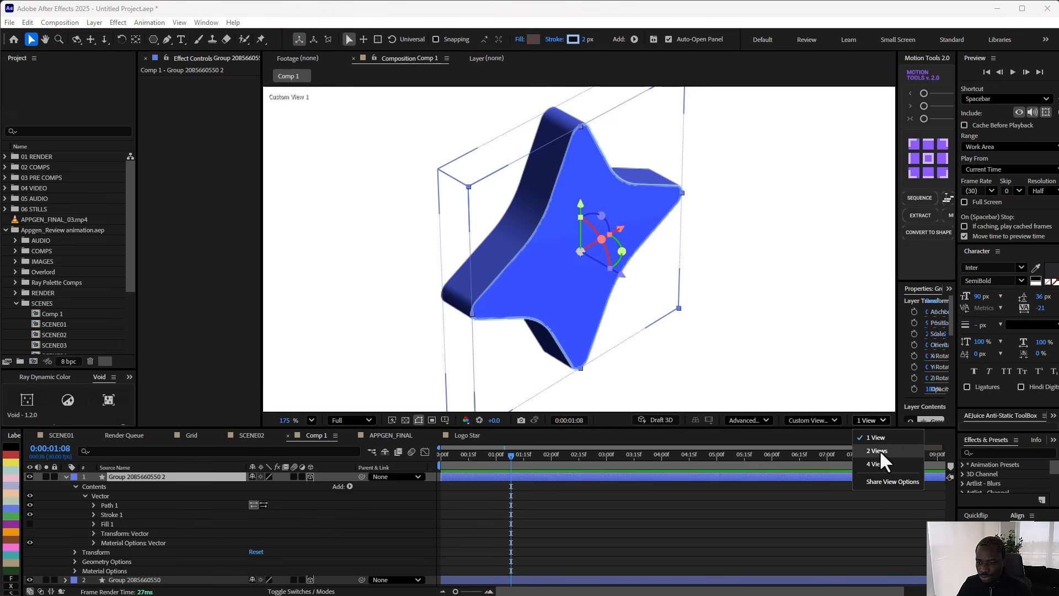
click(878, 450)
Step: Try to move the outline copy forward along its Z axis in the Top view
drag(738, 315, 738, 320)
key(ctrl+z)
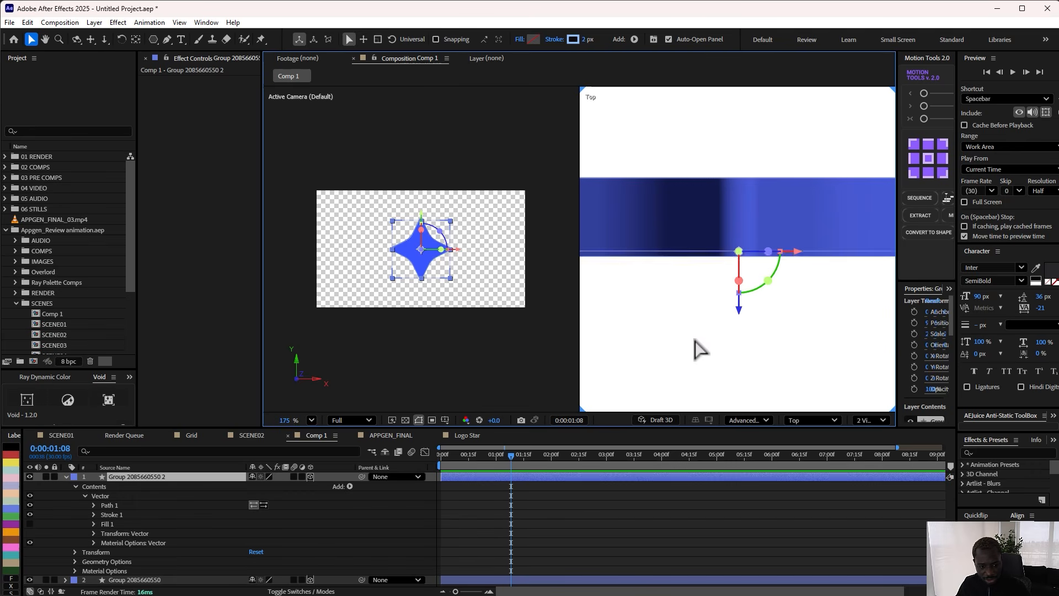
click(190, 476)
drag(739, 317, 736, 394)
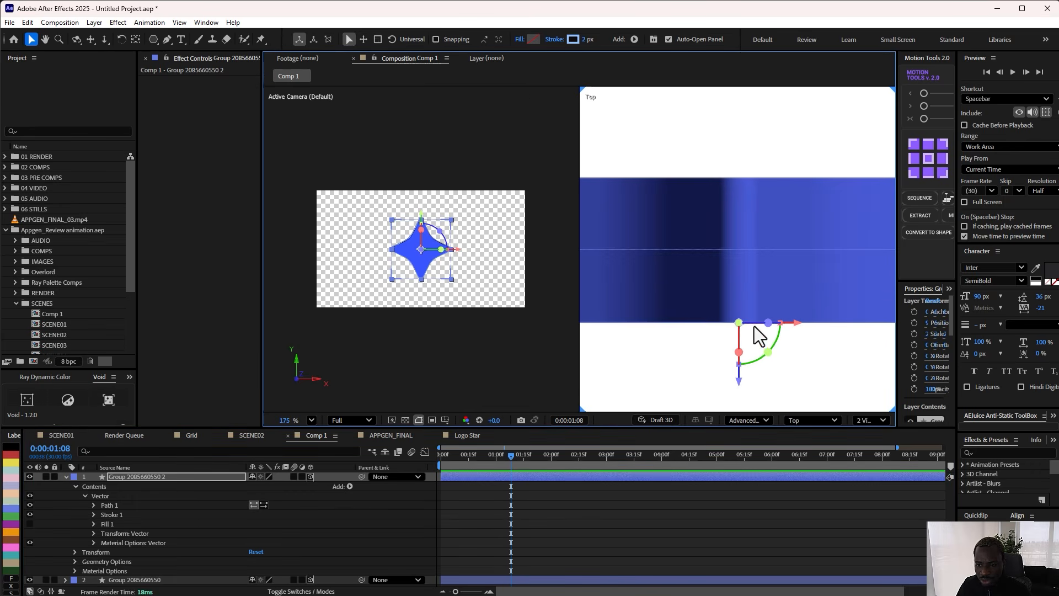
key(ctrl+z)
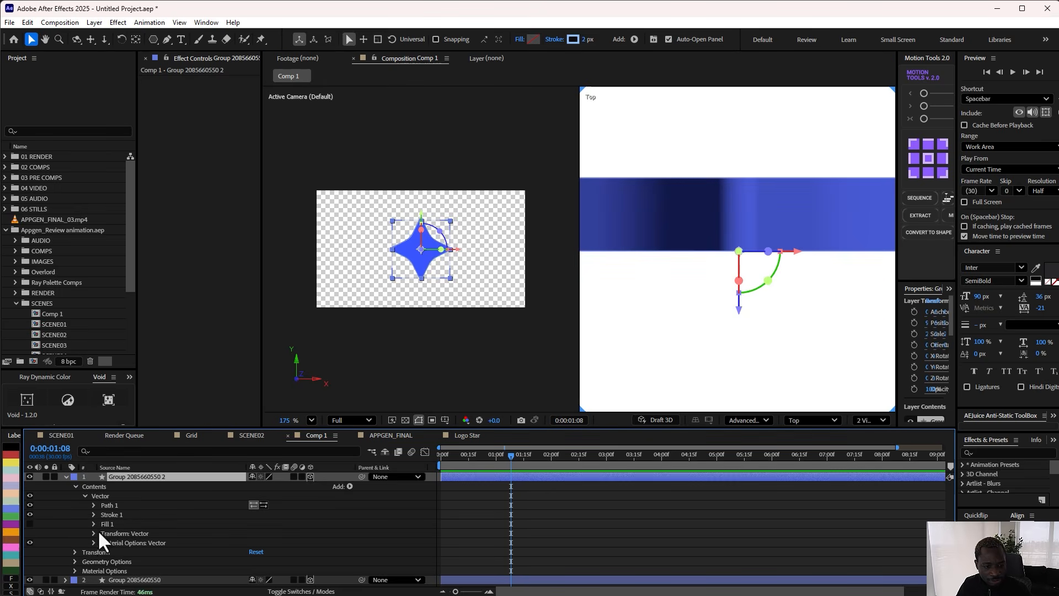
Step: Set the outline copy's extrusion depth to 0 and its bevel depth to 2
click(75, 561)
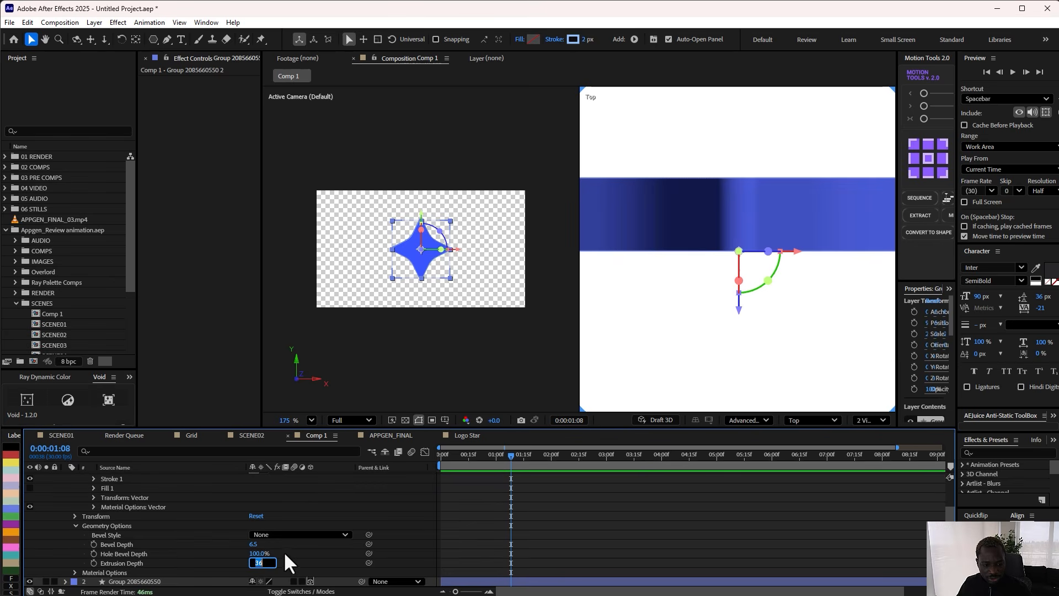
text(0)
click(301, 544)
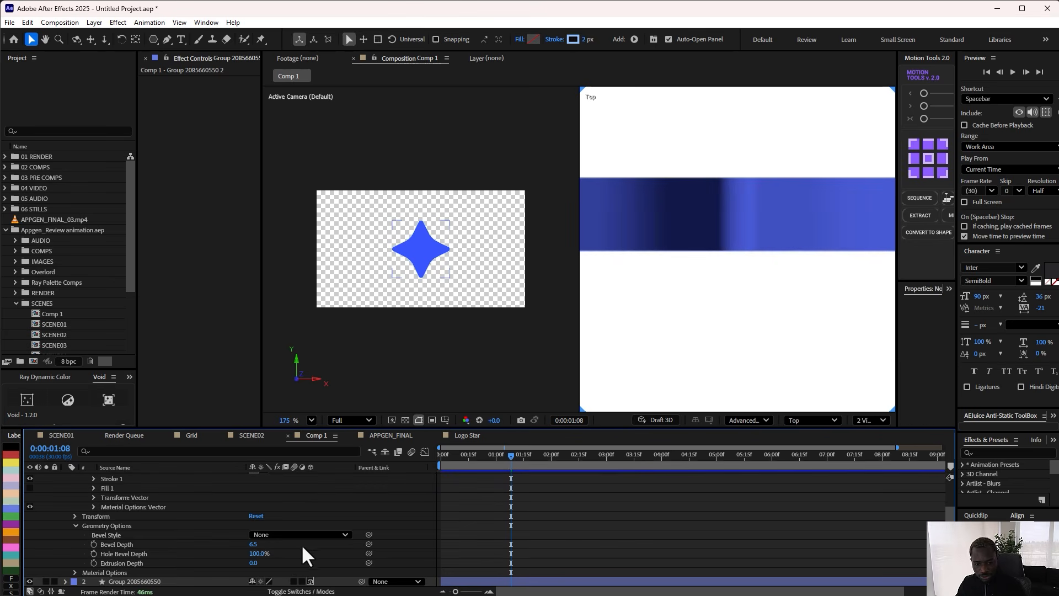
right_click(182, 544)
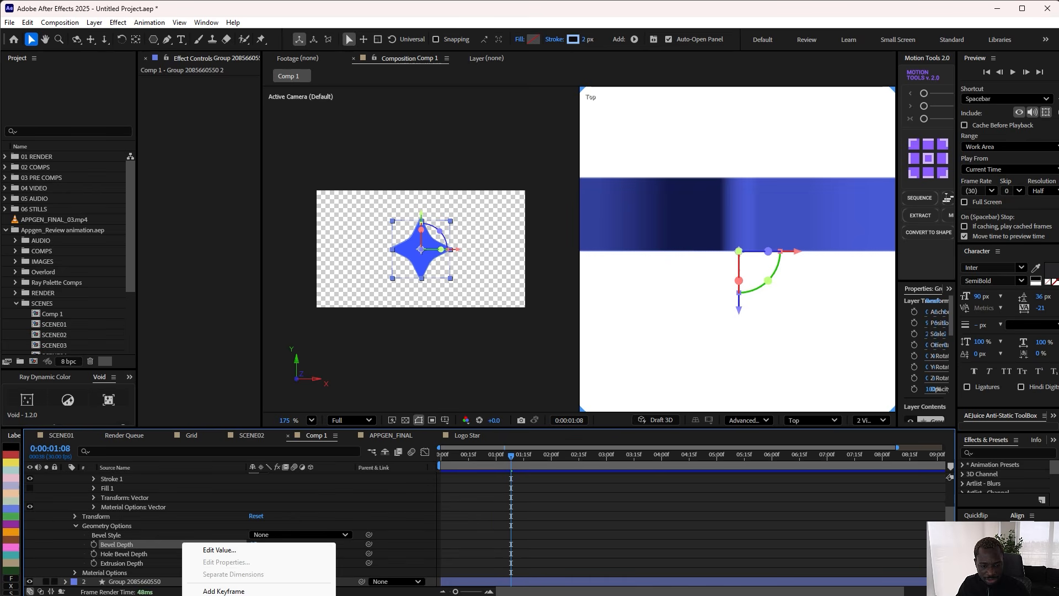
click(343, 557)
click(310, 558)
scroll(160, 477, up, 2)
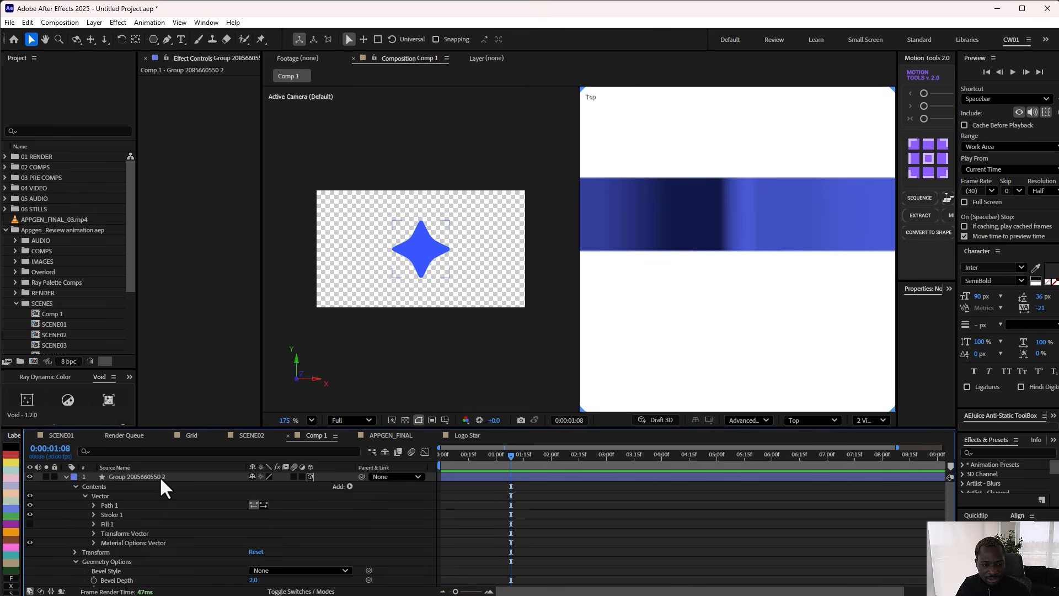
Step: Rename the outline copy's layer as Stroke and move it slightly forward along Z, off the star's front face
click(161, 477)
key(Return)
text(Stro)
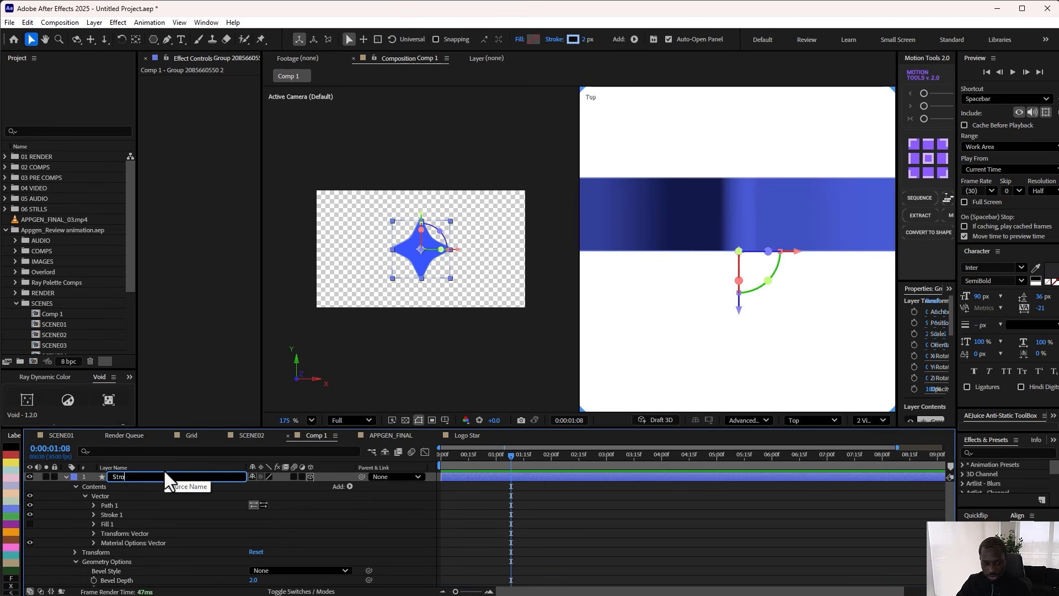
text(ke)
key(Return)
mouse_move(738, 308)
mouse_down()
mouse_move(749, 326)
mouse_move(748, 315)
mouse_up()
Step: Set the Stroke layer's stroke colour to bright red
click(573, 39)
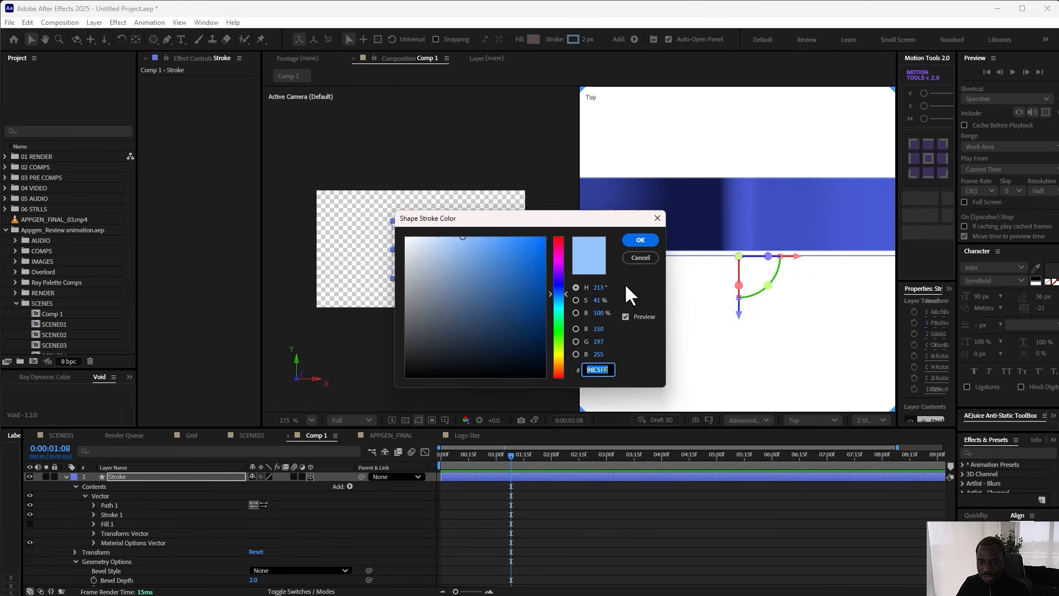
click(558, 237)
click(544, 238)
key(Return)
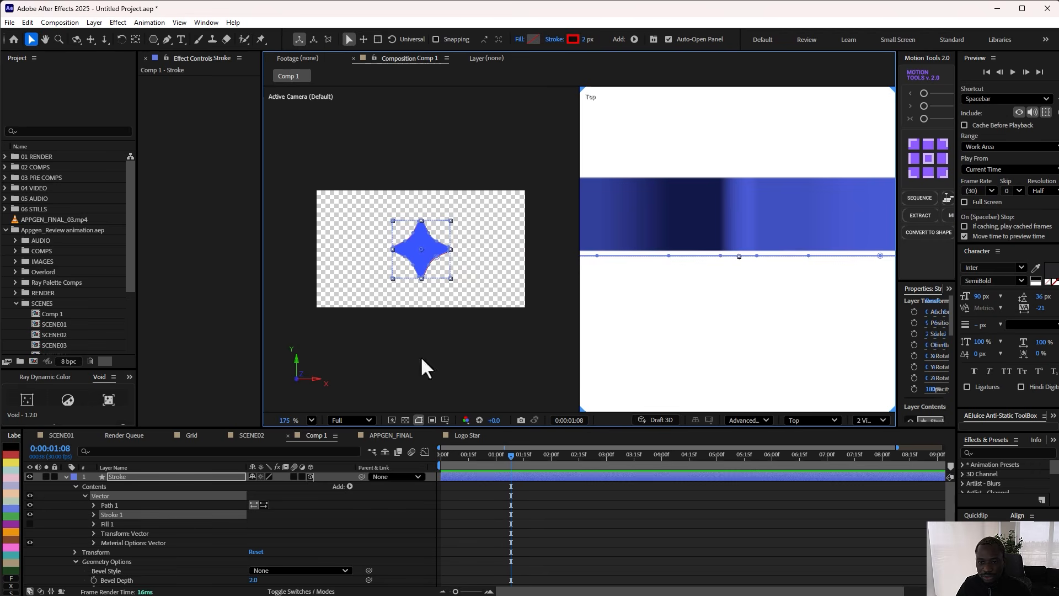
Step: Move the Stroke layer back along Z onto the star's front face and return to the 1 View layout
click(91, 498)
click(136, 476)
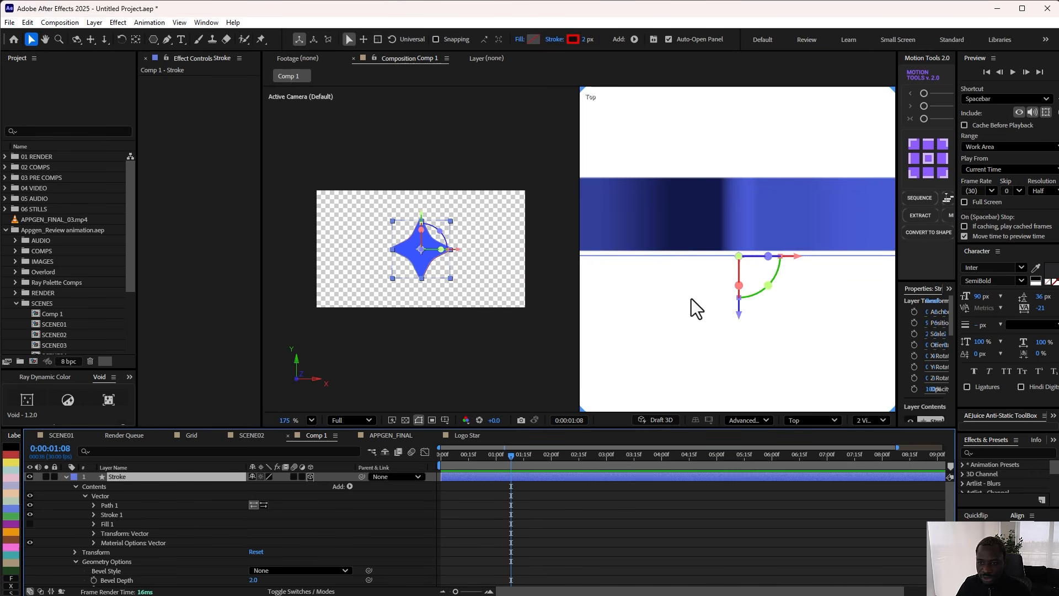
drag(738, 313, 738, 313)
click(442, 483)
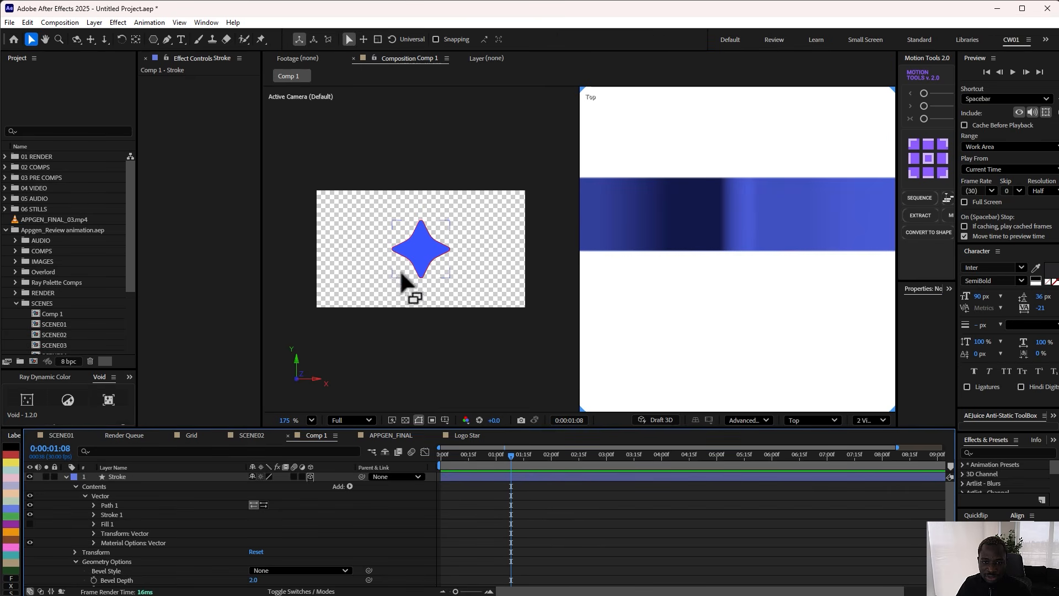
click(878, 419)
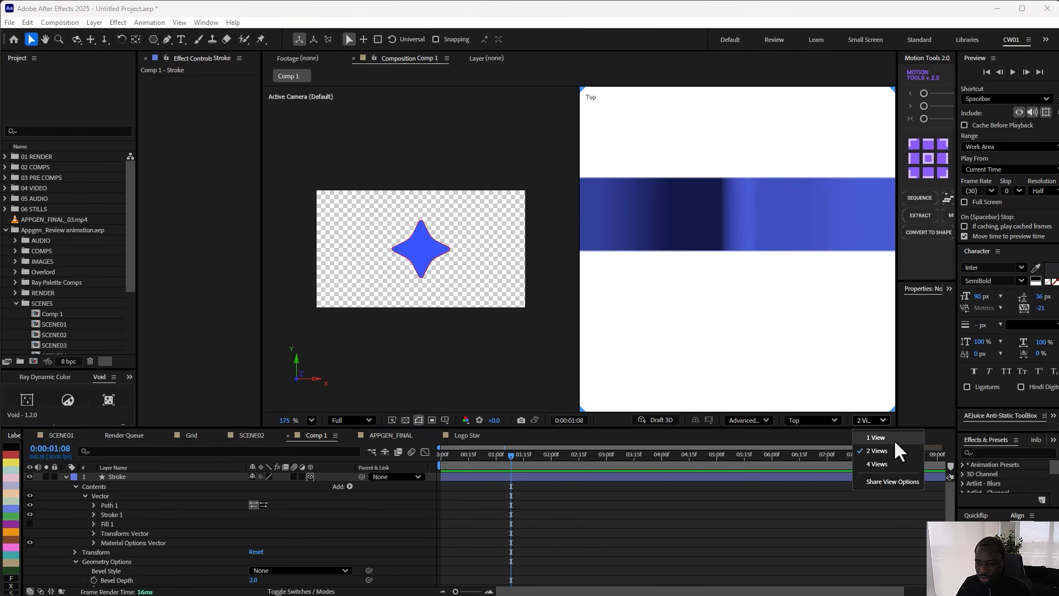
click(893, 438)
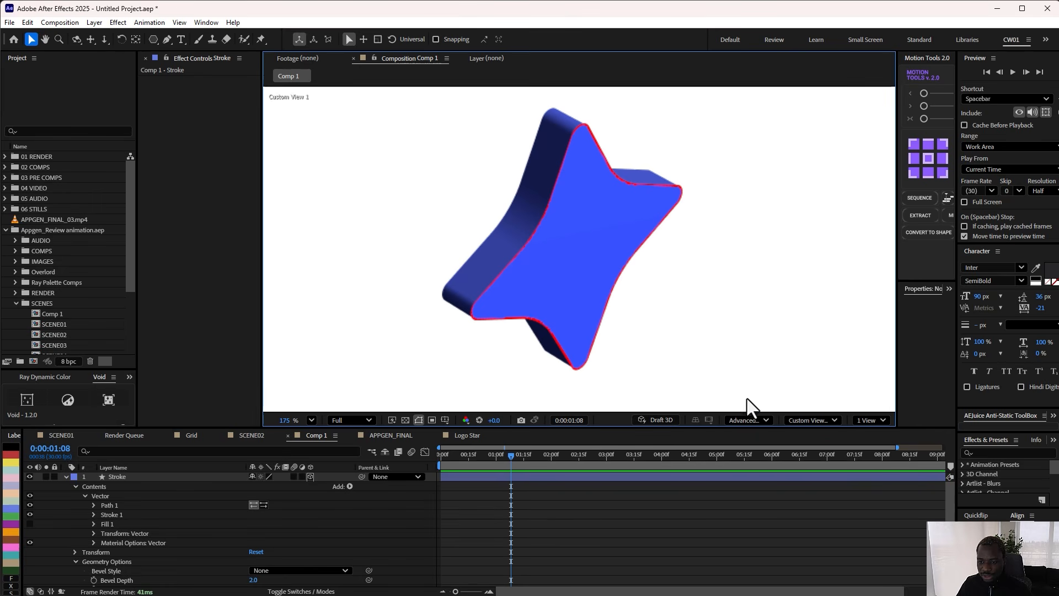
Step: Set the Stroke layer's stroke colour to blue 53B0FF
click(139, 478)
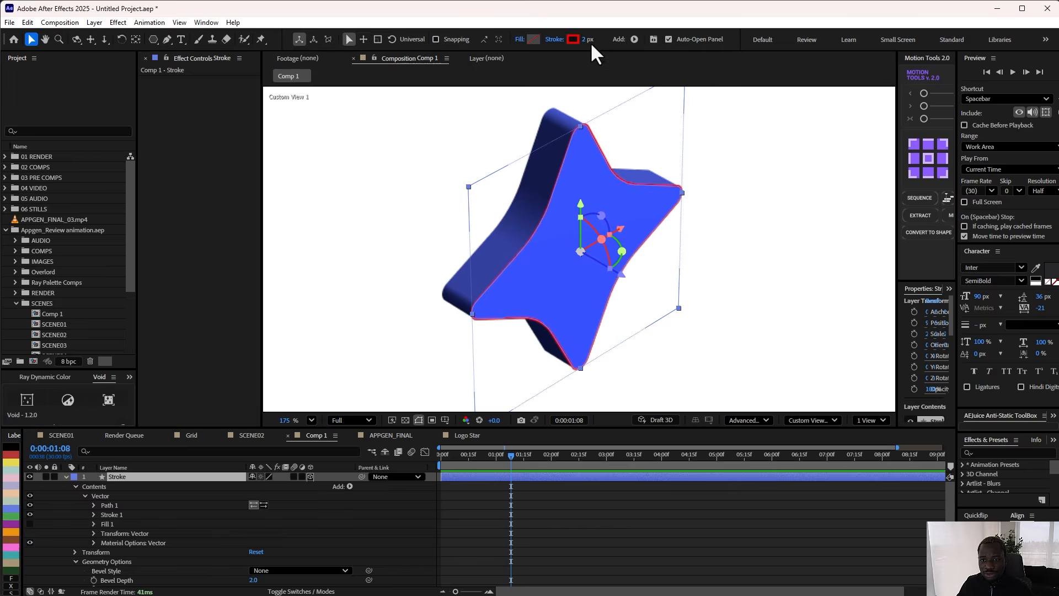
click(574, 39)
click(559, 297)
click(501, 237)
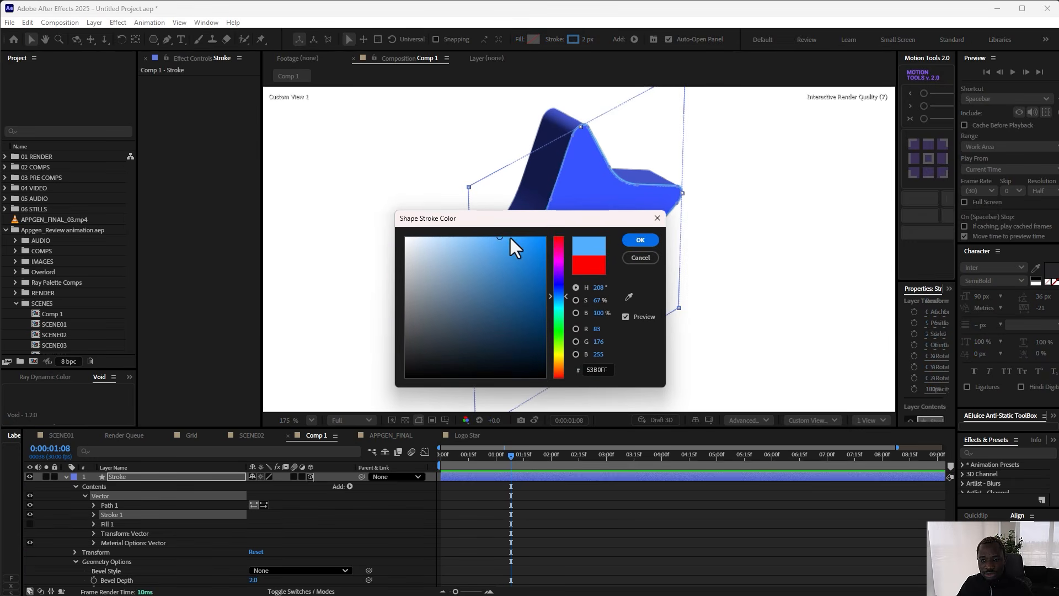
click(637, 239)
click(606, 531)
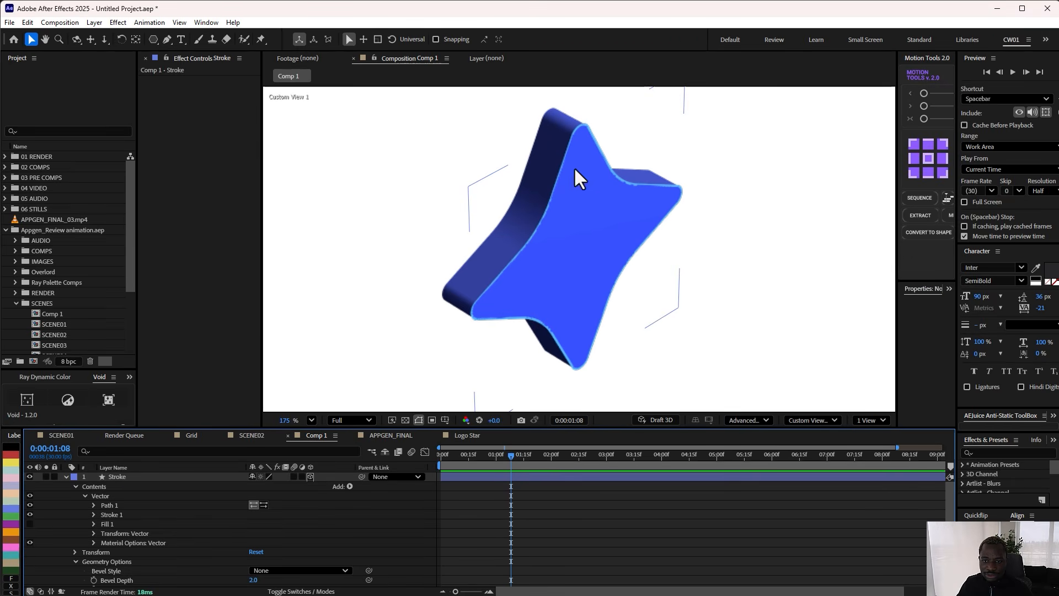
Step: Duplicate the Stroke layer and, in the 2 Views layout, move the copy along Z onto the star's rear face
click(145, 478)
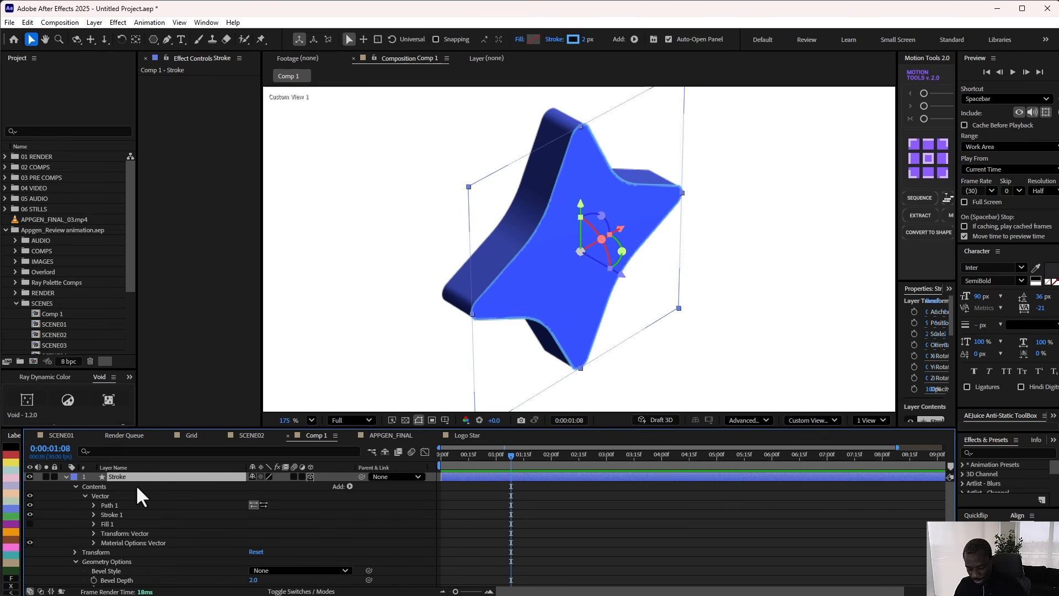
key(ctrl+d)
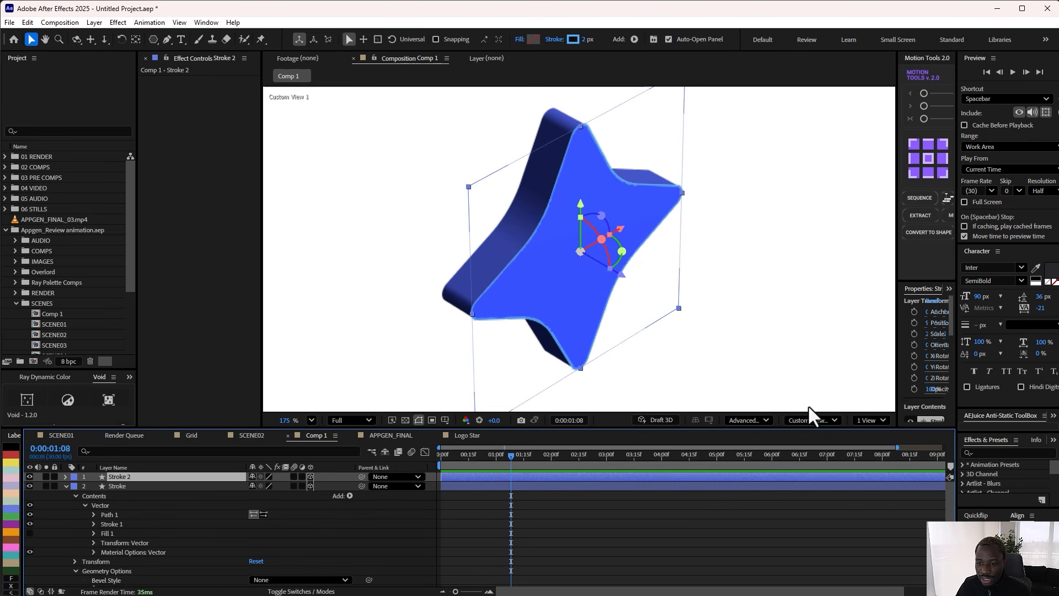
click(866, 422)
click(876, 454)
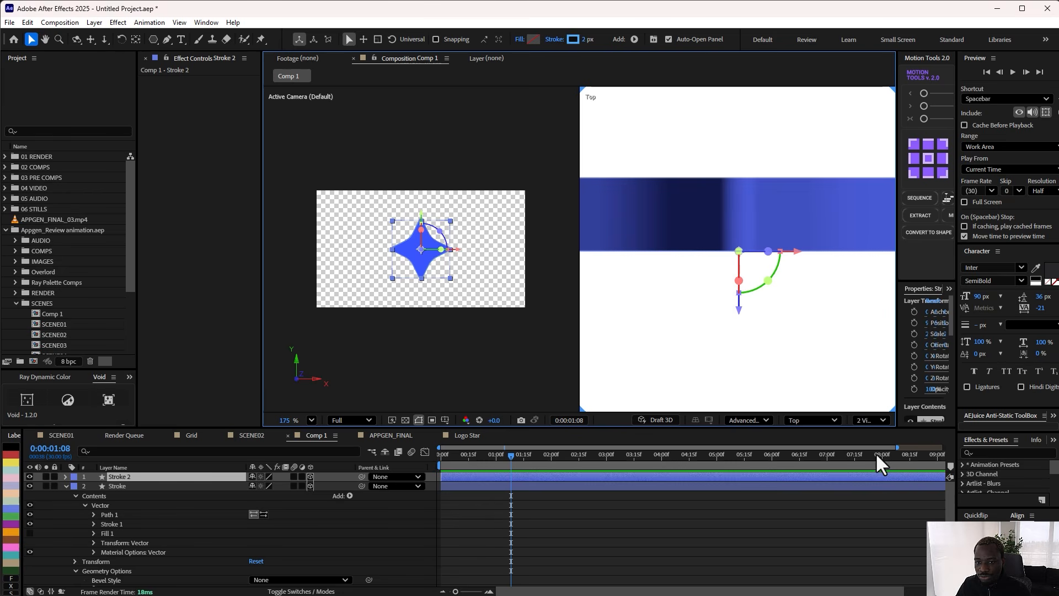
mouse_move(736, 294)
mouse_down()
mouse_move(748, 282)
mouse_move(743, 238)
mouse_up()
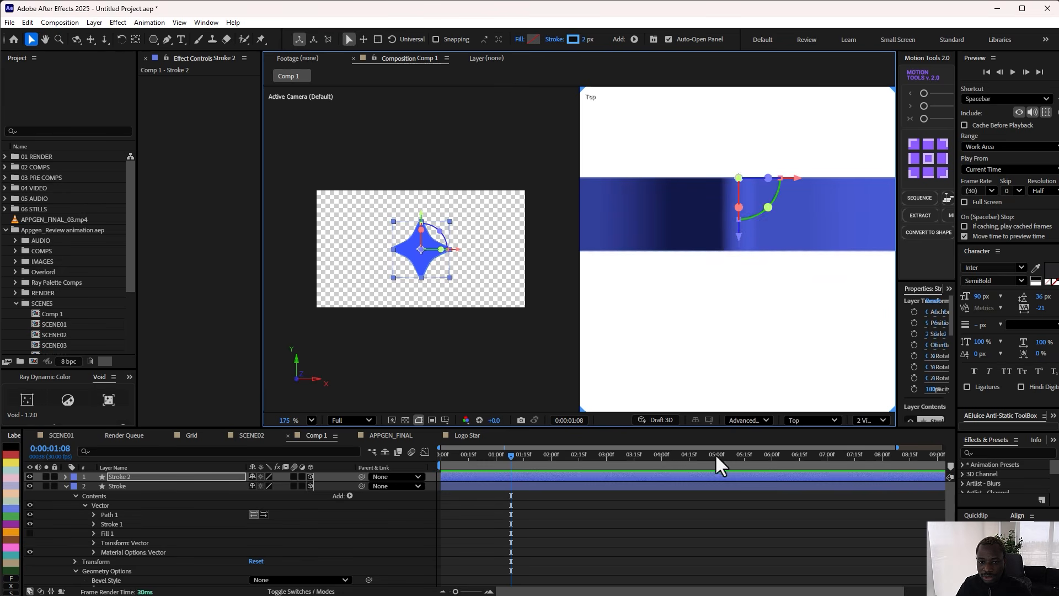
Step: Collapse the Stroke layer's properties and switch the Comp 1 viewer to 1 View
click(609, 534)
click(66, 486)
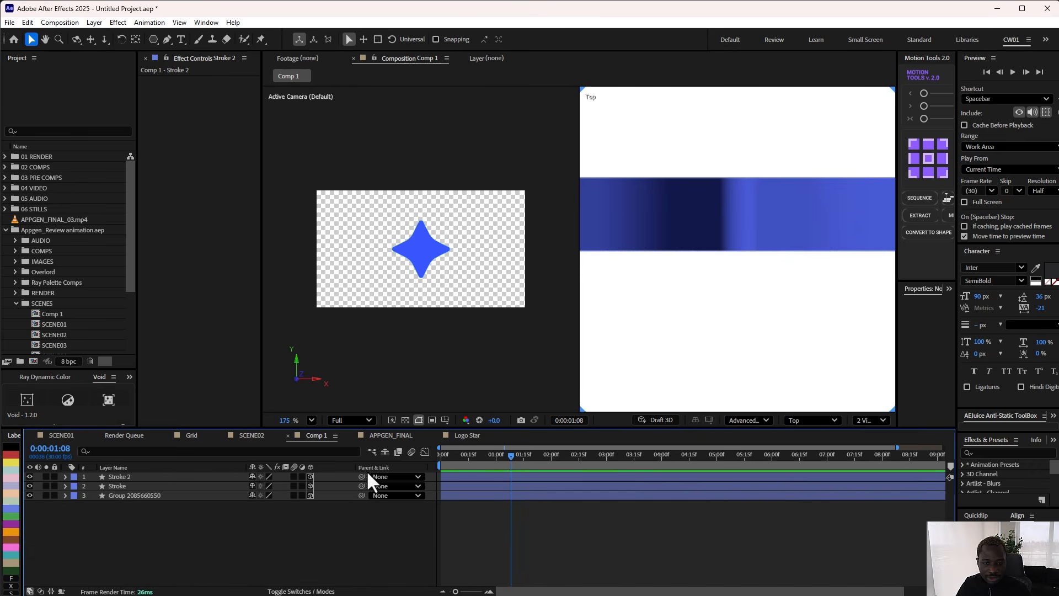
click(877, 421)
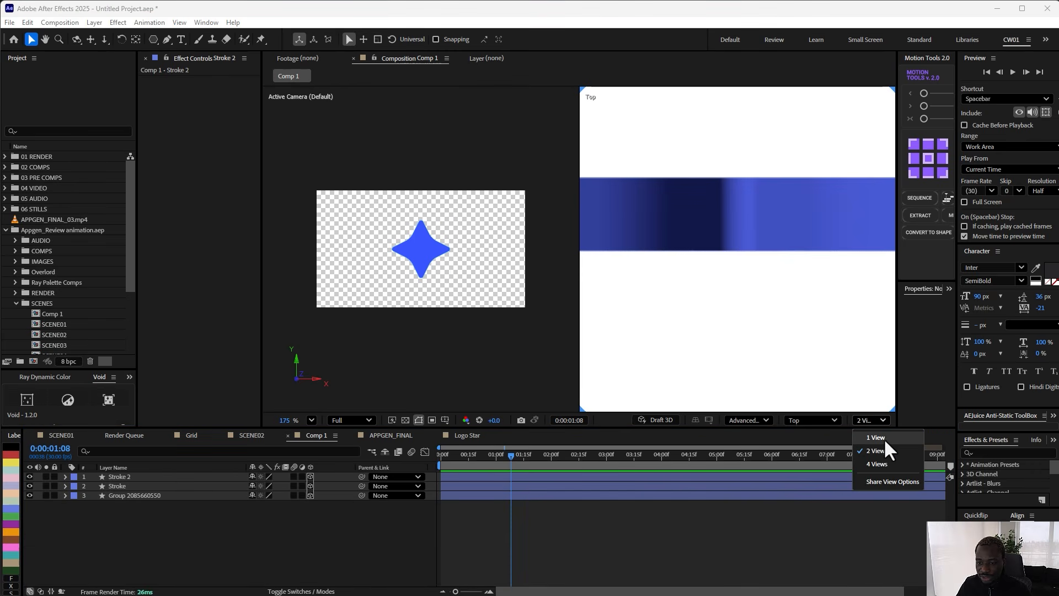
click(884, 438)
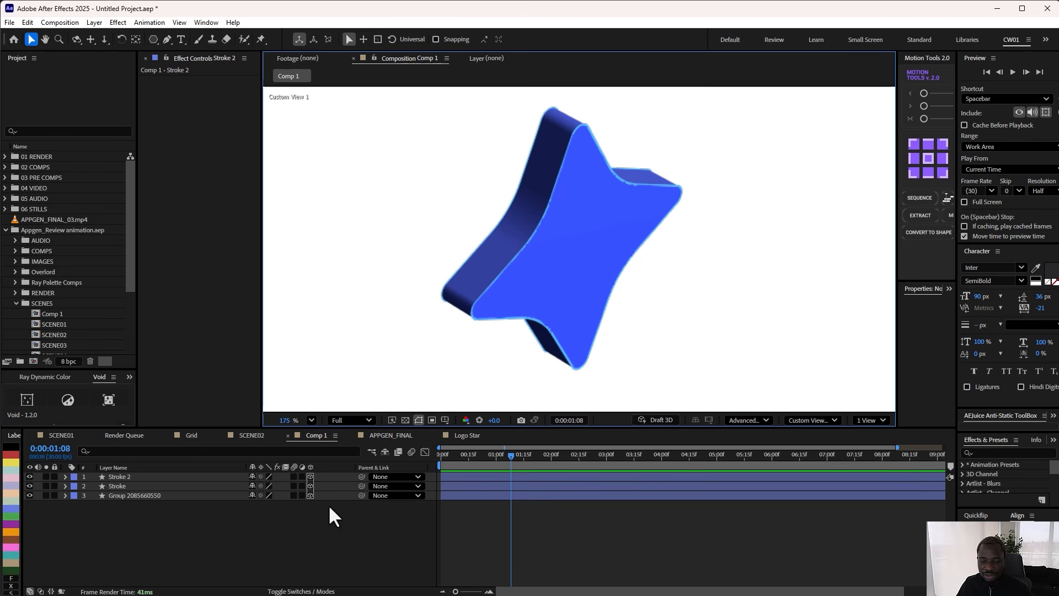
Step: Set the Comp 1 3D view to Active Camera (Default) and orbit around the blue star
click(865, 421)
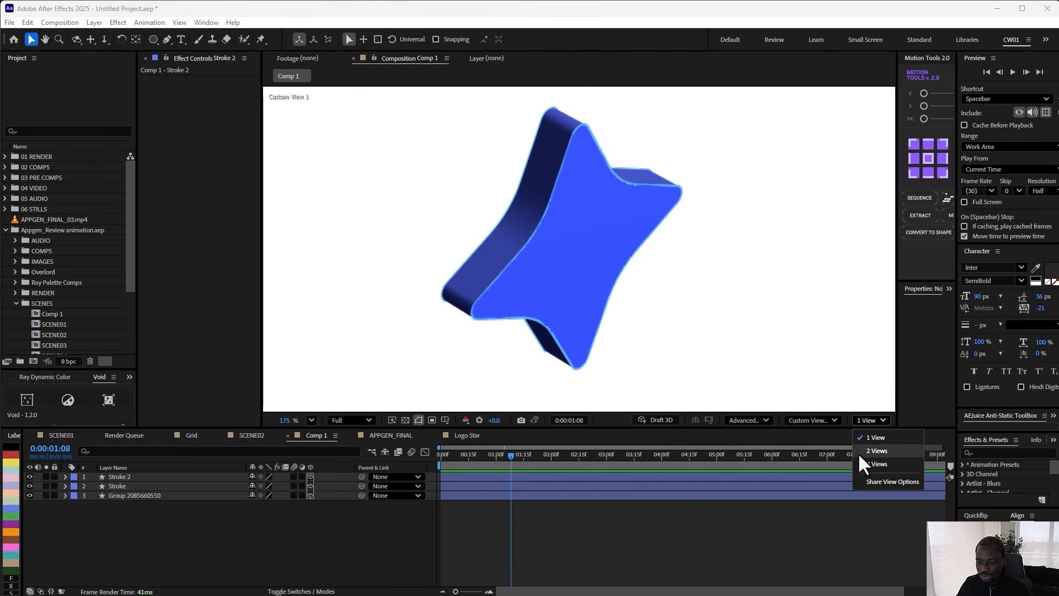
click(806, 420)
click(807, 419)
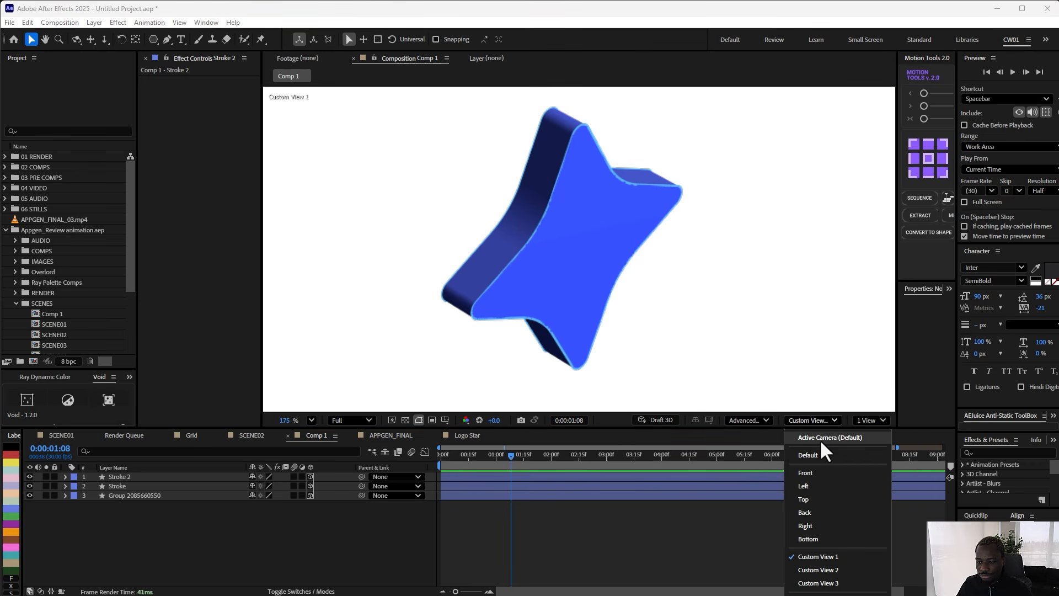
click(821, 439)
key(comma)
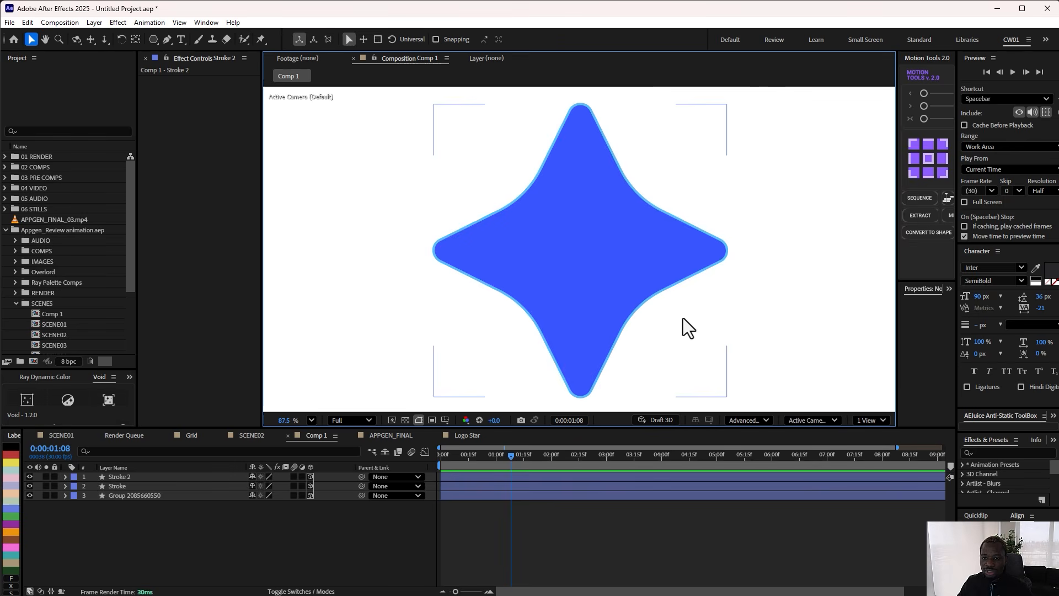
click(76, 40)
drag(671, 280, 662, 298)
Step: Open the APPGEN_FINAL composition from Logo Star's composition flowchart and go to 0:00:07:18
click(247, 435)
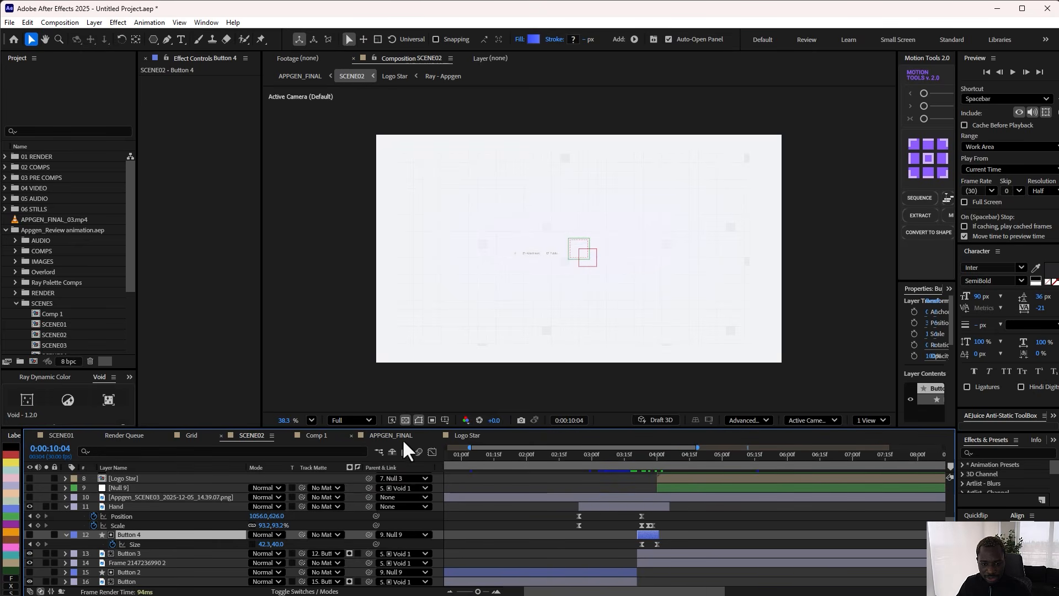
click(463, 435)
key(Tab)
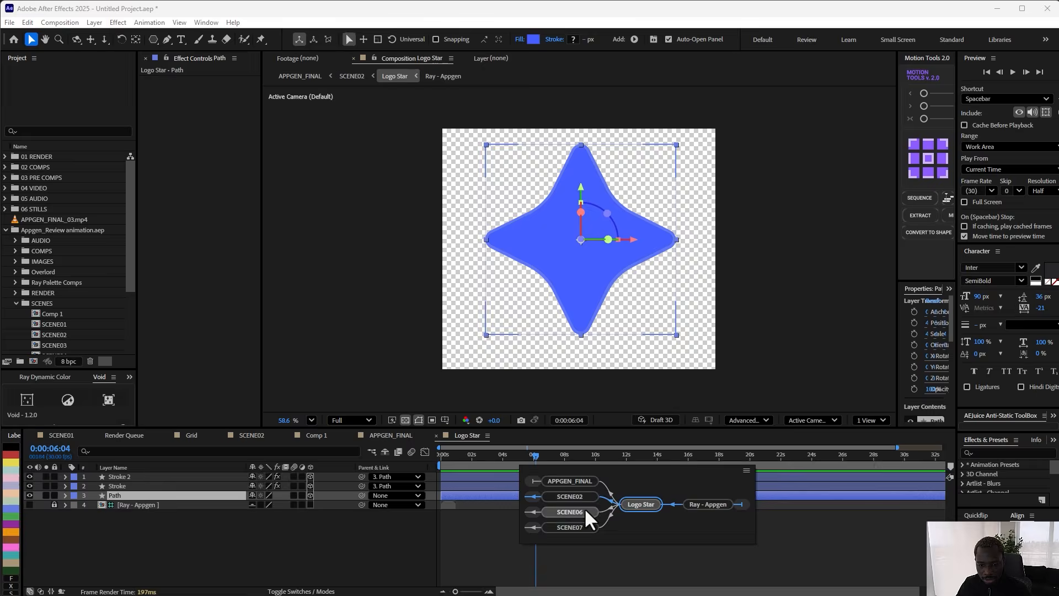
click(584, 507)
key(Tab)
click(552, 457)
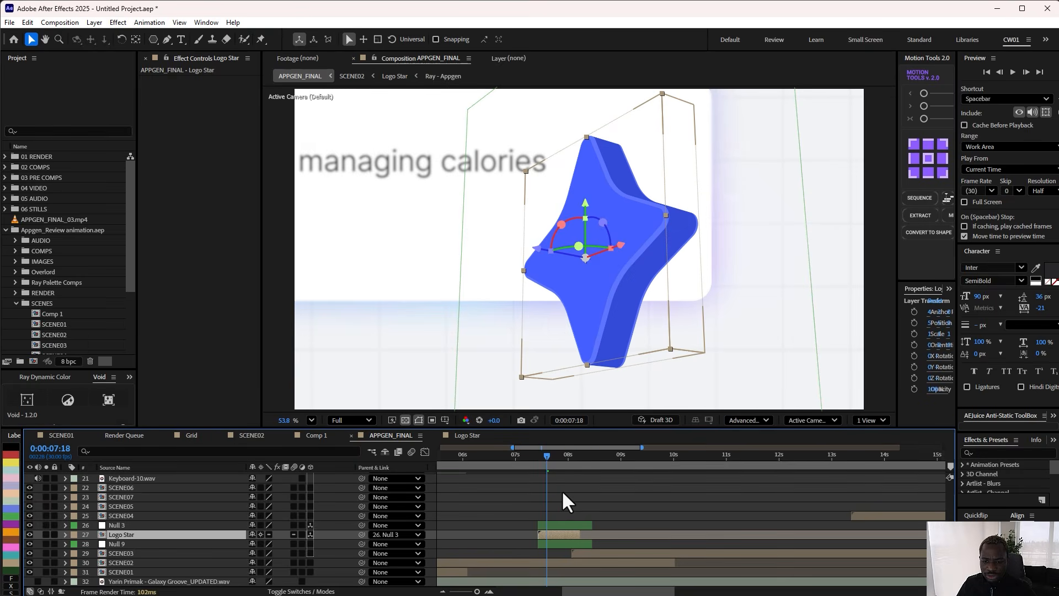
Step: Reveal the keyframes of Null 3 and scrub the star's animation from 0:00:07:13 to 0:00:07:22
alt+scroll(546, 497, up, 5)
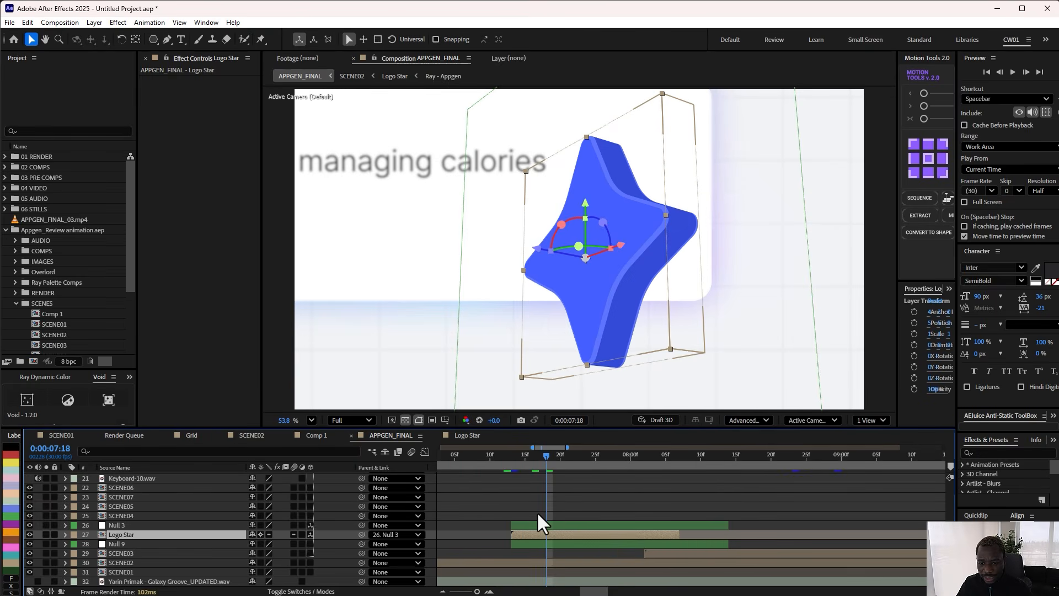
click(548, 523)
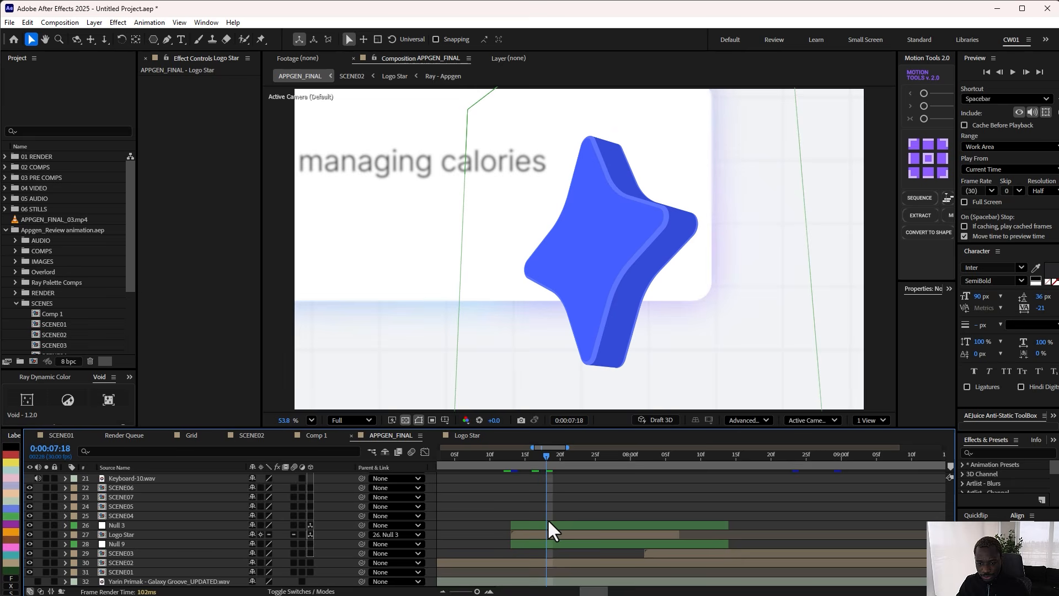
key(u)
drag(531, 456, 512, 461)
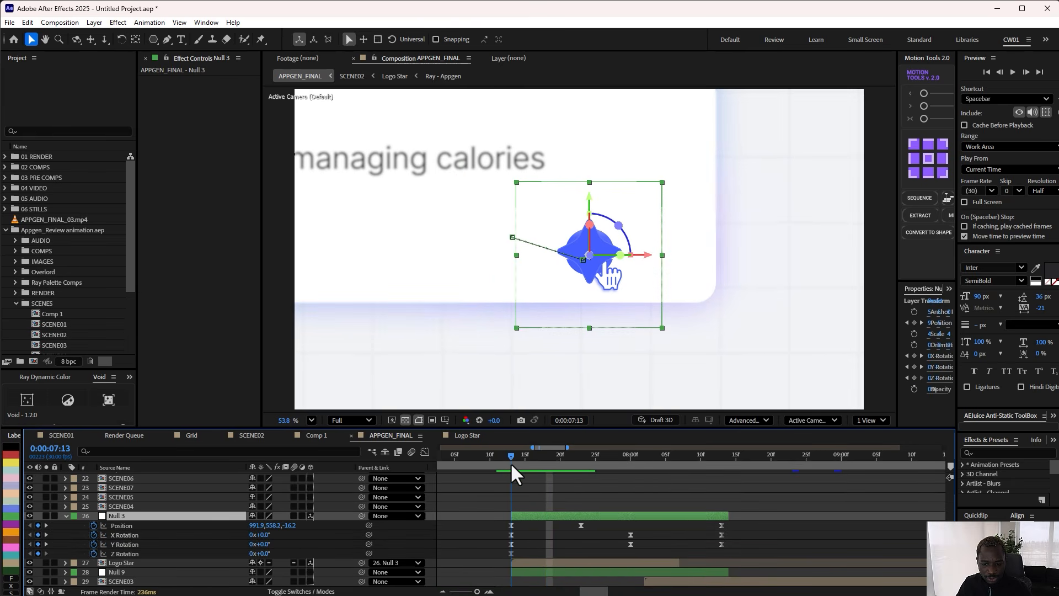
mouse_move(511, 465)
mouse_down()
mouse_move(549, 463)
mouse_move(512, 472)
mouse_up()
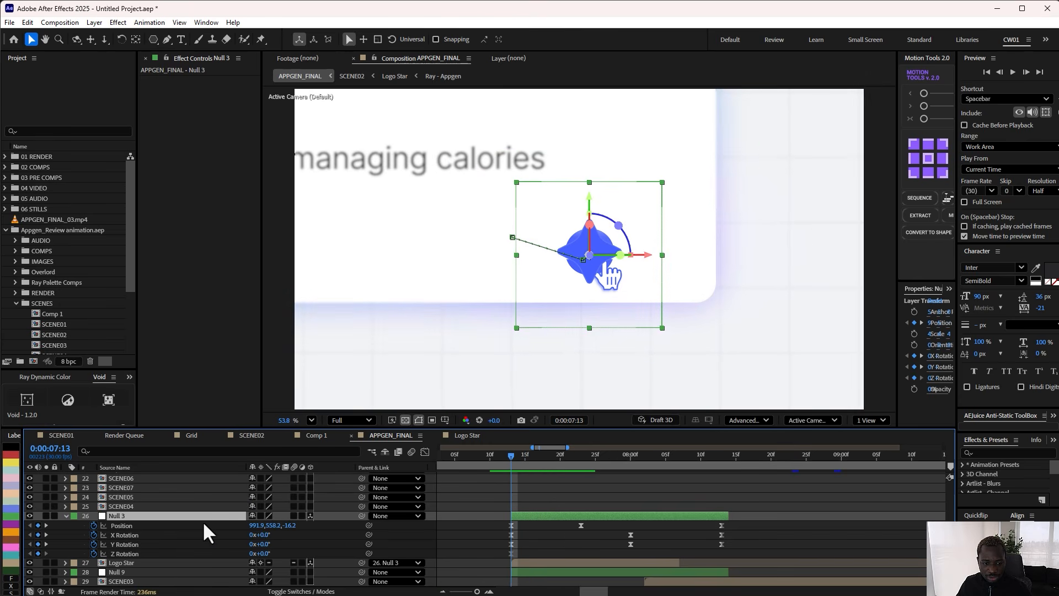
drag(508, 457, 575, 459)
scroll(542, 342, down, 2)
scroll(539, 528, down, 1)
Step: Open SCENE02 to examine its timeline at the star transition, and return to APPGEN_FINAL to scrub to 0:00:08:13
click(570, 563)
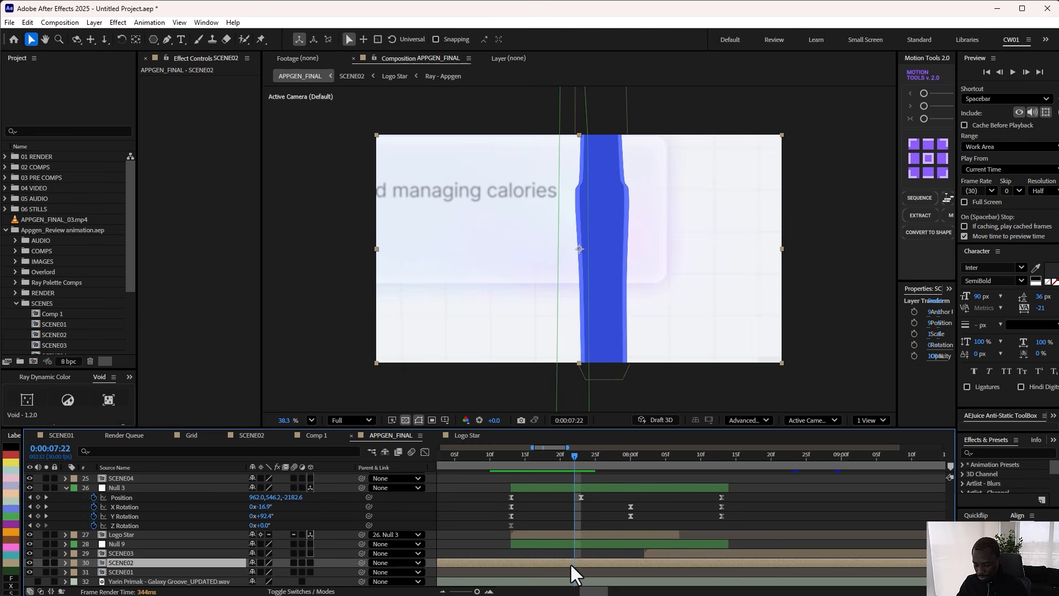
click(579, 540)
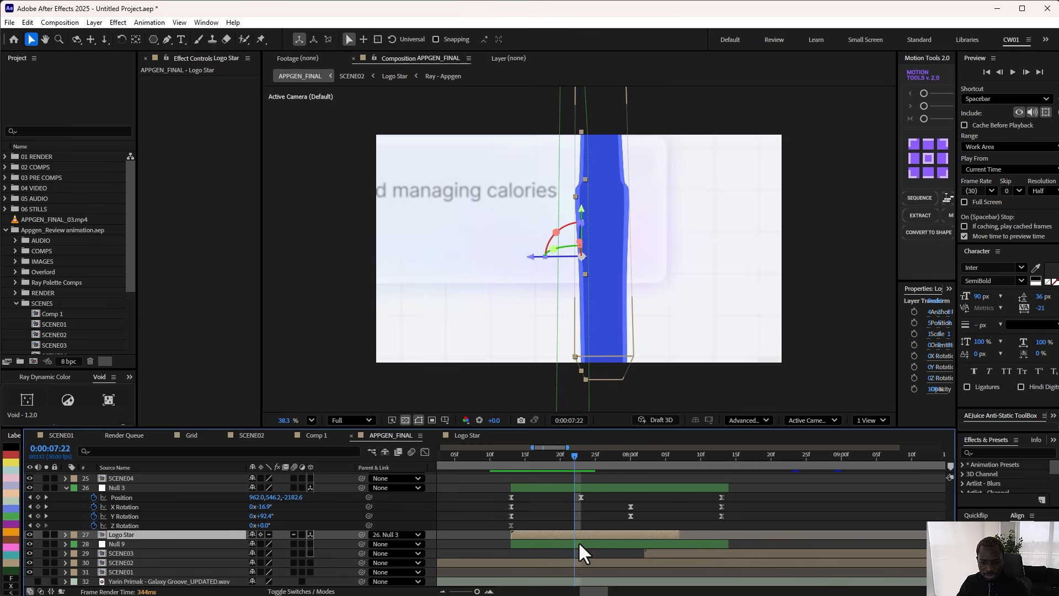
double_click(574, 562)
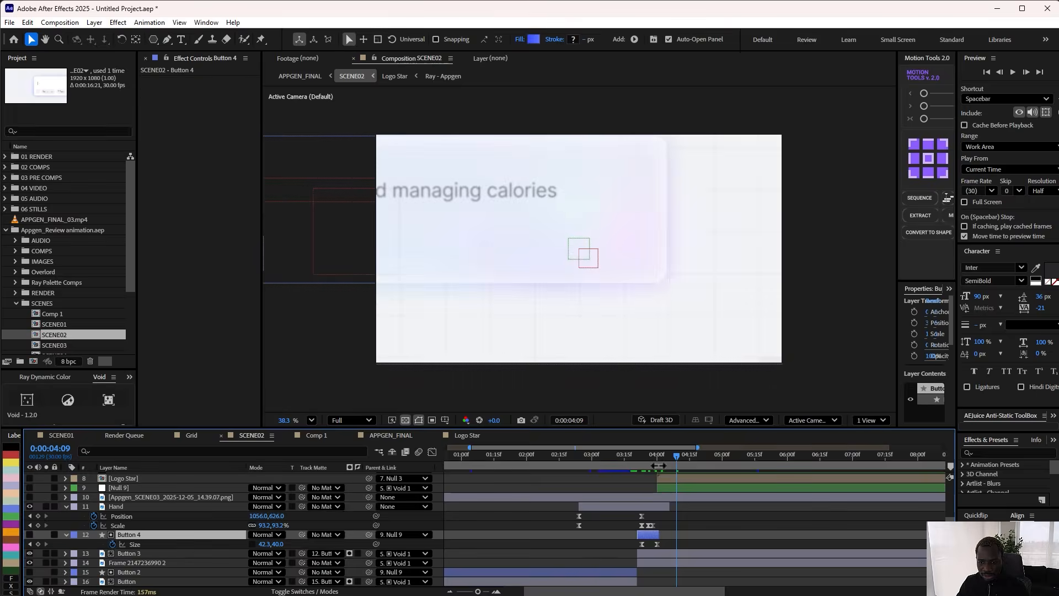
mouse_move(684, 459)
mouse_down()
mouse_move(669, 462)
mouse_move(700, 460)
mouse_up()
scroll(684, 475, up, 5)
key(Tab)
click(634, 457)
drag(633, 458, 722, 462)
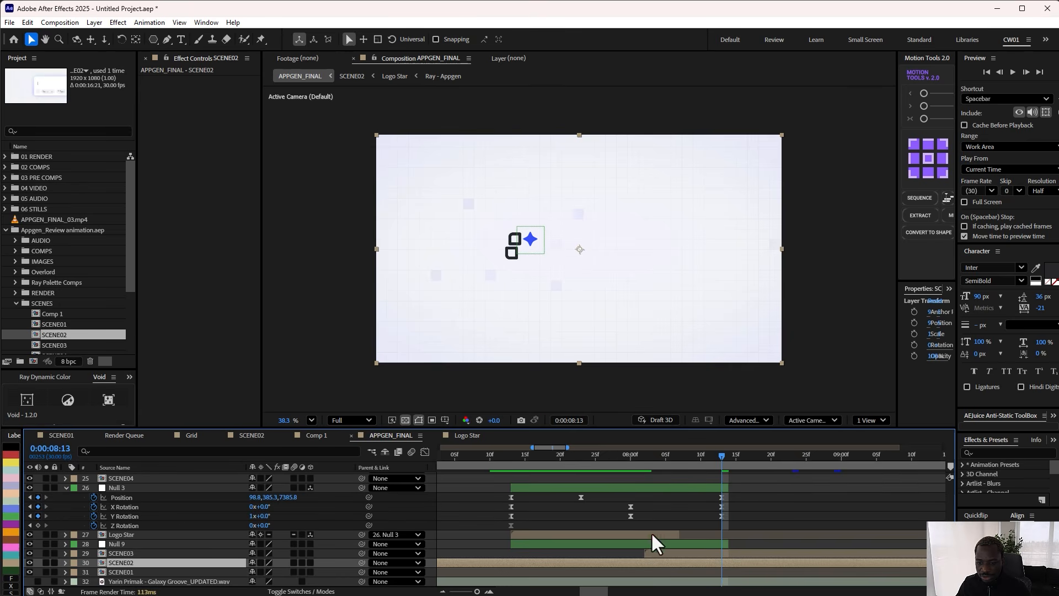
Step: Open SCENE03 to examine its opening frames, and return to APPGEN_FINAL to compare the handover around 0:00:08:09
double_click(167, 552)
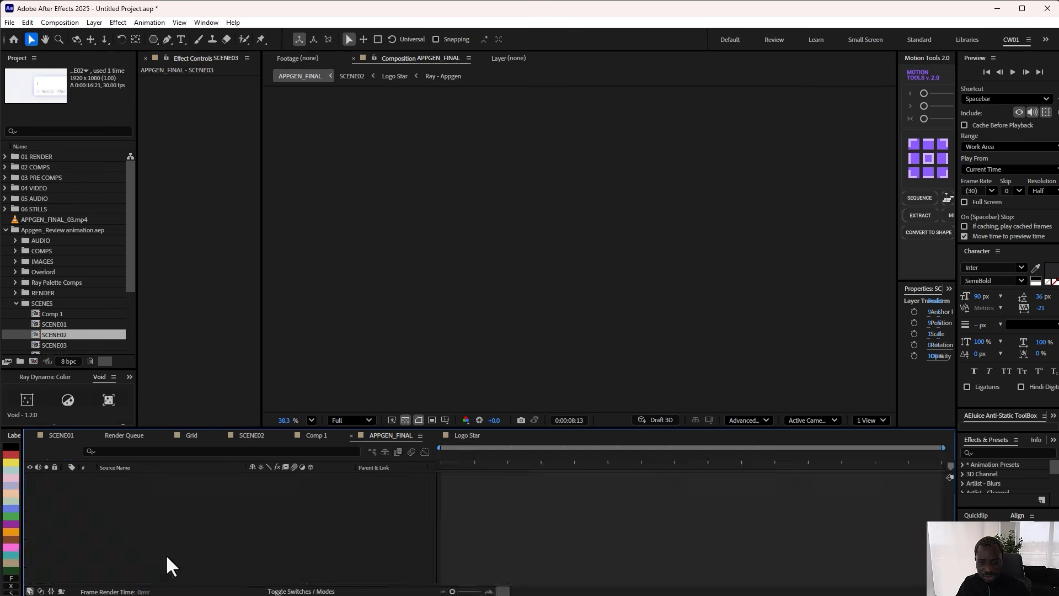
mouse_move(456, 461)
mouse_down()
mouse_move(439, 464)
mouse_move(478, 467)
mouse_move(439, 469)
mouse_move(454, 457)
mouse_up()
key(Tab)
click(449, 461)
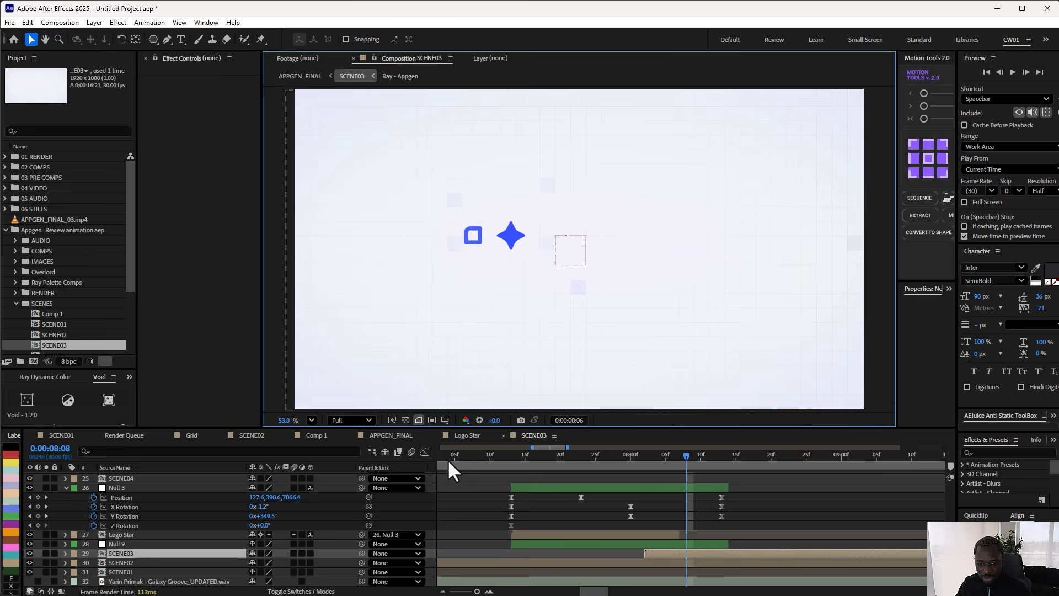
mouse_move(684, 459)
mouse_down()
mouse_move(648, 462)
mouse_move(690, 463)
mouse_up()
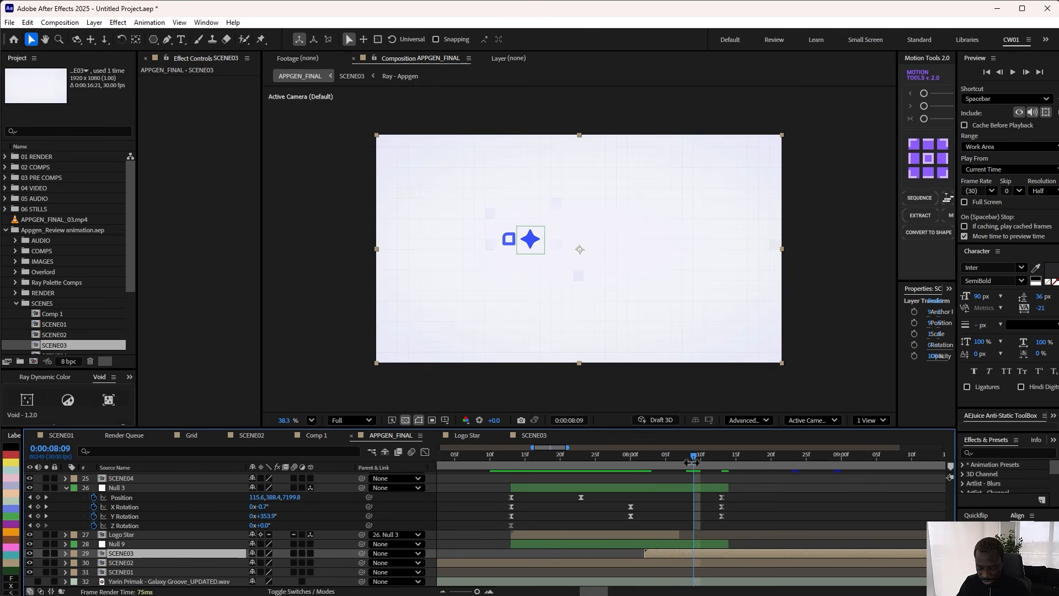
Step: Reopen the SCENE03 composition and collapse the properties of all its layers
key(Tab)
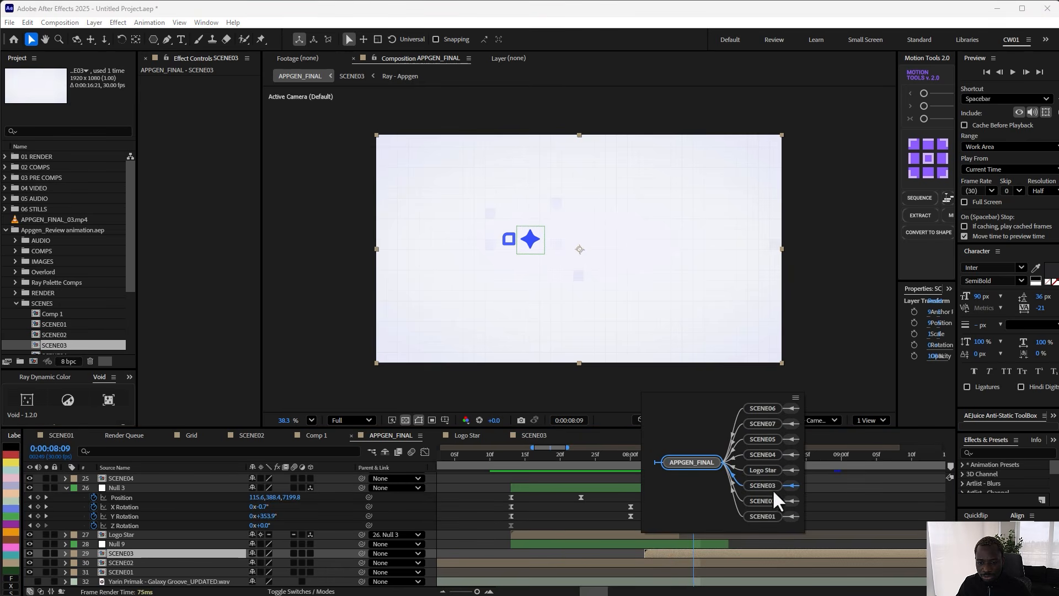
click(825, 492)
double_click(661, 553)
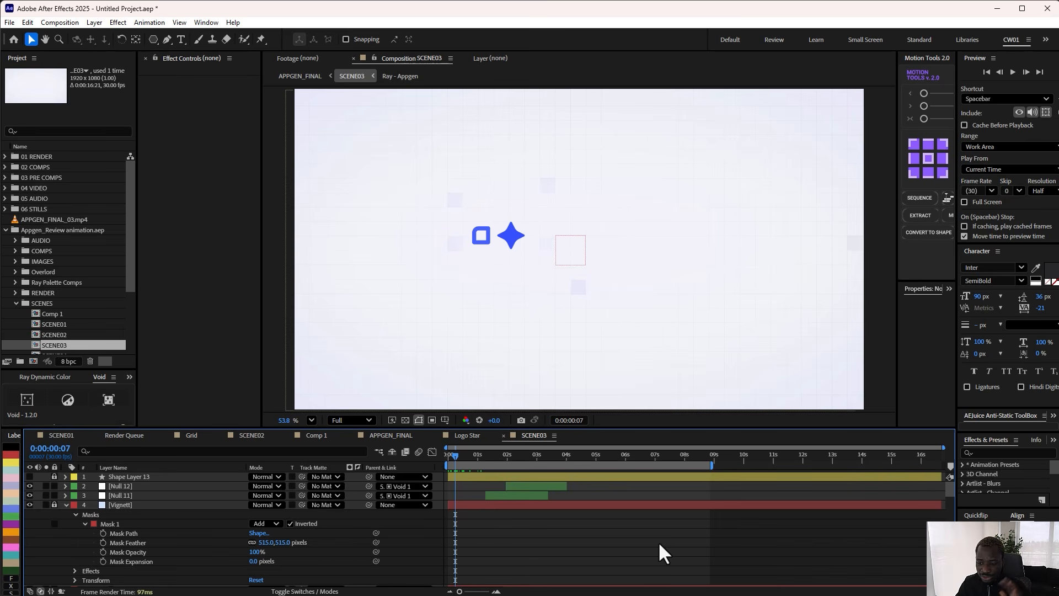
key(ctrl+a)
key(u)
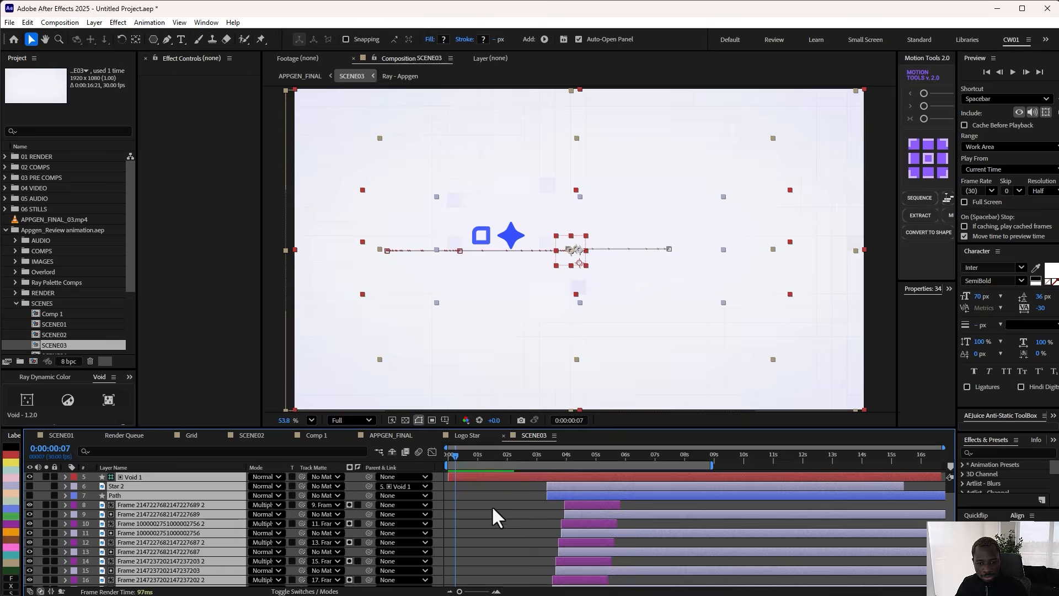
click(490, 505)
Step: Locate the logo-dark 1 Comp 1 layer among the SCENE03 layers and open that composition
scroll(479, 511, down, 6)
scroll(460, 491, down, 3)
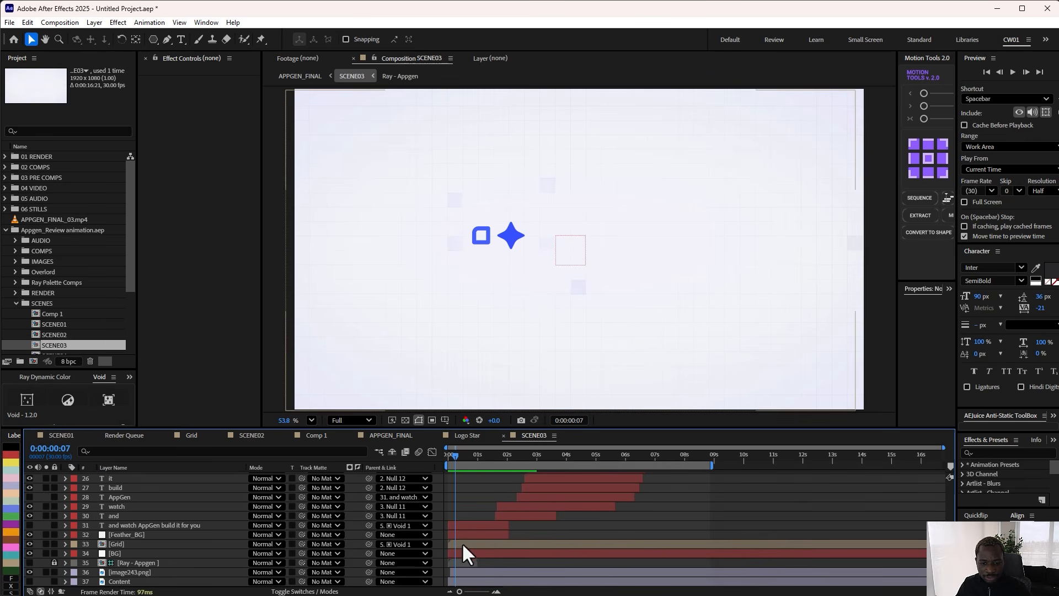
click(462, 544)
click(459, 525)
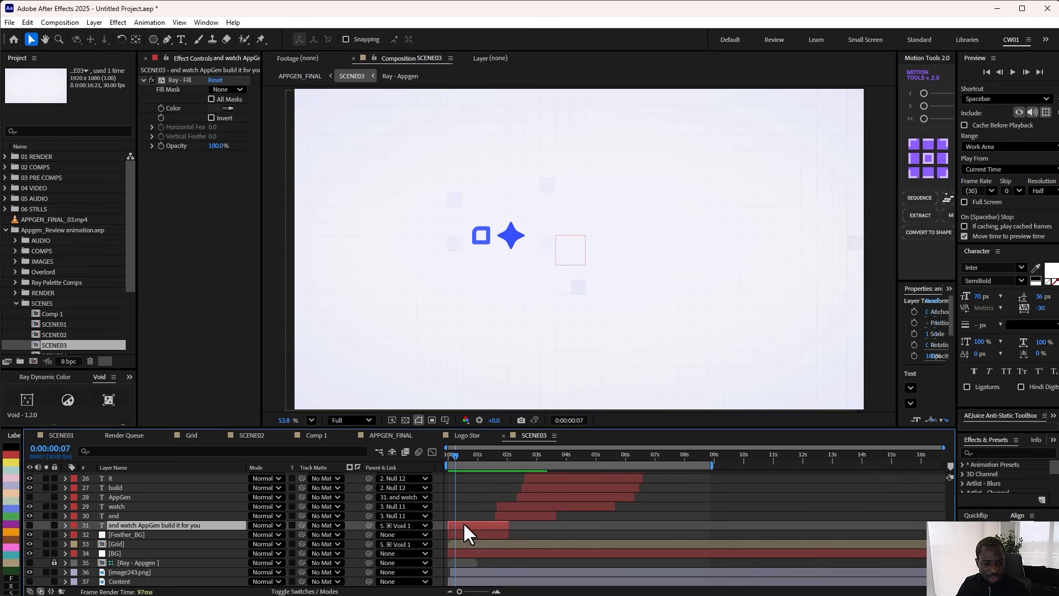
scroll(463, 521, up, 6)
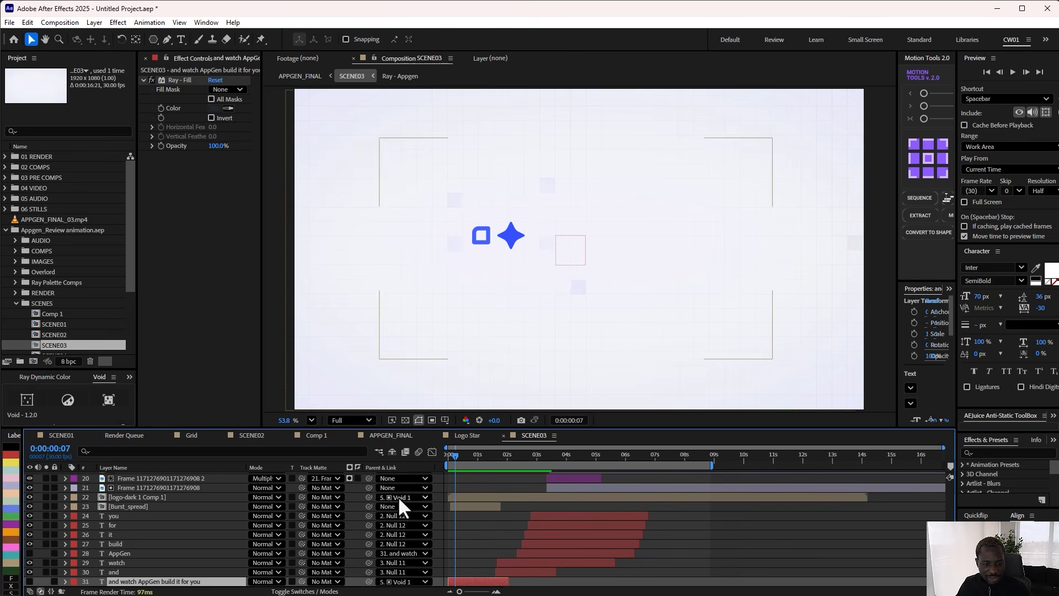
click(144, 504)
click(144, 497)
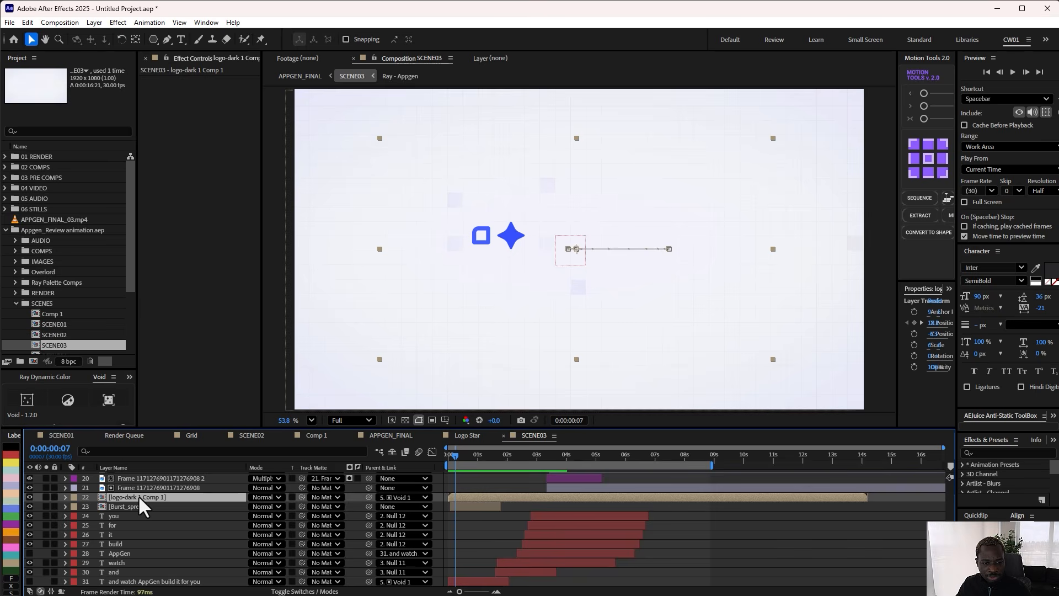
double_click(138, 495)
Step: Select all layers in logo-dark 1 Comp 1 and reveal their keyframes
drag(489, 457, 520, 458)
drag(162, 582, 131, 480)
key(u)
scroll(567, 518, down, 1)
Step: Scrub through the logo build with the keyframes shown to examine the boxes' color changes and the letters' motion
drag(494, 460, 615, 466)
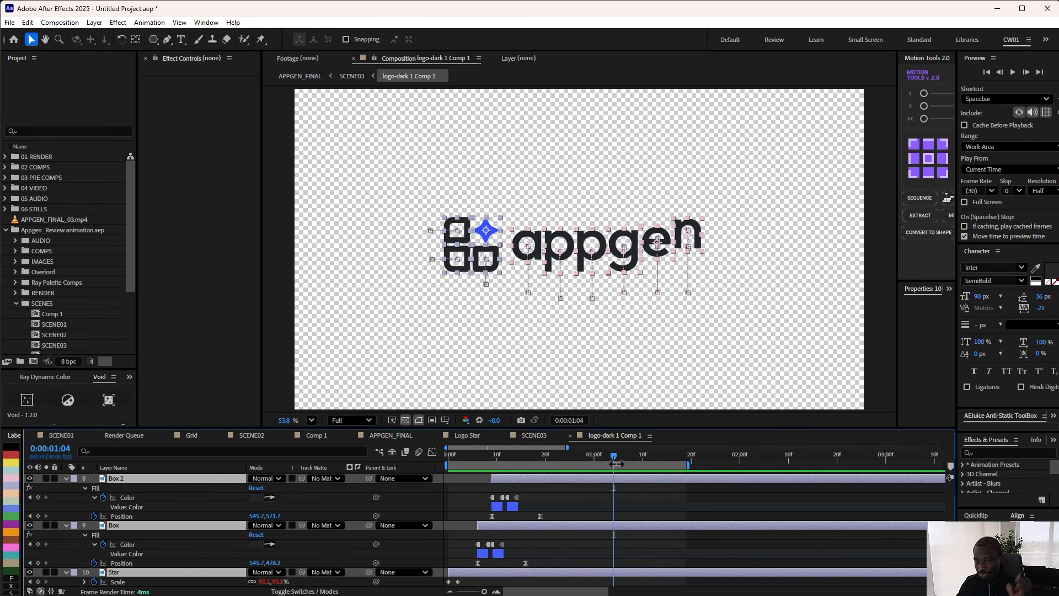
drag(614, 464, 569, 457)
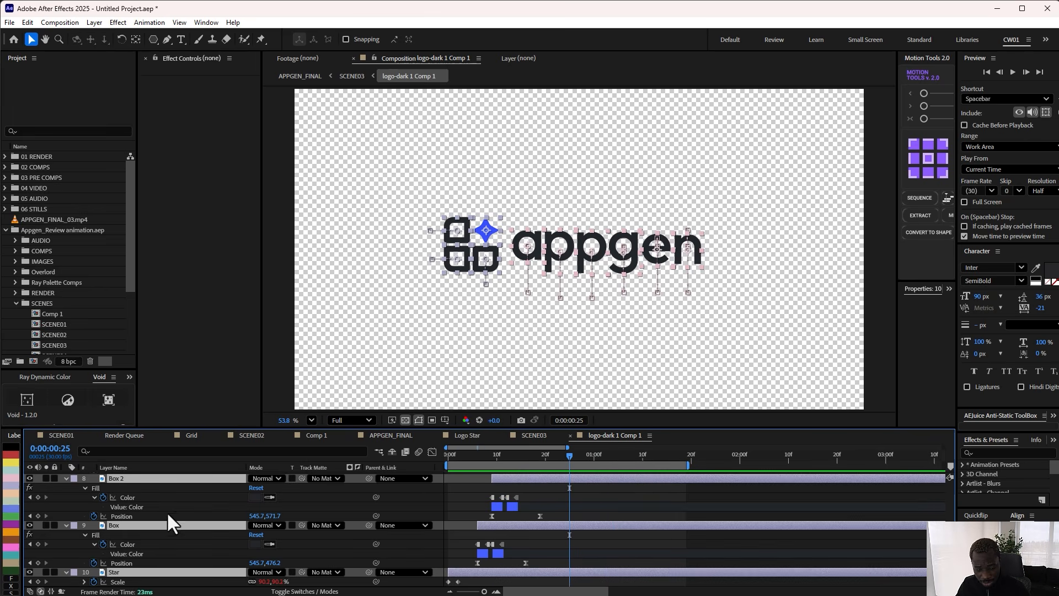
drag(504, 459, 575, 467)
drag(540, 466, 609, 497)
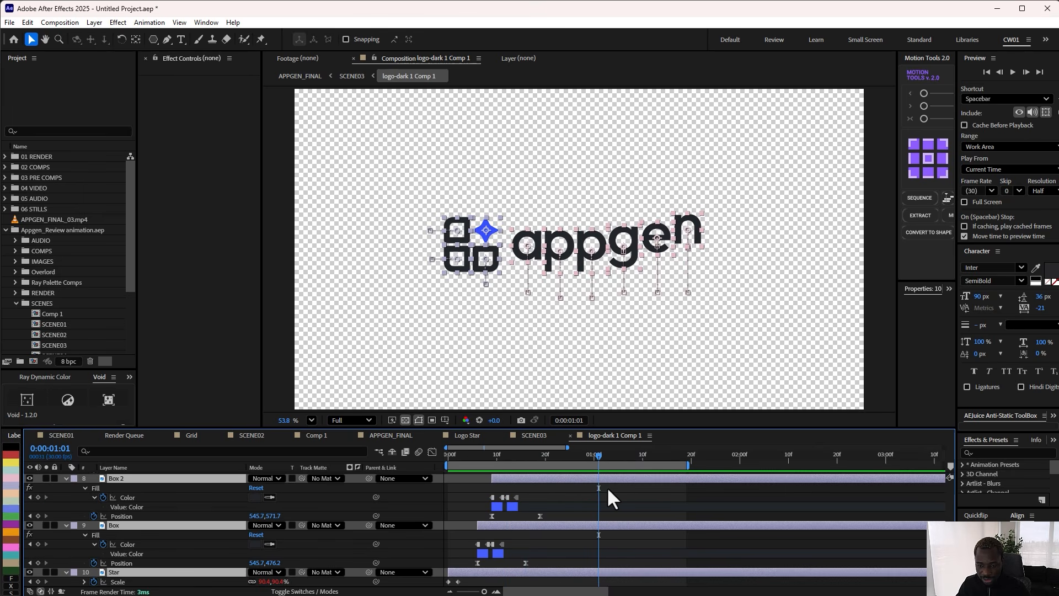
Step: Hide the layers' keyframes and scrub through the staggered logo reveal, ending at 0:00:00:25
key(u)
drag(532, 464, 586, 461)
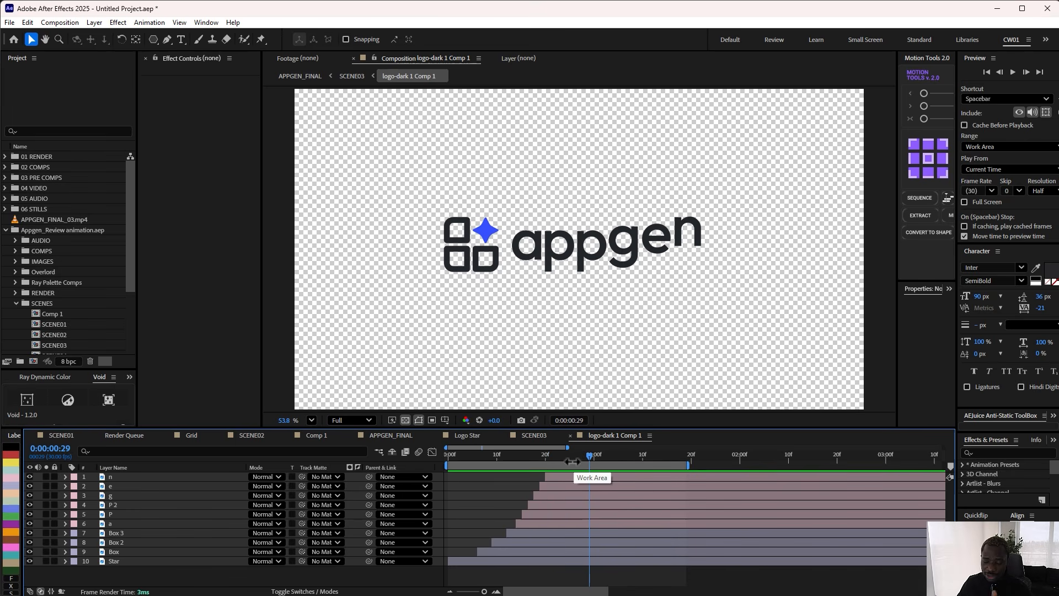
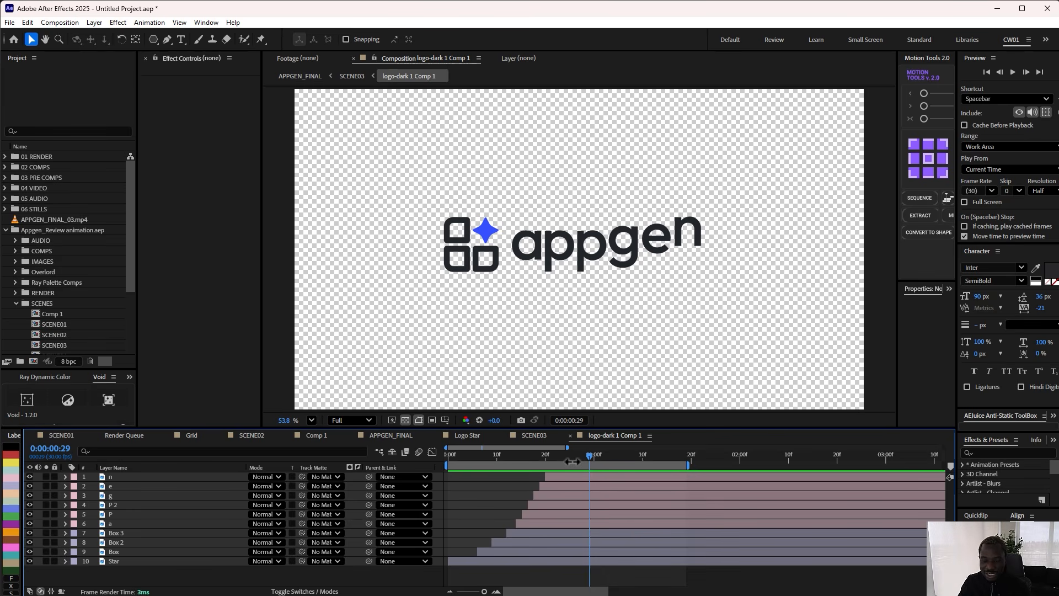
drag(572, 461, 523, 461)
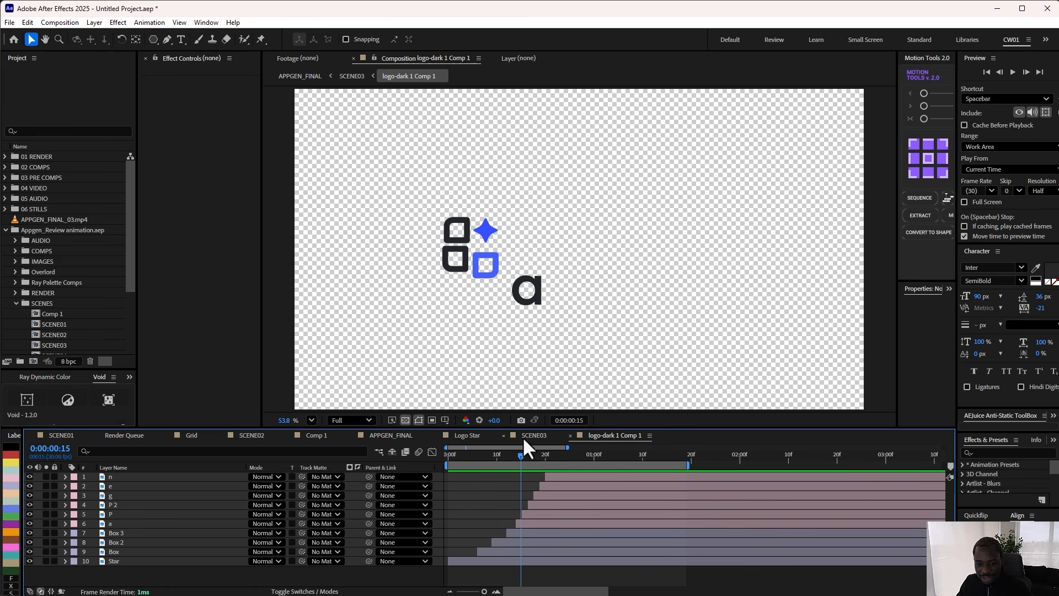
drag(521, 456, 512, 453)
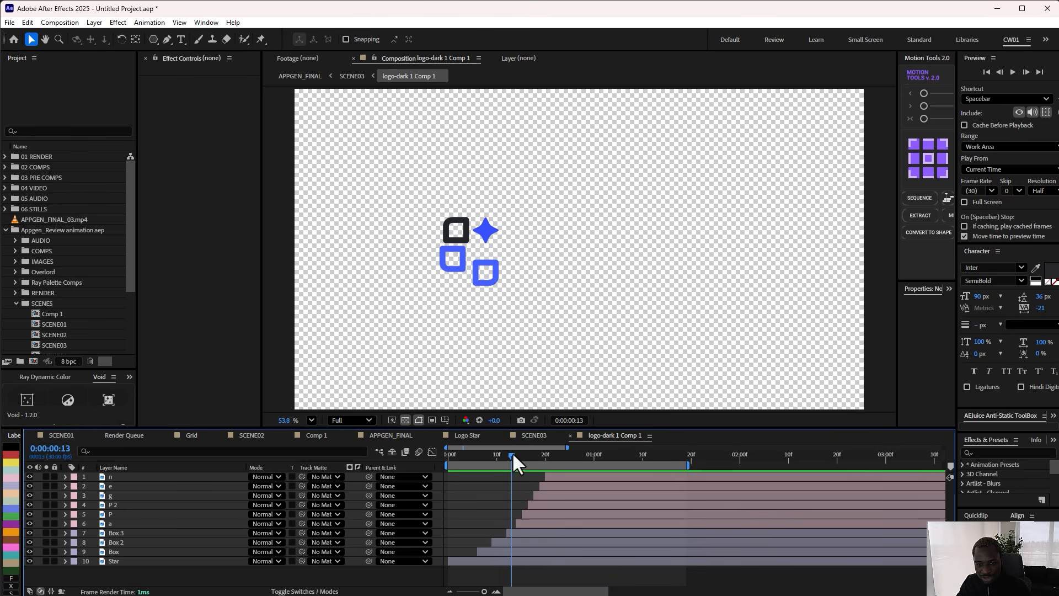
drag(510, 452, 570, 455)
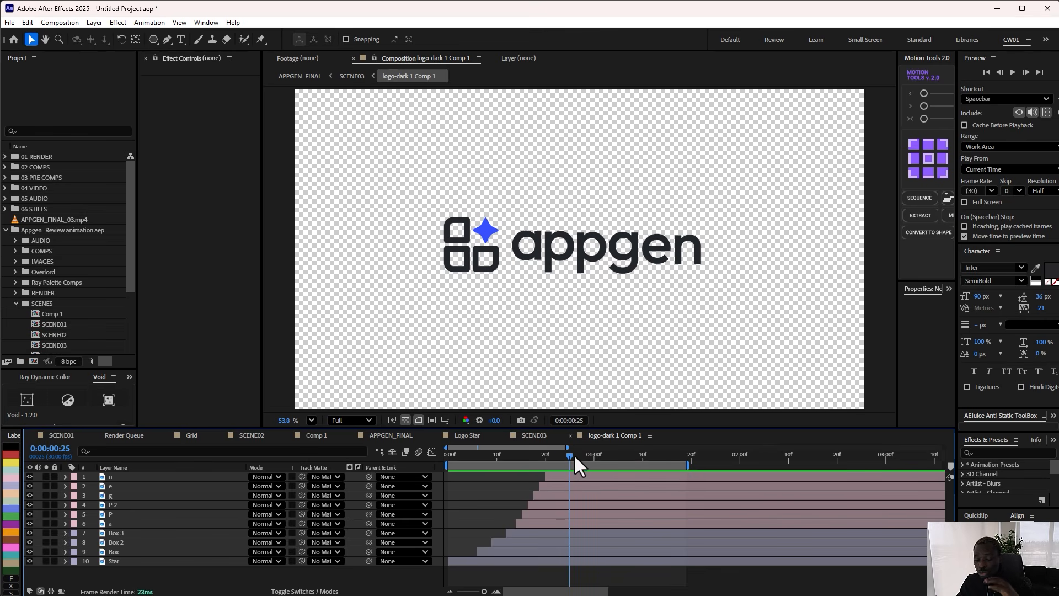
Step: Reveal the keyframes of the layers from P down to Star and show Box 2's Position in the Graph Editor
drag(171, 576, 153, 560)
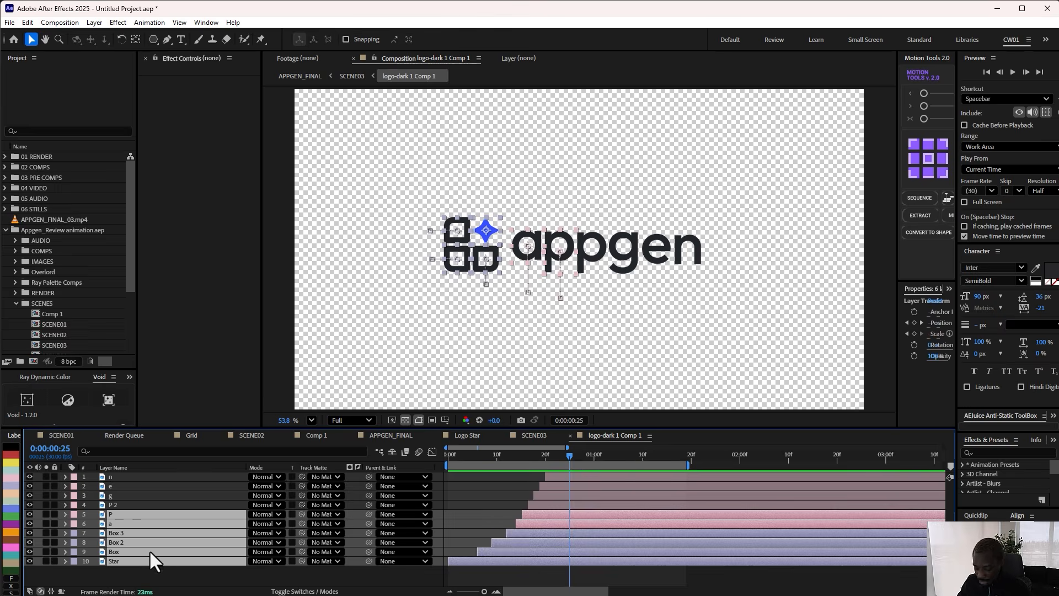
key(u)
click(555, 522)
drag(549, 522, 478, 534)
click(432, 451)
scroll(480, 521, up, 5)
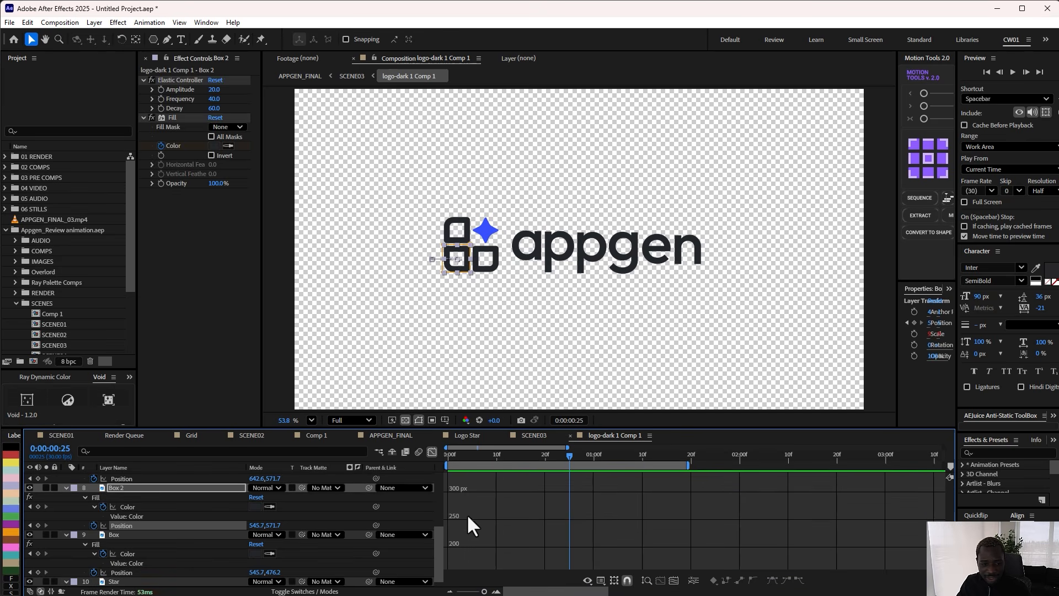
Step: Switch Box 2's Position from the value graph to the speed graph and examine the easing of its movement
click(159, 527)
key(;)
scroll(505, 506, up, 8)
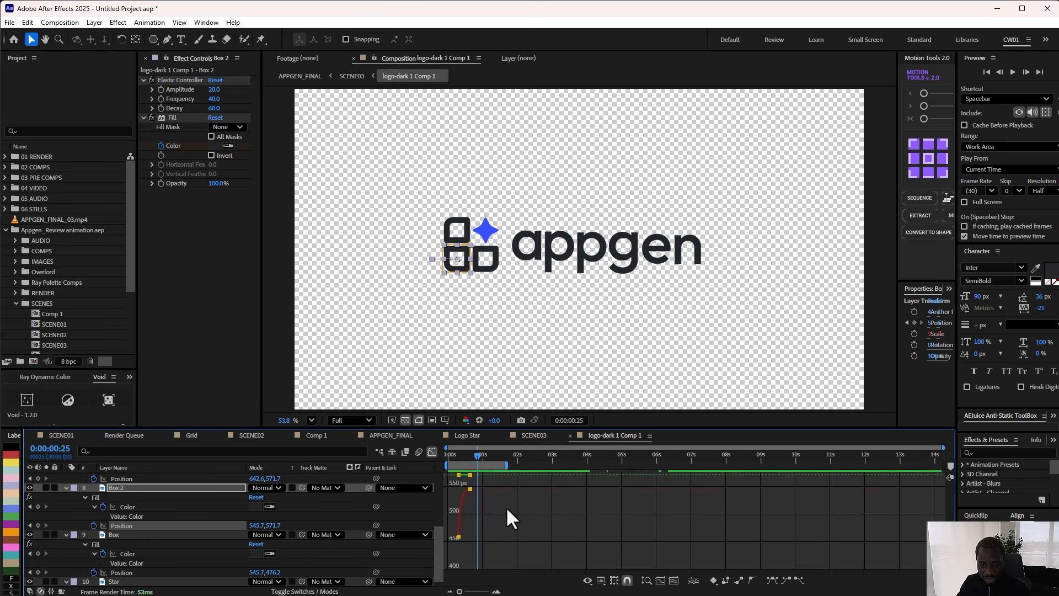
right_click(502, 490)
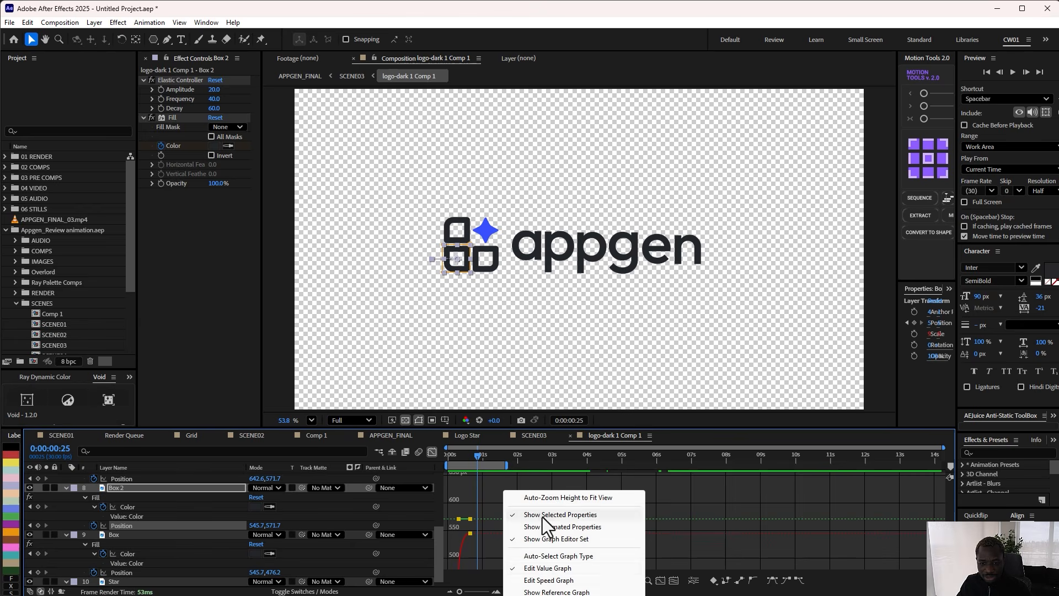
click(552, 579)
click(647, 580)
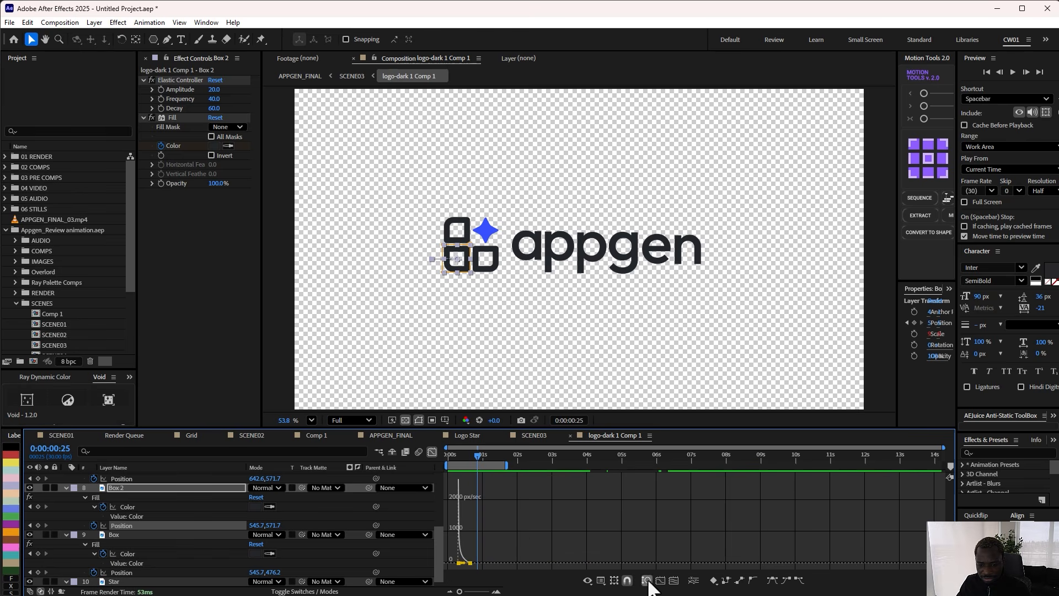
scroll(544, 508, up, 2)
key(space)
drag(507, 503, 802, 516)
Step: Return to the layer bars, scrub to 0:00:01:07 and collapse the revealed properties of all layers
click(432, 452)
drag(468, 454, 619, 461)
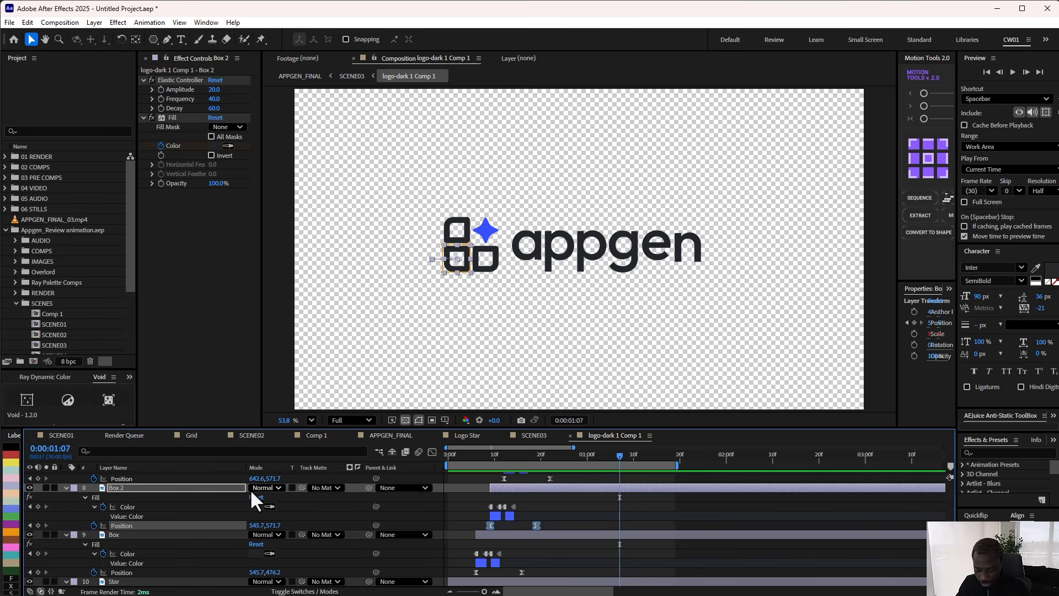
key(ctrl+a)
click(66, 488)
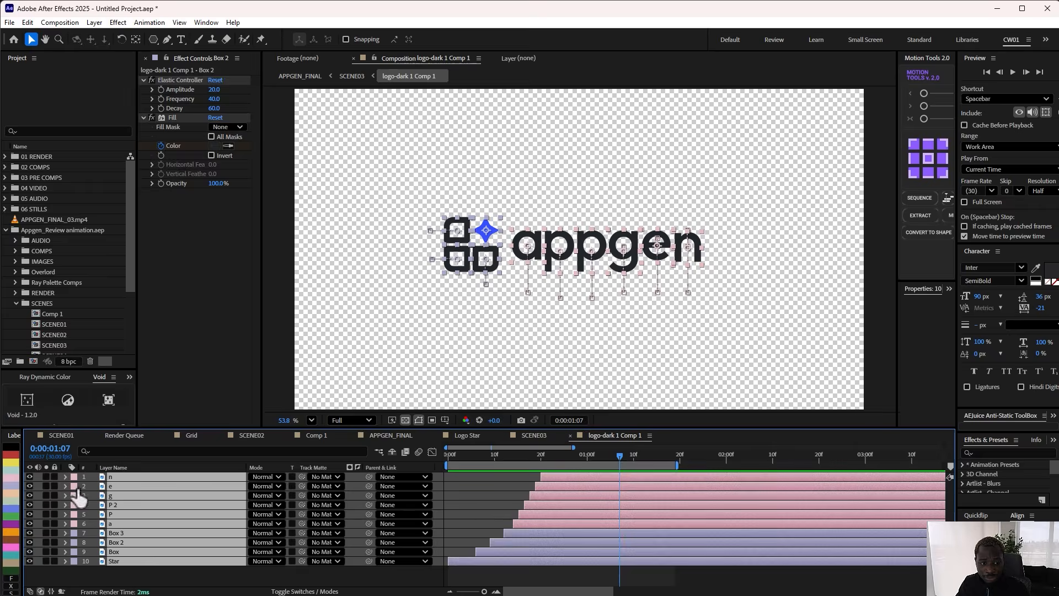
Step: Go back to the SCENE03 composition and play the logo reveal from its beginning
key(Tab)
click(585, 513)
drag(481, 452, 446, 458)
key(space)
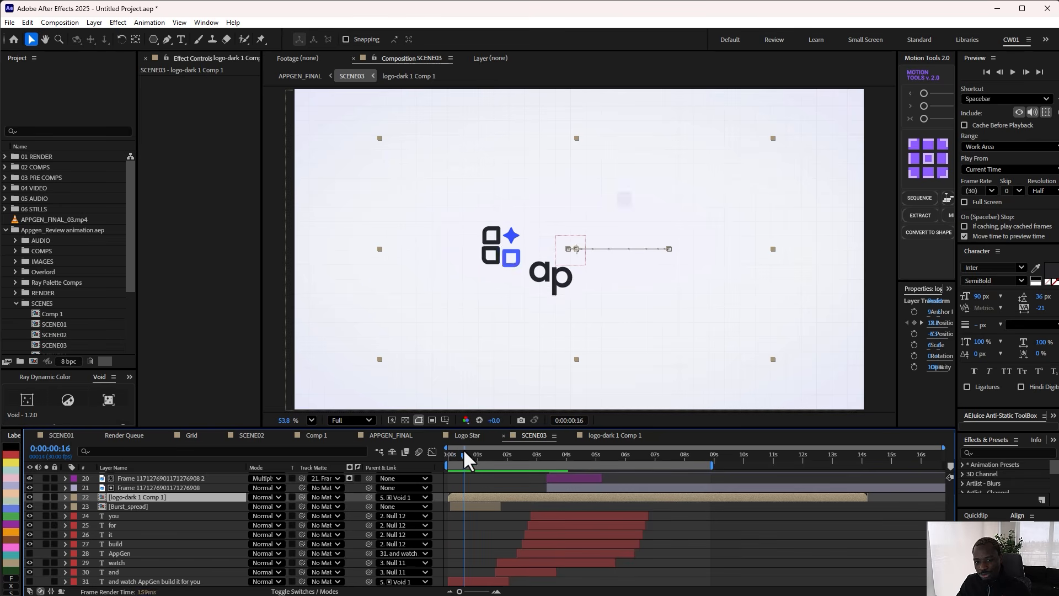
Step: View the Burst_spread layer on its own, ending with all SCENE03 layers shown again
click(145, 505)
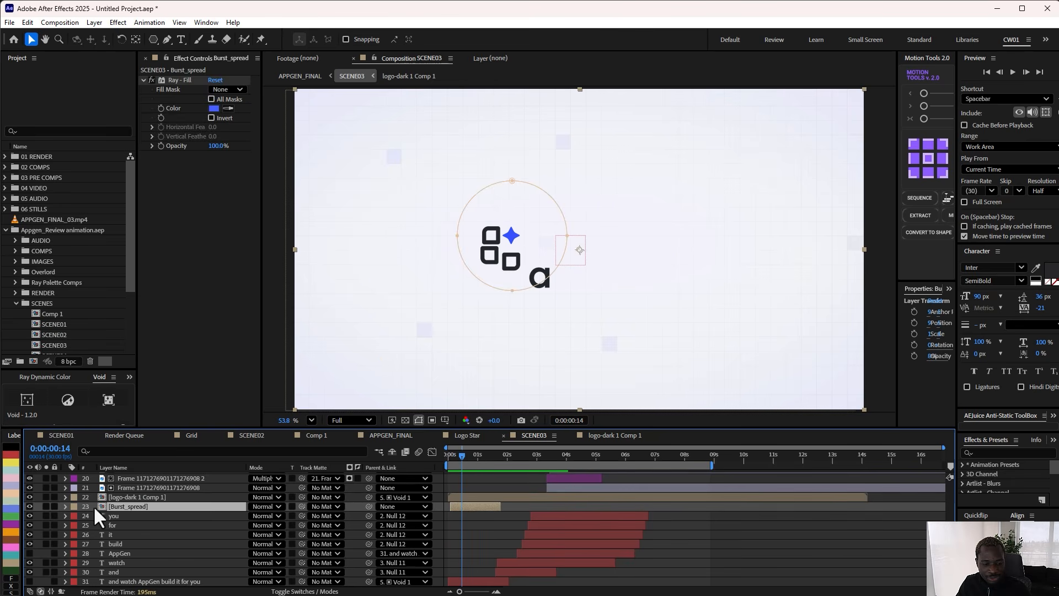
click(46, 506)
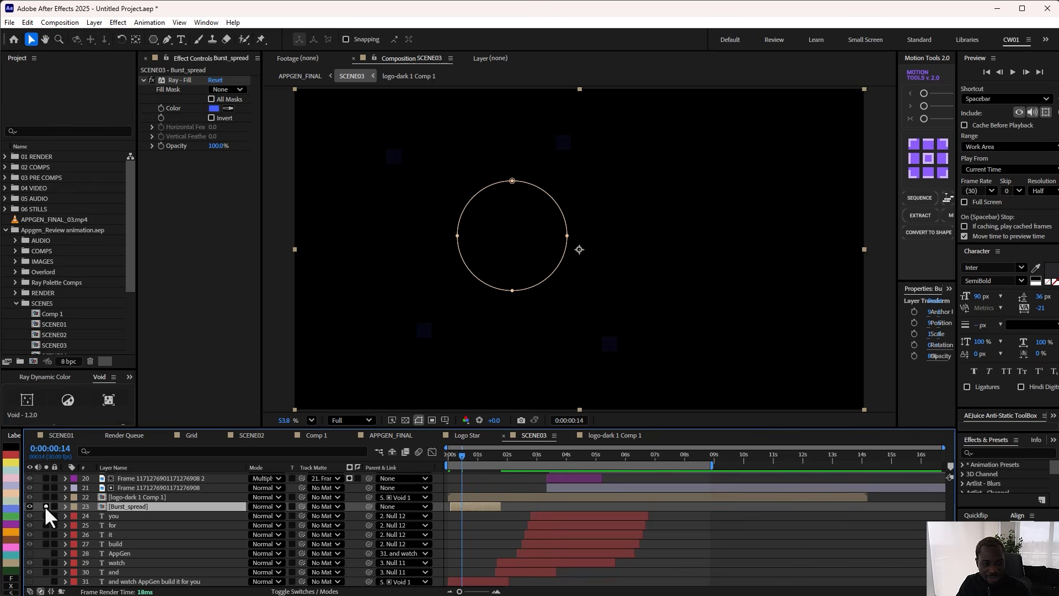
click(45, 506)
Step: Open the Burst_spread composition and examine its staggered shape layers by selecting several and scrubbing through the burst
double_click(83, 506)
drag(480, 455, 506, 470)
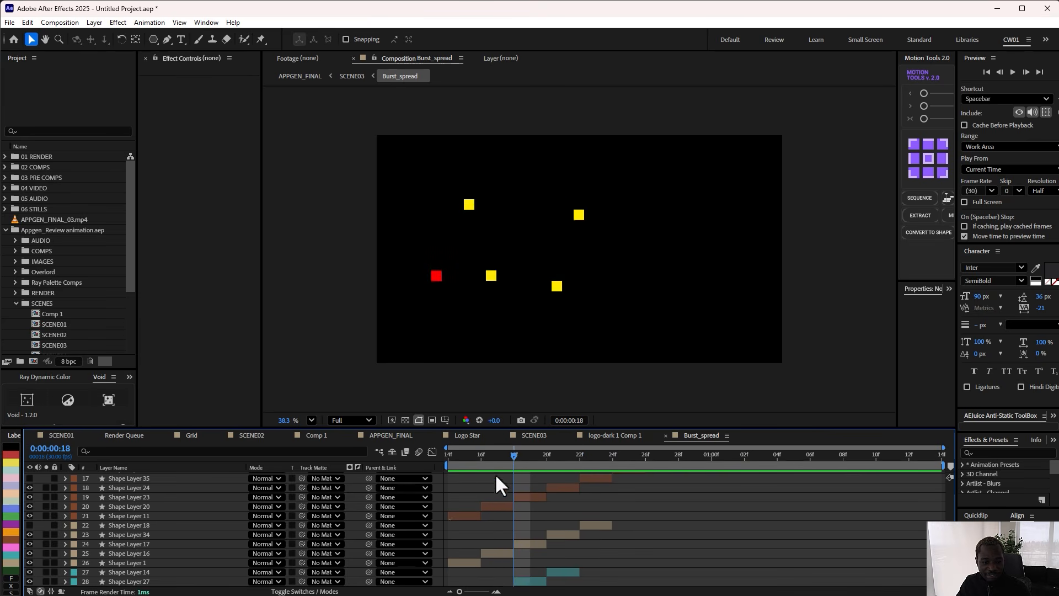
click(137, 581)
click(140, 572)
click(144, 553)
click(145, 525)
click(143, 497)
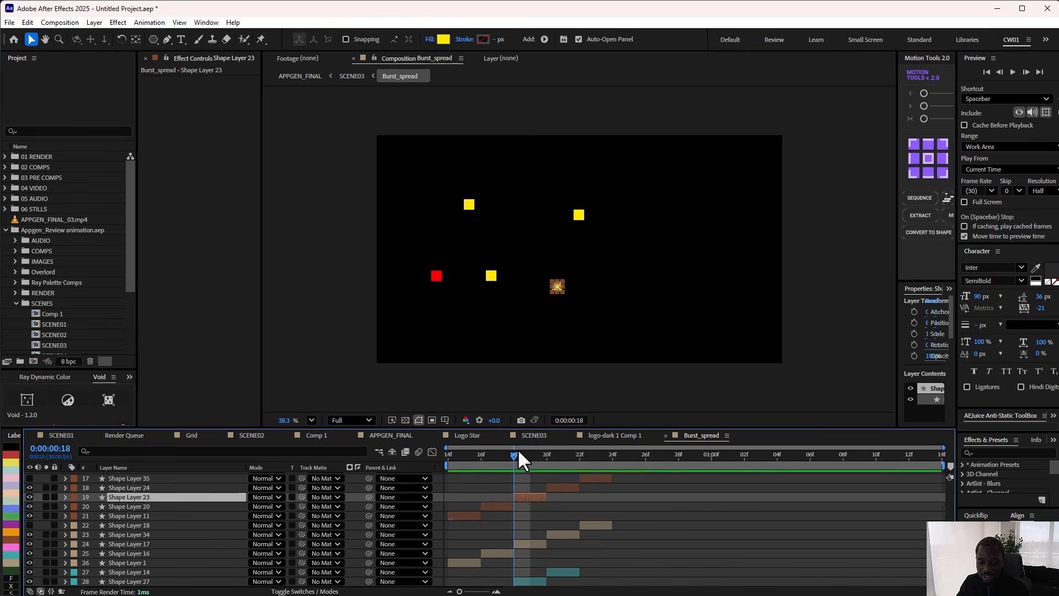
drag(505, 454, 669, 480)
Step: Return to SCENE03, rewind to 0:00:00:00 and preview the burst together with the logo
scroll(515, 469, up, 4)
key(Tab)
click(624, 501)
drag(484, 464, 425, 461)
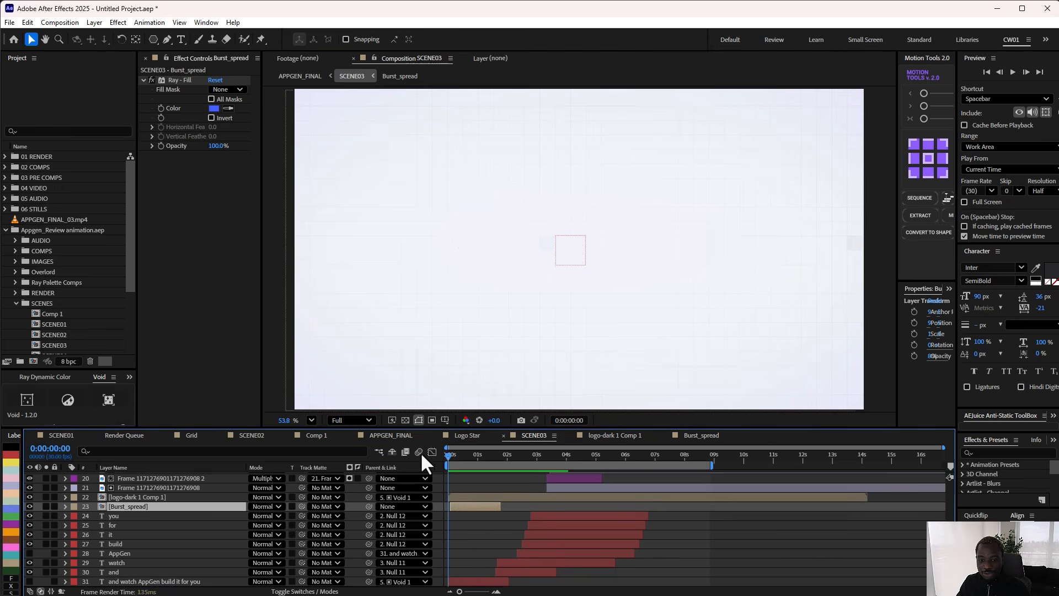
click(475, 491)
key(space)
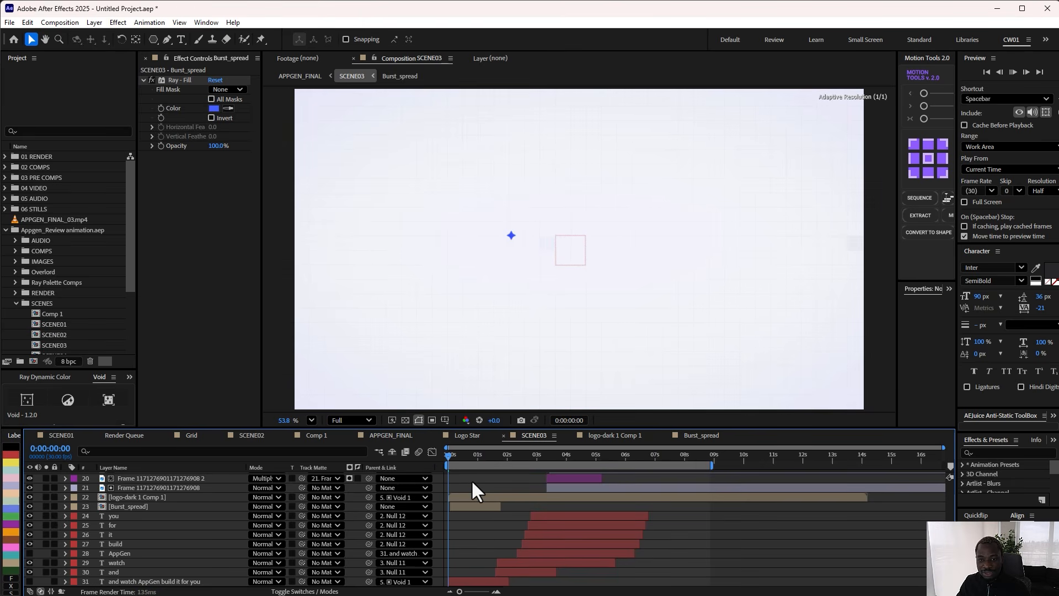
Step: Scrub SCENE03 from the start through the text and pixelated card reveals, ending at 0:00:03:28
drag(470, 461, 428, 457)
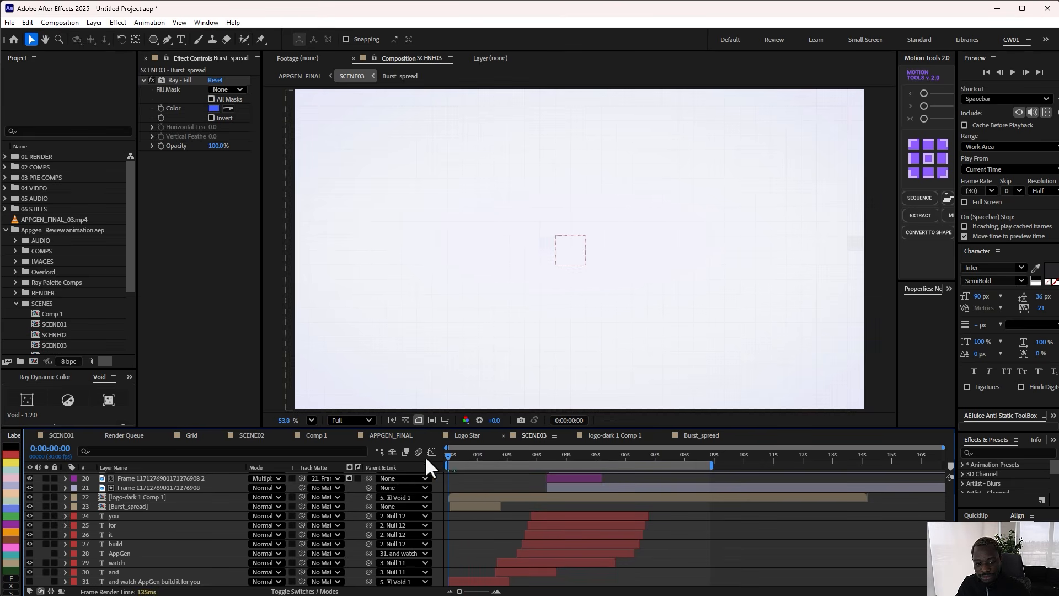
drag(470, 462, 579, 470)
scroll(561, 506, up, 1)
scroll(560, 507, up, 5)
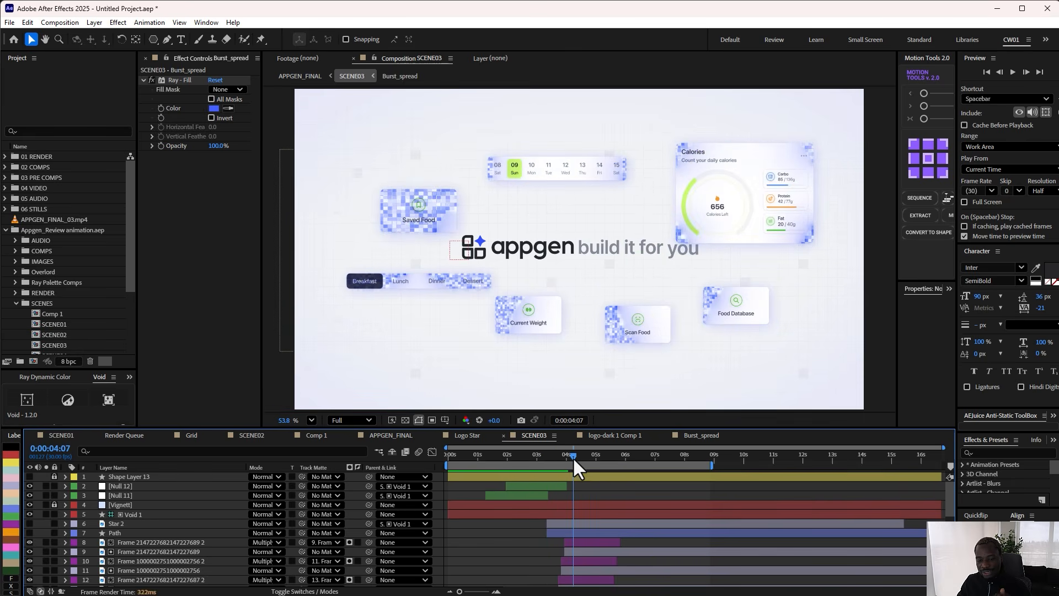
drag(574, 466, 563, 463)
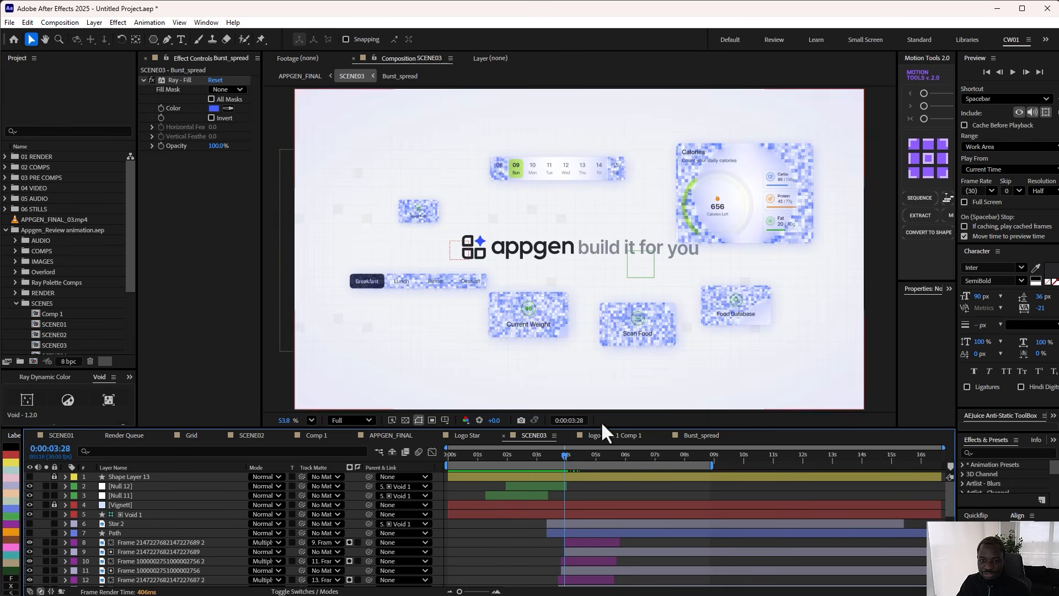
scroll(560, 555, down, 5)
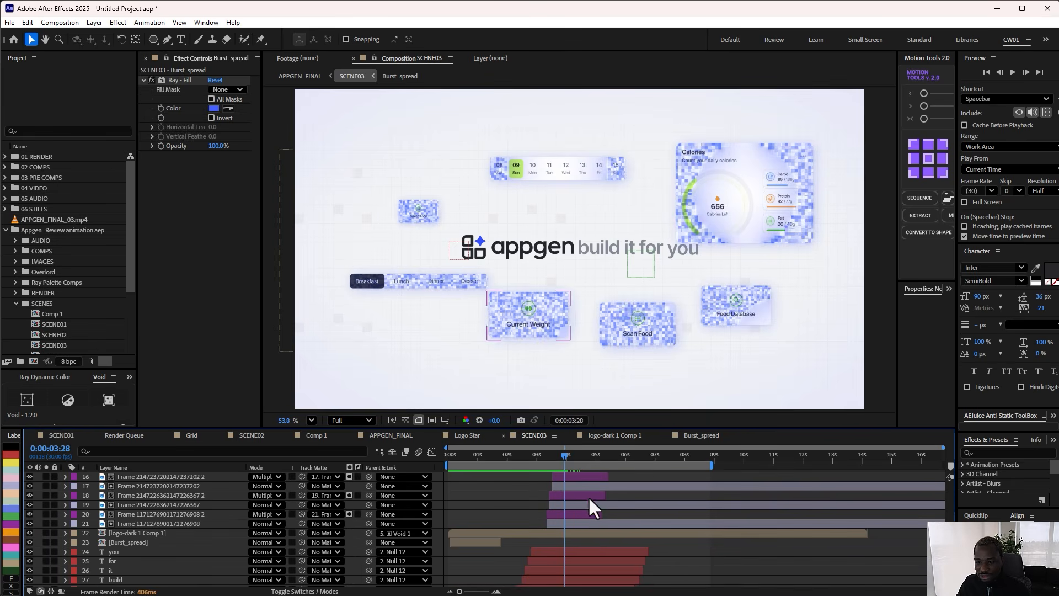
click(569, 521)
scroll(163, 540, down, 2)
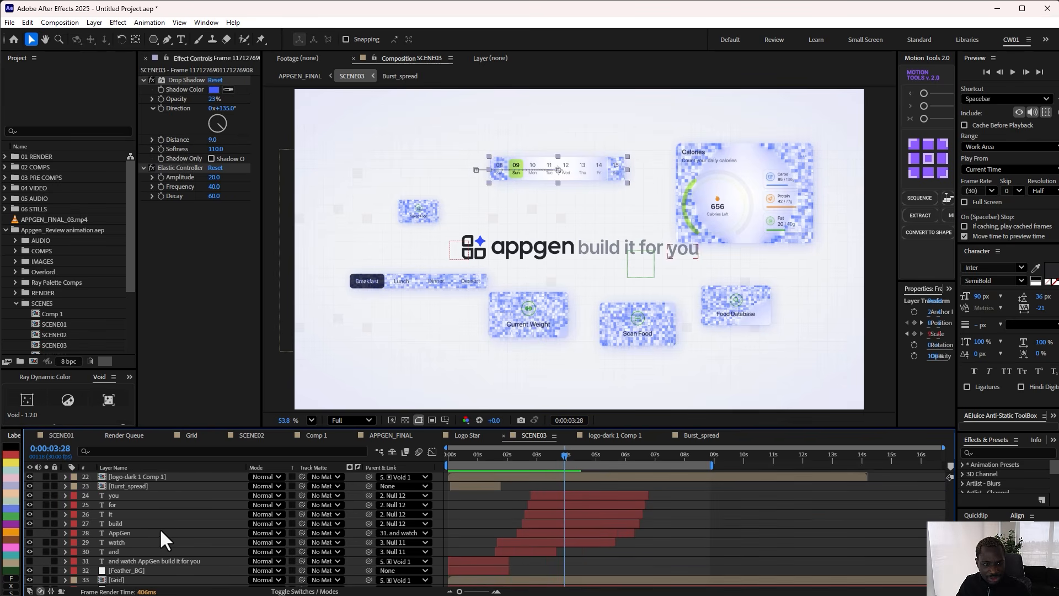
drag(265, 263, 355, 268)
scroll(548, 557, up, 2)
click(569, 514)
click(46, 514)
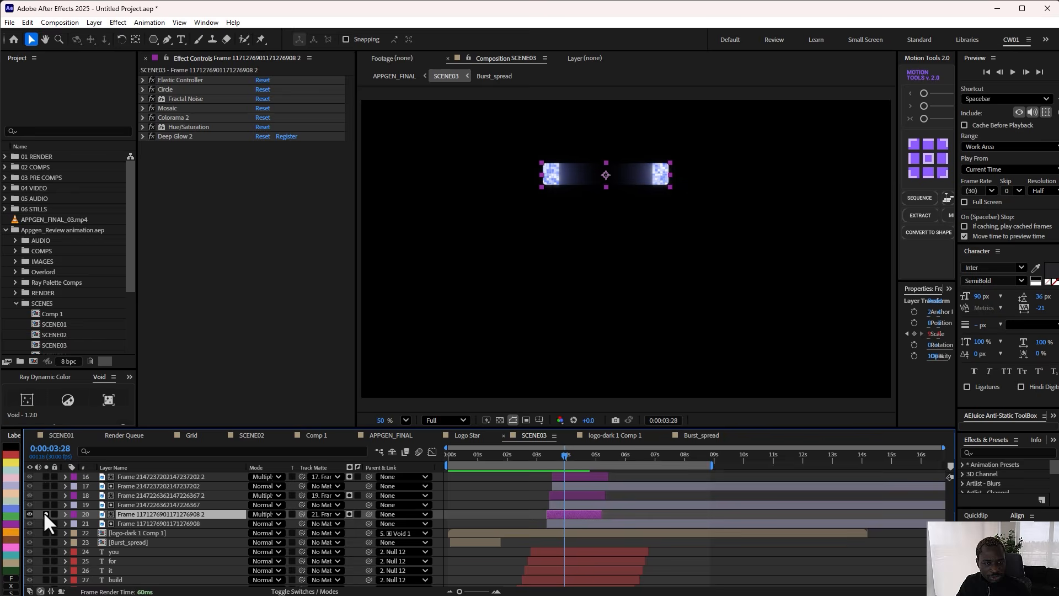
click(45, 514)
Step: Solo the Calories card and its overlay layer, and collapse the overlay's Mosaic settings
click(800, 218)
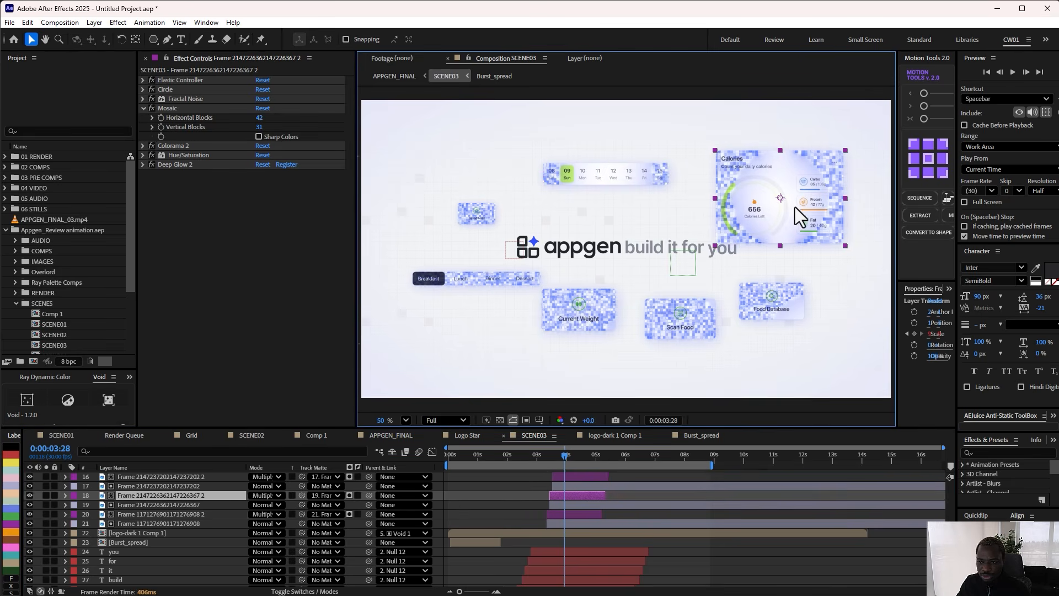
scroll(212, 531, up, 1)
drag(46, 523, 46, 533)
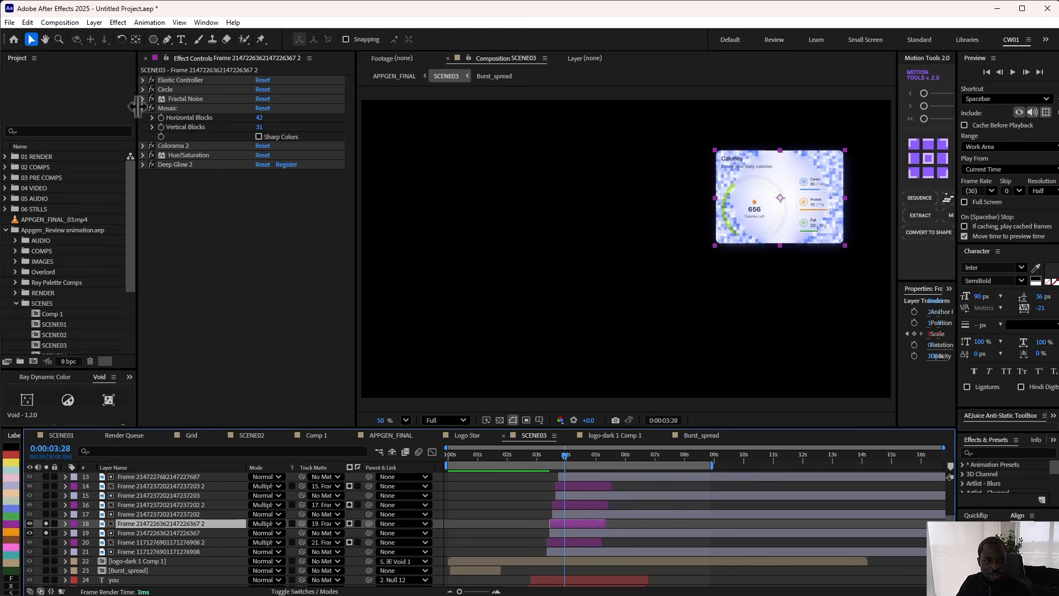
click(143, 108)
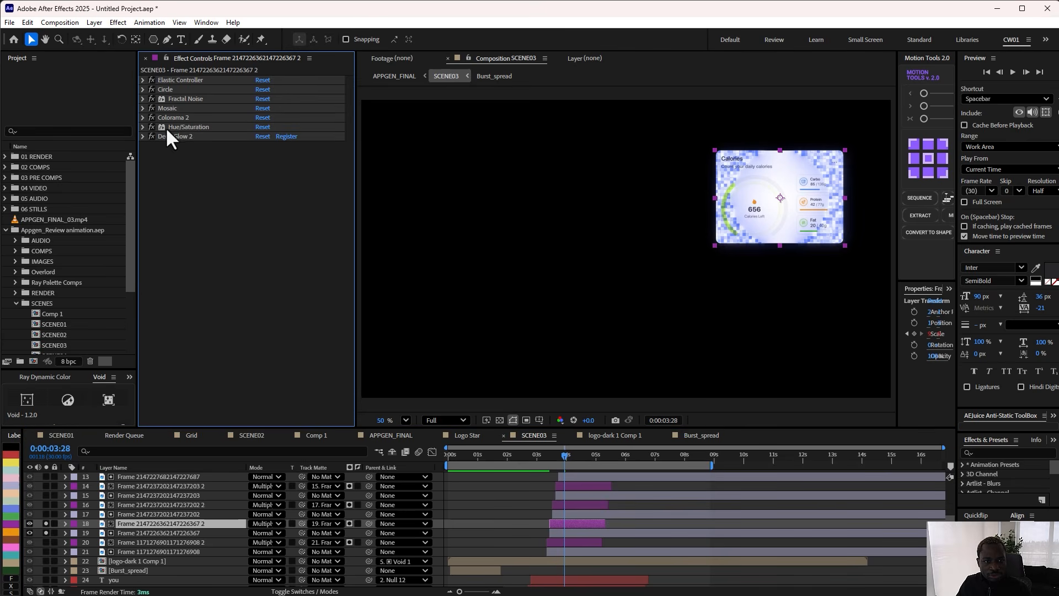
click(134, 528)
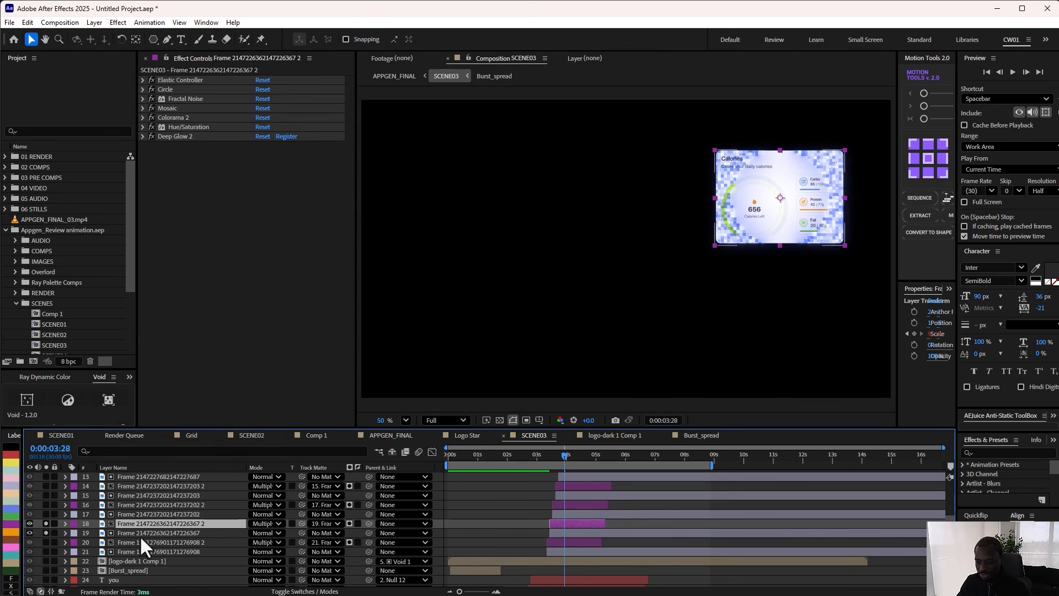
Step: Examine the Calories overlay's Elastic Controller settings and the Motion Tools elastic option, and scrub to 0:00:03:26
click(165, 81)
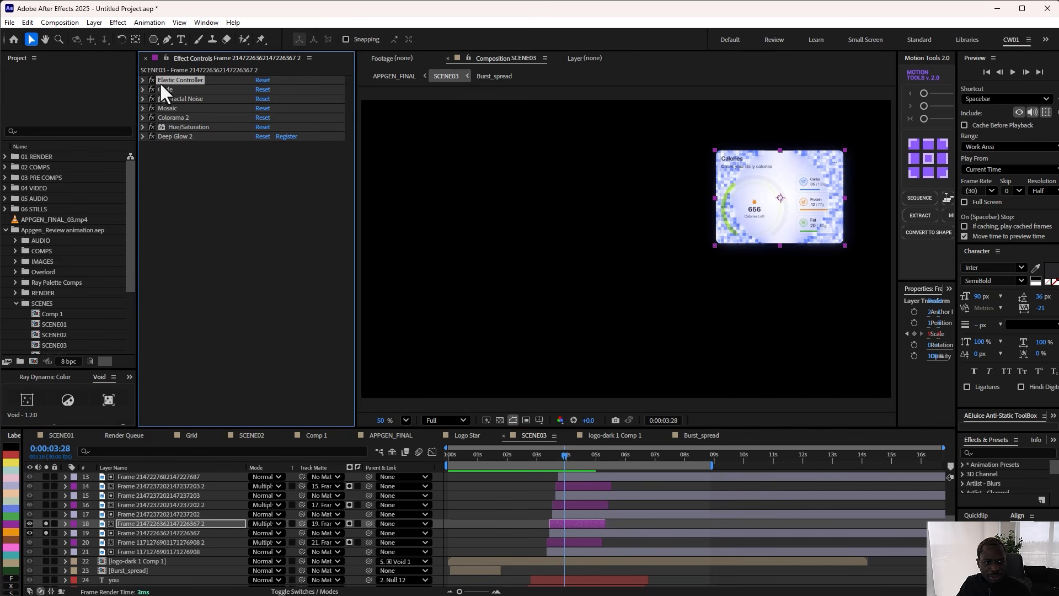
click(143, 80)
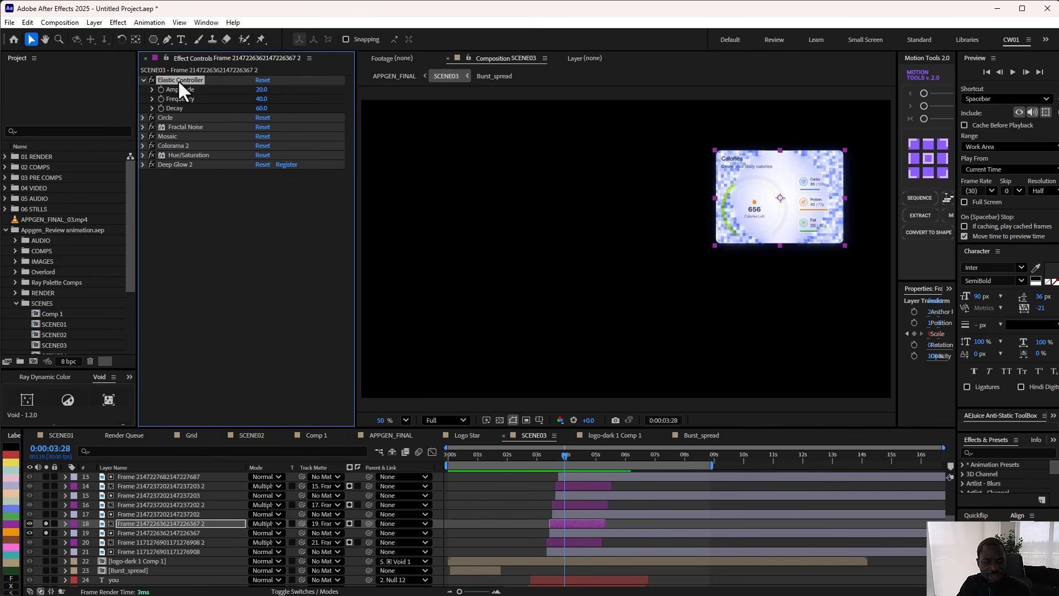
drag(898, 182, 829, 182)
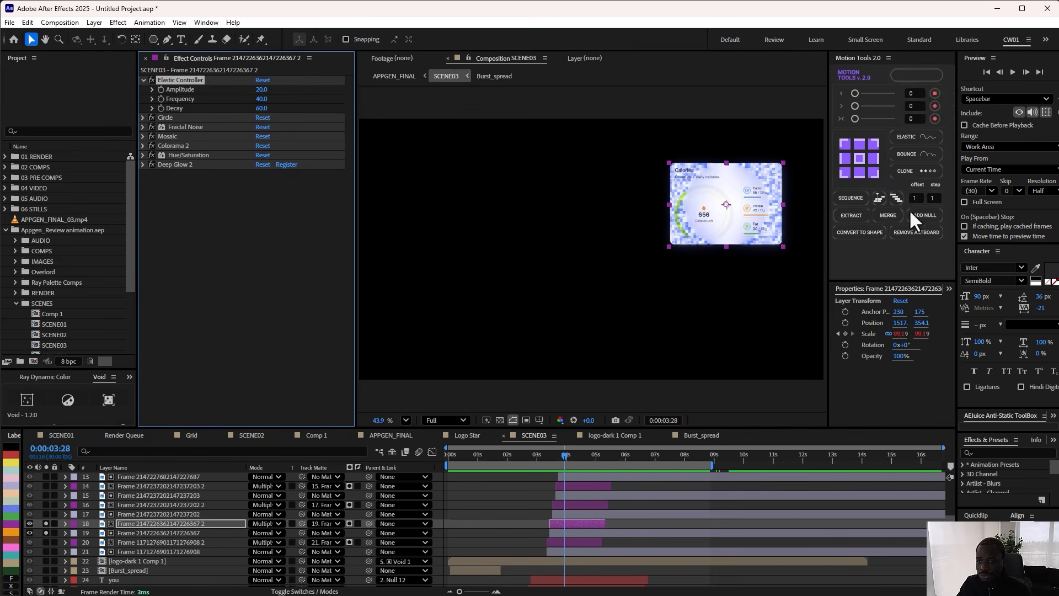
drag(830, 124, 882, 137)
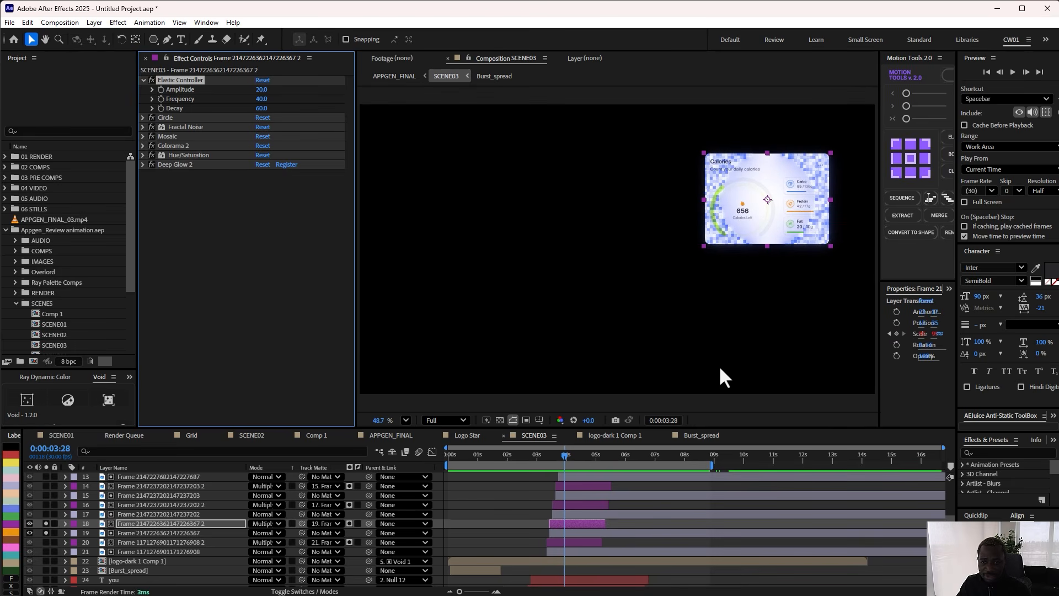
mouse_move(567, 456)
mouse_down()
mouse_move(530, 456)
mouse_move(562, 456)
mouse_up()
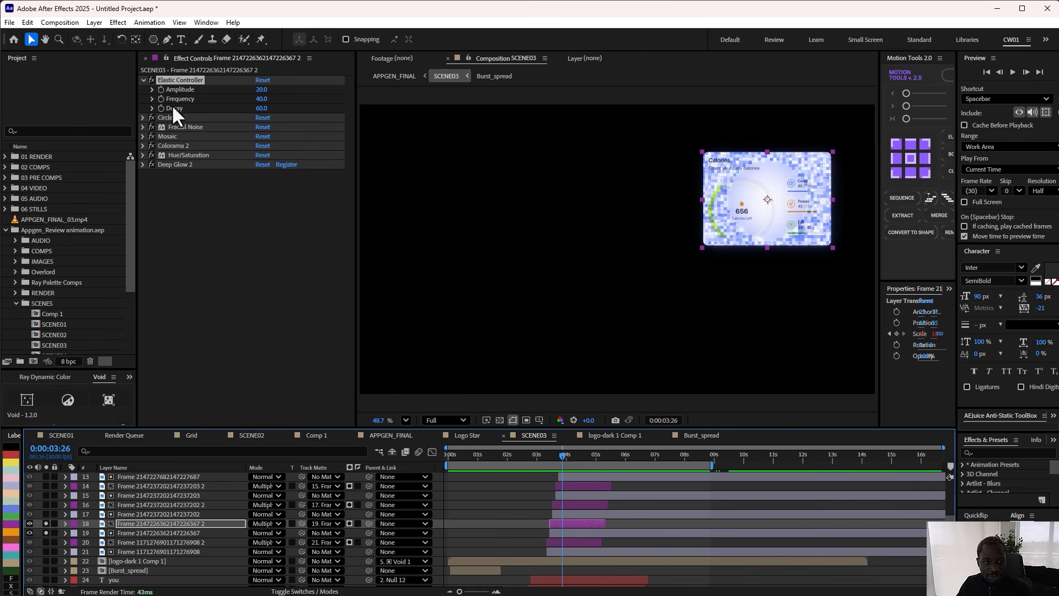
click(144, 80)
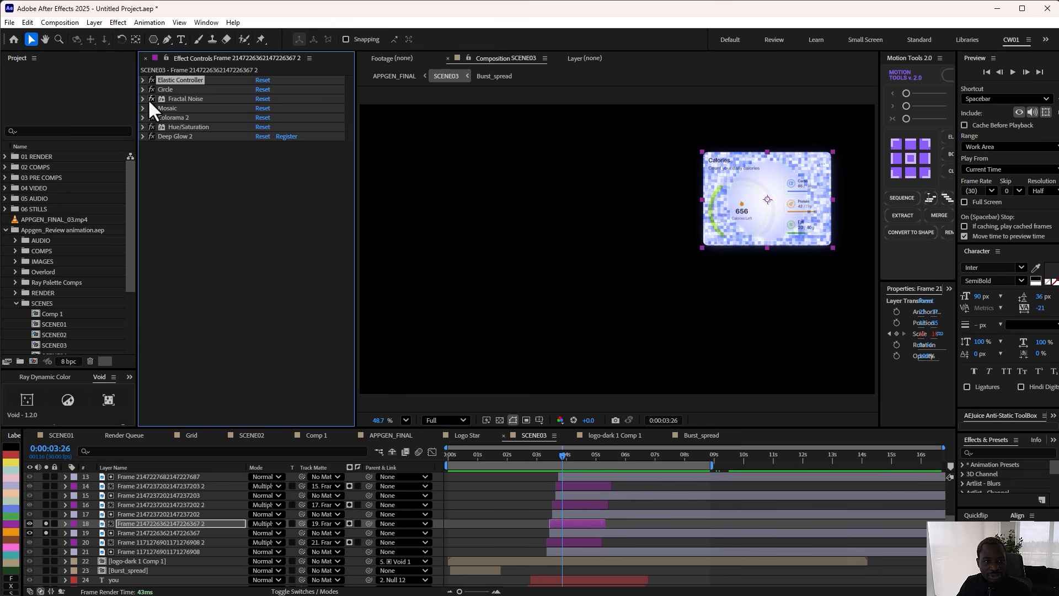
Step: Turn off Circle, Mosaic, Colorama 2, Hue/Saturation and Deep Glow 2 on the Calories overlay, and expand its Fractal Noise settings
drag(151, 108, 155, 165)
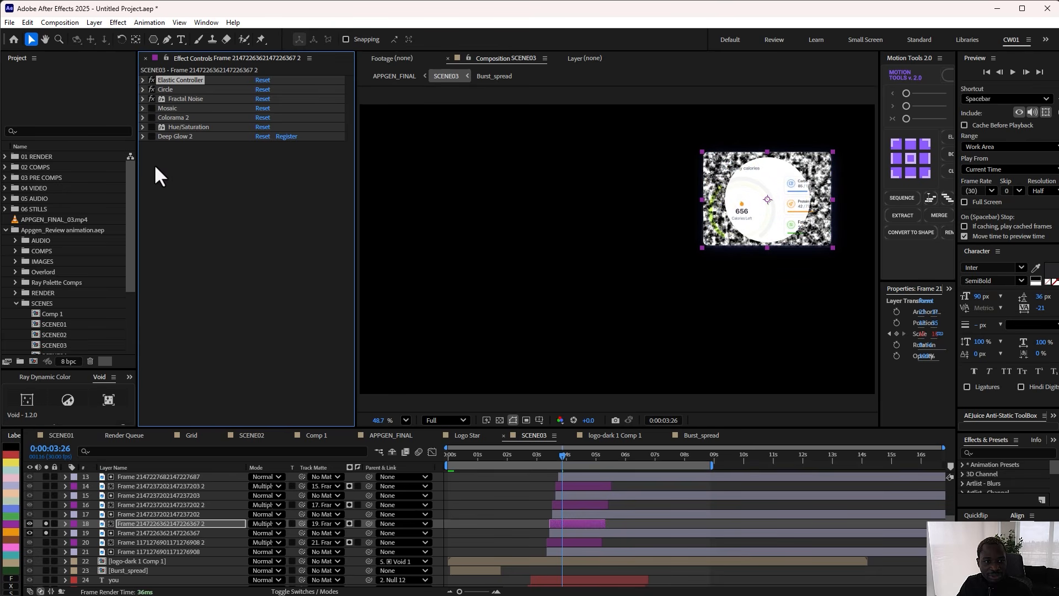
click(150, 89)
click(172, 99)
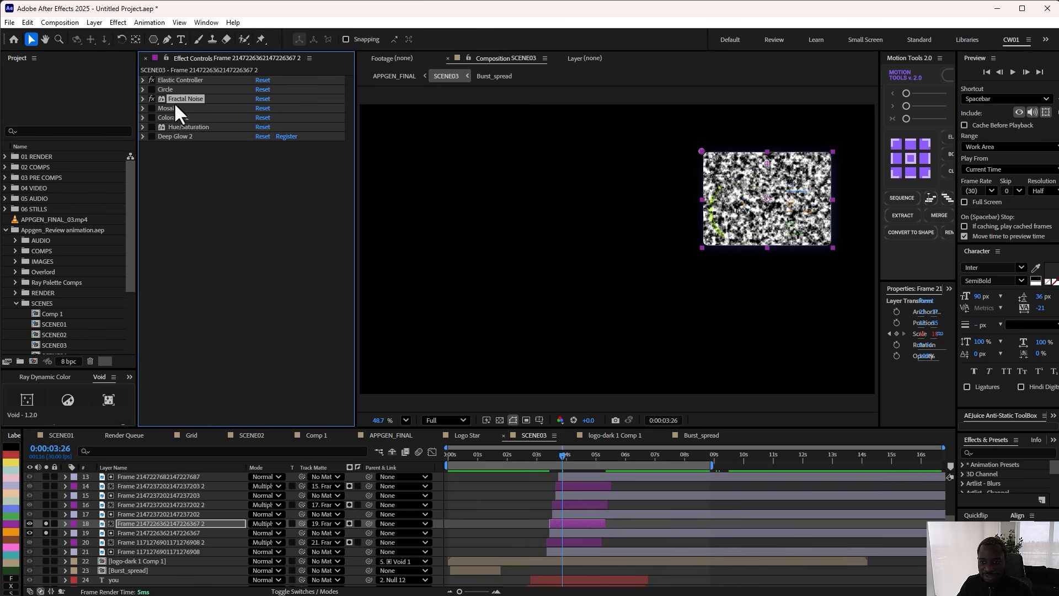
click(143, 100)
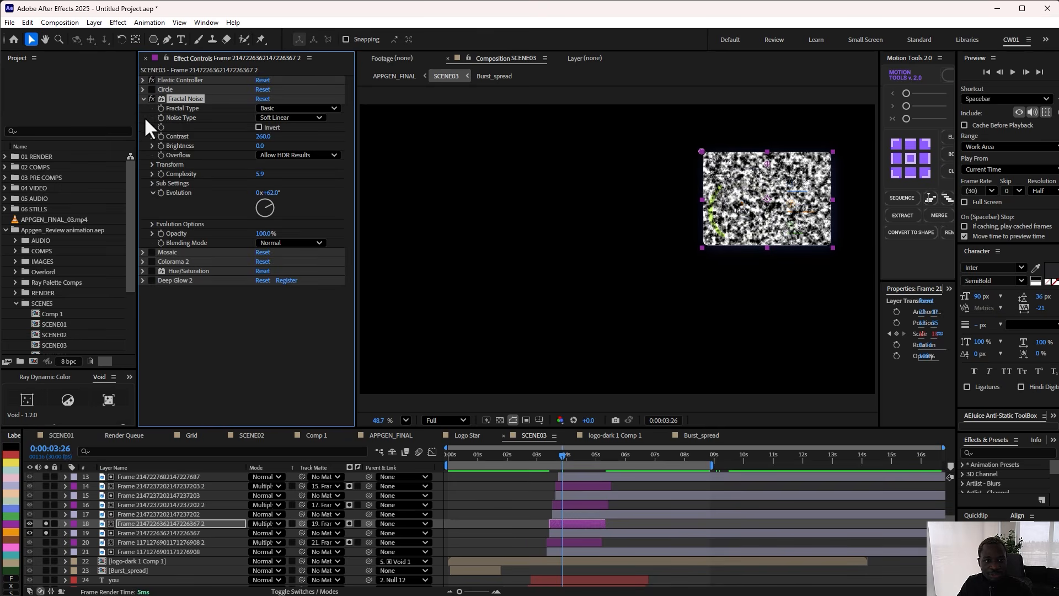
Step: Take the Calories card layer out of solo so that only its fractal noise overlay is shown
scroll(776, 241, up, 2)
drag(792, 279, 645, 350)
drag(751, 331, 673, 331)
key(v)
scroll(637, 260, up, 2)
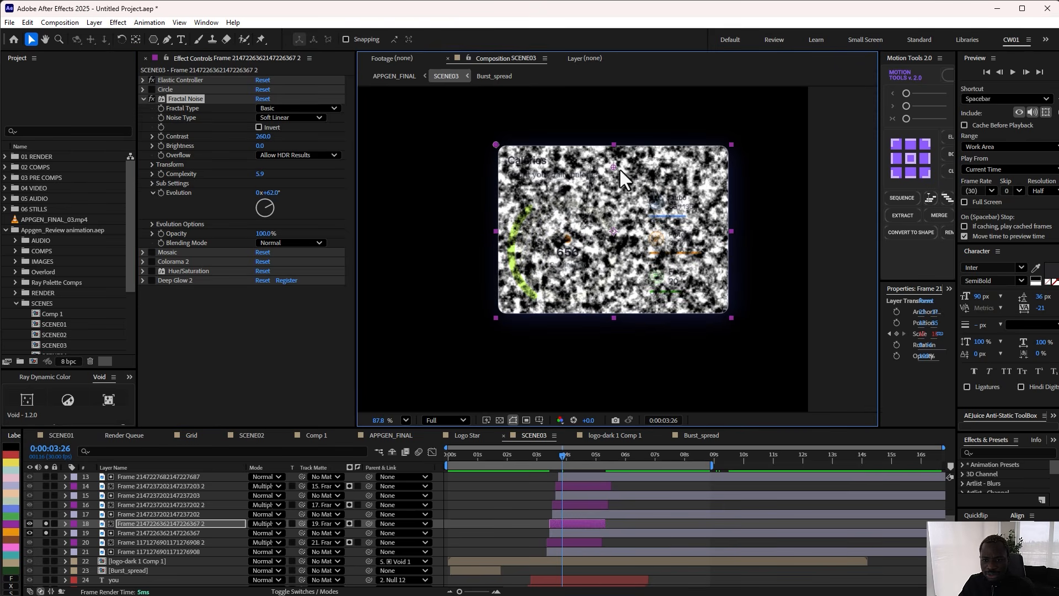
click(46, 532)
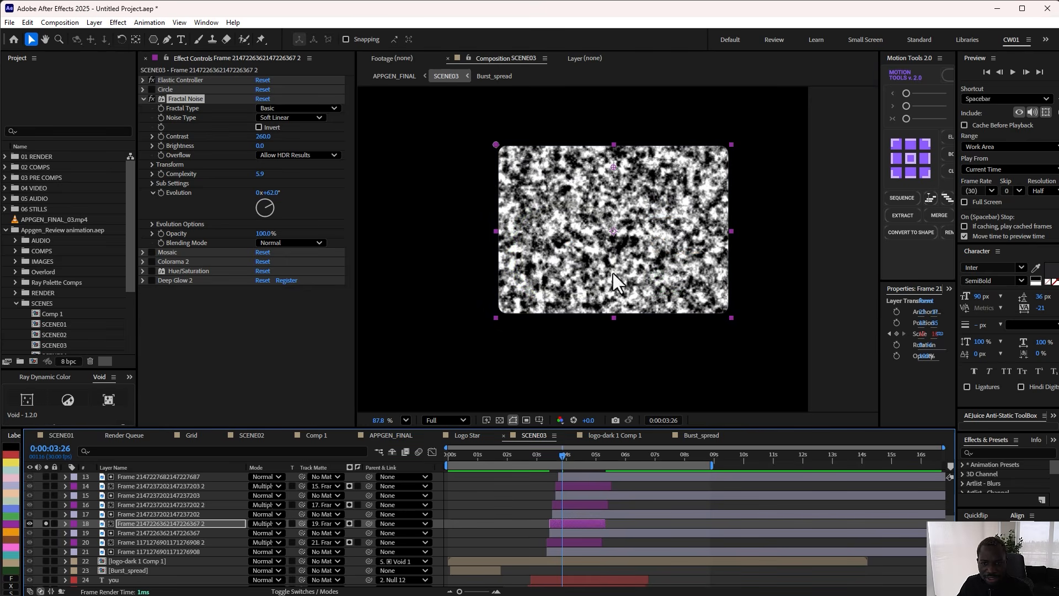
Step: Turn on Mosaic on the Calories overlay, expand its settings, and step back to 0:00:03:25
scroll(636, 237, up, 3)
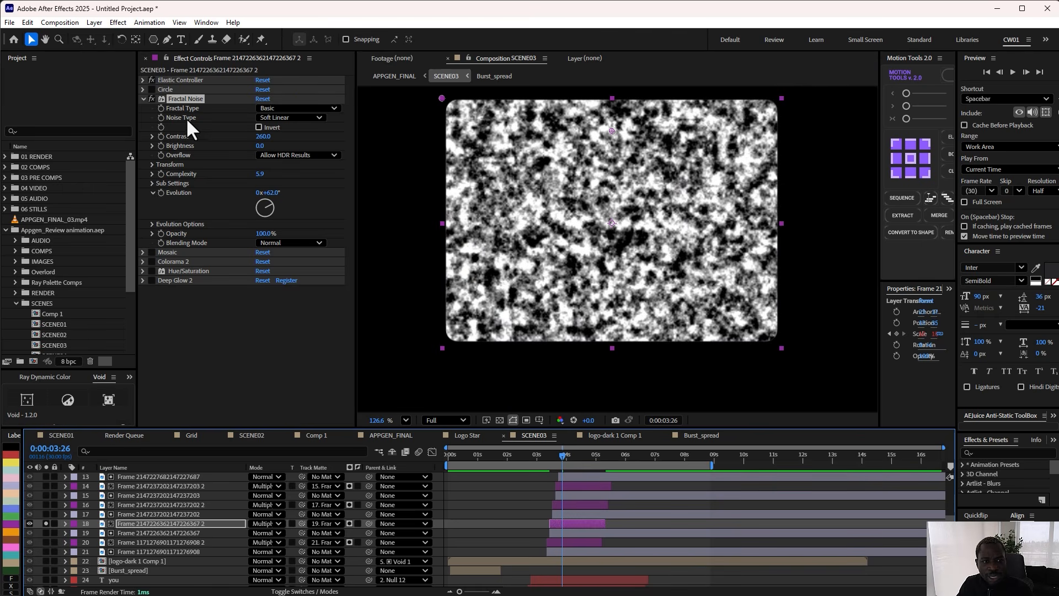
click(183, 99)
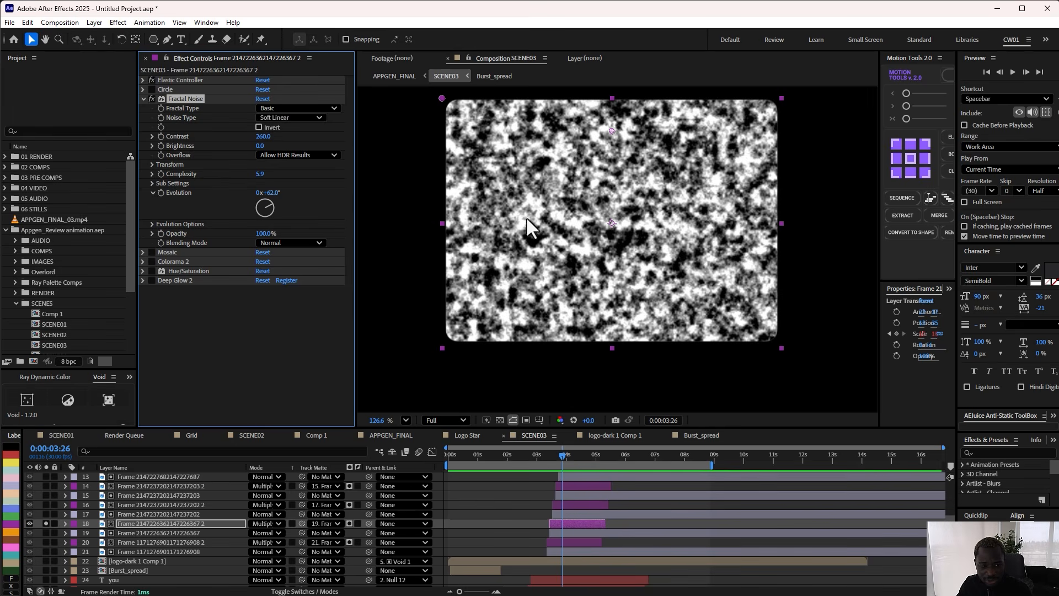
click(151, 252)
click(172, 253)
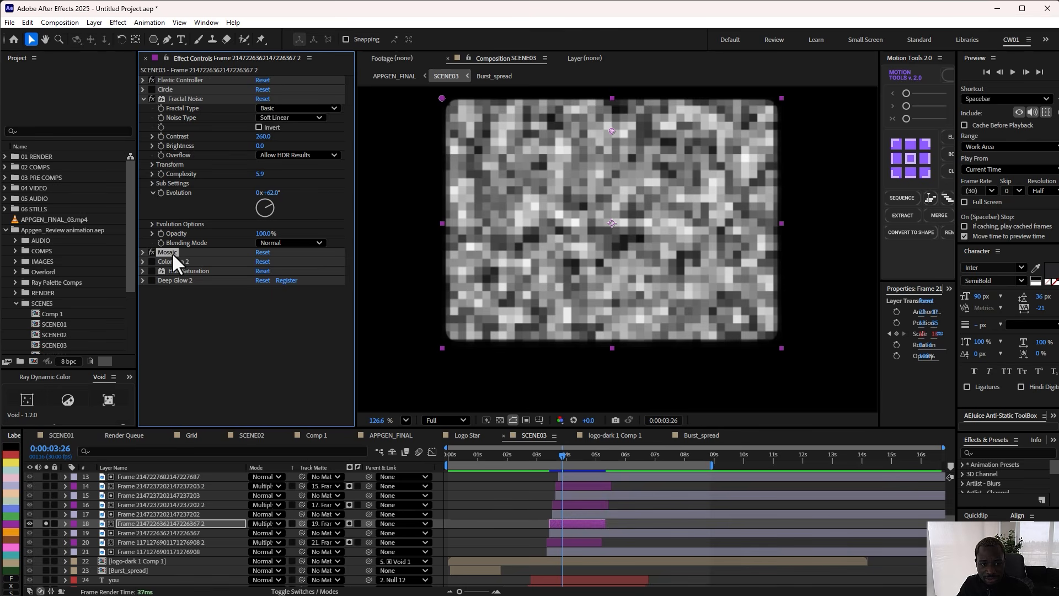
click(143, 252)
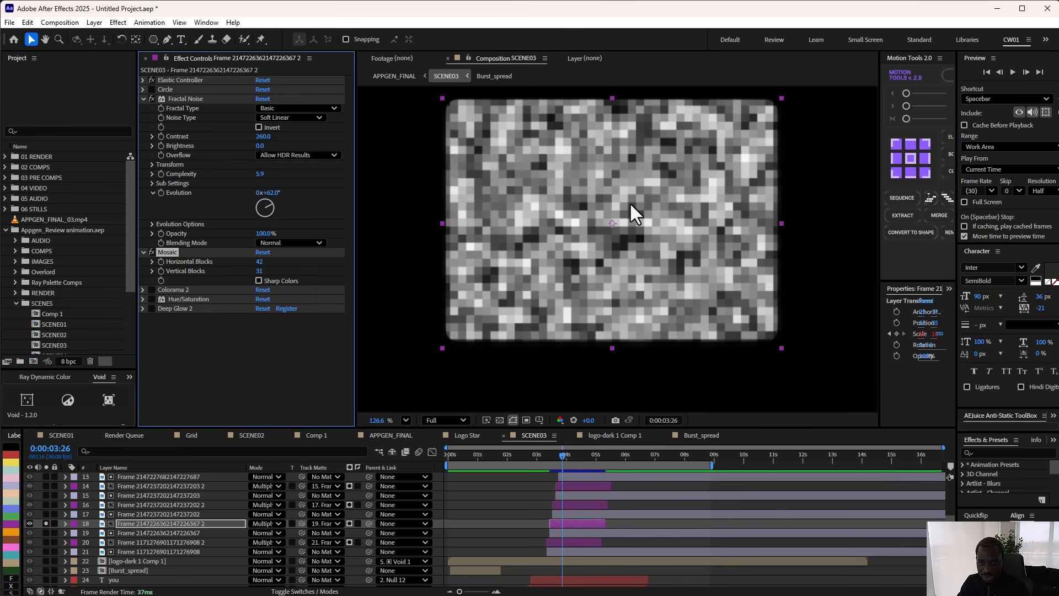
key(Page_Up)
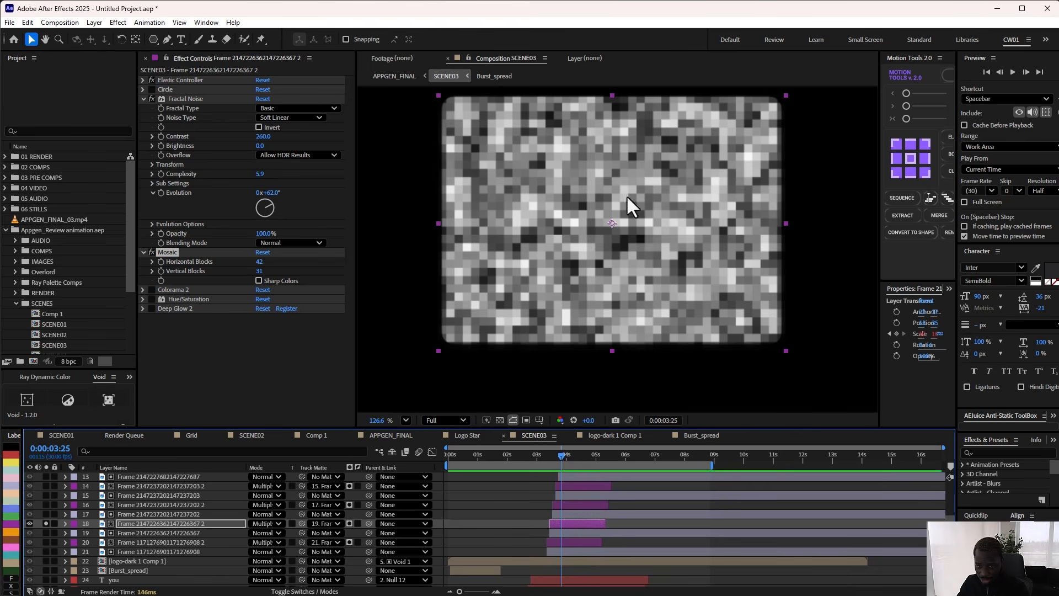
Step: Turn on Colorama 2 on the Calories overlay and expand its Input Phase and Output Cycle settings
click(150, 289)
click(143, 290)
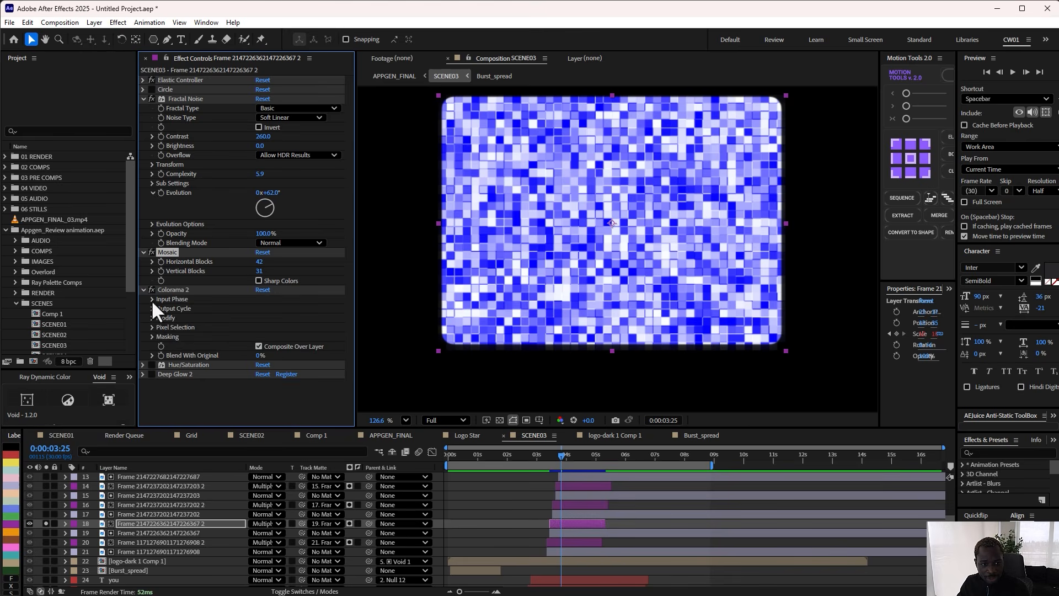
click(152, 299)
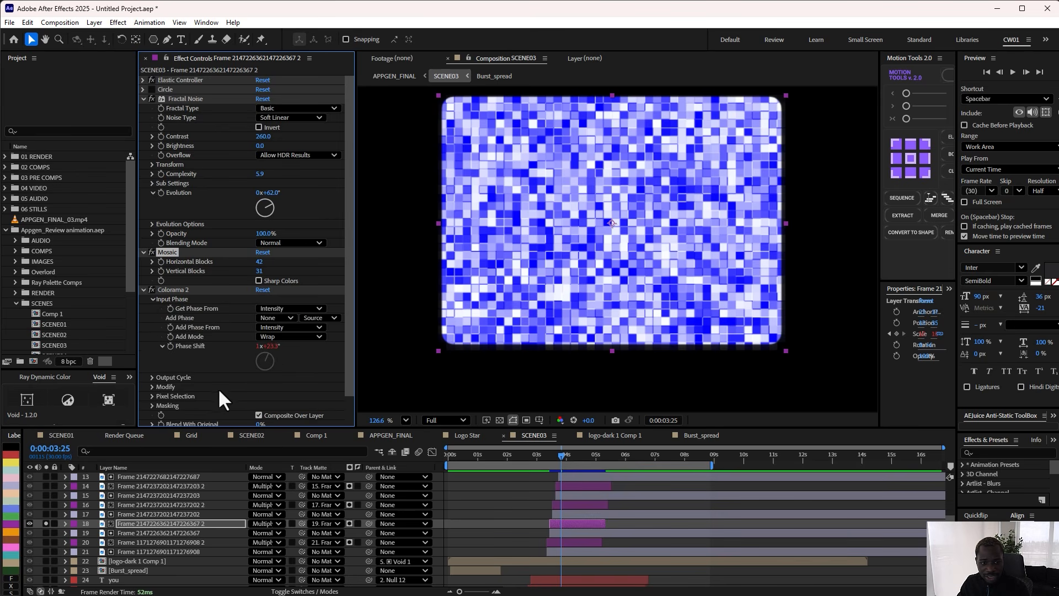
scroll(178, 364, down, 1)
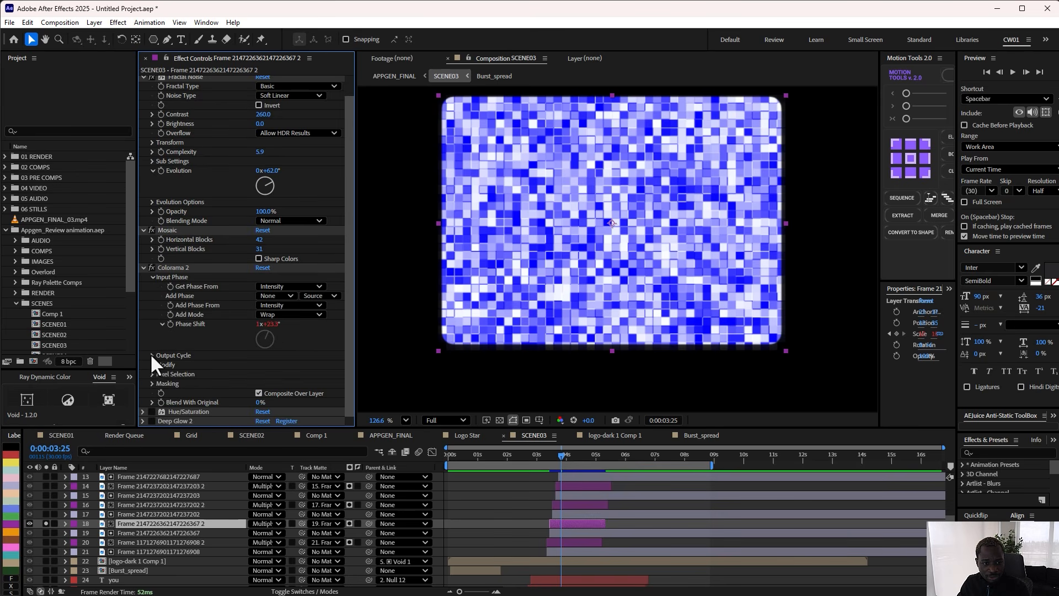
click(151, 355)
click(284, 313)
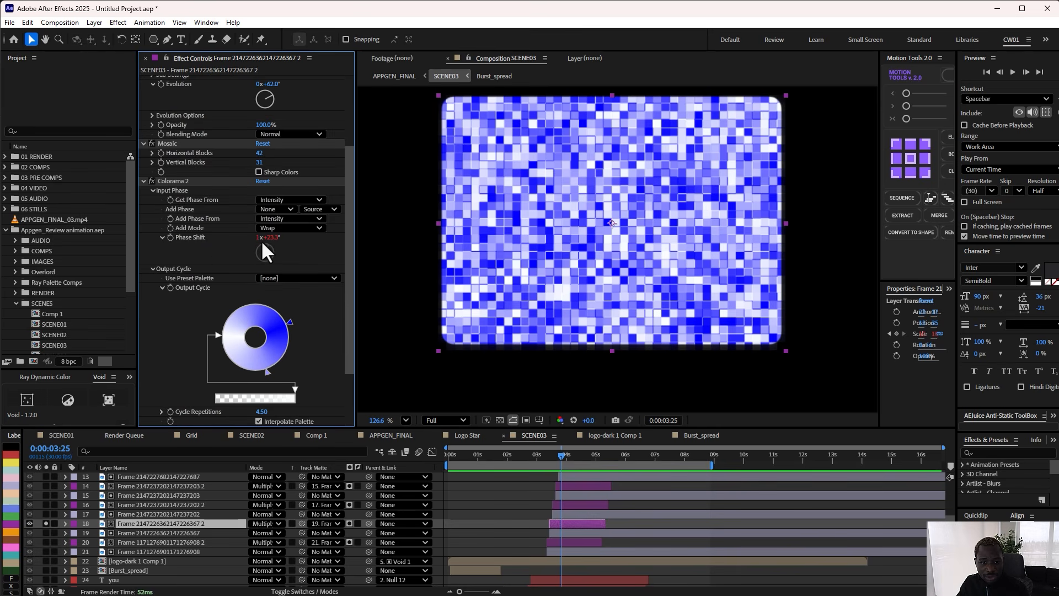
drag(258, 244, 311, 240)
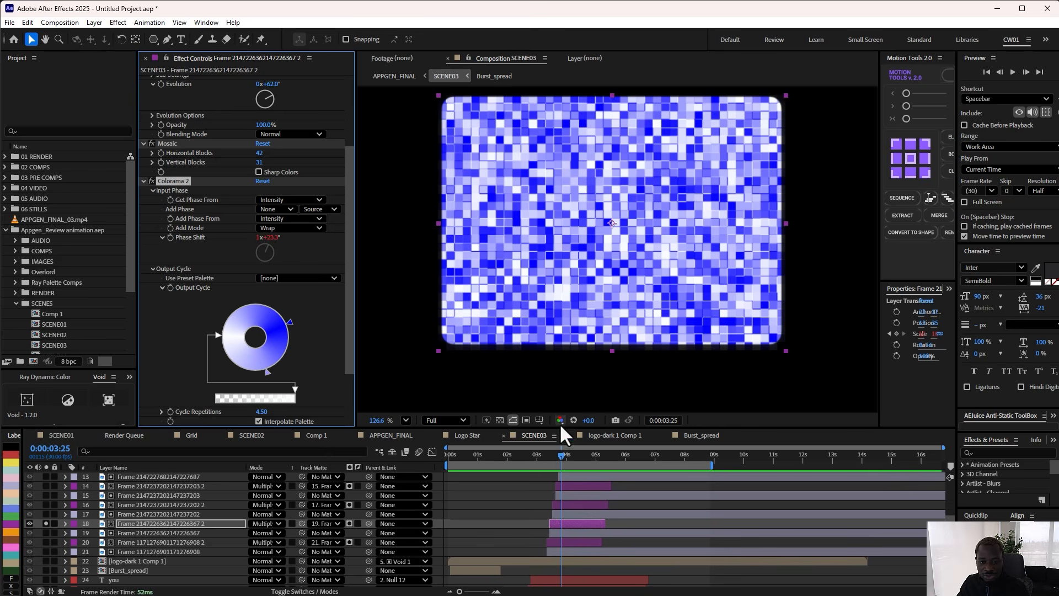
Step: Reveal the Calories overlay's expressions to examine Colorama 2's Phase Shift, and scrub to 0:00:04:10
mouse_move(565, 454)
mouse_down()
mouse_move(584, 454)
mouse_move(568, 454)
mouse_up()
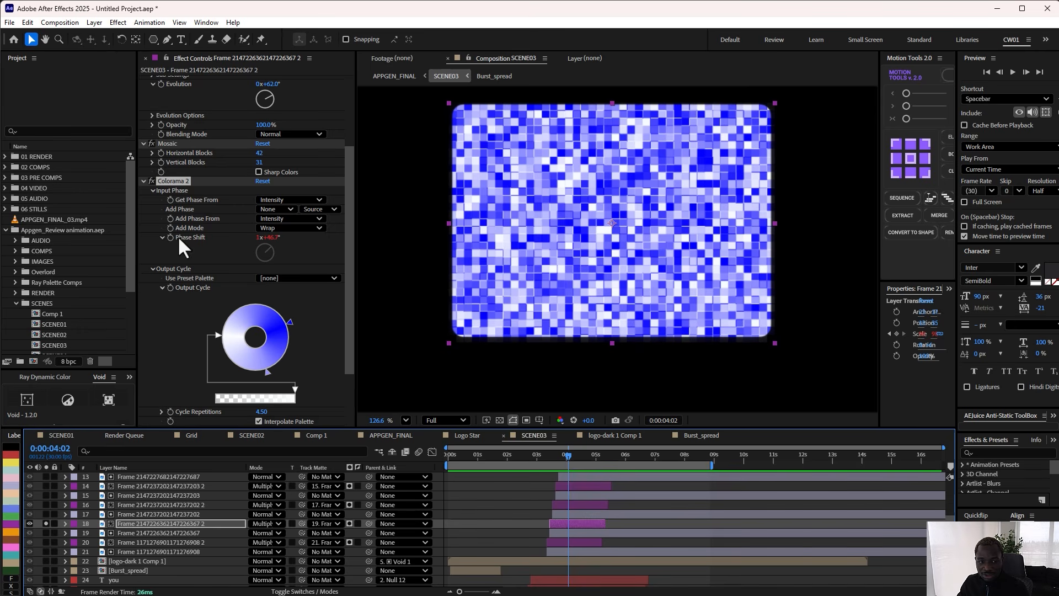
key(e)
key(e)
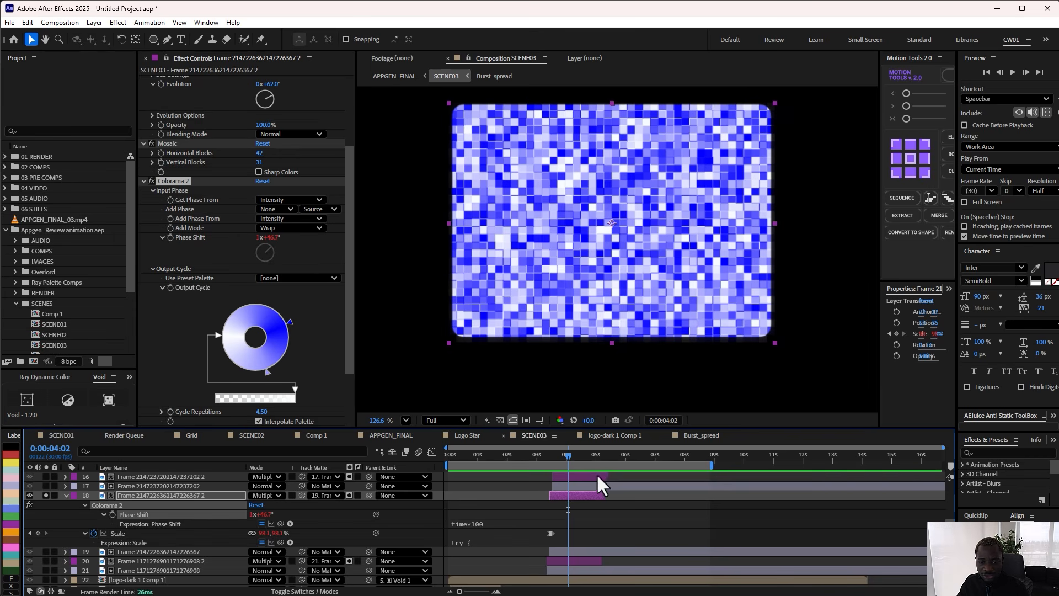
drag(573, 460, 577, 459)
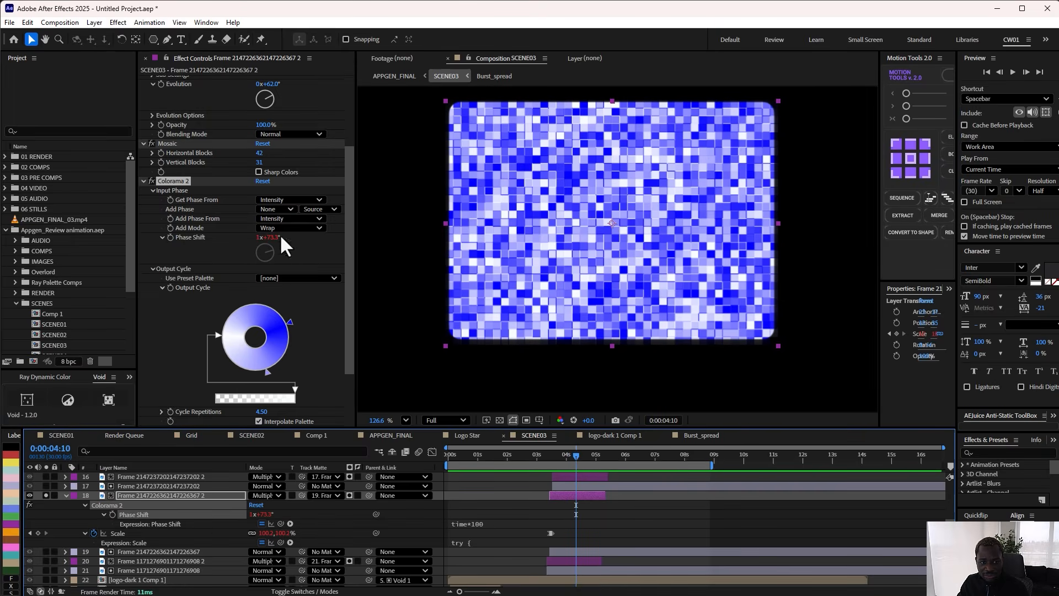
Step: Turn on Hue/Saturation and Deep Glow 2 on the Calories overlay, and scrub to 0:00:04:12
scroll(174, 298, down, 3)
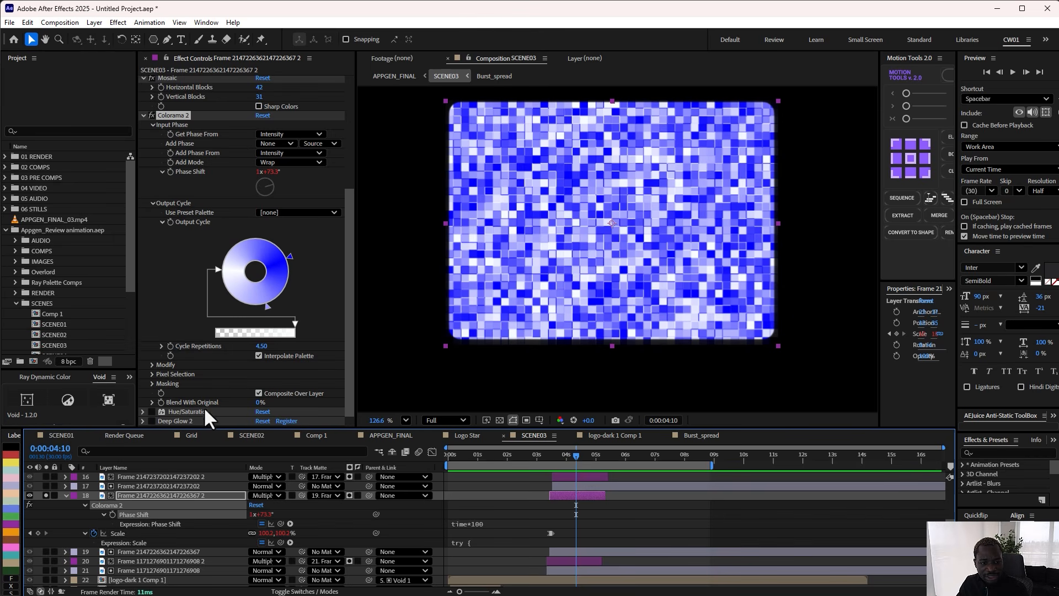
click(150, 410)
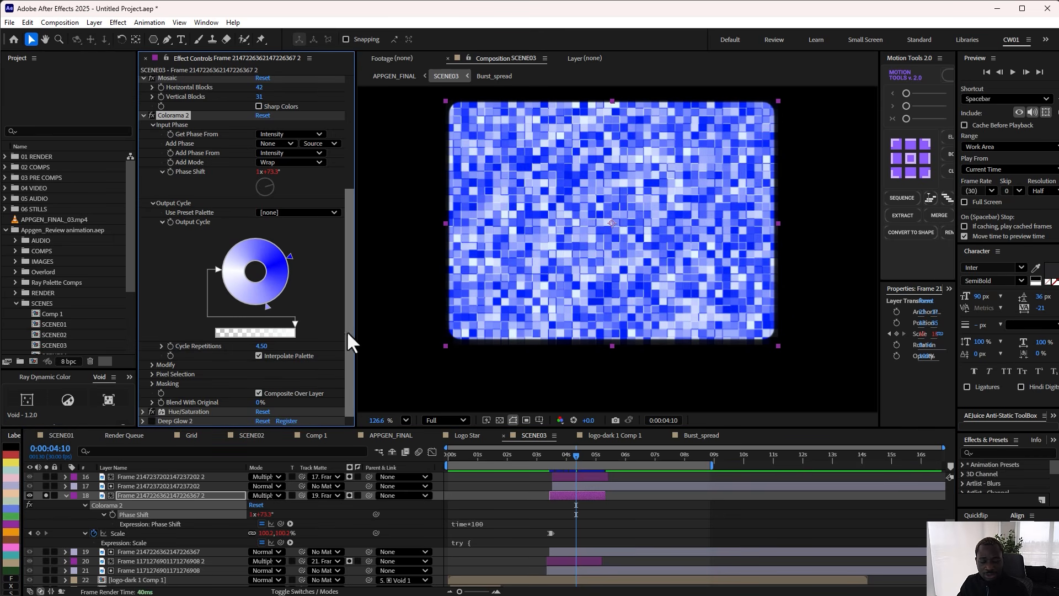
drag(349, 296, 360, 329)
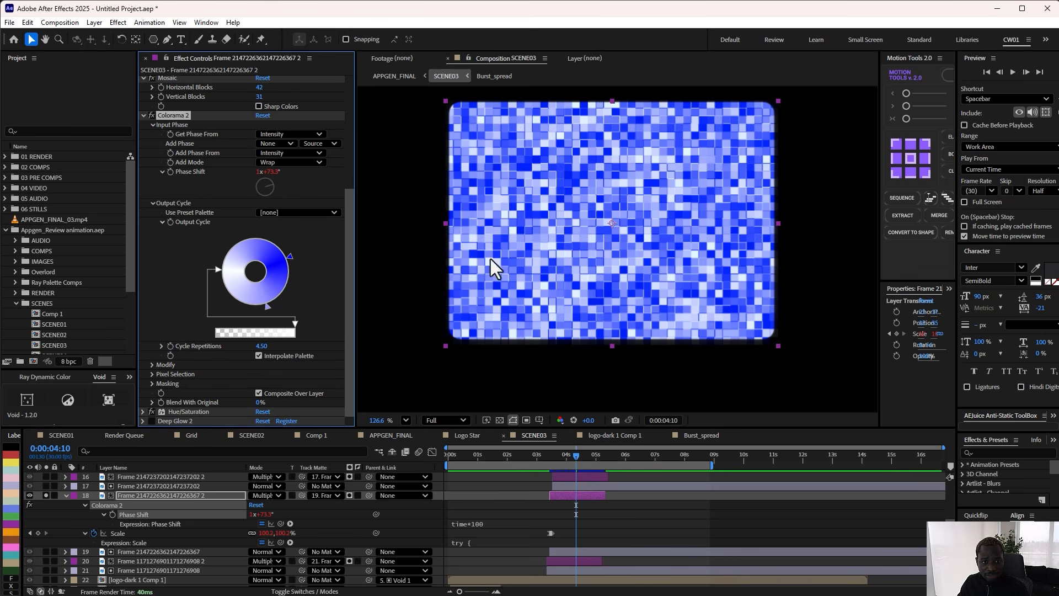
click(151, 421)
drag(573, 451, 577, 452)
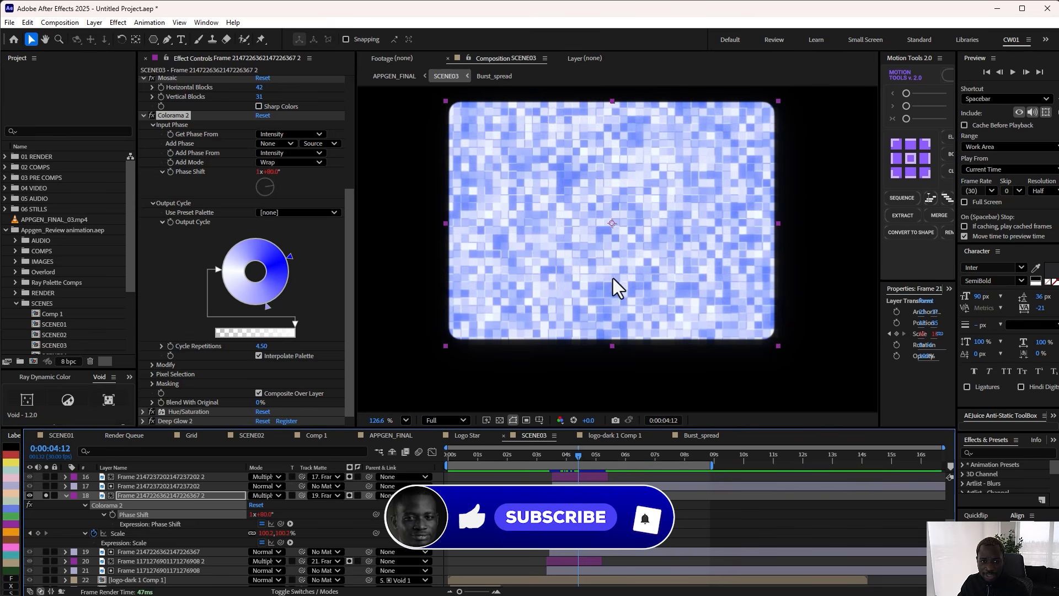
Step: At 0:00:04:05, turn on the overlay's Circle effect and expand its settings, collapsing Fractal Noise, Mosaic and Colorama 2
scroll(322, 283, up, 2)
scroll(322, 283, up, 4)
drag(552, 460, 571, 458)
scroll(210, 111, up, 1)
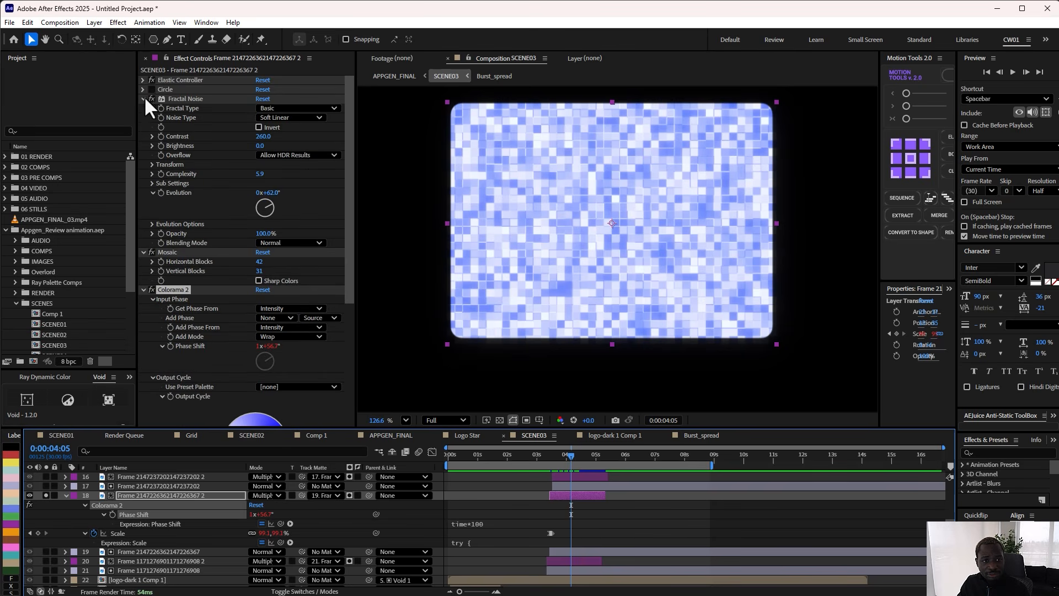
click(143, 98)
click(152, 90)
click(143, 108)
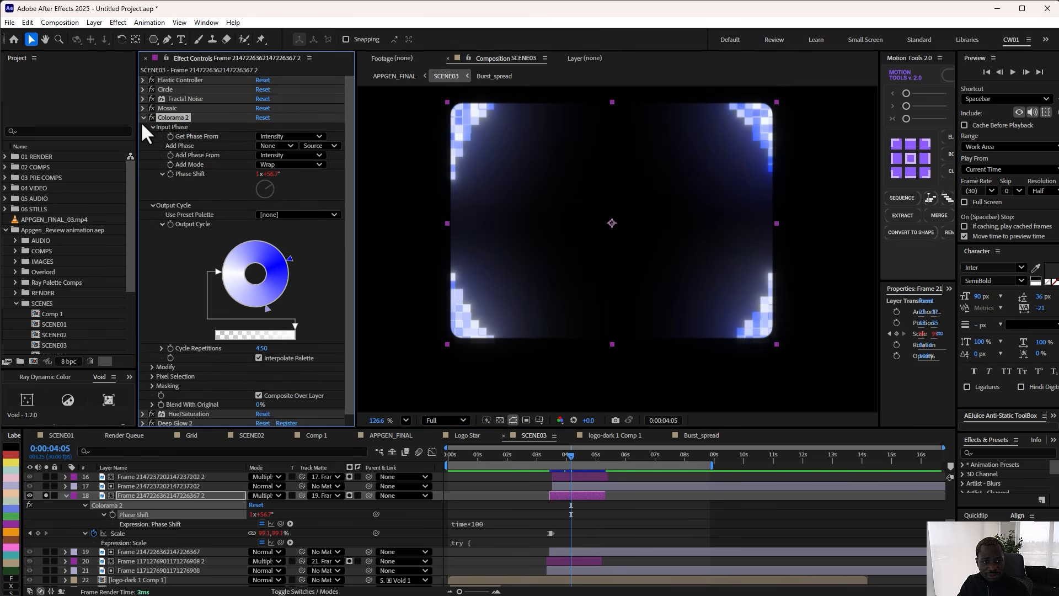
click(143, 118)
click(141, 89)
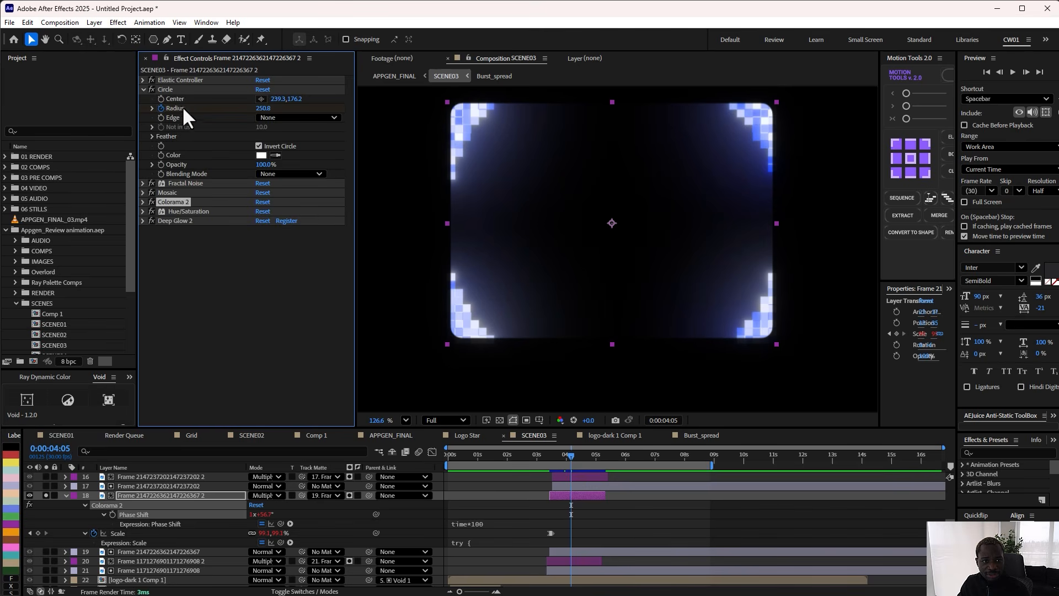
click(175, 91)
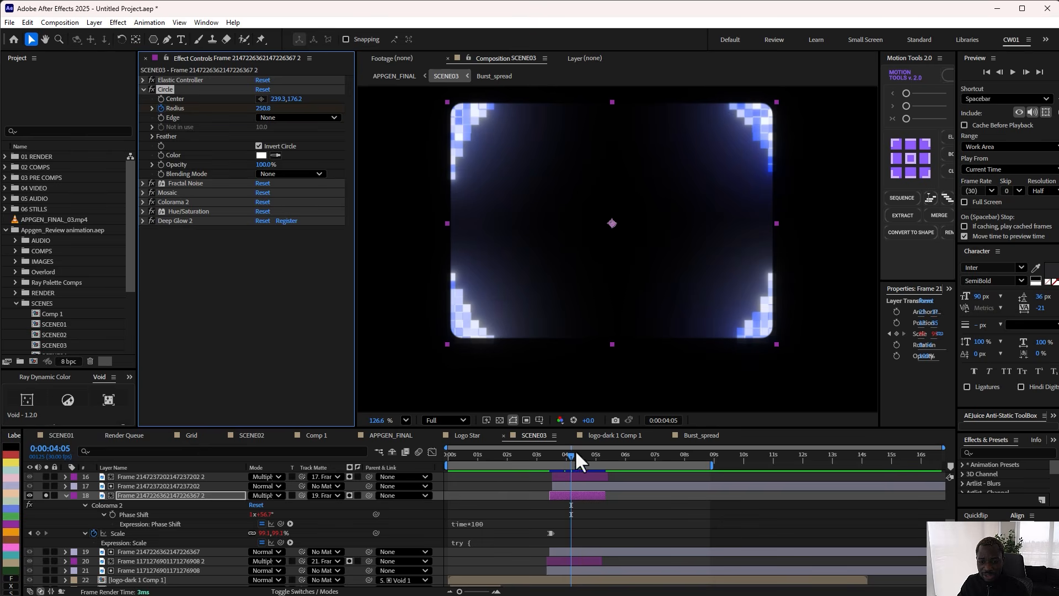
Step: Scrub through the Calories reveal to examine how the Circle Radius animates, ending at 0:00:04:11
mouse_move(568, 452)
mouse_down()
mouse_move(552, 455)
mouse_move(576, 459)
mouse_move(565, 461)
mouse_up()
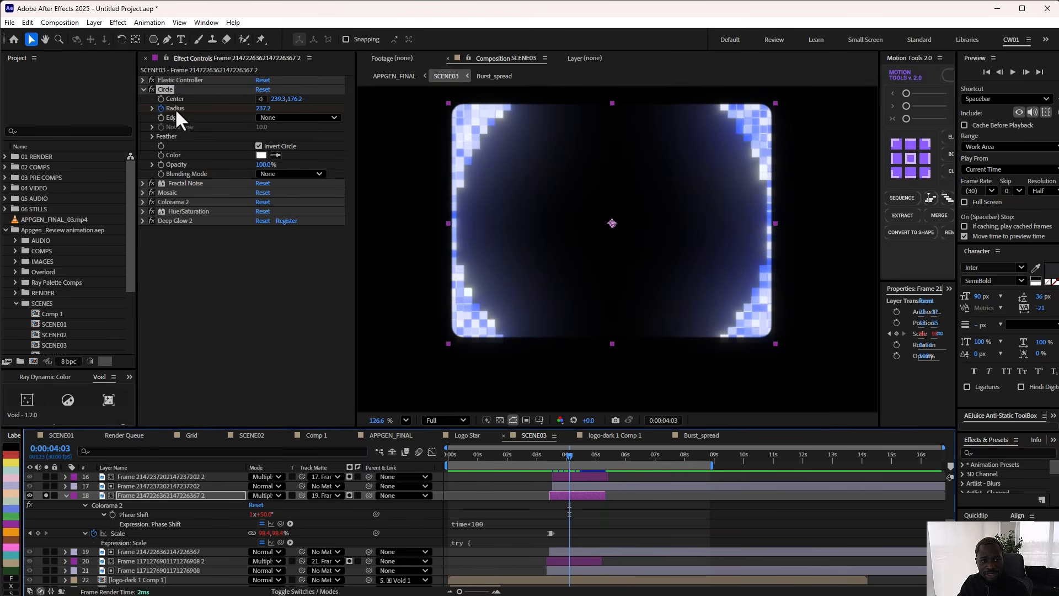
click(553, 457)
drag(554, 459, 581, 458)
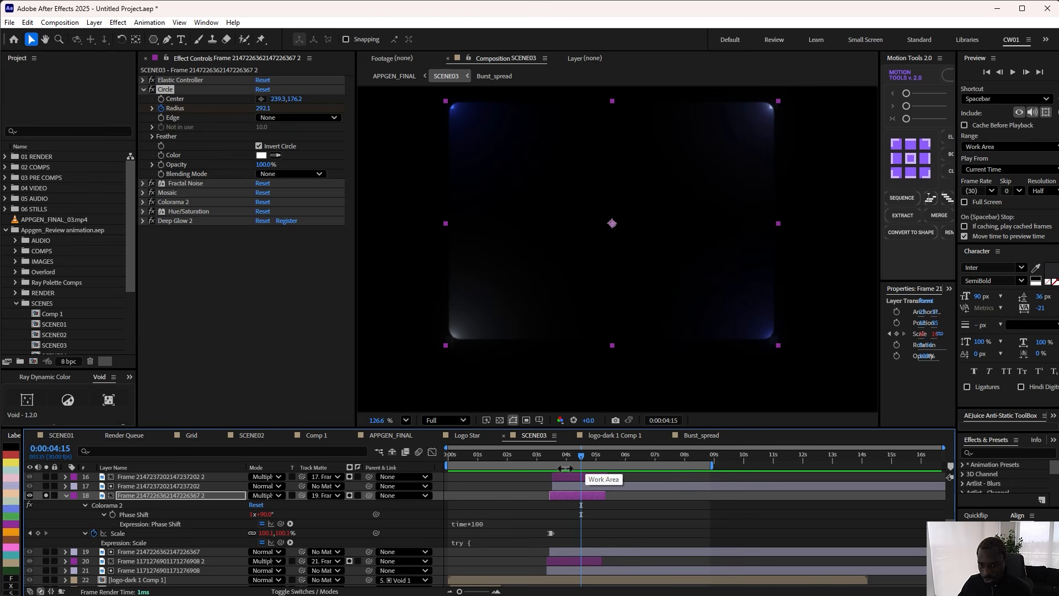
mouse_move(581, 456)
mouse_down()
mouse_move(561, 464)
mouse_move(576, 459)
mouse_up()
Step: Take the Calories overlay out of solo and collapse its layer properties and Circle settings
key(u)
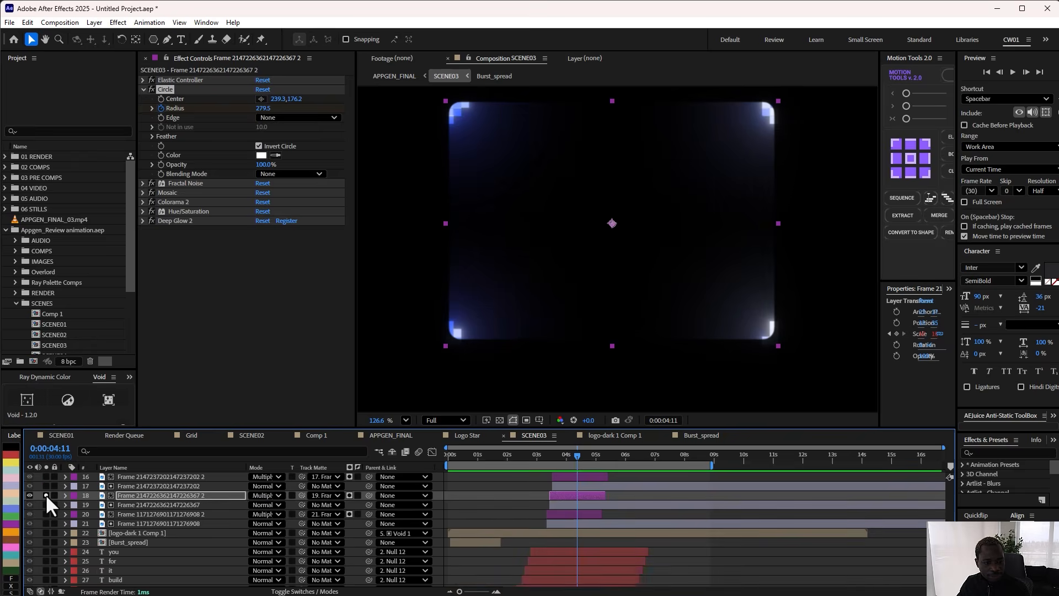
click(46, 495)
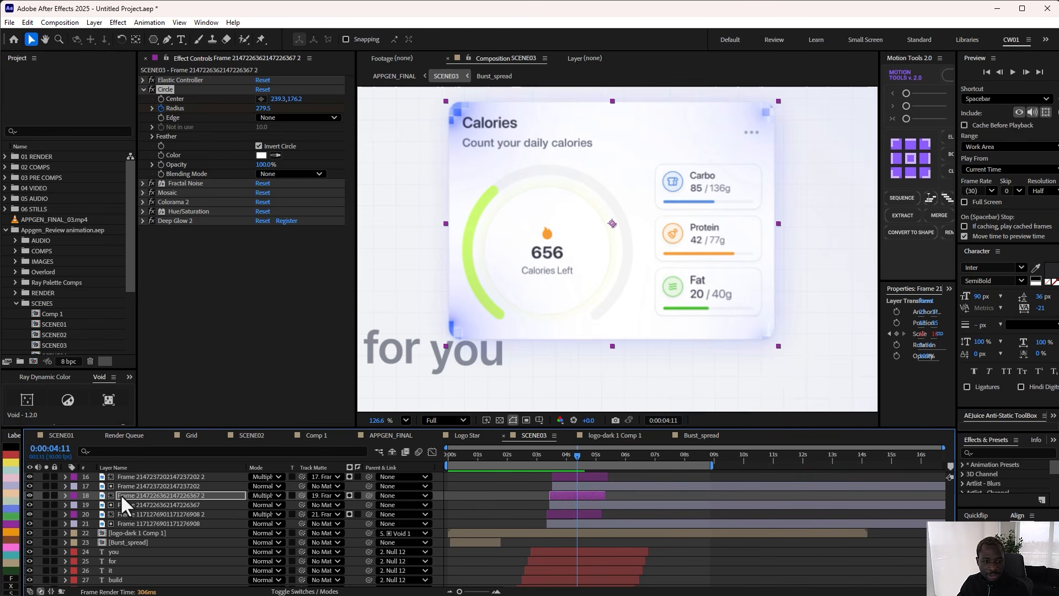
click(142, 89)
Step: Fit the whole SCENE03 frame in the viewer and scrub through the card reveals to 0:00:05:28
click(406, 420)
click(429, 438)
click(570, 460)
drag(571, 468, 578, 468)
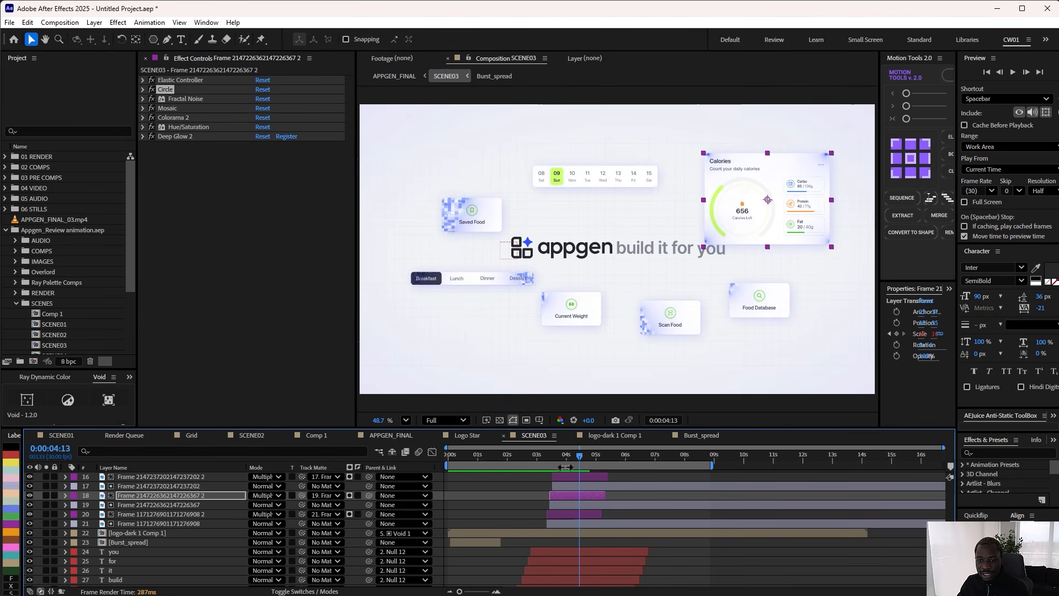
drag(584, 454, 622, 456)
Step: Open the parent composition APPGEN_FINAL, set its viewer resolution to Half, and scrub to 0:00:14:09 where SCENE04 plays
scroll(636, 481, up, 4)
key(Tab)
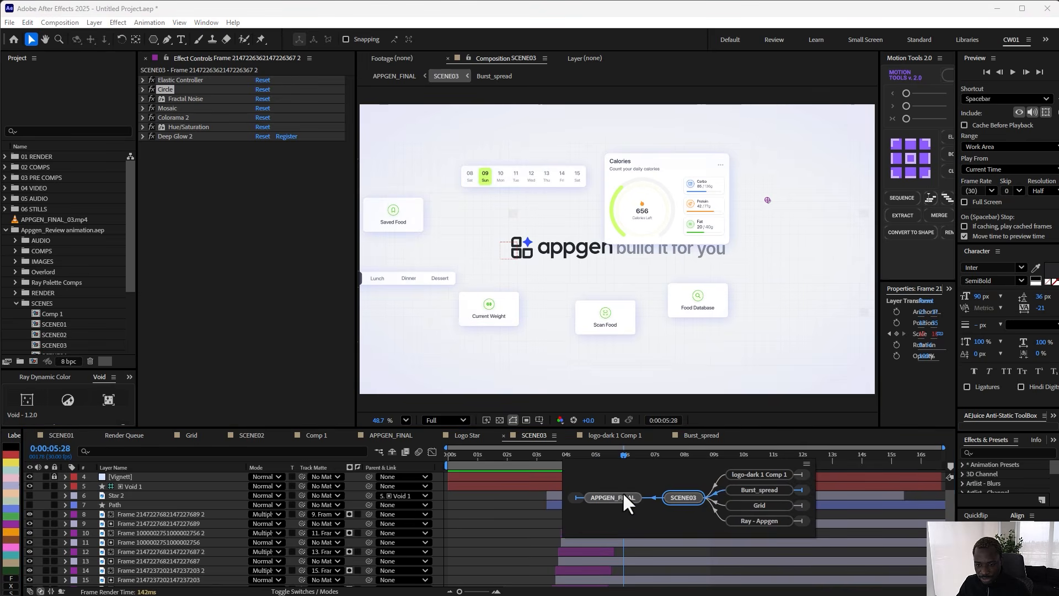
click(620, 496)
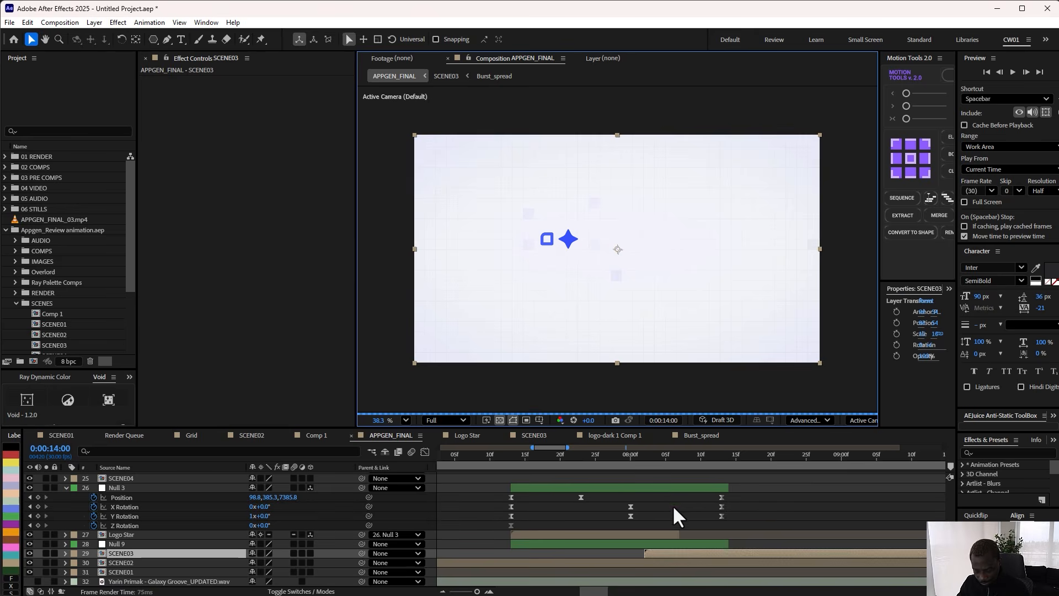
drag(623, 453, 629, 452)
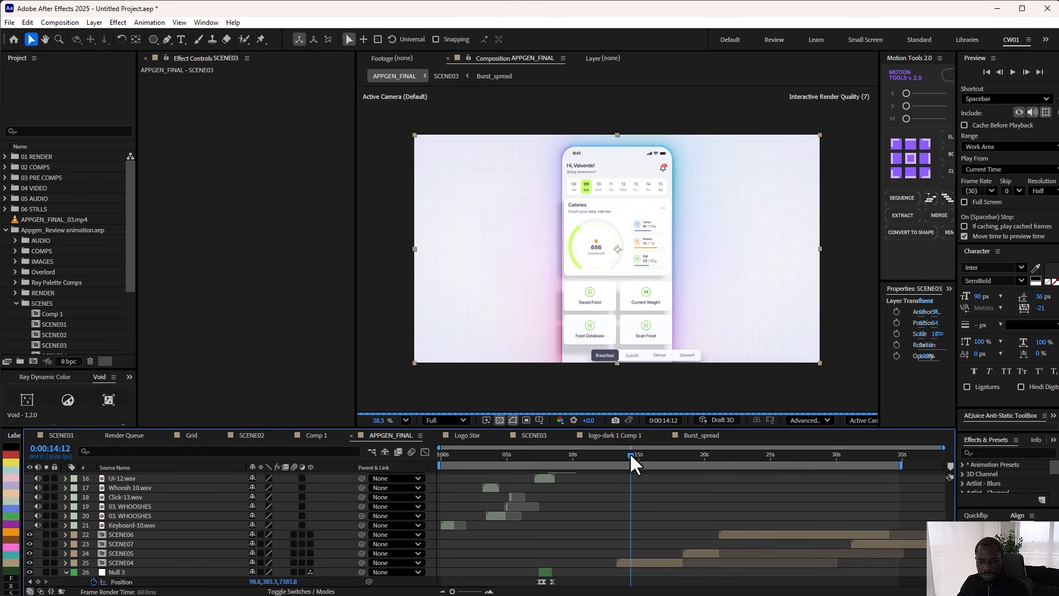
click(462, 420)
click(449, 471)
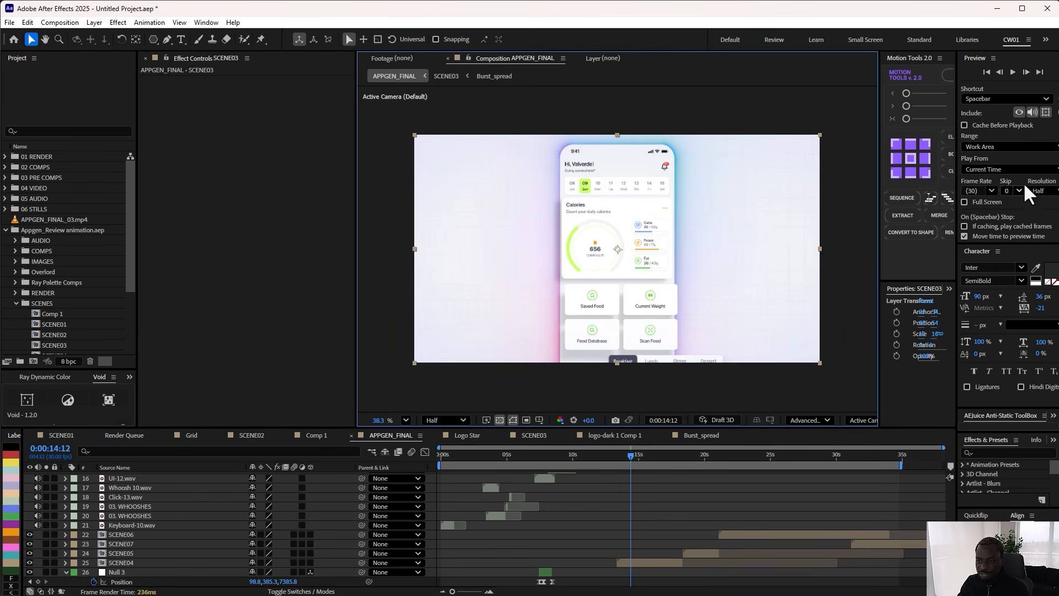
click(598, 498)
mouse_move(630, 455)
mouse_down()
mouse_move(614, 454)
mouse_move(631, 448)
mouse_up()
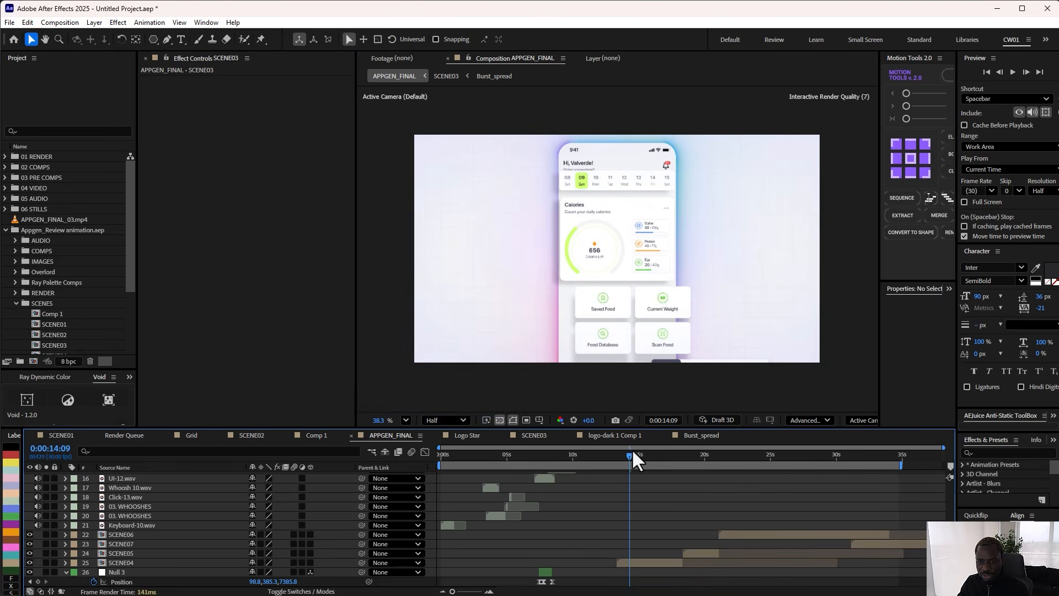
Step: Open the SCENE04 composition and collapse the properties of all its layers
double_click(621, 560)
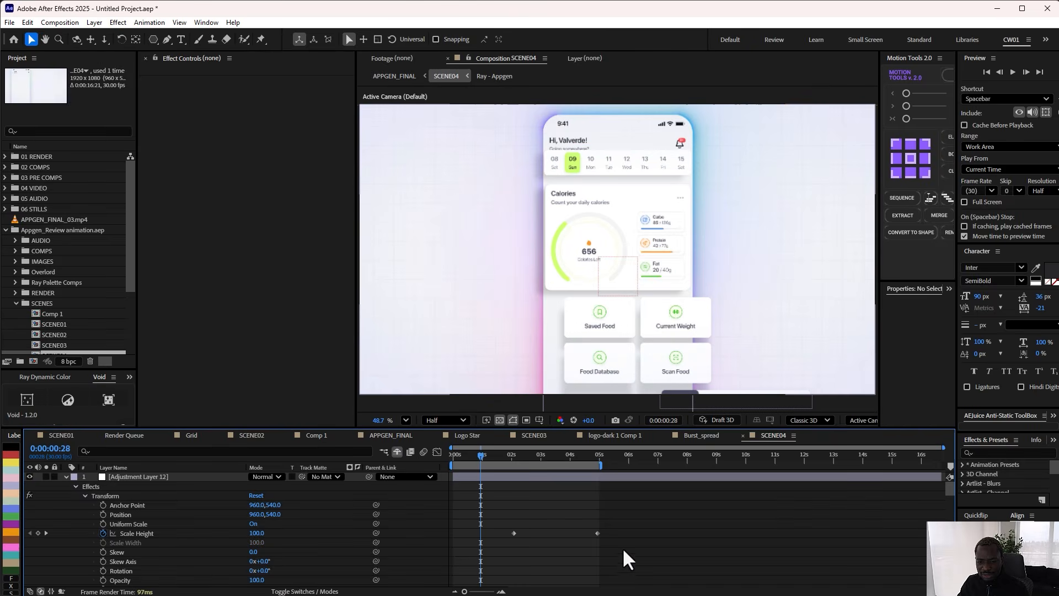
click(64, 477)
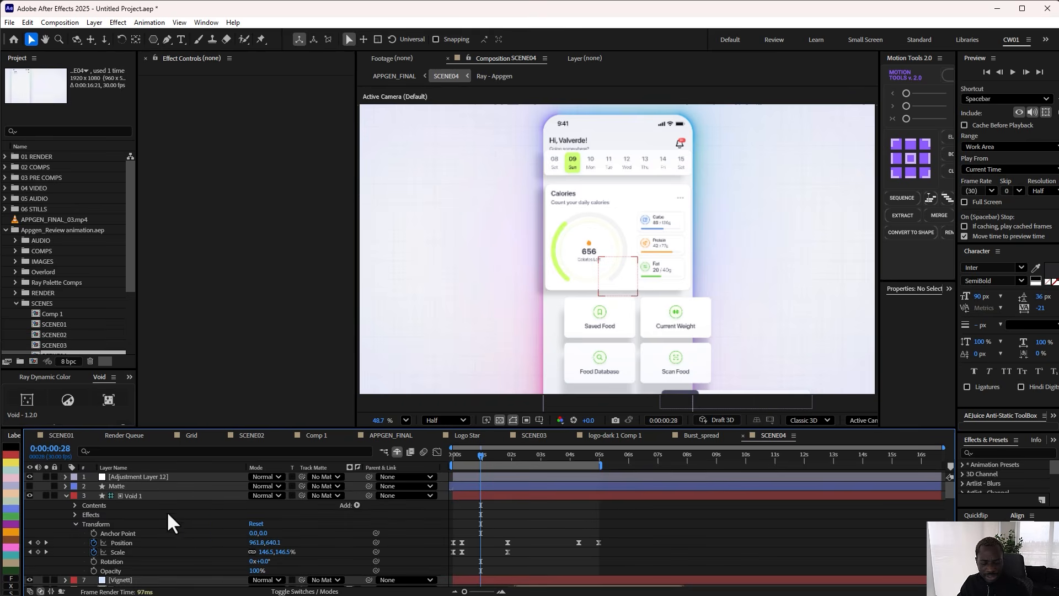
key(ctrl+a)
scroll(661, 538, down, 6)
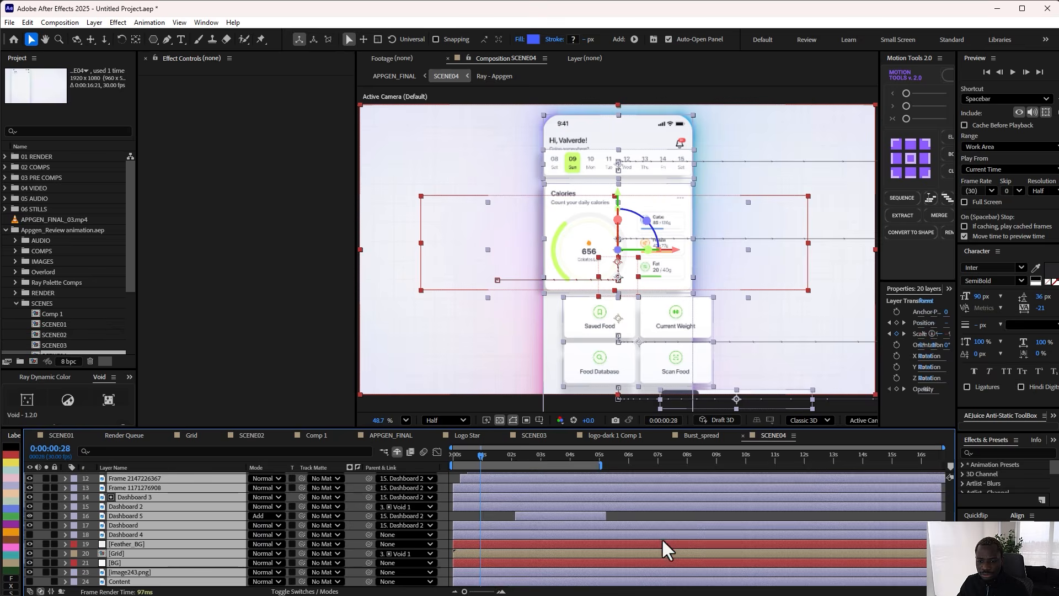
click(620, 520)
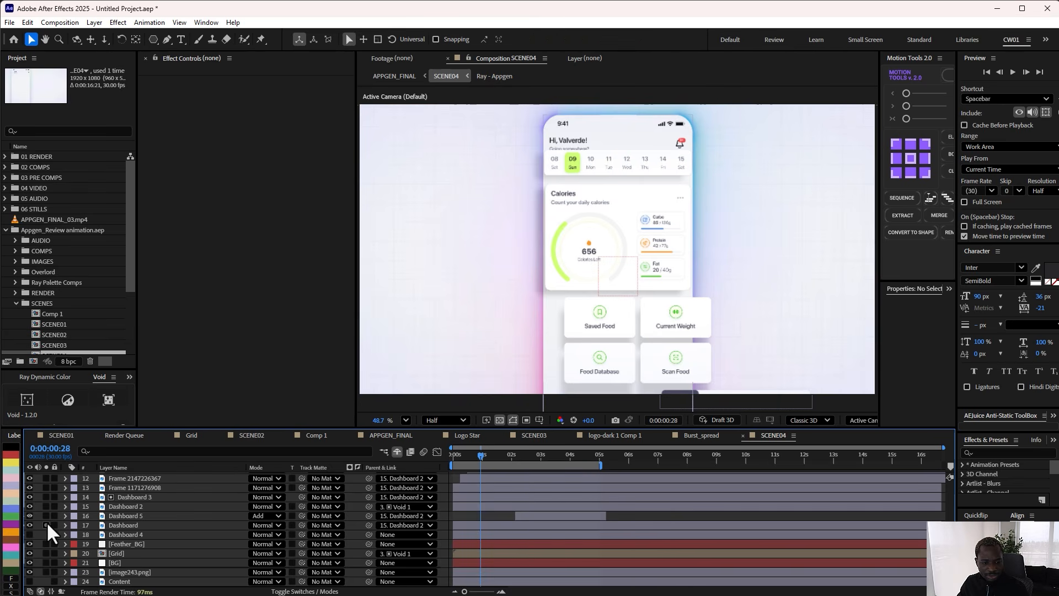
Step: Solo the background, grid and Dashboard layers, and collapse Dashboard's Thicc Stroke and Deep Glow 2 effects
drag(45, 562, 46, 522)
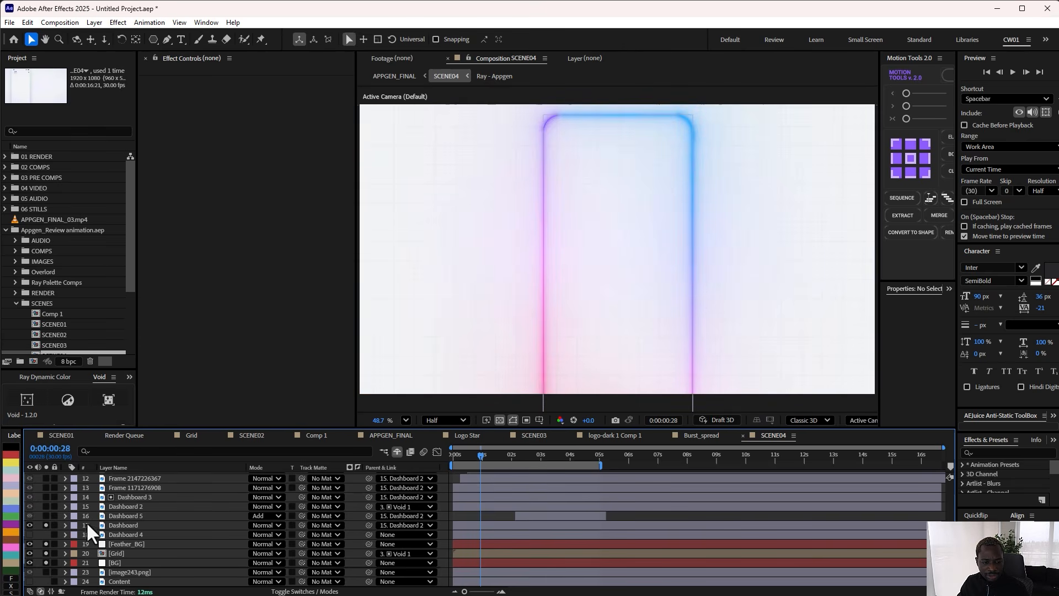
click(118, 525)
scroll(626, 289, down, 2)
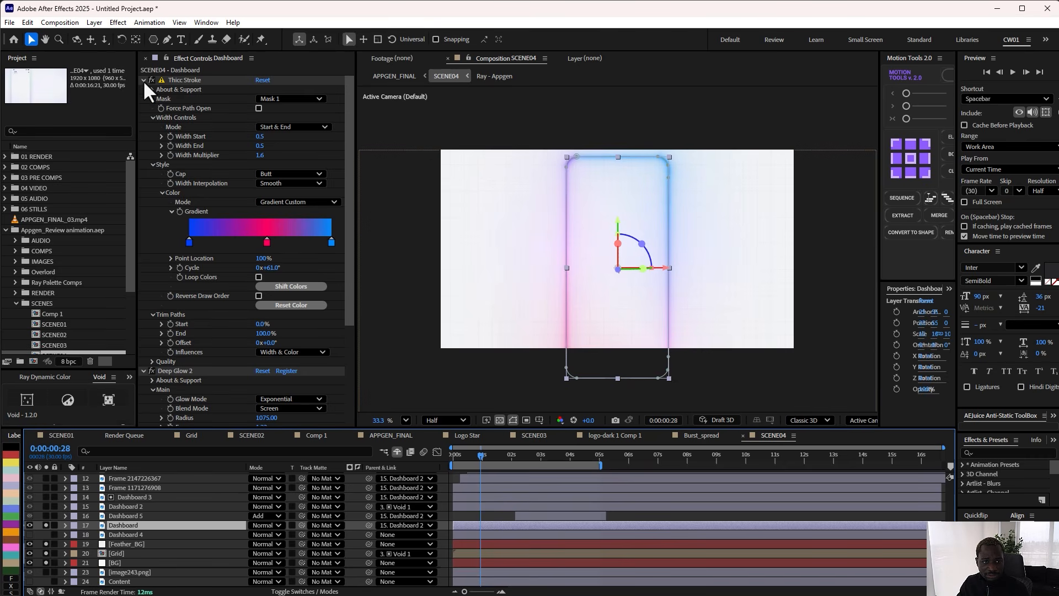
click(348, 132)
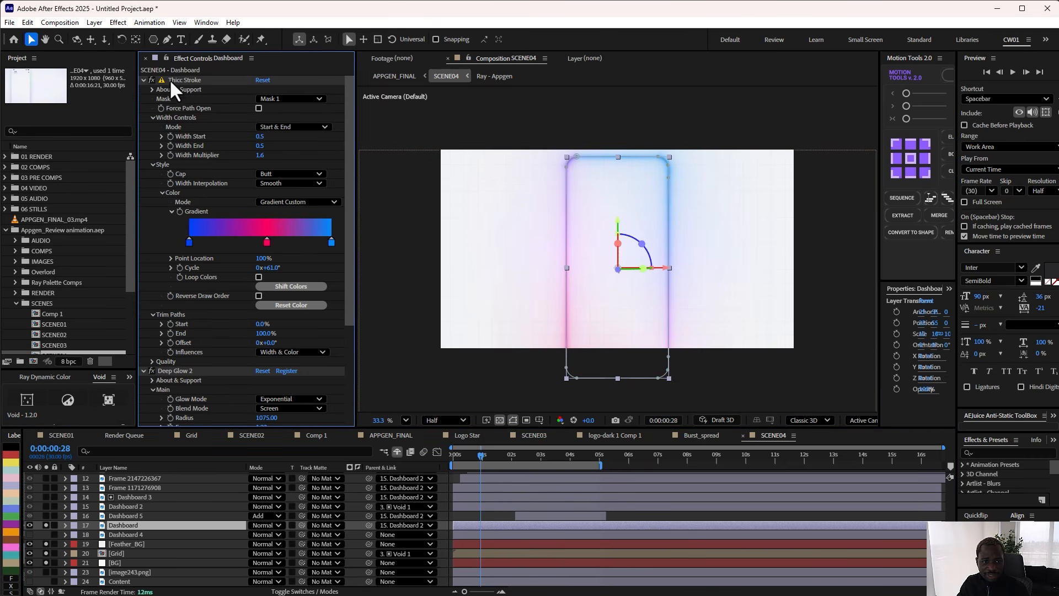
click(184, 82)
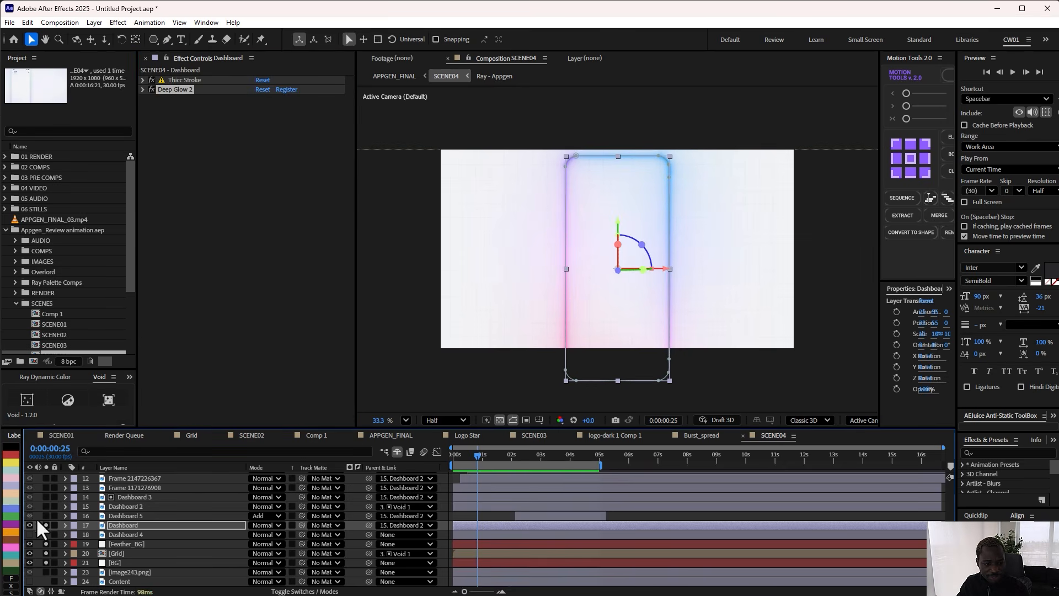
Step: Add Dashboard 5, Dashboard 2 and Dashboard 3 to the soloed layers, checking Dashboard 2's effects, and scrub to 0:00:01:13
click(46, 506)
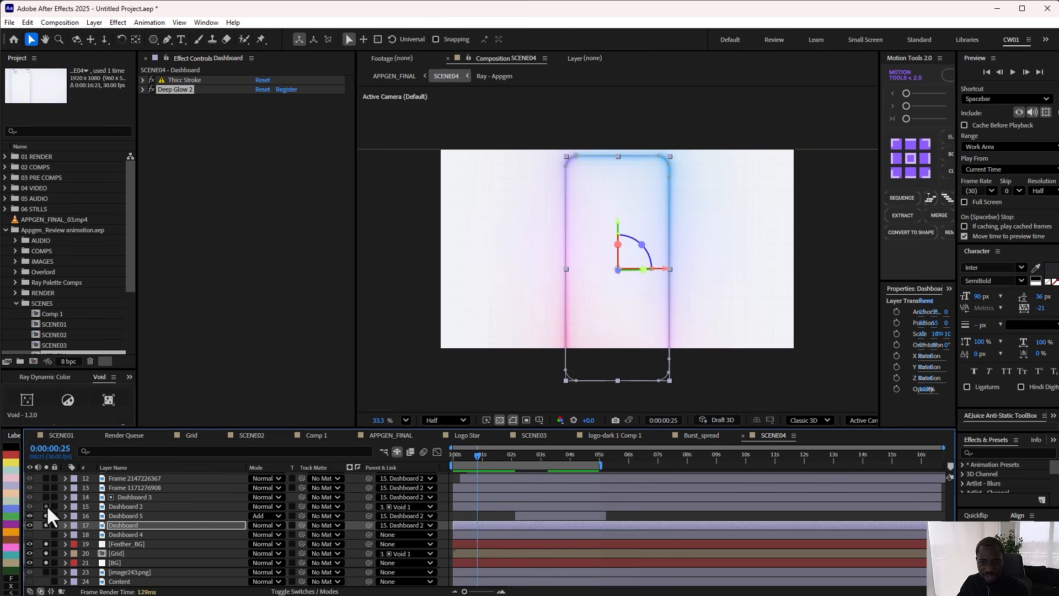
click(117, 506)
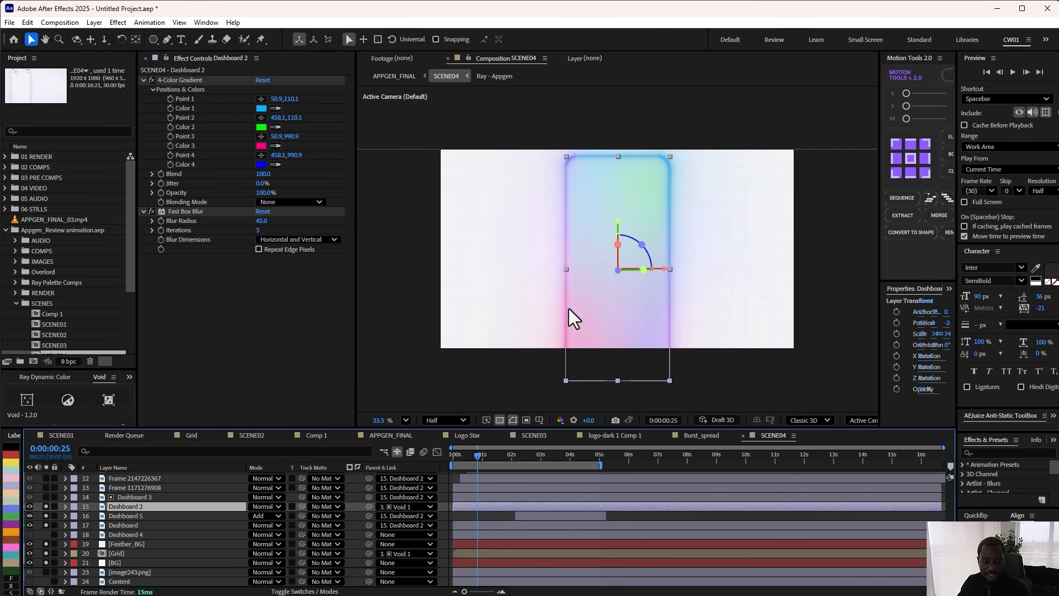
click(47, 497)
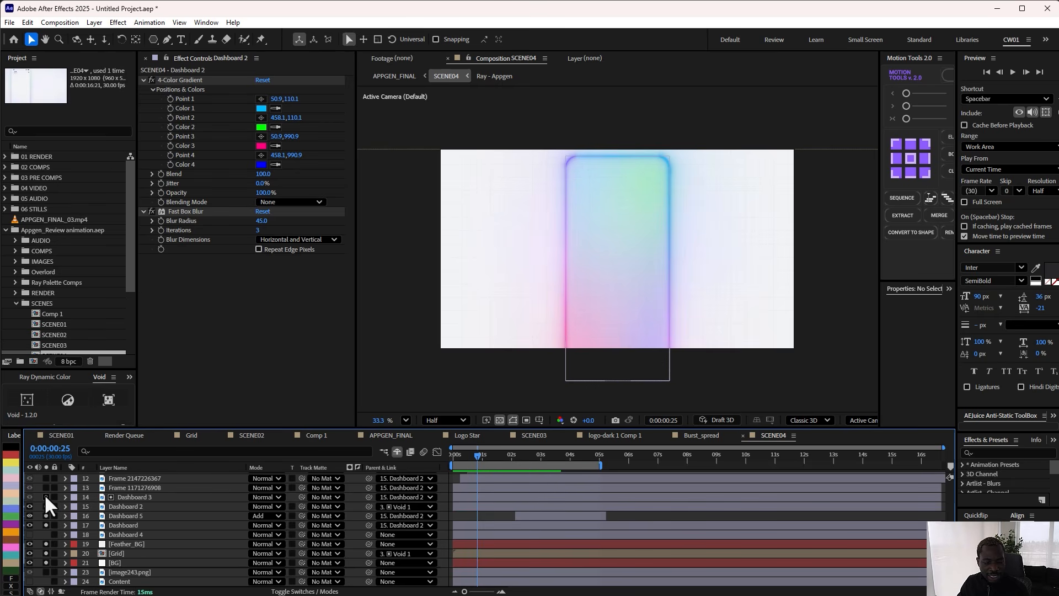
click(475, 454)
drag(473, 458, 490, 455)
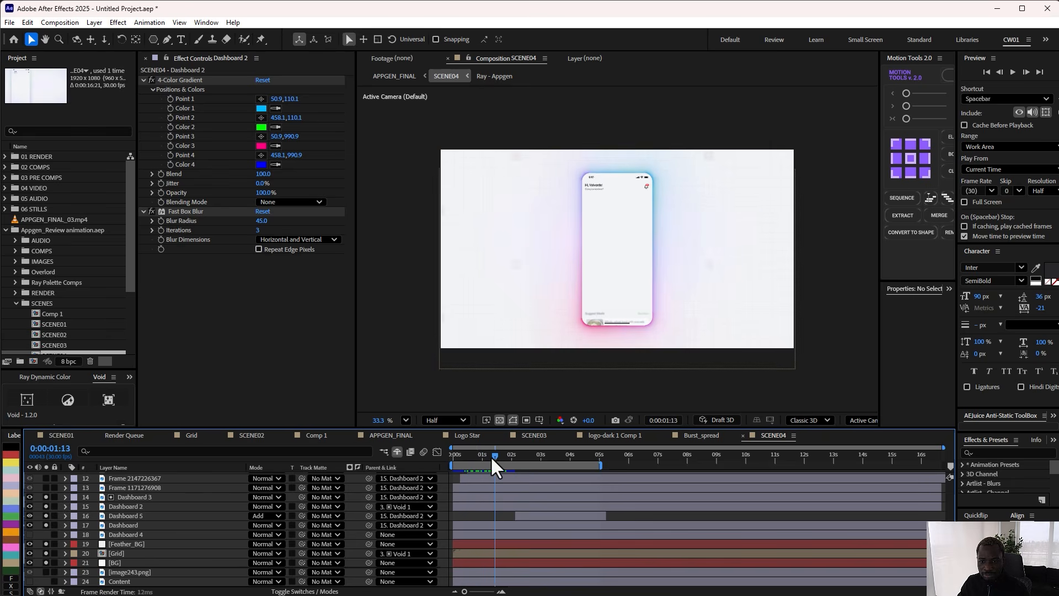
scroll(504, 499, up, 3)
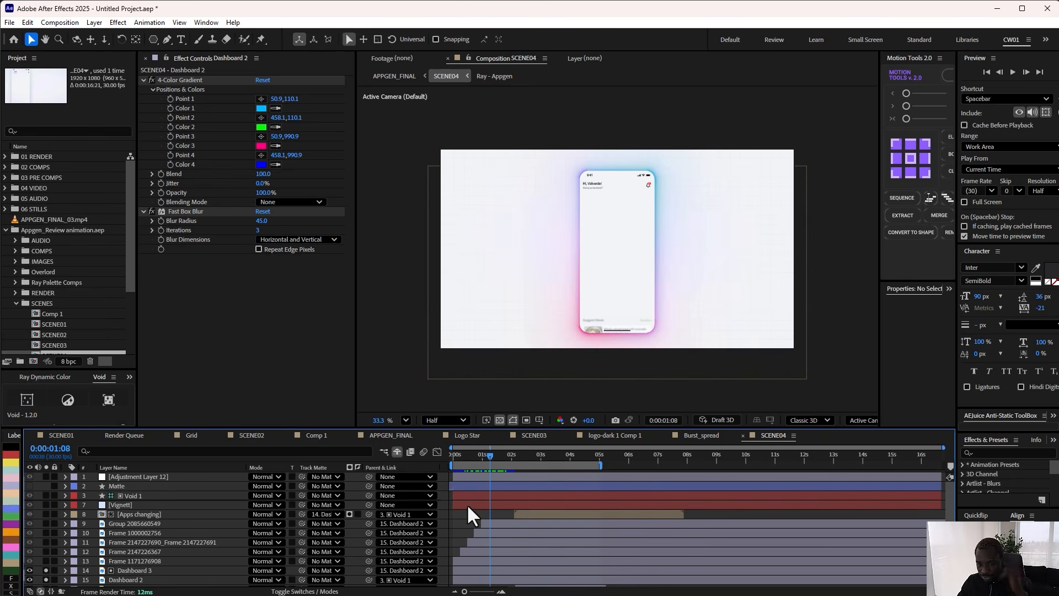
scroll(491, 524, down, 3)
drag(497, 450, 478, 465)
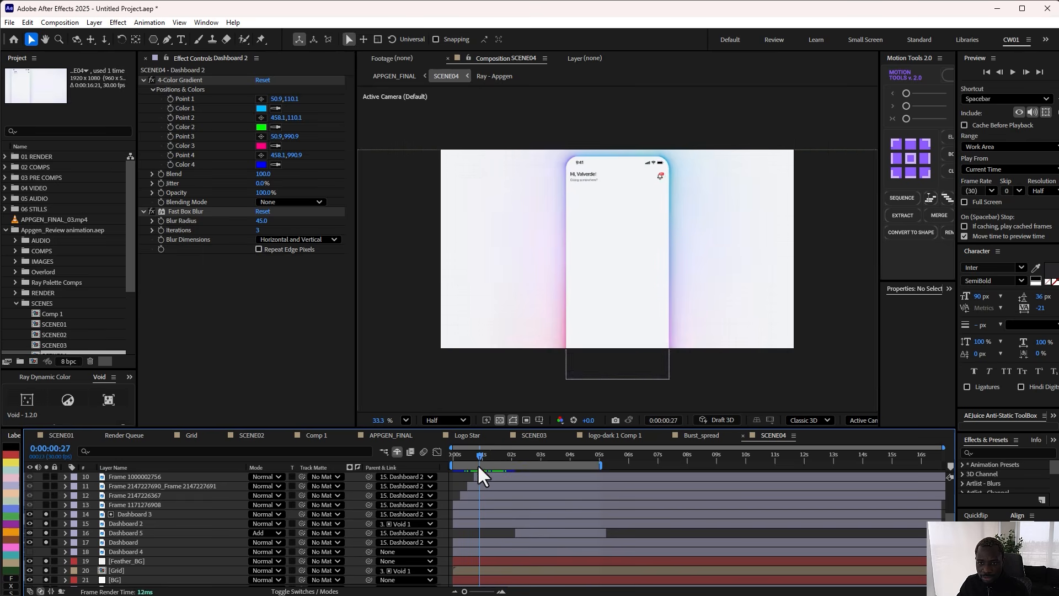
drag(478, 465, 488, 463)
scroll(47, 524, up, 1)
click(46, 532)
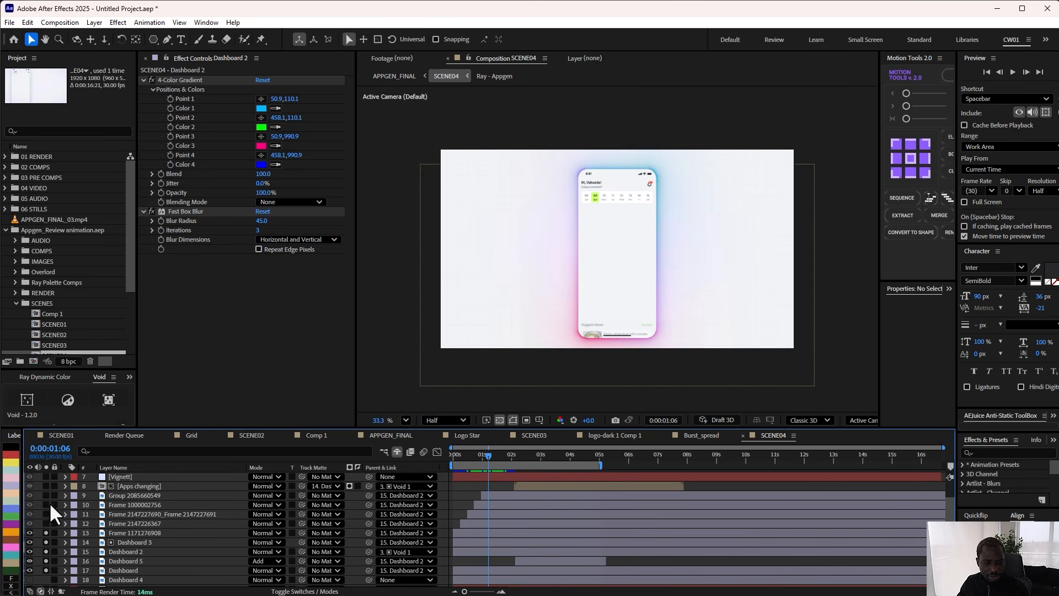
click(46, 495)
drag(46, 505, 46, 522)
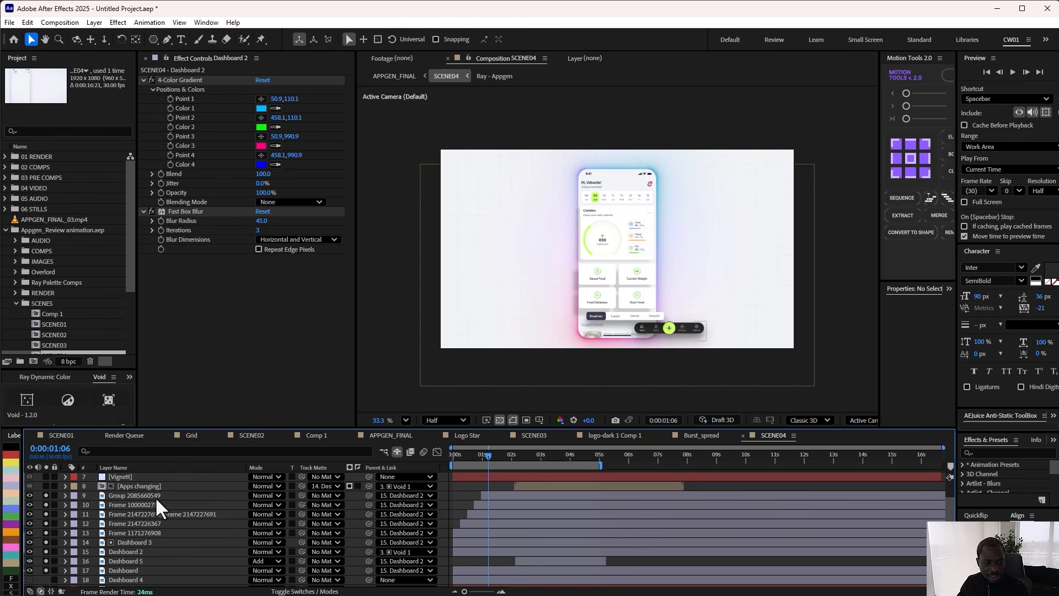
Step: Scrub from the scene's start to 0:00:00:11 and select the Calories card in the viewer
drag(496, 451, 443, 466)
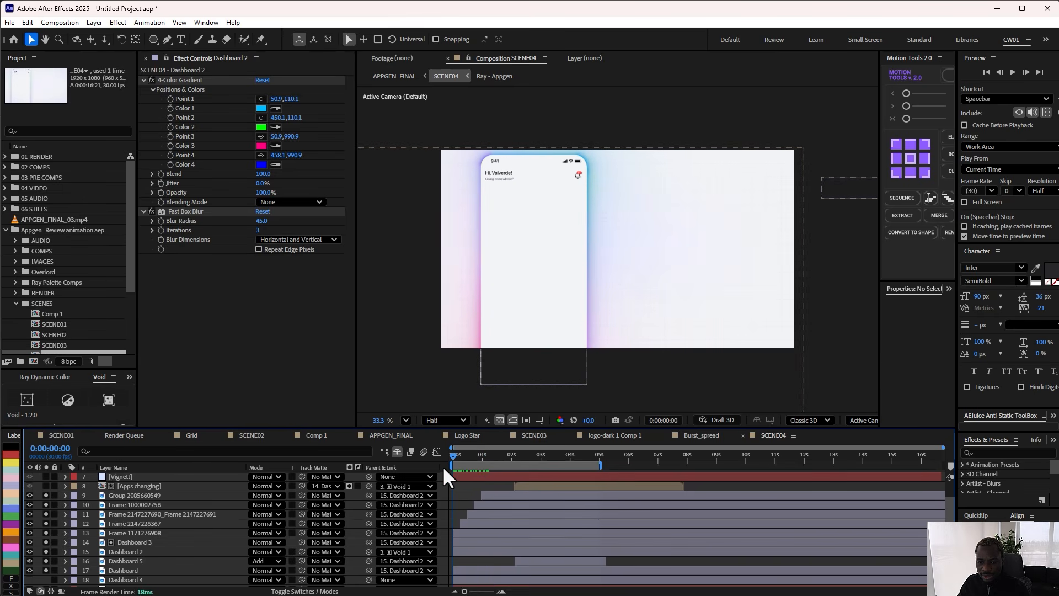
scroll(442, 506, down, 3)
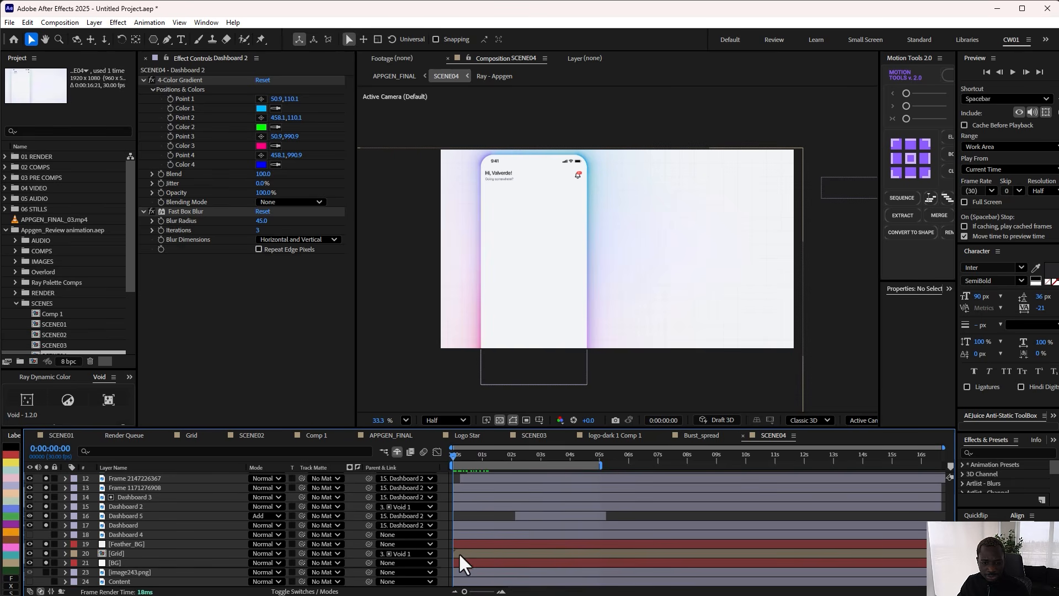
scroll(474, 550, up, 5)
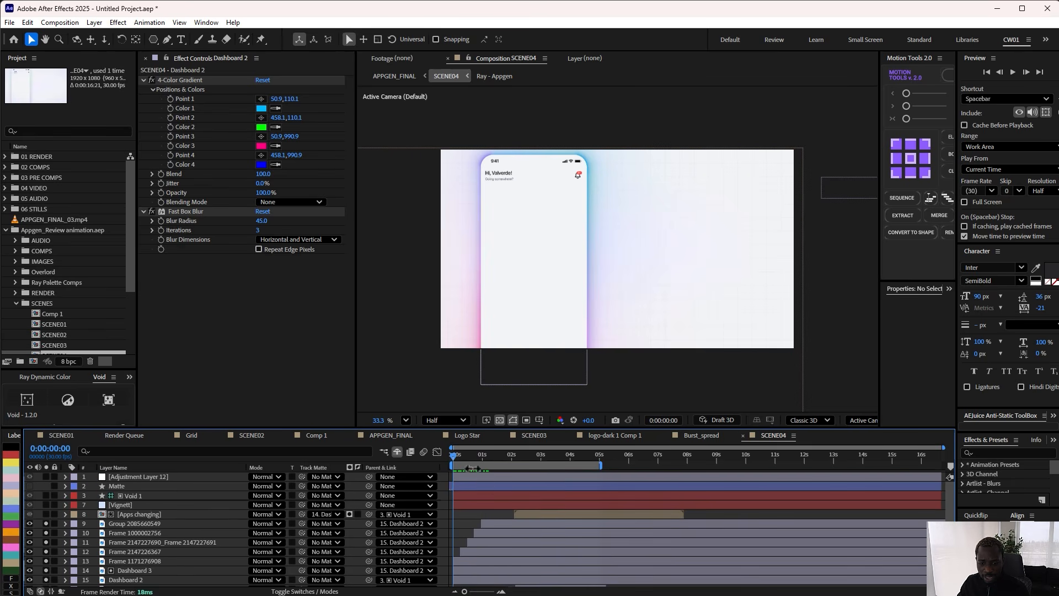
mouse_move(452, 454)
mouse_down()
mouse_move(487, 455)
mouse_move(462, 458)
mouse_move(471, 454)
mouse_up()
click(761, 214)
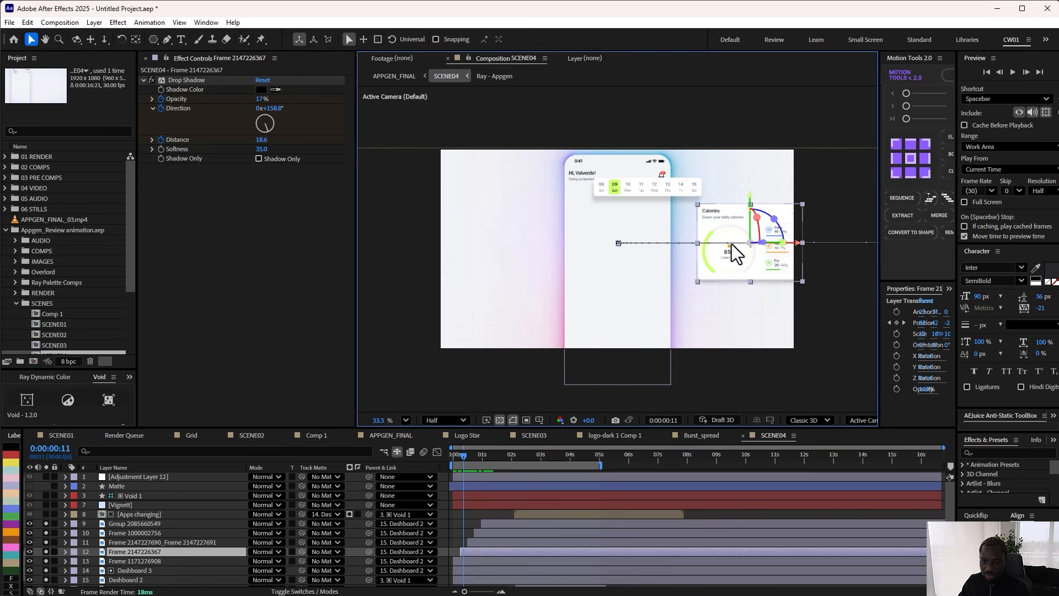
key(super)
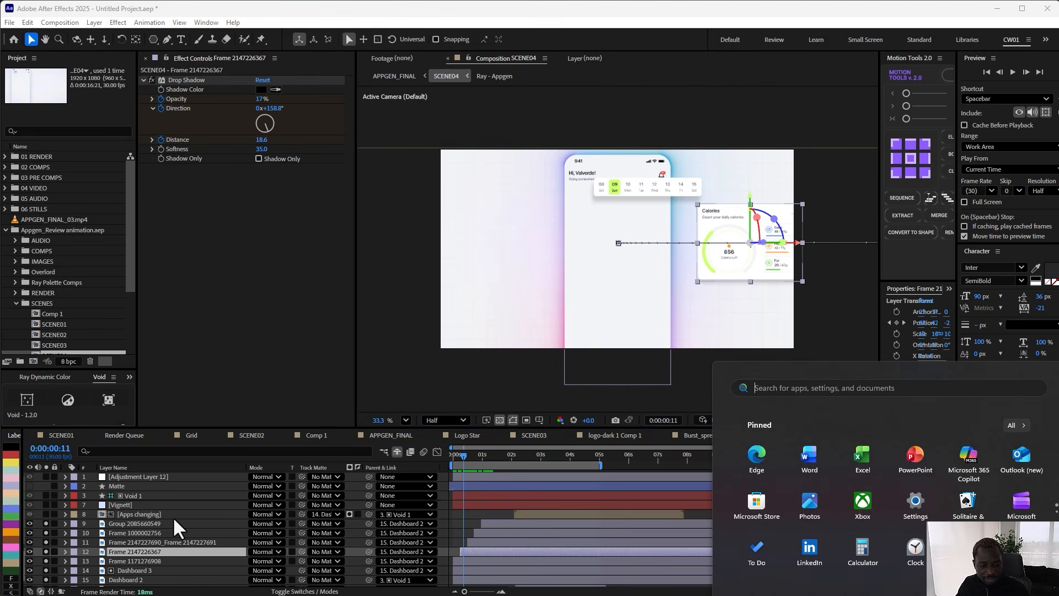
click(195, 550)
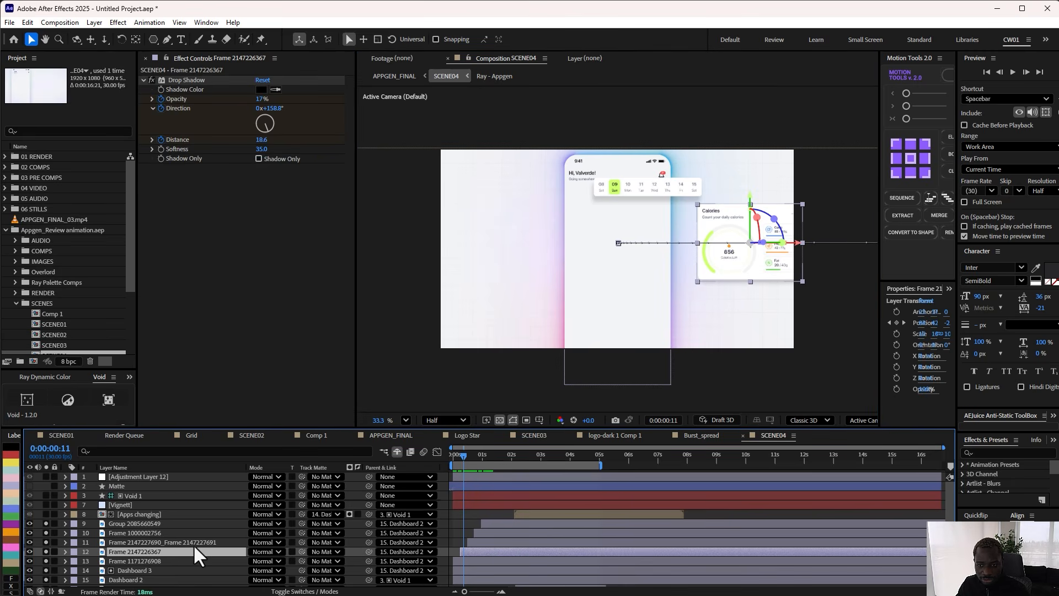
shift+click(157, 521)
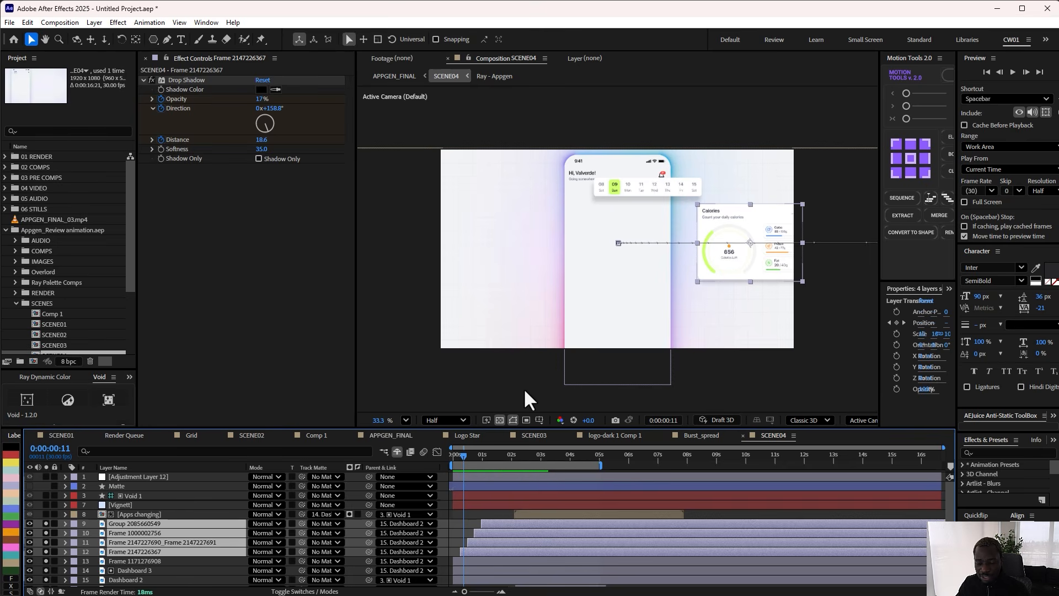
drag(563, 454, 466, 459)
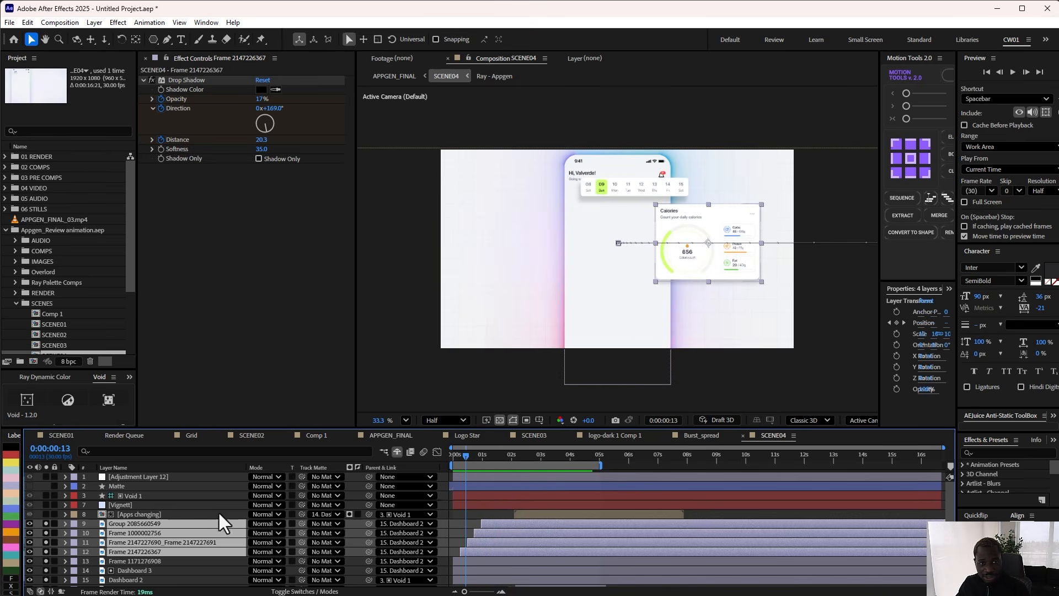
click(127, 525)
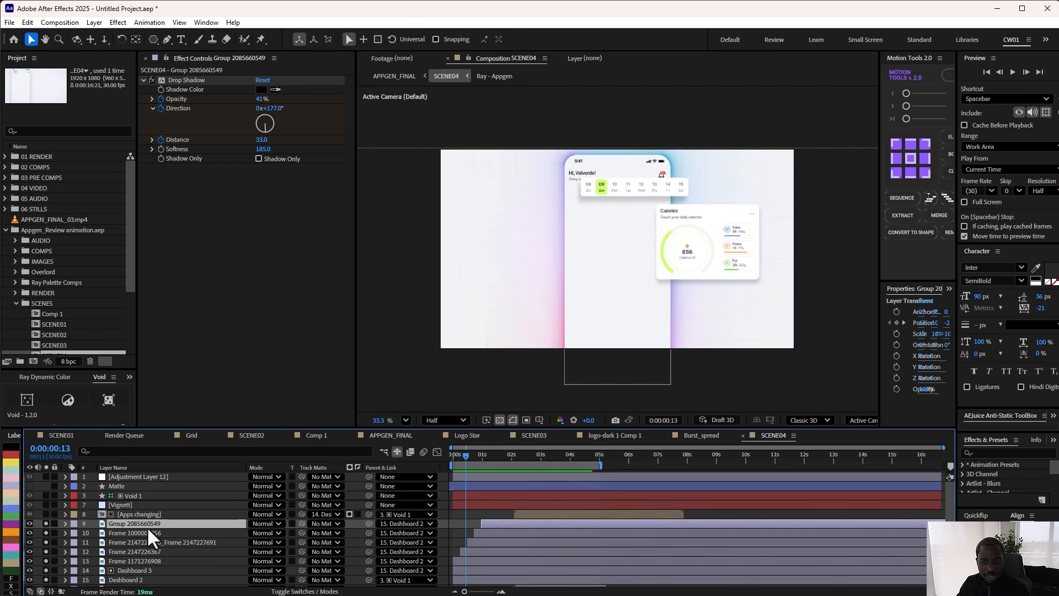
drag(466, 454, 488, 453)
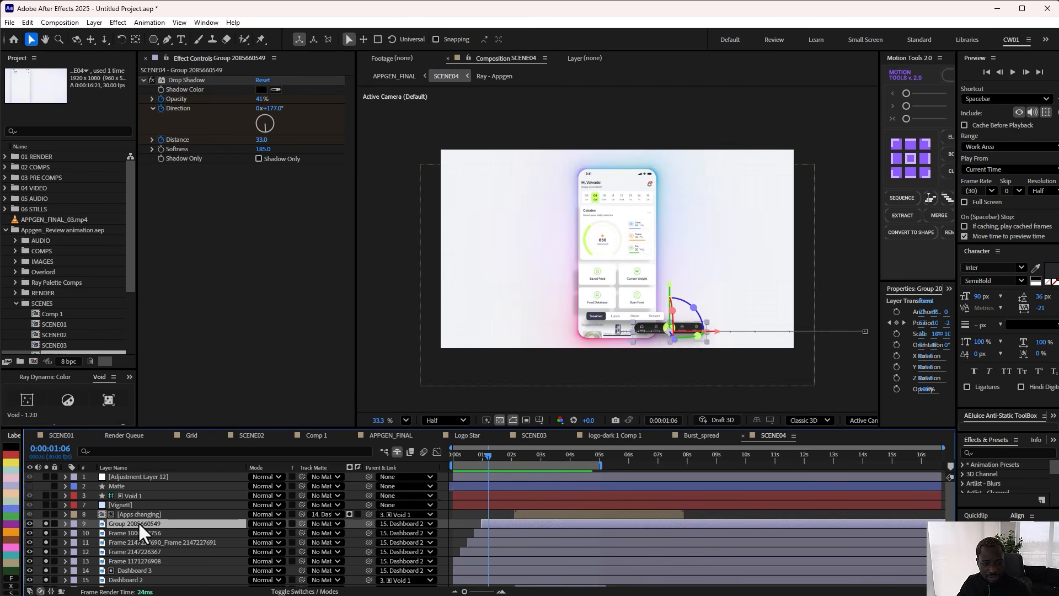
key(p)
scroll(152, 534, down, 2)
scroll(146, 525, up, 2)
drag(490, 452, 501, 461)
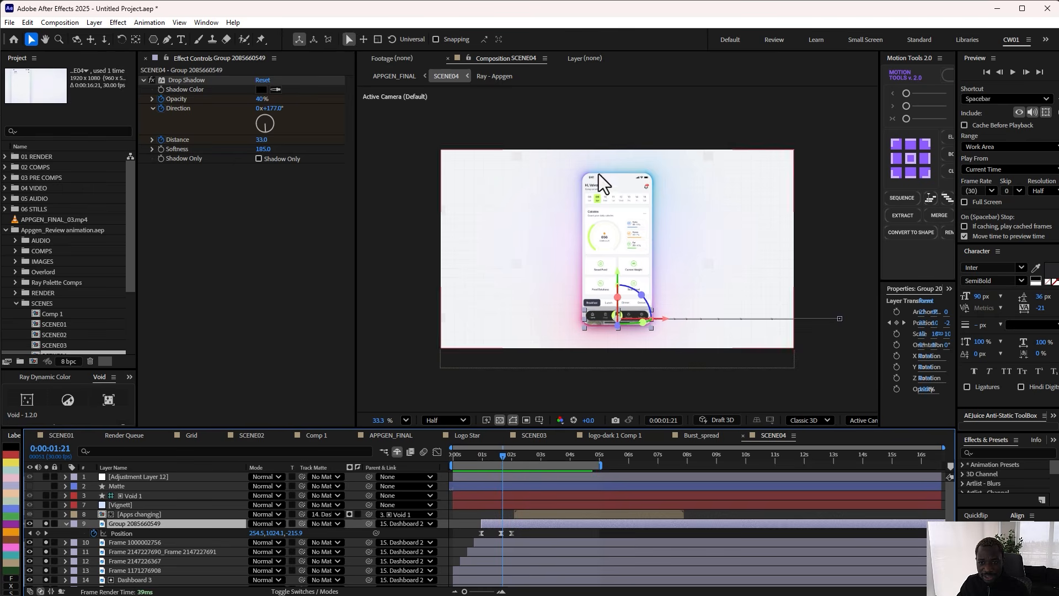
Step: Replay the navigation bar's slide-in between its Position keyframes, ending at 0:00:03:05
click(482, 453)
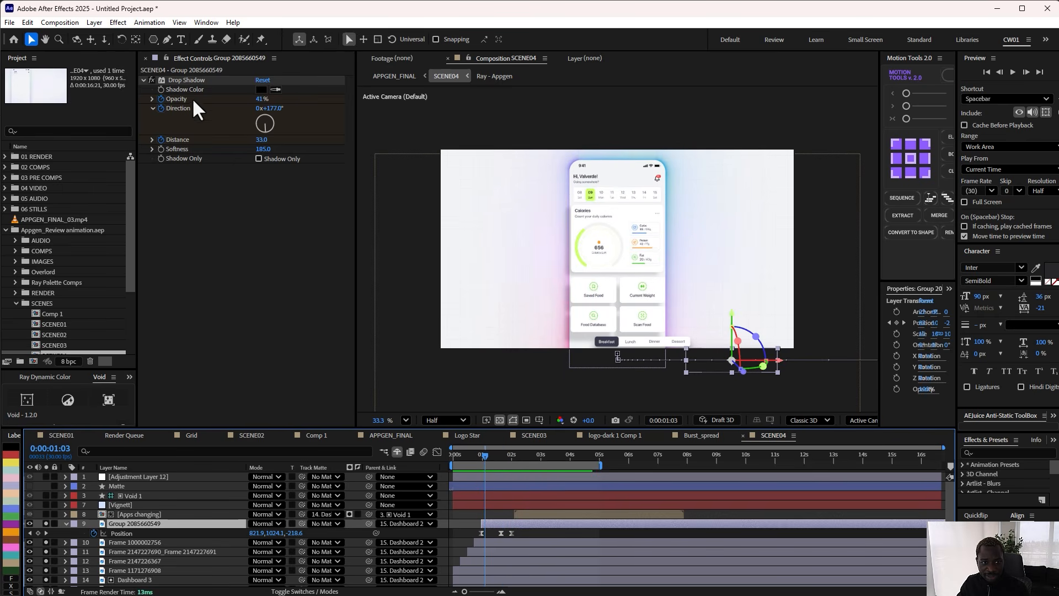
drag(488, 455, 483, 457)
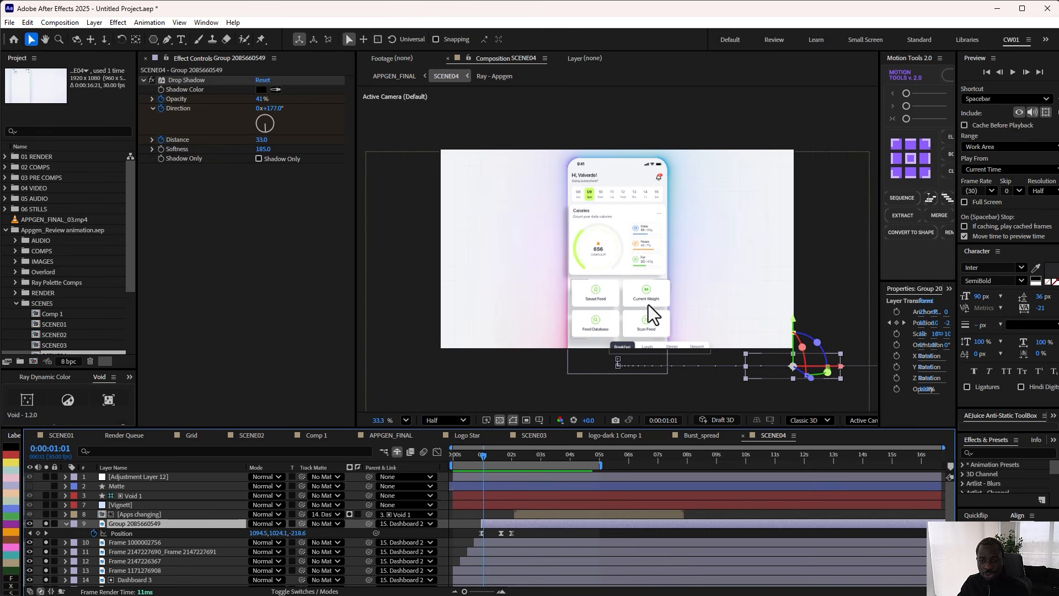
click(46, 533)
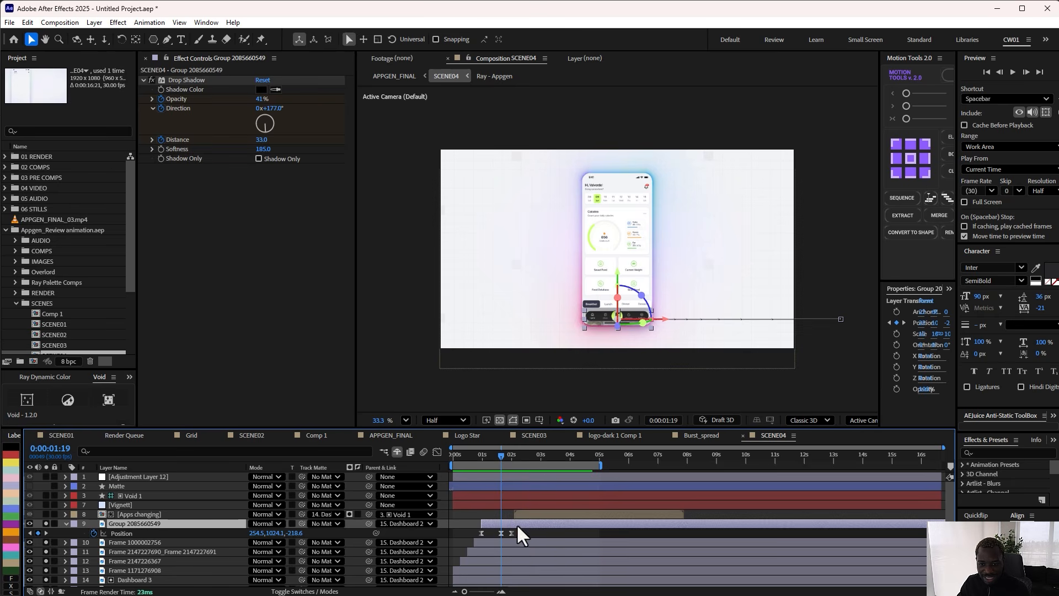
mouse_move(501, 455)
mouse_down()
mouse_move(518, 453)
mouse_move(457, 458)
mouse_move(527, 458)
mouse_move(456, 465)
mouse_move(492, 462)
mouse_up()
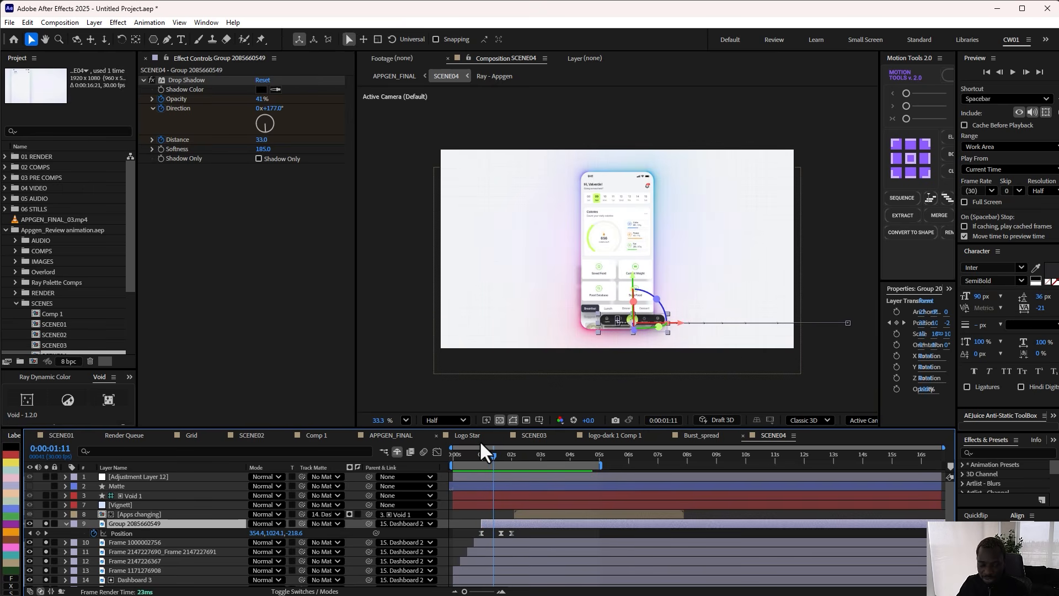
drag(494, 458, 545, 457)
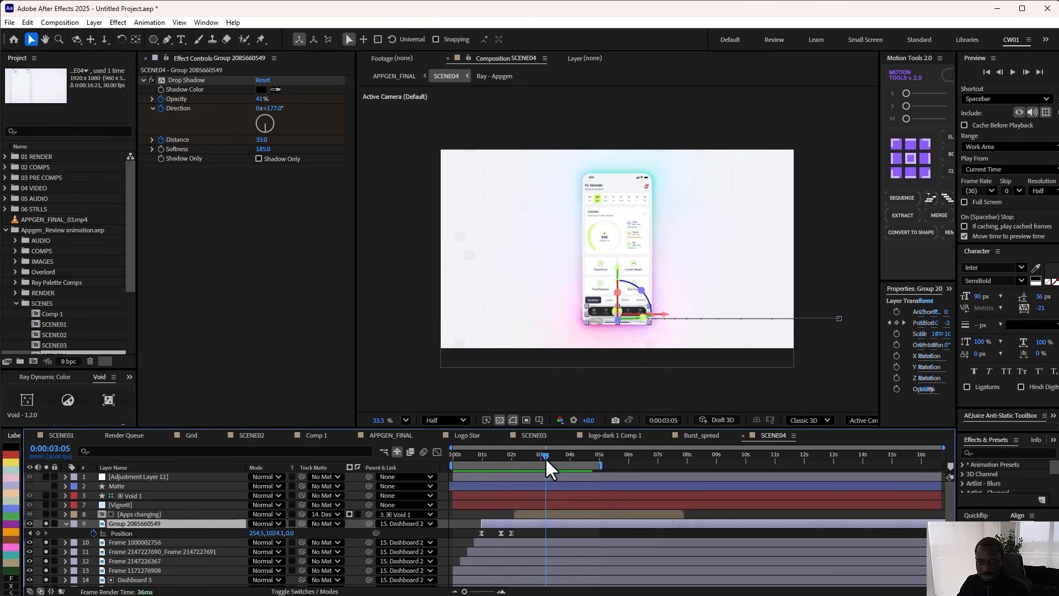
Step: Show the effects applied to Dashboard 2 and to Dashboard 5
scroll(157, 551, down, 1)
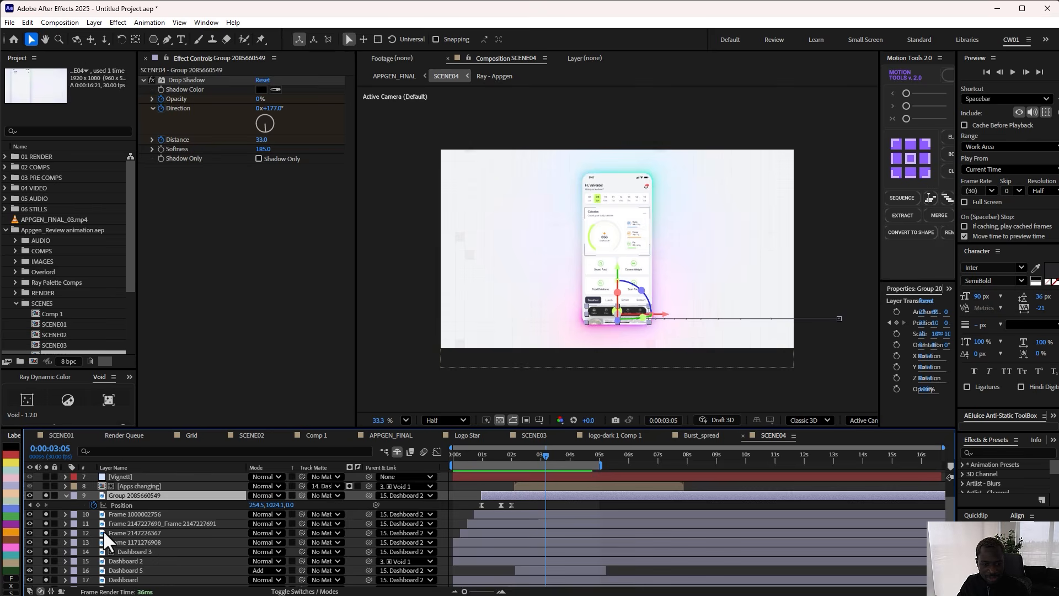
click(121, 561)
scroll(121, 564, down, 1)
scroll(121, 565, down, 1)
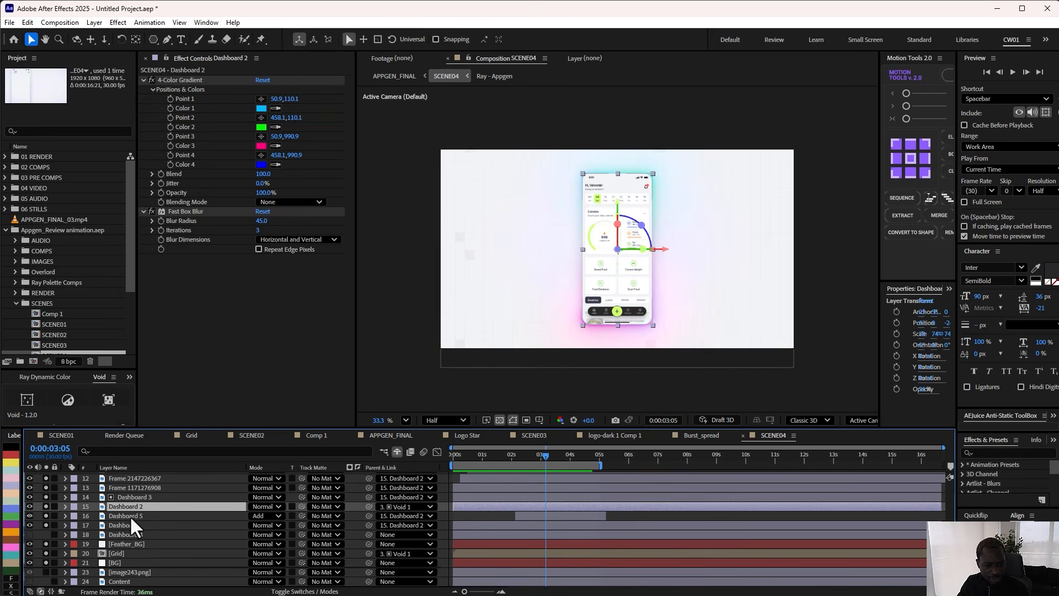
click(128, 515)
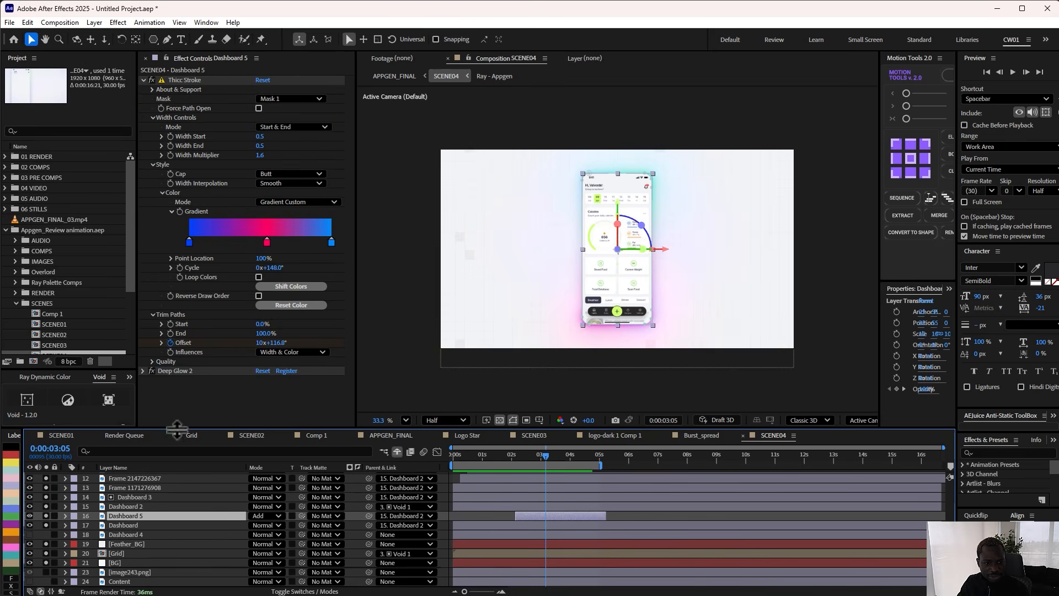
Step: Take layers 12 to 15 out of solo, keeping Dashboard soloed with Dashboard 5, and examine Dashboard 5's Thicc Stroke settings
click(44, 525)
click(133, 524)
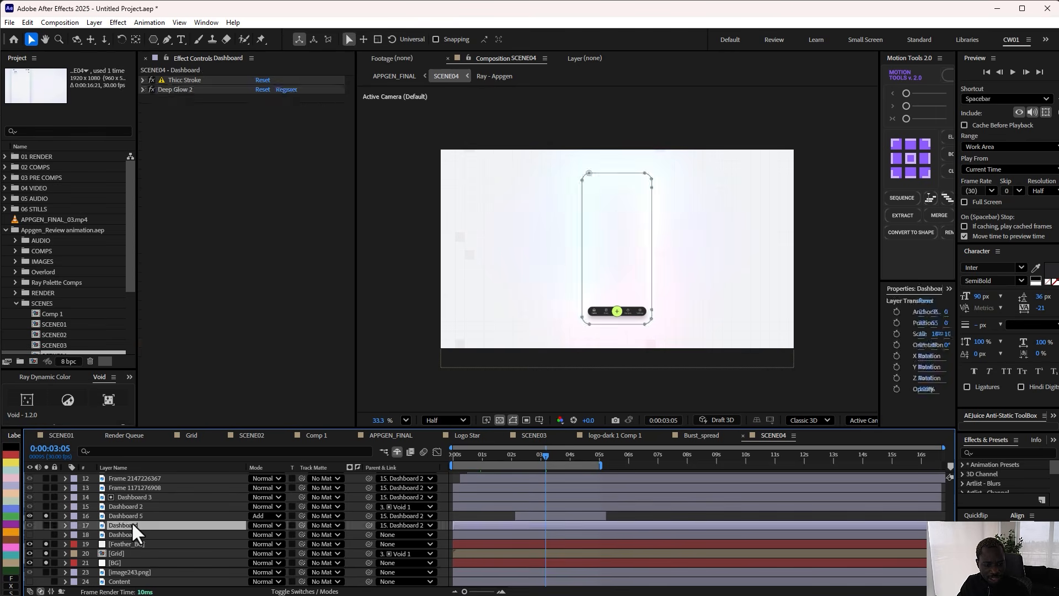
click(46, 525)
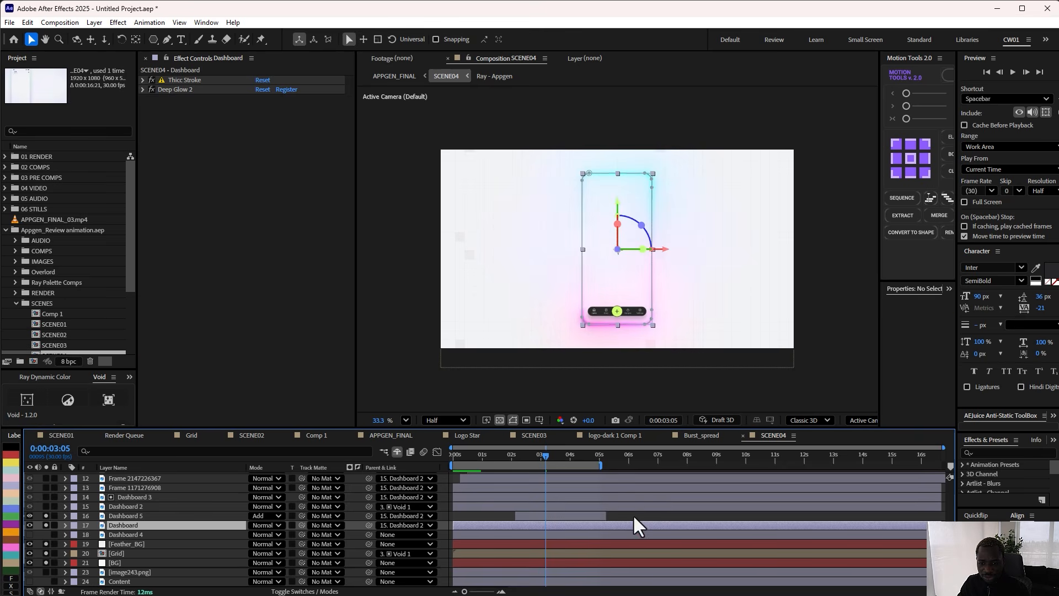
click(544, 515)
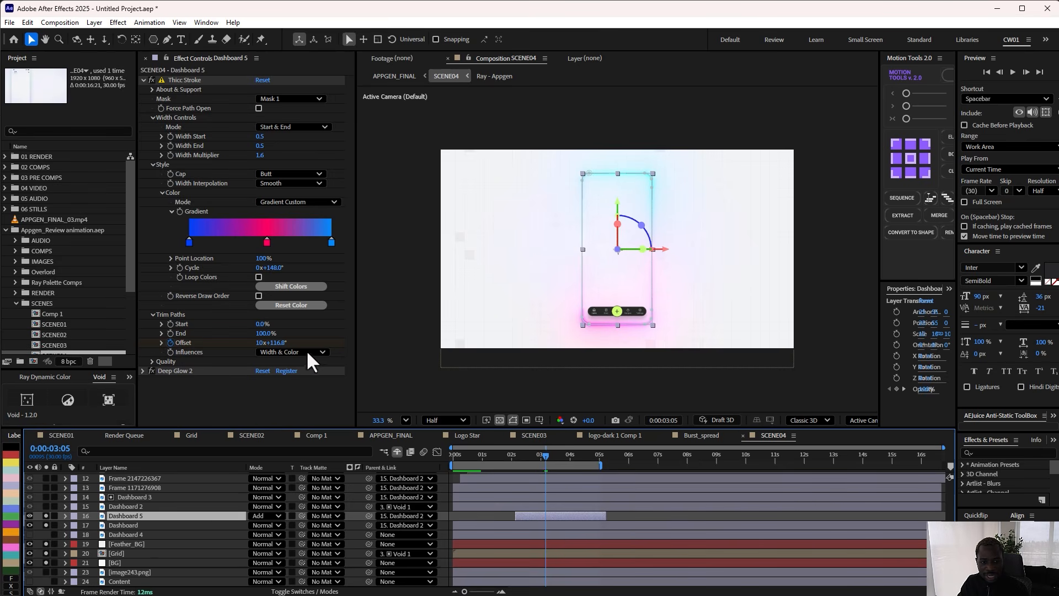
click(620, 517)
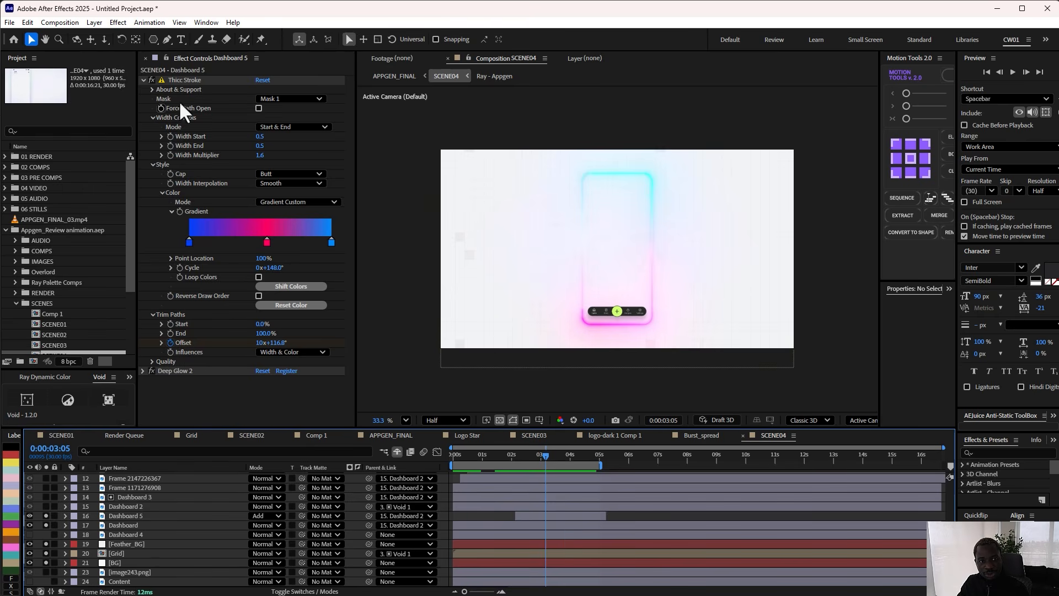
Step: Try a different Trim Paths Offset for Dashboard 5's Thicc Stroke and undo the change
mouse_move(285, 342)
mouse_down()
mouse_move(323, 353)
mouse_move(276, 350)
mouse_move(422, 338)
mouse_move(326, 327)
mouse_up()
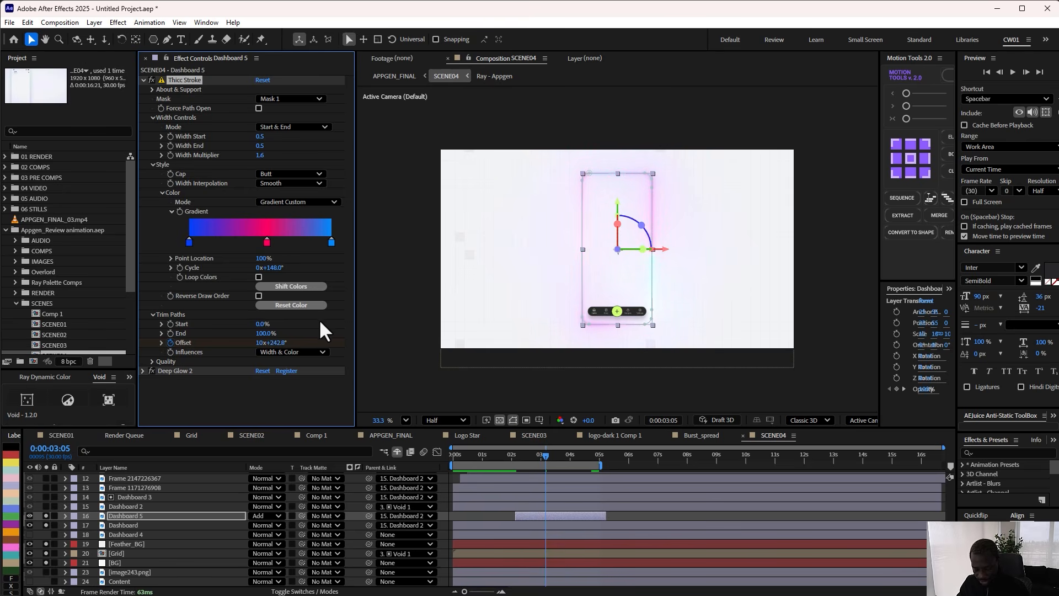
key(ctrl+z)
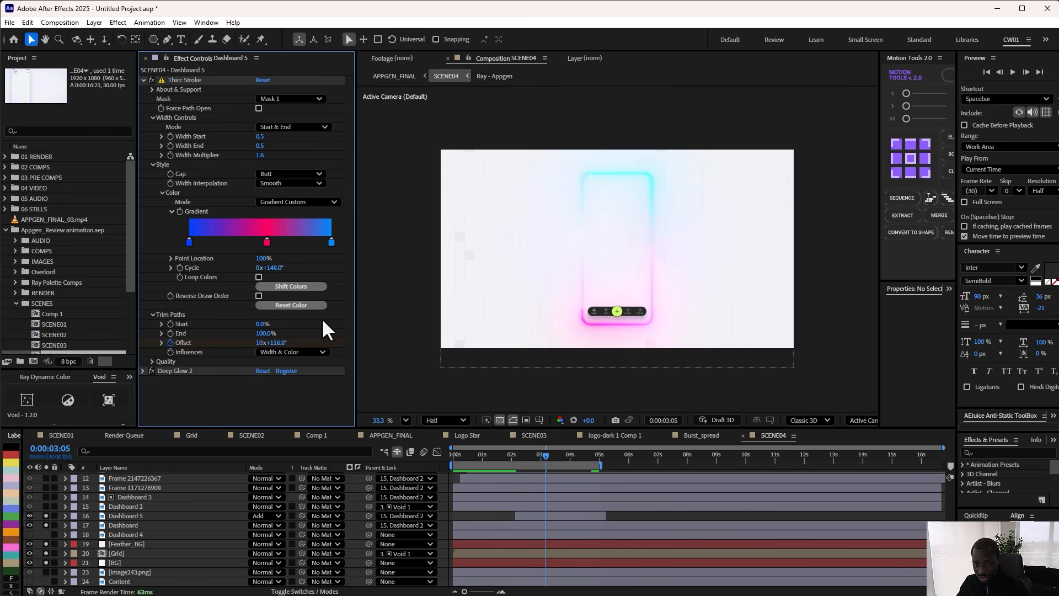
Step: Reveal Dashboard 5's keyframes and scrub the glowing outline's animation to 0:00:04:11
click(543, 516)
key(u)
drag(543, 455, 581, 462)
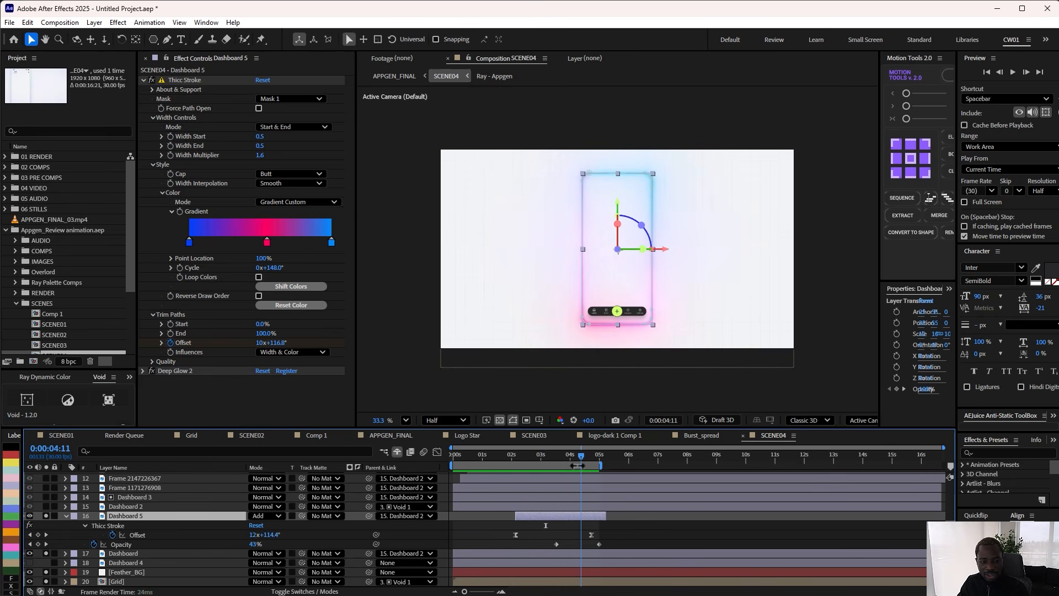
click(46, 516)
click(45, 572)
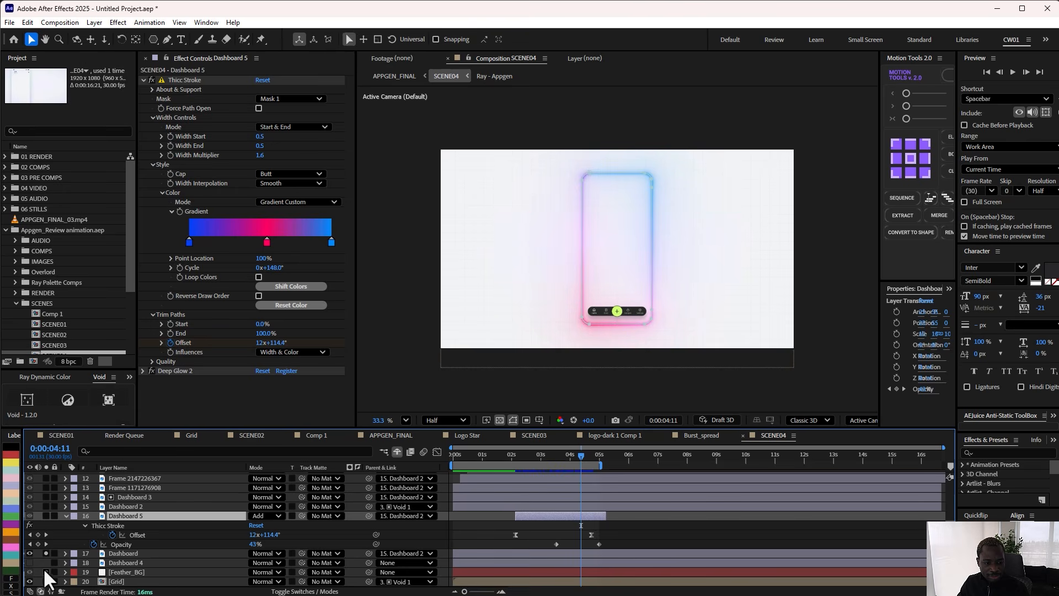
click(48, 554)
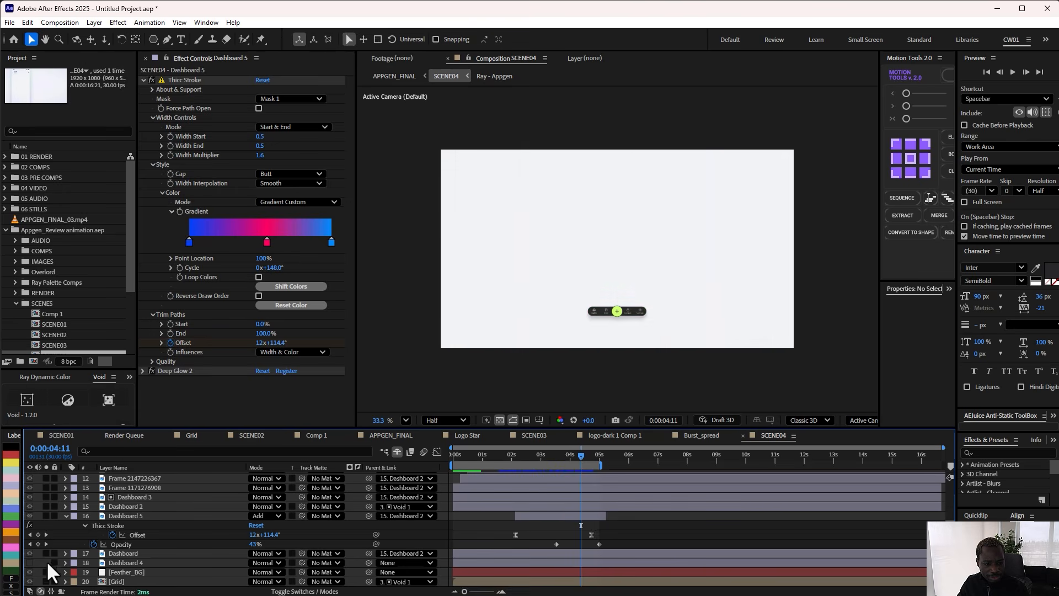
click(46, 582)
scroll(42, 527, up, 3)
click(44, 522)
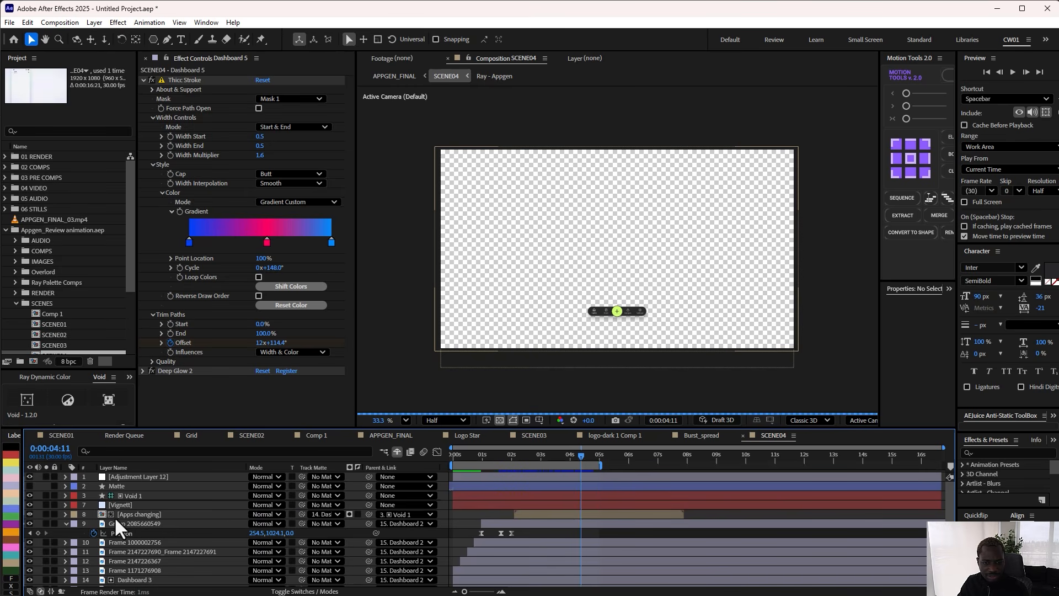
Step: Open the Apps changing precomp, scrub through its sequence of phone screens, and return to SCENE04
drag(567, 453, 535, 456)
double_click(137, 513)
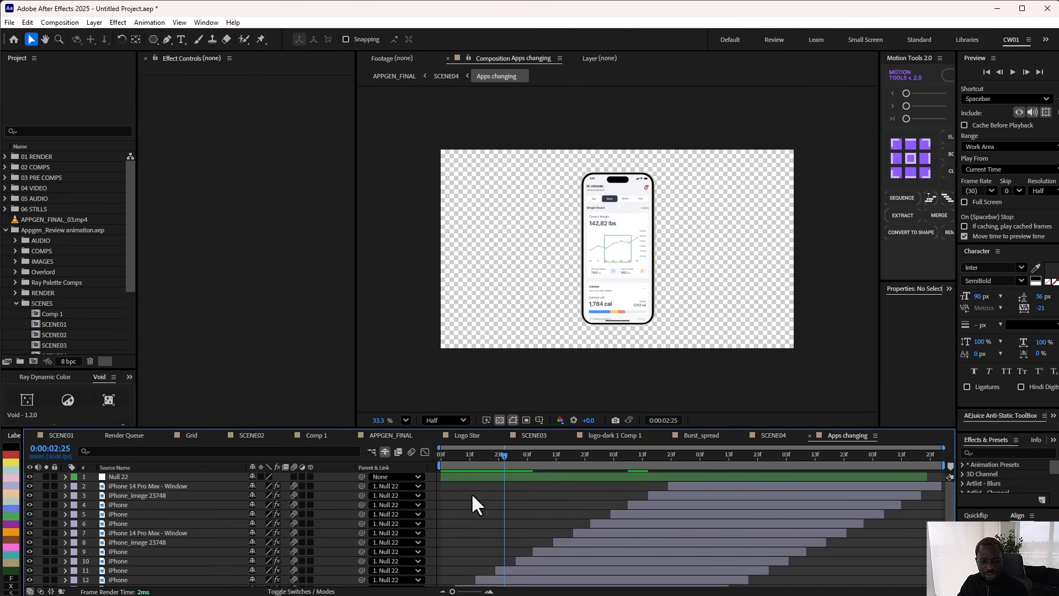
drag(510, 457, 676, 467)
key(Tab)
click(609, 472)
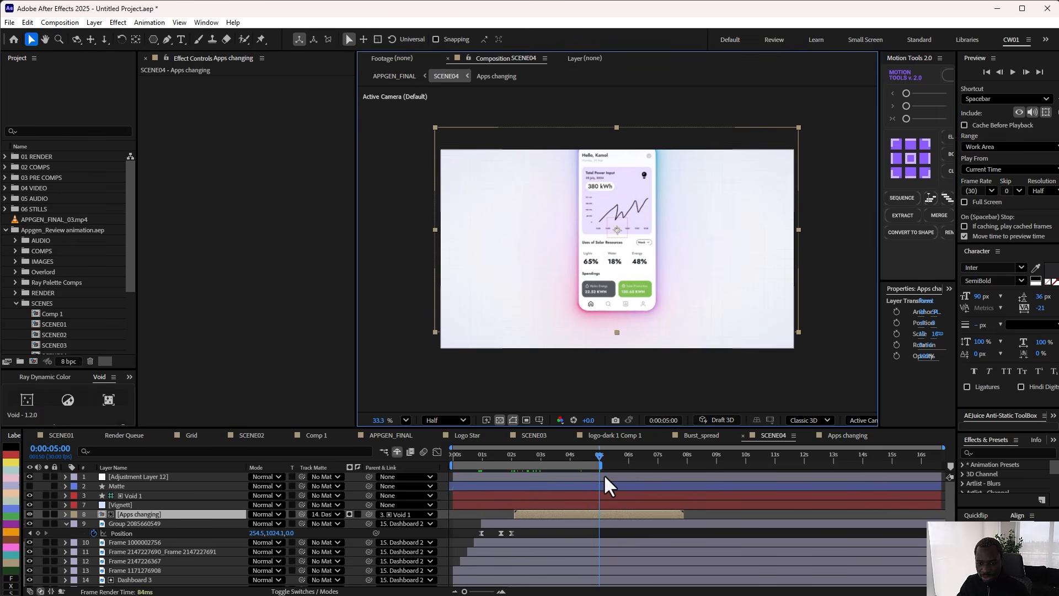
Step: Scrub the app screens in SCENE04, go back to APPGEN_FINAL, and scrub to 0:00:19:25
drag(541, 463, 588, 459)
key(Tab)
click(562, 502)
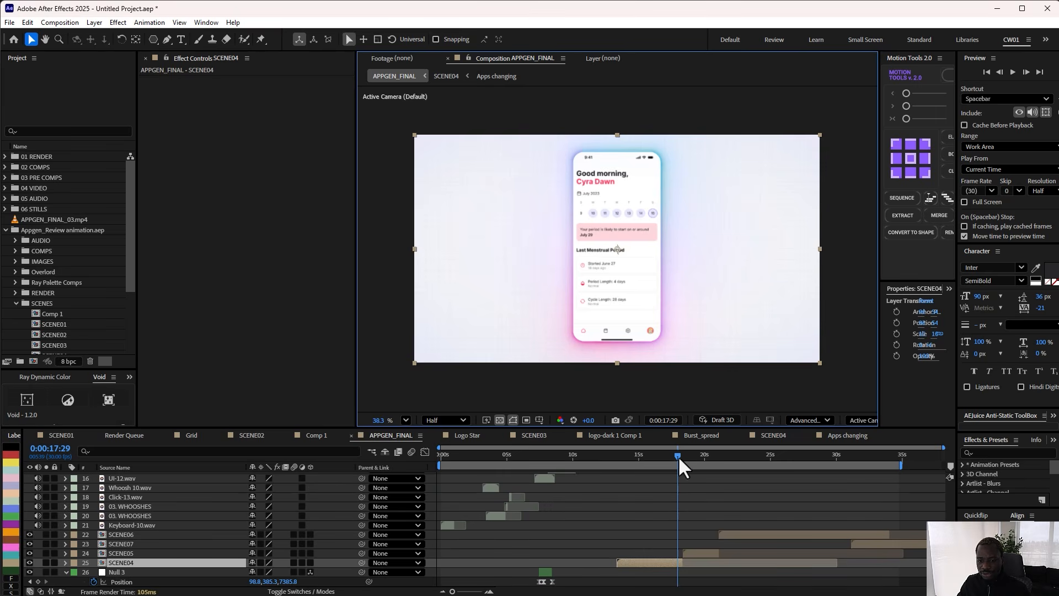
drag(678, 454, 702, 455)
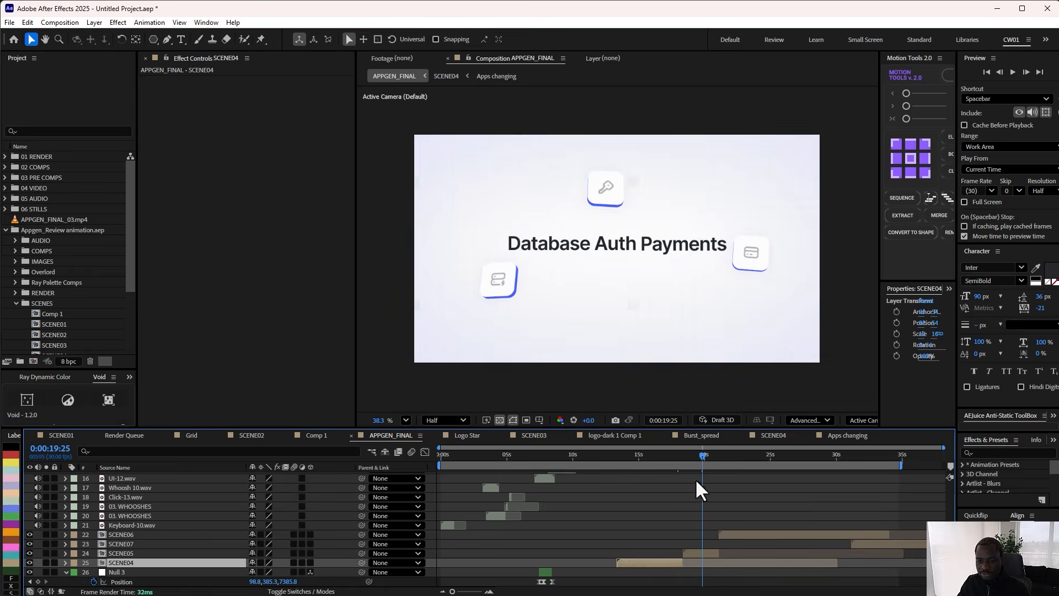
Step: Open SCENE05 and collapse the expanded properties of all its layers
double_click(700, 553)
click(66, 476)
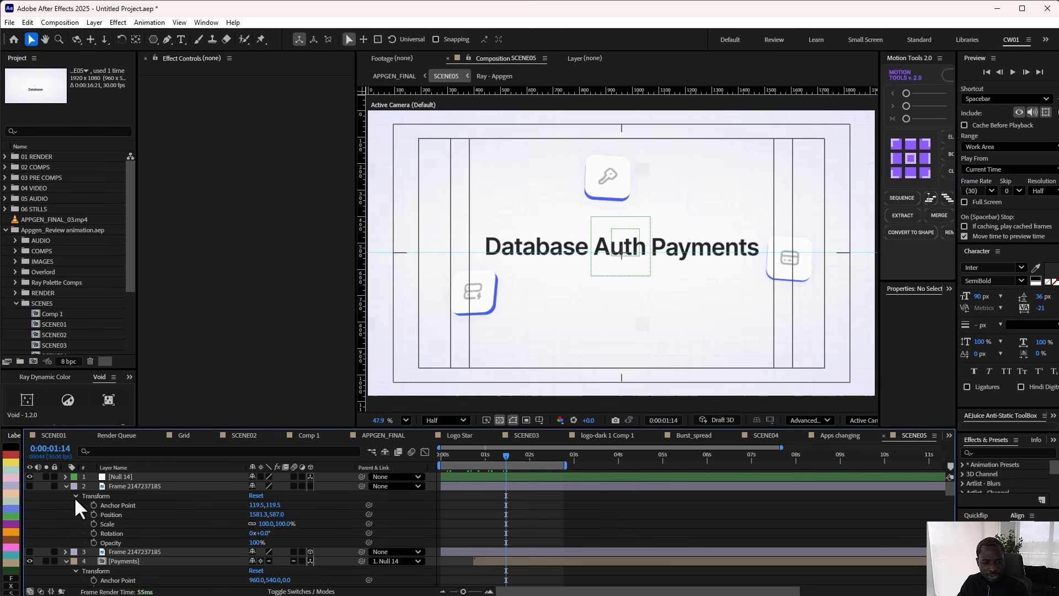
click(65, 486)
click(66, 504)
click(65, 523)
click(65, 524)
click(65, 554)
scroll(180, 551, down, 4)
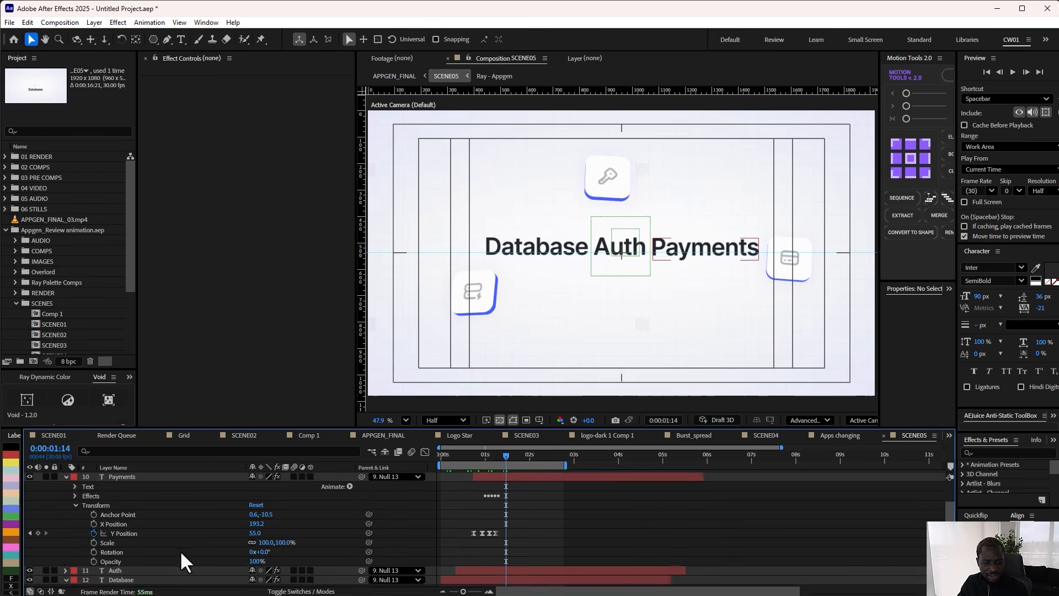
key(ctrl+a)
click(64, 550)
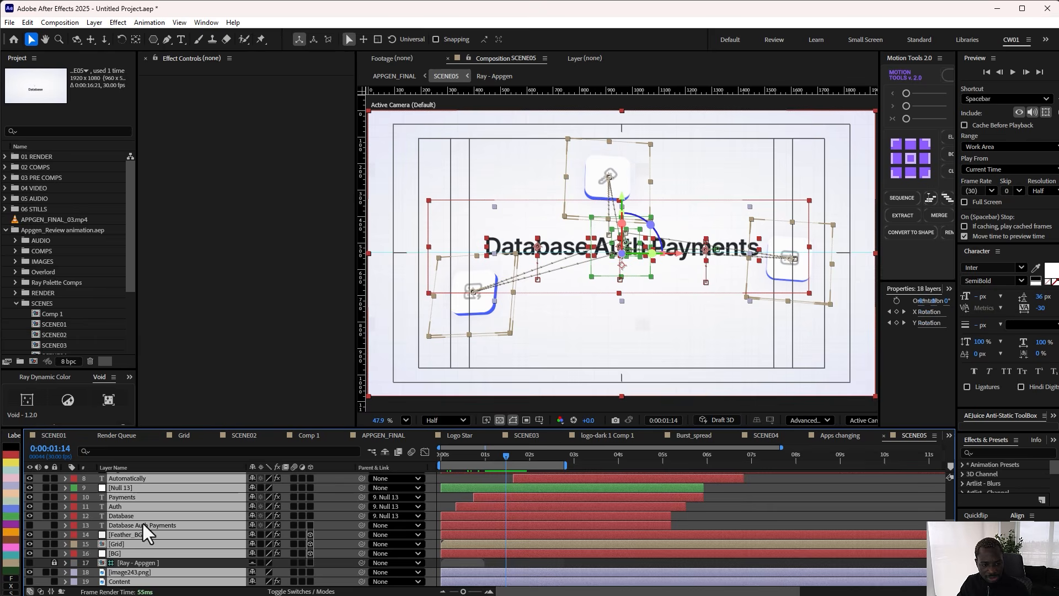
Step: Hide the Title/Action Safe overlay in SCENE05 and scrub the text animation to 0:00:01:21
click(739, 512)
drag(506, 455, 457, 466)
click(540, 420)
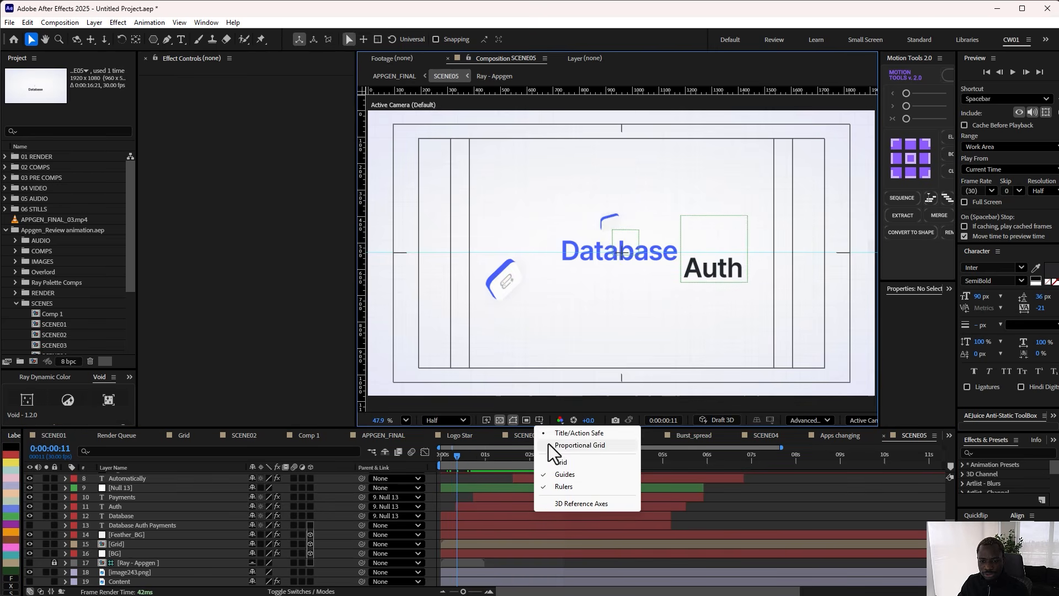
click(568, 433)
drag(456, 454, 516, 464)
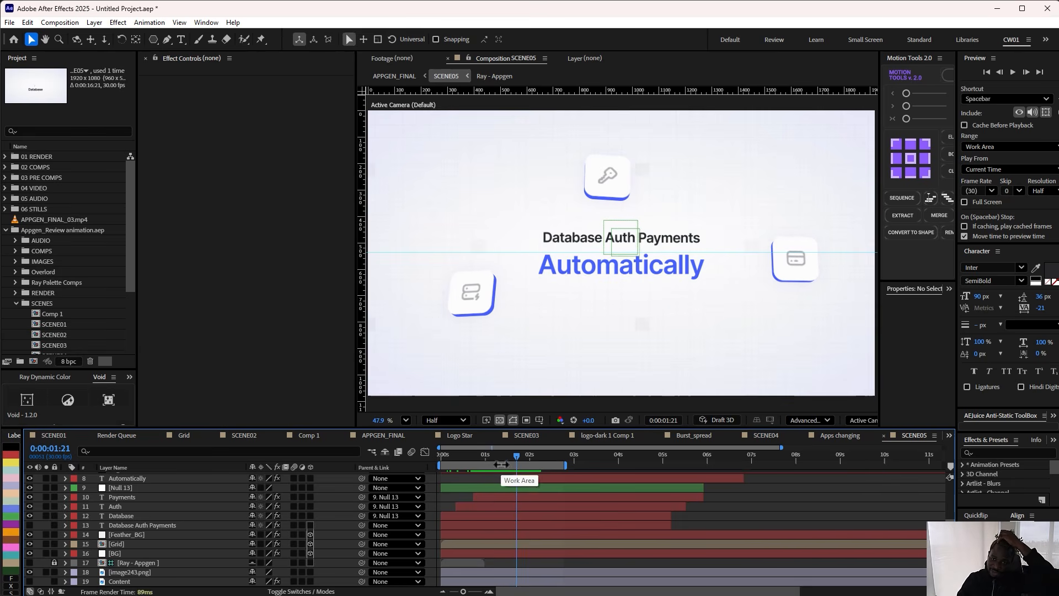
Step: Select the database, key and payment icon cards in turn to identify their layers
scroll(495, 494, up, 3)
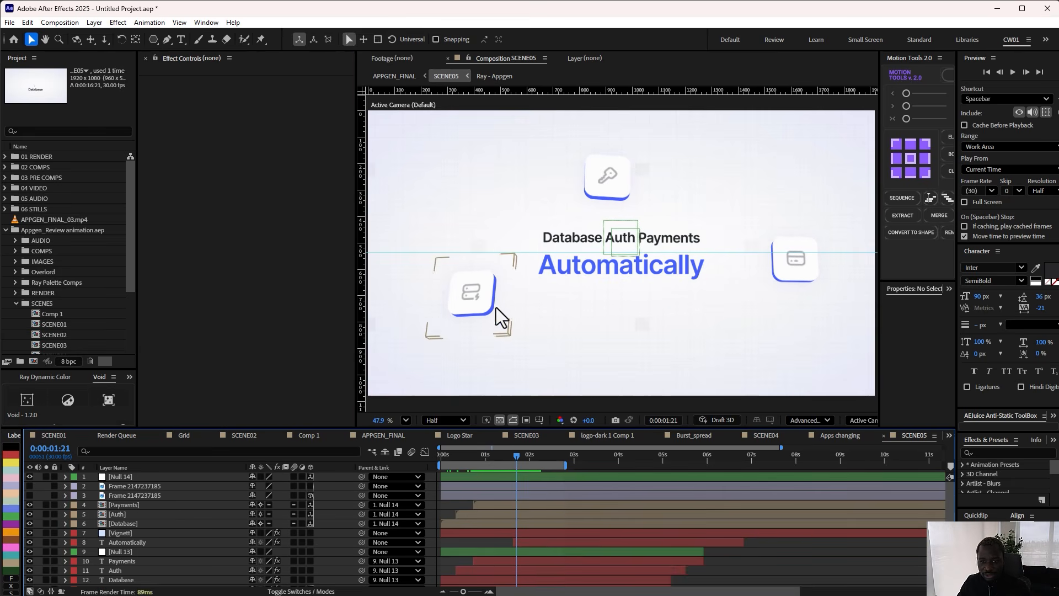
click(484, 295)
click(630, 169)
click(794, 263)
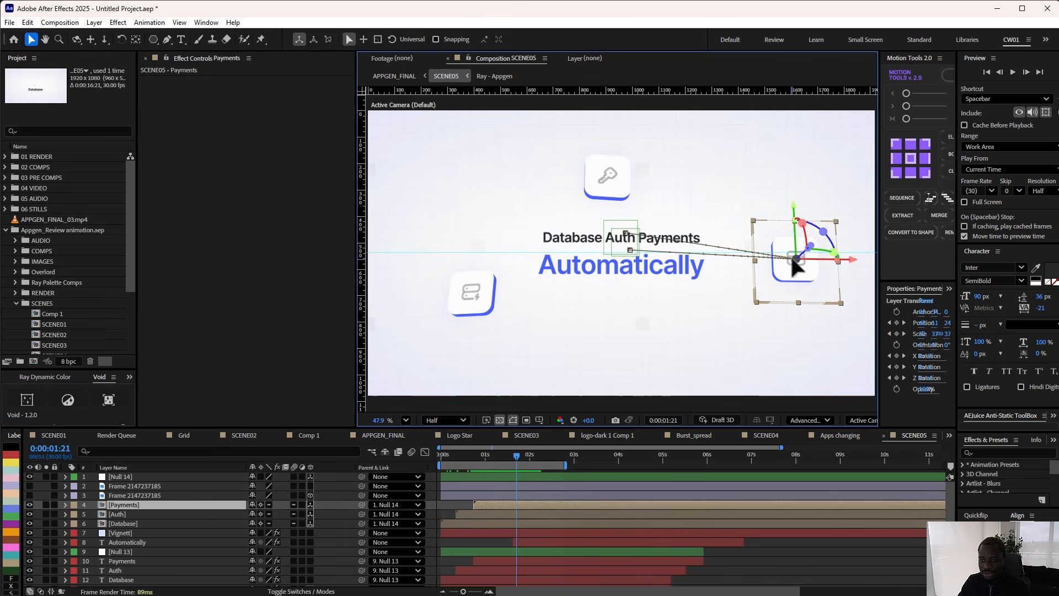
double_click(141, 501)
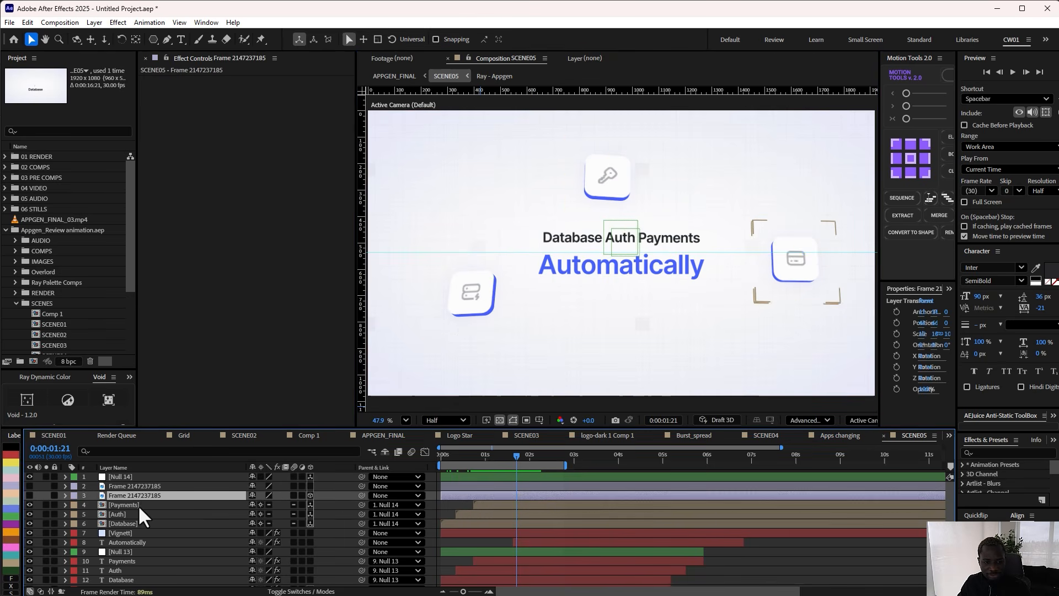
click(525, 486)
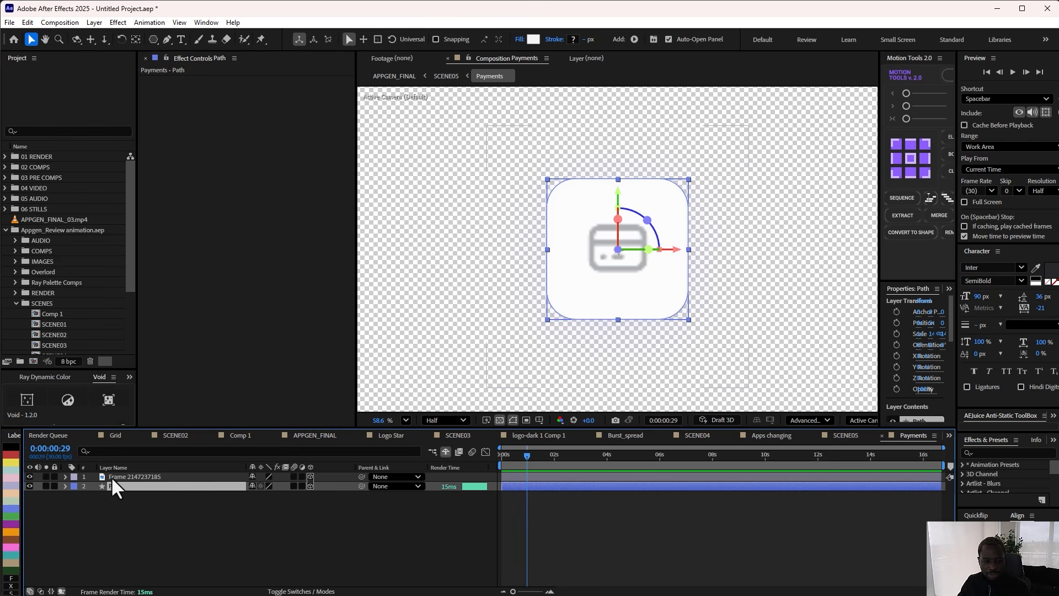
click(149, 529)
click(541, 486)
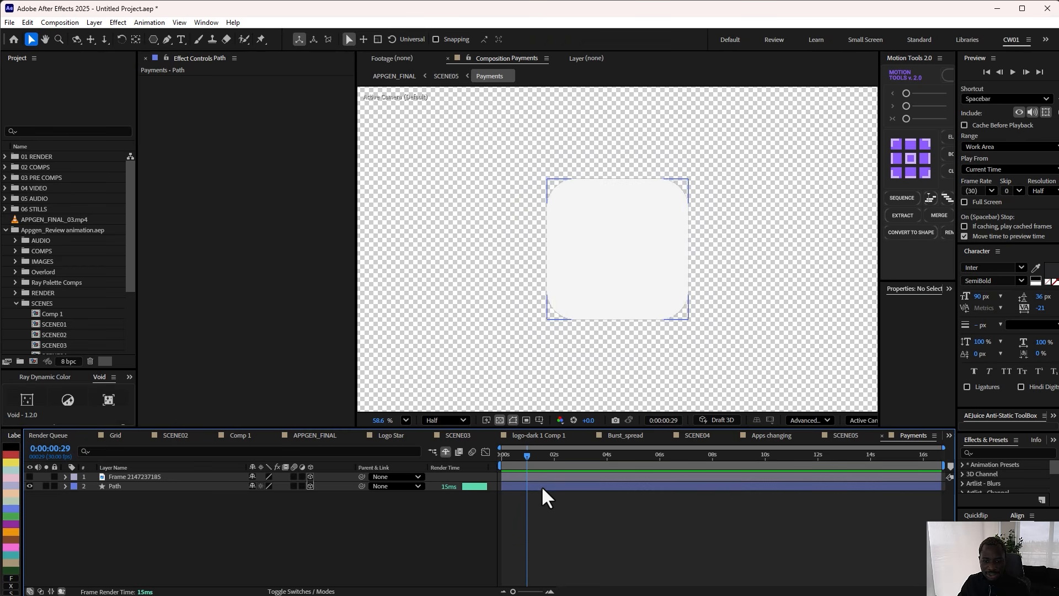
click(65, 486)
click(75, 515)
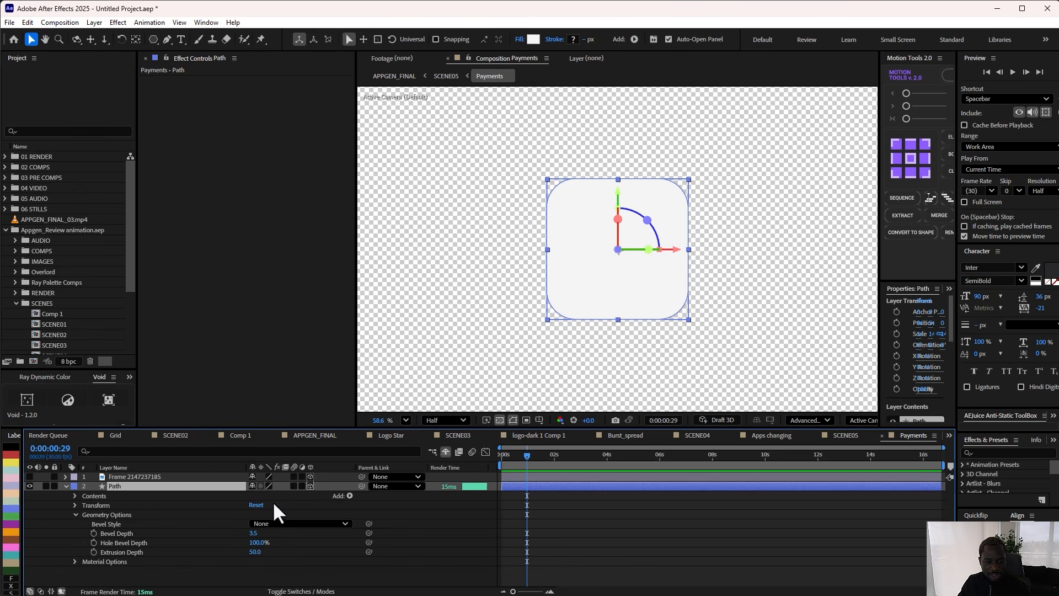
click(75, 496)
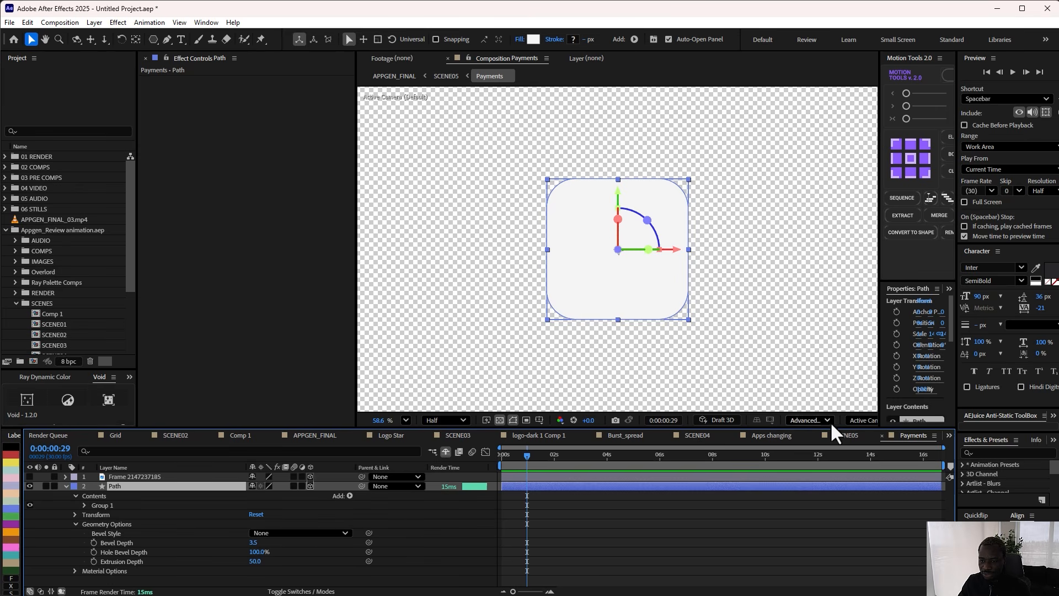
click(865, 421)
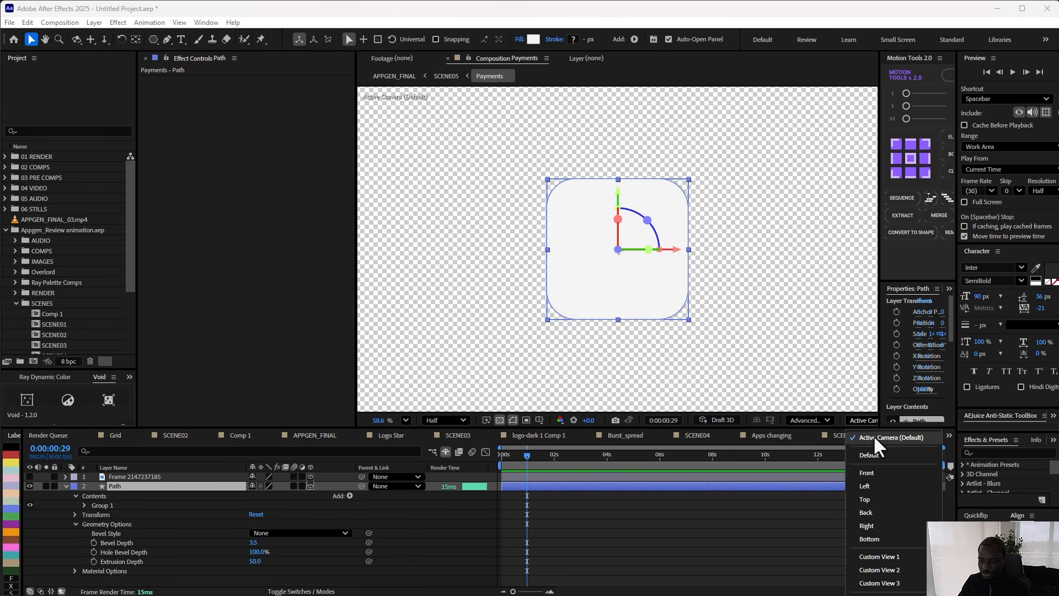
click(872, 555)
click(840, 558)
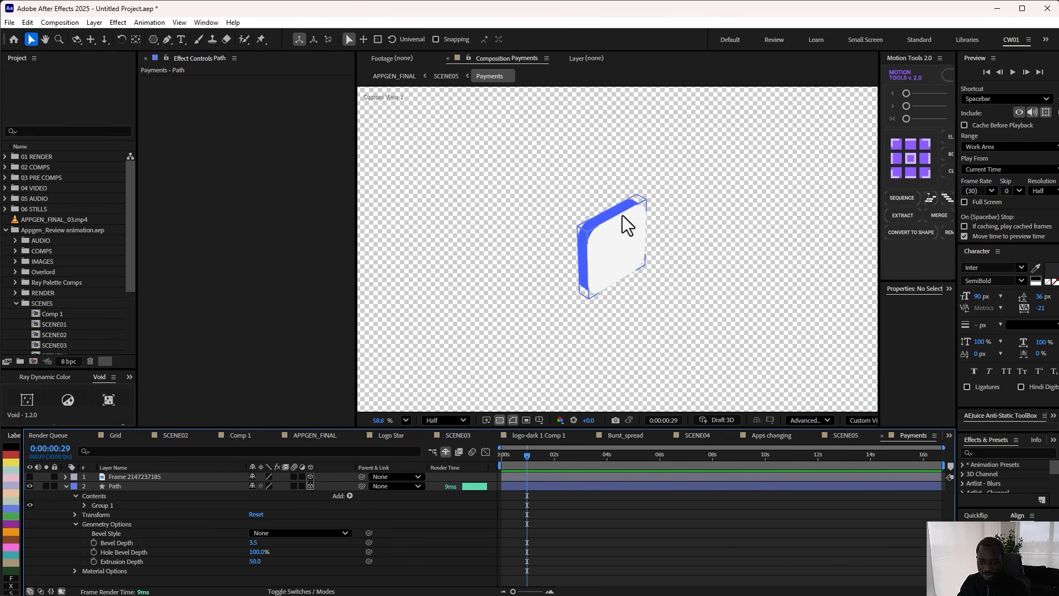
click(65, 487)
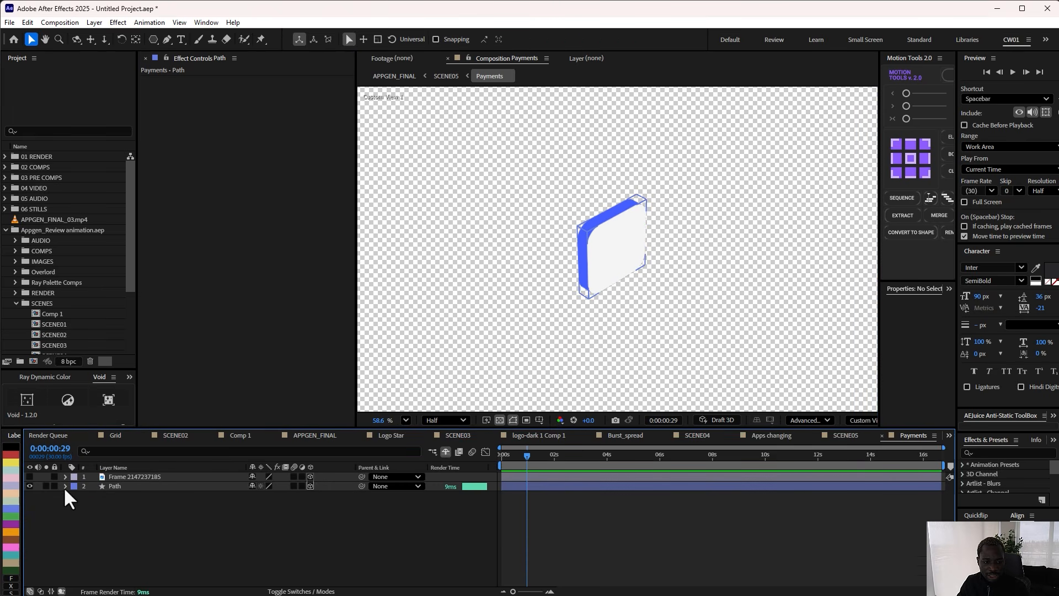
click(31, 477)
click(131, 477)
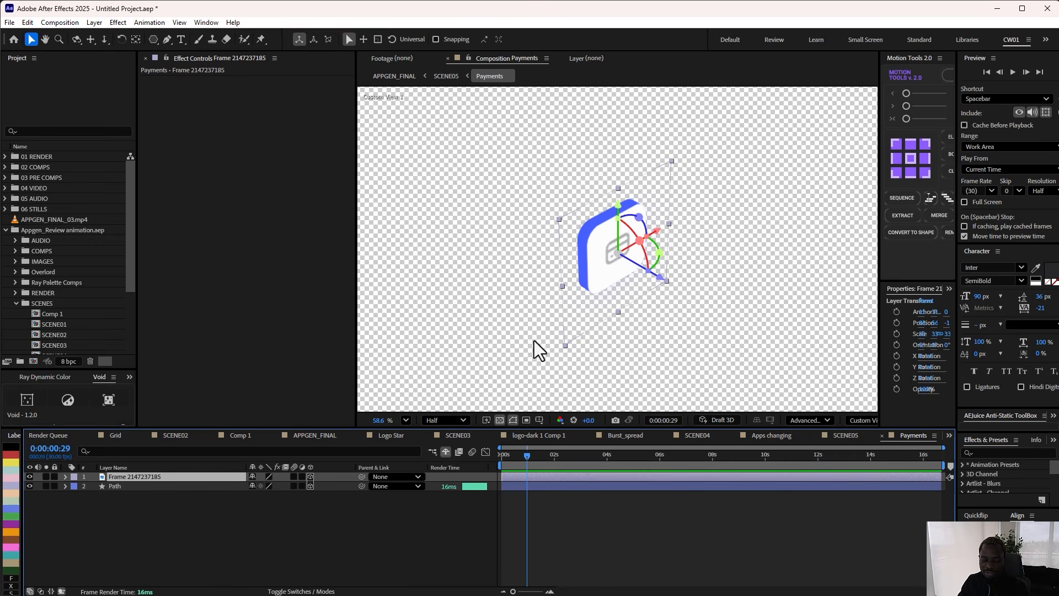
Step: Restore the Active Camera (Default) view in Payments and go back to SCENE05
click(856, 419)
click(873, 441)
click(653, 364)
key(Tab)
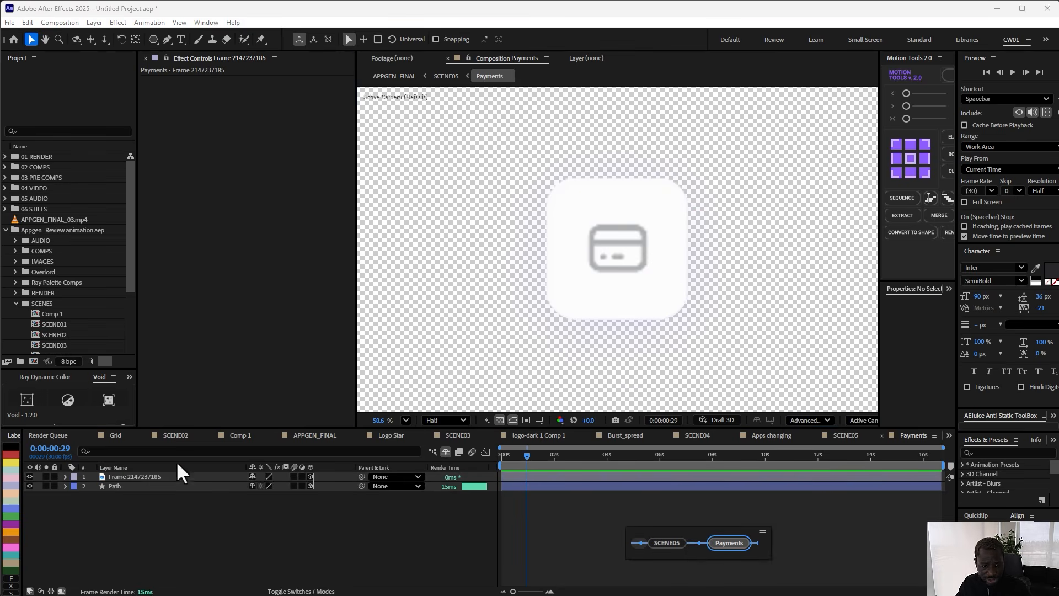
click(673, 542)
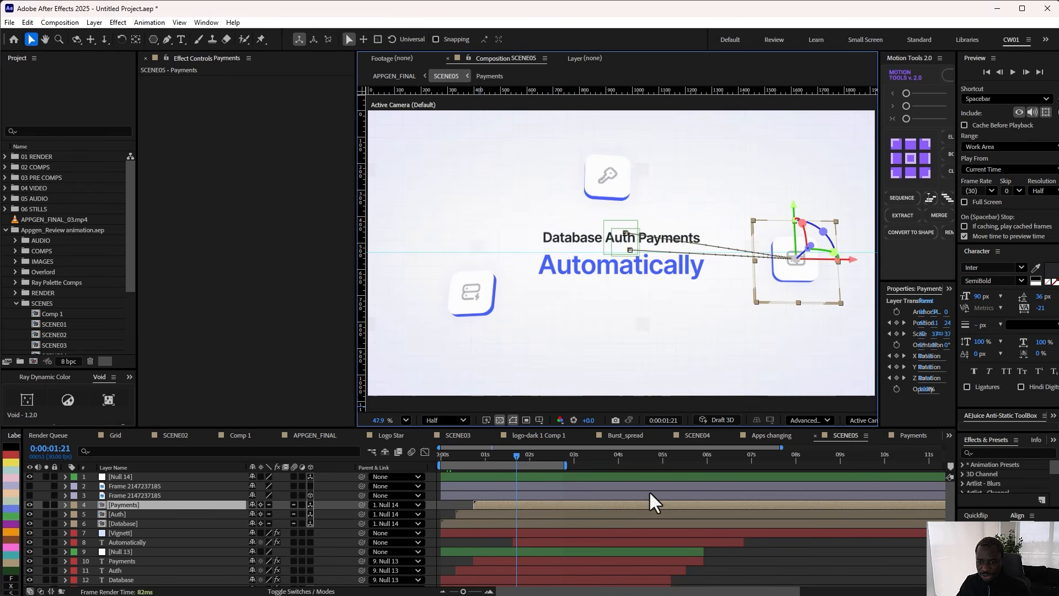
Step: Reveal the Payments layer's keyframes and scrub the card's animation to 0:00:02:25
mouse_move(516, 456)
mouse_down()
mouse_move(459, 458)
mouse_move(445, 474)
mouse_move(522, 474)
mouse_up()
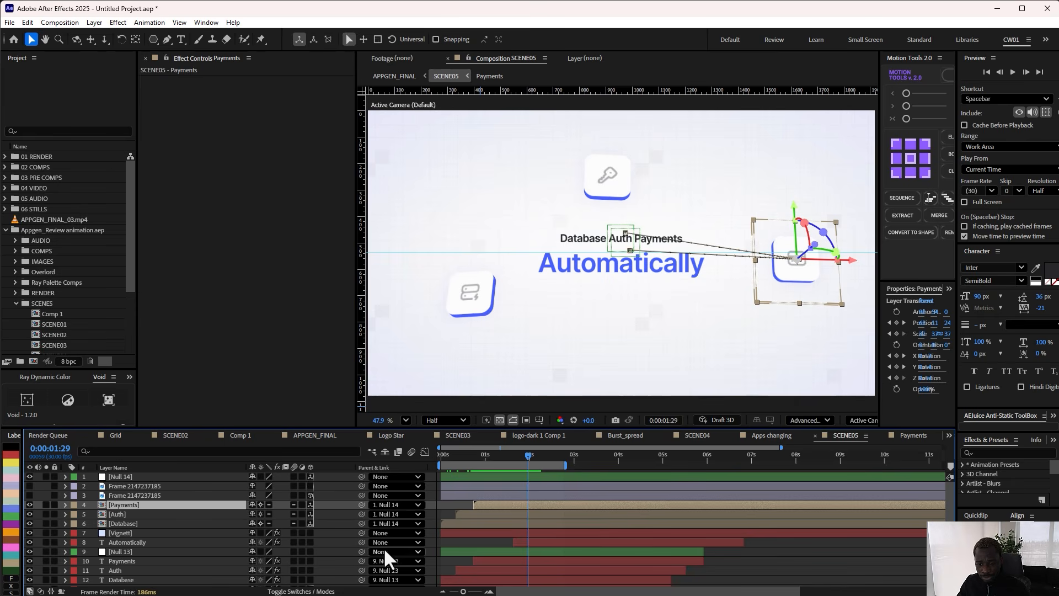
key(u)
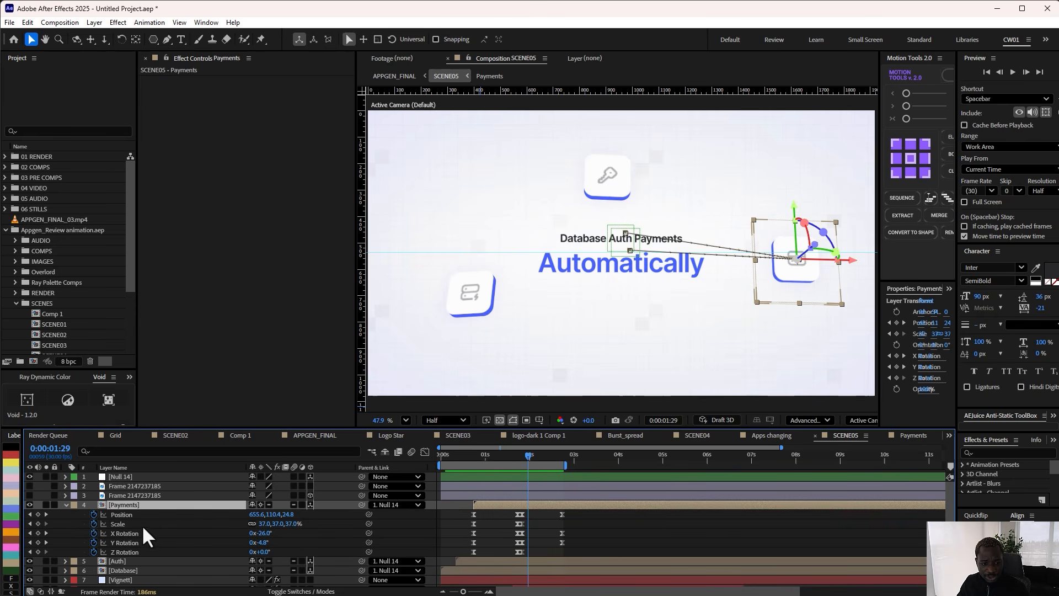
drag(532, 453, 566, 451)
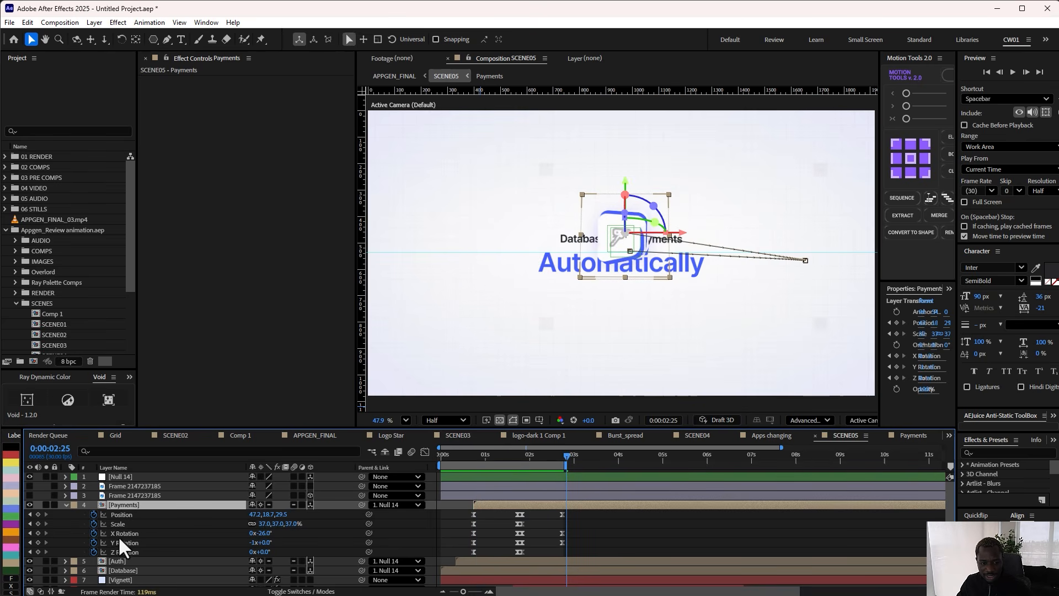
Step: Go back to APPGEN_FINAL and scrub to the blue star at 0:00:21:23
key(Tab)
click(584, 524)
drag(720, 452, 727, 454)
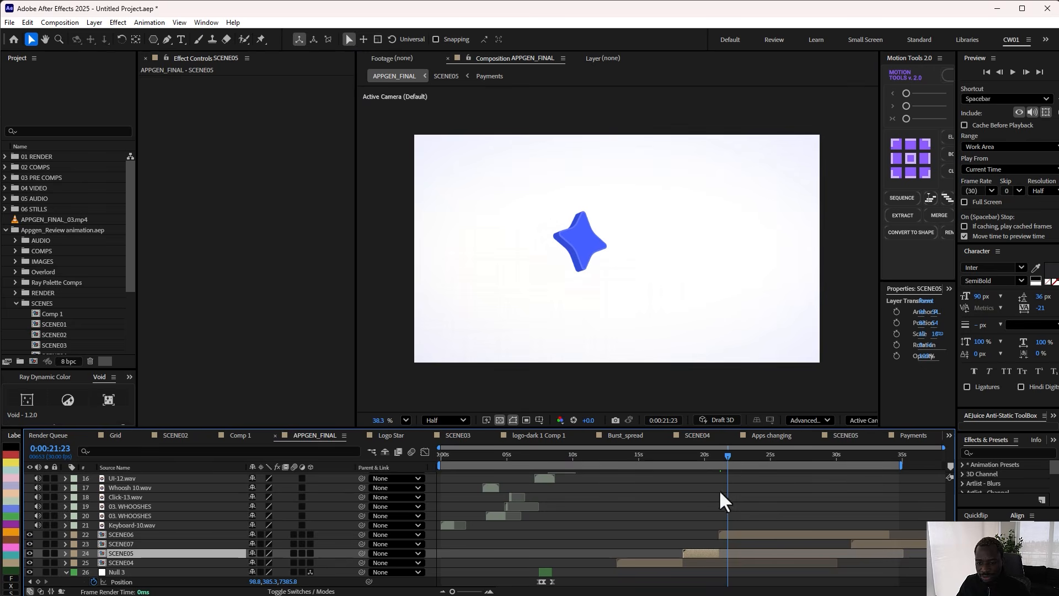
Step: Open SCENE06 and collapse the expanded properties of all its layers
double_click(733, 533)
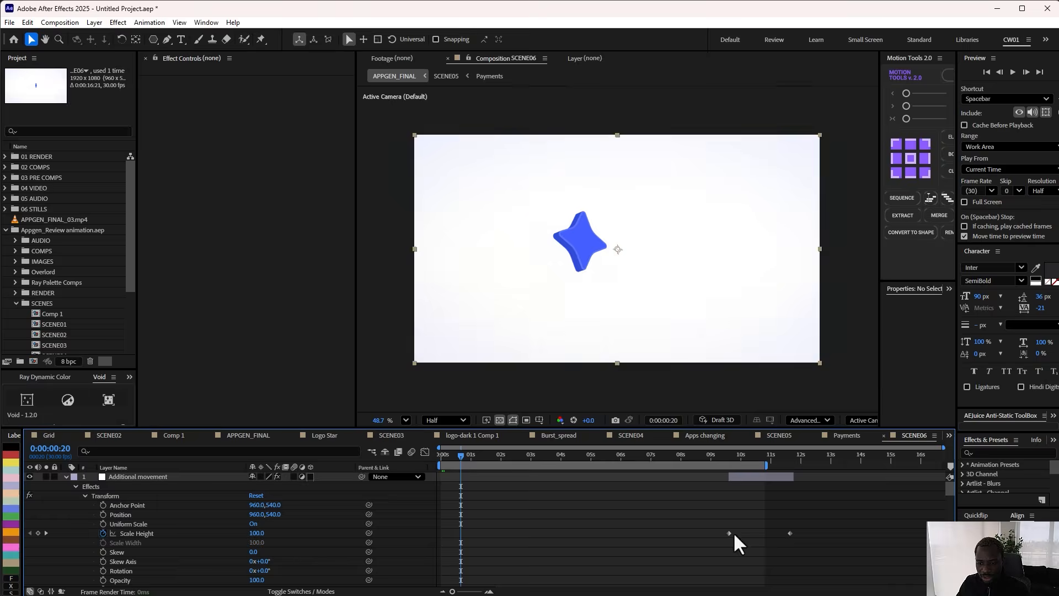
scroll(497, 502, down, 5)
key(ctrl+a)
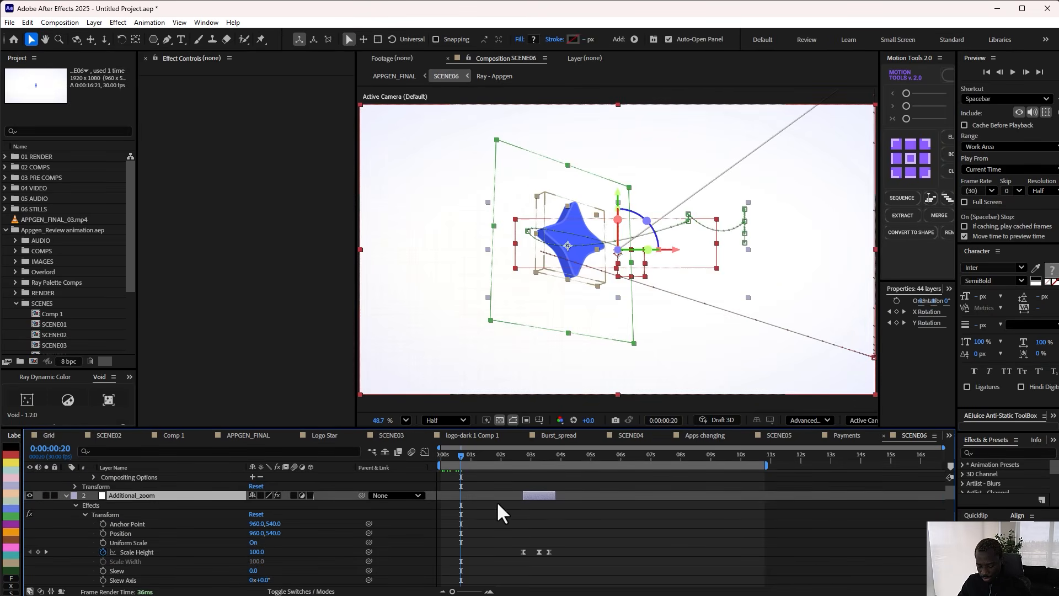
click(66, 495)
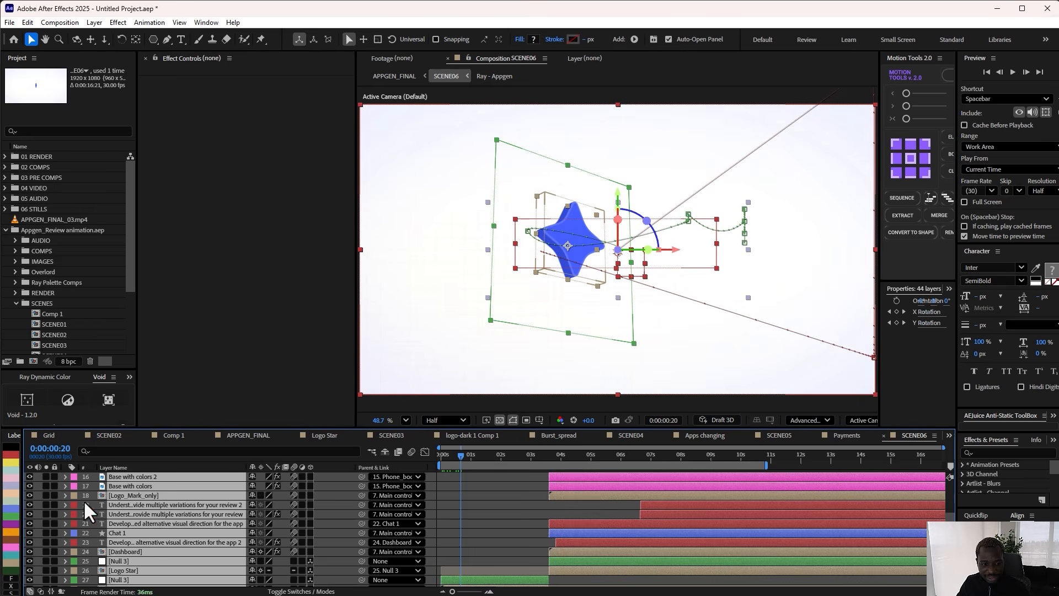
Step: Clear the selection of all layers and reveal the keyframes of the first star's Null 3 (layer 27)
key(ctrl+shift+a)
scroll(480, 491, down, 10)
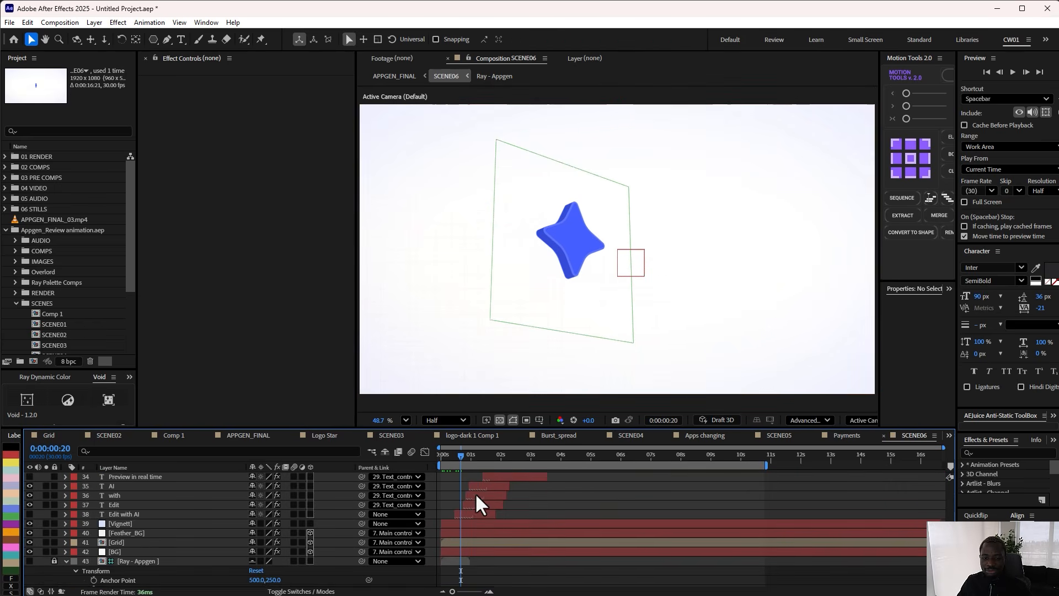
scroll(466, 499, up, 6)
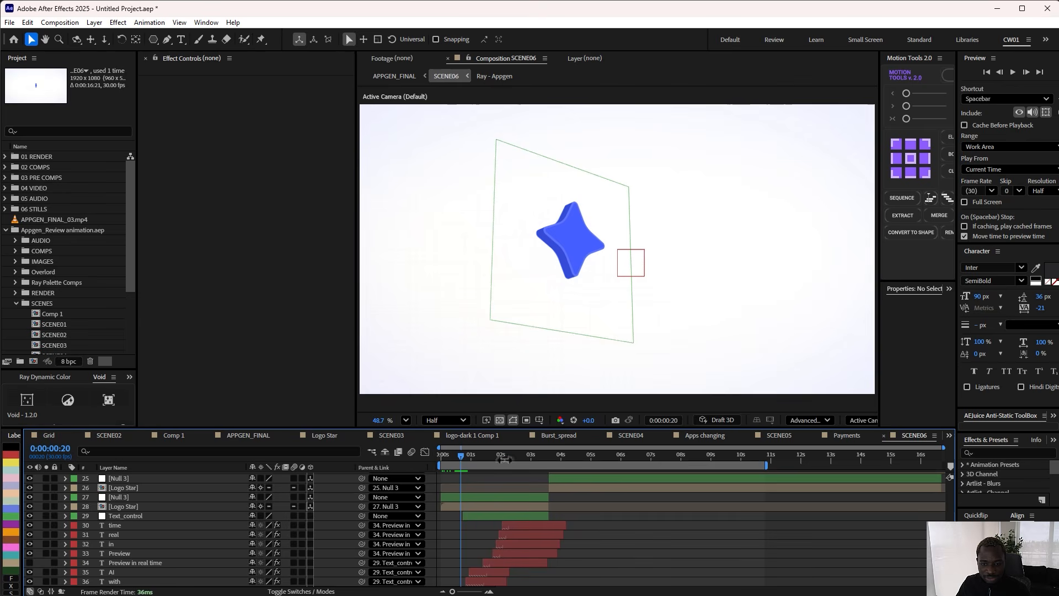
click(571, 257)
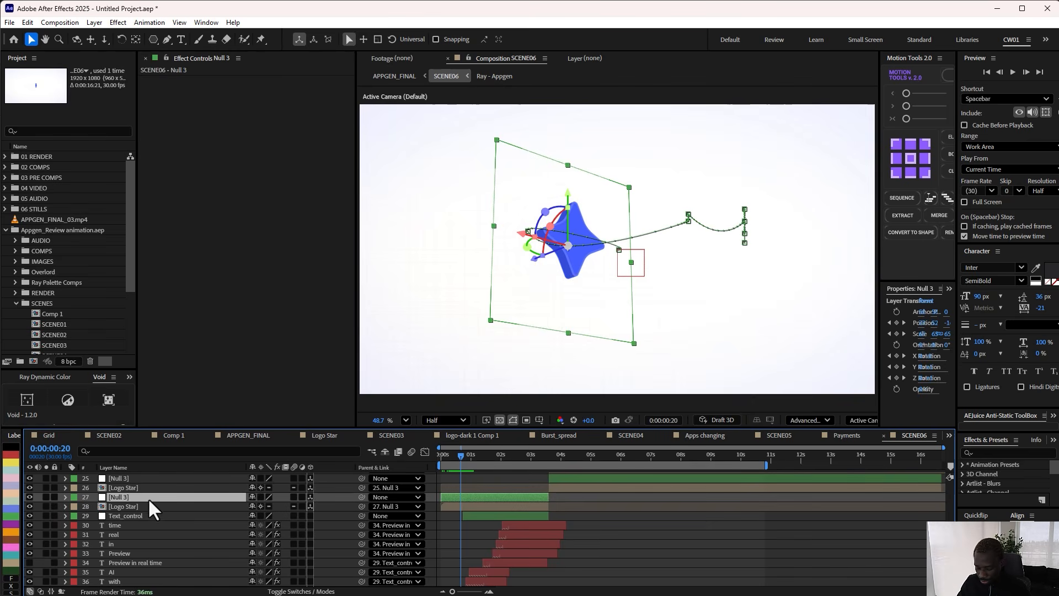
key(u)
scroll(525, 520, down, 3)
scroll(484, 475, up, 3)
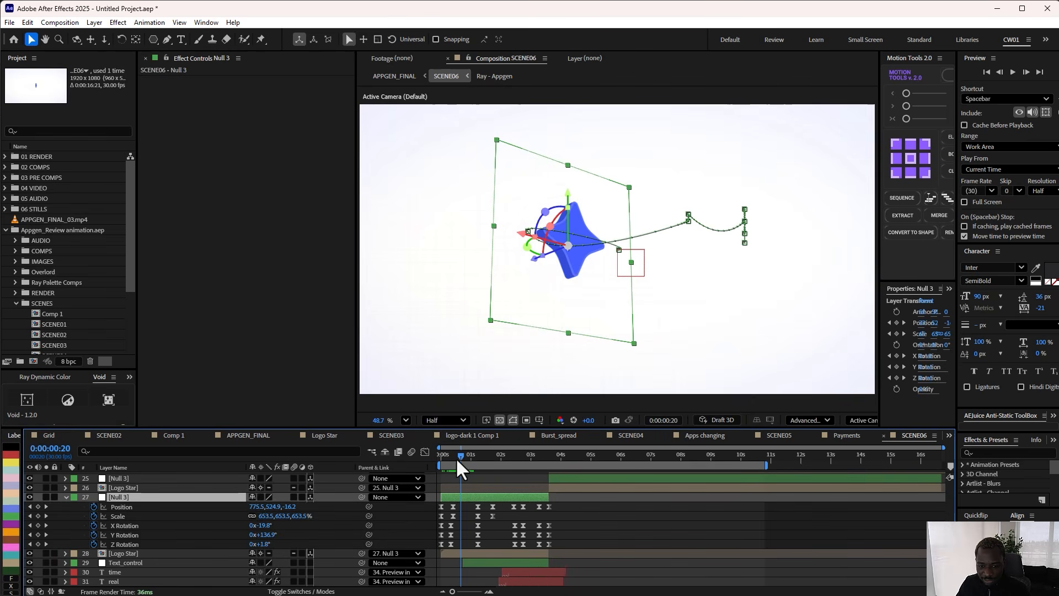
Step: Inspect the Position speed graph of Null 3, scrub to 0:00:00:28, and return to the layer bars
mouse_move(459, 455)
mouse_down()
mouse_move(442, 458)
mouse_move(495, 456)
mouse_move(441, 459)
mouse_move(460, 458)
mouse_up()
drag(562, 508, 433, 496)
click(425, 452)
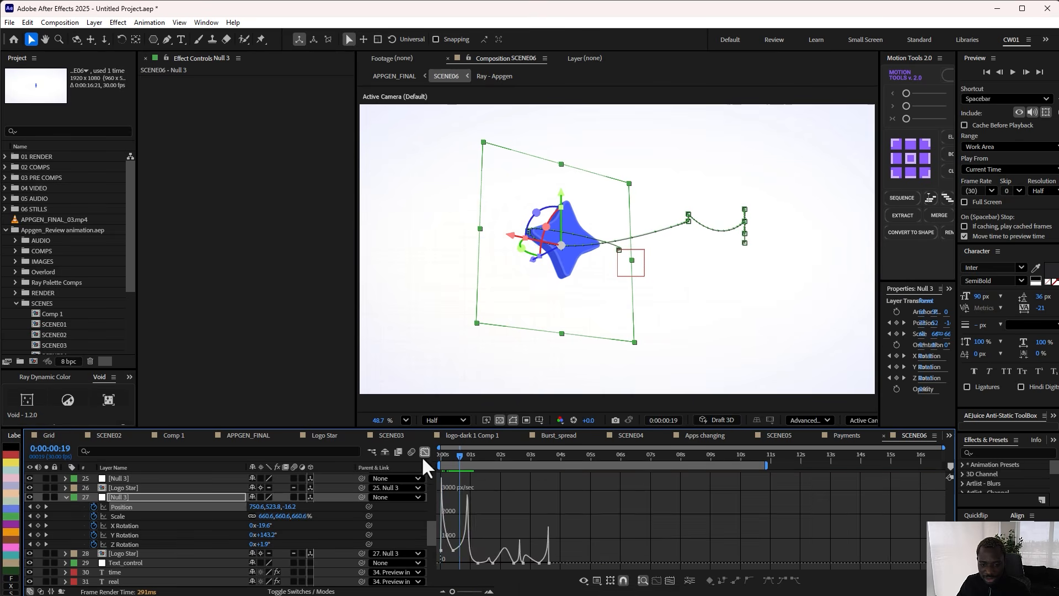
drag(467, 462, 497, 468)
click(424, 452)
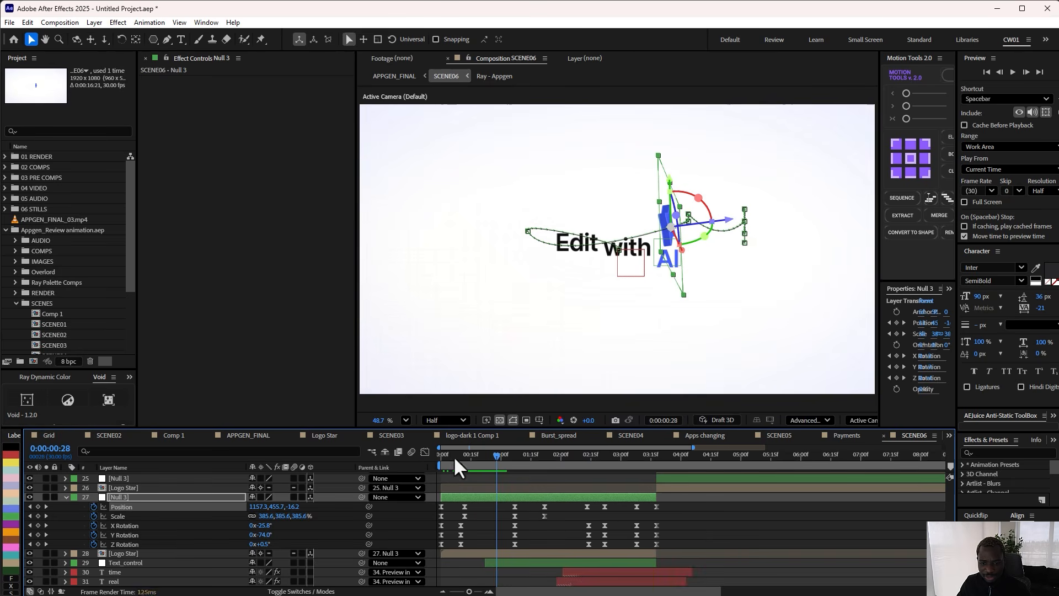
Step: Select the X, Y and Z Rotation keyframes of Null 3 and check their graph before returning to the layer bars
drag(696, 521, 436, 549)
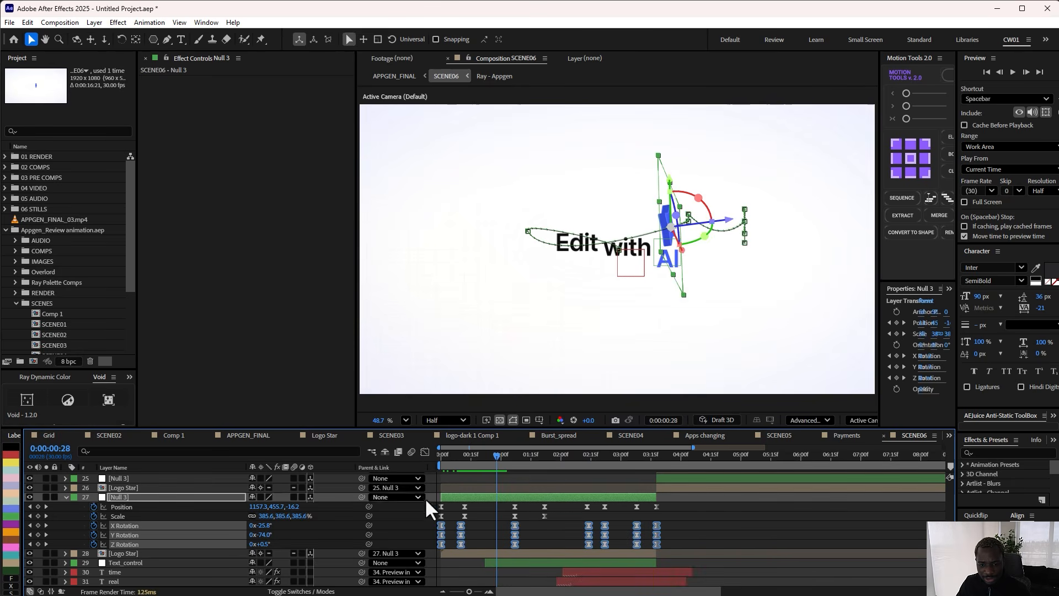
click(424, 453)
click(424, 452)
Step: Scrub to 0:00:02:16 and examine the staggered word layers of the "Preview in real time" text
drag(486, 459, 568, 458)
scroll(491, 496, down, 1)
scroll(493, 499, up, 2)
scroll(496, 505, down, 2)
scroll(585, 492, down, 1)
scroll(574, 491, up, 2)
scroll(572, 490, down, 3)
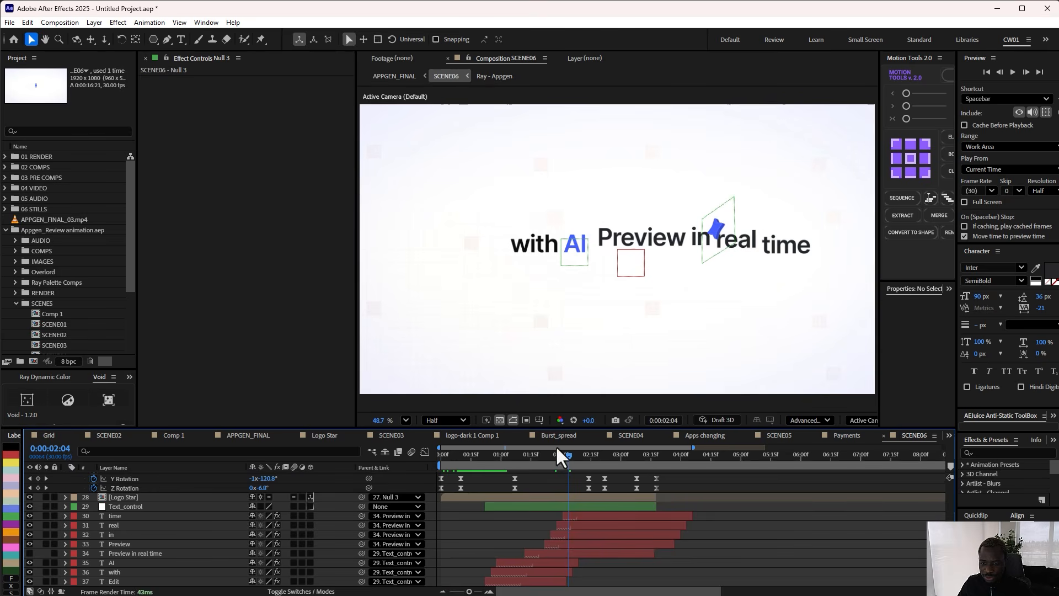
drag(564, 454, 593, 455)
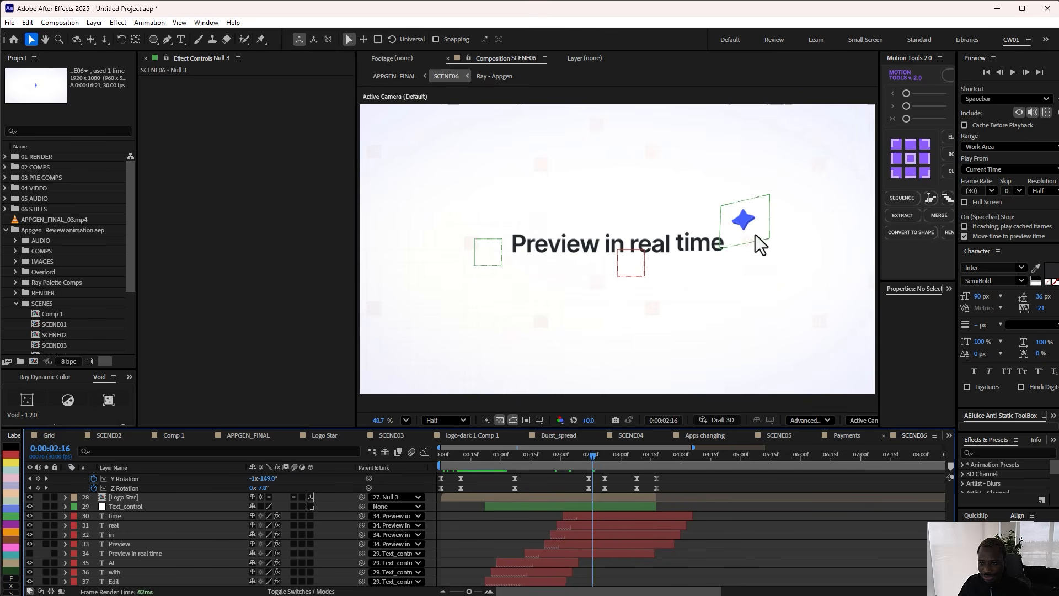
Step: Scrub back to 0:00:00:27 and forward to 0:00:03:00 to follow the star around the text
scroll(651, 505, up, 3)
drag(593, 458, 495, 455)
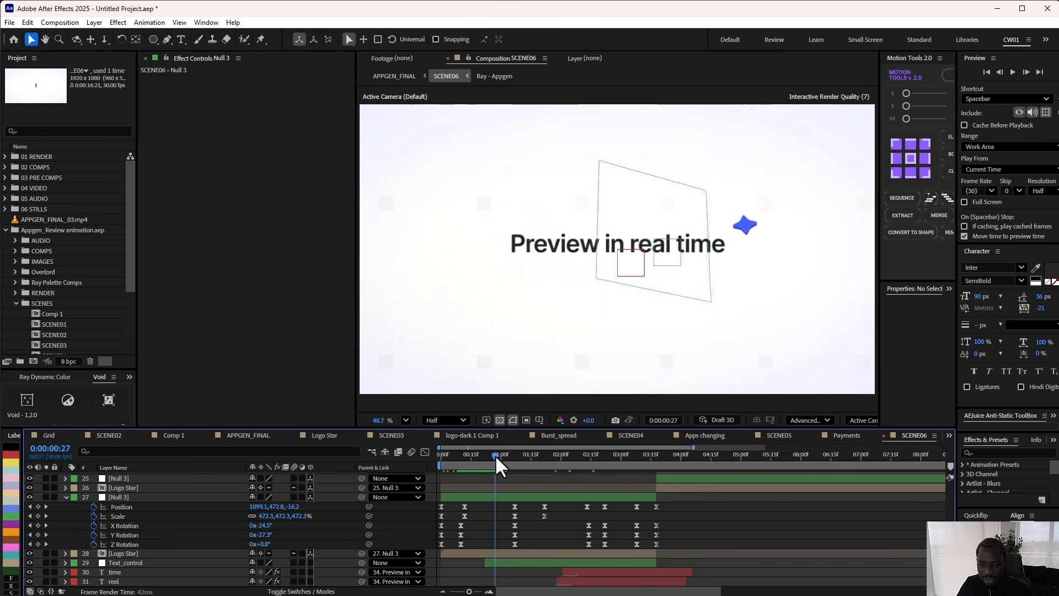
drag(508, 459, 622, 457)
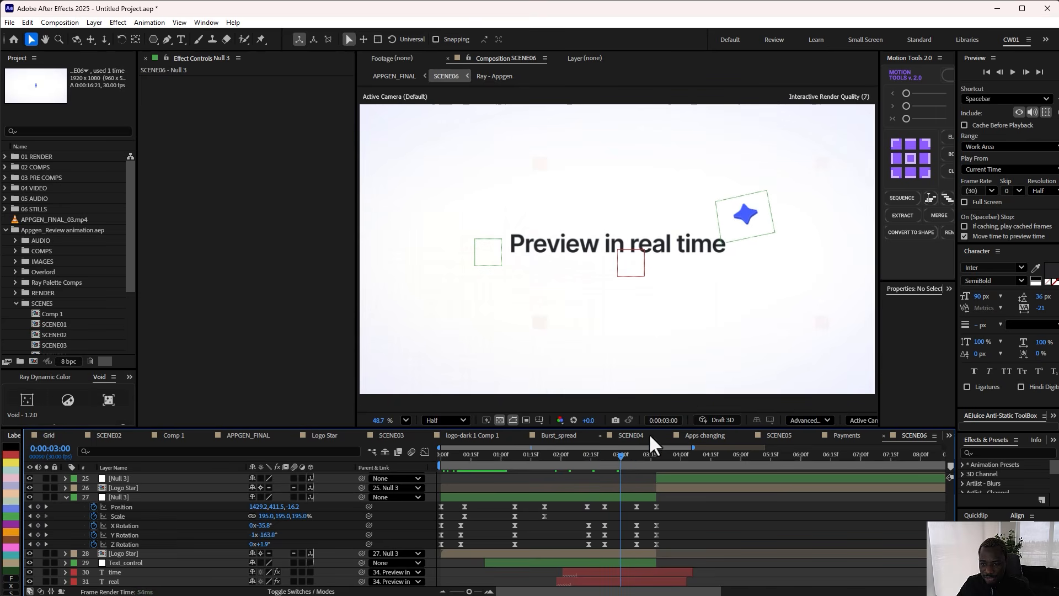
Step: Select the Additional_zoom layer near 0:00:02:29 to show its Transform effect settings
scroll(627, 501, up, 10)
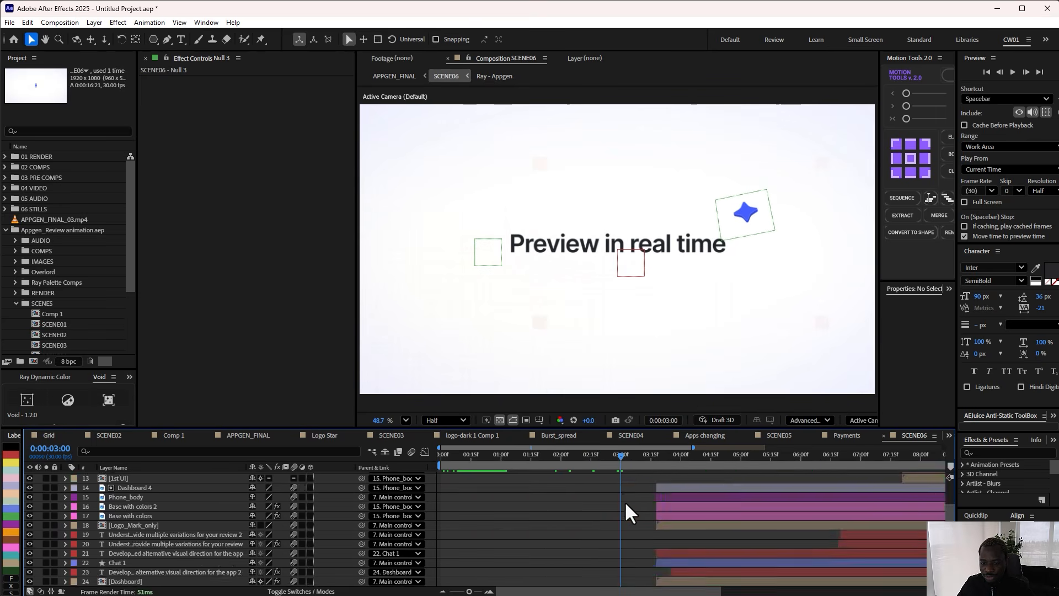
click(621, 459)
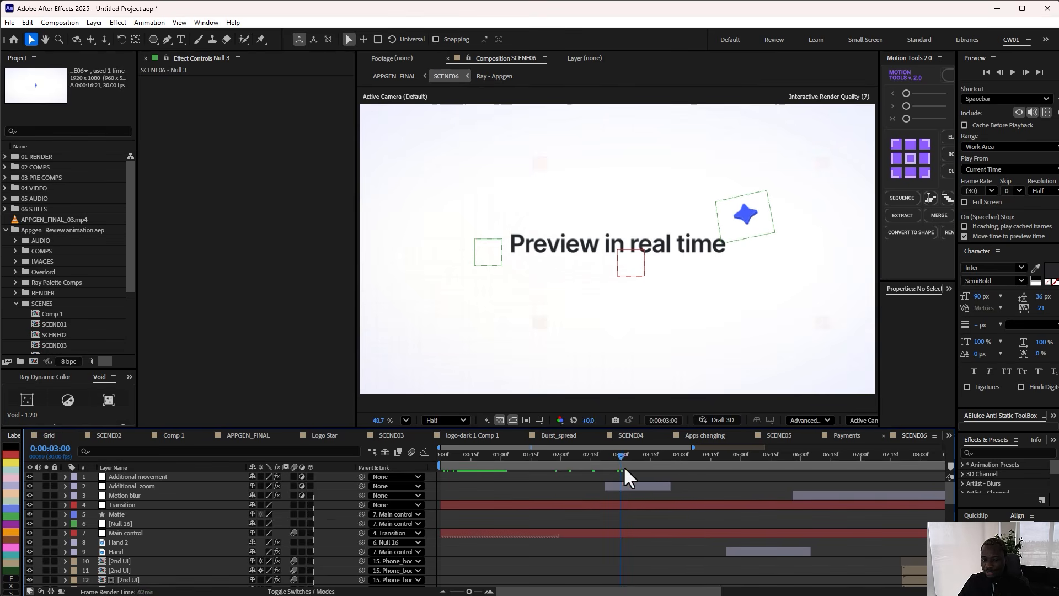
click(619, 488)
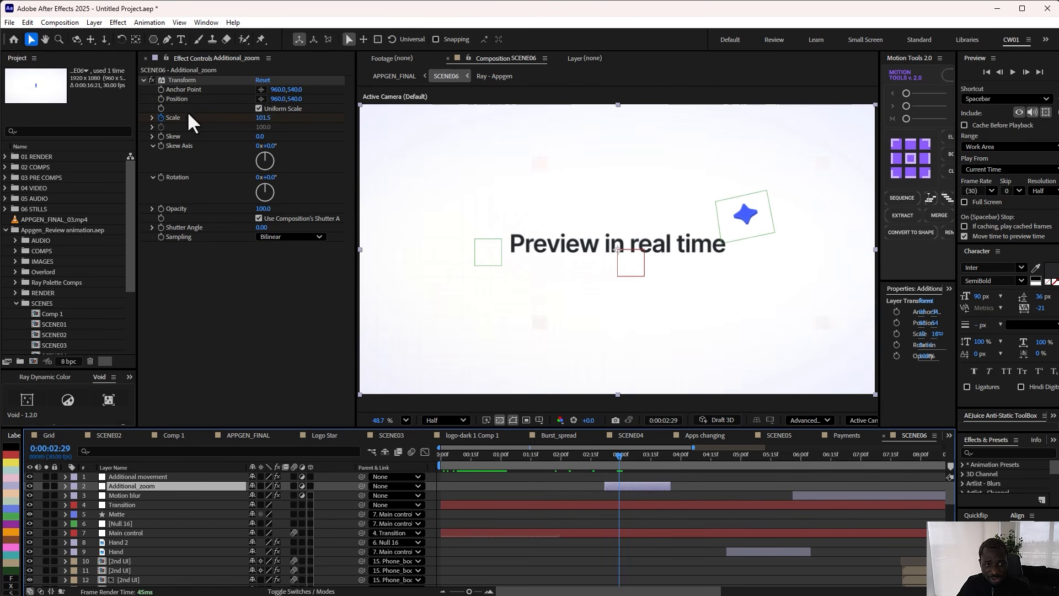
Step: Scrub to the chat box at 0:00:03:25 and select the second Logo Star layer (layer 26)
scroll(598, 552, down, 8)
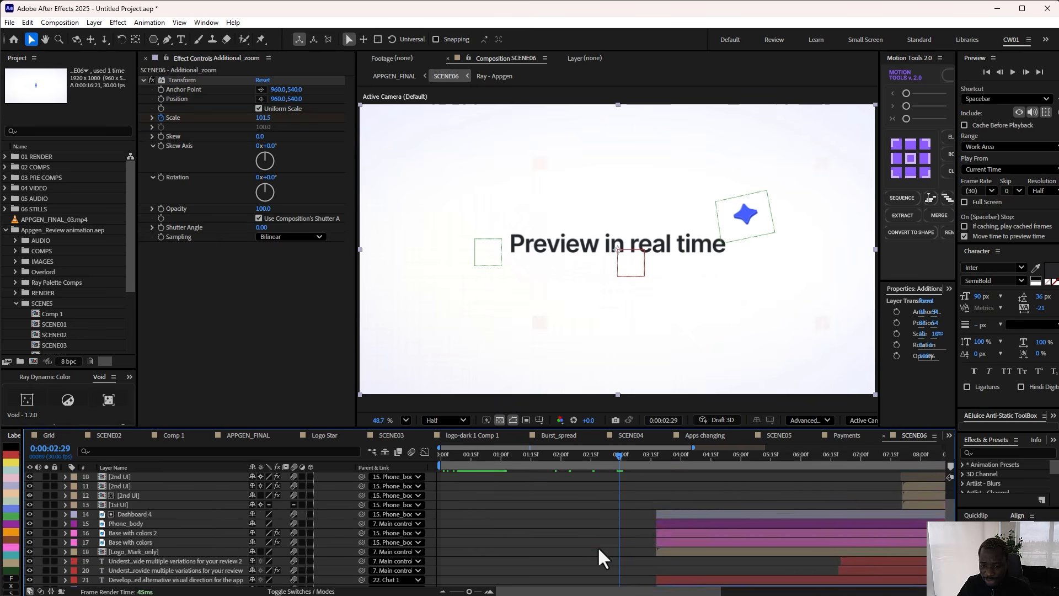
drag(620, 454, 668, 456)
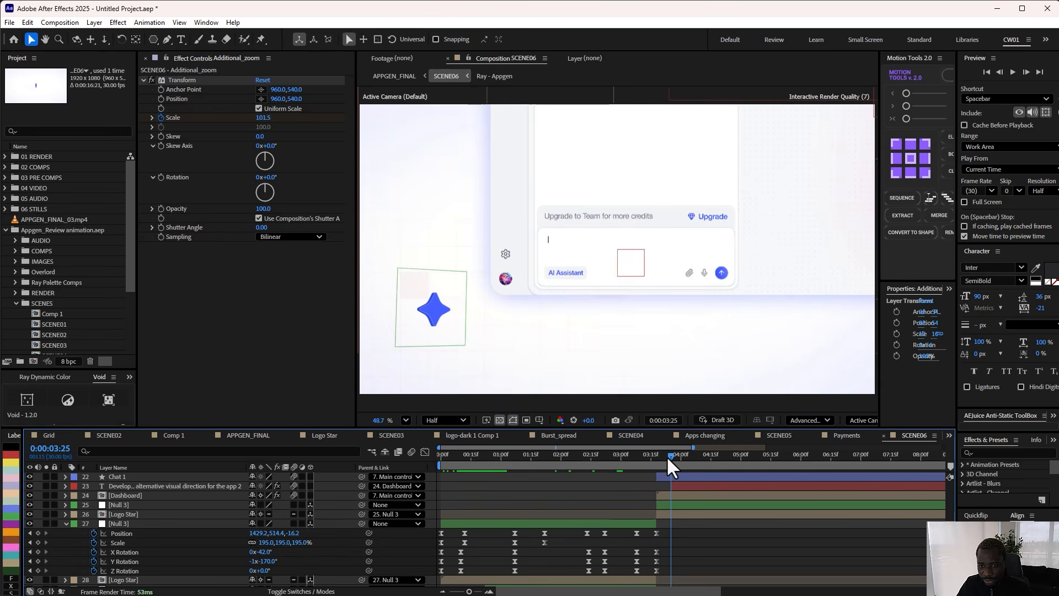
scroll(678, 483, up, 3)
scroll(677, 484, down, 2)
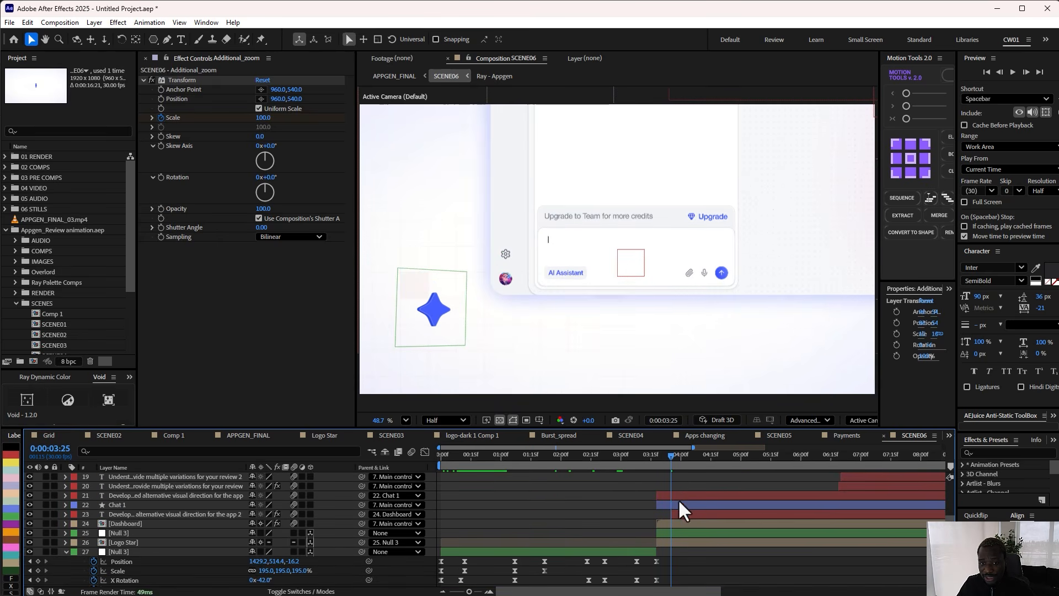
click(669, 543)
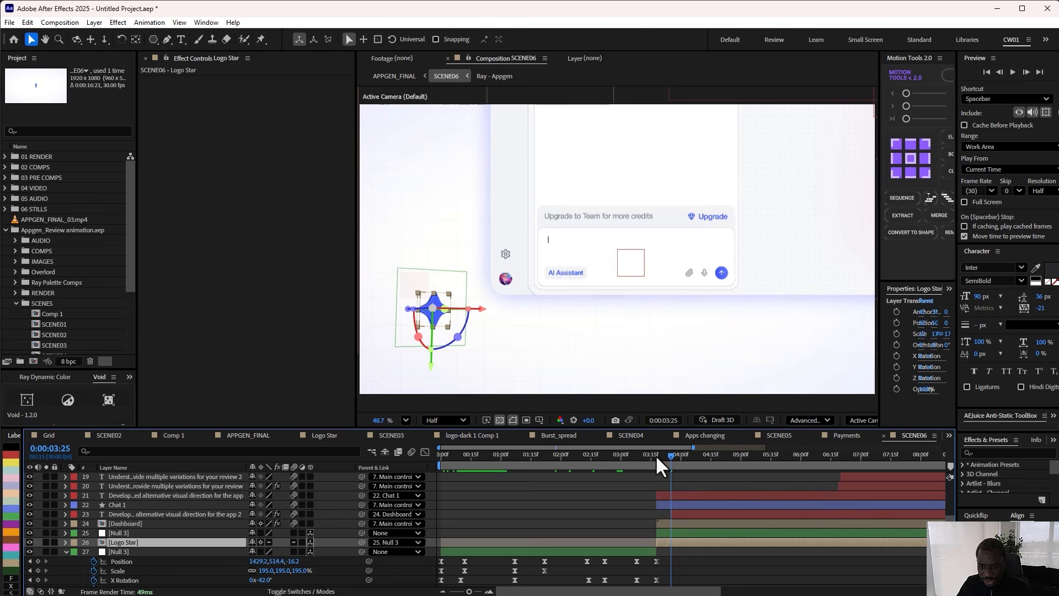
Step: Solo the Dashboard layer to examine its Drop Shadow effect, and unsolo it again
click(676, 524)
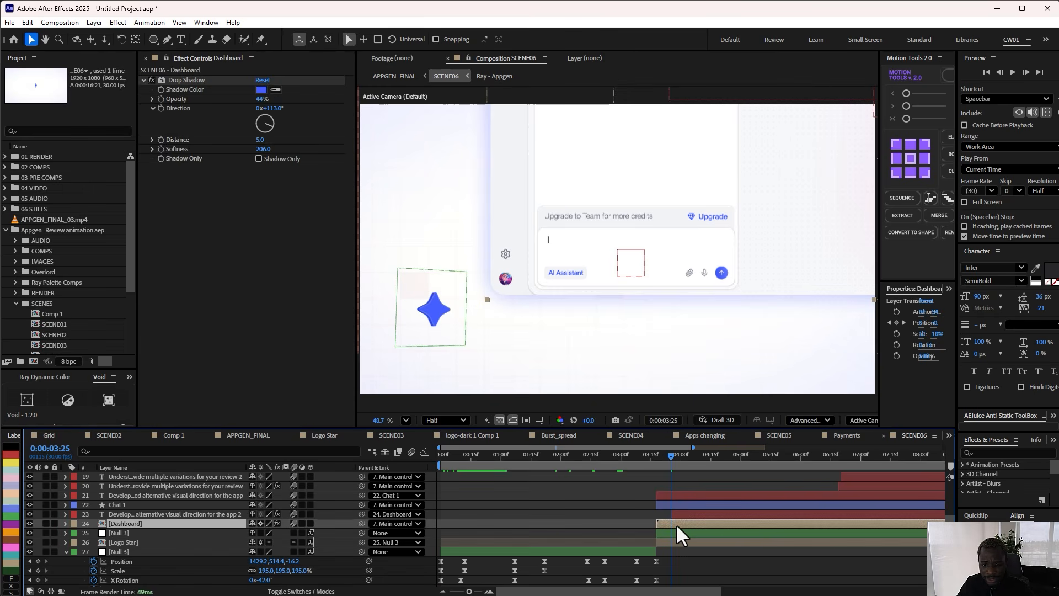
click(46, 523)
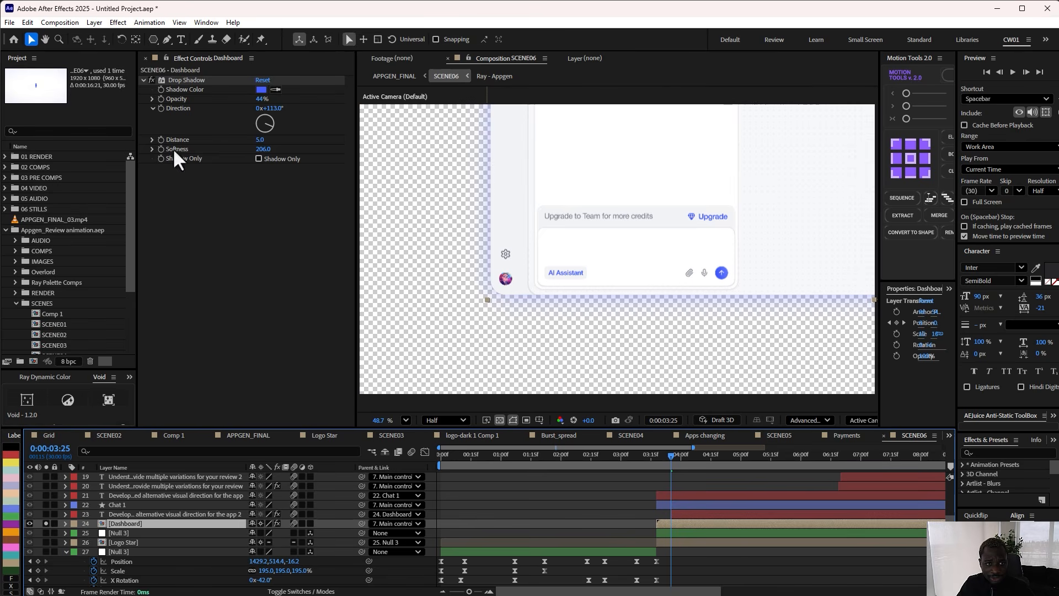
click(186, 75)
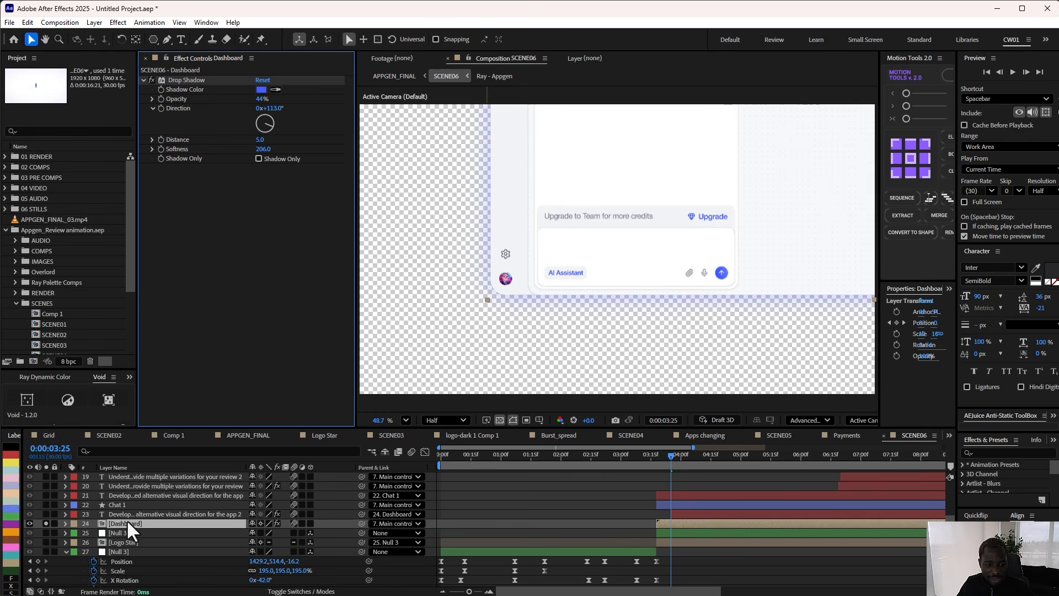
click(45, 522)
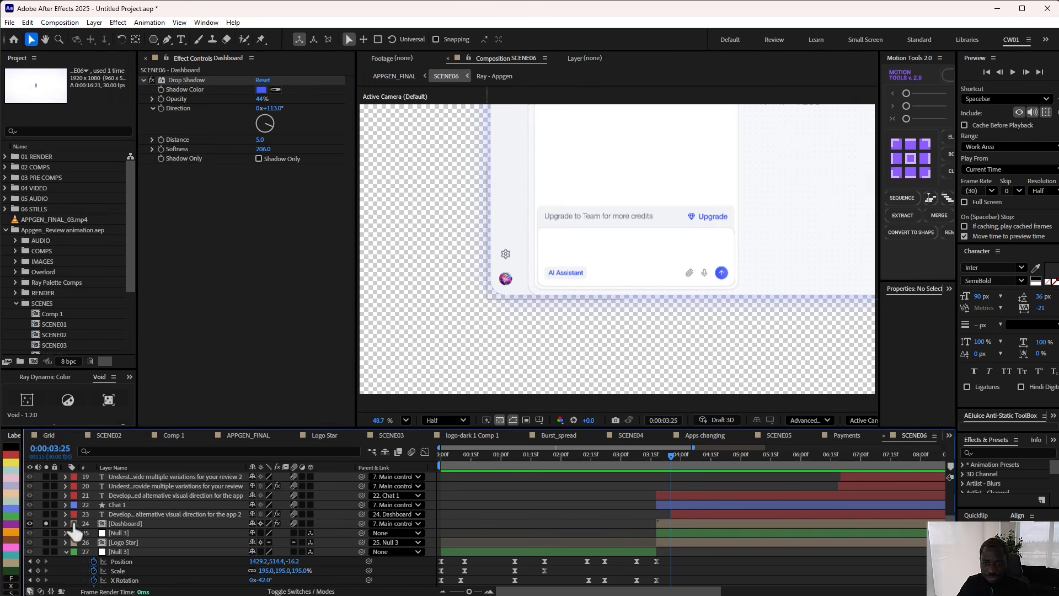
click(46, 522)
Step: Scrub through the chat response to 0:00:07:15 and fit the whole composition length in the timeline
scroll(607, 524, up, 2)
drag(671, 455, 864, 458)
scroll(788, 480, up, 3)
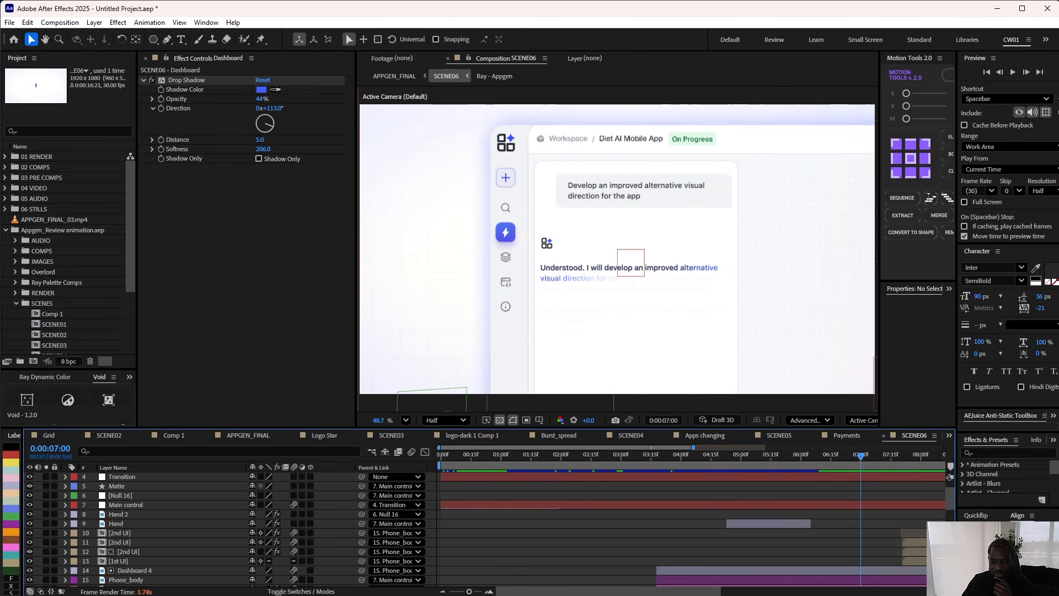
drag(465, 592, 446, 592)
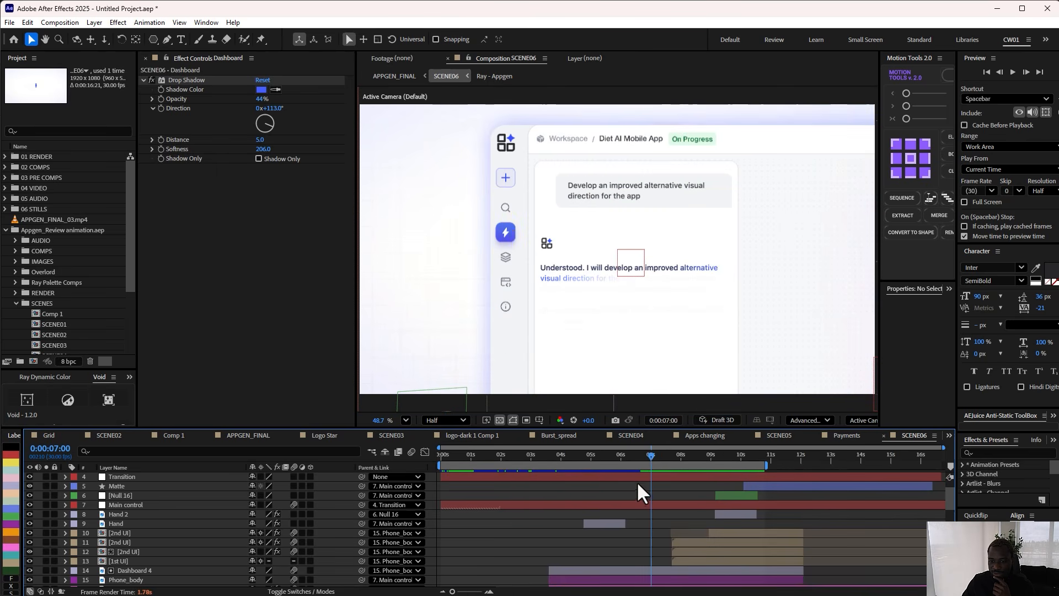
mouse_move(658, 455)
mouse_down()
mouse_move(681, 453)
mouse_move(665, 454)
mouse_up()
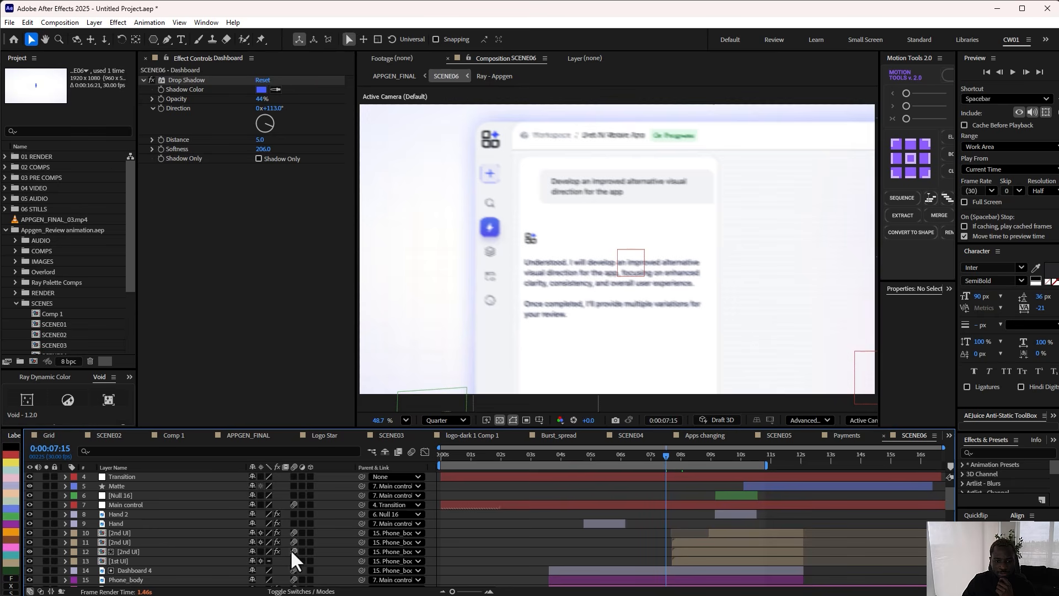
Step: Scrub to the phone mockup at 0:00:08:04 and set the preview resolution to Half
drag(664, 453, 687, 452)
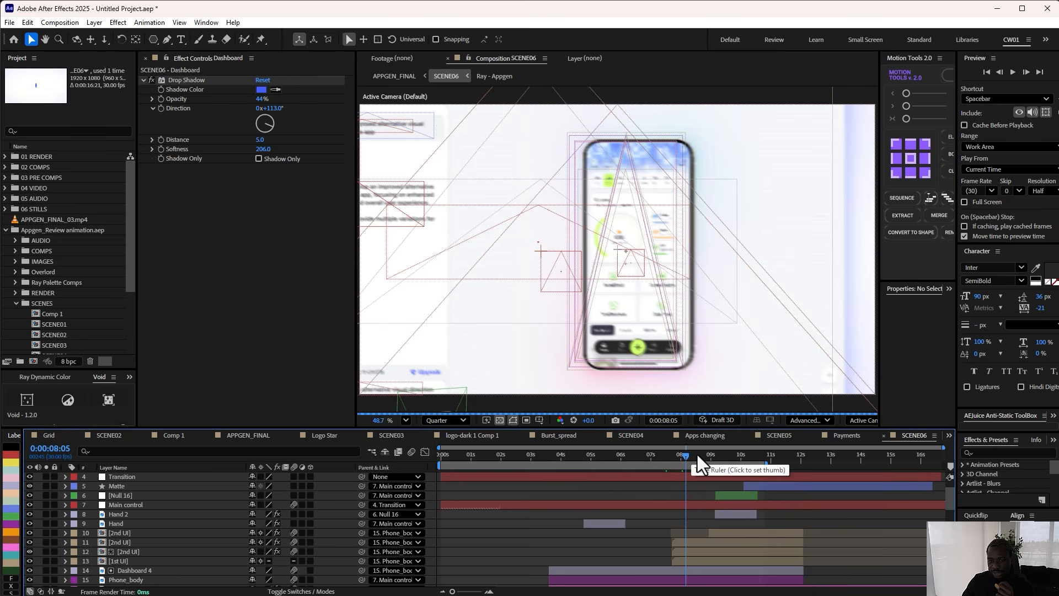
click(697, 454)
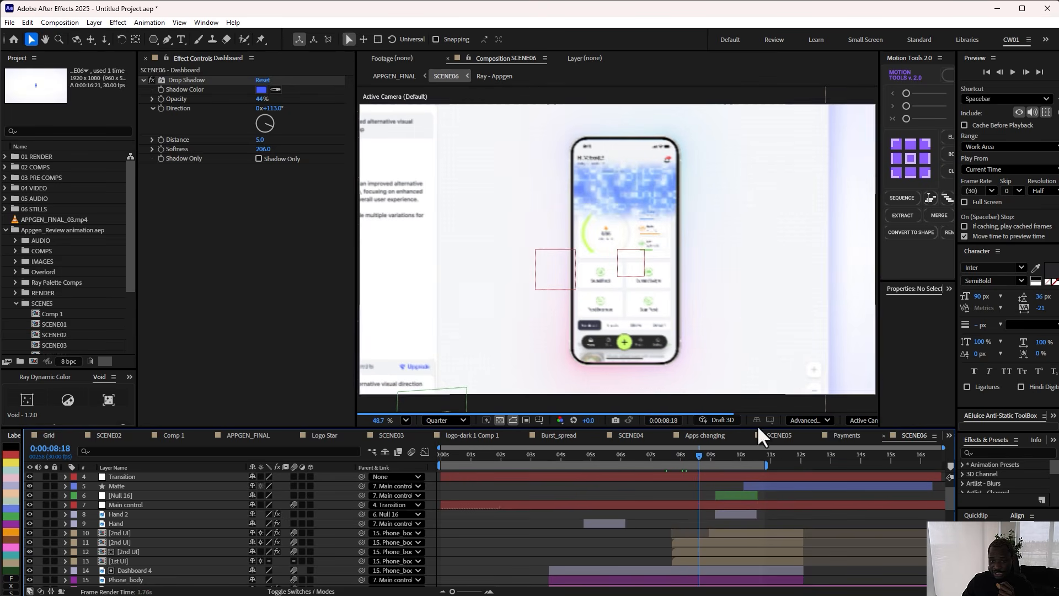
click(684, 454)
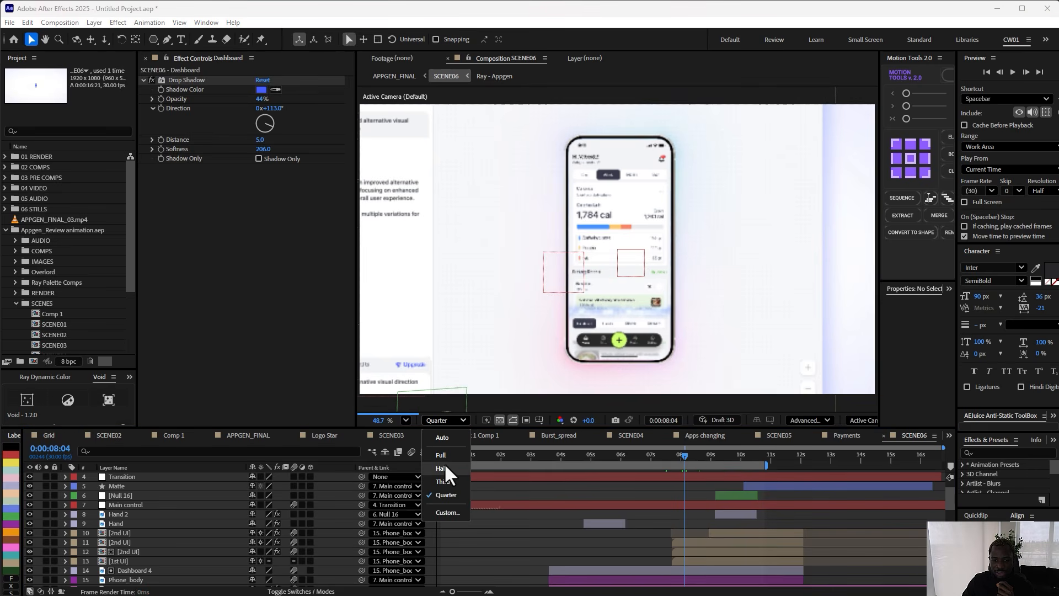
click(444, 463)
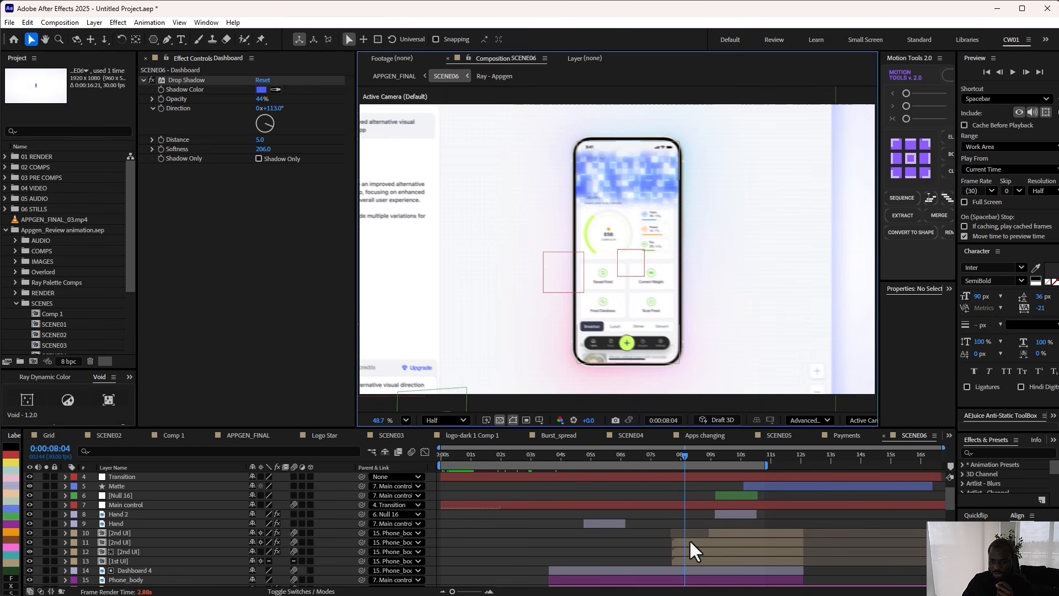
Step: Solo the three 2nd UI layers (10, 11 and 12) to isolate the phone's pixelated reveal
click(129, 535)
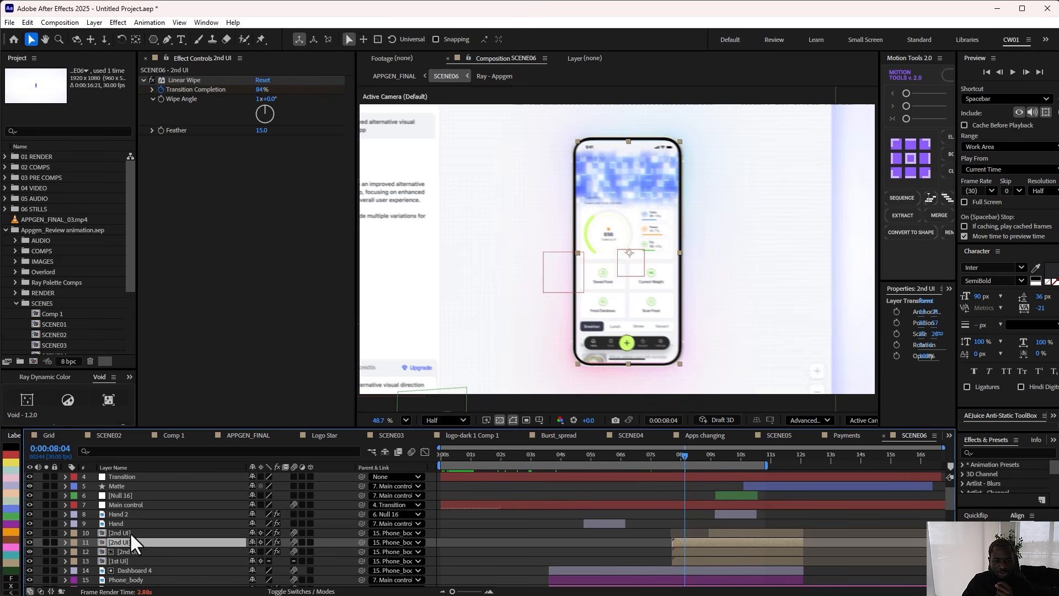
click(46, 532)
click(46, 542)
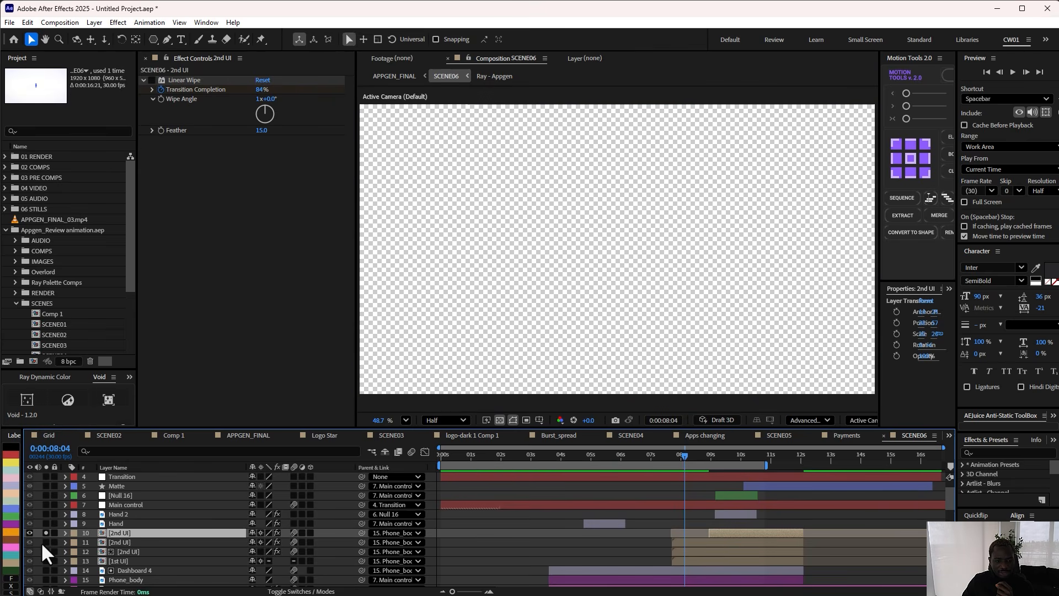
click(45, 552)
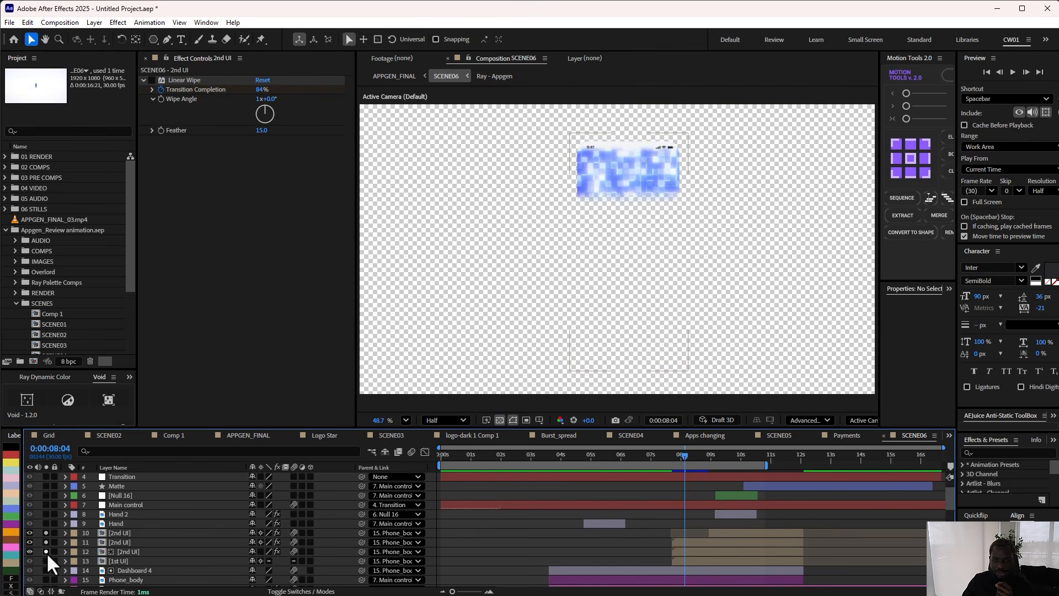
Step: Show the effects of the 2nd UI layer 12 and expand its Fractal Noise settings
click(127, 552)
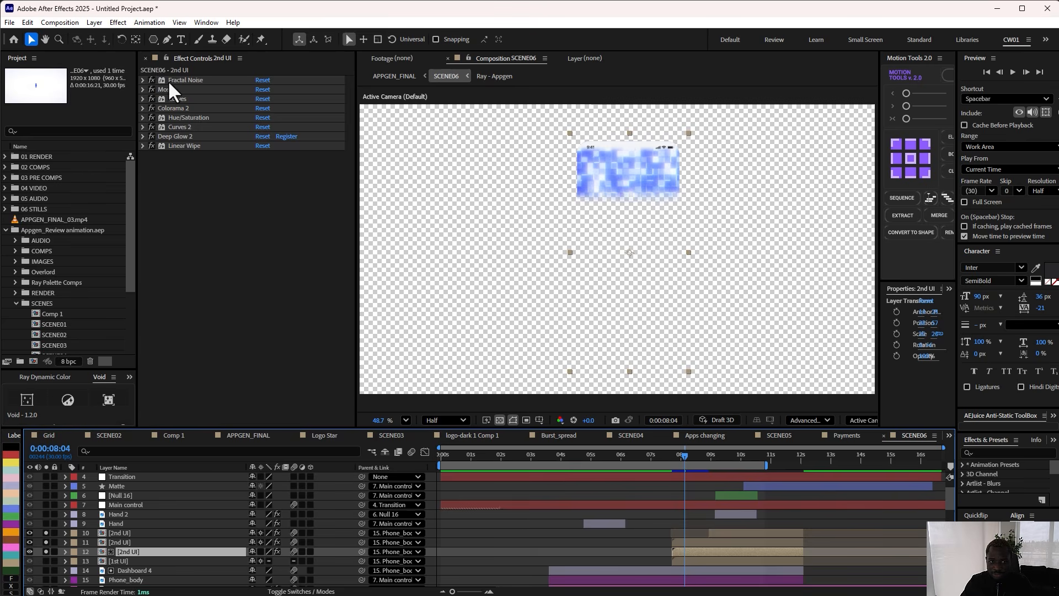
click(180, 89)
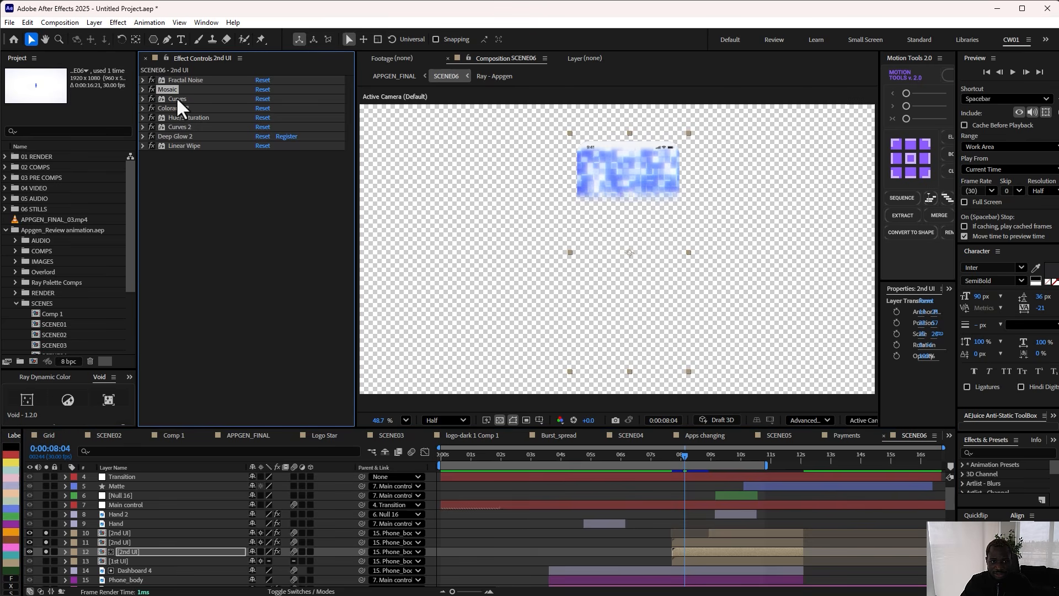
click(144, 80)
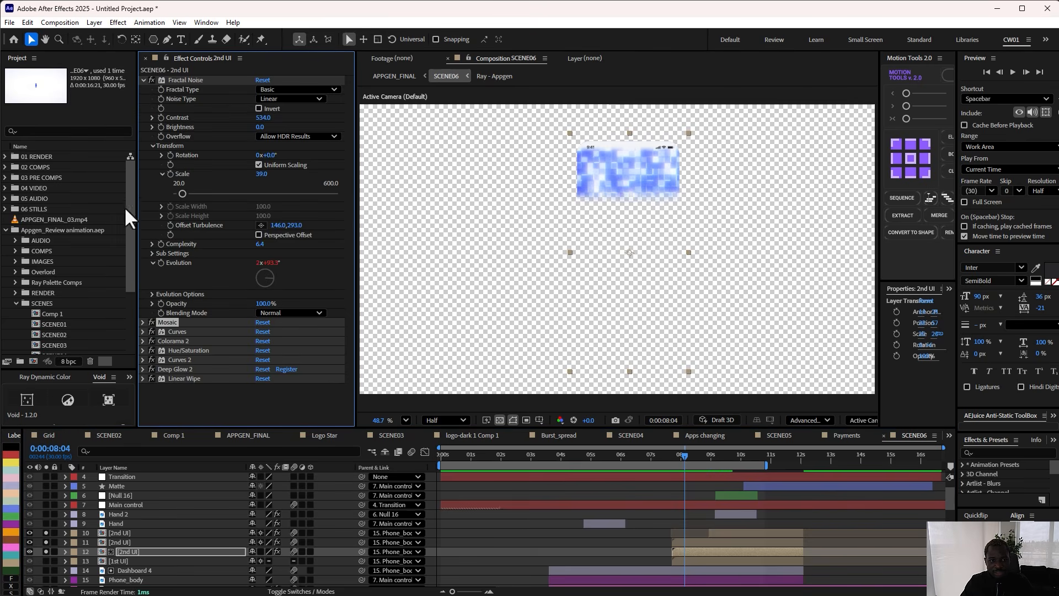
Step: Expand the Mosaic and Linear Wipe settings of 2nd UI layer 12, collapse Fractal Noise, and scrub to 0:00:08:13
click(144, 323)
click(178, 361)
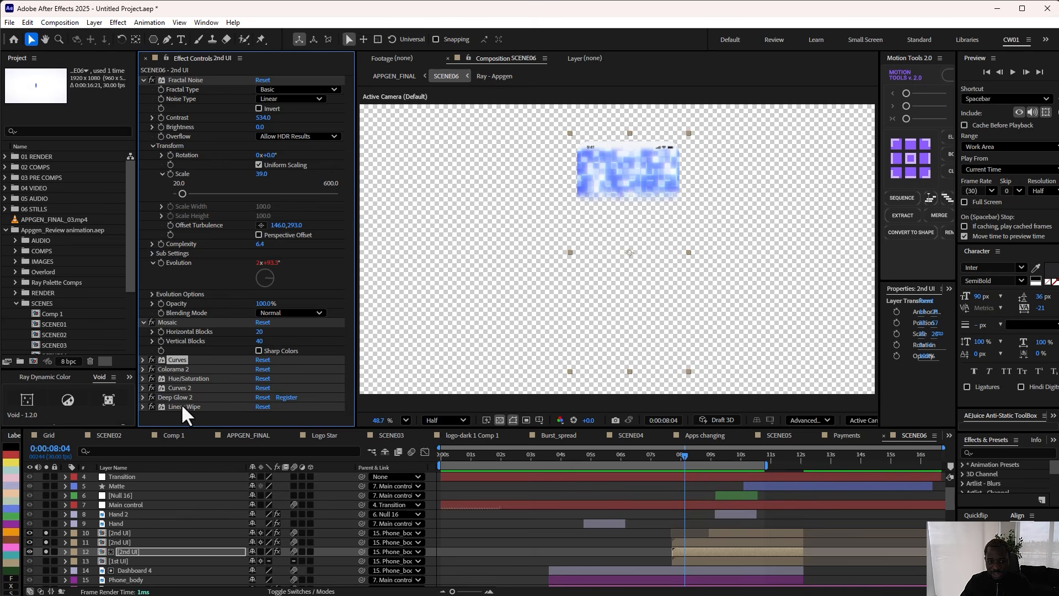
click(143, 80)
click(143, 174)
drag(684, 453, 694, 458)
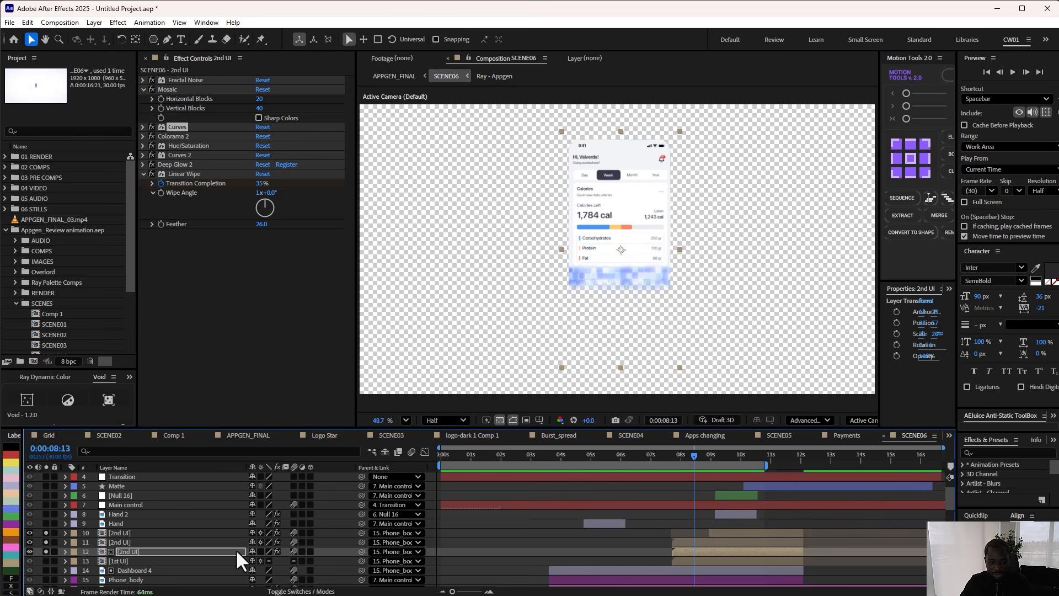
Step: Reveal the Linear Wipe keyframes of 2nd UI layers 11 and 12 and scrub the wipe between 0:00:08:08 and 0:00:08:20
click(124, 542)
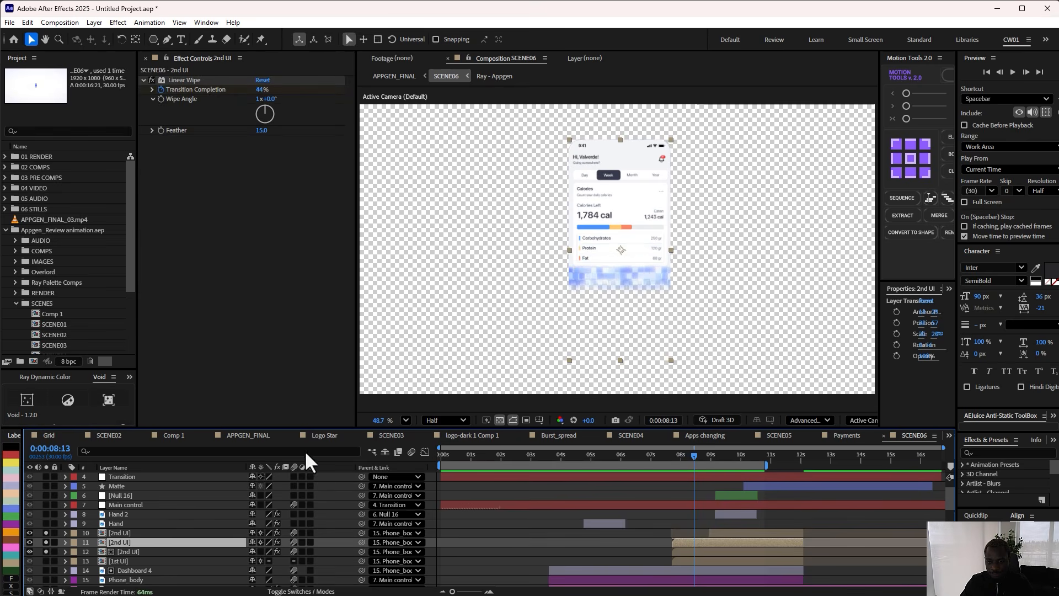
shift+click(694, 548)
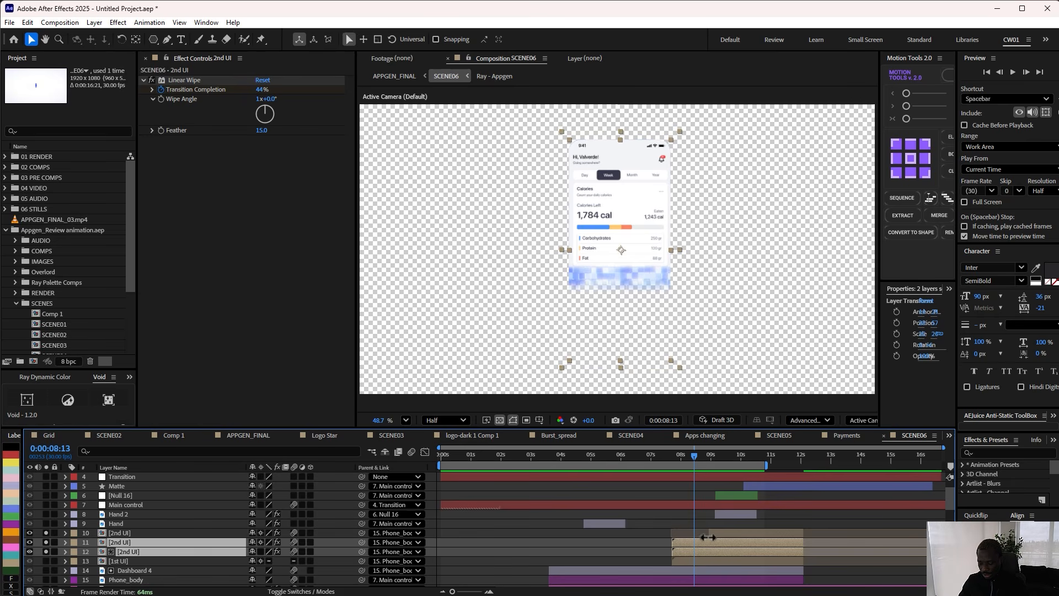
key(u)
scroll(722, 534, down, 2)
click(687, 456)
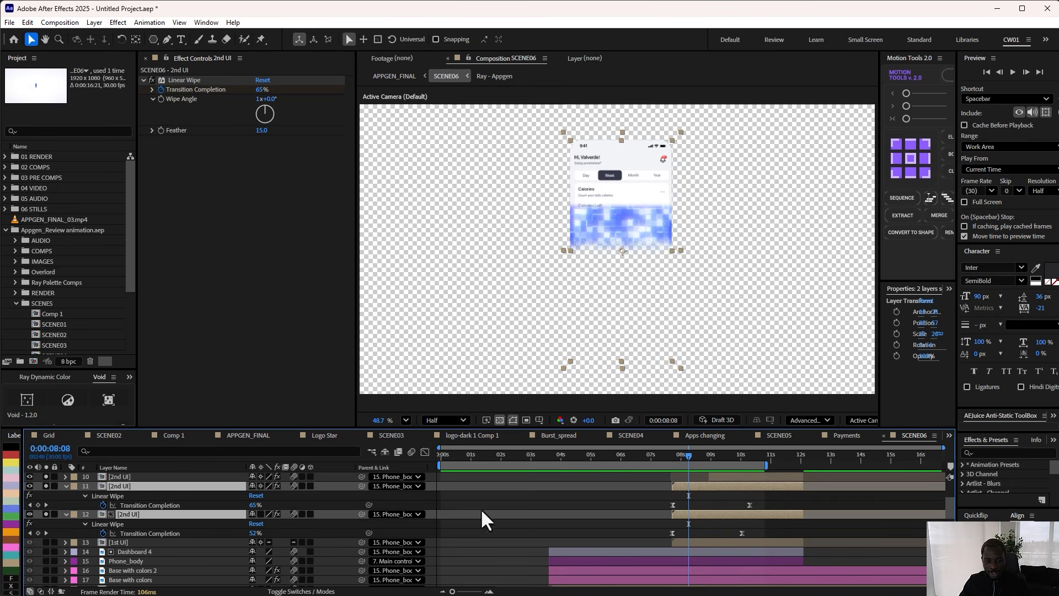
drag(687, 455, 701, 455)
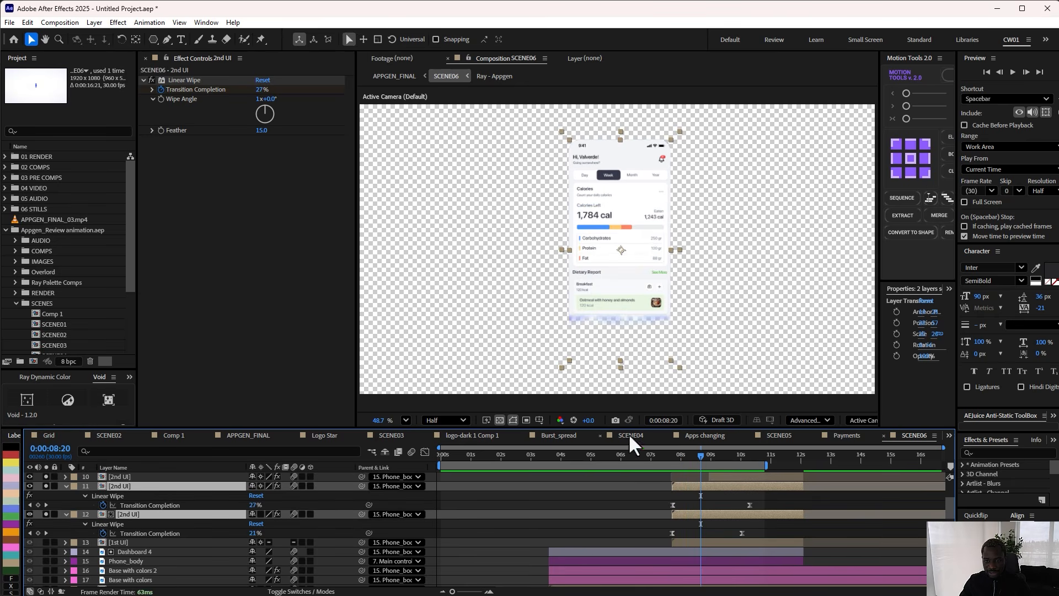
click(695, 456)
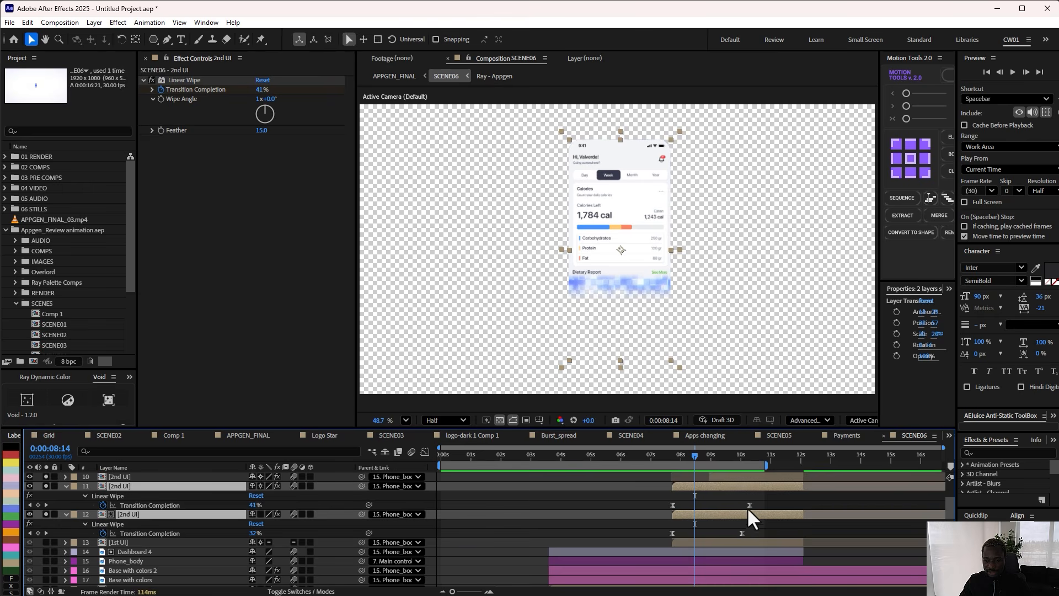
Step: Scrub back to 0:00:08:13 and collapse the keyframed properties of 2nd UI layers 11 and 12
scroll(753, 511, up, 2)
click(695, 457)
mouse_move(695, 457)
mouse_down()
mouse_move(737, 461)
mouse_move(669, 471)
mouse_move(713, 466)
mouse_move(681, 466)
mouse_up()
scroll(722, 466, down, 2)
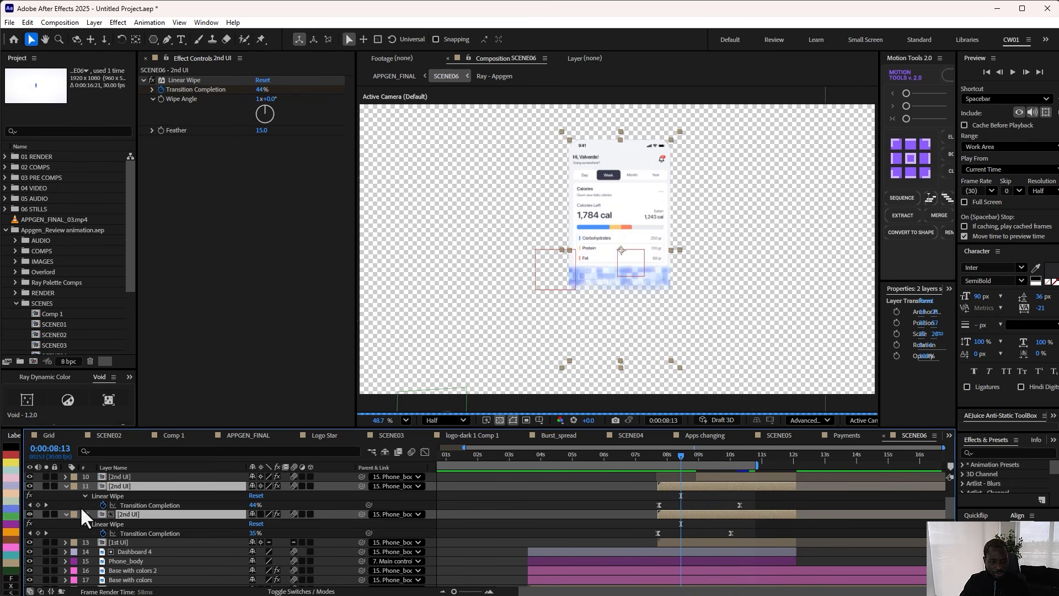
click(66, 486)
Step: Scrub from the full phone mockup at 0:00:09:08 to the cut-out button at 0:00:10:08
click(709, 455)
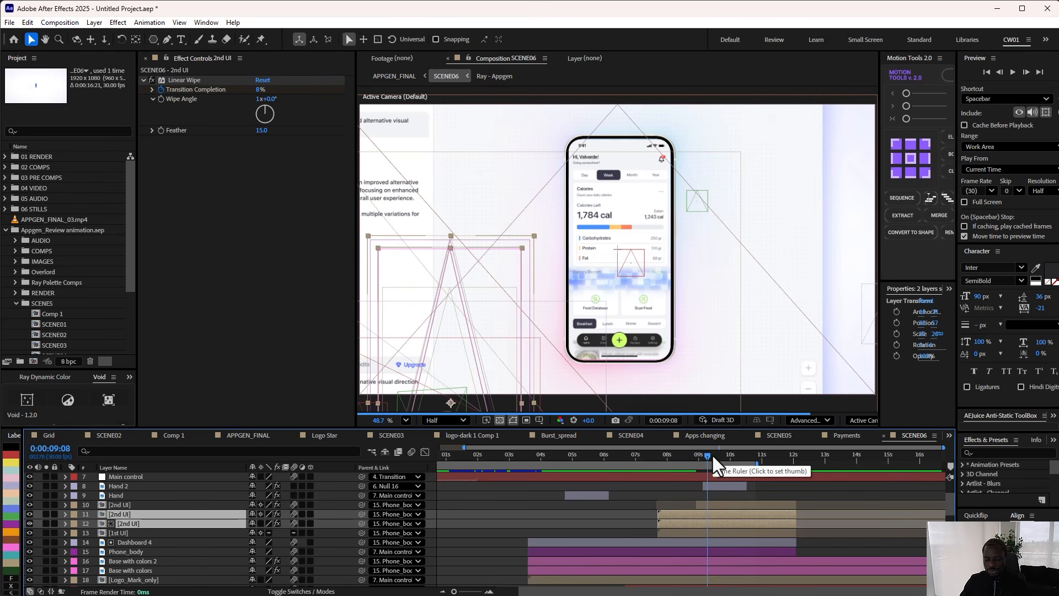
click(722, 456)
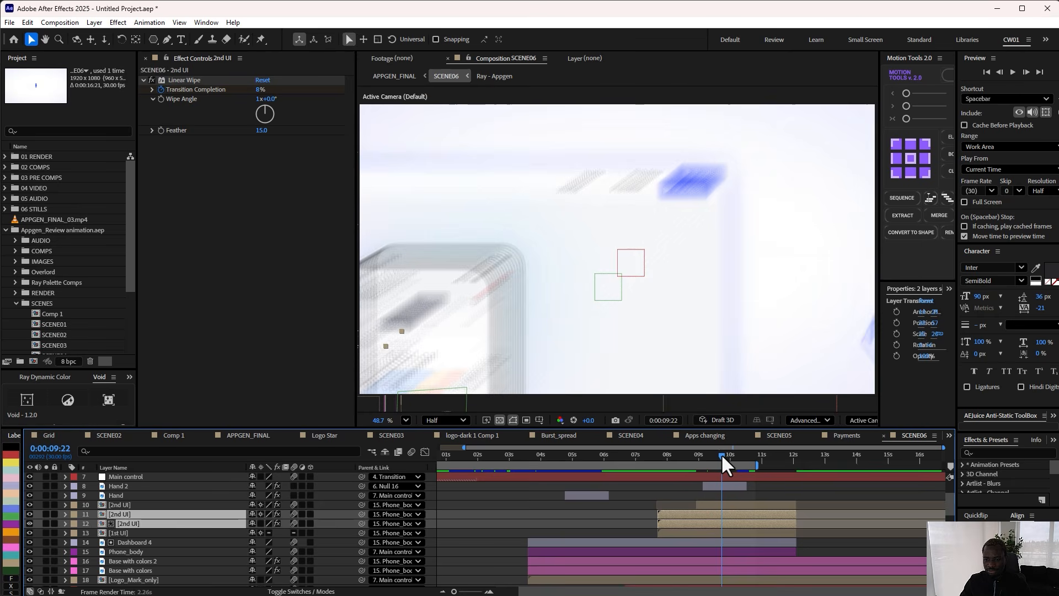
drag(722, 455, 725, 457)
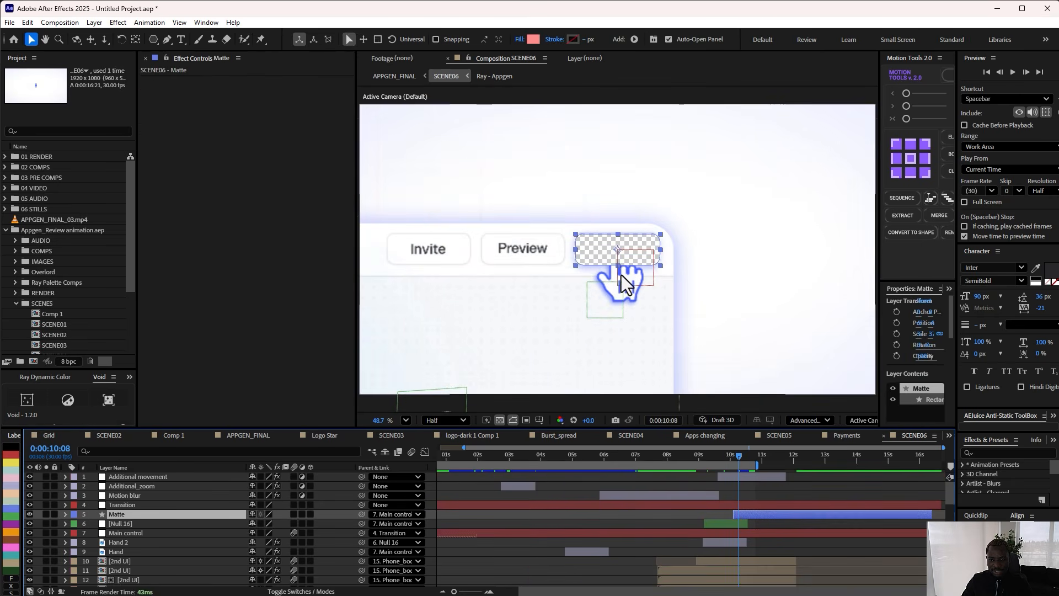
Step: Show the layer mode column and set the Matte layer's blending mode to Normal to expose its shape
click(45, 514)
click(46, 513)
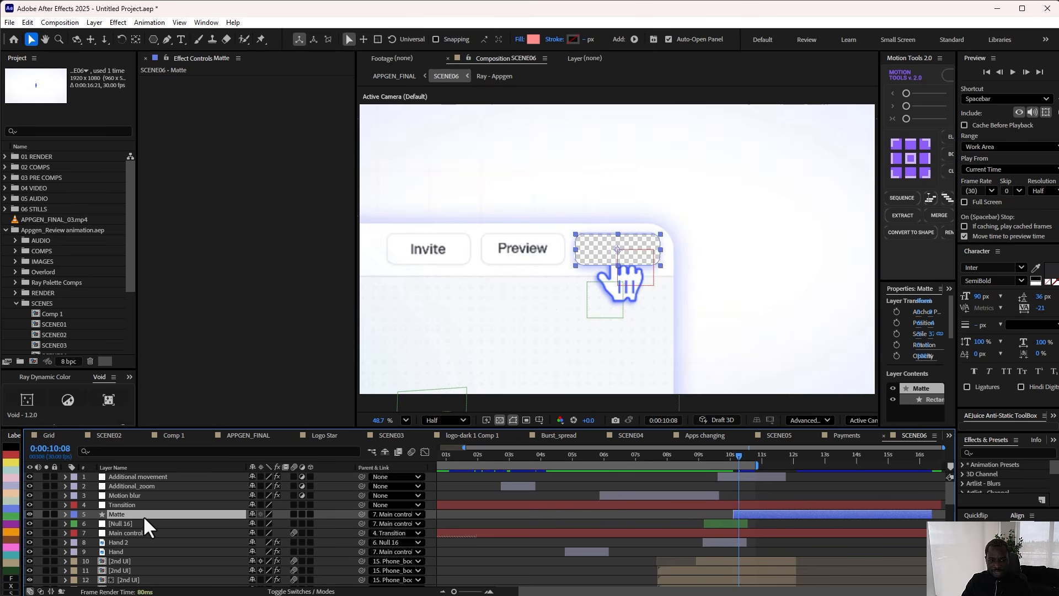
click(302, 591)
click(277, 514)
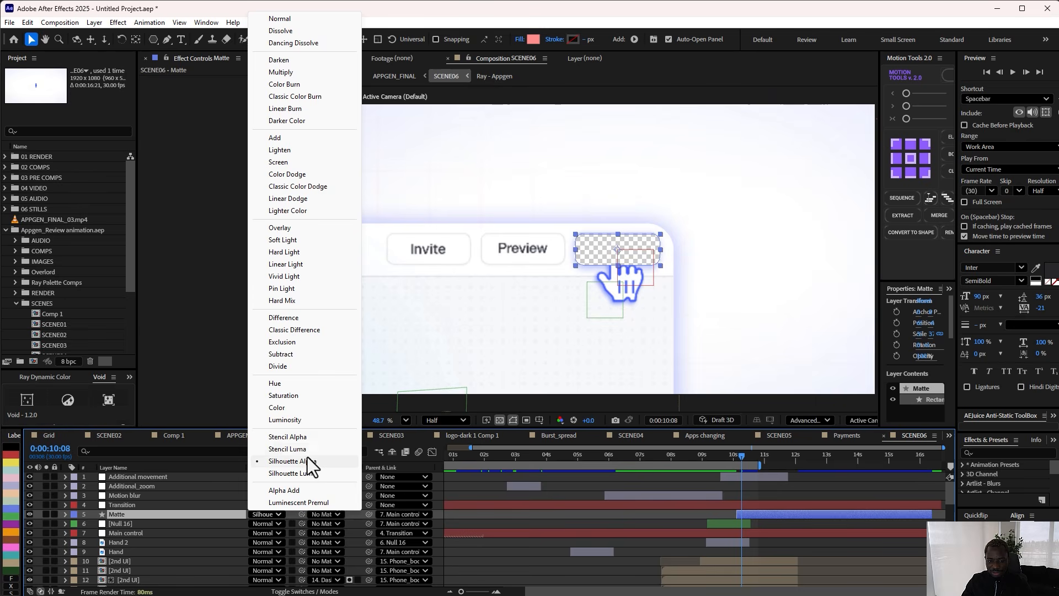
click(307, 21)
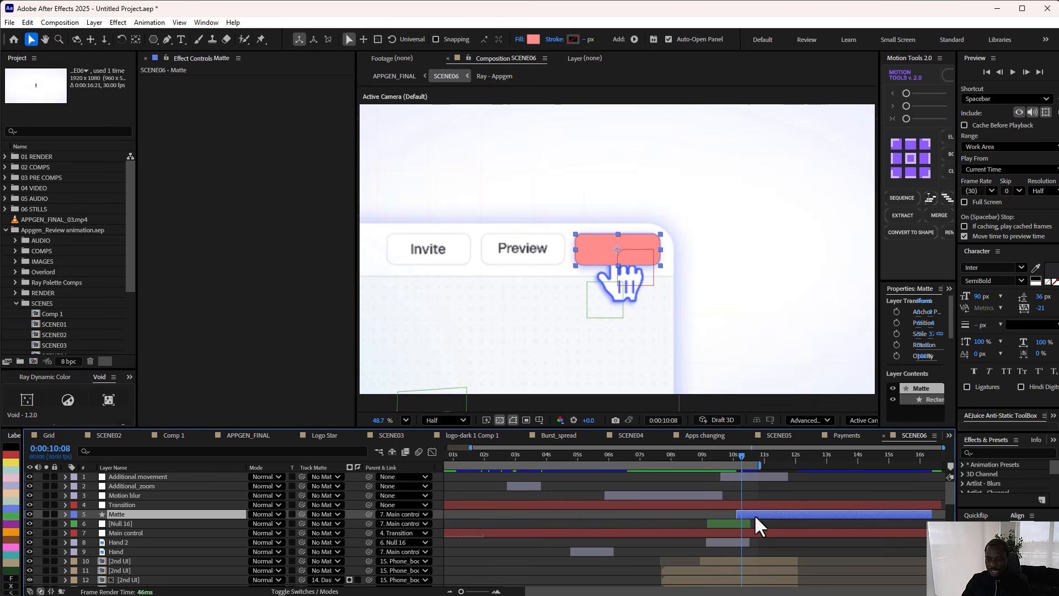
Step: Set the Matte layer's blending mode back to Silhouette Alpha
scroll(749, 555, down, 5)
scroll(749, 562, up, 5)
click(271, 511)
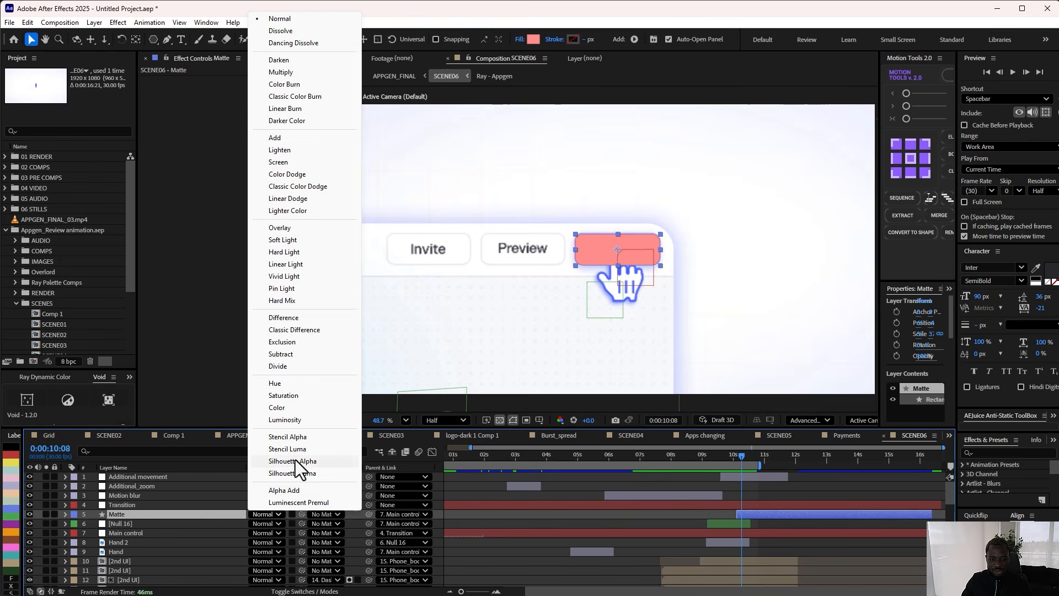
click(297, 459)
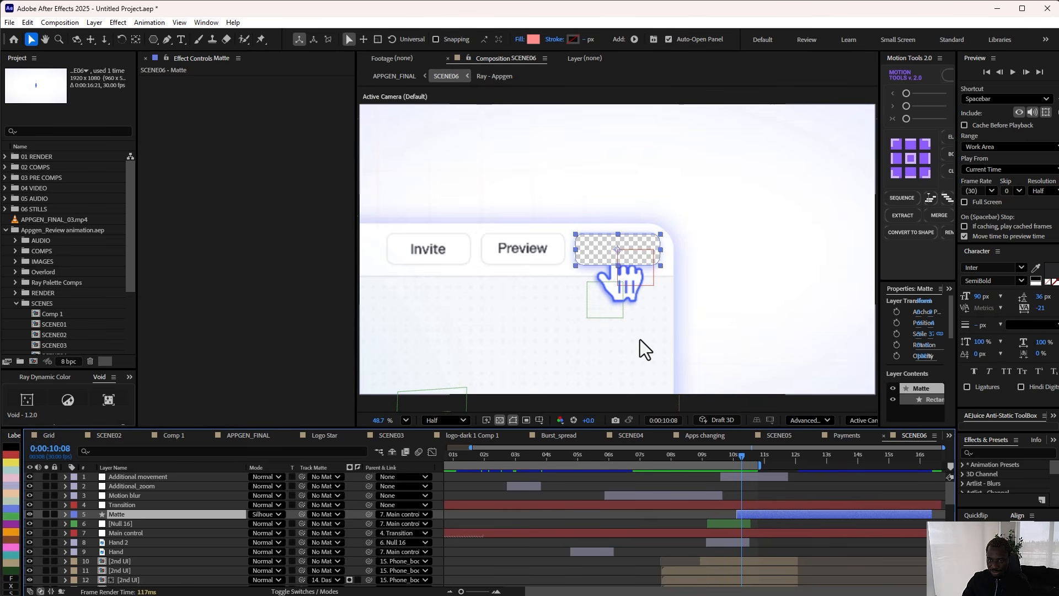
Step: Reveal the Scale keyframes of the Additional movement layer's Transform effect and scrub from 0:00:10:05 to 0:00:10:10
click(741, 454)
drag(743, 453, 738, 453)
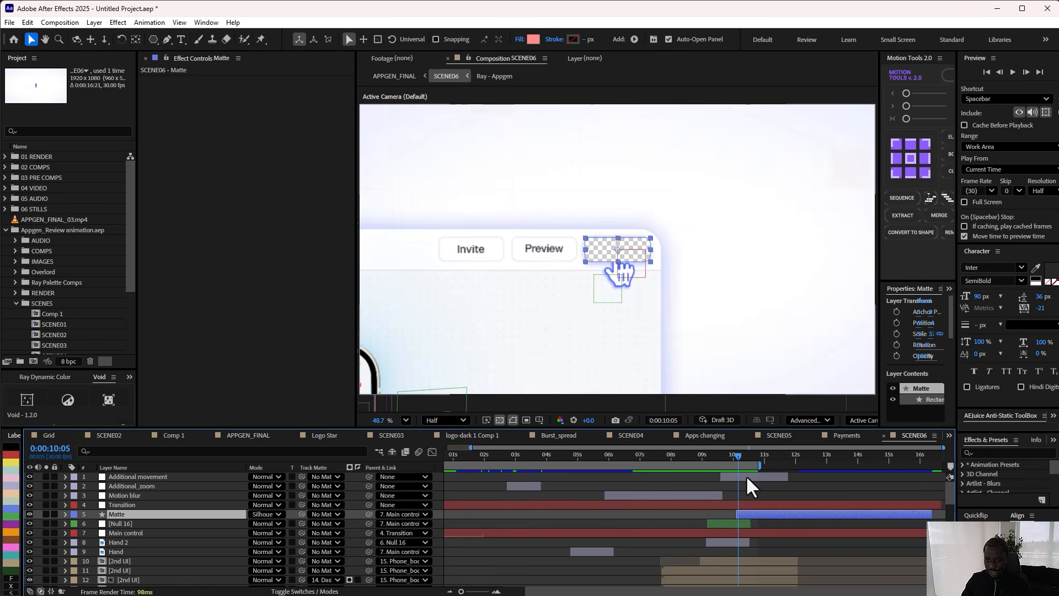
click(746, 475)
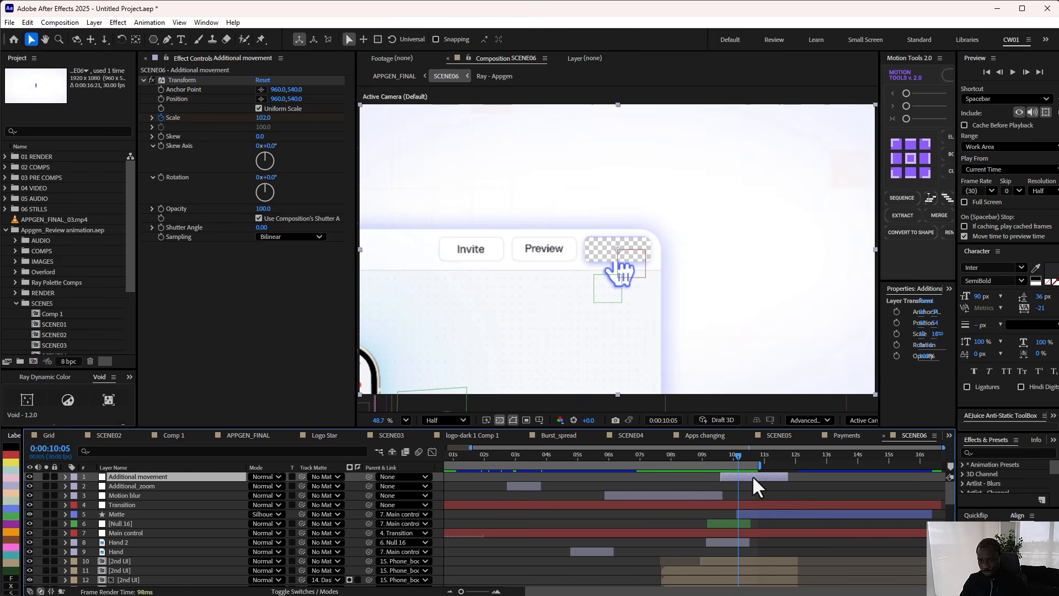
key(u)
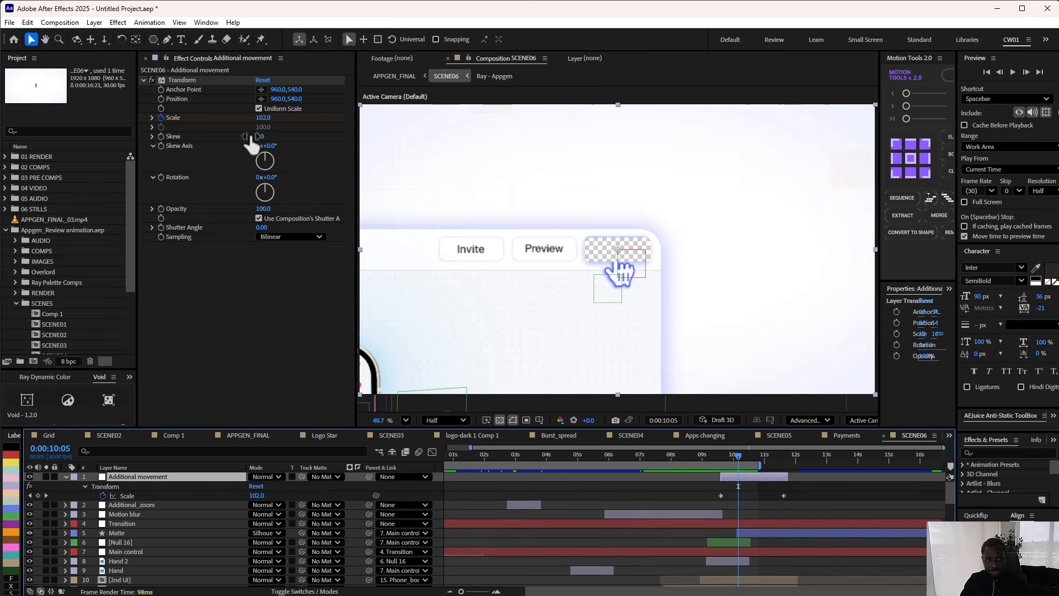
click(182, 79)
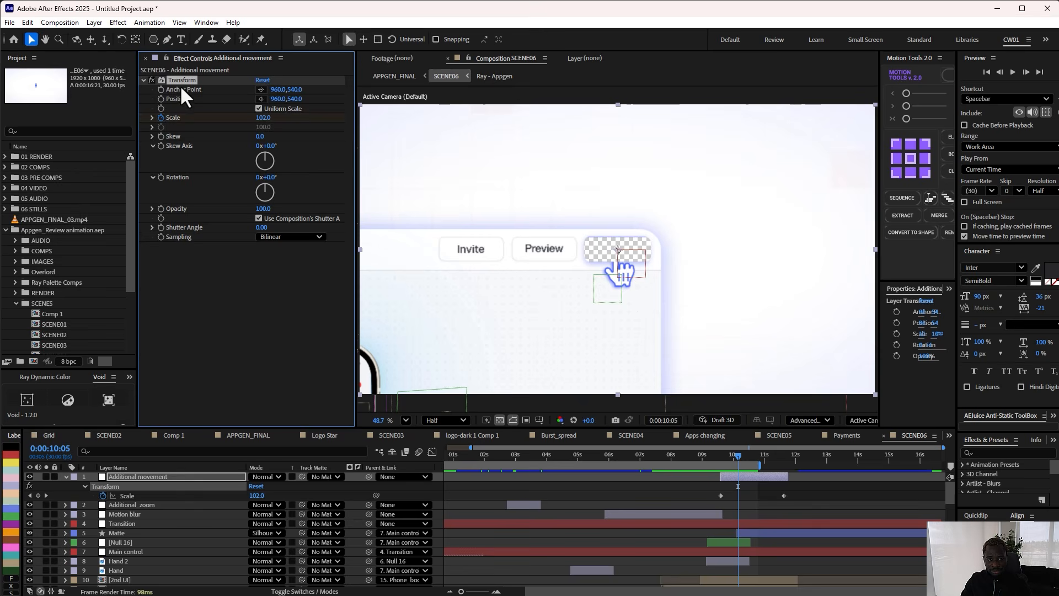
mouse_move(744, 449)
mouse_down()
mouse_move(719, 461)
mouse_move(750, 452)
mouse_move(742, 458)
mouse_up()
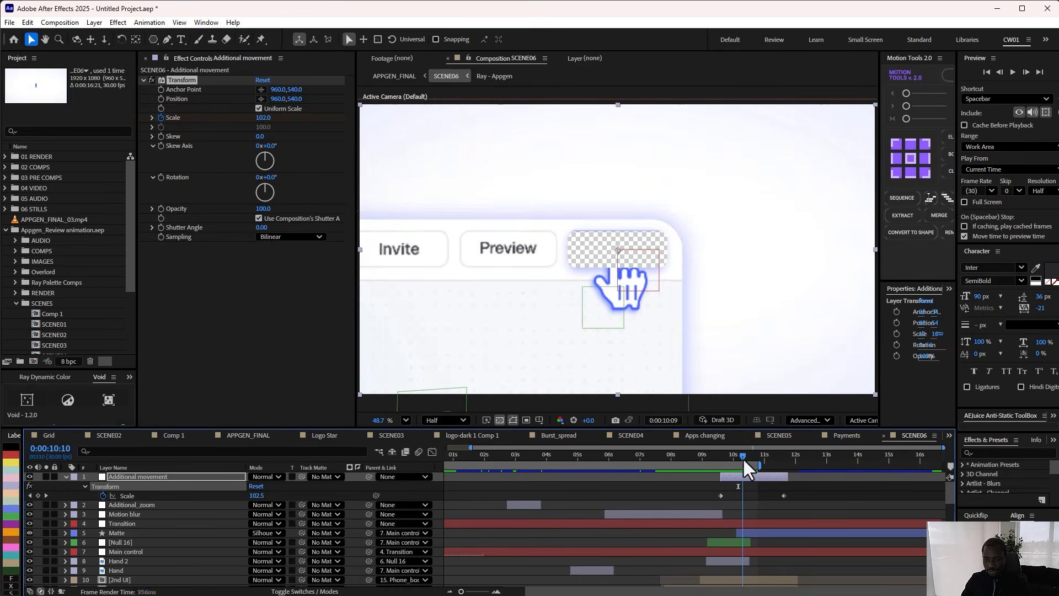
Step: Reveal the Transition layer's Scale keyframes and scrub through the zoom into the button from 0:00:10:02
click(751, 524)
key(s)
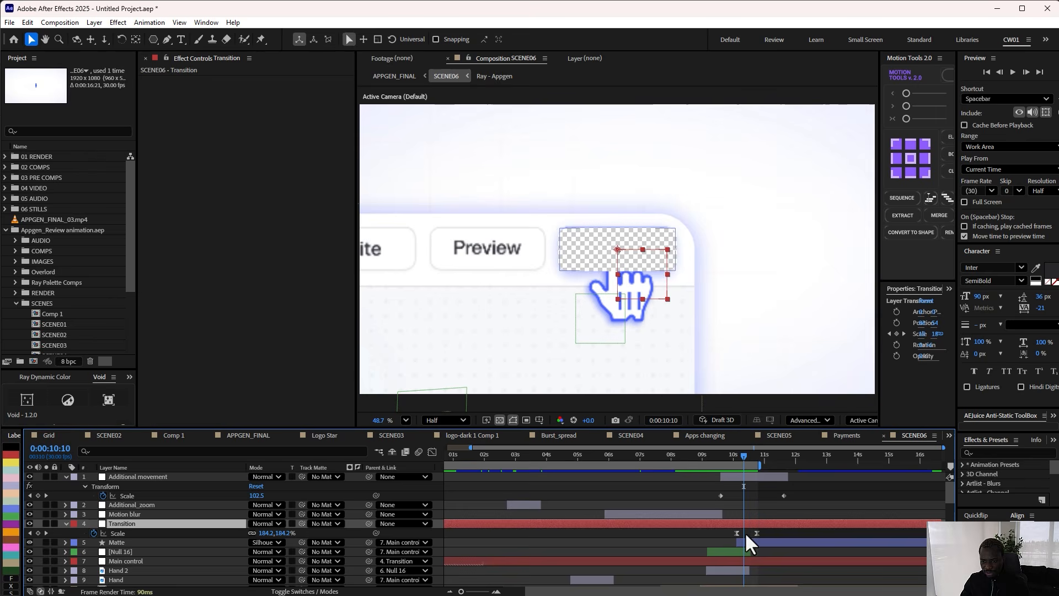
drag(740, 454, 736, 456)
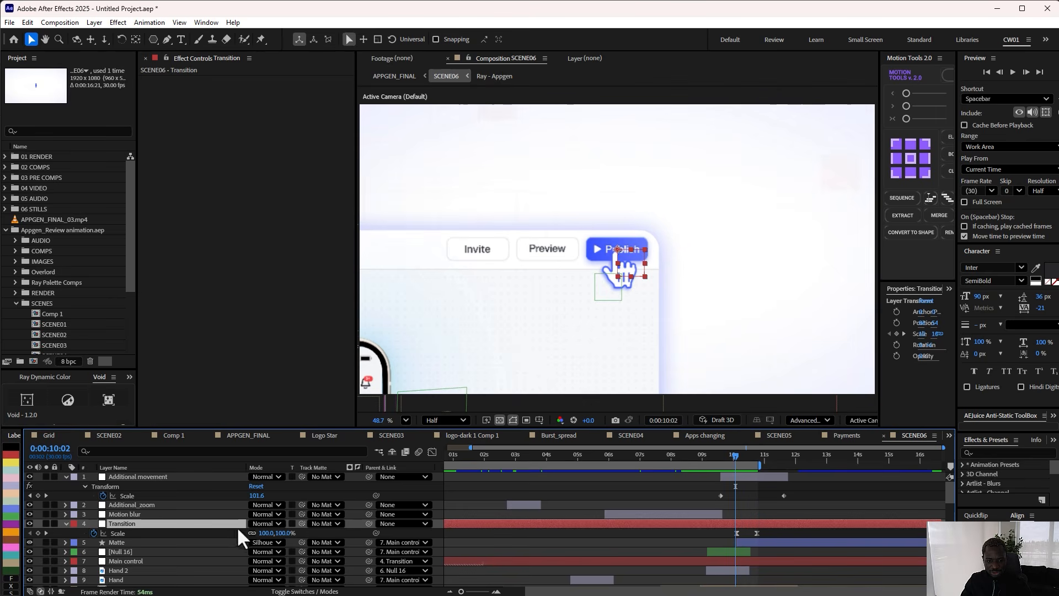
drag(737, 454, 758, 505)
Step: Go to the APPGEN_FINAL composition and scrub to the SCENE06-to-SCENE07 handover at 0:00:31:08
key(Tab)
click(697, 516)
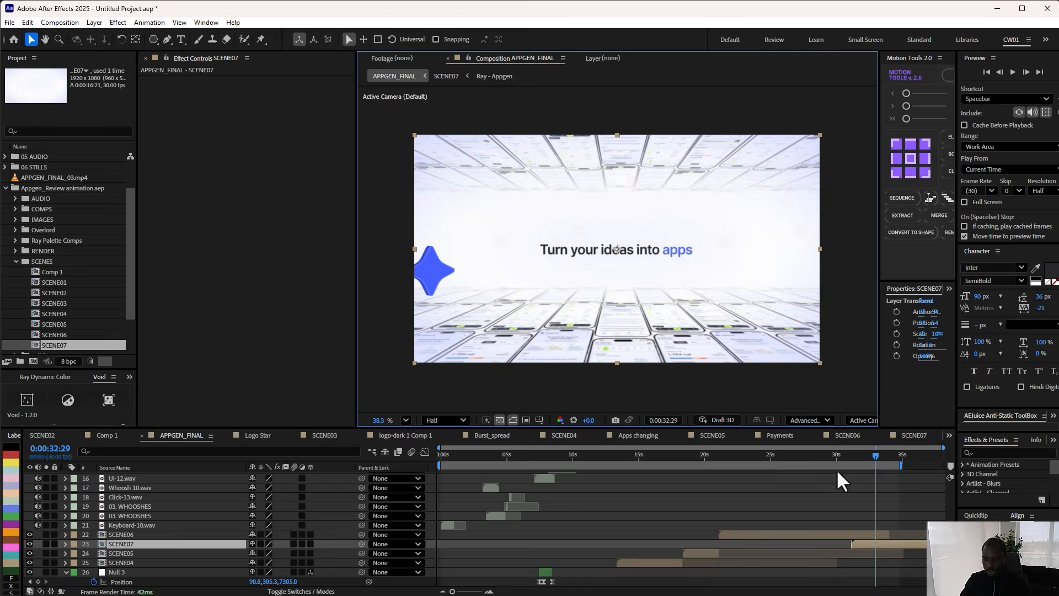
click(838, 456)
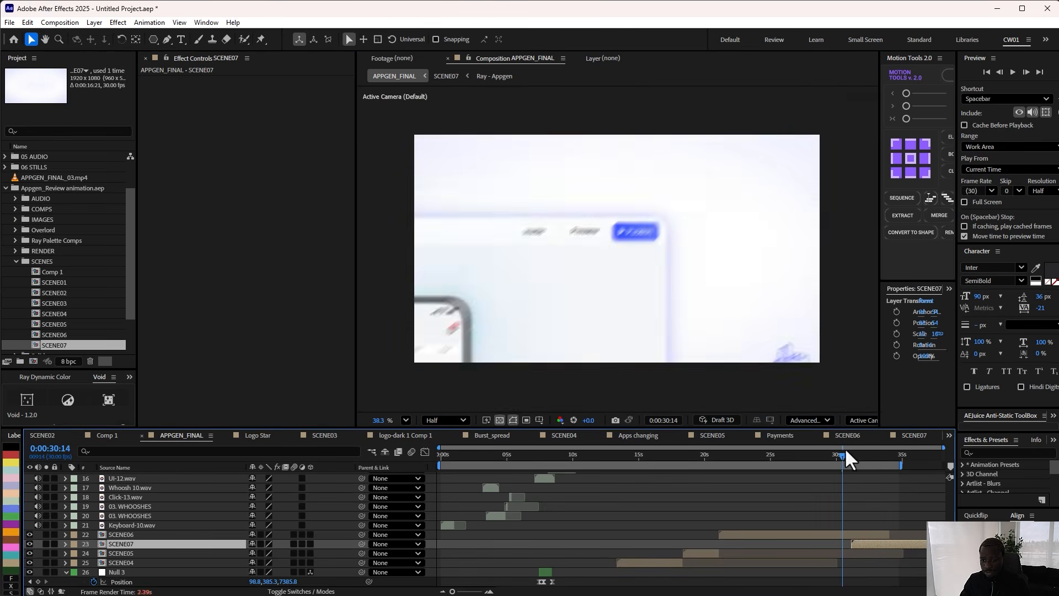
click(852, 455)
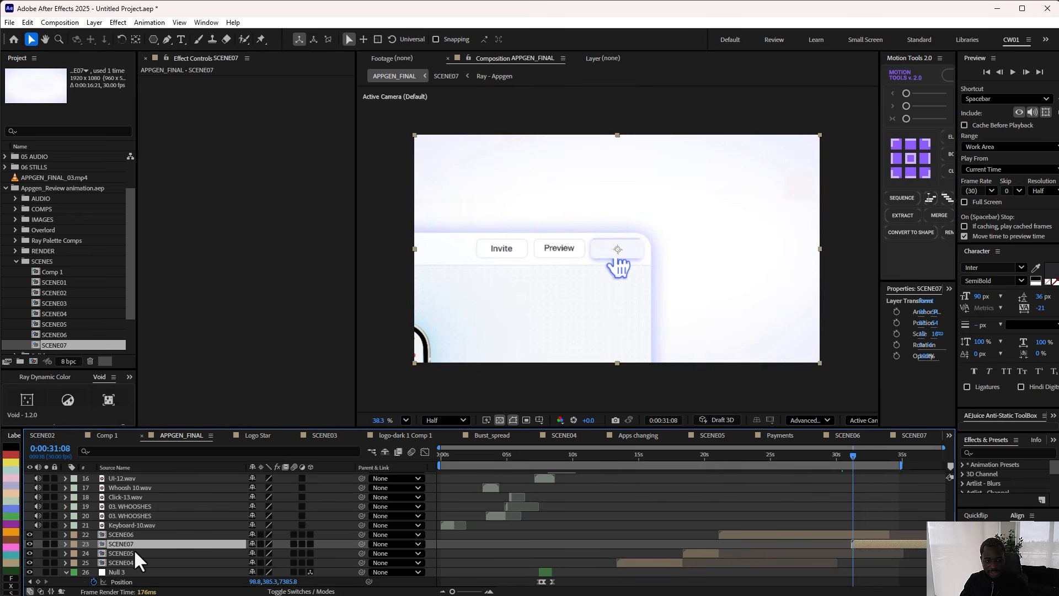
Step: Compare the stacked SCENE06 and SCENE07 layers and scrub through the transition to 0:00:31:19
click(173, 553)
click(108, 544)
click(863, 534)
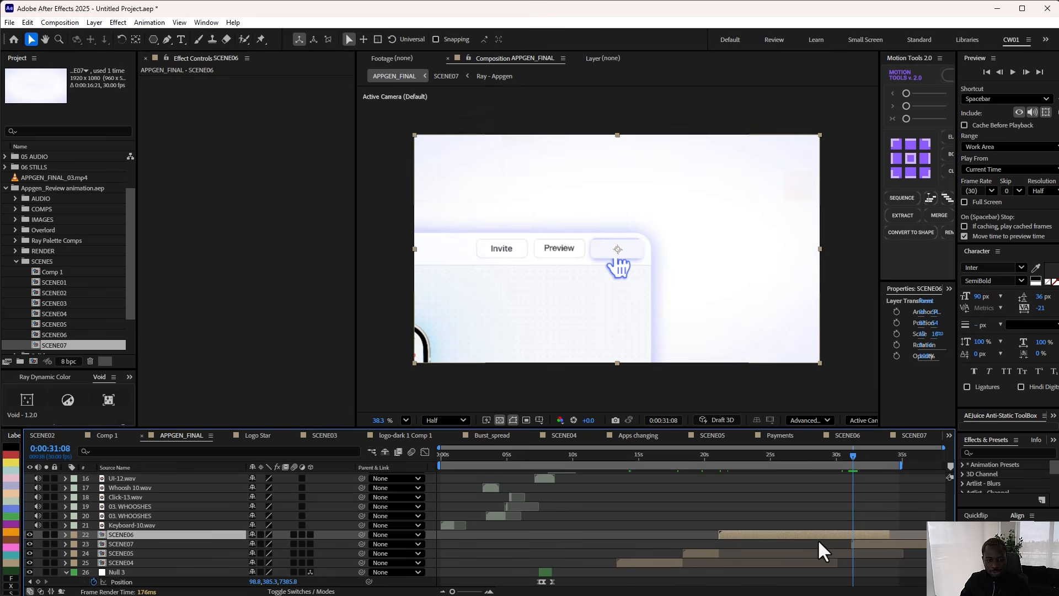
click(863, 544)
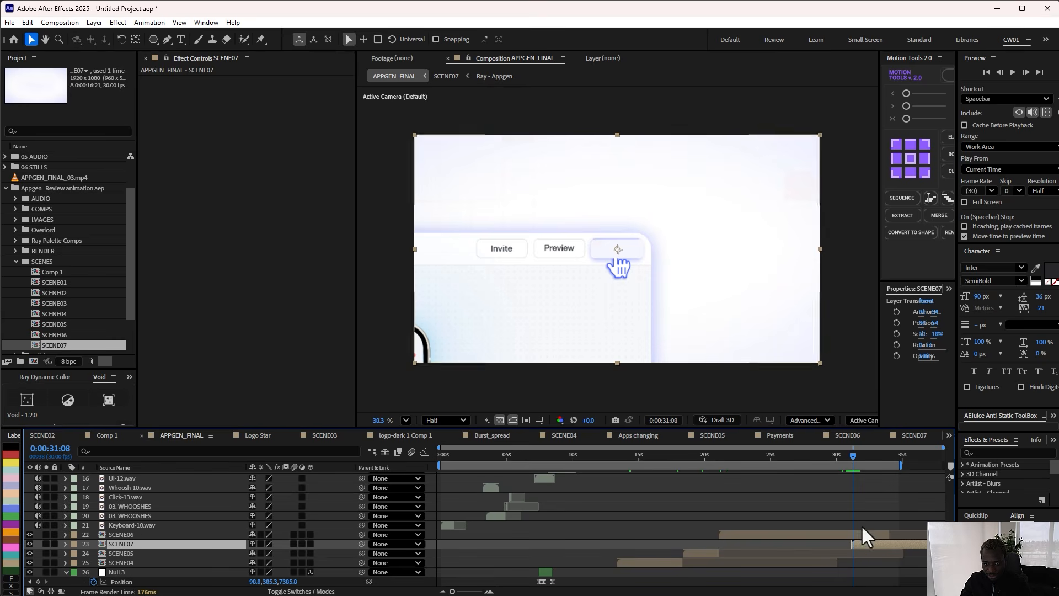
drag(853, 458, 857, 454)
click(877, 505)
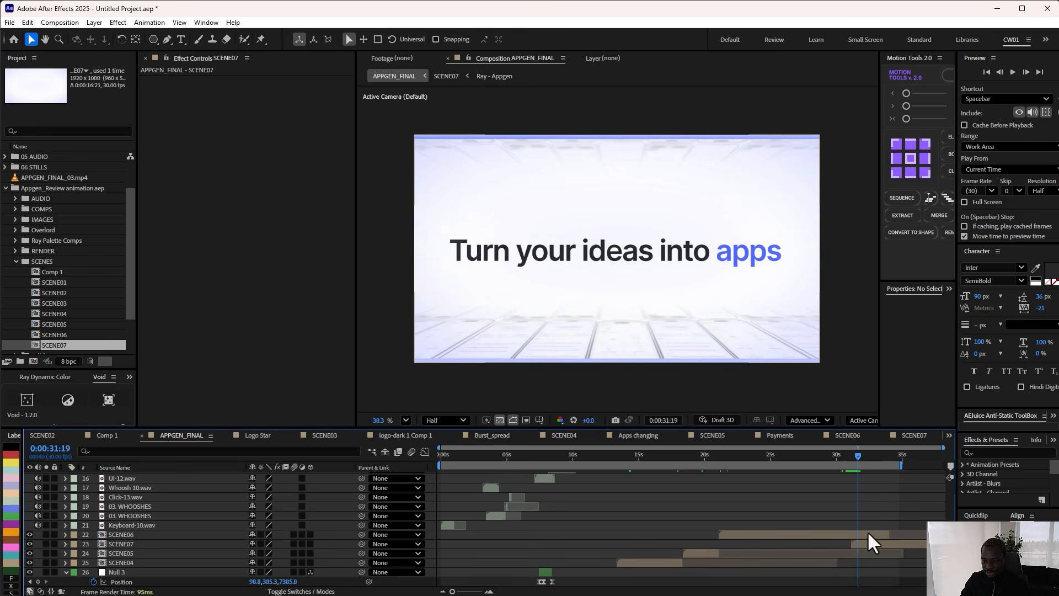
Step: Open the SCENE07 composition, scrub to 0:00:01:06 and collapse the properties of all its layers
double_click(867, 545)
mouse_move(458, 455)
mouse_down()
mouse_move(432, 448)
mouse_move(477, 453)
mouse_up()
scroll(503, 529, down, 3)
key(ctrl+a)
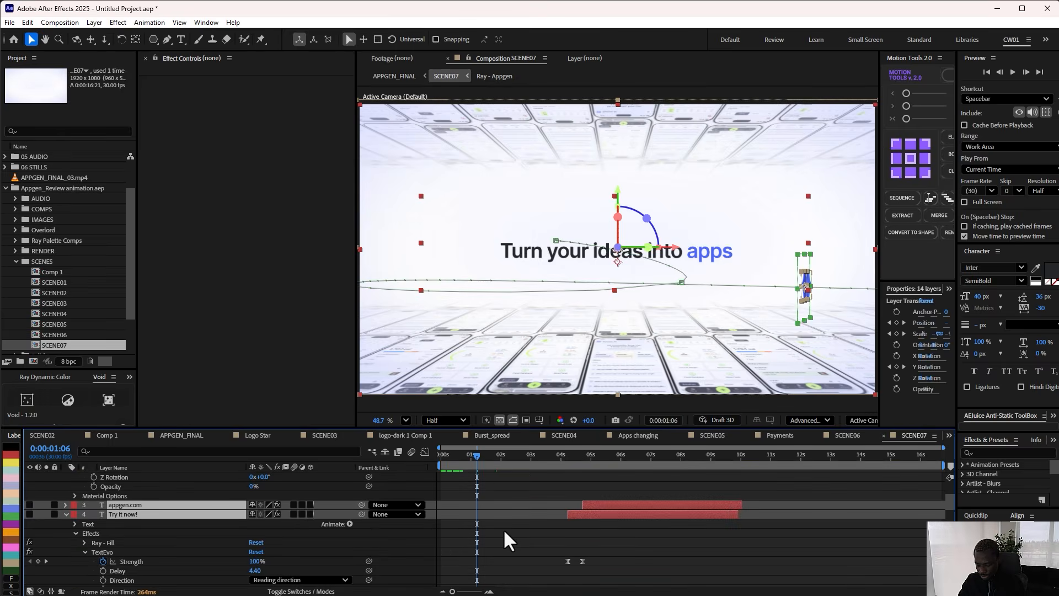
key(u)
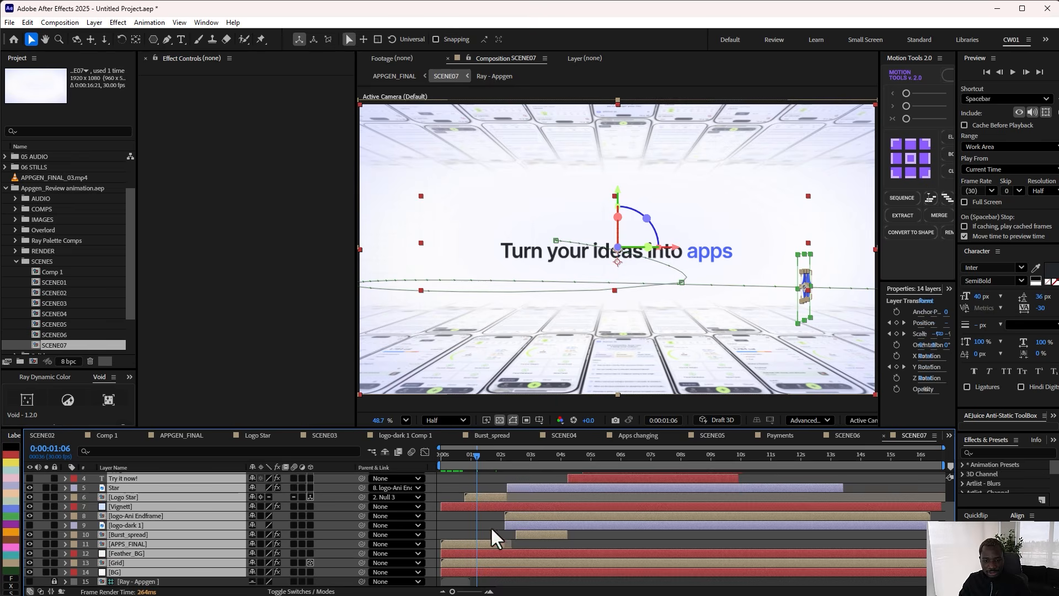
Step: Solo the Feather_BG, Grid and BG layers to isolate the SCENE07 background
click(491, 527)
click(46, 554)
click(46, 563)
click(46, 572)
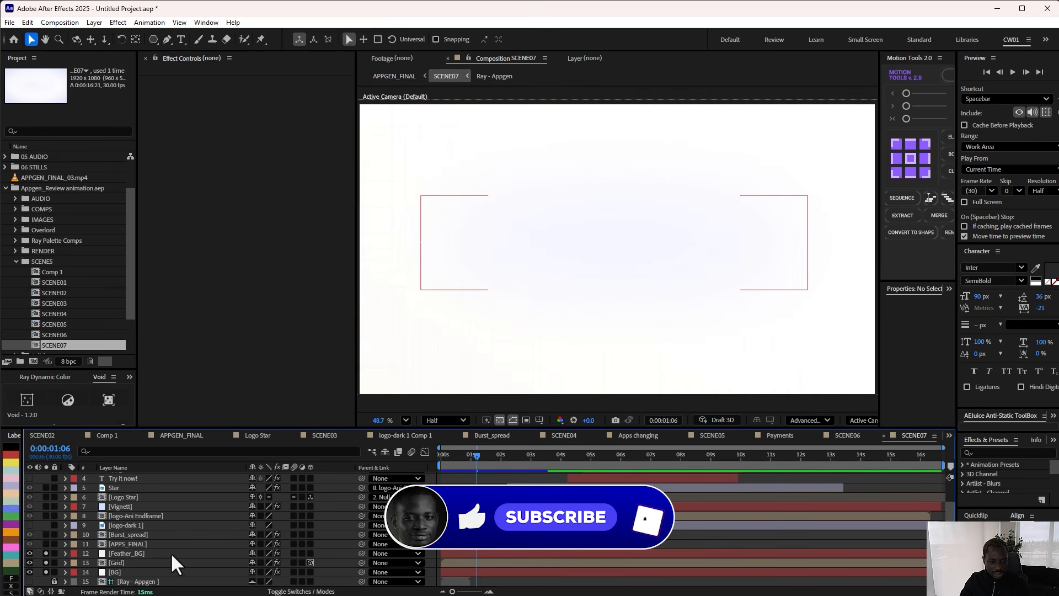
Step: Add the APPS_FINAL layer to the solo, show its effects, and toggle its solo off and on to compare
click(46, 544)
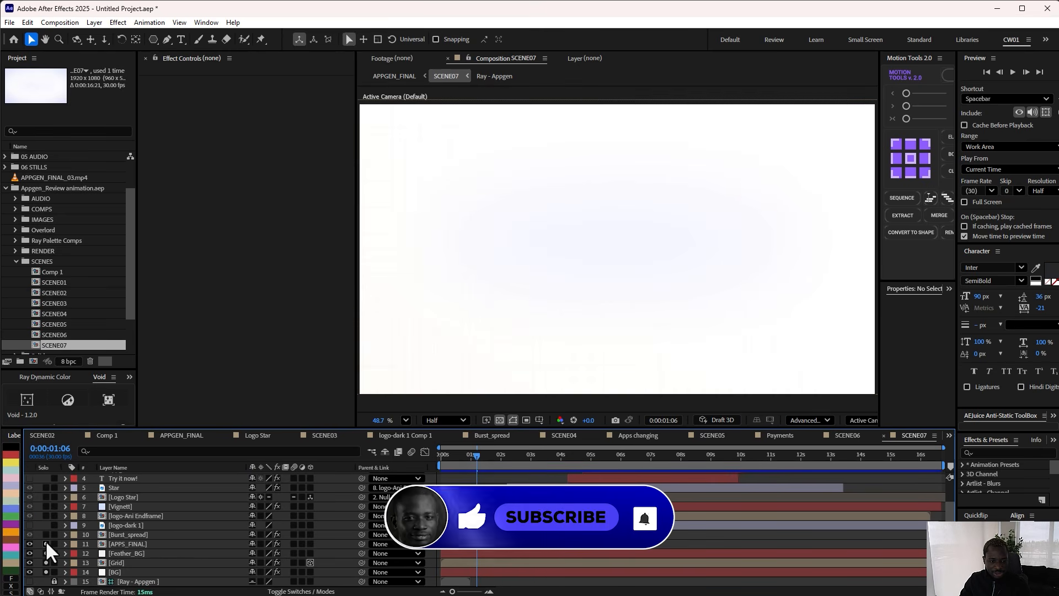
click(127, 544)
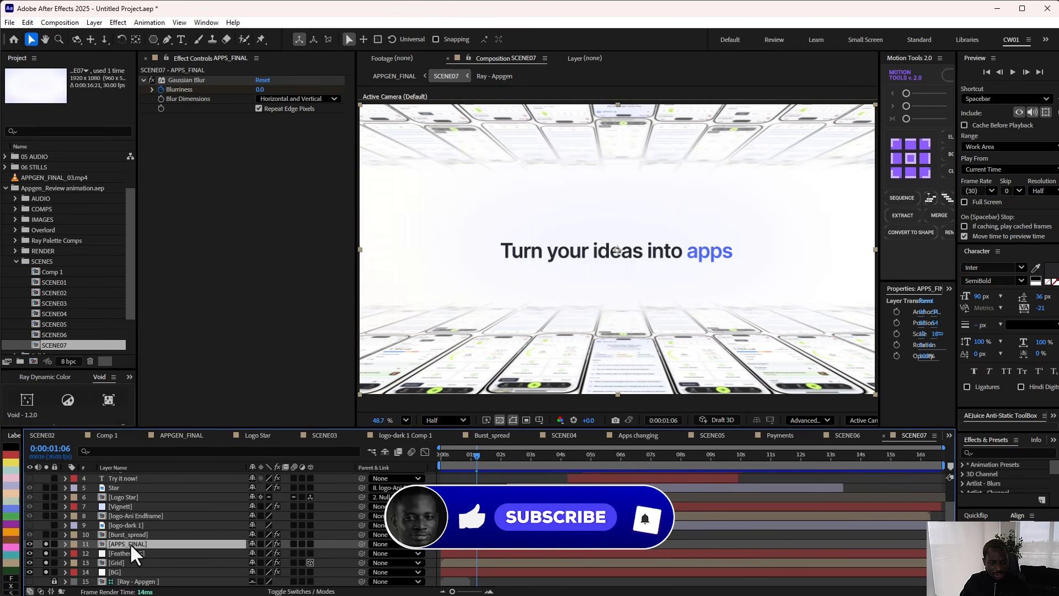
click(46, 544)
click(45, 544)
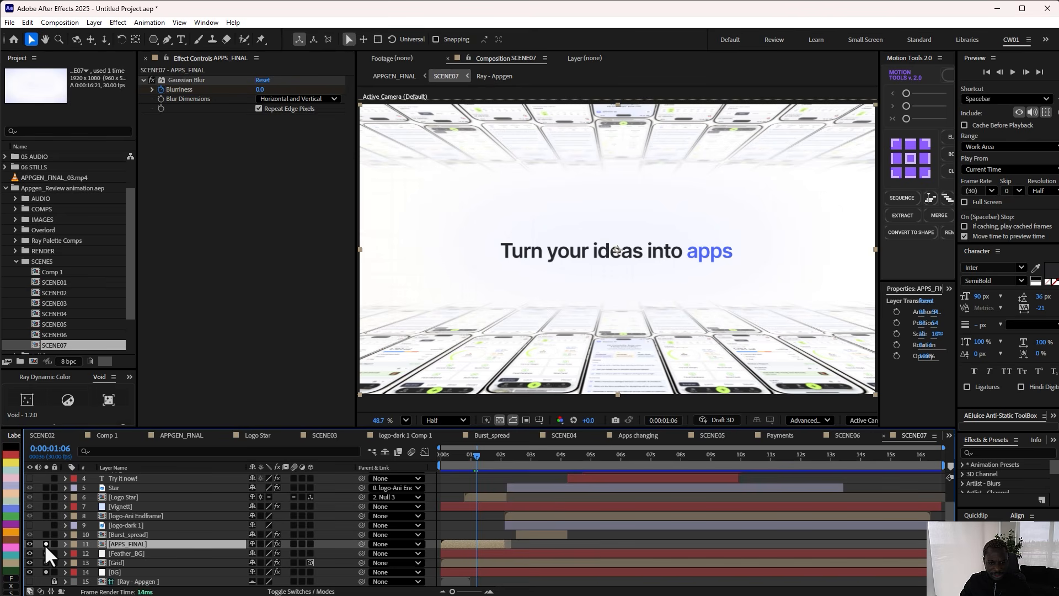
Step: Open the APPS_FINAL composition, collapse all its layer properties, fit the view, and scrub to 0:00:01:02
double_click(117, 544)
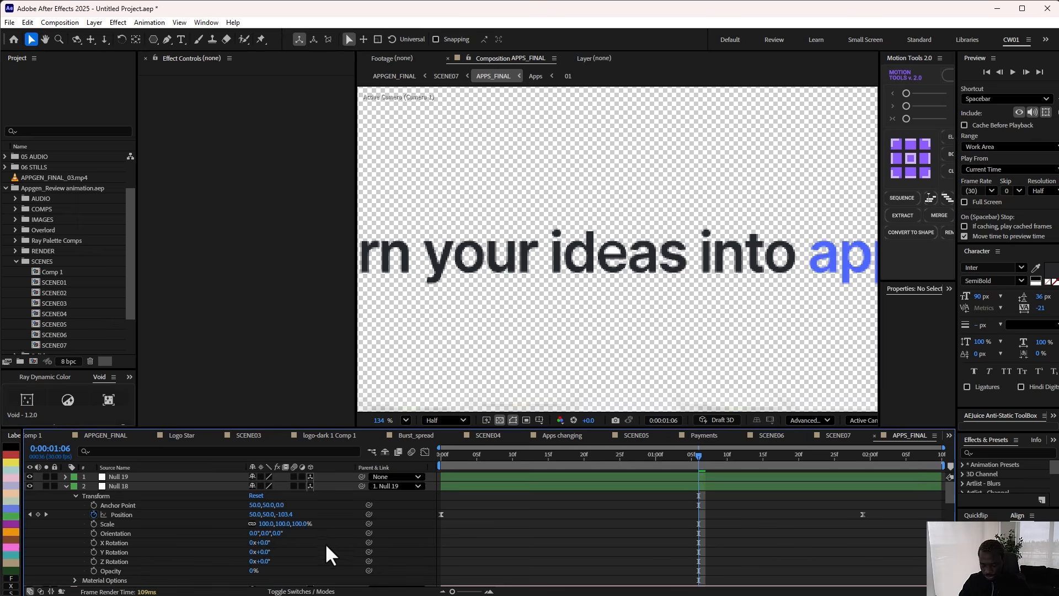
key(ctrl+a)
click(66, 486)
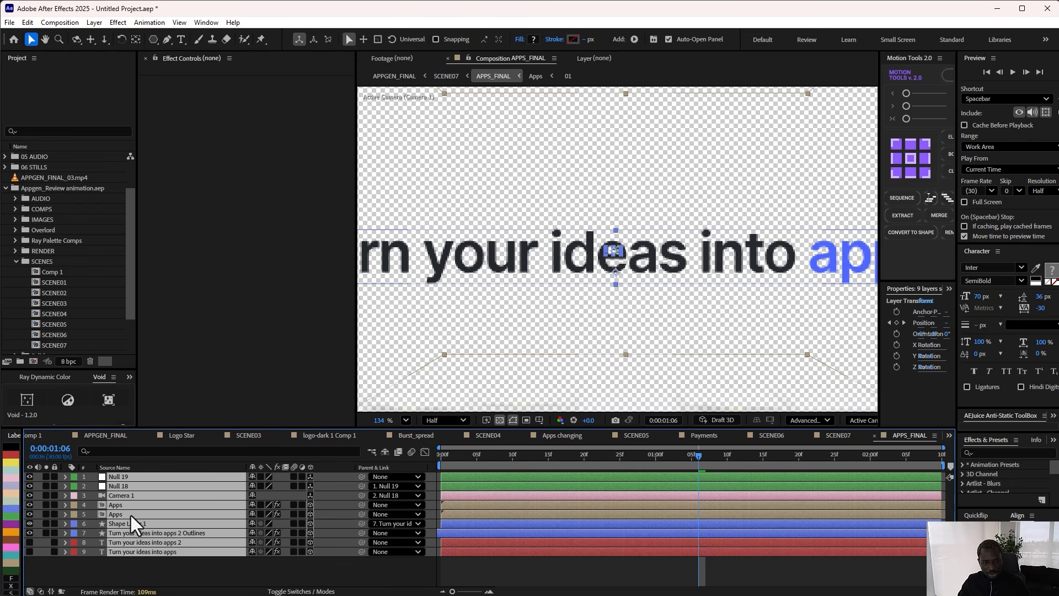
click(406, 419)
click(417, 439)
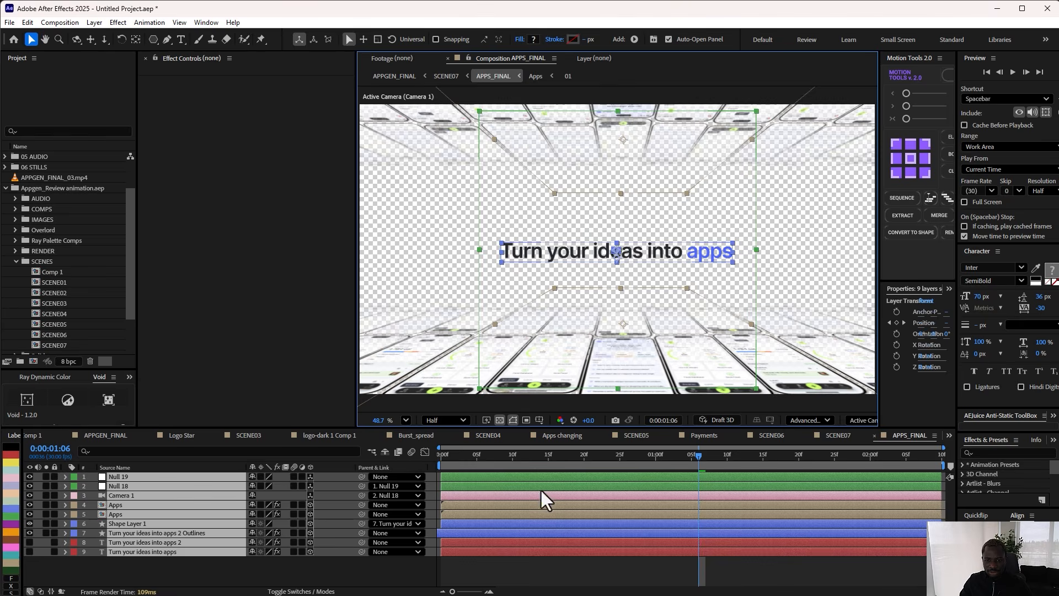
drag(574, 458, 670, 475)
click(562, 585)
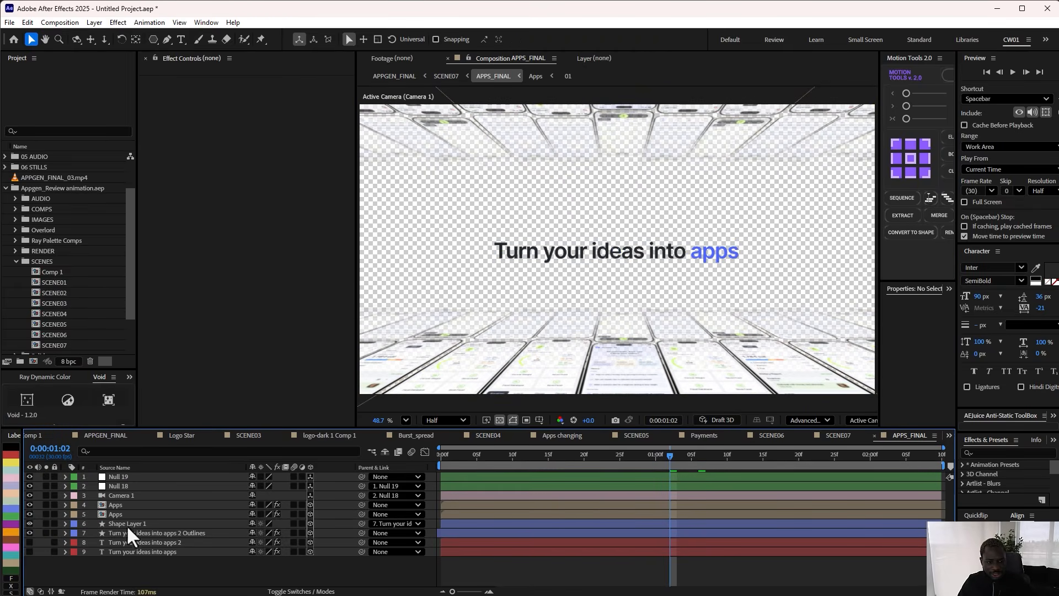
Step: Solo Shape Layer 1 and the "Turn your ideas into apps 2 Outlines" layer briefly, then hide both layers
click(46, 532)
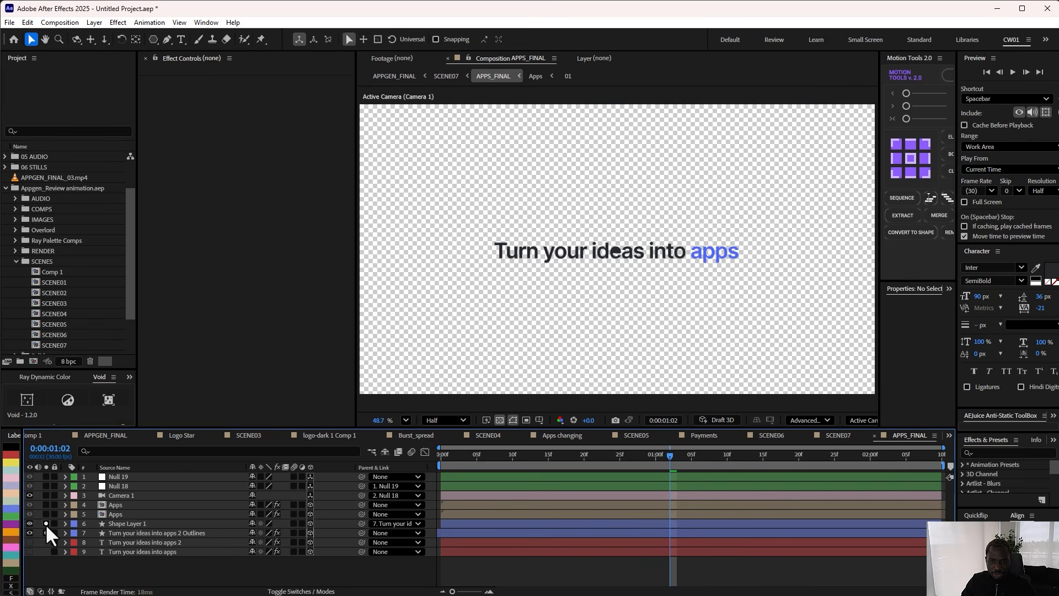
click(46, 528)
click(31, 526)
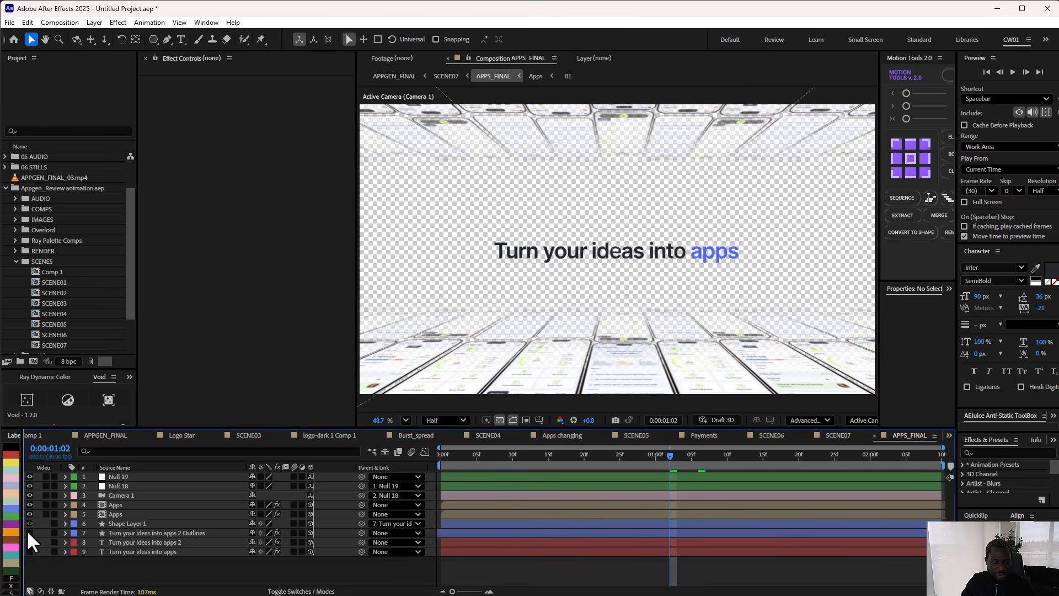
click(27, 531)
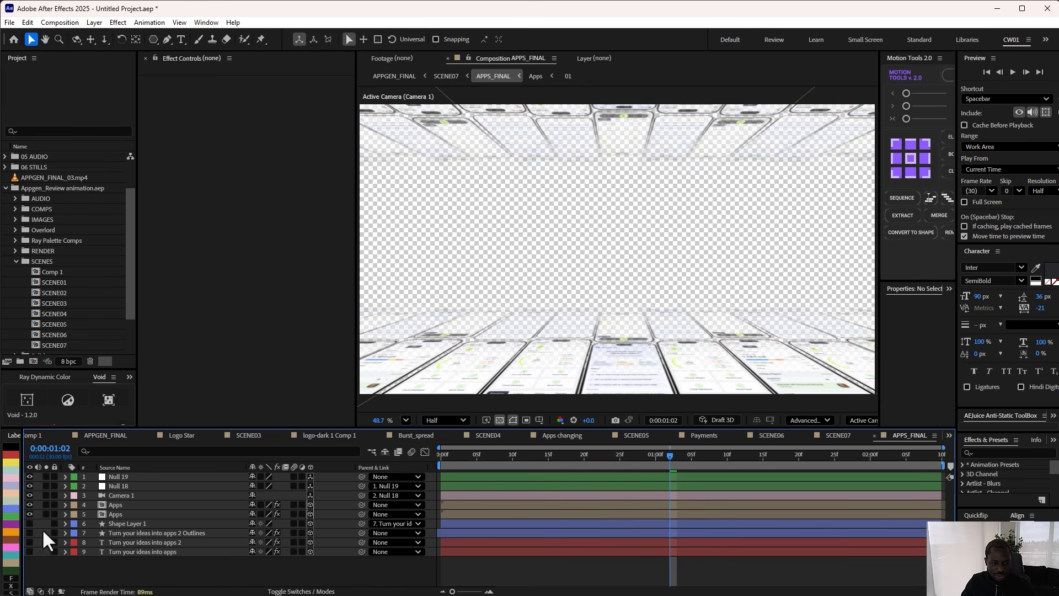
Step: Solo the lower Apps layer, show its CC RepeTile effect, and open its Apps composition
click(46, 514)
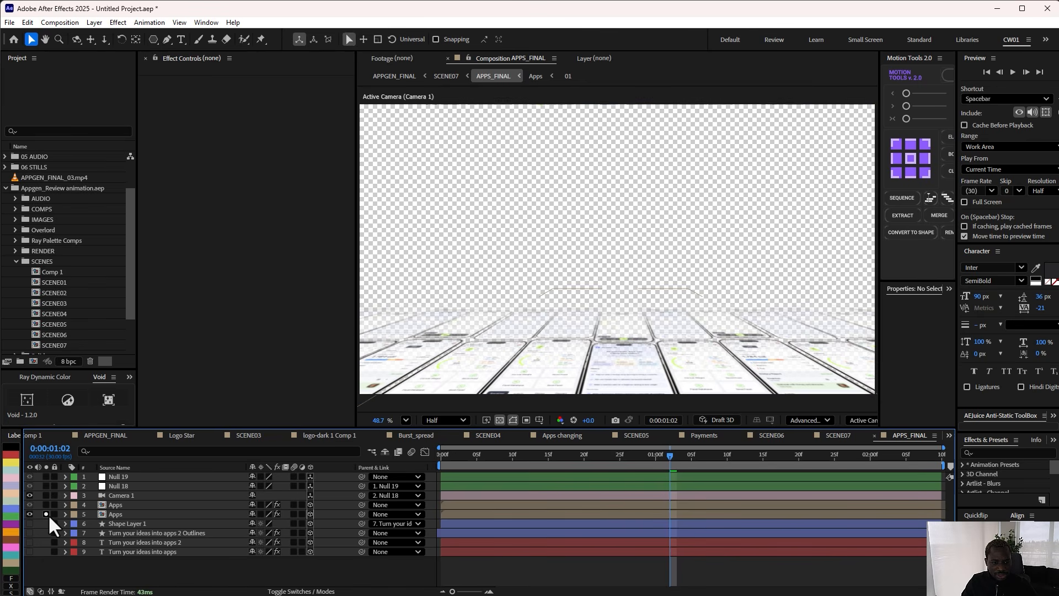
click(111, 514)
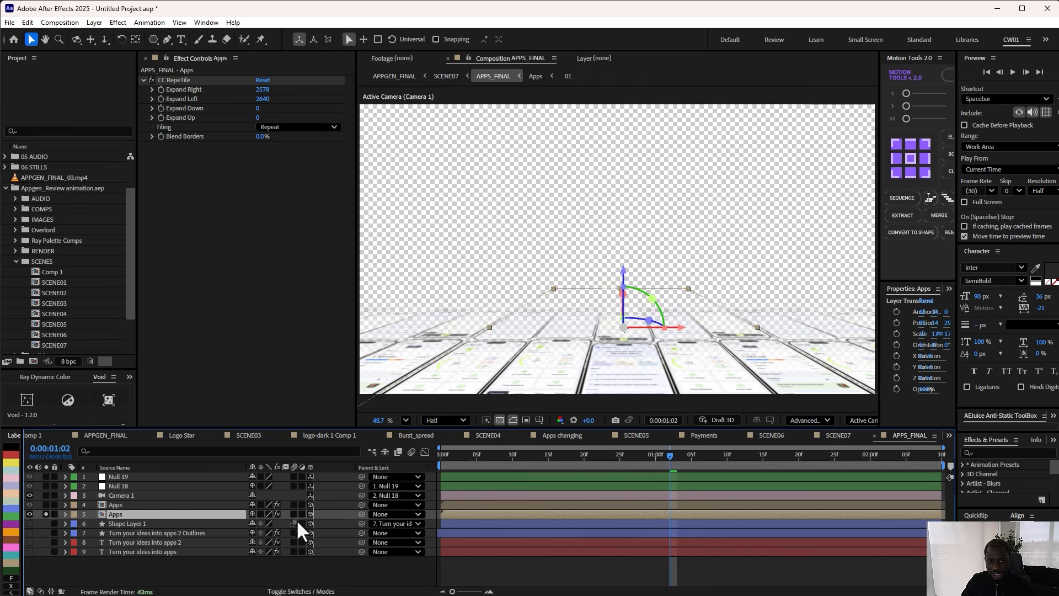
double_click(114, 514)
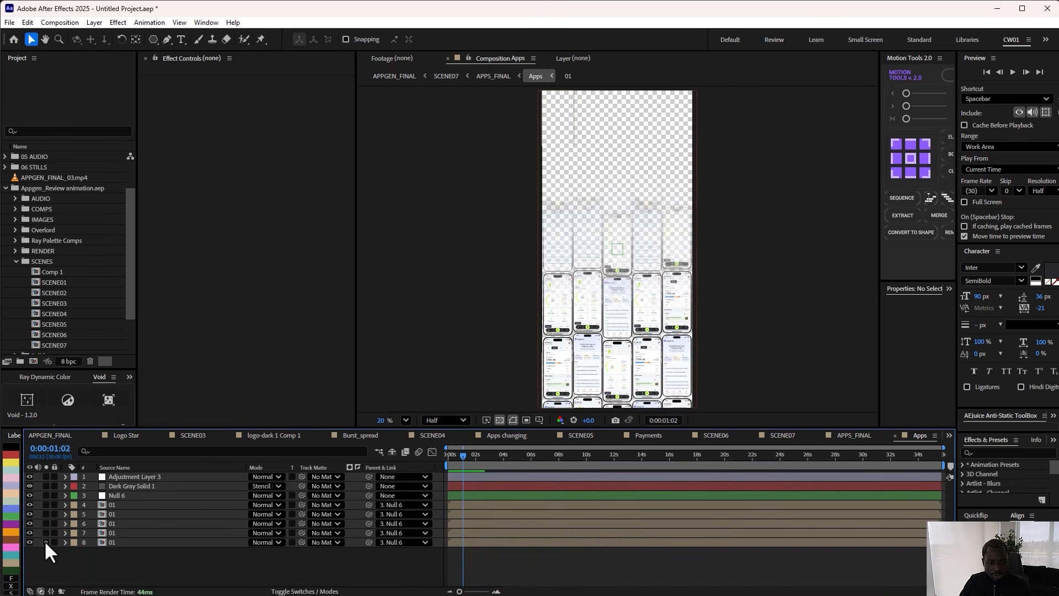
Step: Solo the bottommost 01 layer in the Apps composition and examine its column of phones up close
click(46, 542)
scroll(664, 293, up, 1)
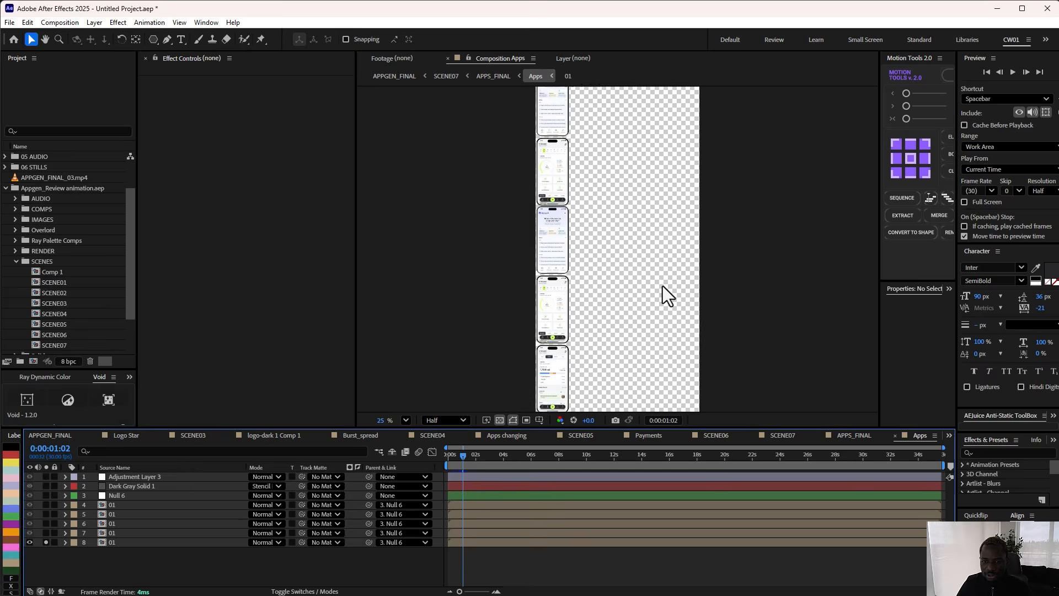
scroll(662, 284, up, 2)
key(h)
drag(449, 255, 592, 277)
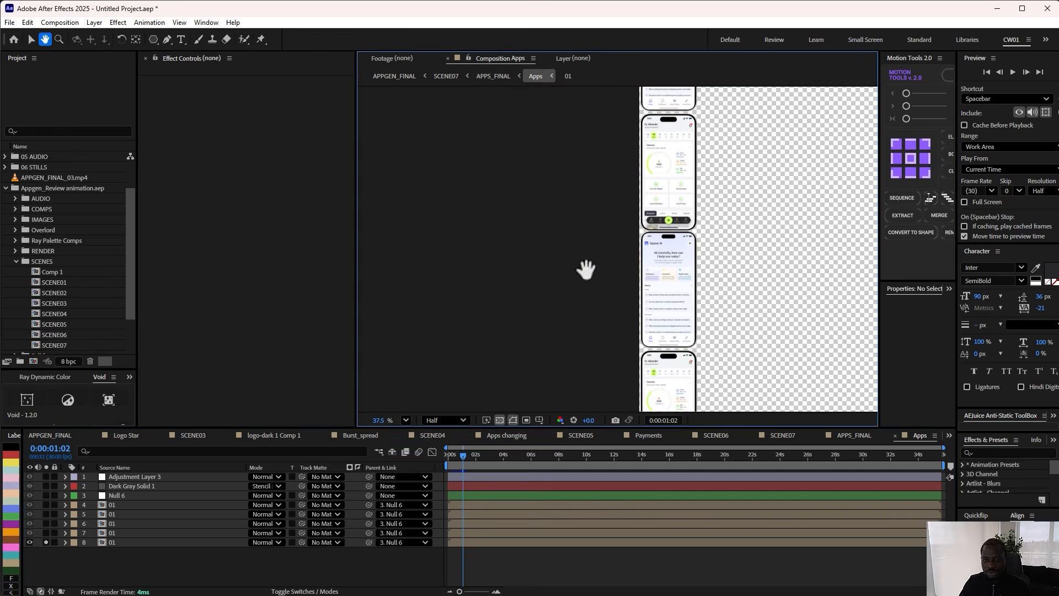
key(v)
Step: Review the Apps composition's settings and close them without changes
right_click(530, 261)
click(571, 279)
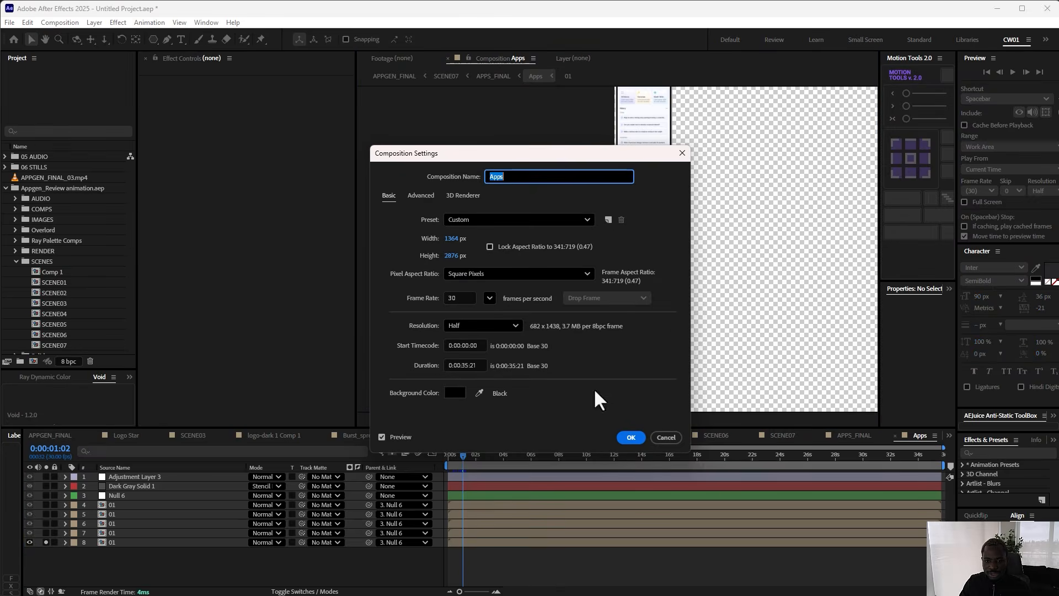
click(632, 437)
scroll(671, 326, down, 3)
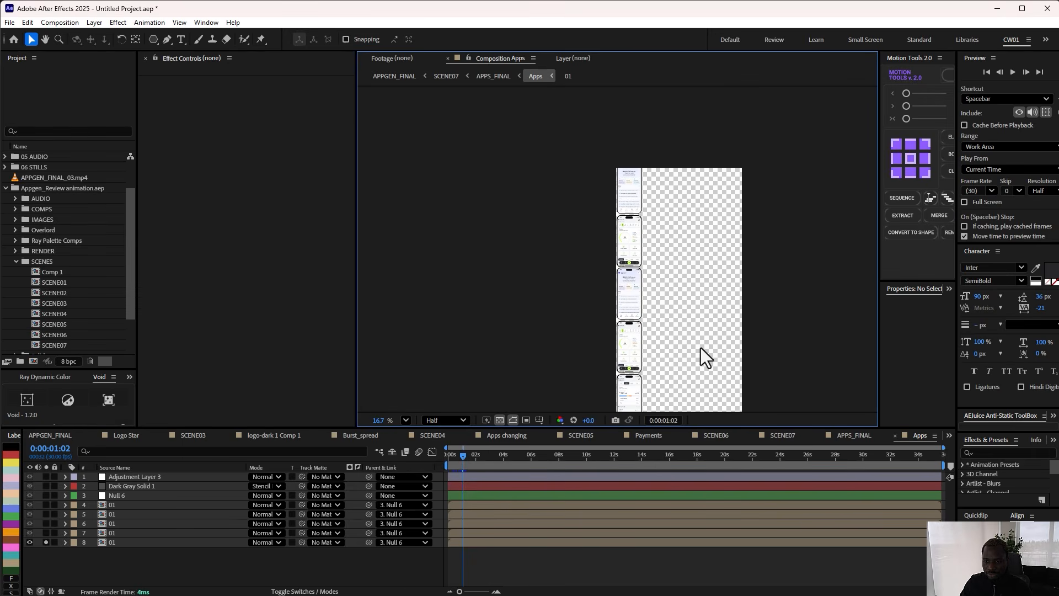
Step: Show the effects of the soloed 01 layer, open its composition, and inspect the stacked phone screens
click(100, 543)
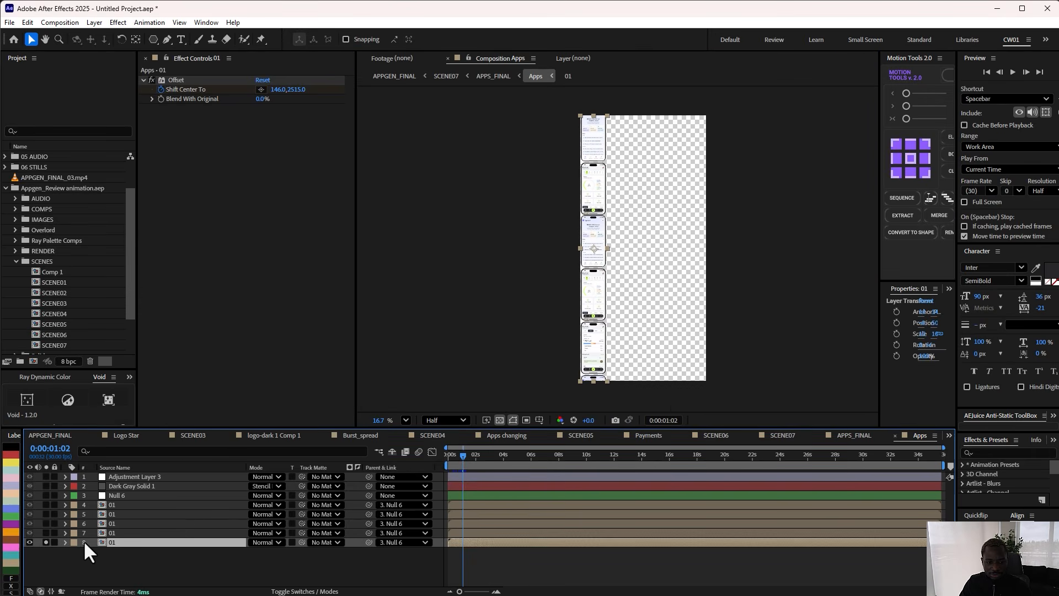
double_click(119, 542)
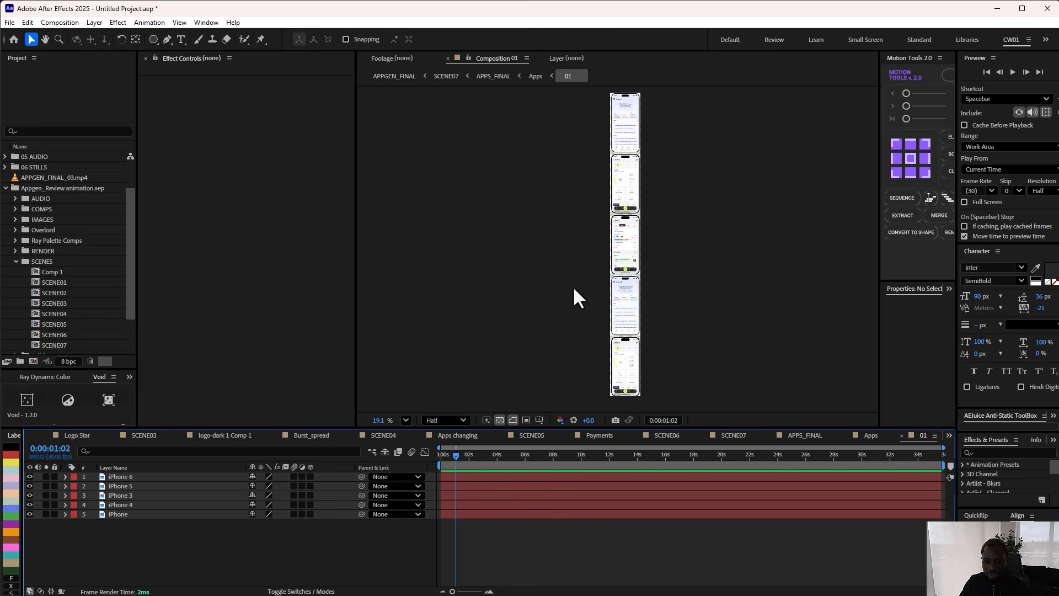
scroll(573, 292, up, 2)
scroll(595, 255, up, 6)
scroll(594, 255, down, 6)
scroll(608, 255, down, 3)
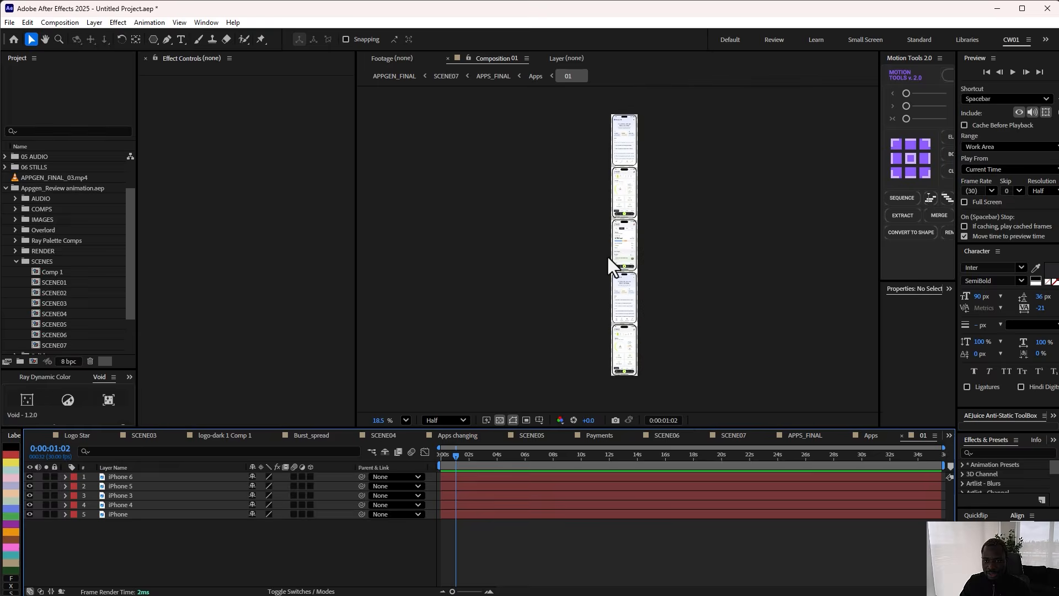
Step: Review the 01 composition's settings and cancel without changes
right_click(539, 256)
click(574, 286)
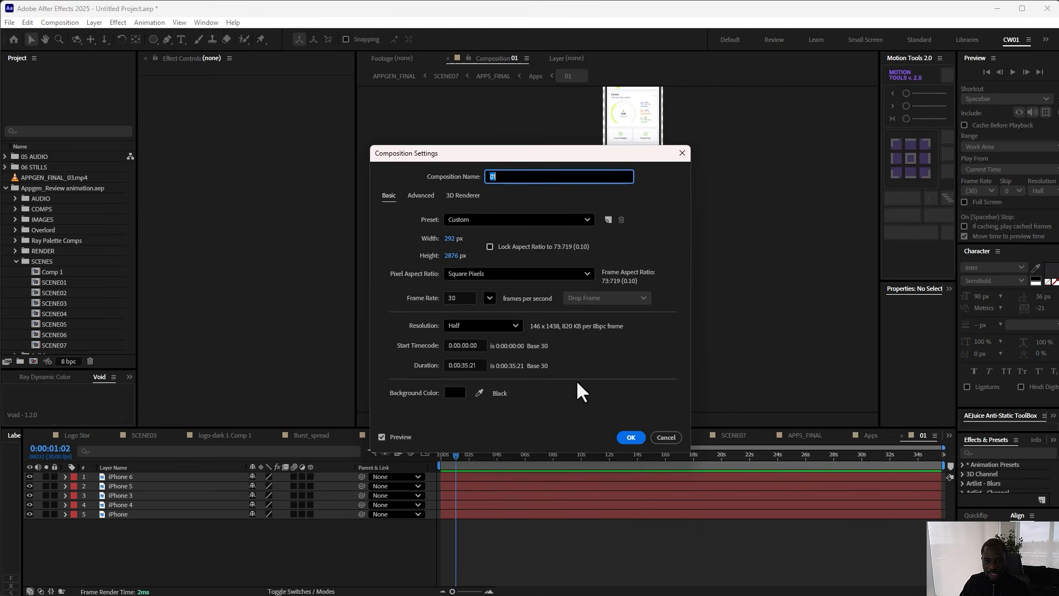
click(666, 438)
Step: Select all five iPhone layers, examine the phone column from top to bottom, and deselect them
drag(209, 546, 165, 474)
scroll(610, 237, up, 2)
key(space)
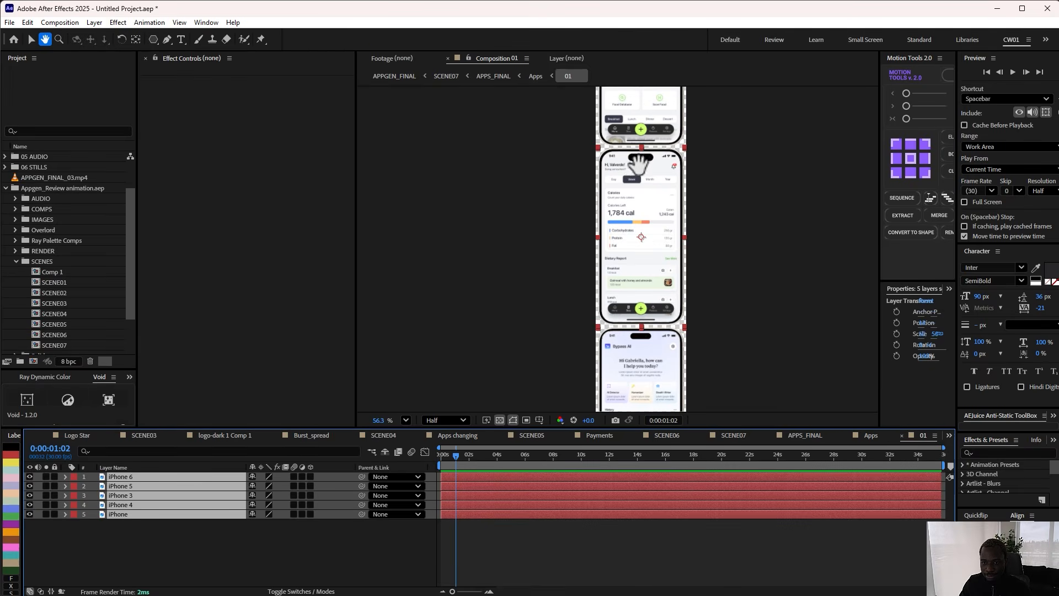
drag(639, 165, 634, 317)
mouse_move(651, 100)
mouse_down()
mouse_move(630, 271)
mouse_move(657, 111)
mouse_up()
drag(606, 356, 604, 212)
scroll(601, 317, down, 5)
click(682, 554)
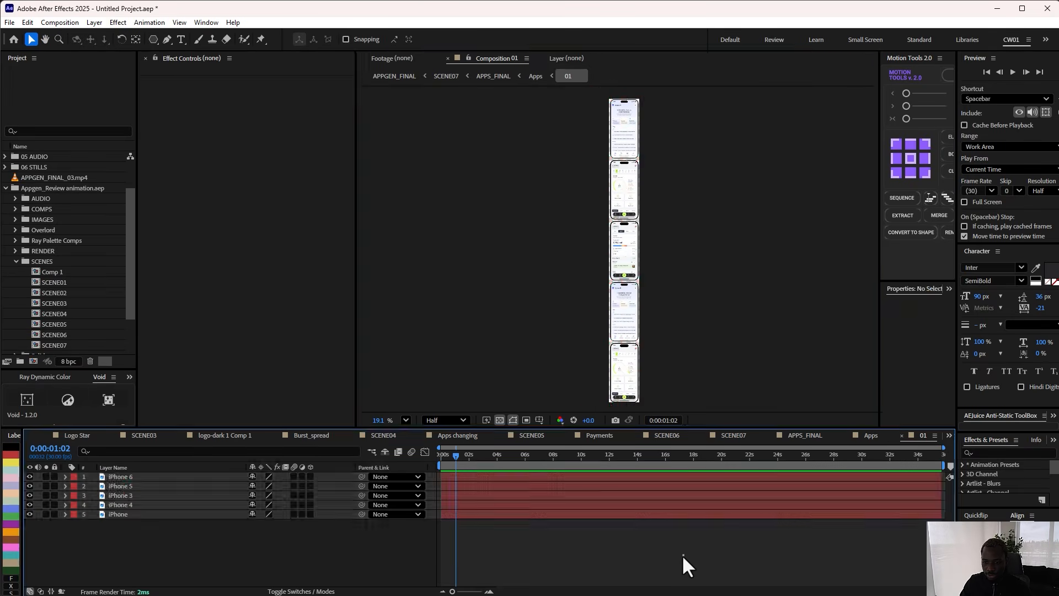
Step: Return to the Apps composition and solo all five 01 layers to examine the full phone grid
key(Tab)
click(611, 556)
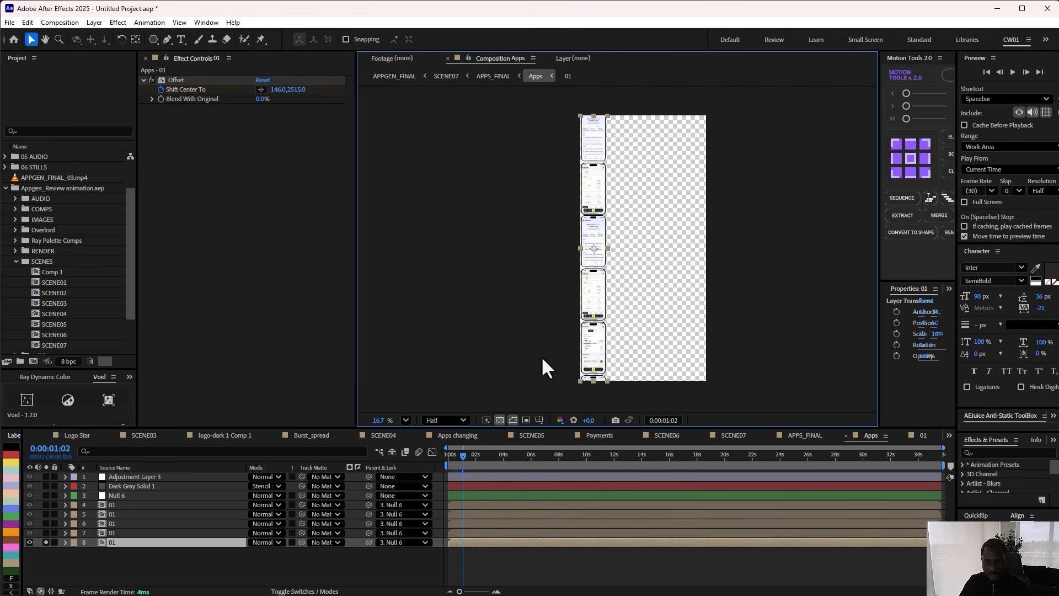
drag(43, 532, 46, 505)
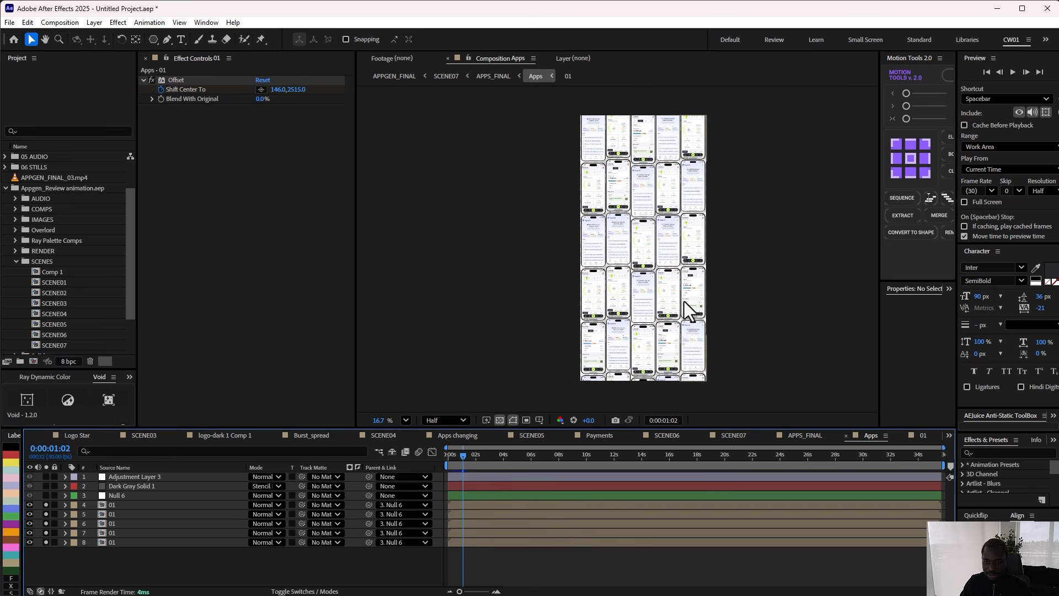
scroll(657, 316, up, 3)
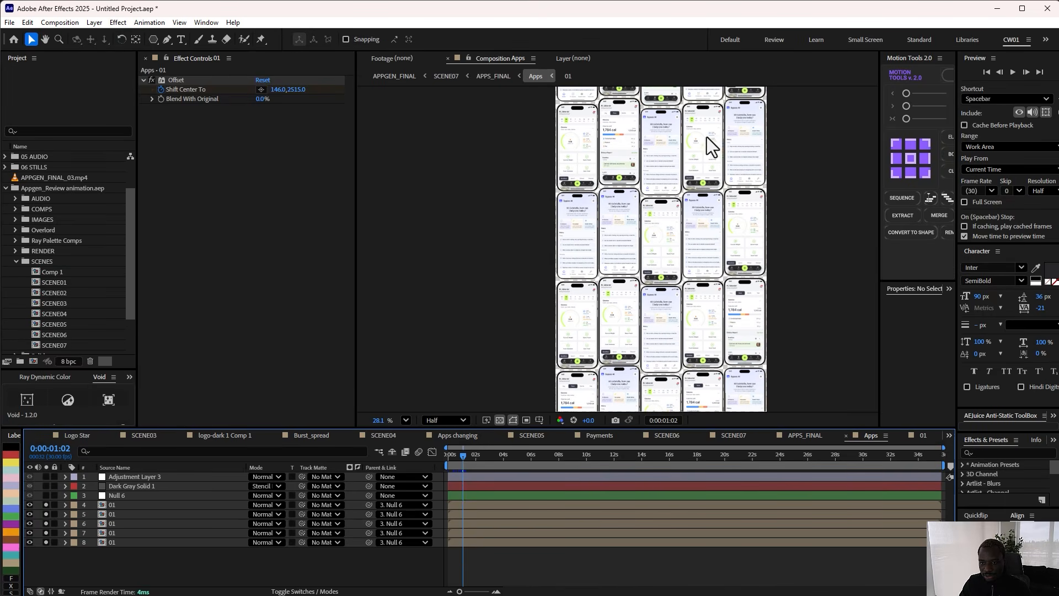
scroll(661, 250, down, 2)
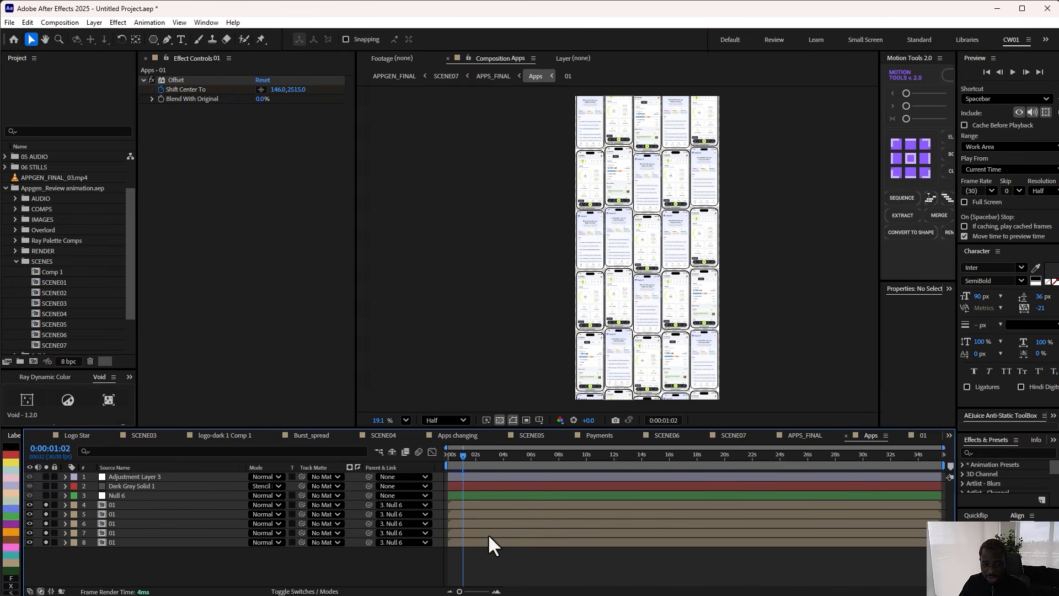
Step: Reveal the Position property of all five 01 layers and compare the spacing of their columns
drag(186, 579, 135, 508)
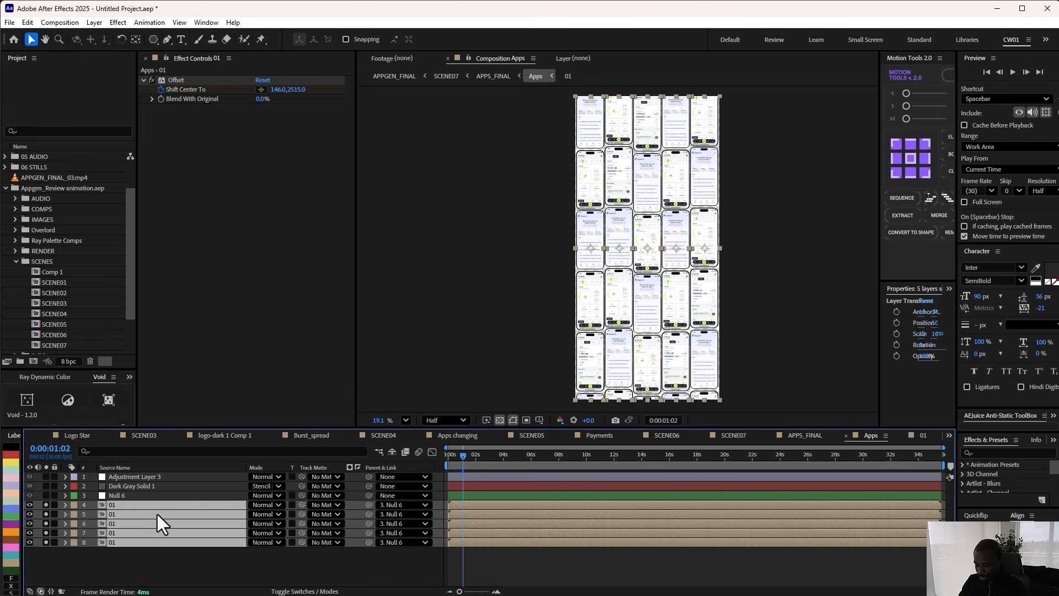
key(p)
scroll(512, 522, down, 1)
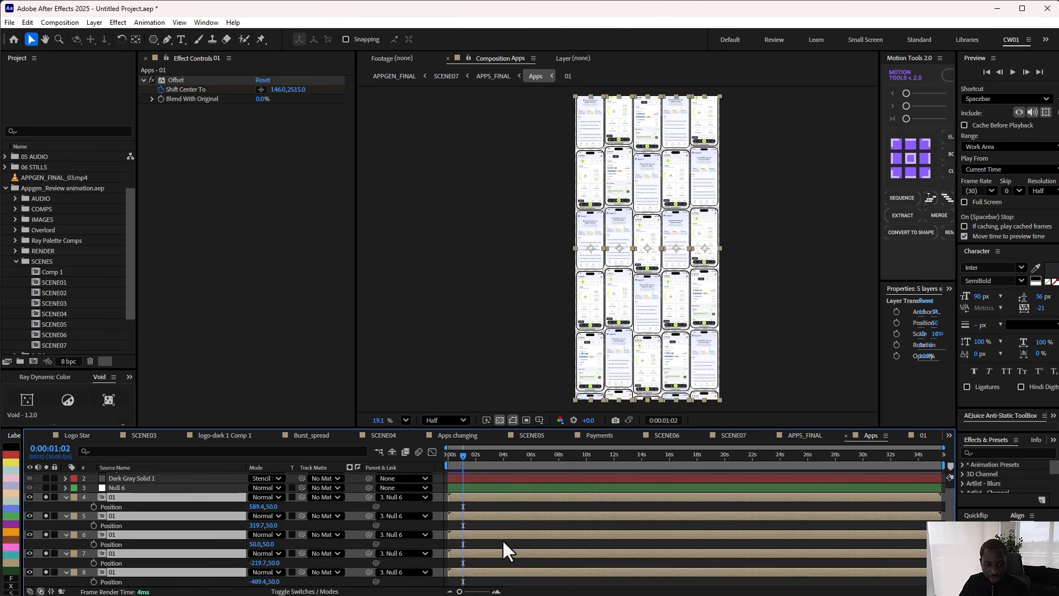
click(782, 296)
scroll(716, 343, down, 2)
scroll(669, 367, up, 3)
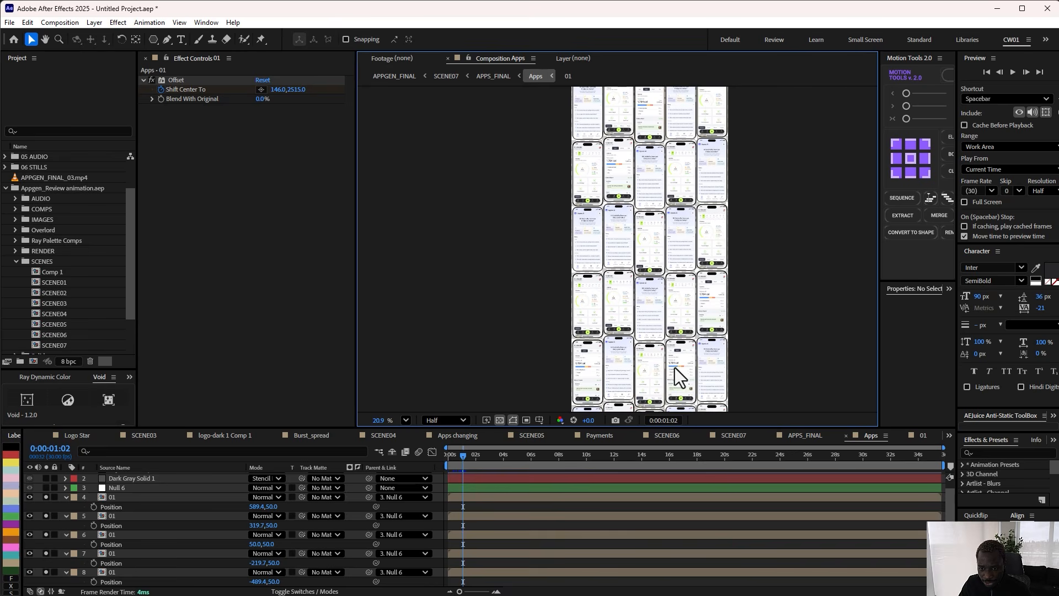
Step: Select the topmost 01 layer in the stack and its Offset effect
click(157, 497)
scroll(157, 521, up, 1)
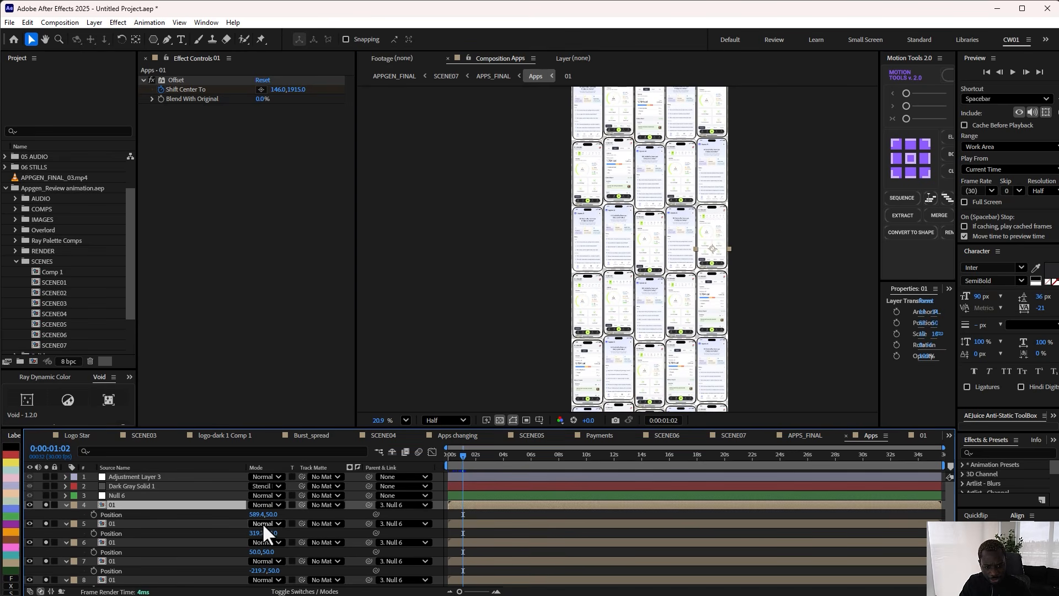
click(177, 80)
scroll(654, 237, up, 1)
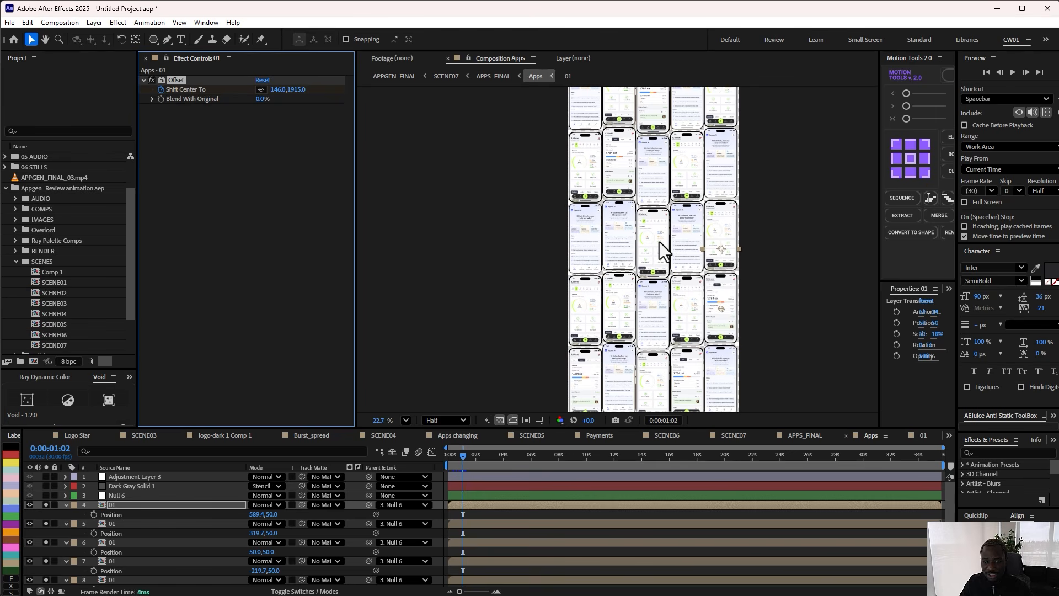
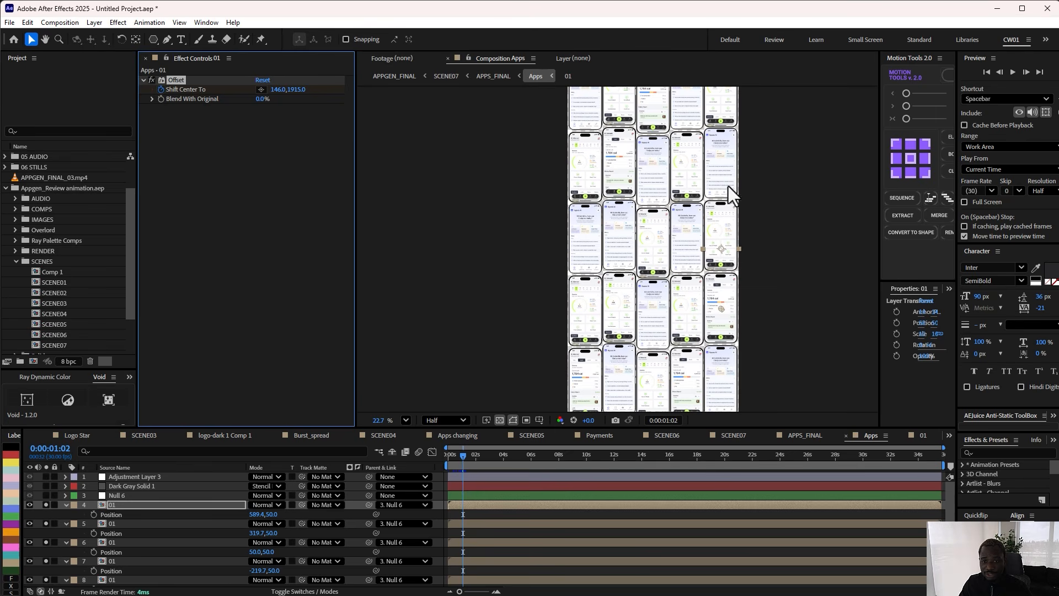
Step: Try shifting the Offset effect's vertical Shift Center To value to 3353, then restore it to 1915
scroll(729, 194, up, 4)
drag(297, 94, 941, 257)
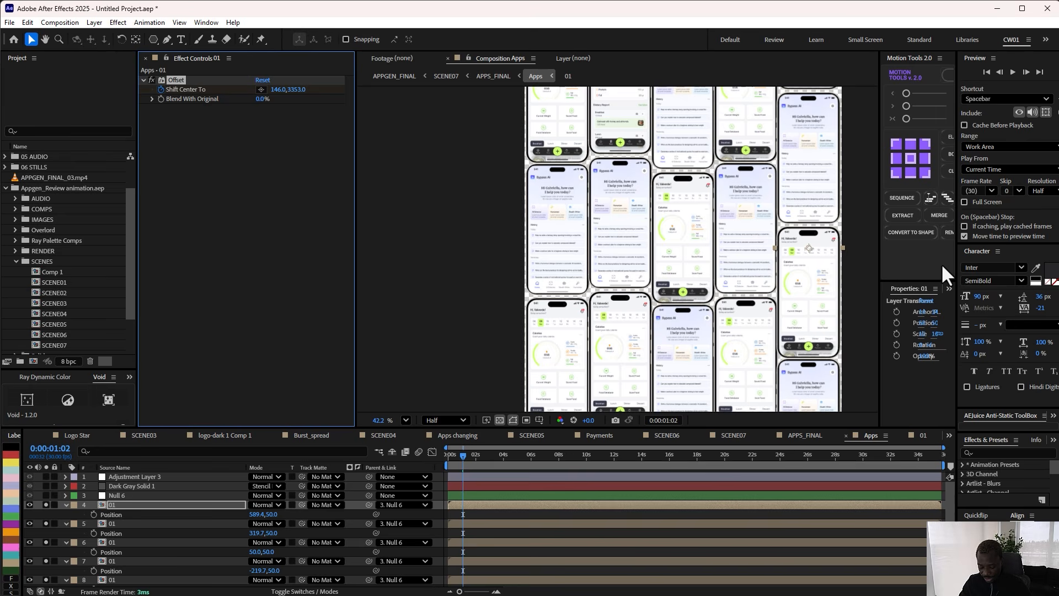
drag(941, 263, 672, 187)
scroll(708, 179, down, 3)
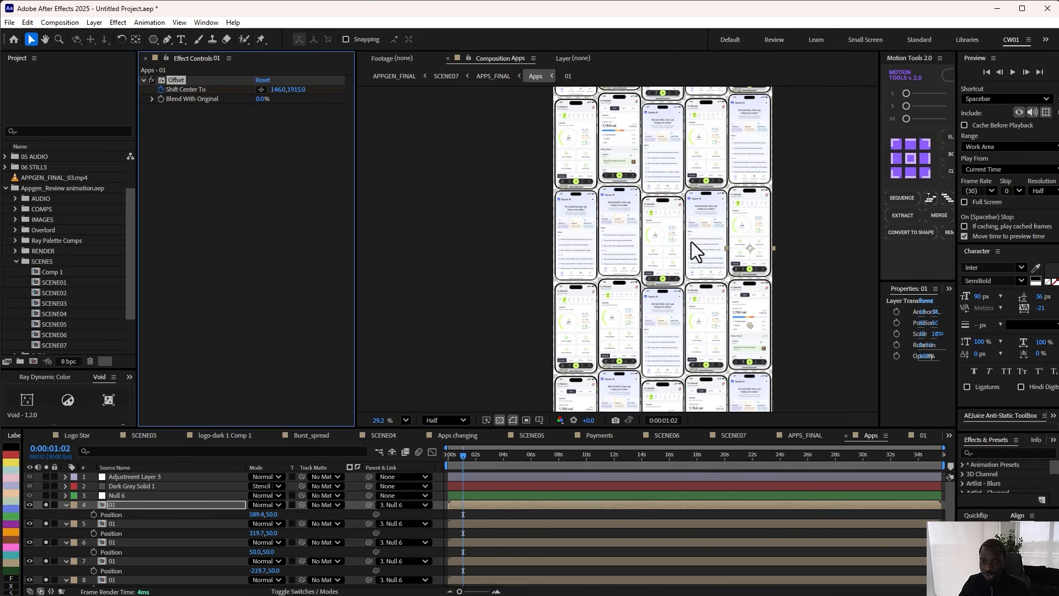
Step: Reveal the topmost 01 layer's Shift Center To keyframes, scrub to 0:00:00:01, and fit the composition in view
key(u)
mouse_move(464, 454)
mouse_down()
mouse_move(449, 449)
mouse_move(547, 458)
mouse_move(449, 457)
mouse_up()
click(406, 420)
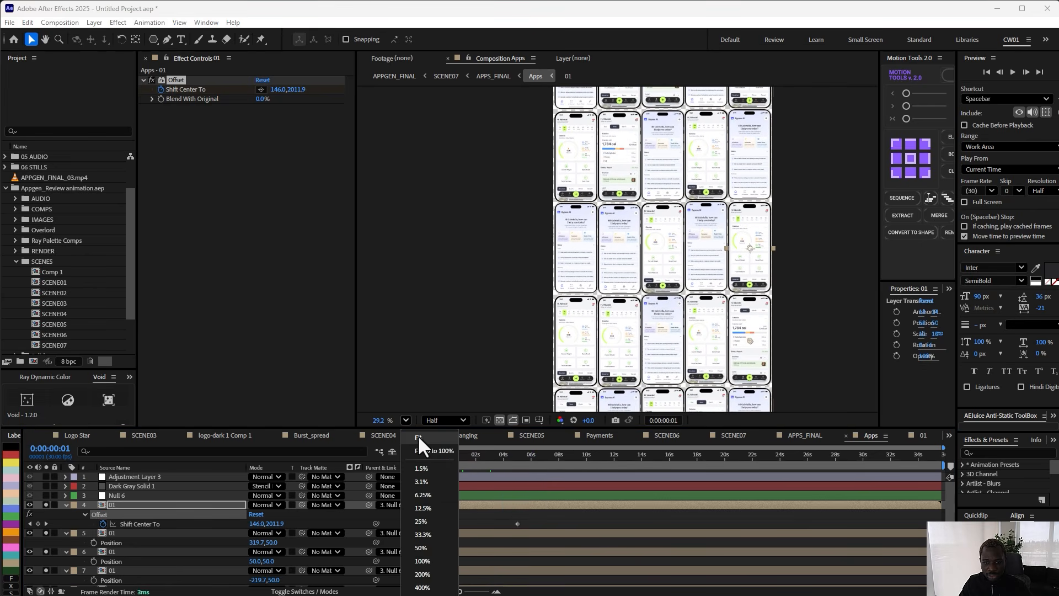
click(418, 435)
Step: Un-solo the topmost 01 layer, collapse the properties of the upper four 01 layers and clear the selection
click(44, 504)
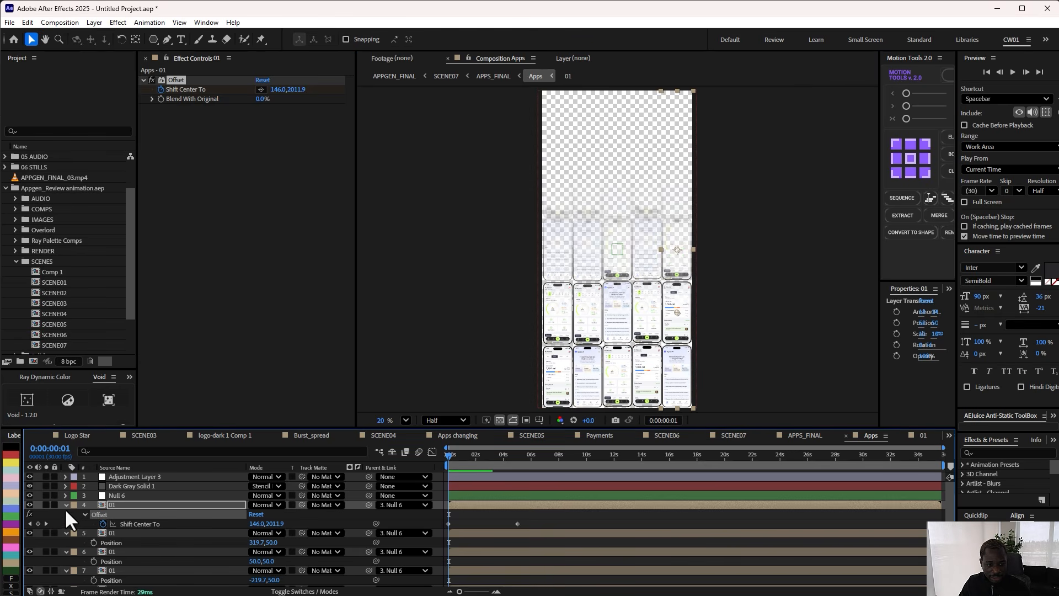
click(65, 505)
click(65, 514)
click(65, 524)
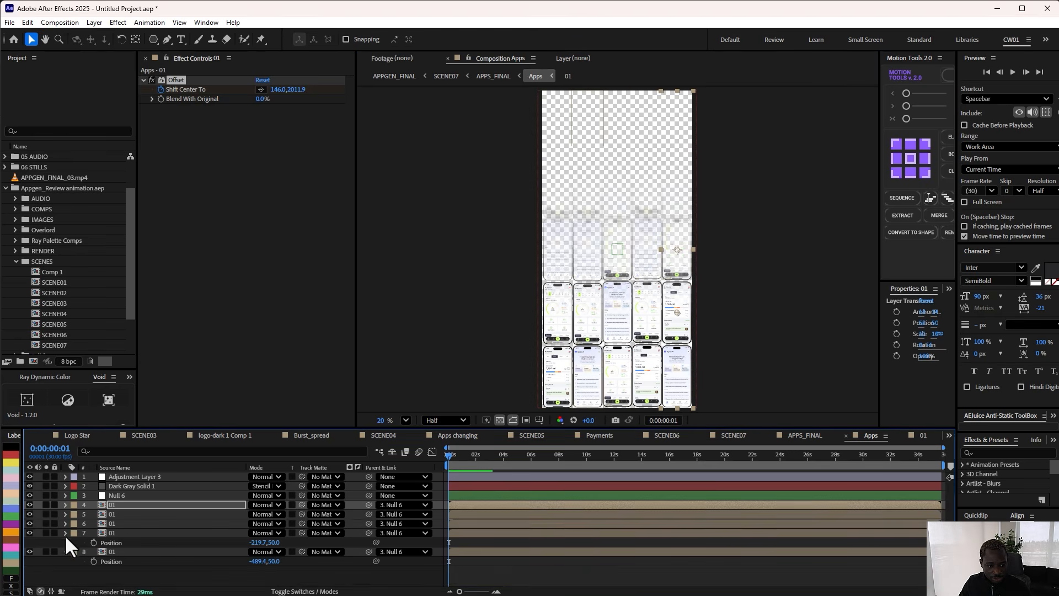
click(65, 532)
key(F2)
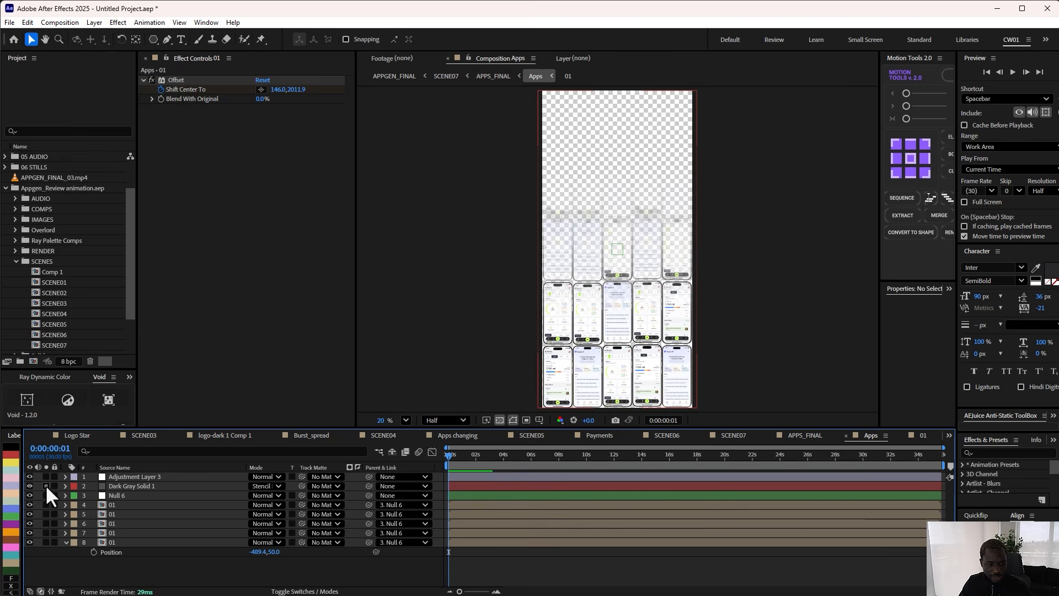
Step: Solo Dark Gray Solid 1 and set its blending mode to Normal to view its Gradient Ramp
click(46, 485)
click(113, 485)
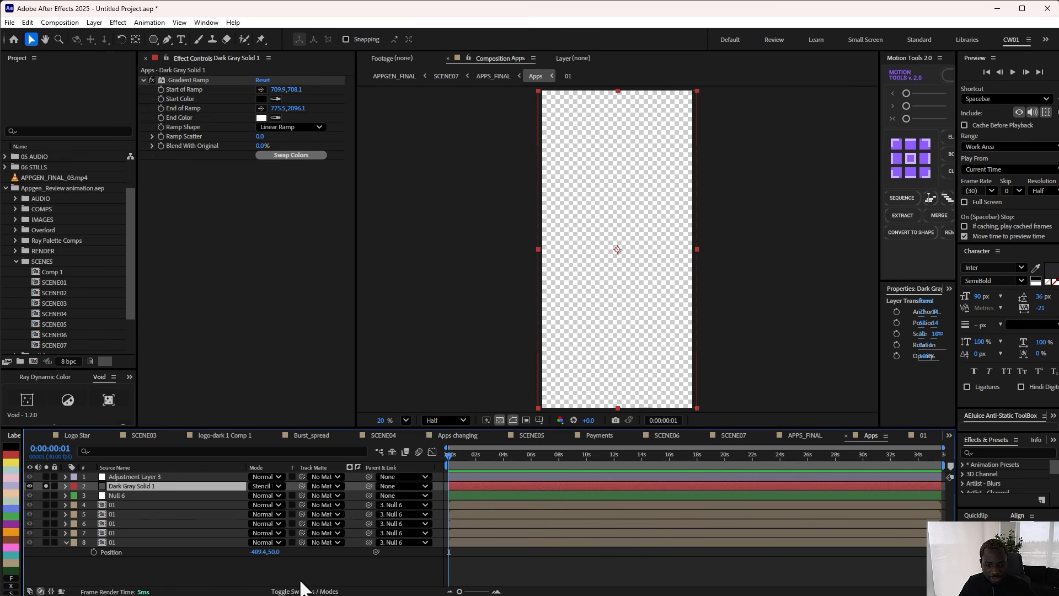
click(276, 488)
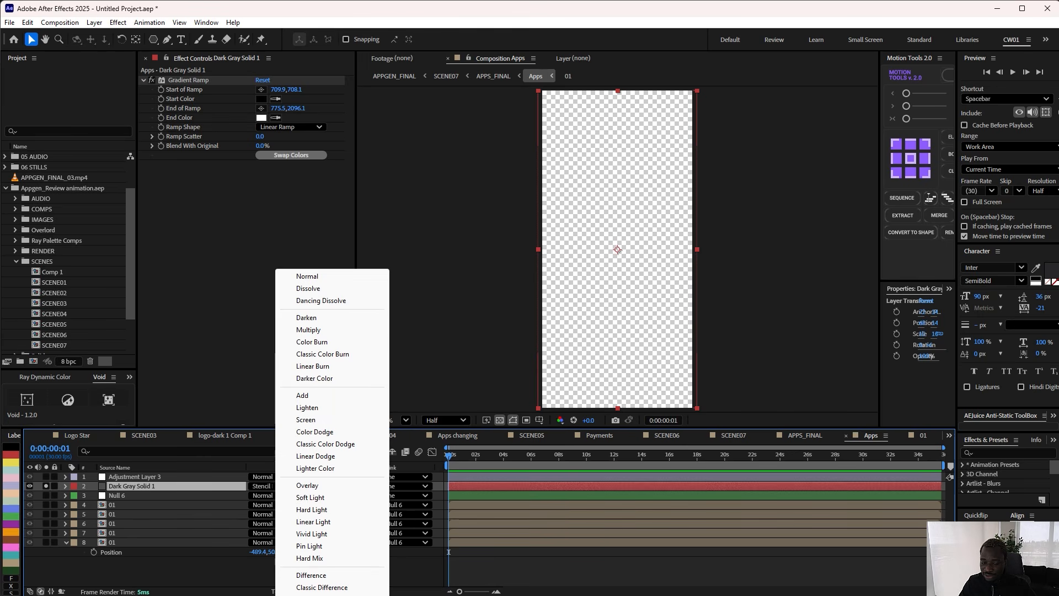
click(333, 275)
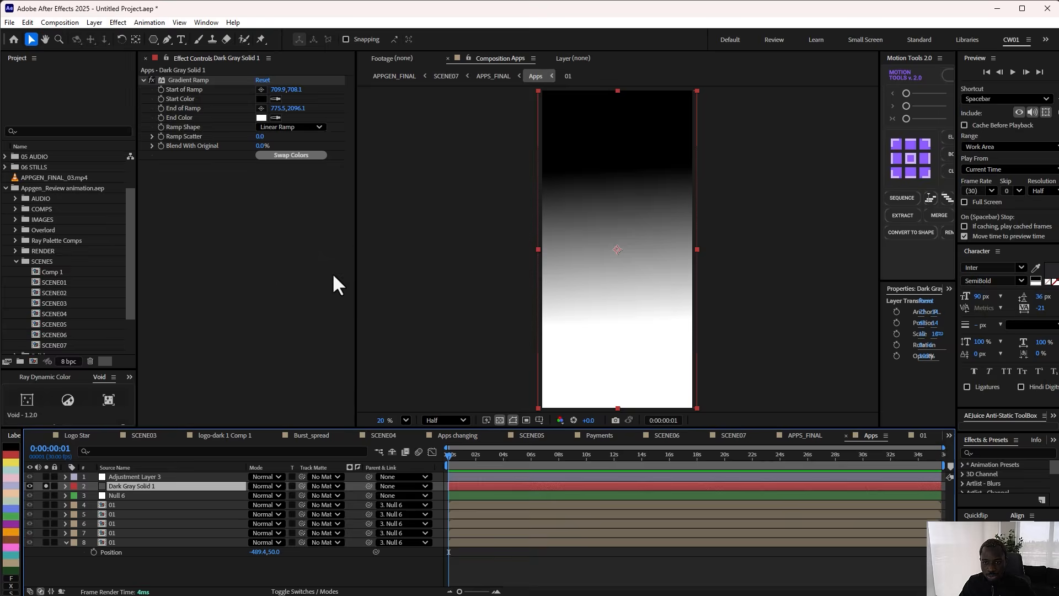
scroll(620, 251, down, 1)
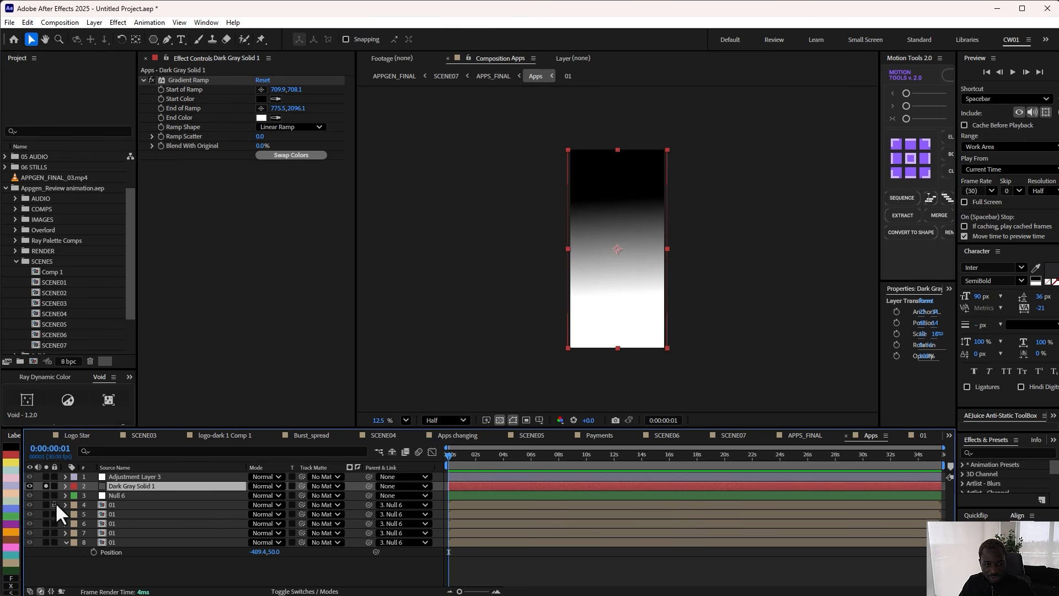
Step: Solo Null 6 and the five 01 layers, and set Dark Gray Solid 1 back to the Stencil blending mode to inspect the fade
drag(46, 494, 47, 542)
click(277, 486)
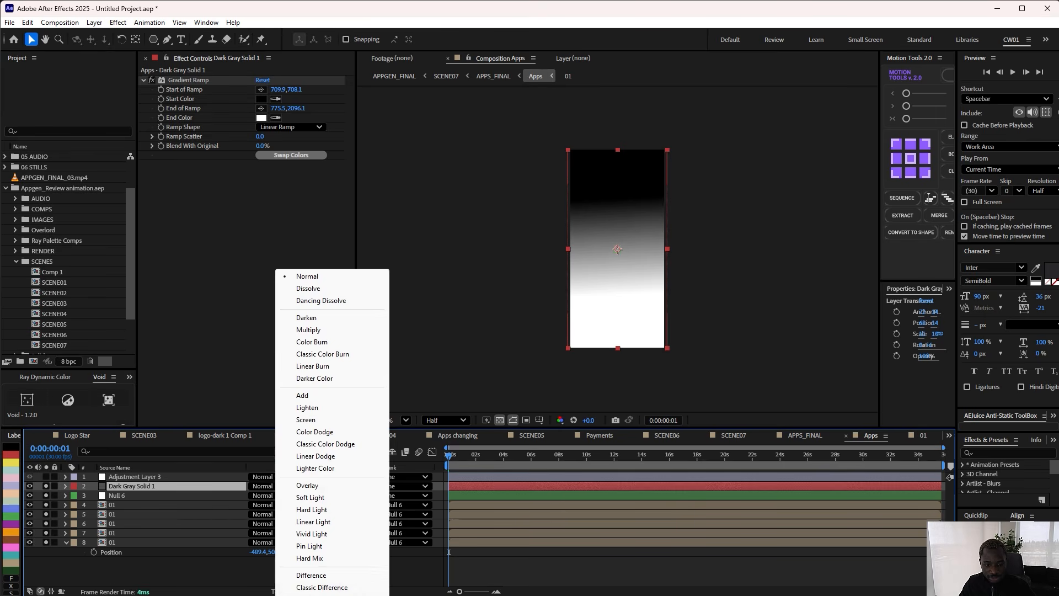
click(334, 594)
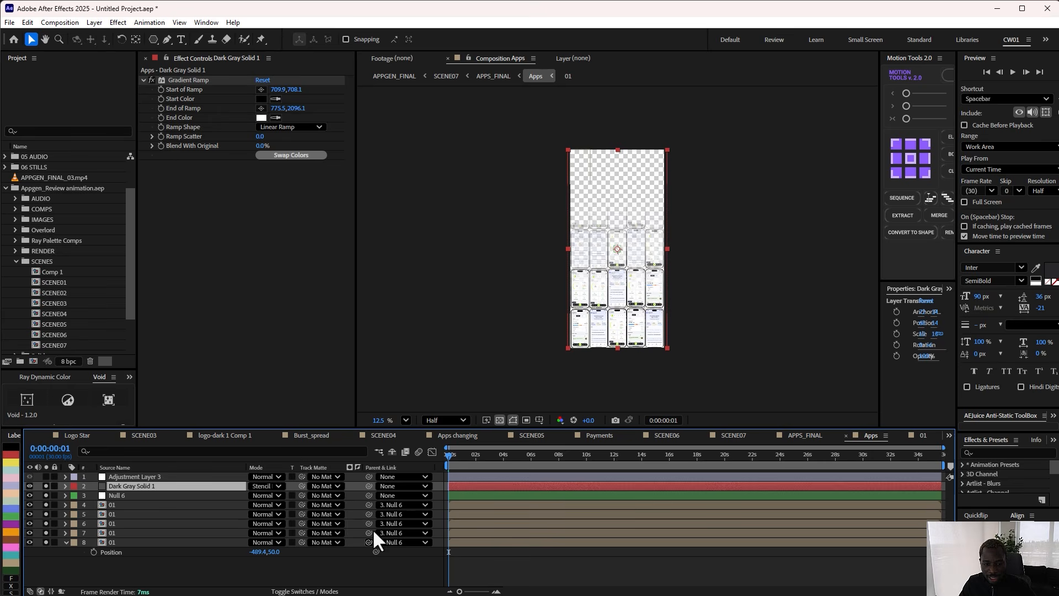
scroll(583, 288, up, 1)
scroll(584, 288, up, 1)
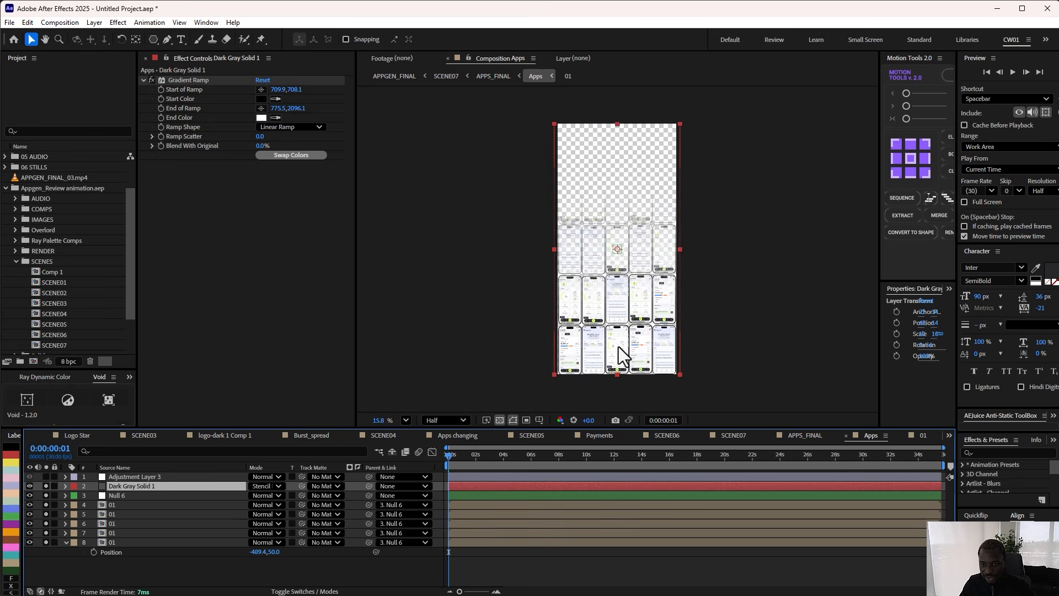
scroll(618, 340, up, 2)
scroll(623, 353, up, 1)
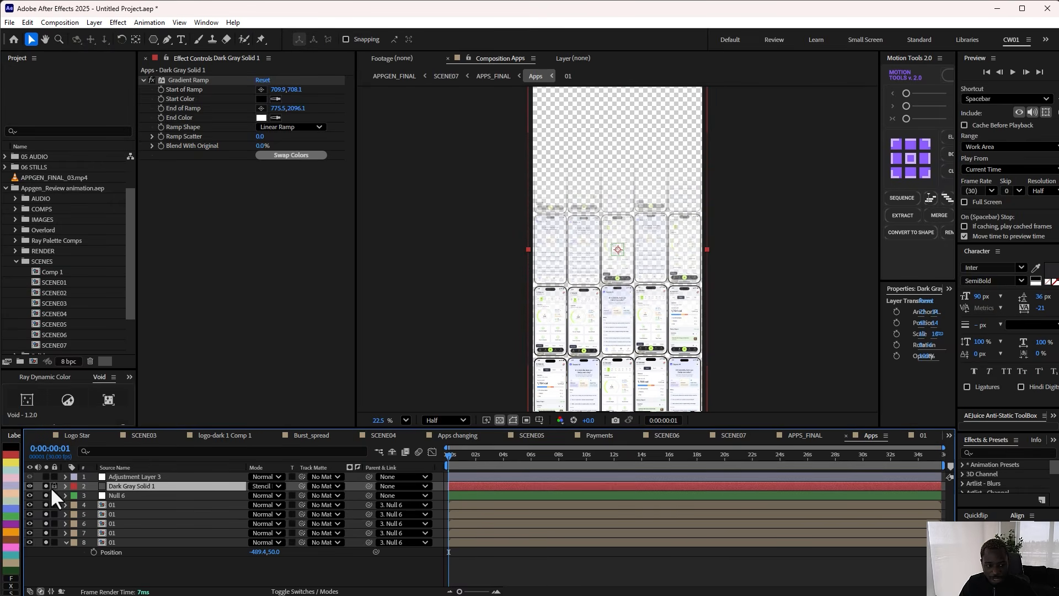
Step: Switch Dark Gray Solid 1 to Normal once more, then return it to the Stencil blending mode
click(264, 486)
click(305, 276)
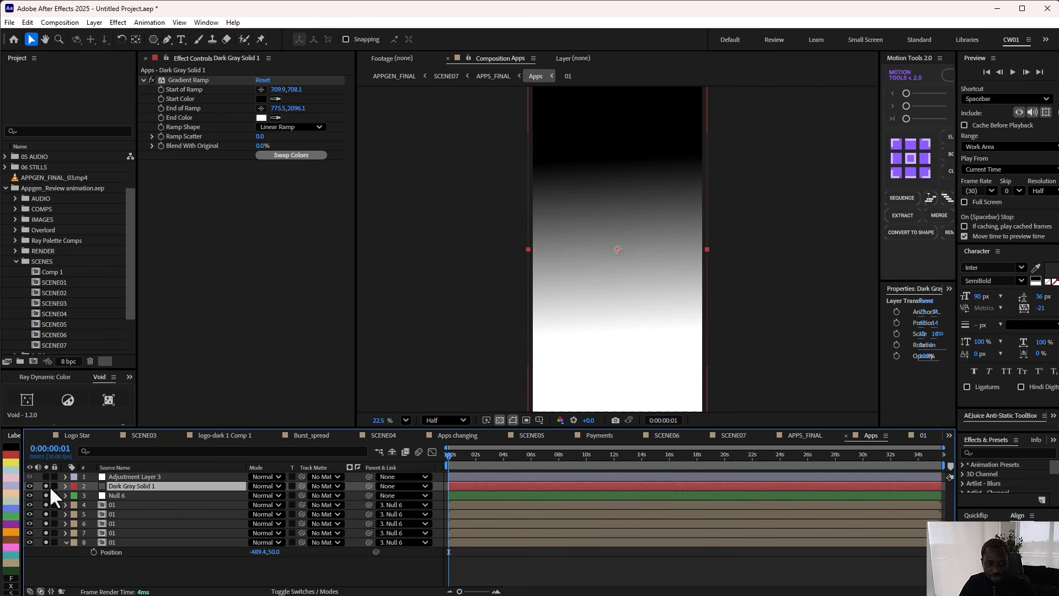
click(263, 488)
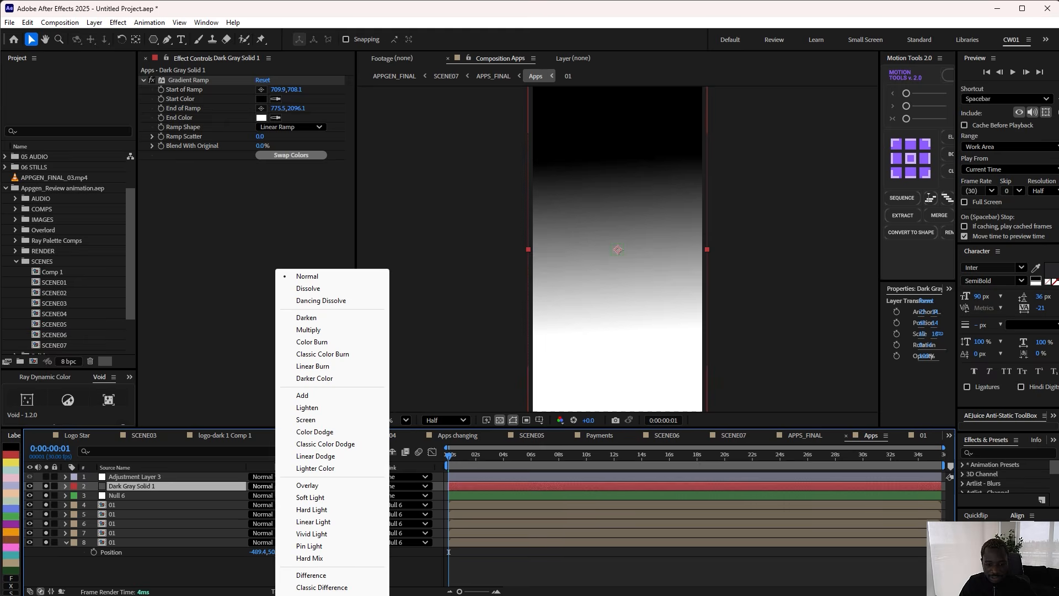
click(316, 594)
Step: Turn off the solos and examine Adjustment Layer 3's Gaussian Blur and the masked area it covers, then clear the selection
click(29, 476)
click(128, 477)
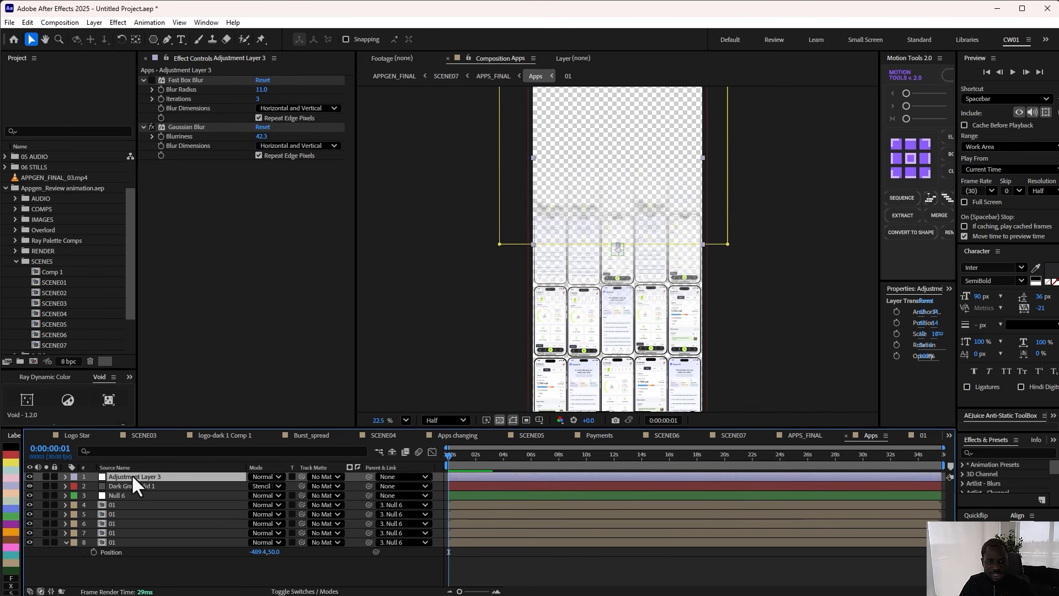
scroll(662, 193, down, 3)
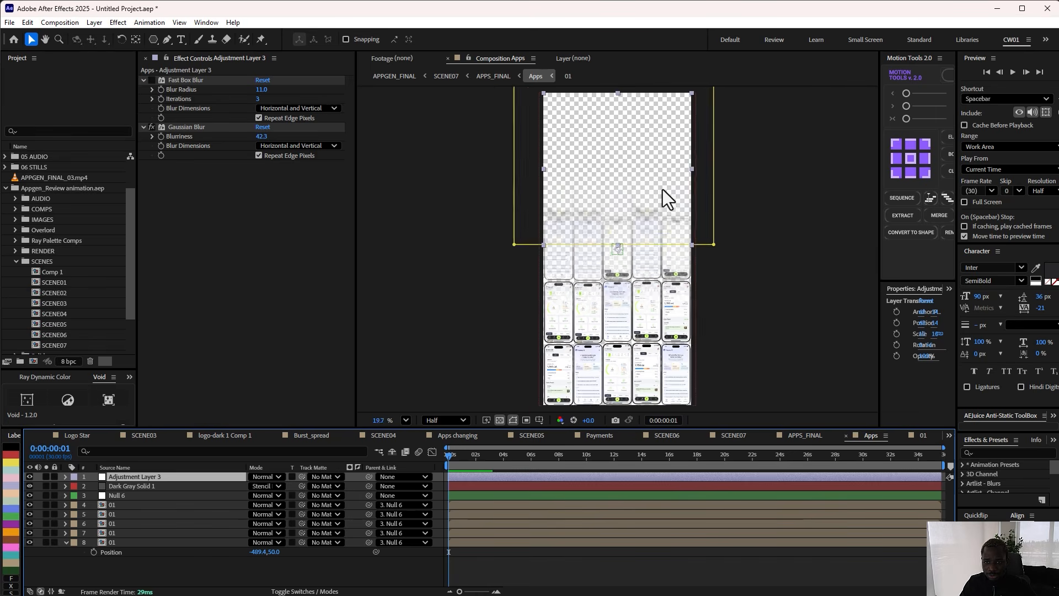
scroll(623, 137, up, 1)
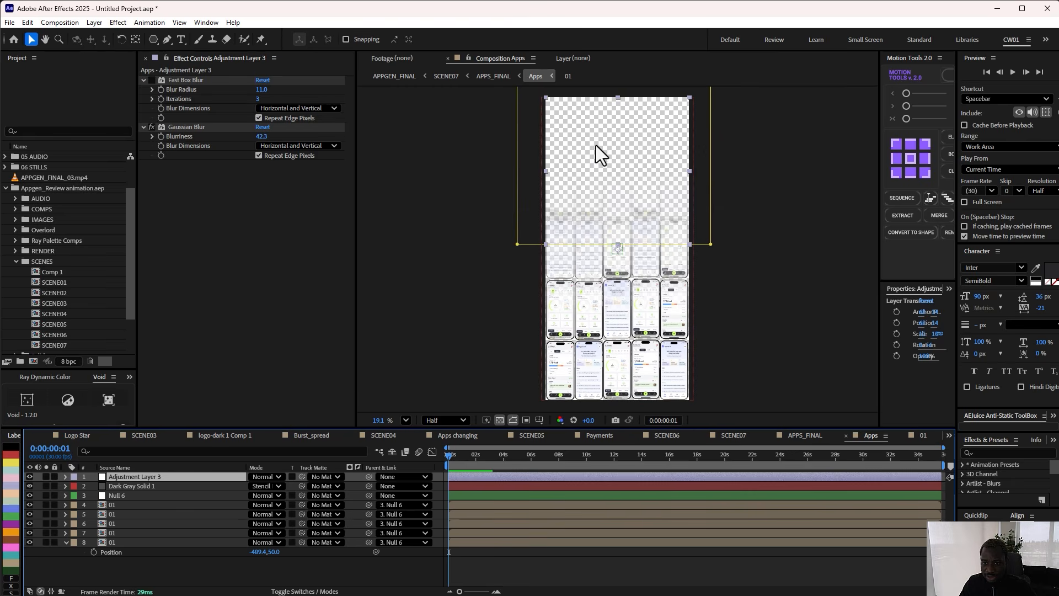
scroll(538, 175, up, 1)
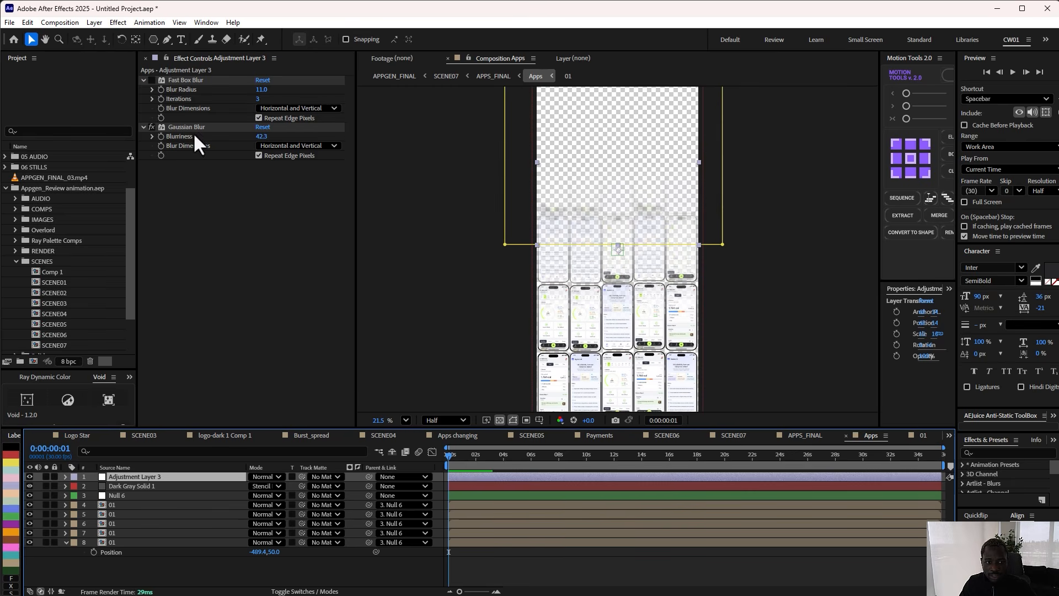
scroll(500, 207, down, 5)
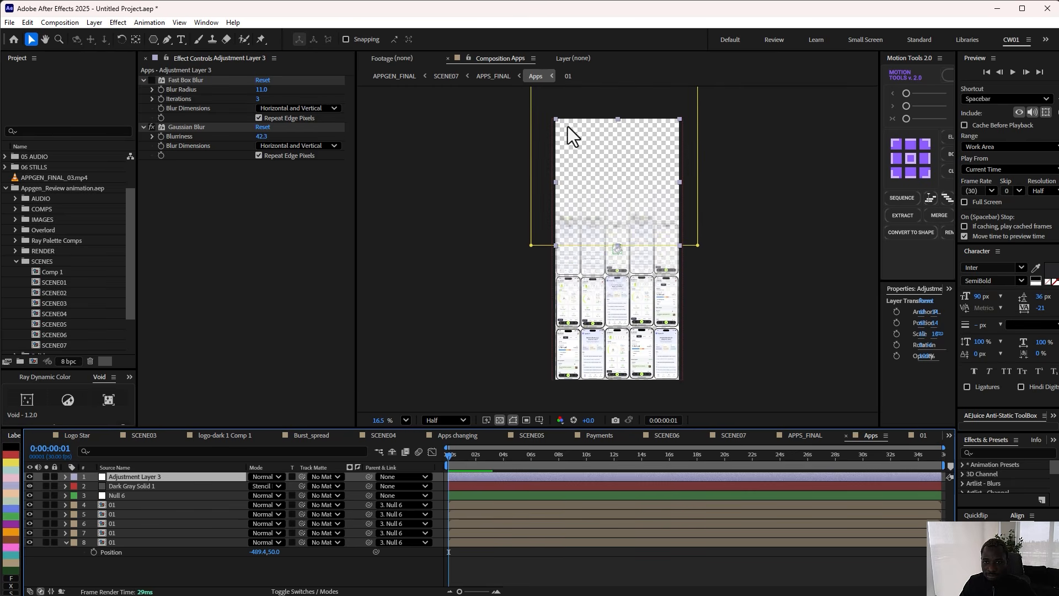
scroll(633, 249, up, 5)
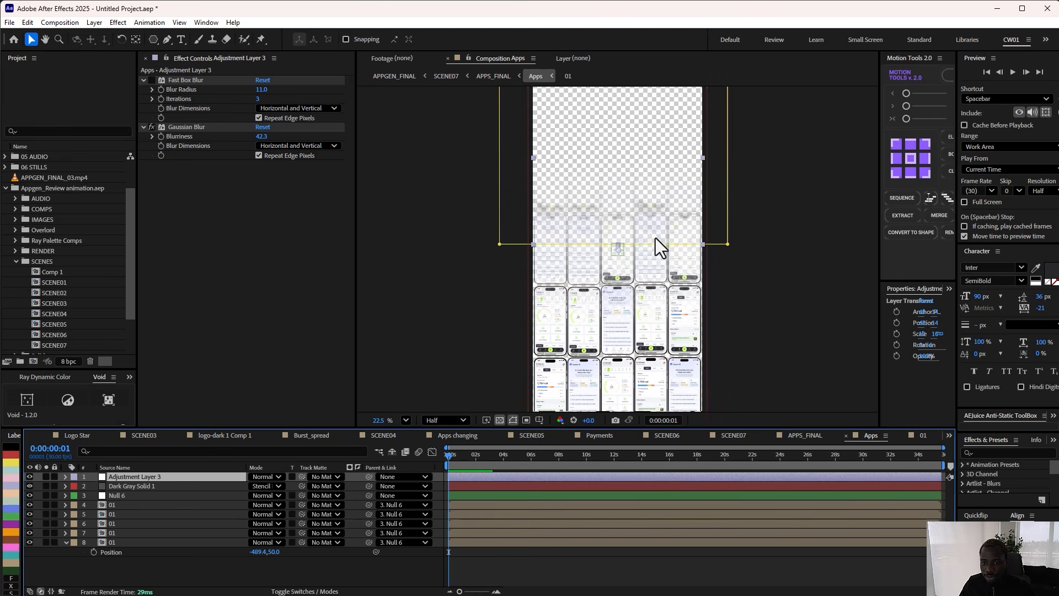
click(561, 564)
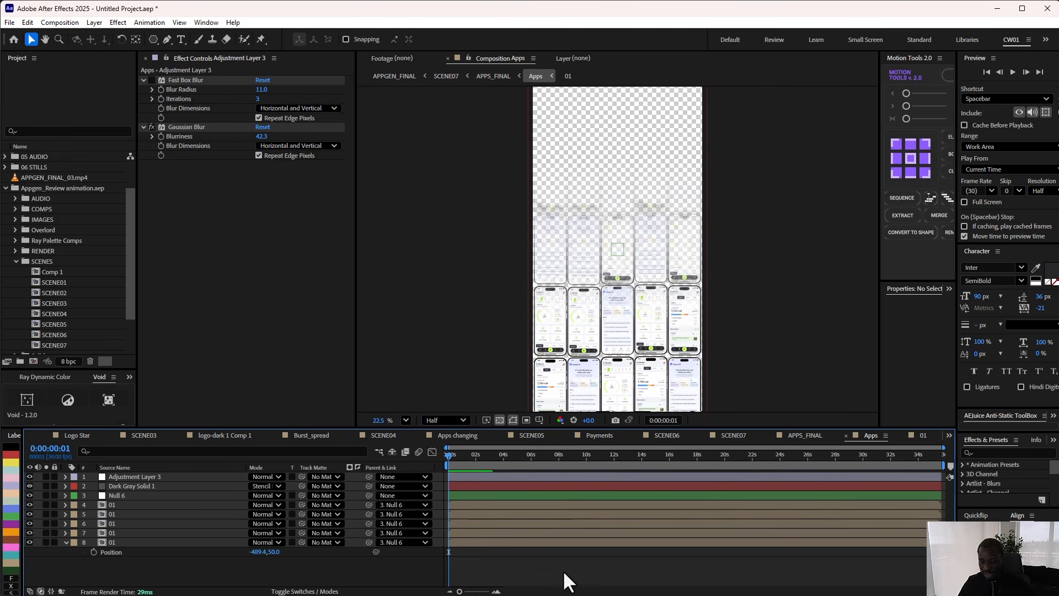
Step: Open the APPS_FINAL composition, solo the upper Apps layer alongside the lower one, and scrub through their 3D motion to 0:00:01:27
key(Tab)
click(538, 571)
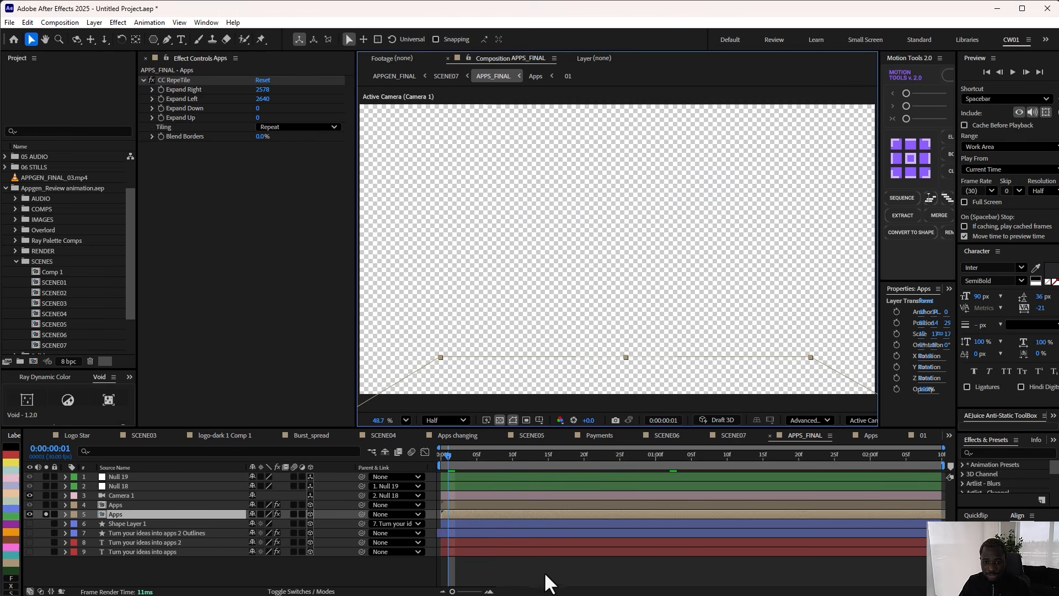
key(comma)
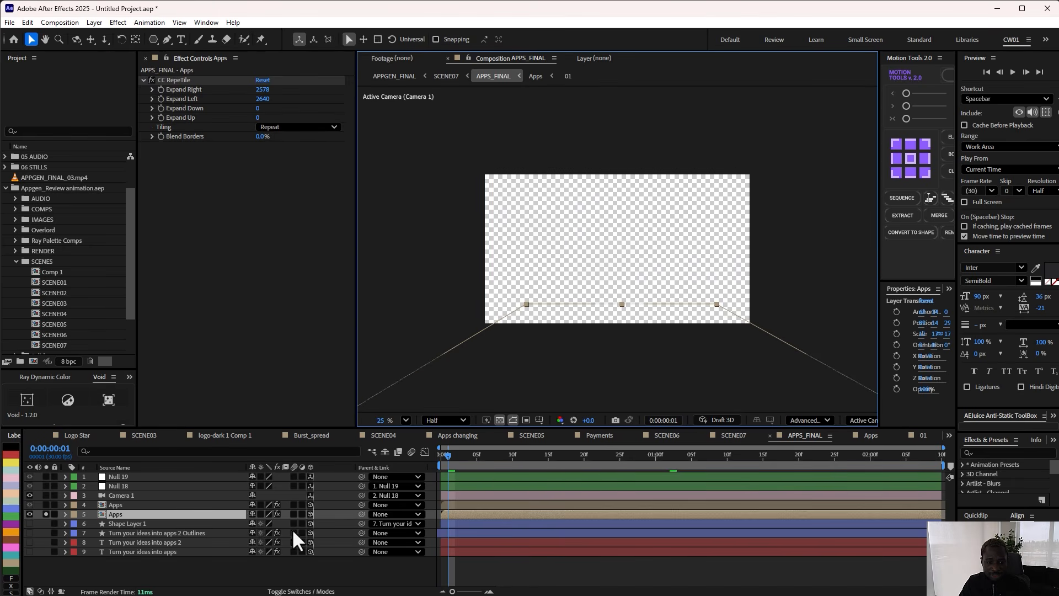
click(45, 504)
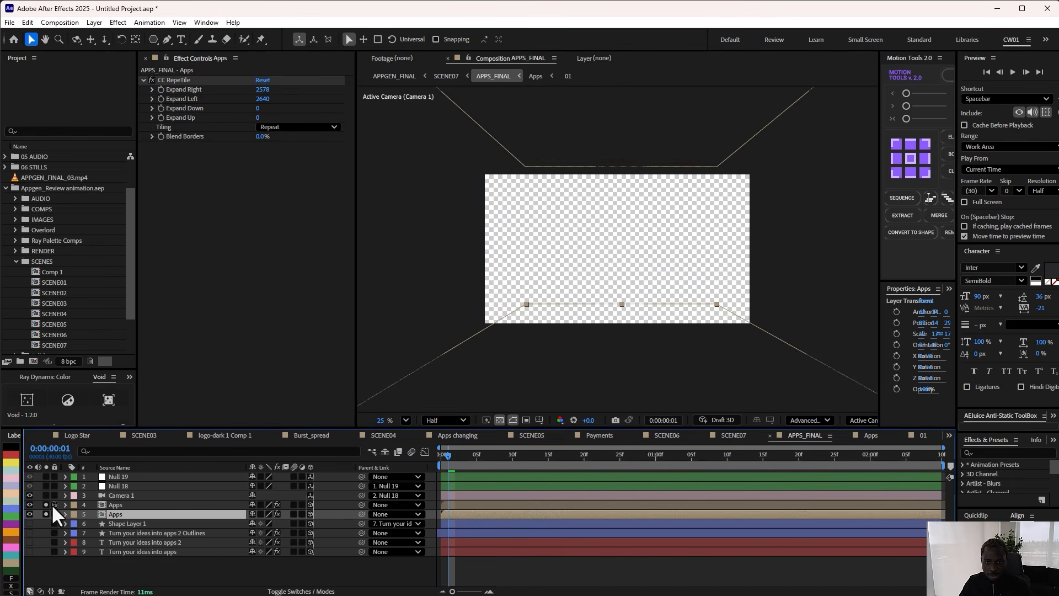
click(108, 505)
click(237, 512)
mouse_move(558, 462)
mouse_down()
mouse_move(834, 464)
mouse_move(475, 454)
mouse_move(549, 455)
mouse_up()
key(space)
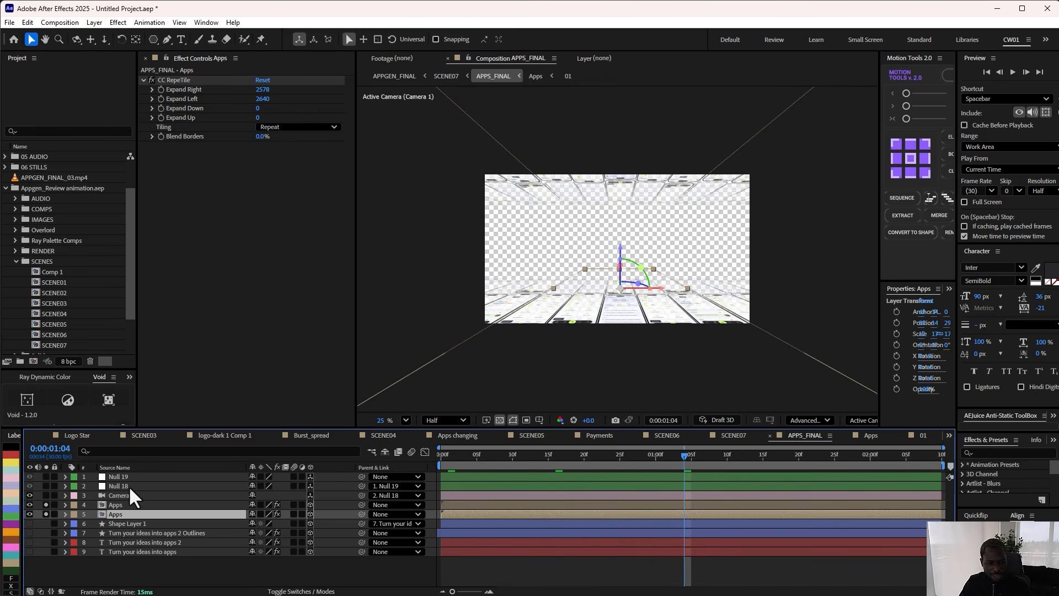
drag(583, 465, 848, 472)
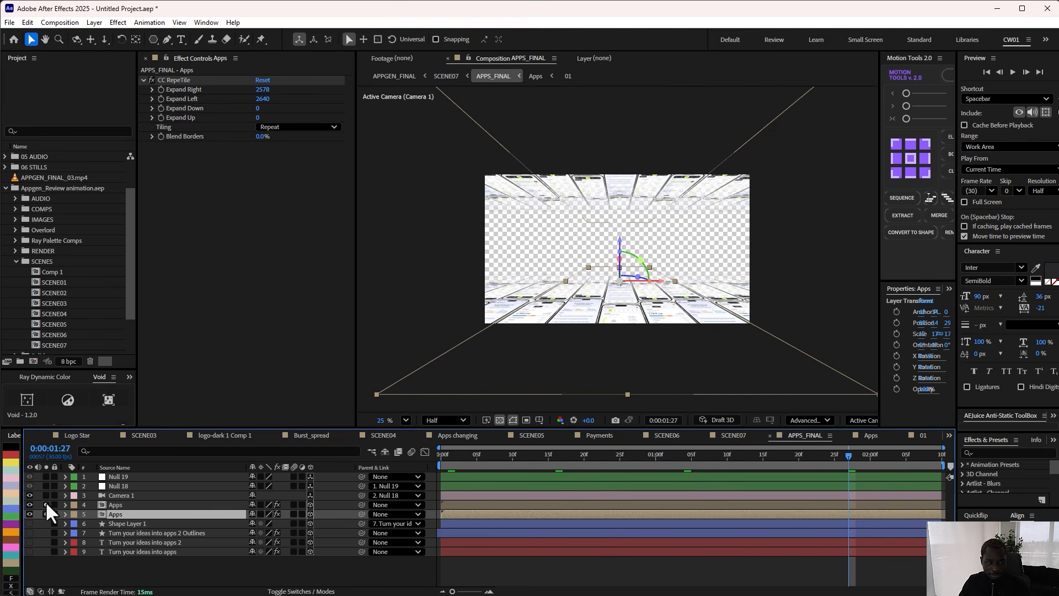
Step: Un-solo both Apps layers, show Shape Layer 1 and Turn your ideas into apps 2 Outlines, and scrub through the animation
drag(590, 465, 662, 458)
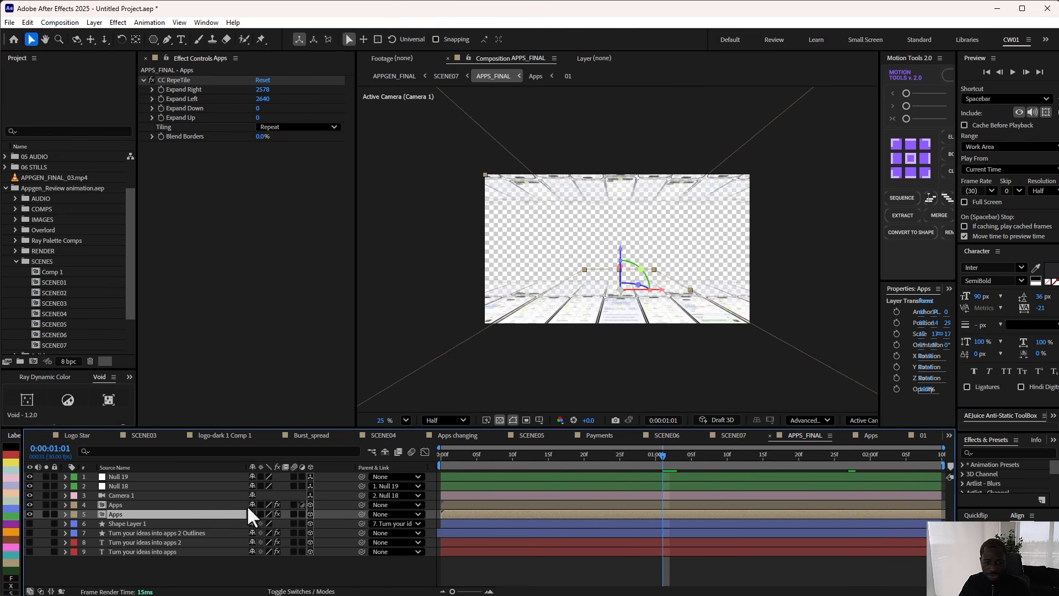
click(30, 523)
click(29, 533)
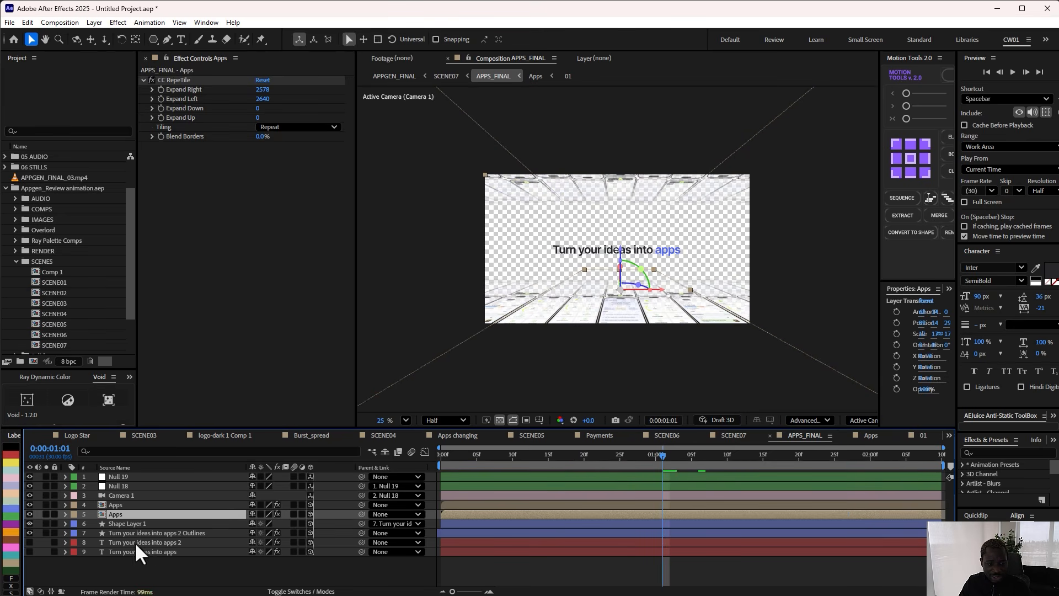
scroll(634, 276, up, 2)
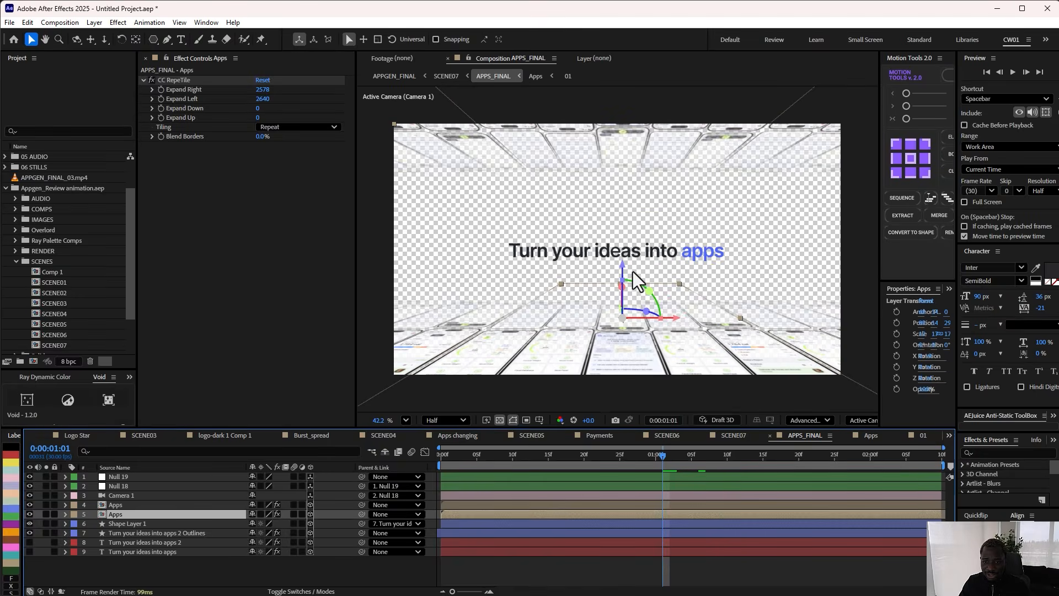
scroll(631, 282, up, 1)
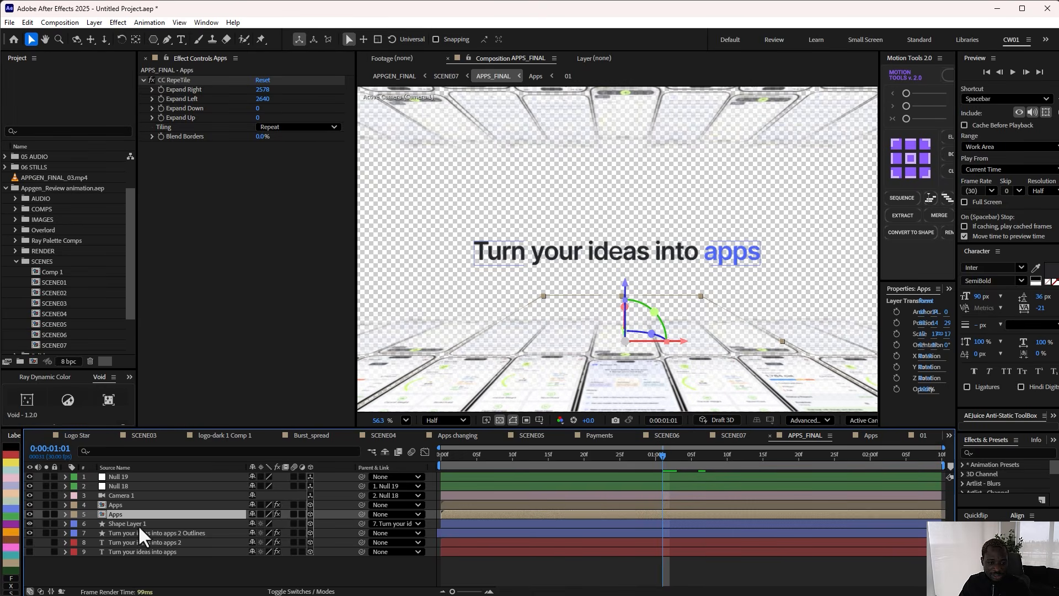
drag(565, 455, 820, 455)
scroll(674, 317, down, 2)
drag(617, 454, 788, 483)
Step: Open the SCENE07 composition and scrub to 0:00:01:27 to view the APPS_FINAL layer in context
key(Tab)
click(730, 483)
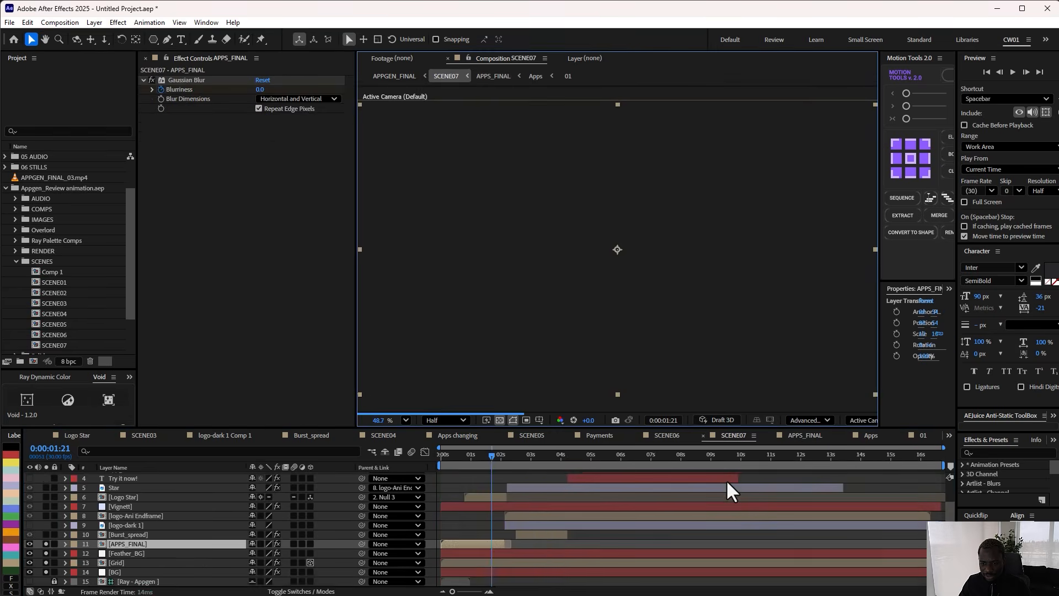
drag(492, 453, 499, 456)
scroll(491, 514, up, 2)
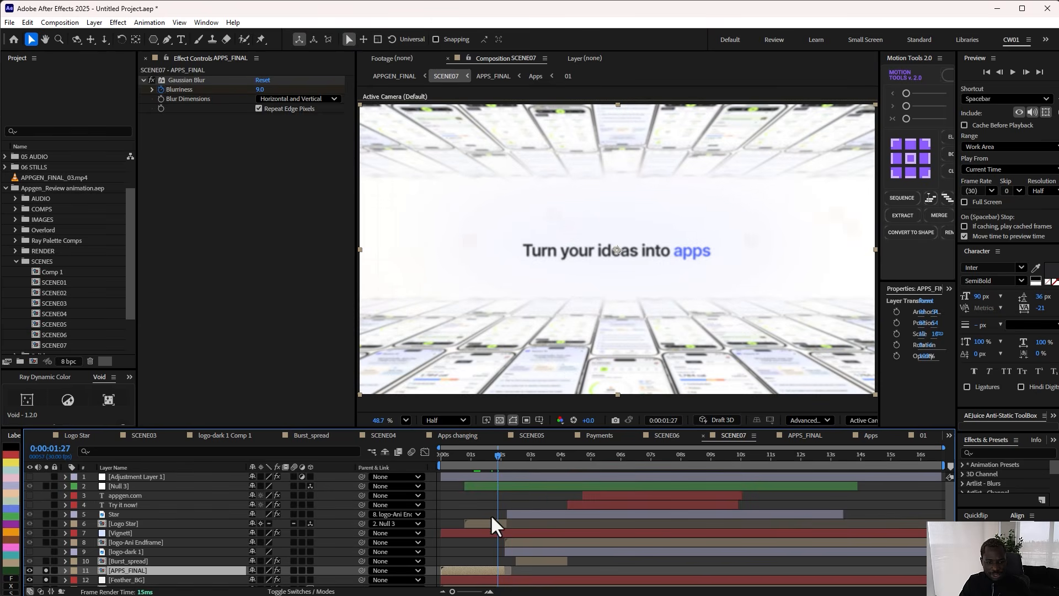
Step: Turn off the solos on APPS_FINAL and the background layers, and move the playhead to 0:00:01:06
click(46, 570)
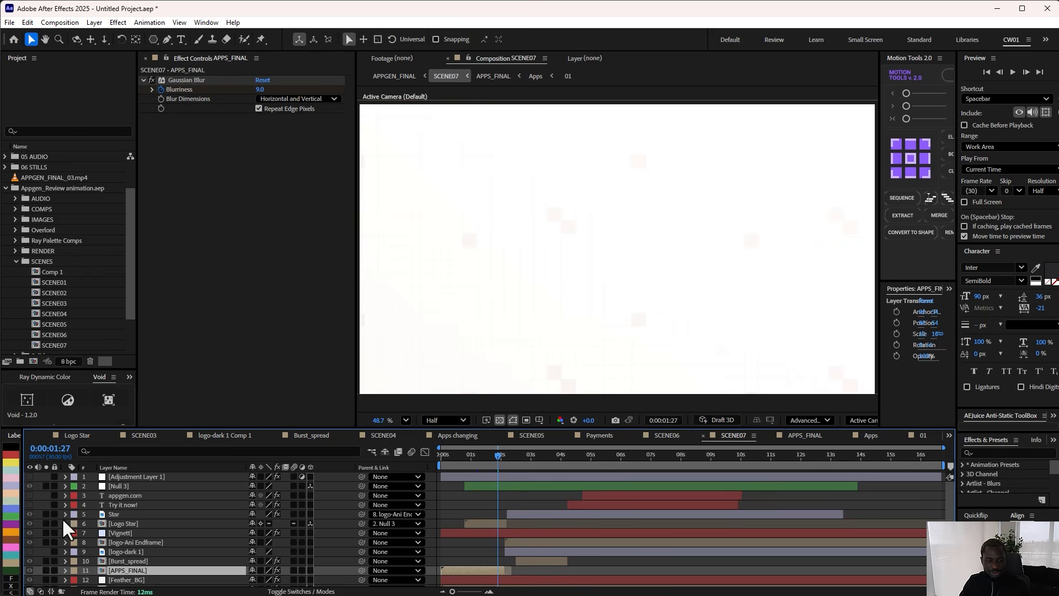
scroll(510, 508, down, 2)
mouse_move(486, 460)
mouse_down()
mouse_move(445, 461)
mouse_move(475, 462)
mouse_up()
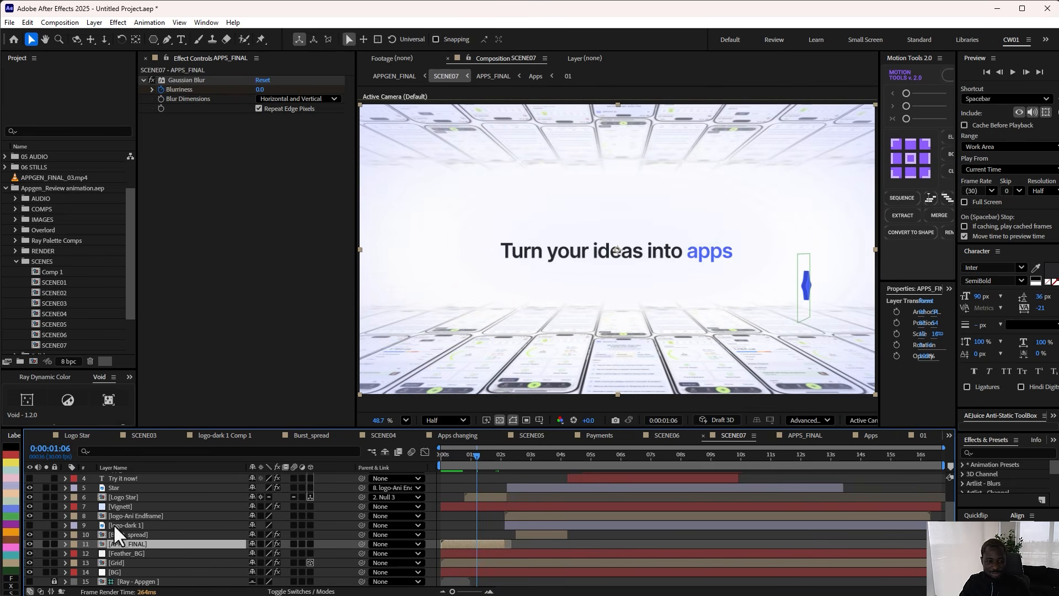
Step: Select the Null 3 layer in SCENE07 and examine its motion path around the text
scroll(127, 524, up, 2)
click(145, 486)
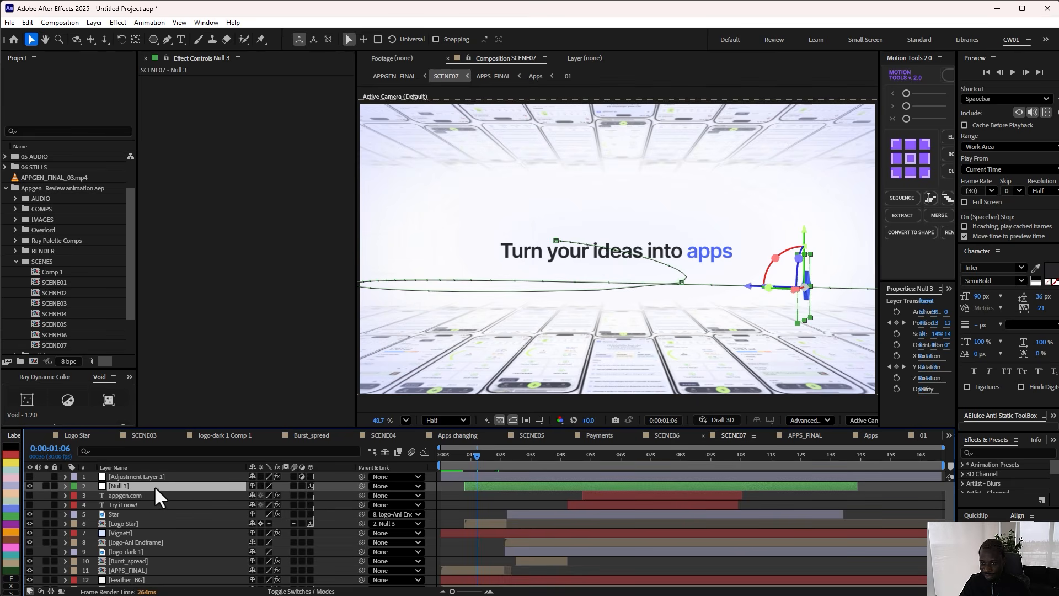
scroll(672, 234, down, 2)
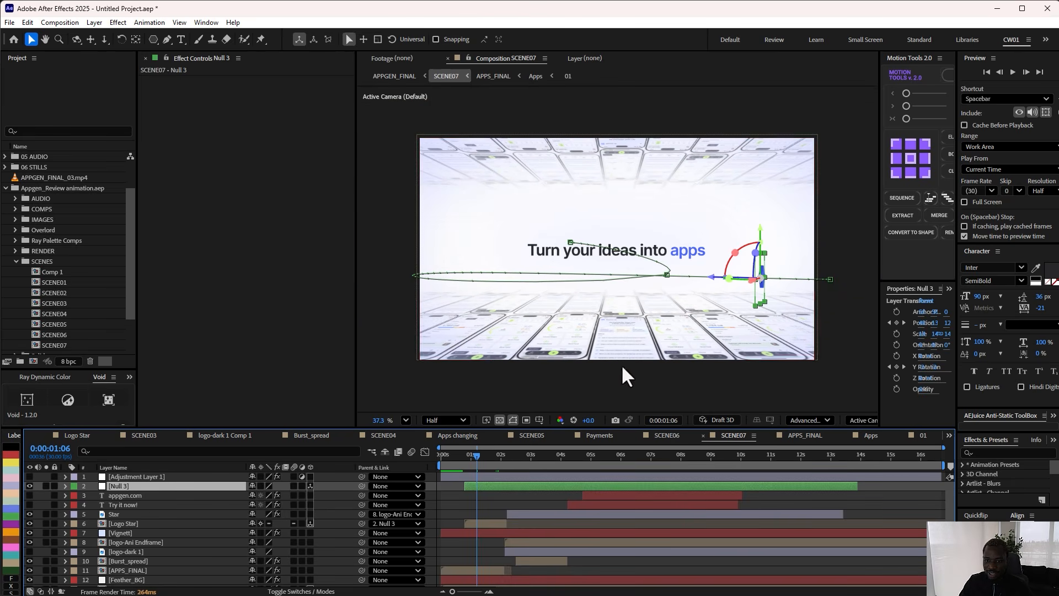
Step: Reveal Null 3's keyframes and check the interpolation settings of its first Position keyframe without changing them
click(829, 279)
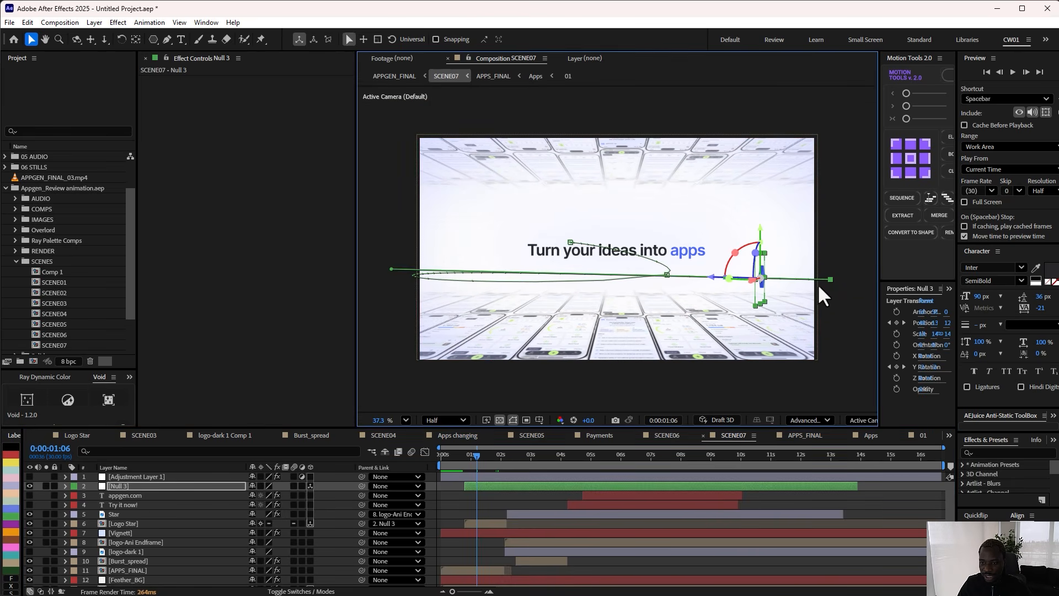
click(571, 243)
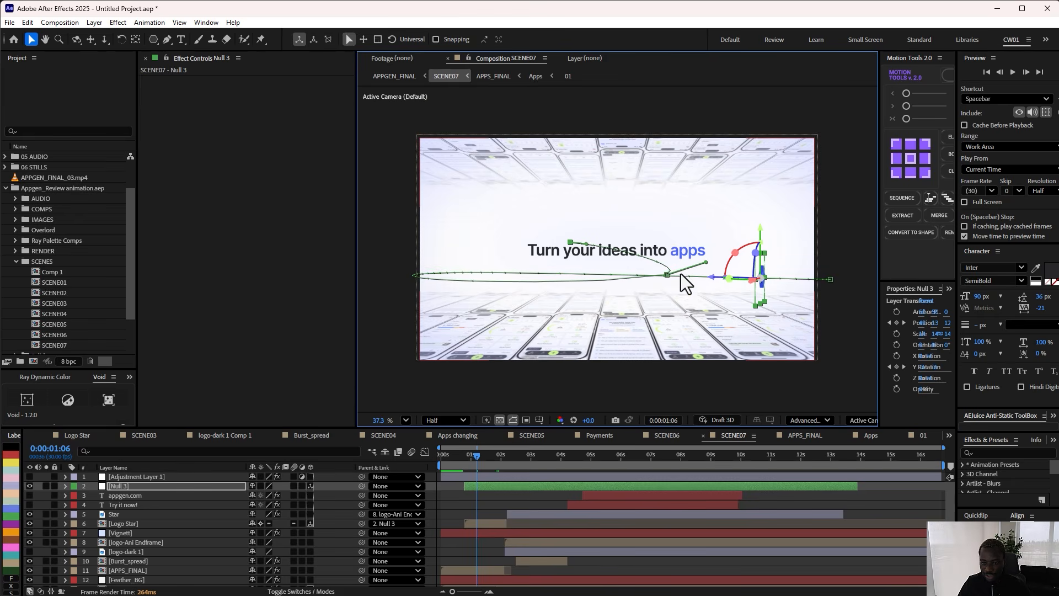
key(u)
right_click(467, 495)
click(466, 495)
right_click(466, 495)
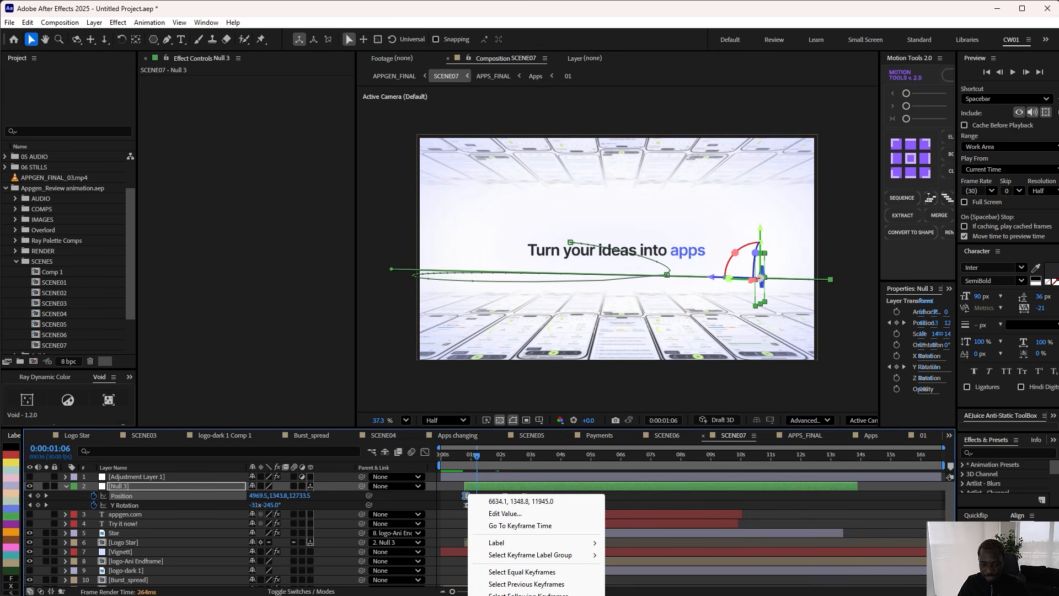
click(513, 572)
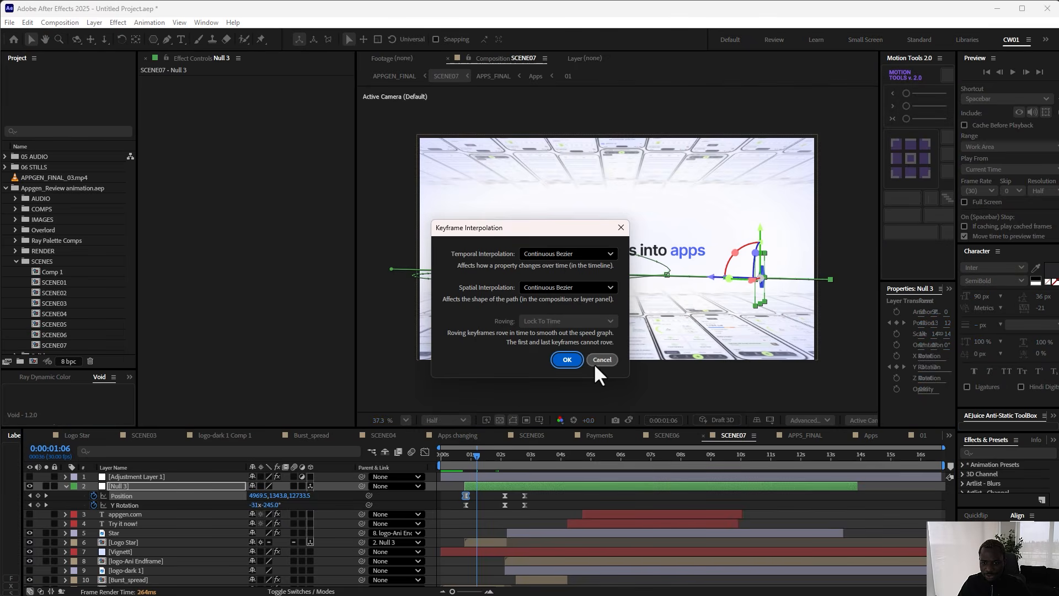
click(601, 359)
Step: Nudge the motion path handle of Null 3's last Position keyframe slightly upward
click(570, 242)
drag(707, 264, 705, 258)
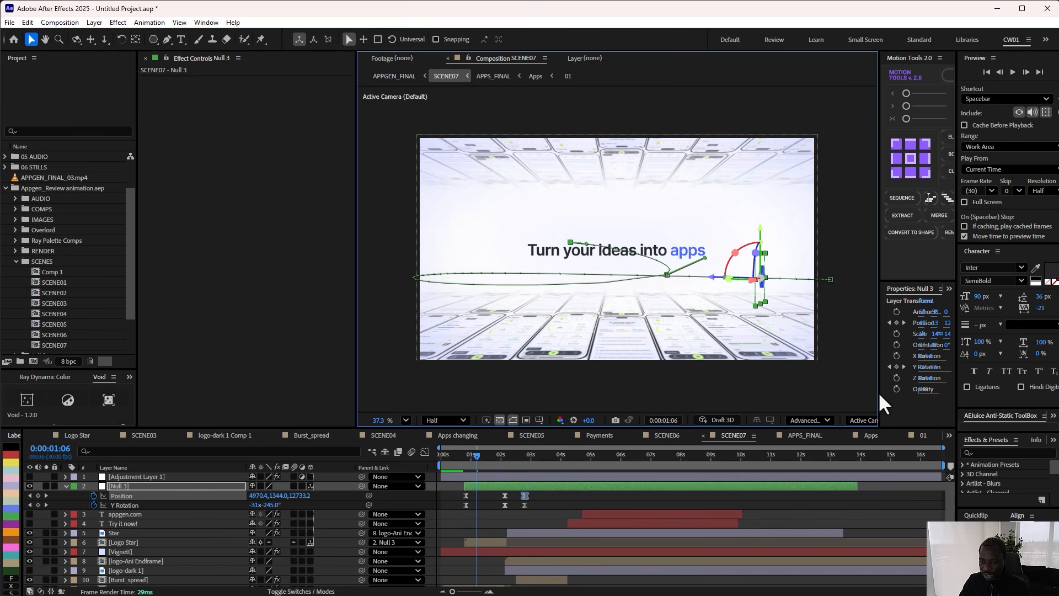
Step: Widen the composition viewer, show two views, and examine Null 3's whole path in the Top view at 0:00:01:01
drag(879, 378, 971, 362)
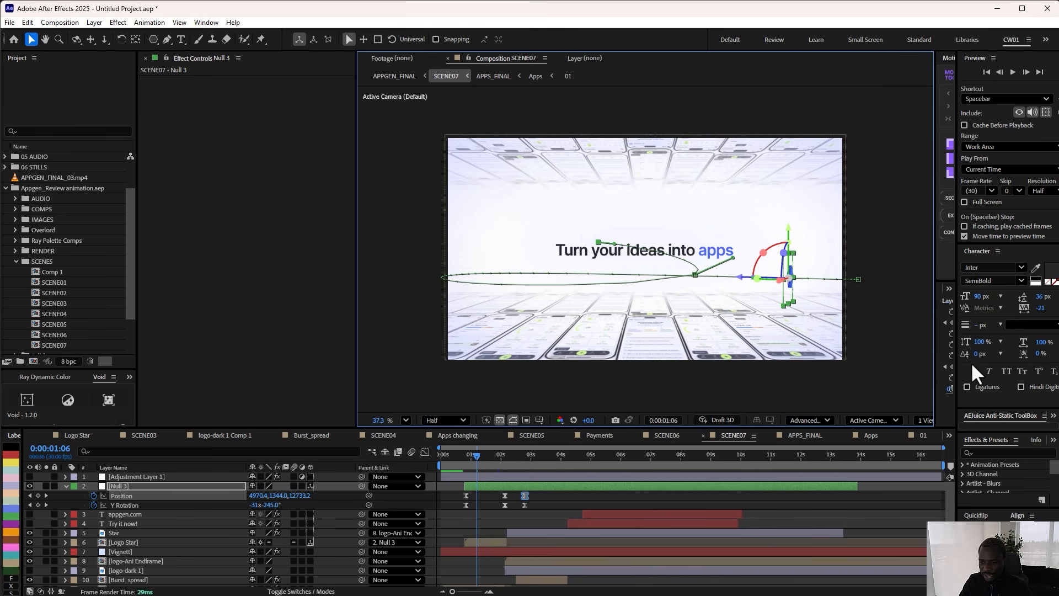
click(924, 420)
click(938, 451)
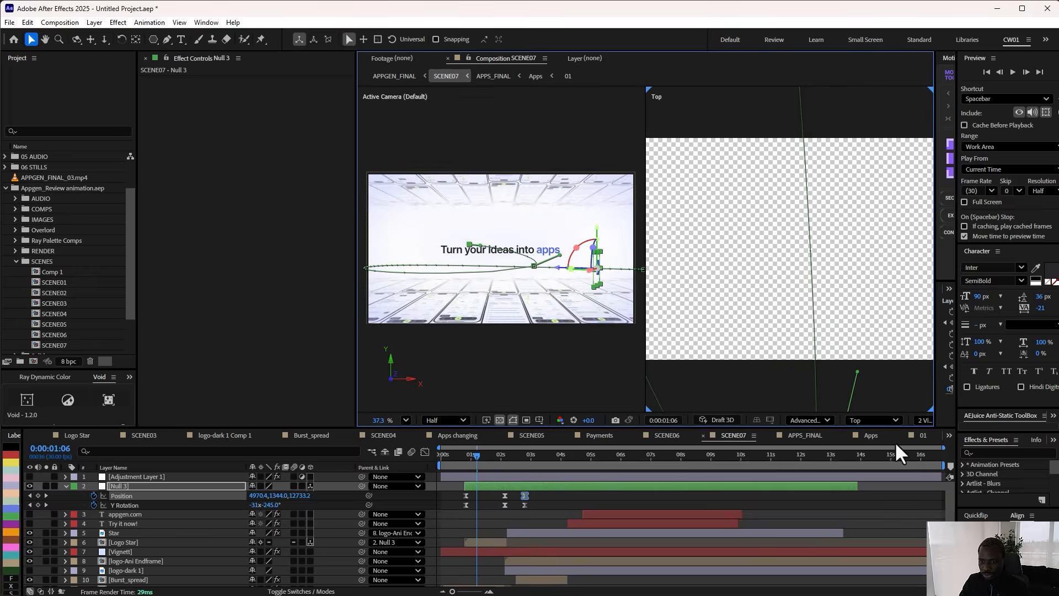
scroll(805, 285, down, 6)
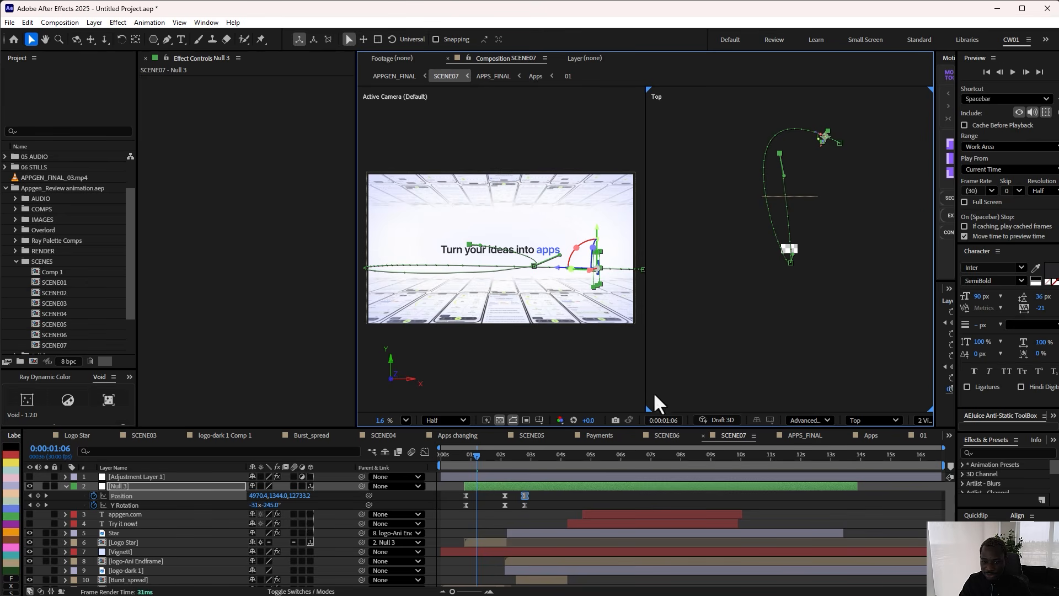
mouse_move(478, 455)
mouse_down()
mouse_move(491, 453)
mouse_move(471, 454)
mouse_up()
Step: Return to a single view fitted to the viewer and scrub to 0:00:01:16
click(922, 422)
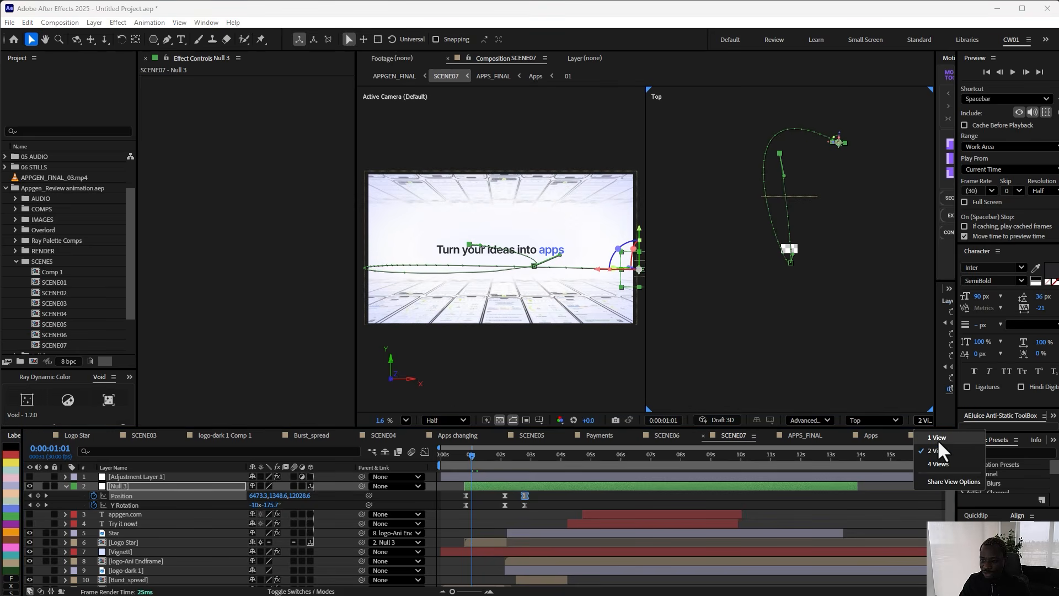
click(938, 439)
click(406, 420)
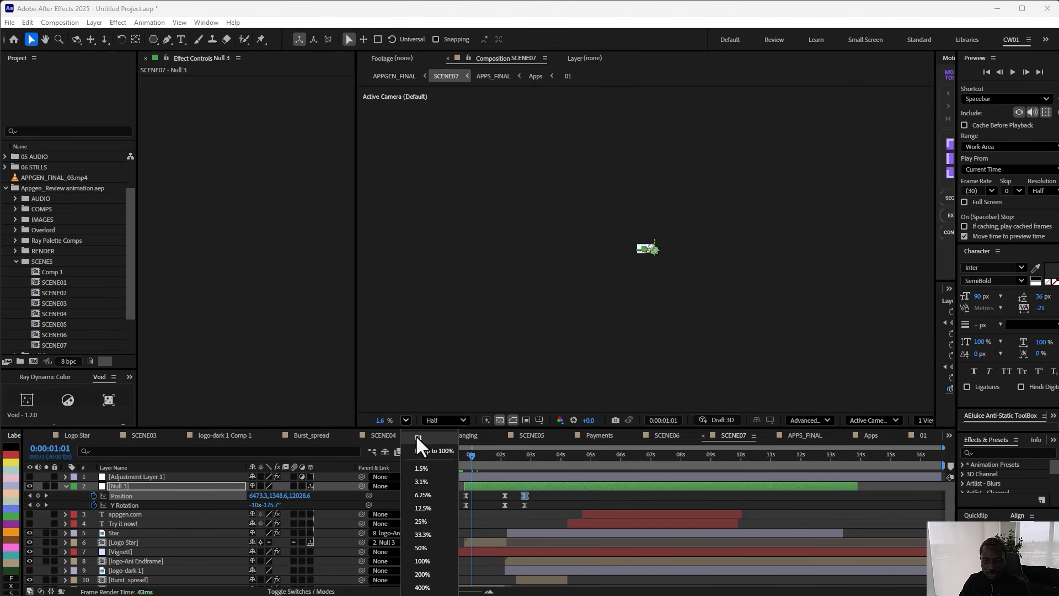
click(415, 435)
mouse_move(470, 451)
mouse_down()
mouse_move(505, 461)
mouse_move(468, 462)
mouse_move(485, 462)
mouse_up()
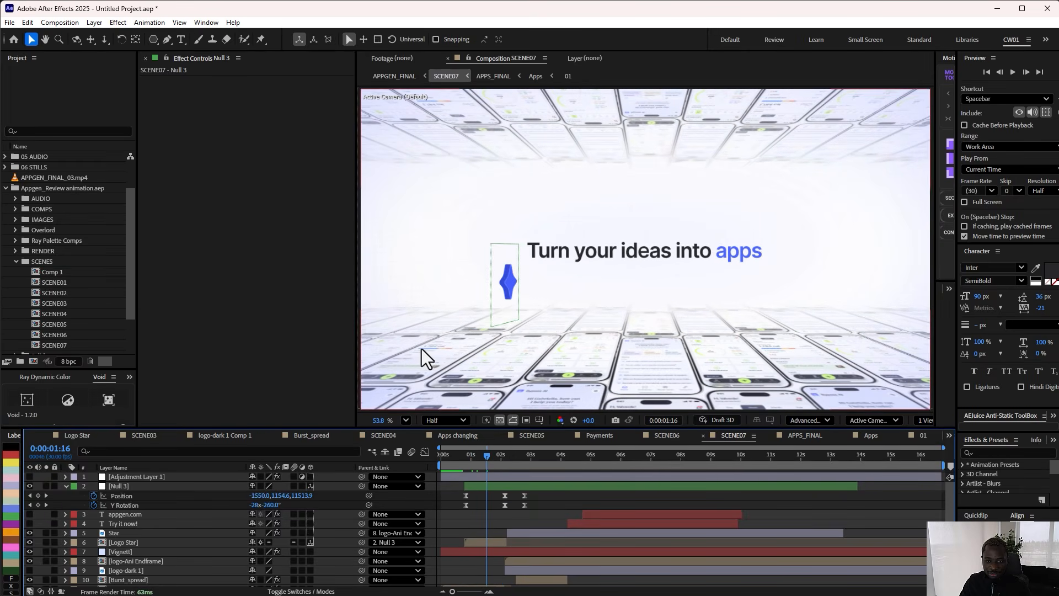
Step: Inspect Null 3 and its child layer Logo Star in turn, and scrub back to 0:00:01:11
click(124, 485)
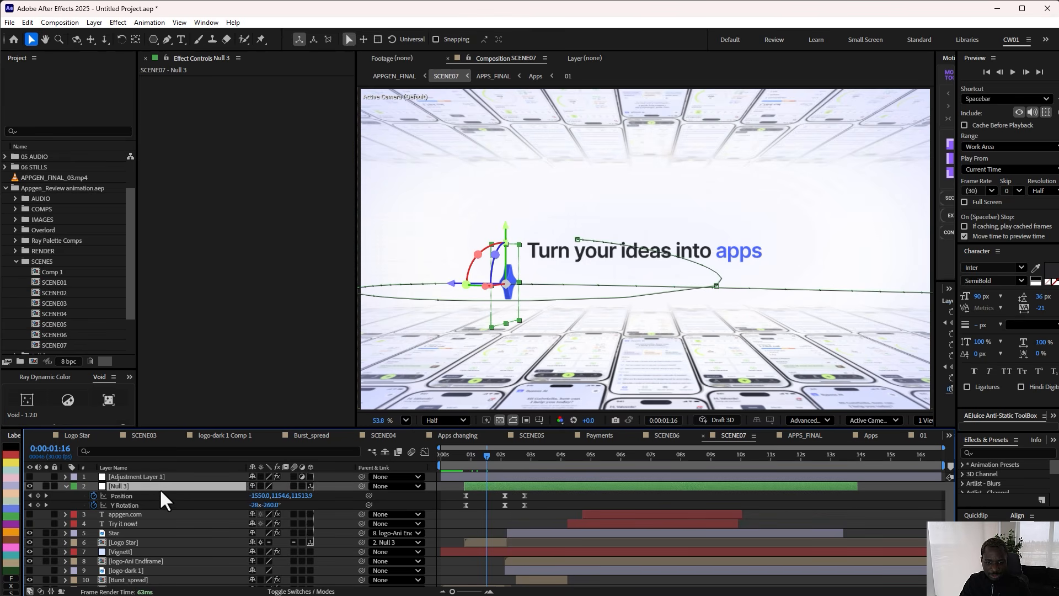
click(124, 543)
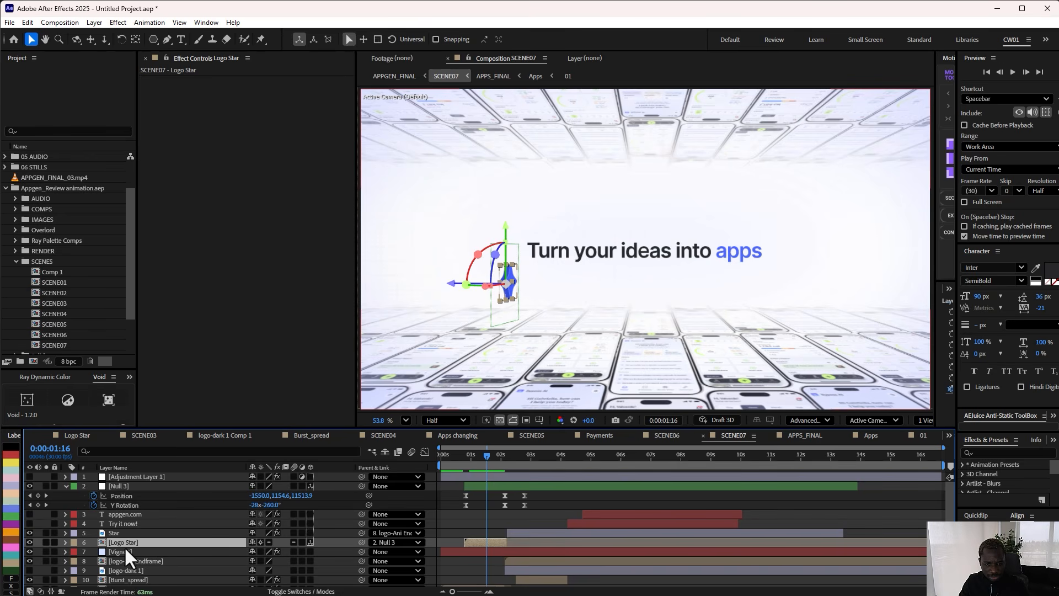
drag(485, 455, 479, 456)
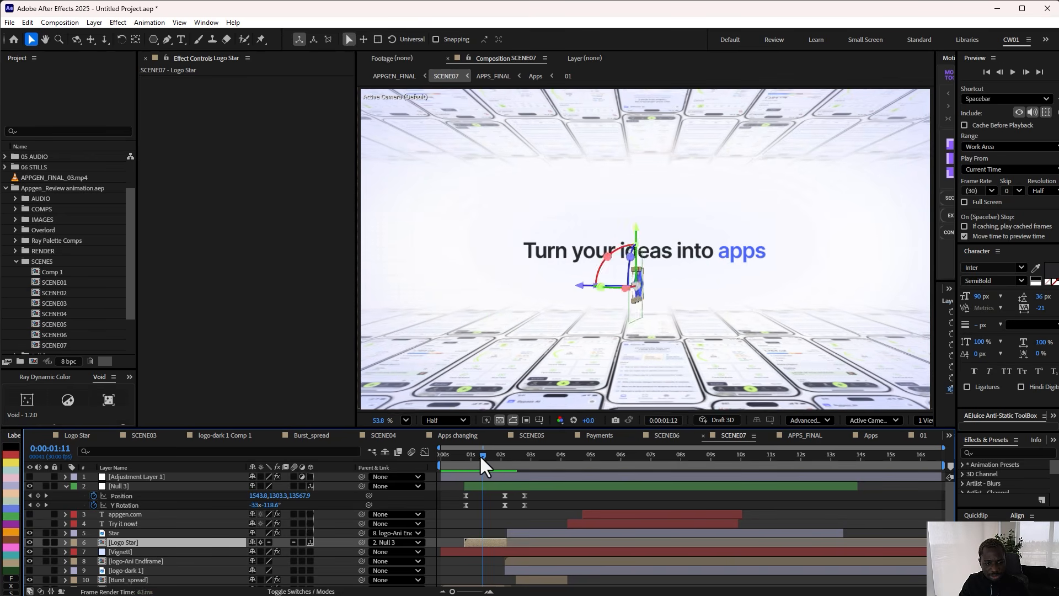
Step: Select Null 3 and follow its path towards the camera, scrubbing through 0:00:02:03 to 0:00:02:16
click(133, 485)
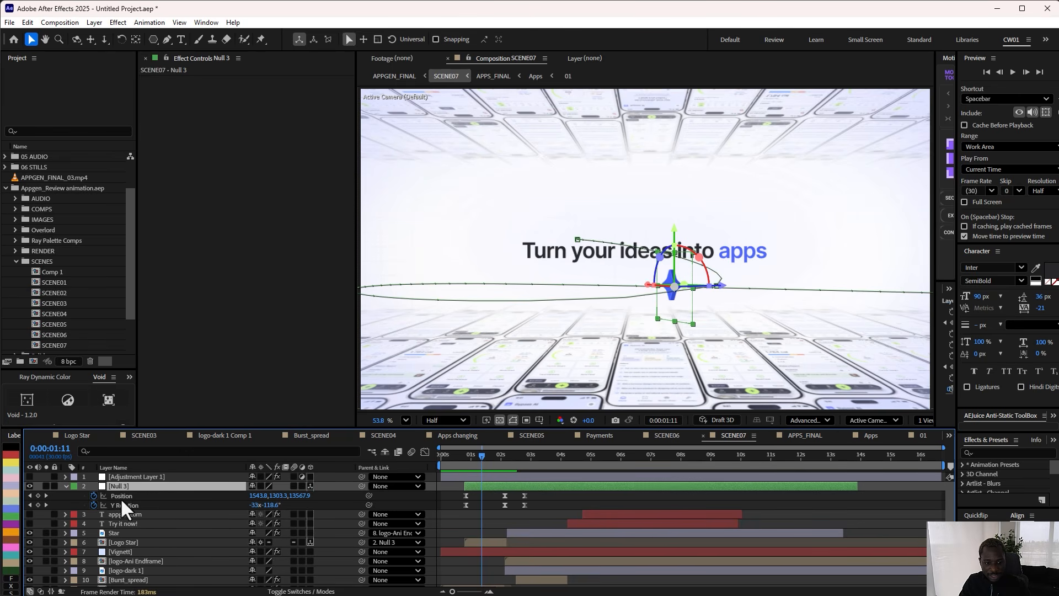
mouse_move(484, 458)
mouse_down()
mouse_move(472, 459)
mouse_move(499, 458)
mouse_up()
scroll(600, 285, down, 3)
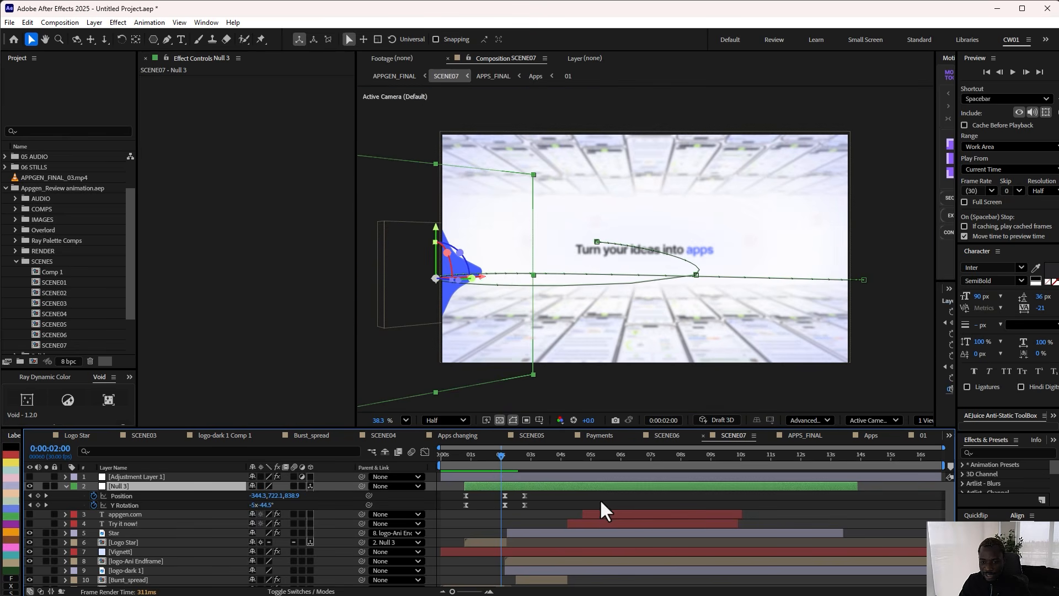
drag(499, 453, 503, 450)
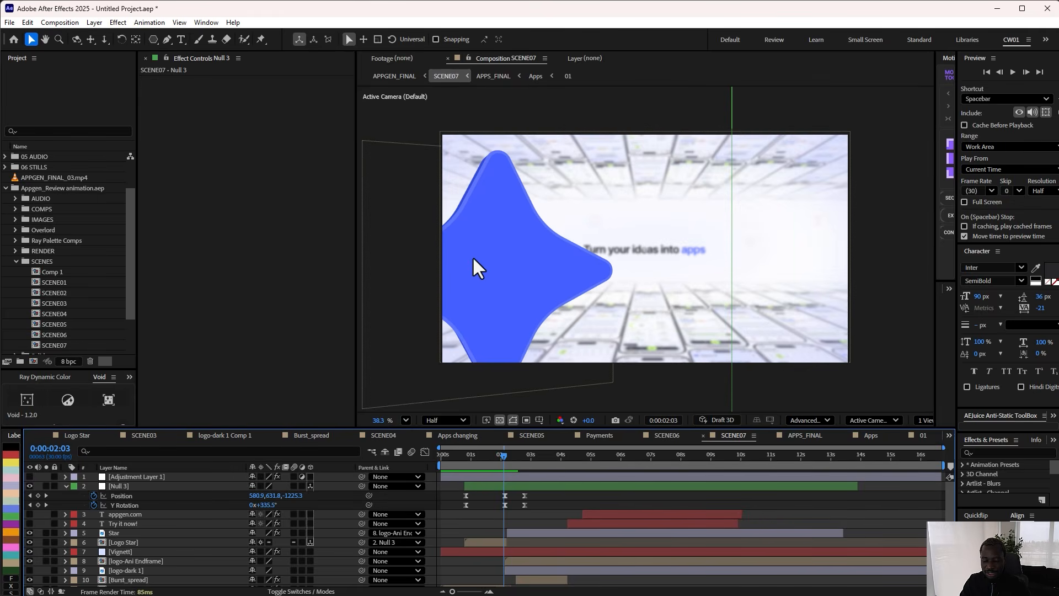
mouse_move(505, 458)
mouse_down()
mouse_move(485, 462)
mouse_move(511, 452)
mouse_move(519, 464)
mouse_up()
Step: Solo the Star and Logo Star layers, reveal Star's Position and Scale keyframes, and inspect the handover around 0:00:02:10
click(115, 530)
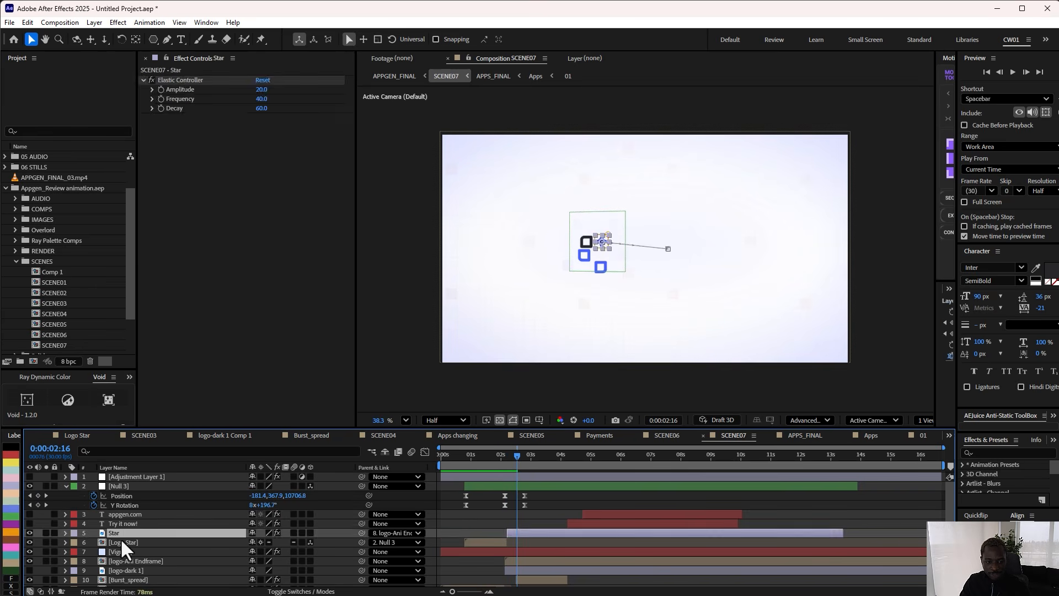
click(121, 540)
click(45, 533)
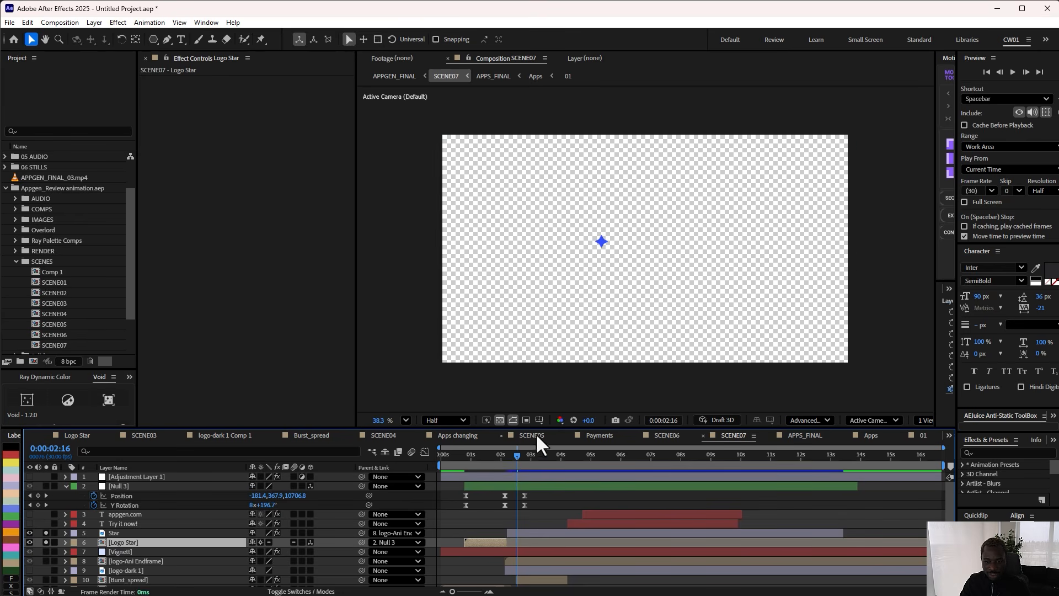
mouse_move(496, 453)
mouse_down()
mouse_move(484, 453)
mouse_move(511, 453)
mouse_up()
click(509, 533)
key(u)
key(=)
key(=)
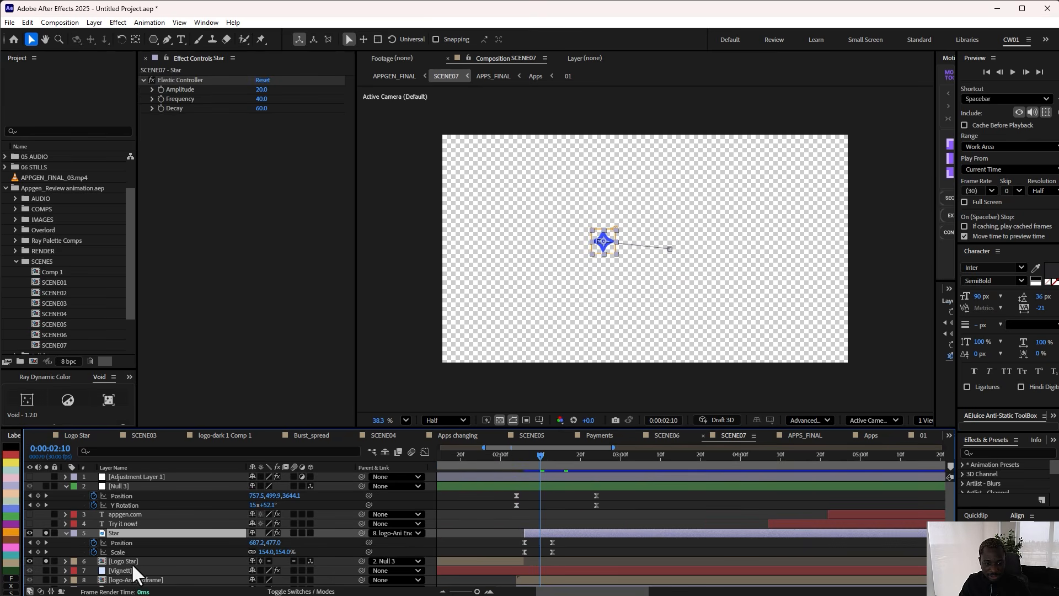
Step: Compare the Logo Star and Star layers while scrubbing back to 0:00:01:21, and turn off both solos
click(132, 561)
click(146, 532)
drag(551, 451, 465, 459)
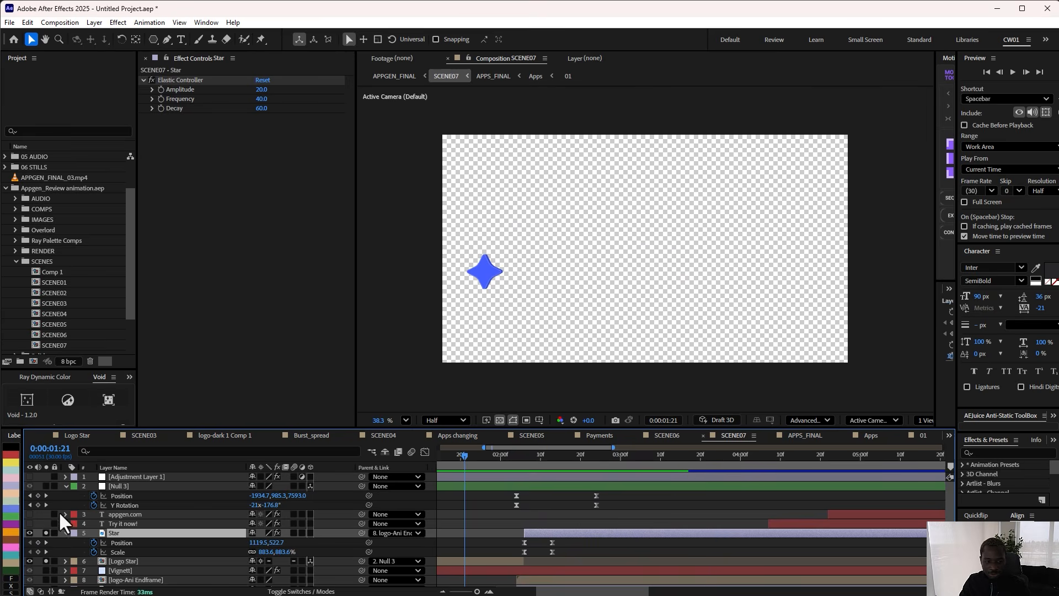
click(45, 532)
click(47, 561)
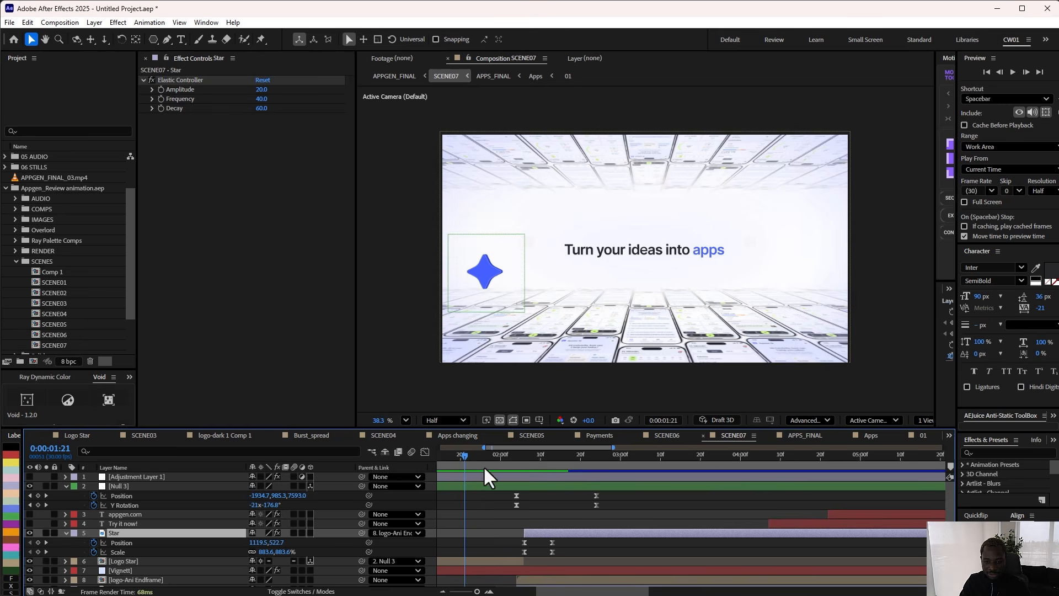
Step: Scrub SCENE07 to the appgen logo at 0:00:04:22 and switch to the APPGEN_FINAL composition
click(475, 458)
drag(475, 458, 829, 465)
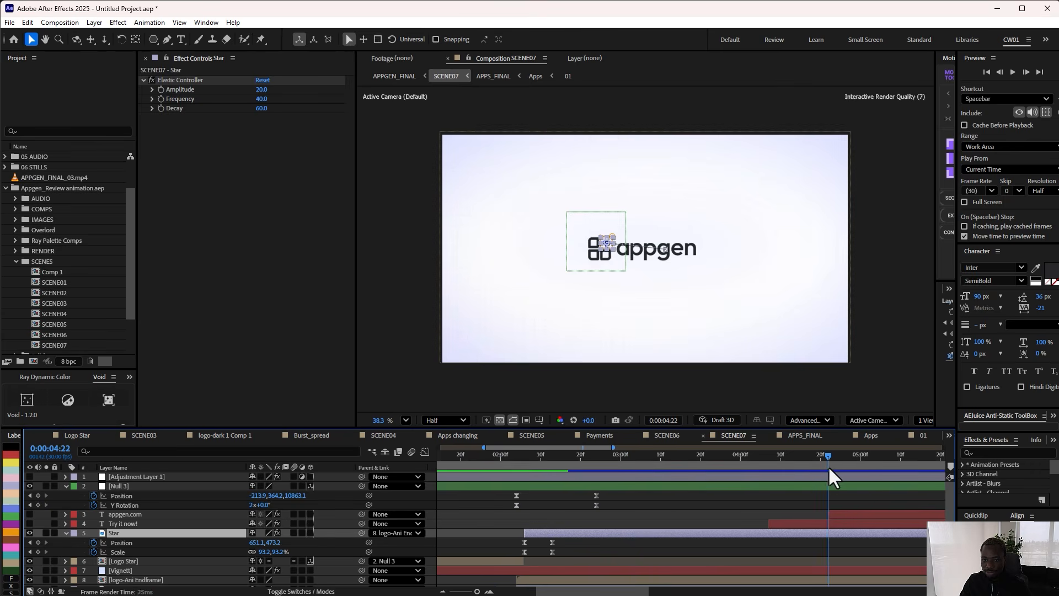
key(Tab)
click(743, 501)
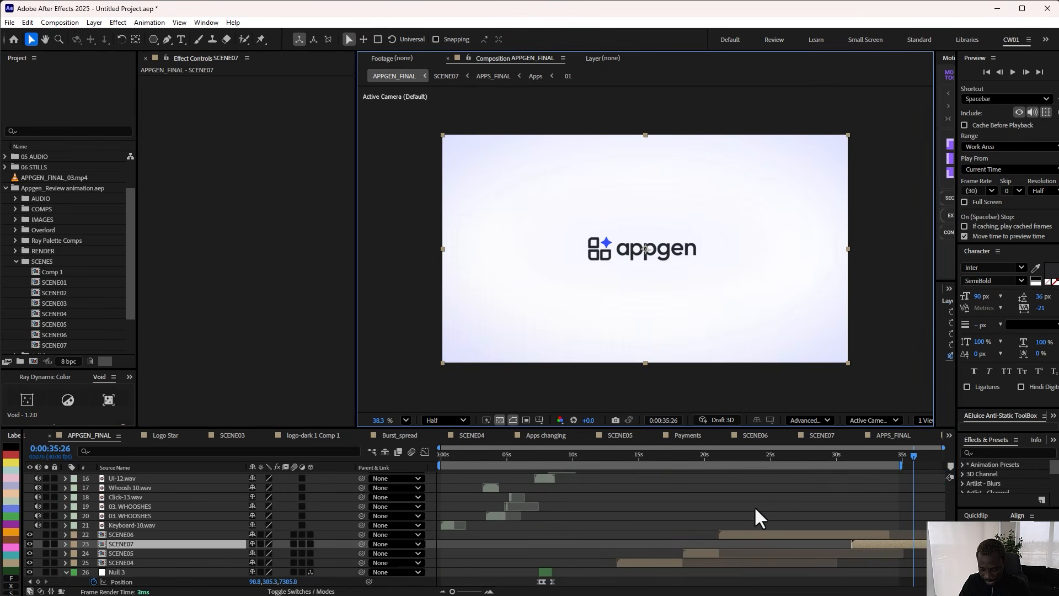